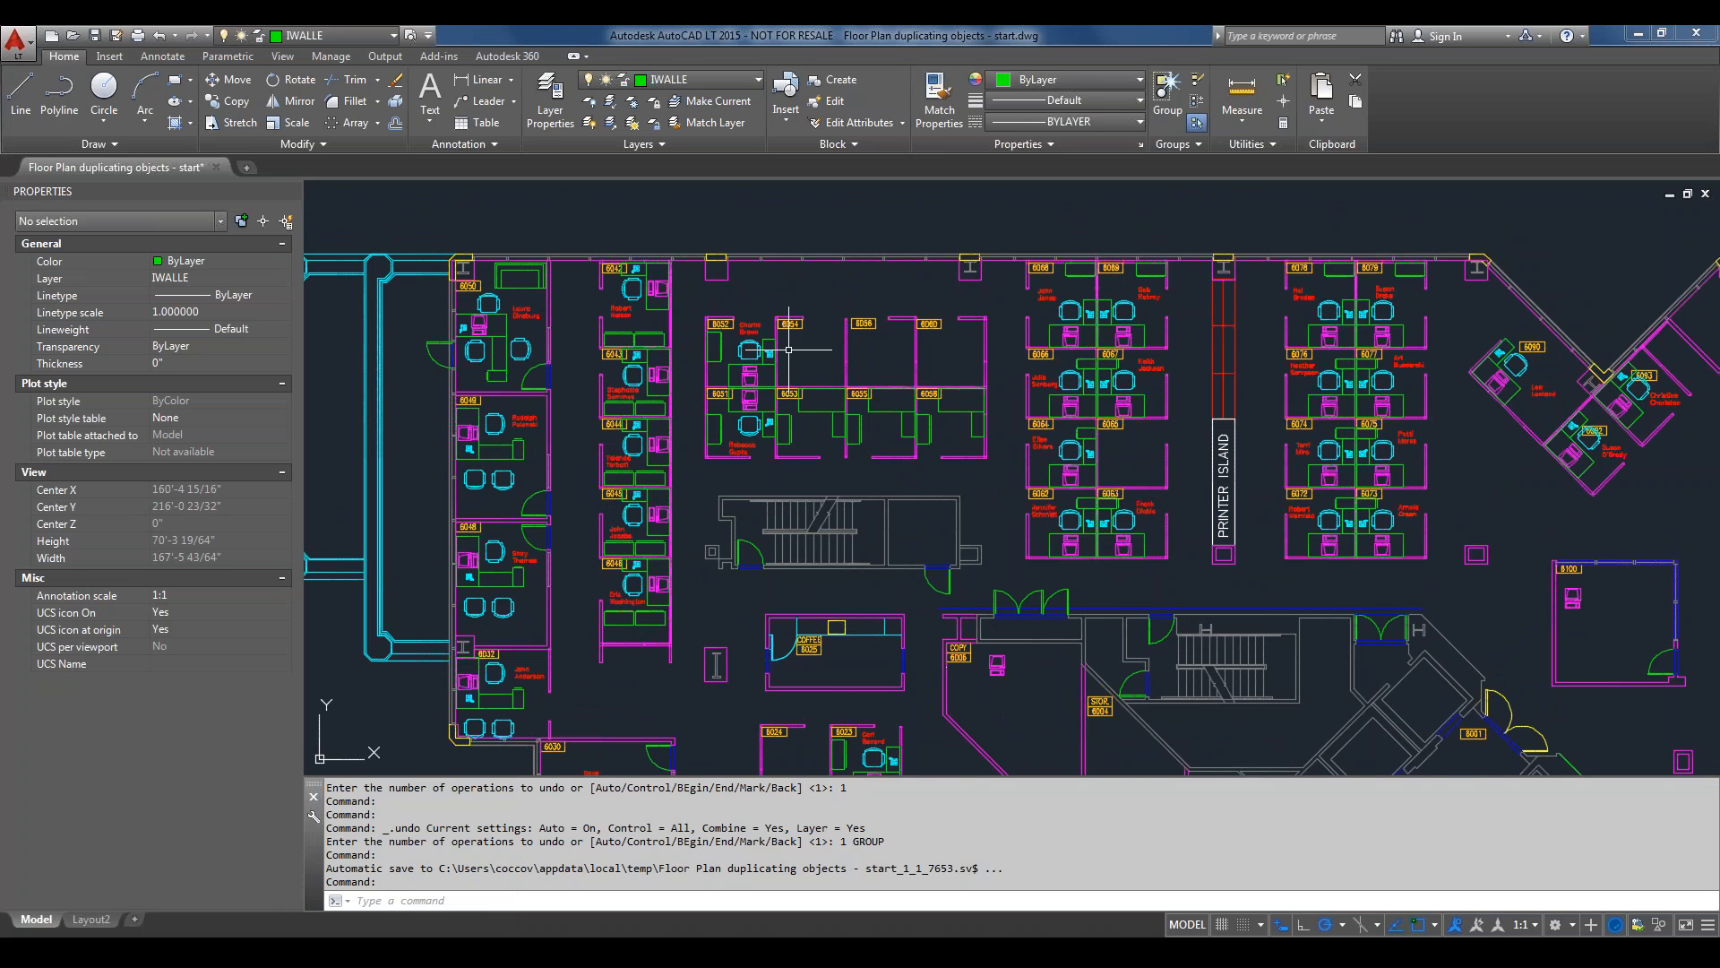
Copy cubicle 6051's computer, chair and phone into cubicle 6053 using Single copy mode, and undo the copy.
mouse_move(792, 318)
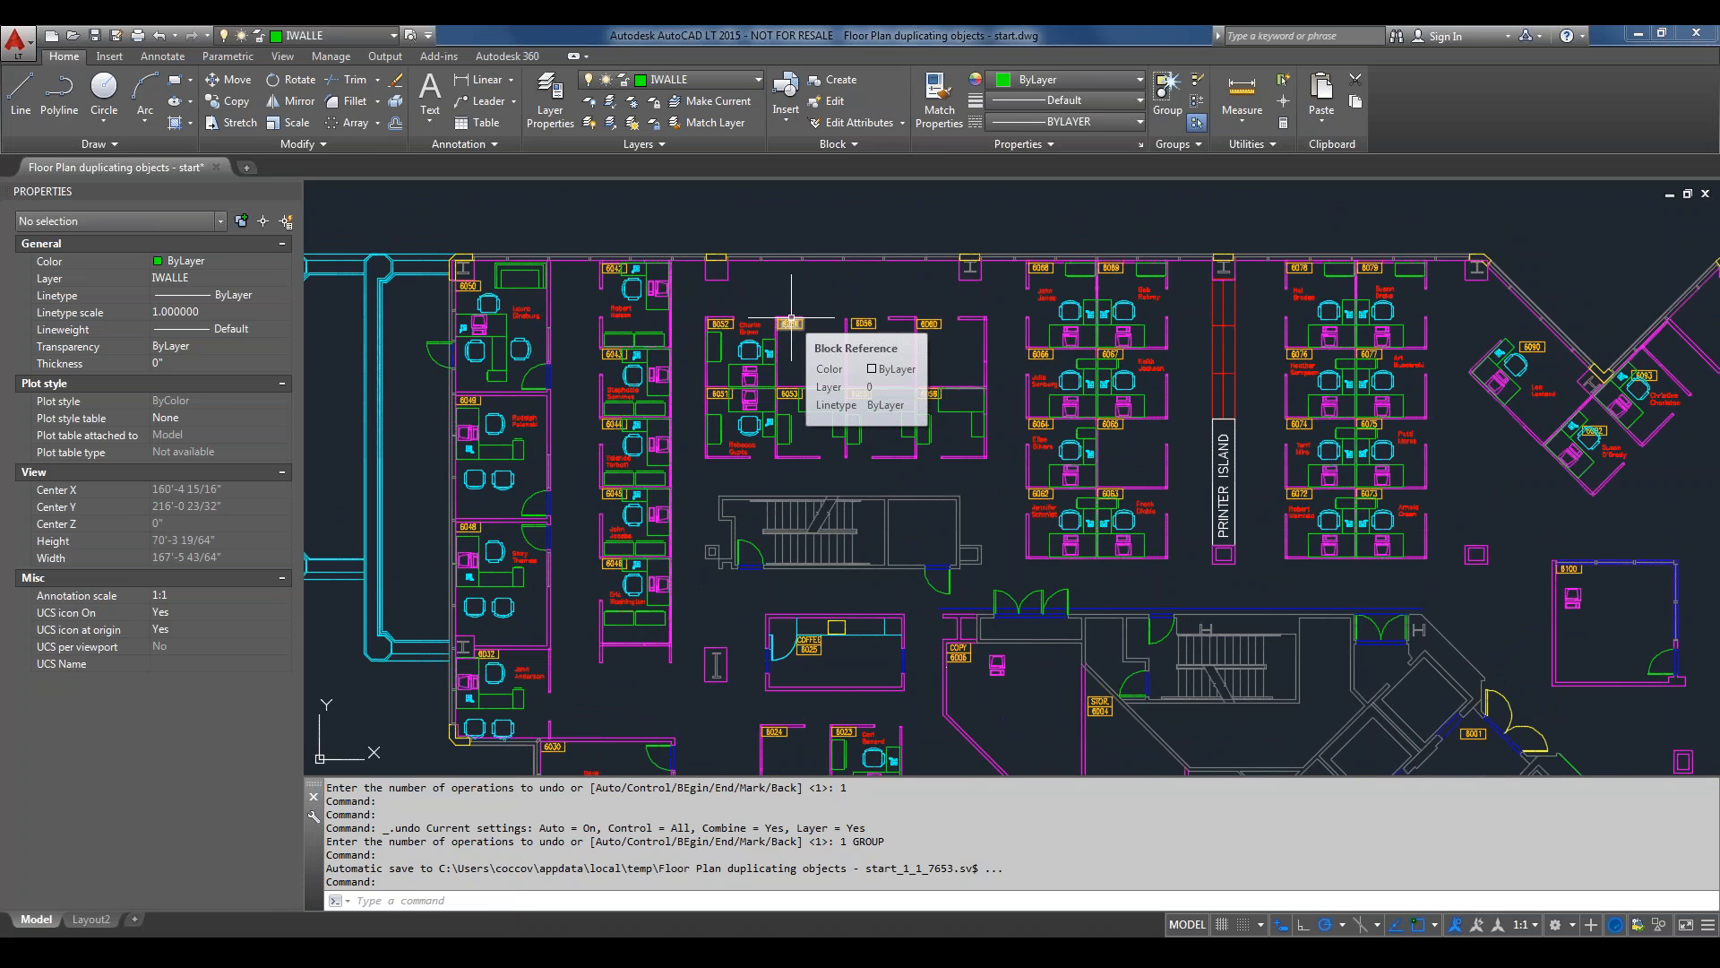
scroll(792, 318, "up", 4)
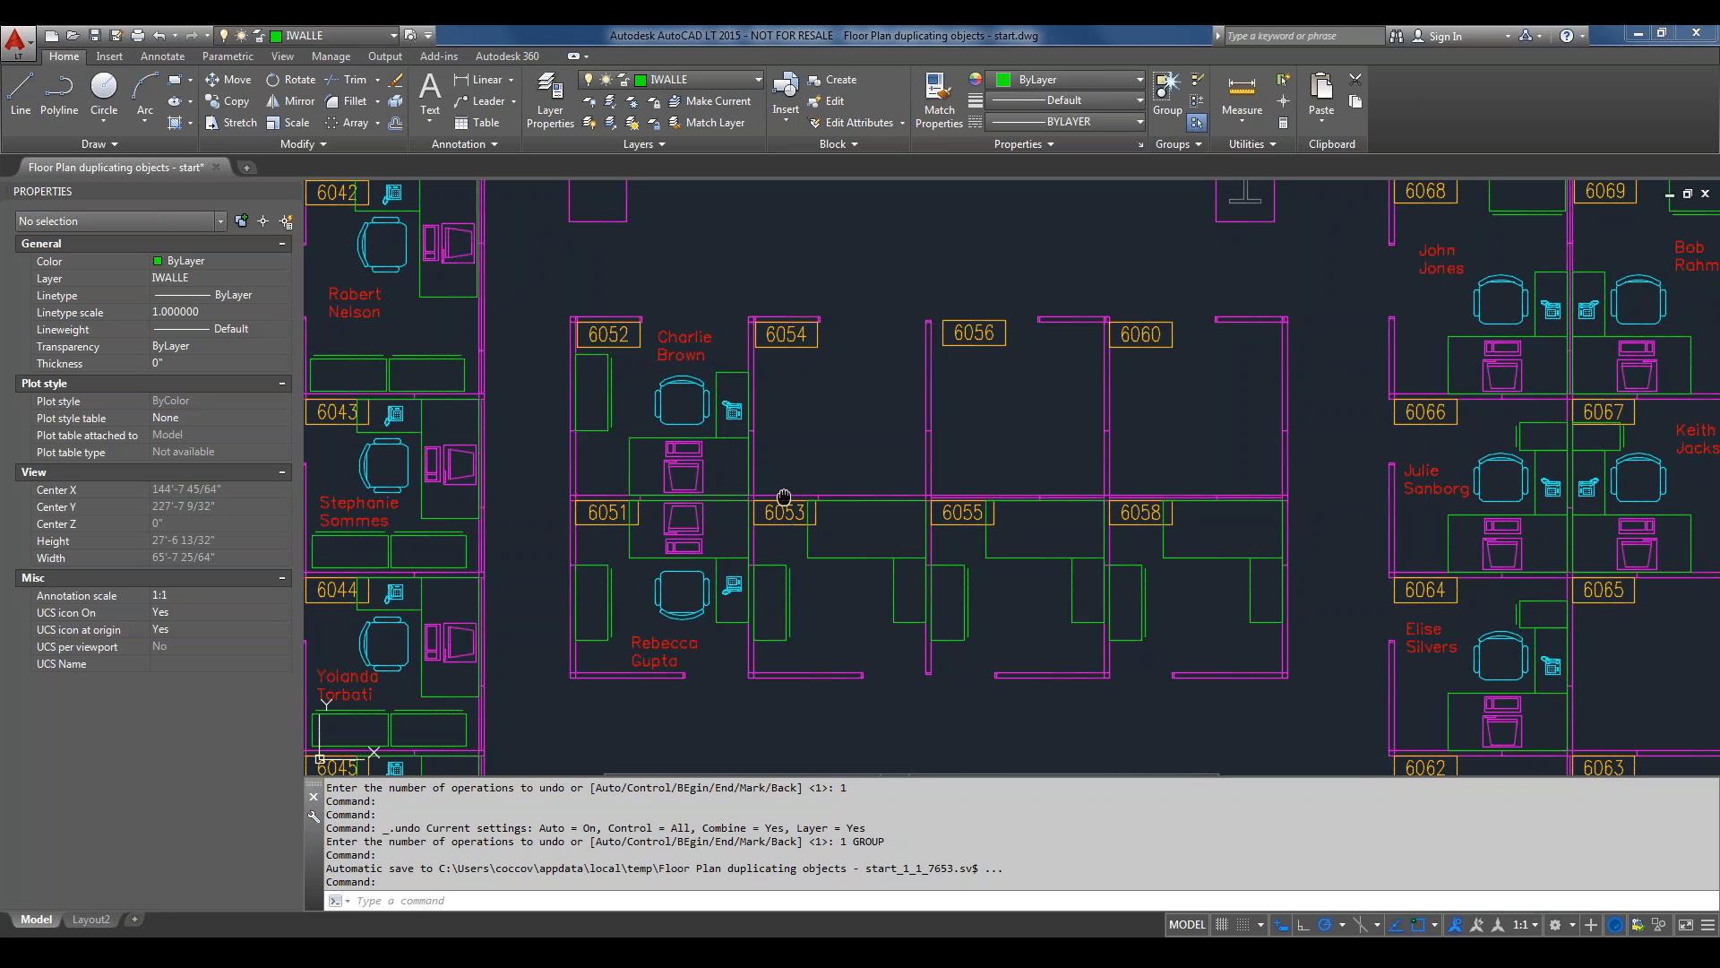
middle_click_drag(782, 499, 747, 451)
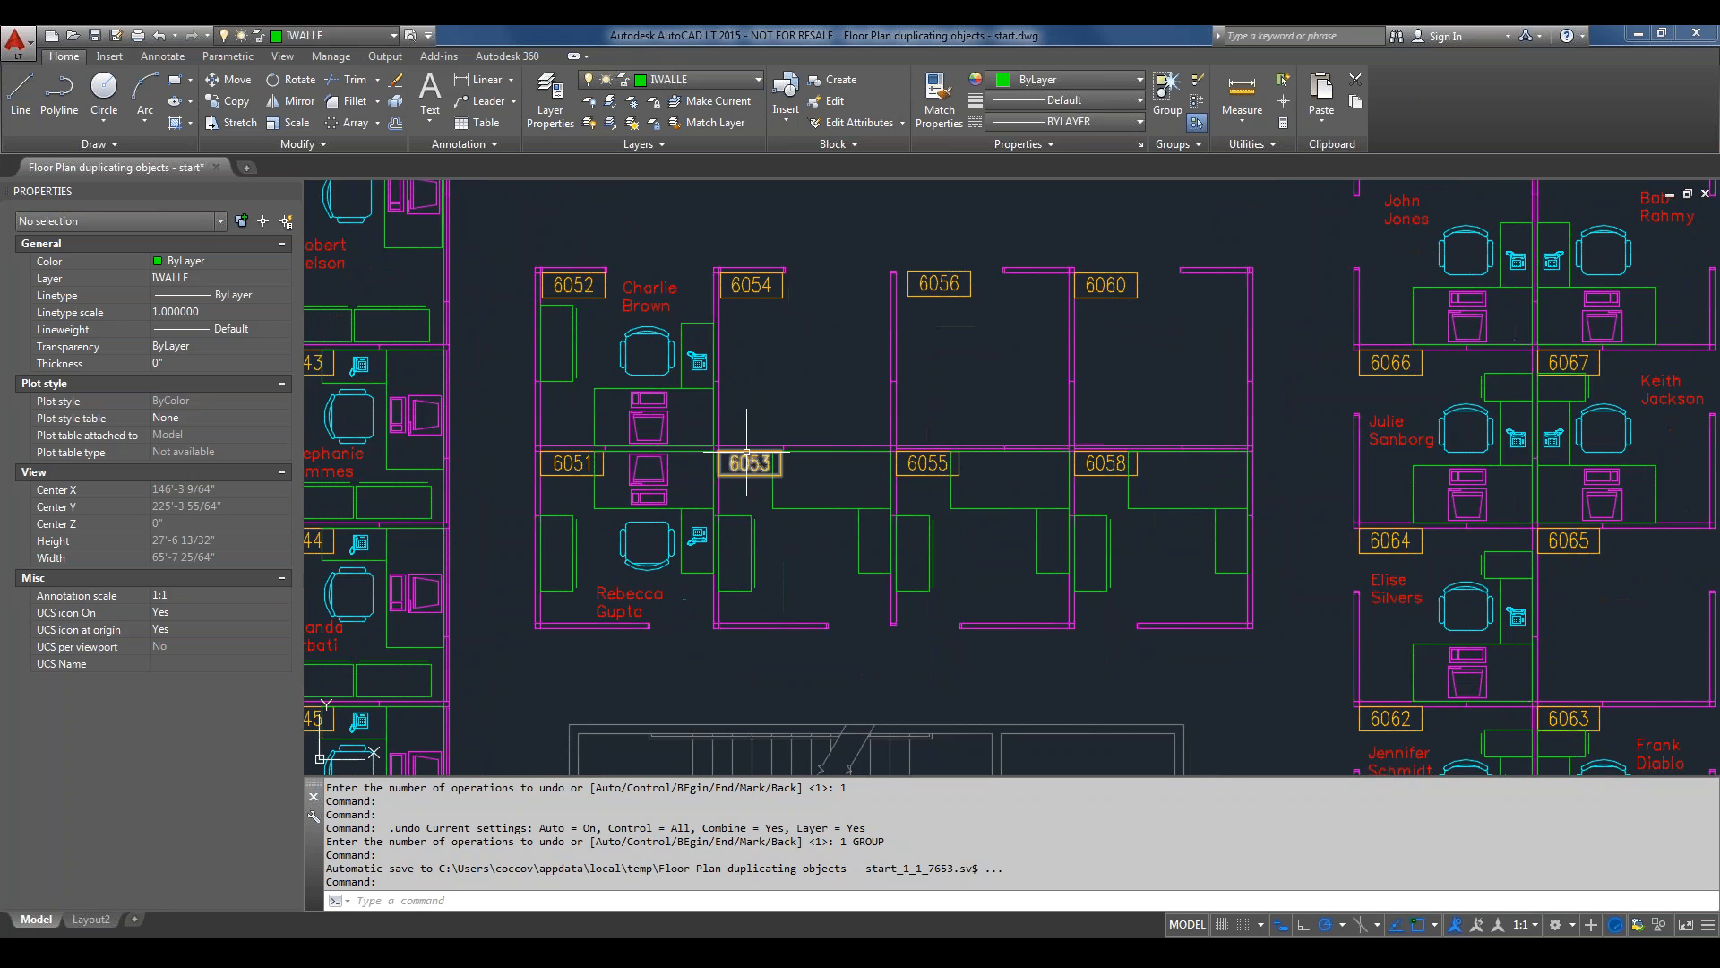
scroll(747, 453, "up", 2)
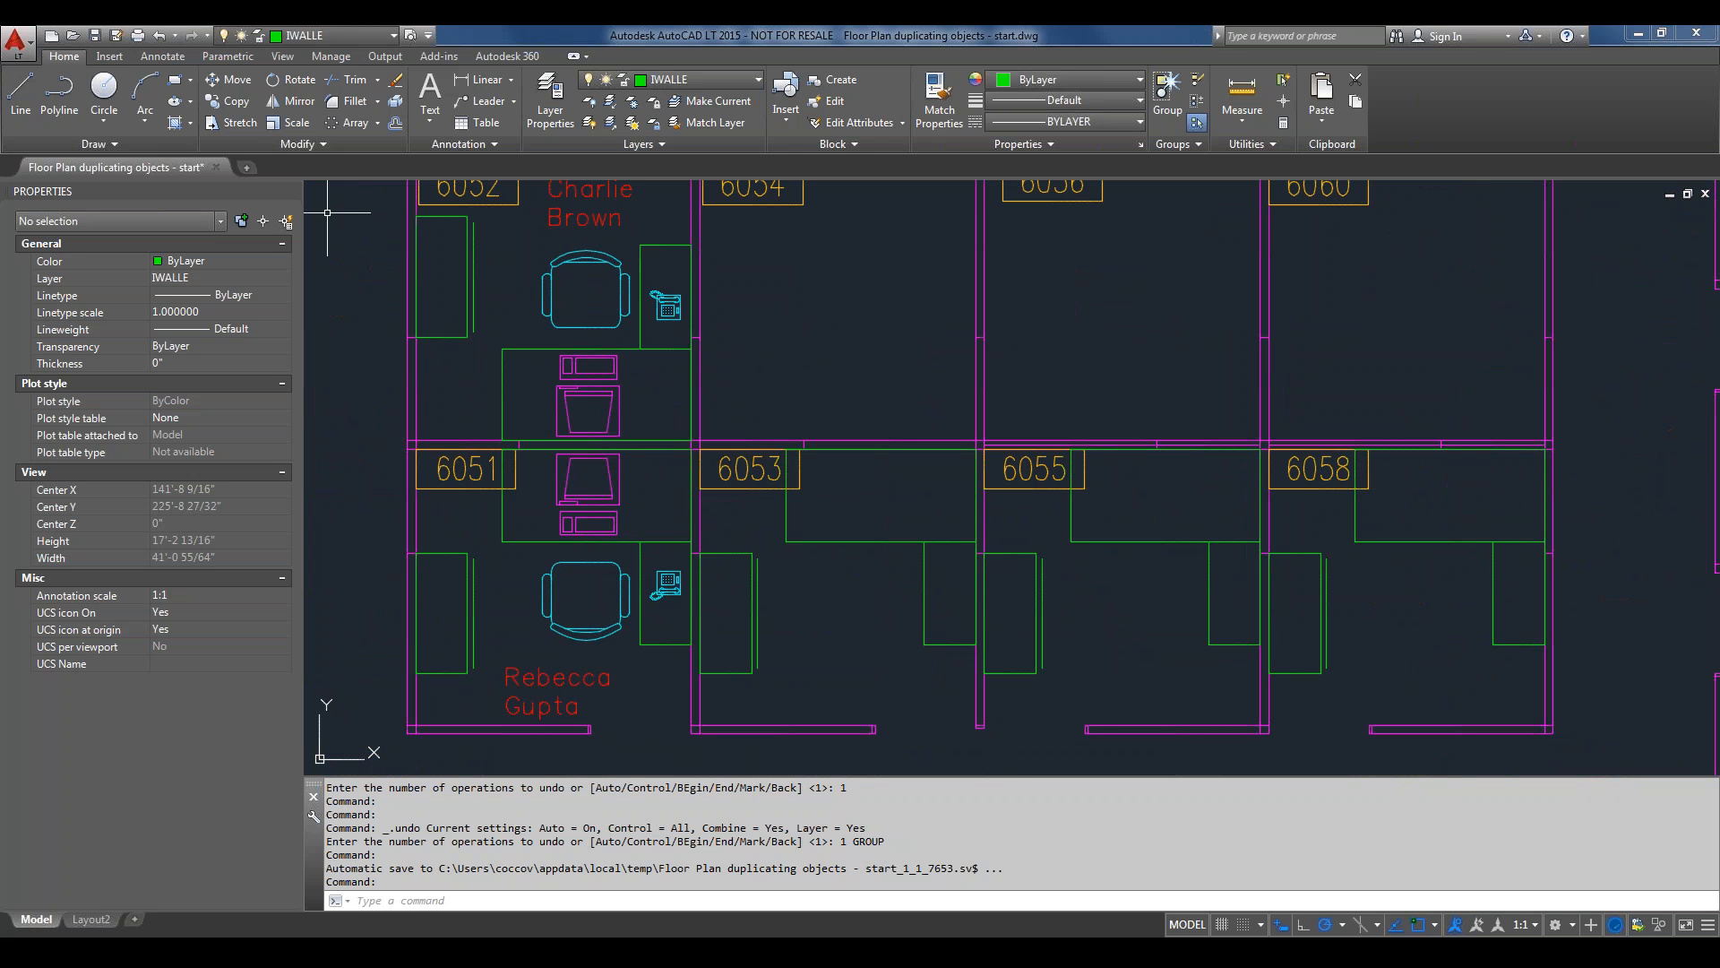
left_click(234, 107)
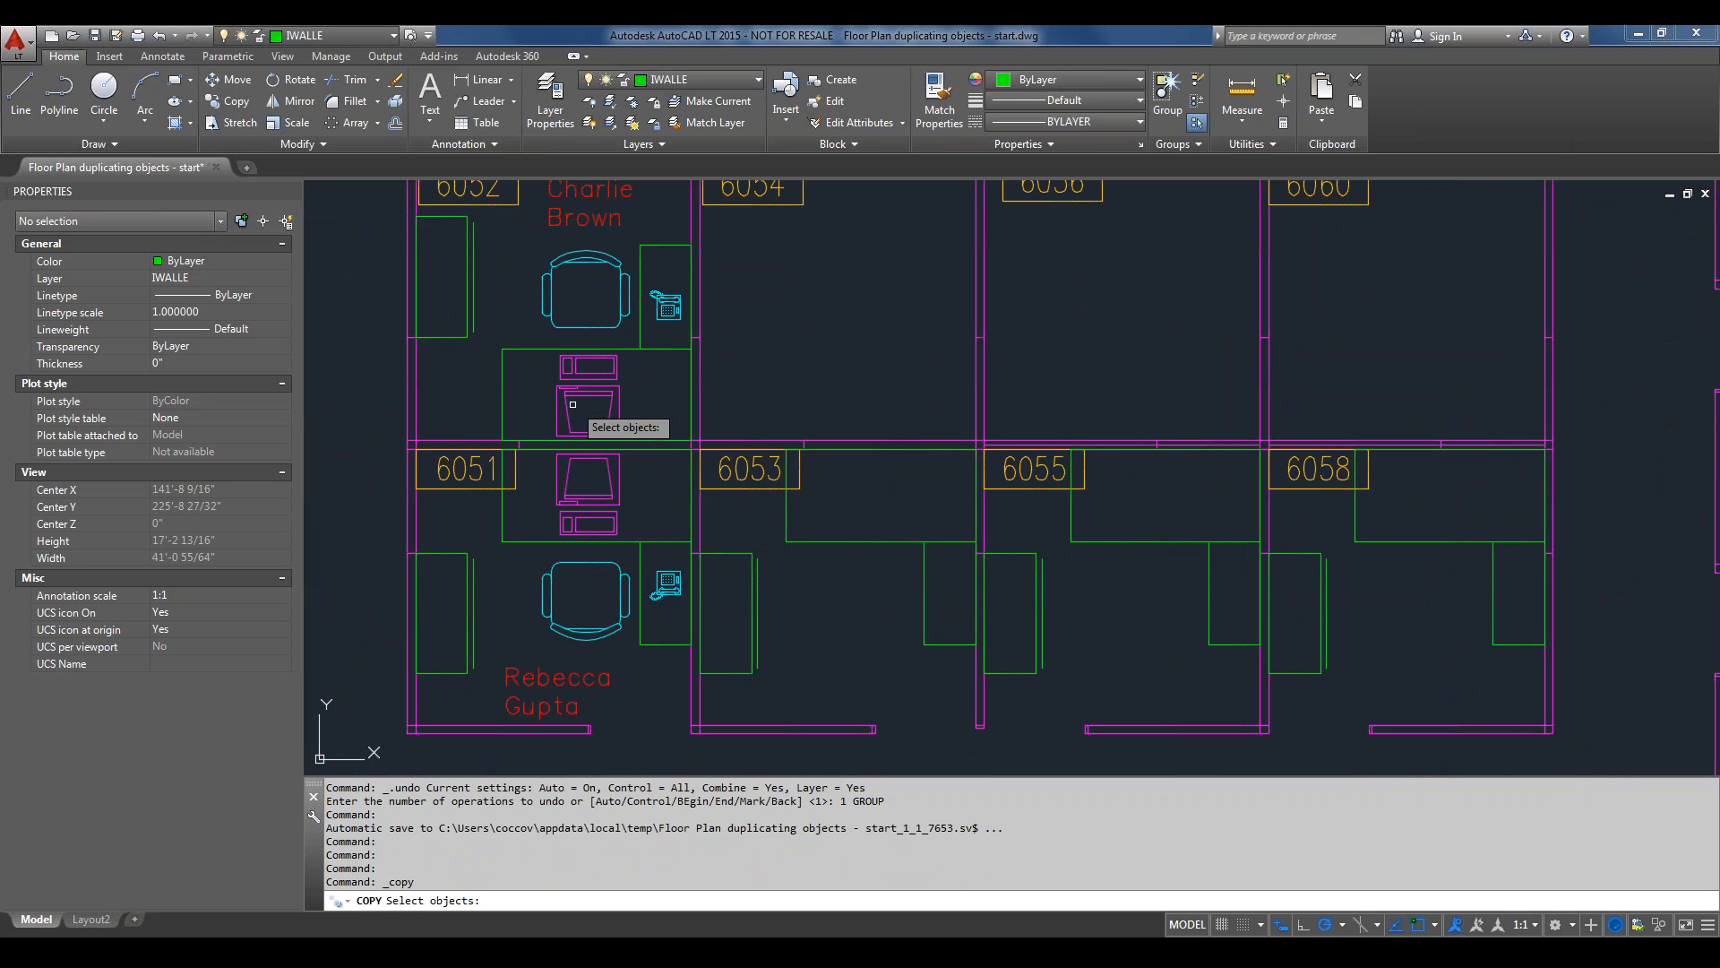
left_click(593, 497)
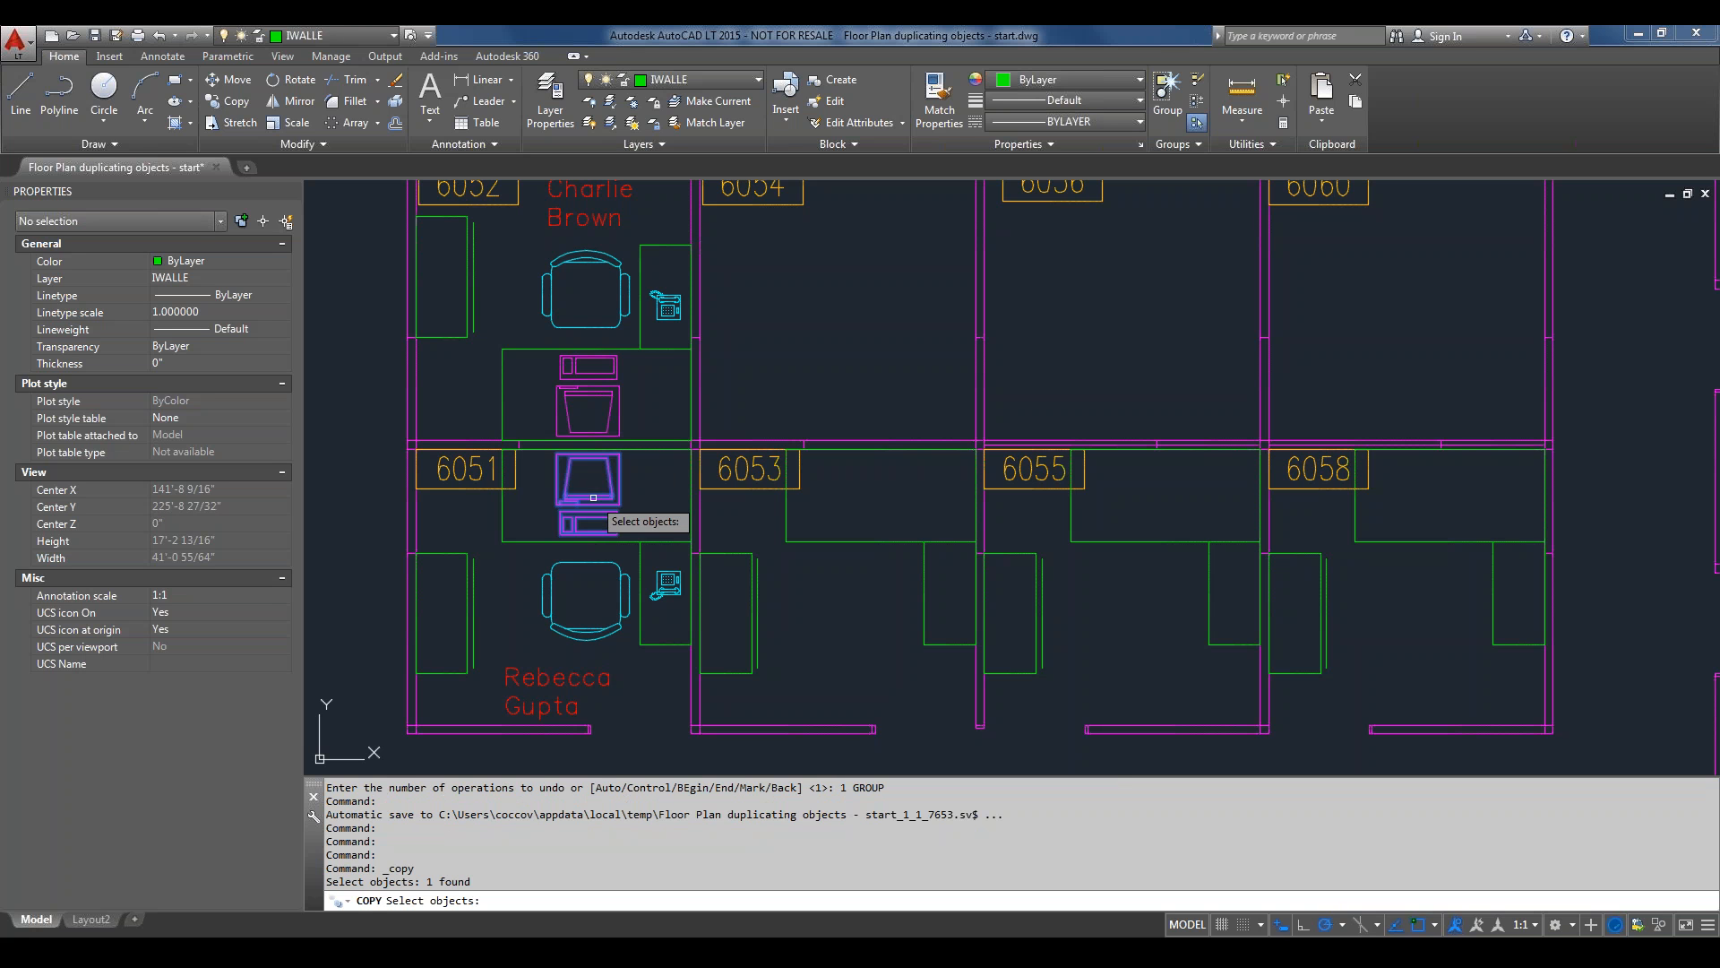
left_click(581, 565)
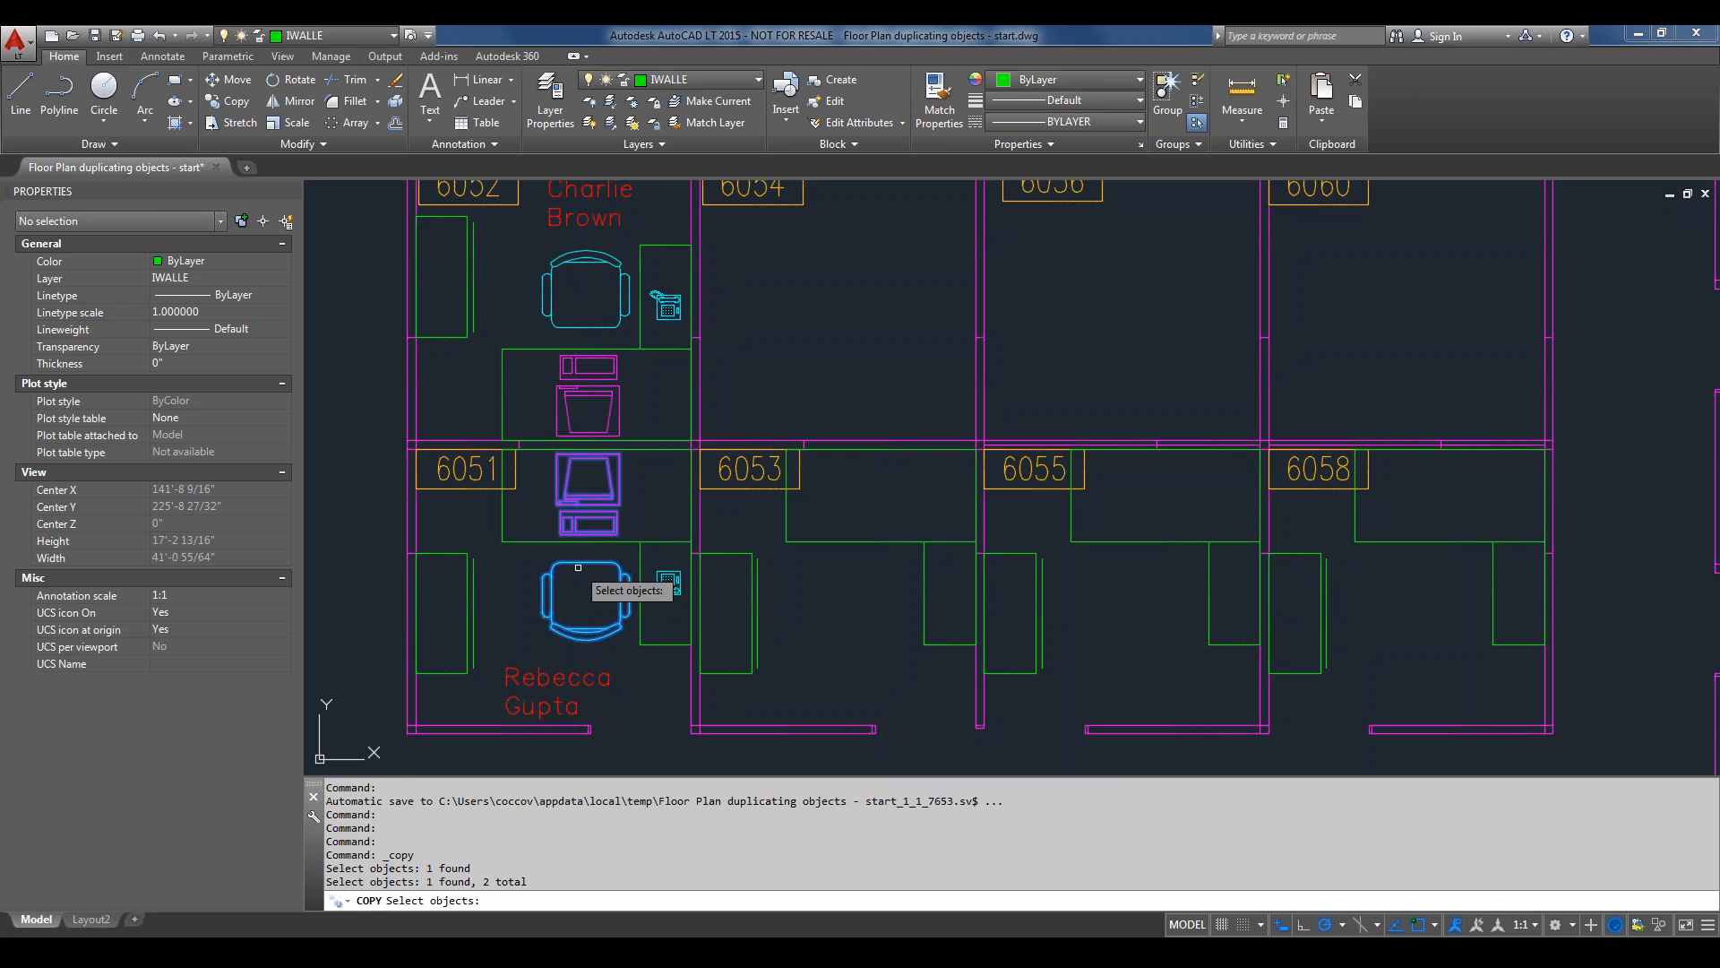
left_click(667, 583)
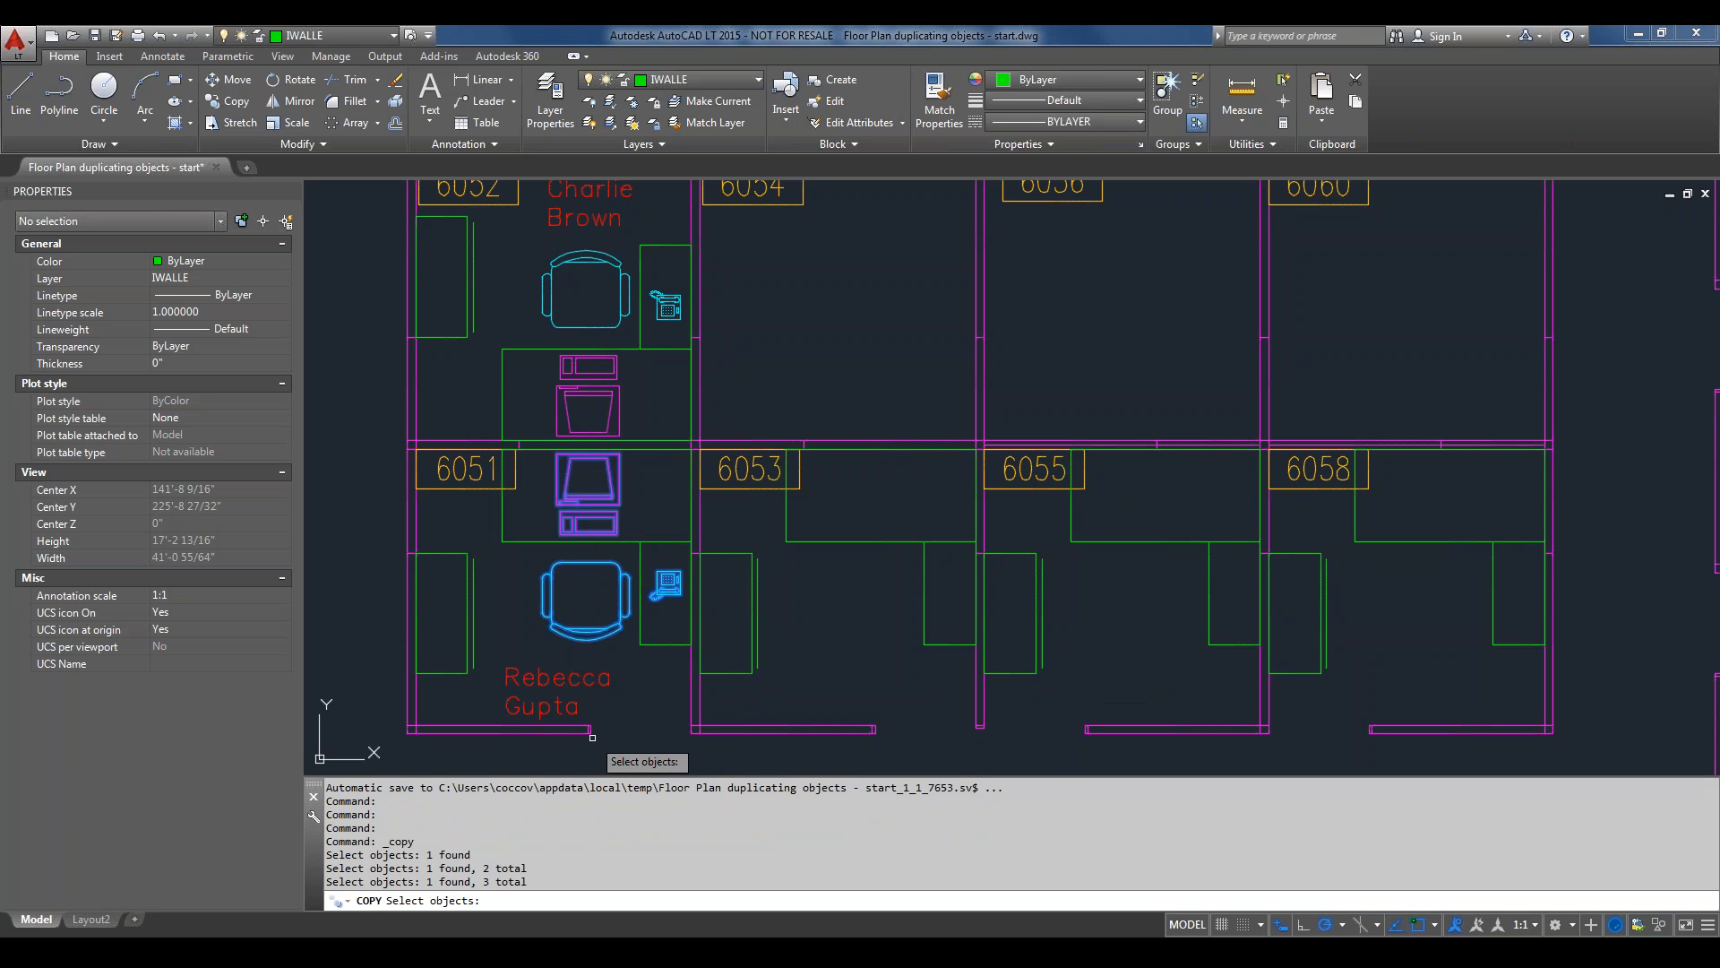
key("Return")
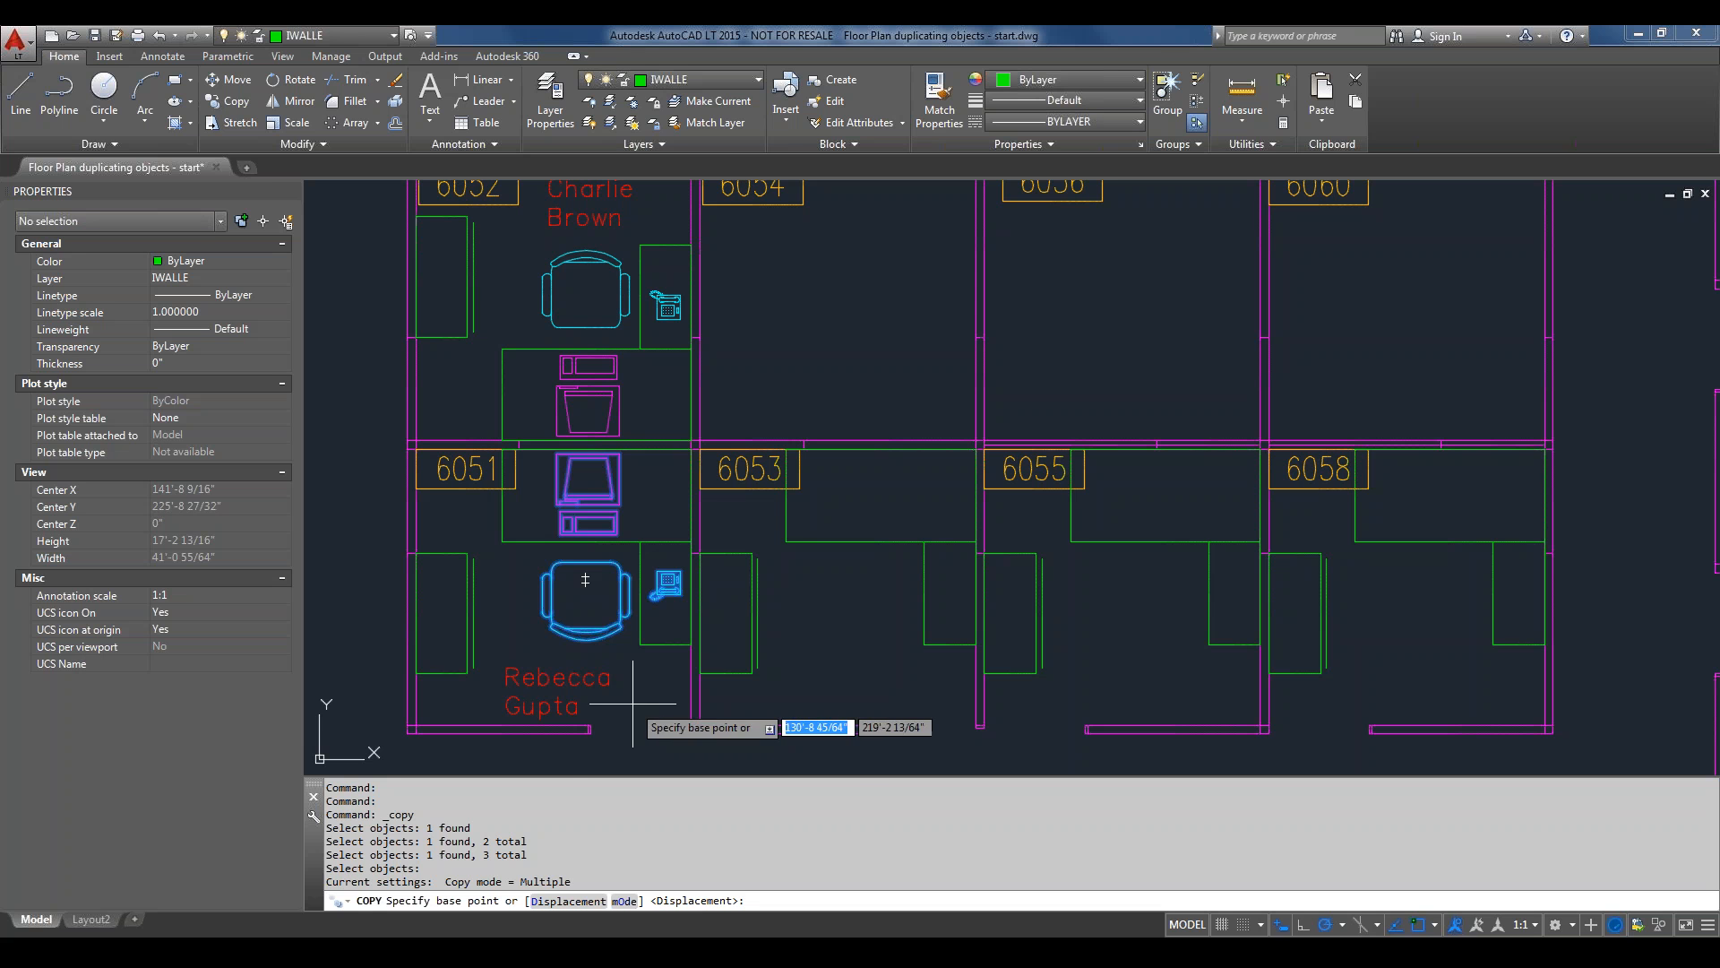
left_click(624, 901)
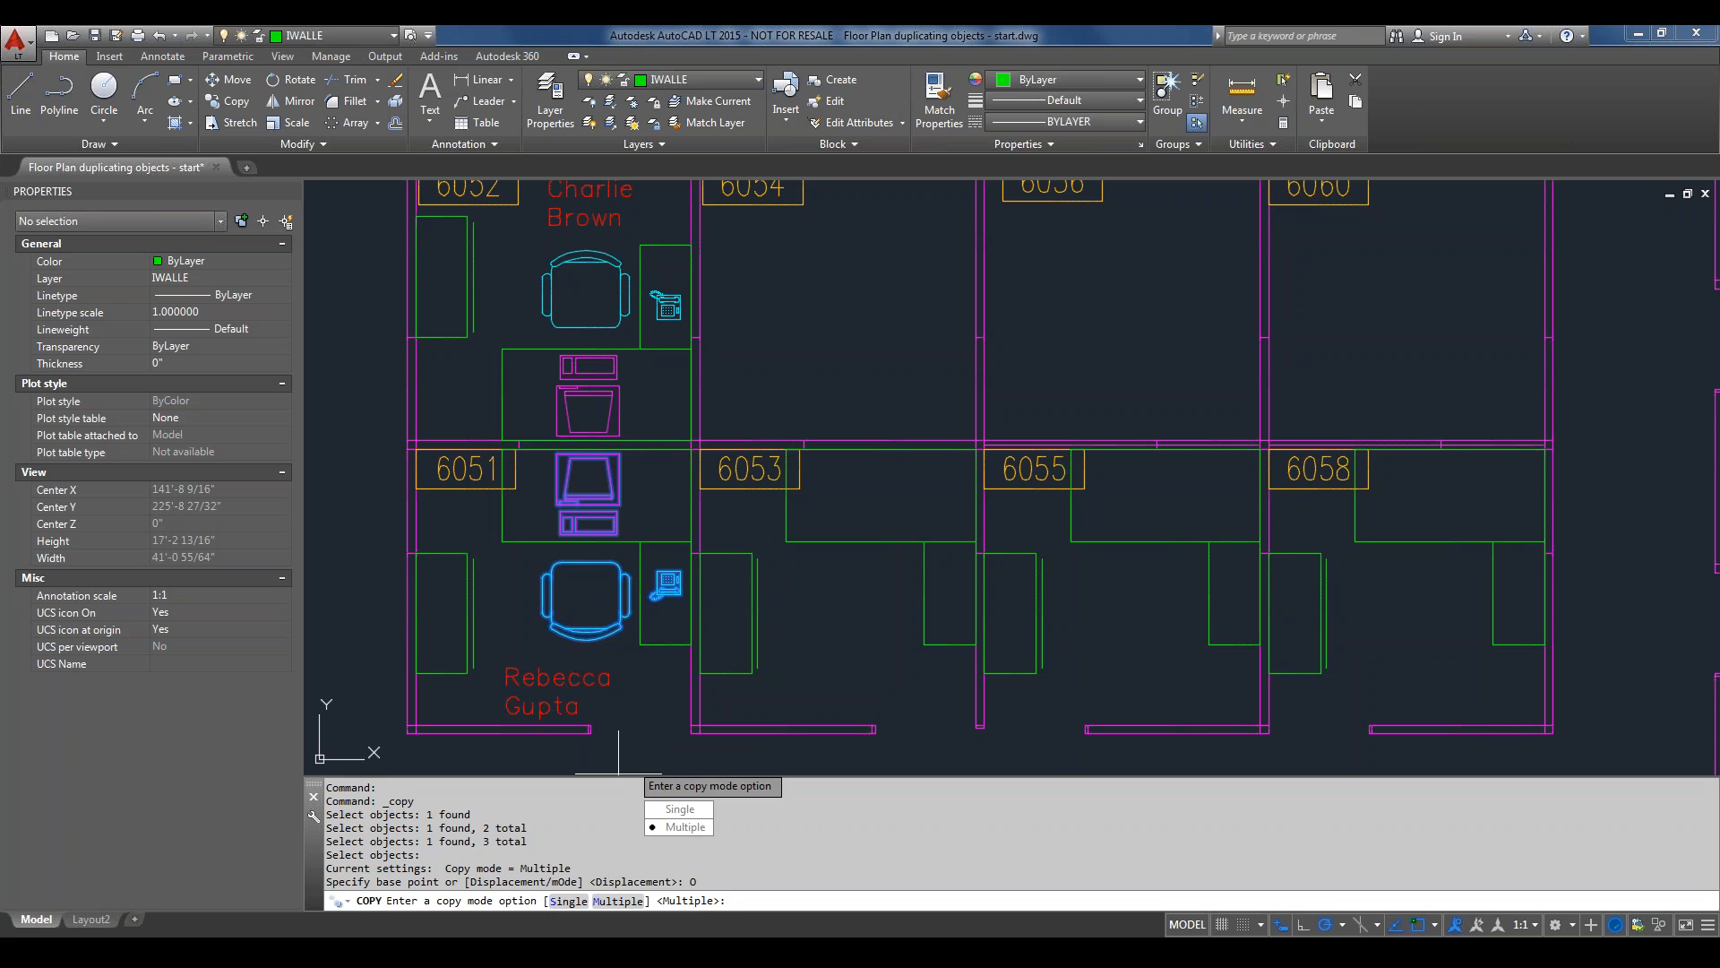
left_click(680, 810)
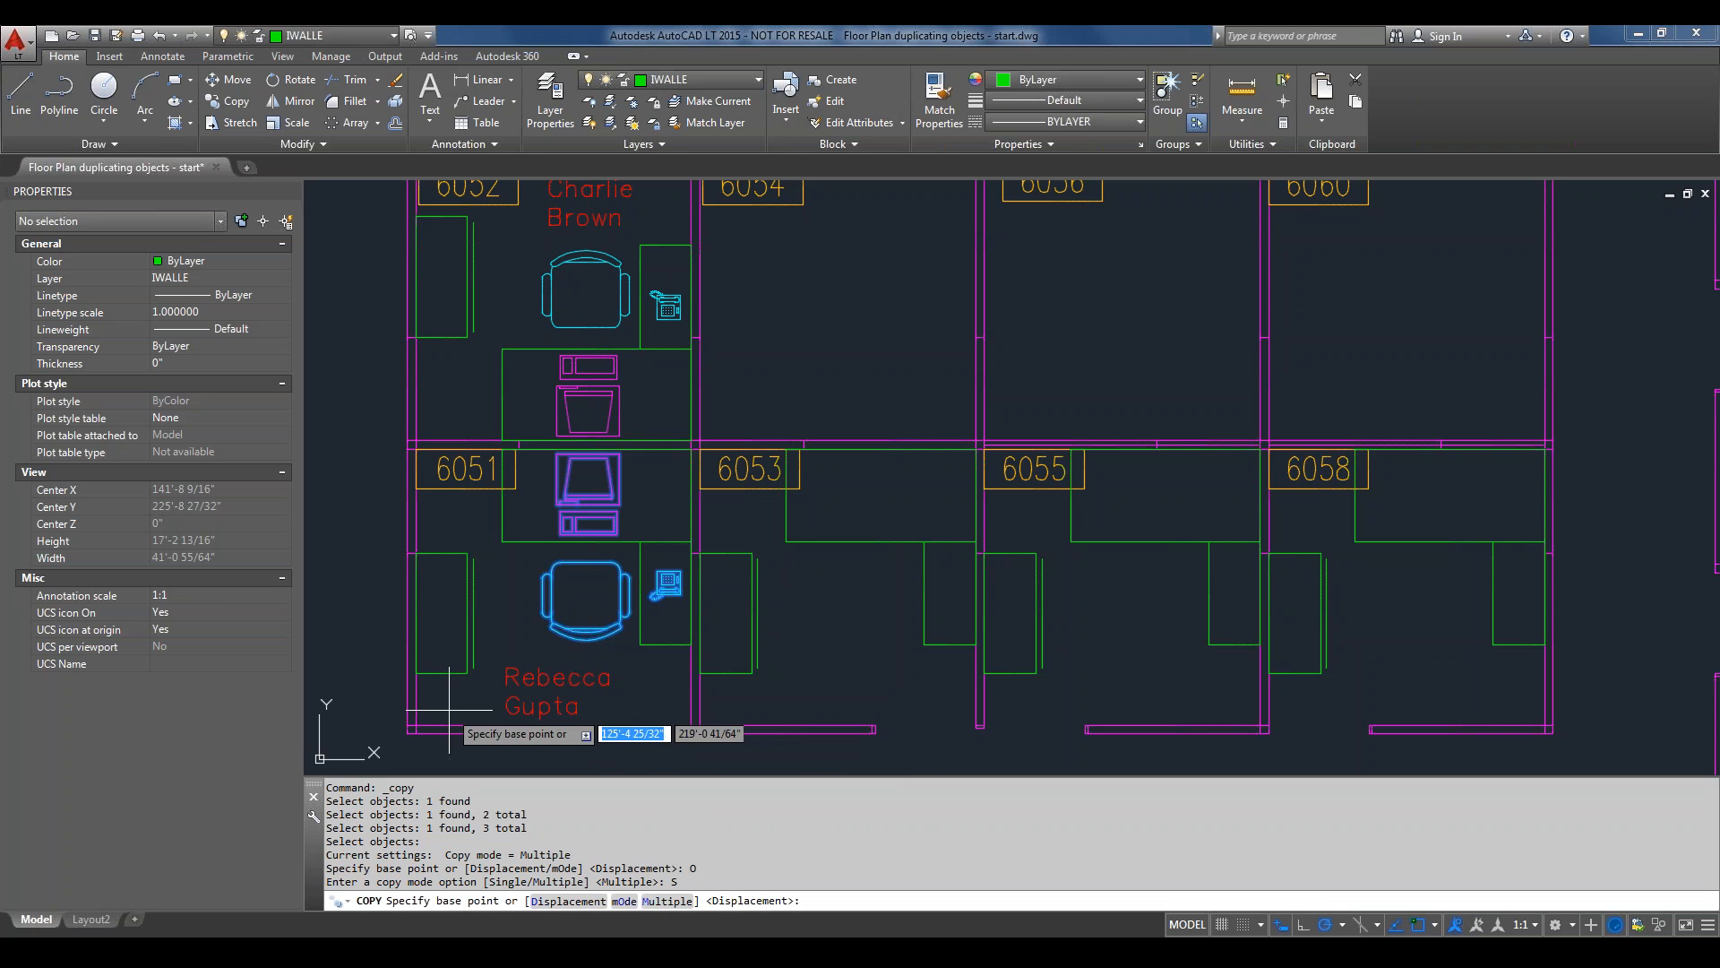
left_click(419, 724)
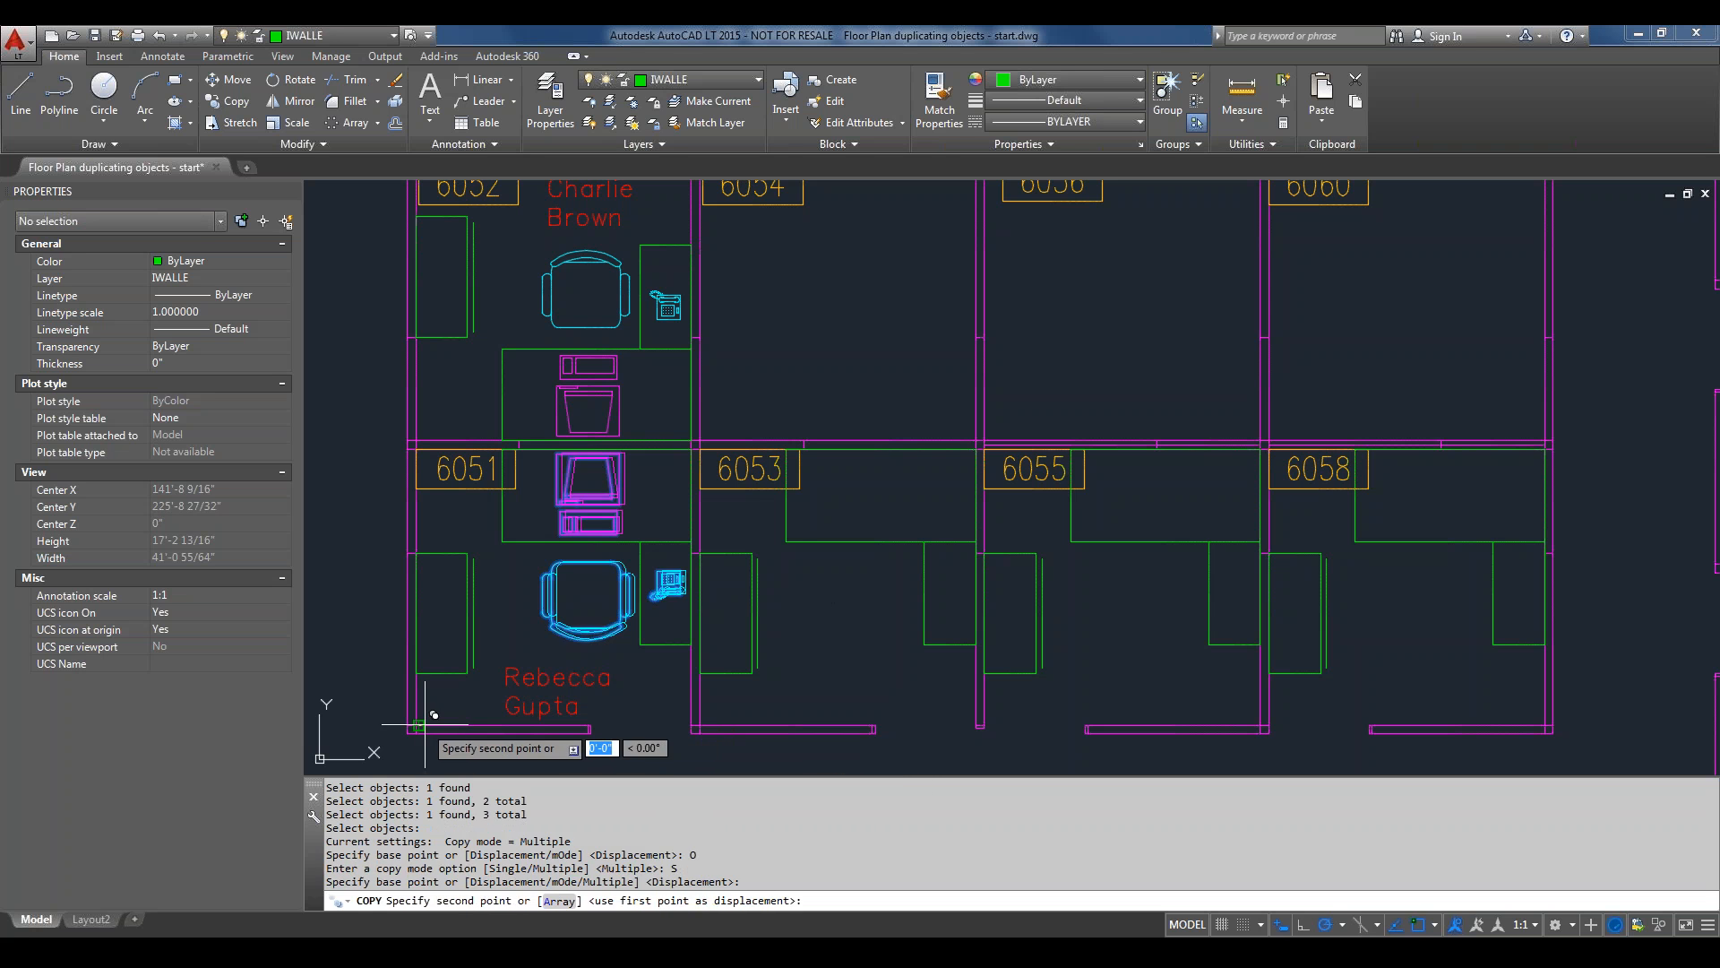
left_click(700, 722)
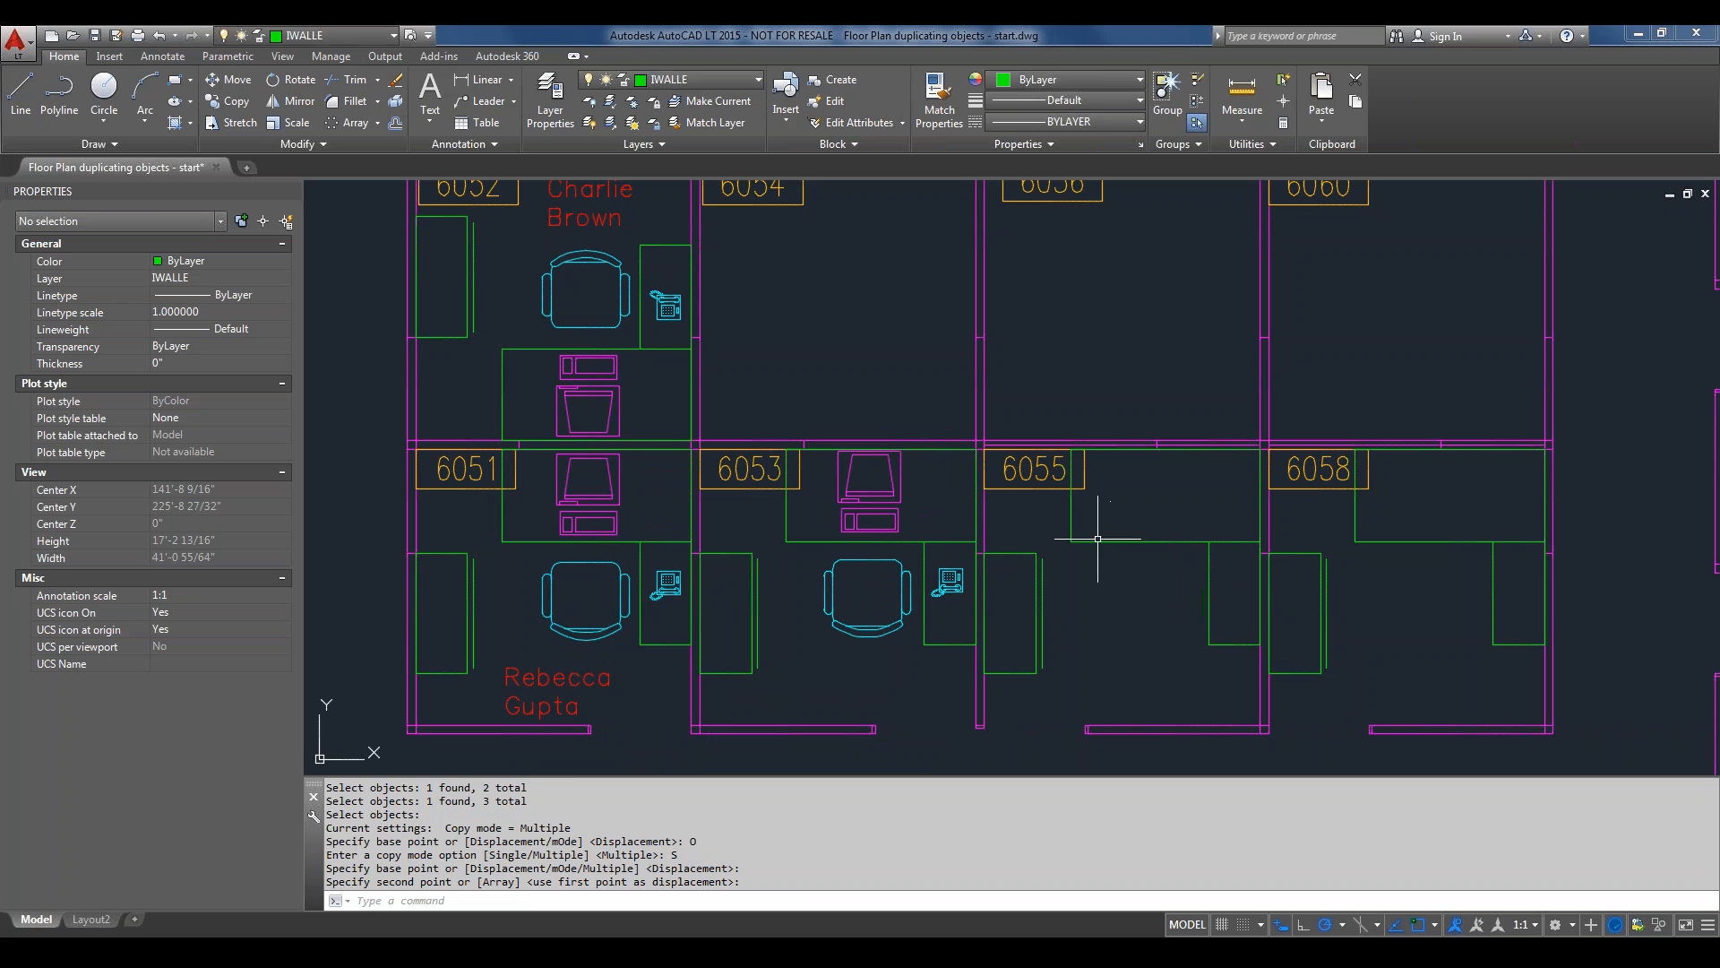
left_click(161, 37)
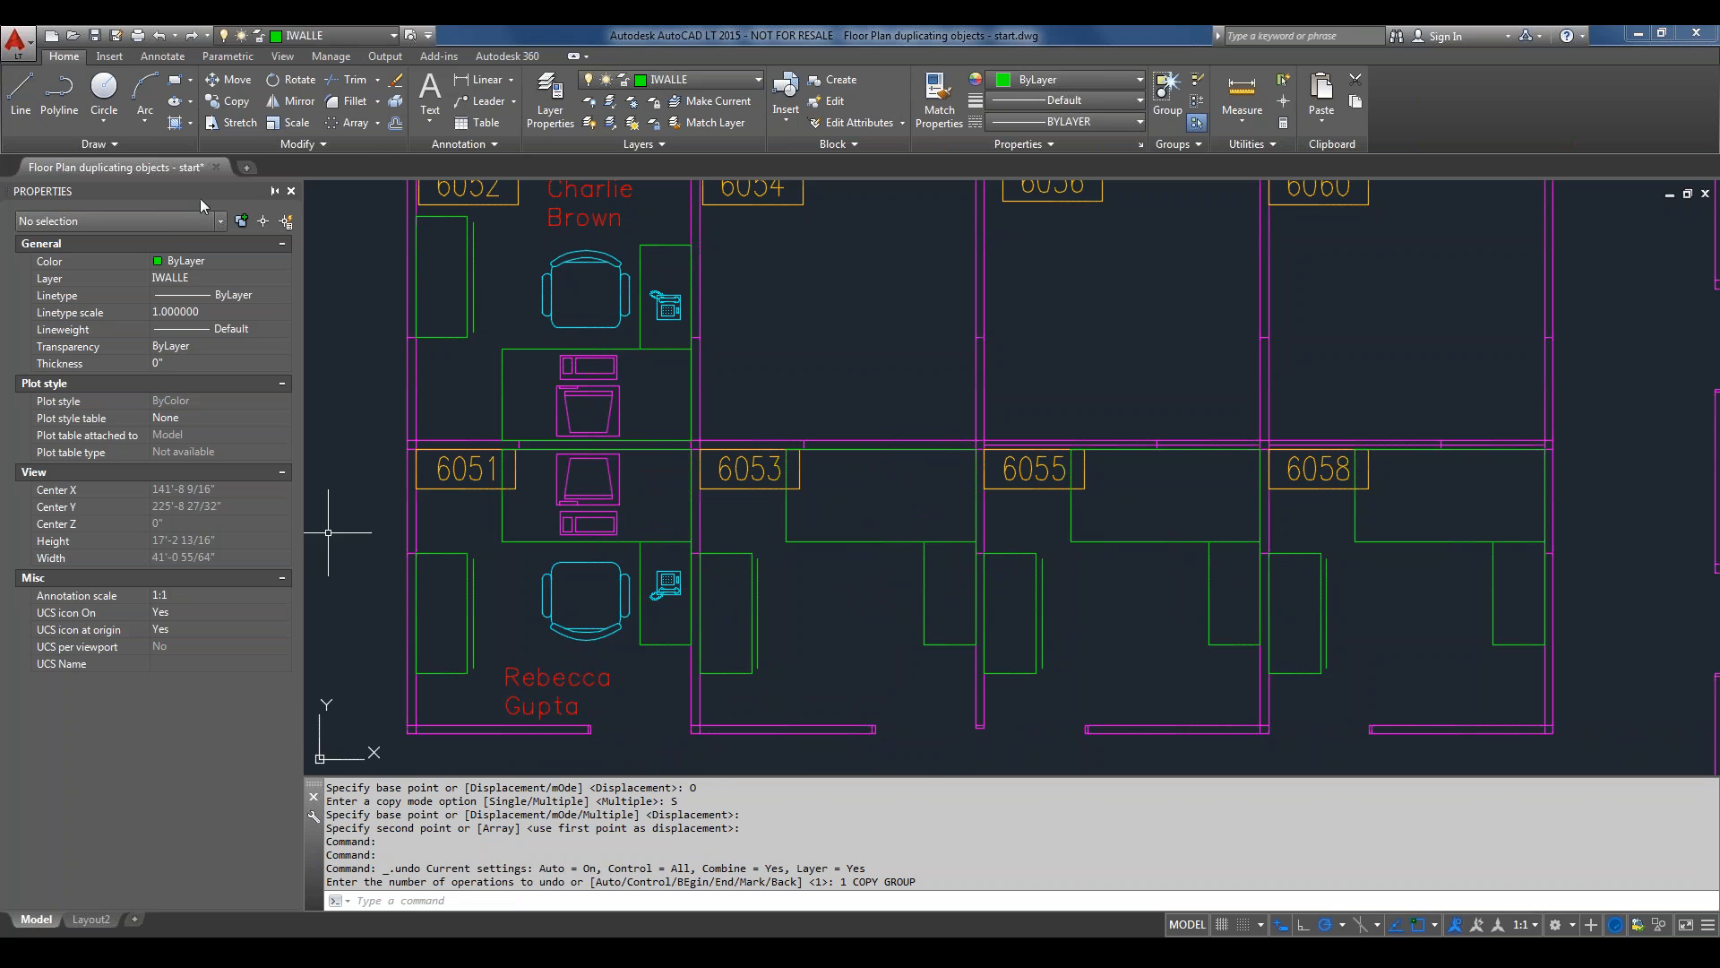
Start a multiple copy of cubicle 6051's computer, chair and phone, using the cubicle's lower-left inside corner as base point.
left_click(231, 103)
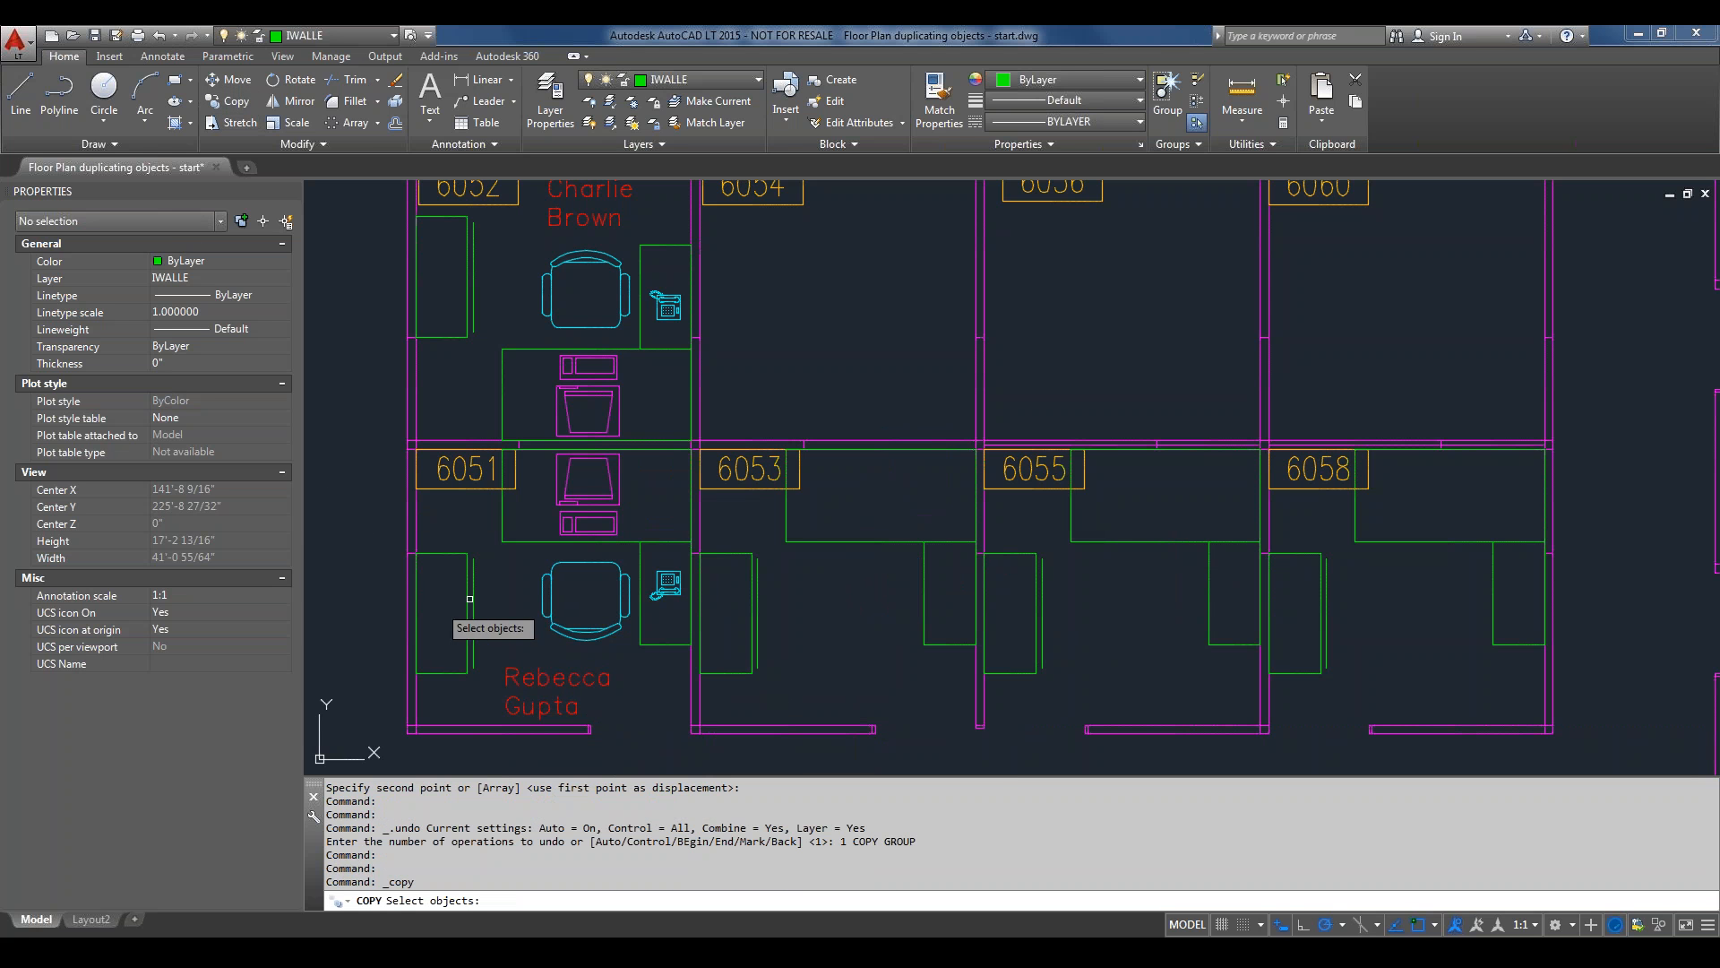
left_click(586, 504)
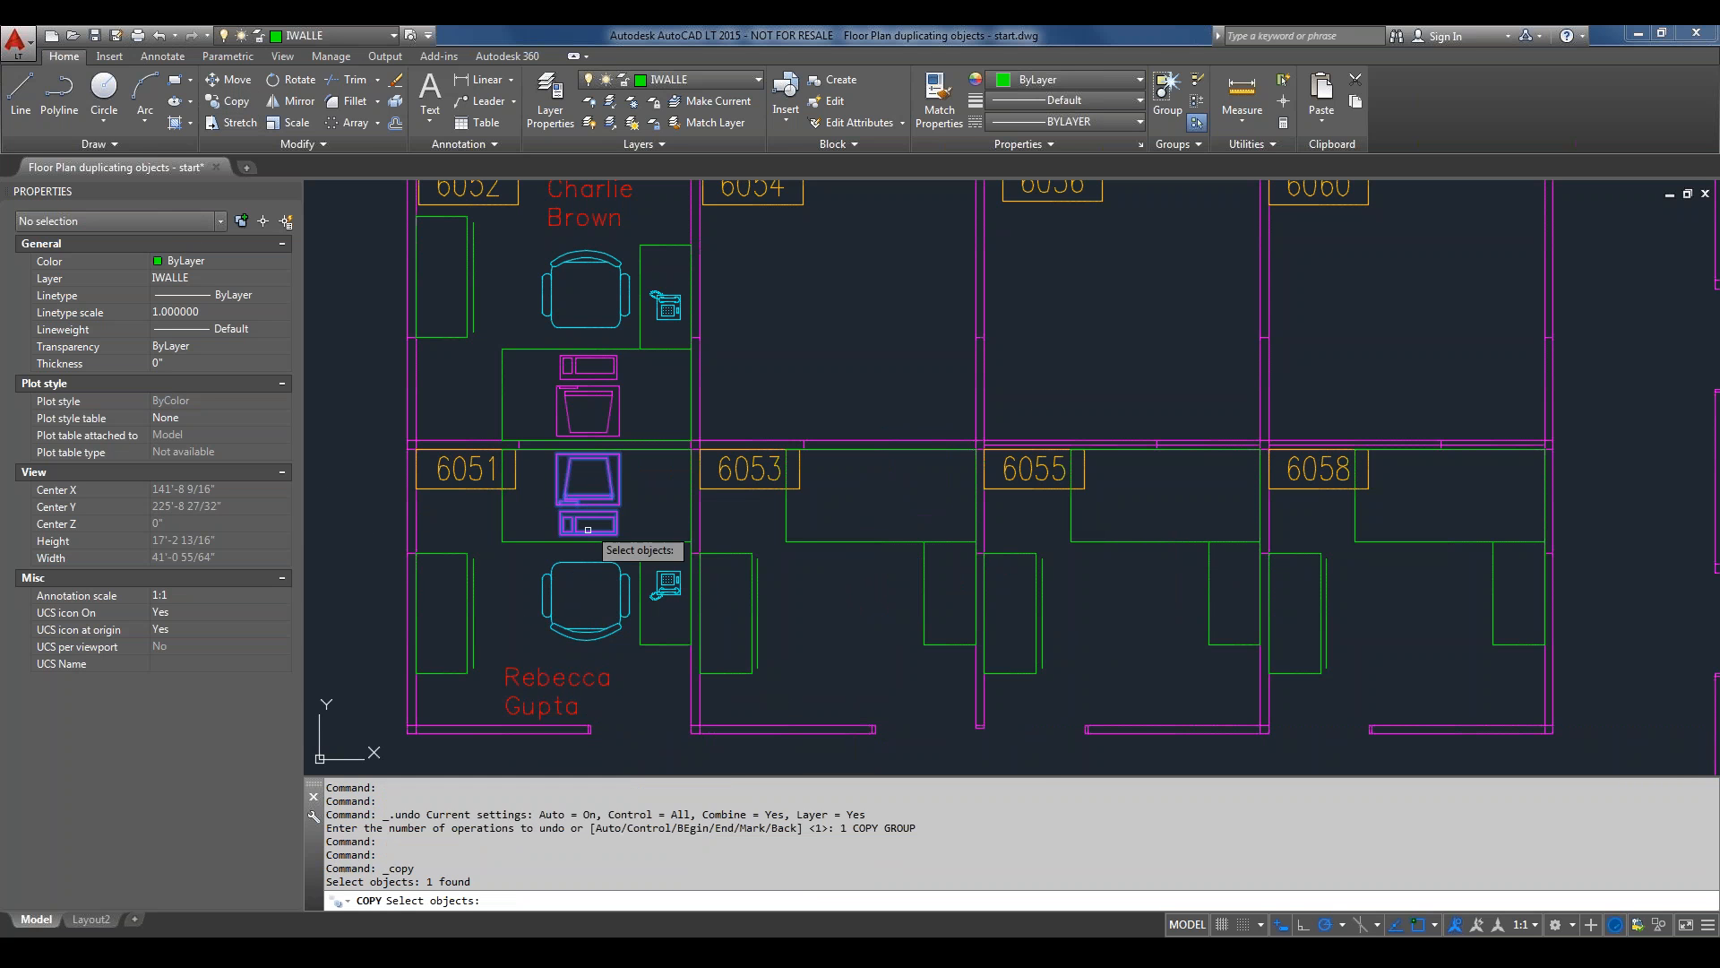
left_click(577, 560)
left_click(667, 577)
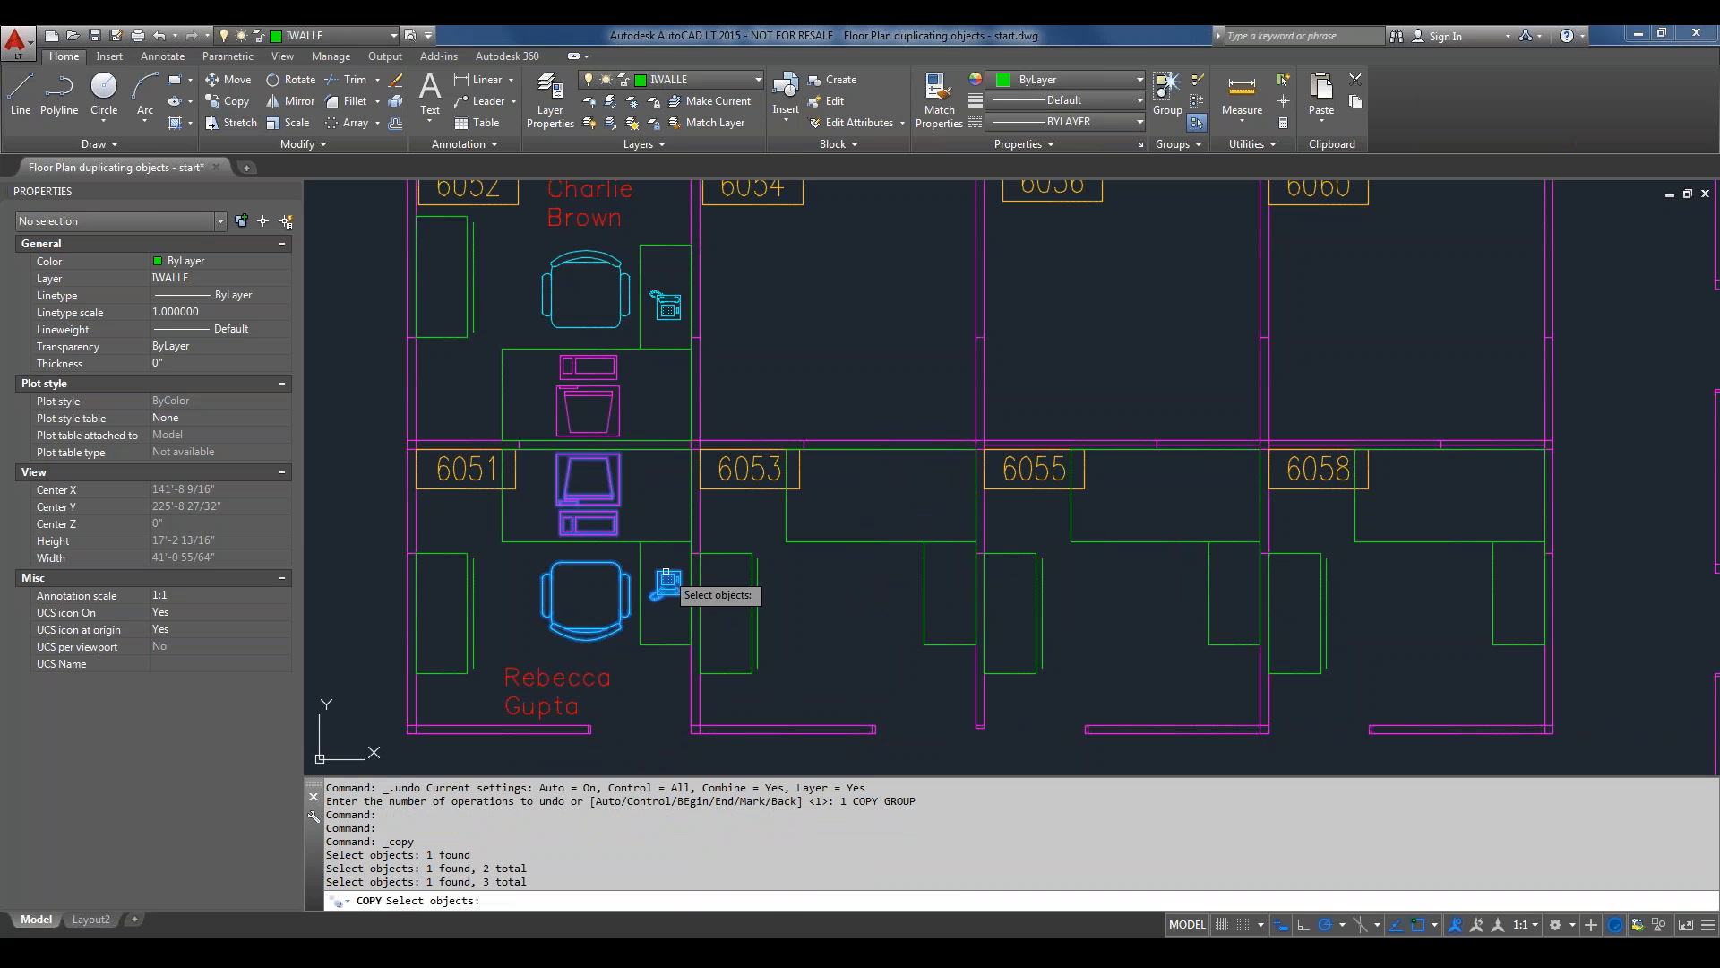
key("Return")
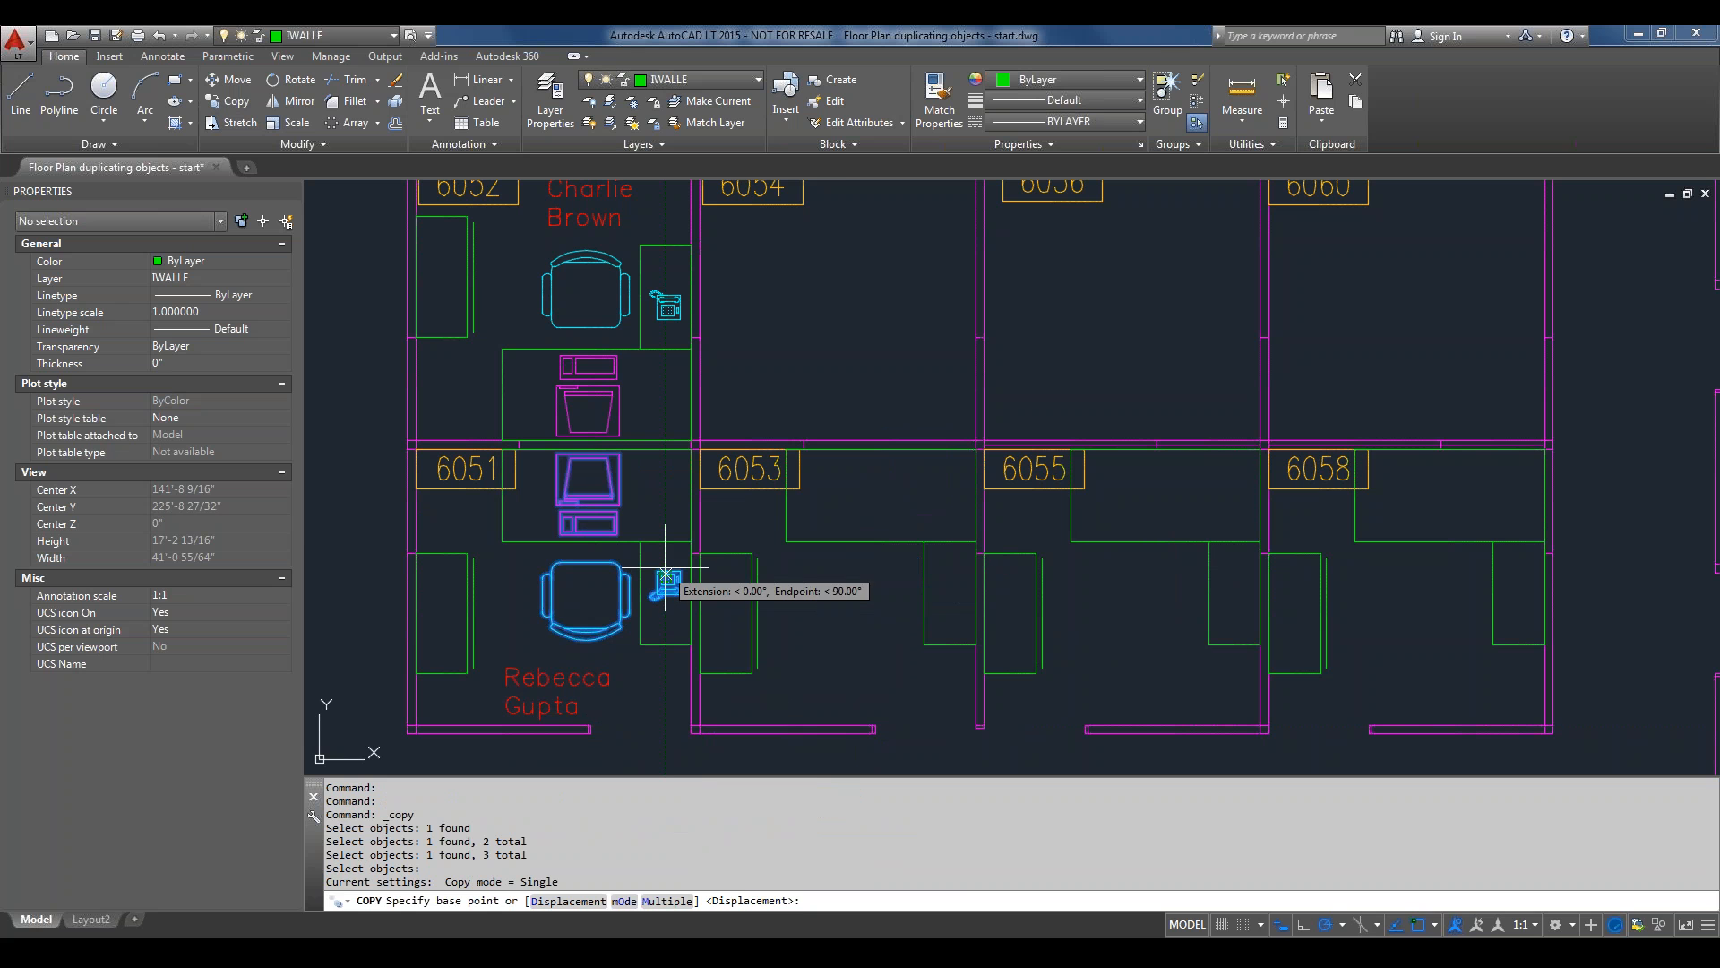
right_click(665, 571)
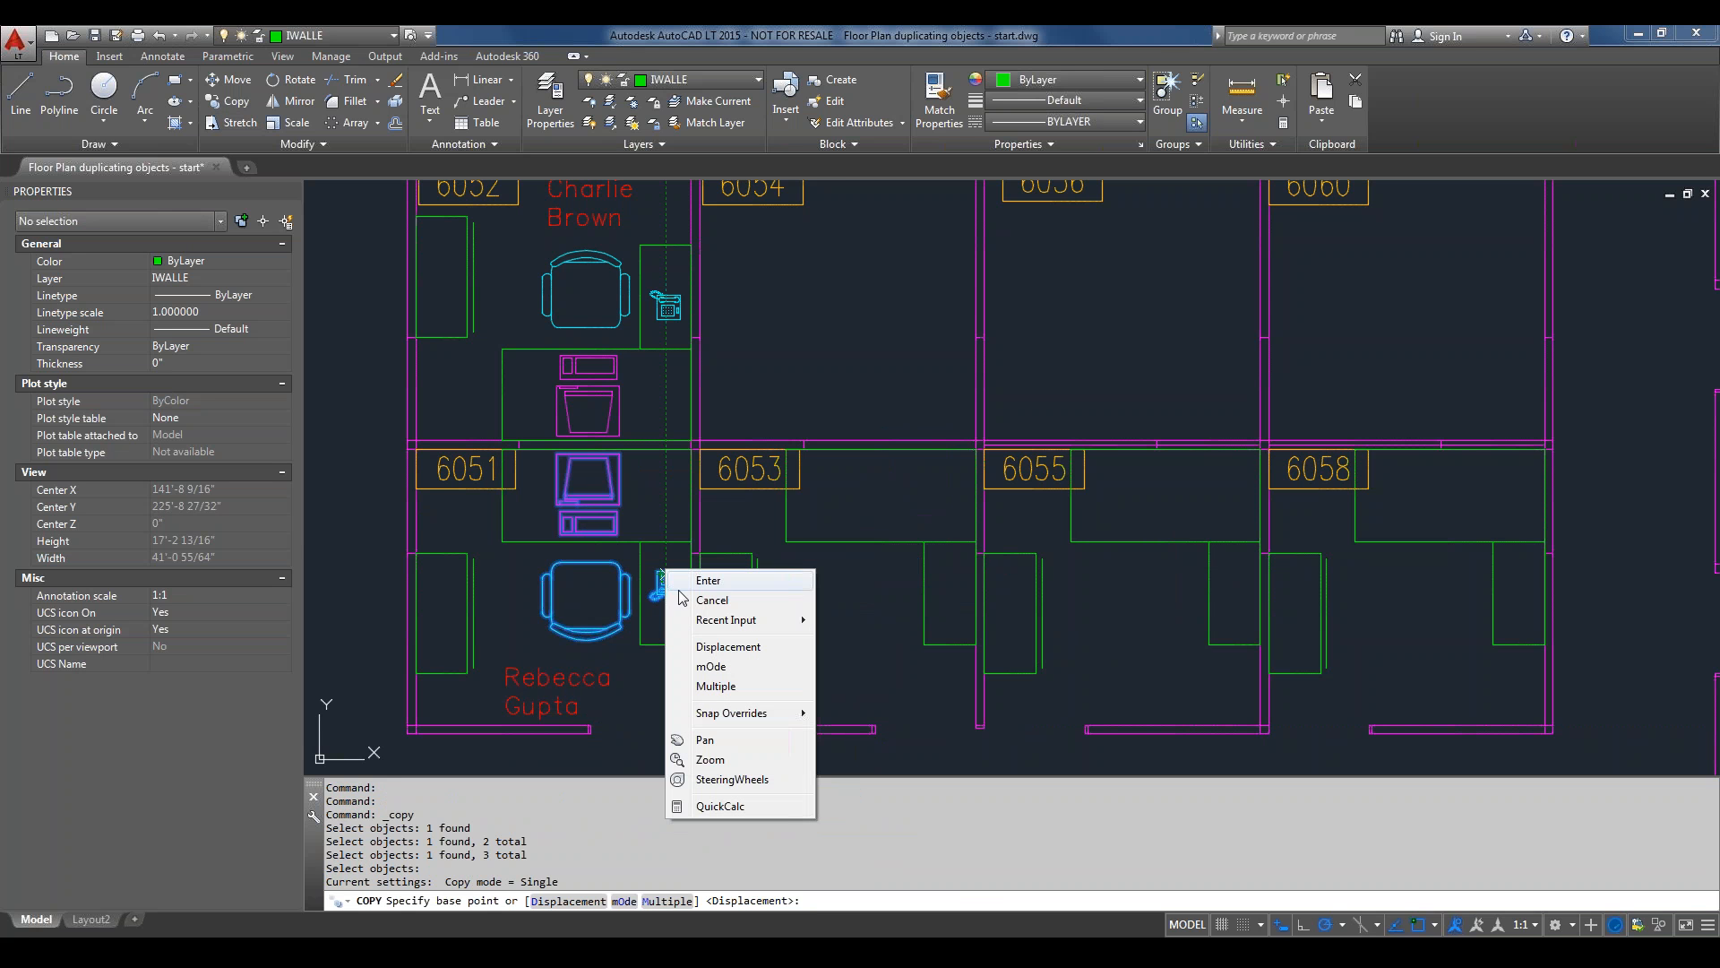
left_click(716, 686)
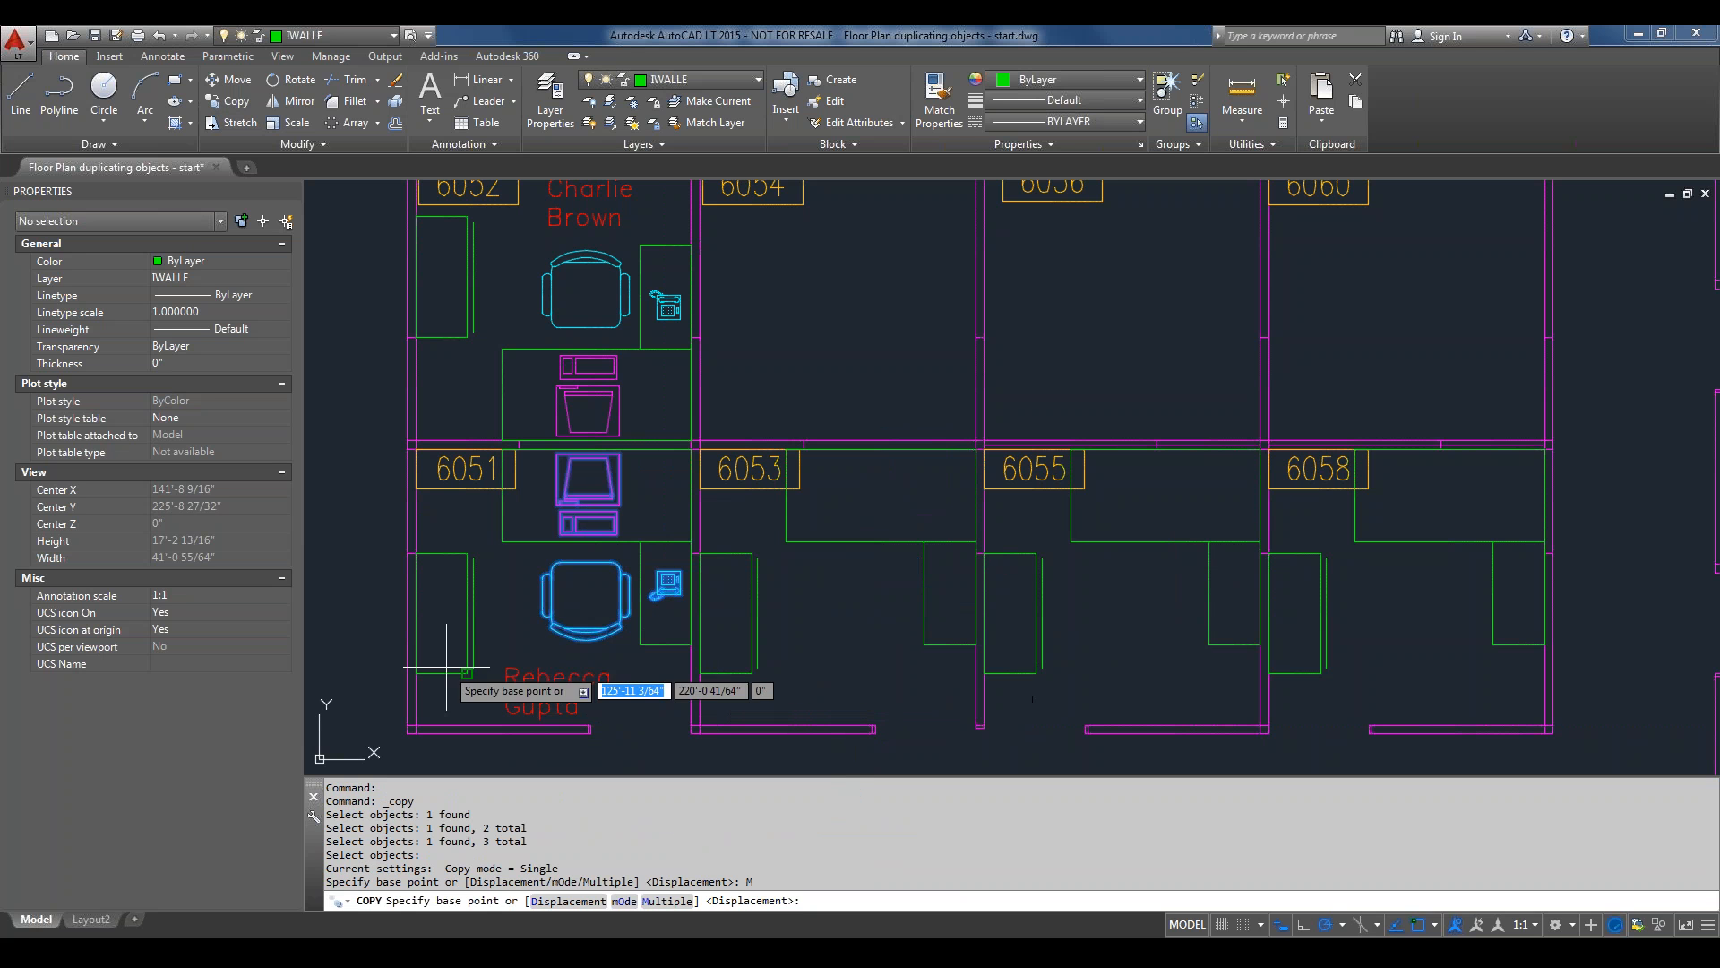
left_click(416, 721)
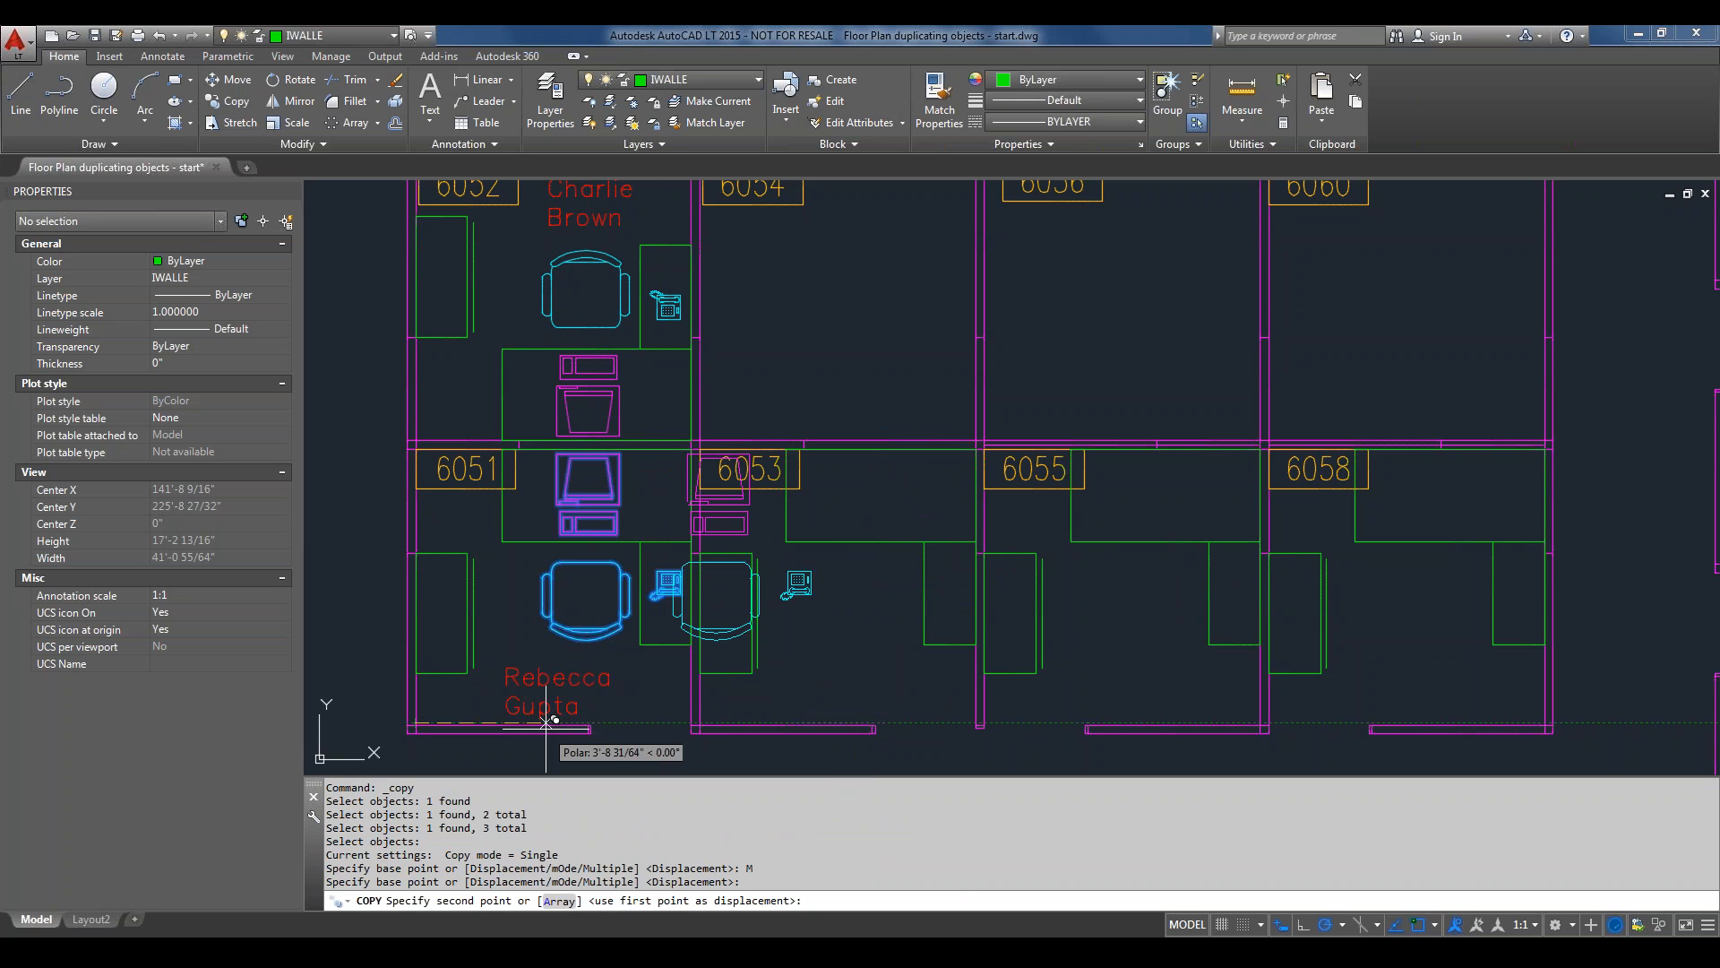
Place copies of the set in cubicles 6053, 6055 and 6058, and undo all three within the Copy command.
left_click(700, 721)
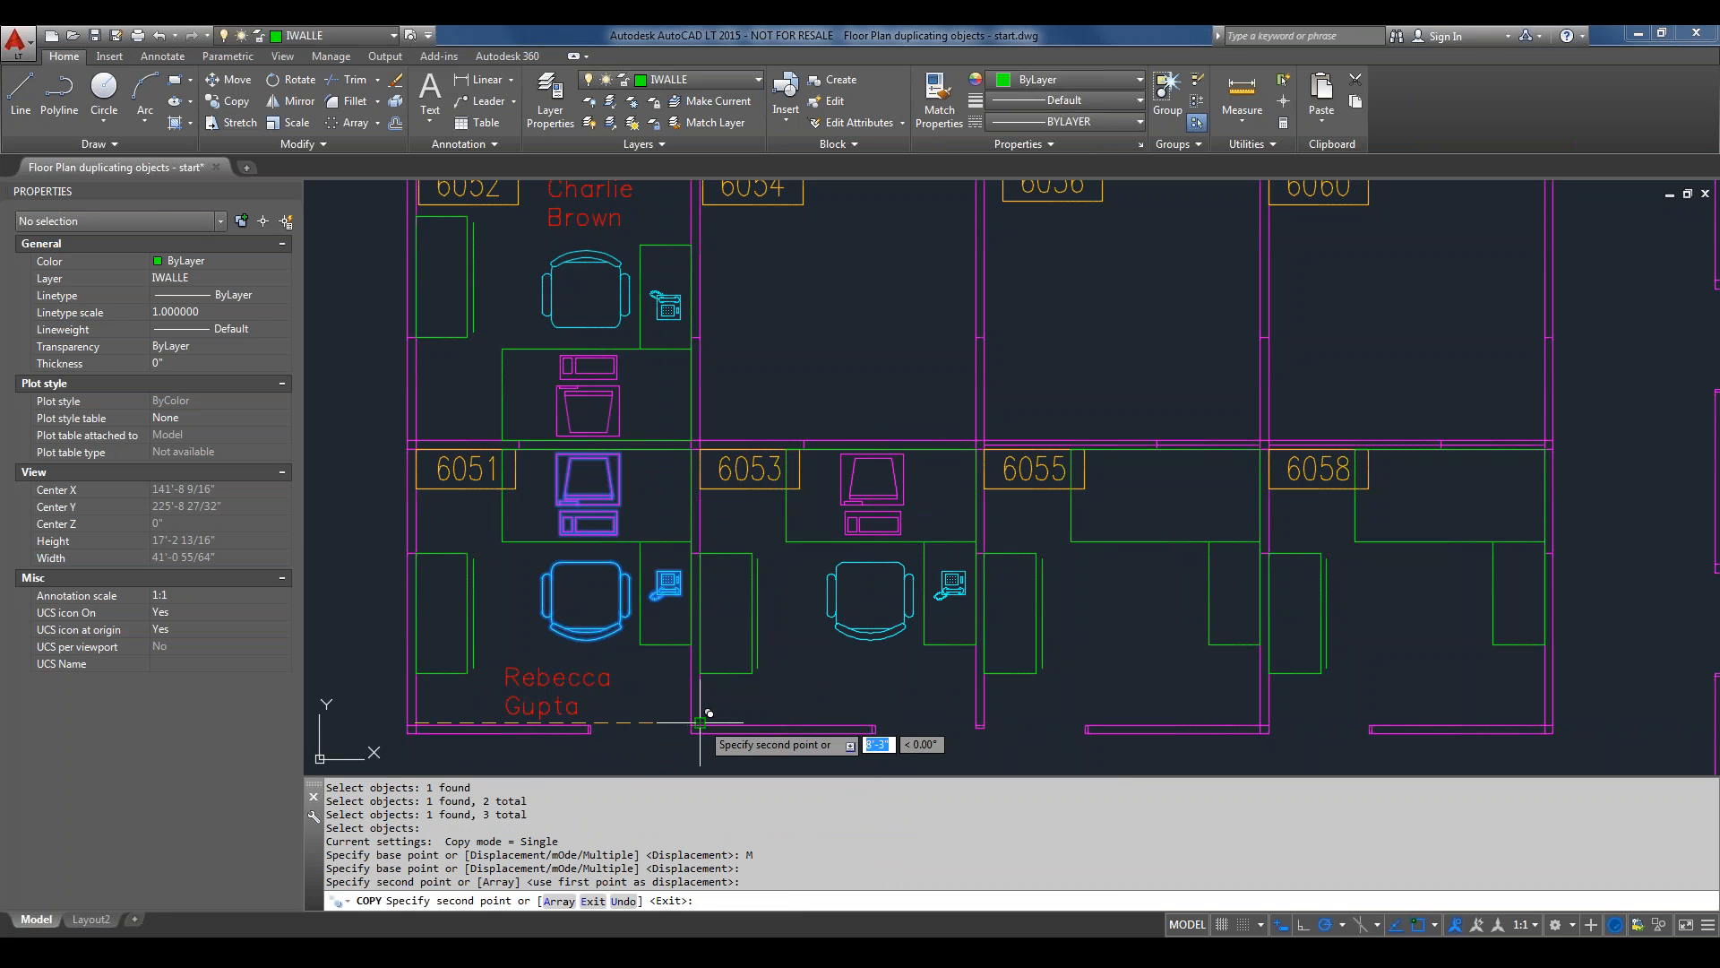
left_click(983, 726)
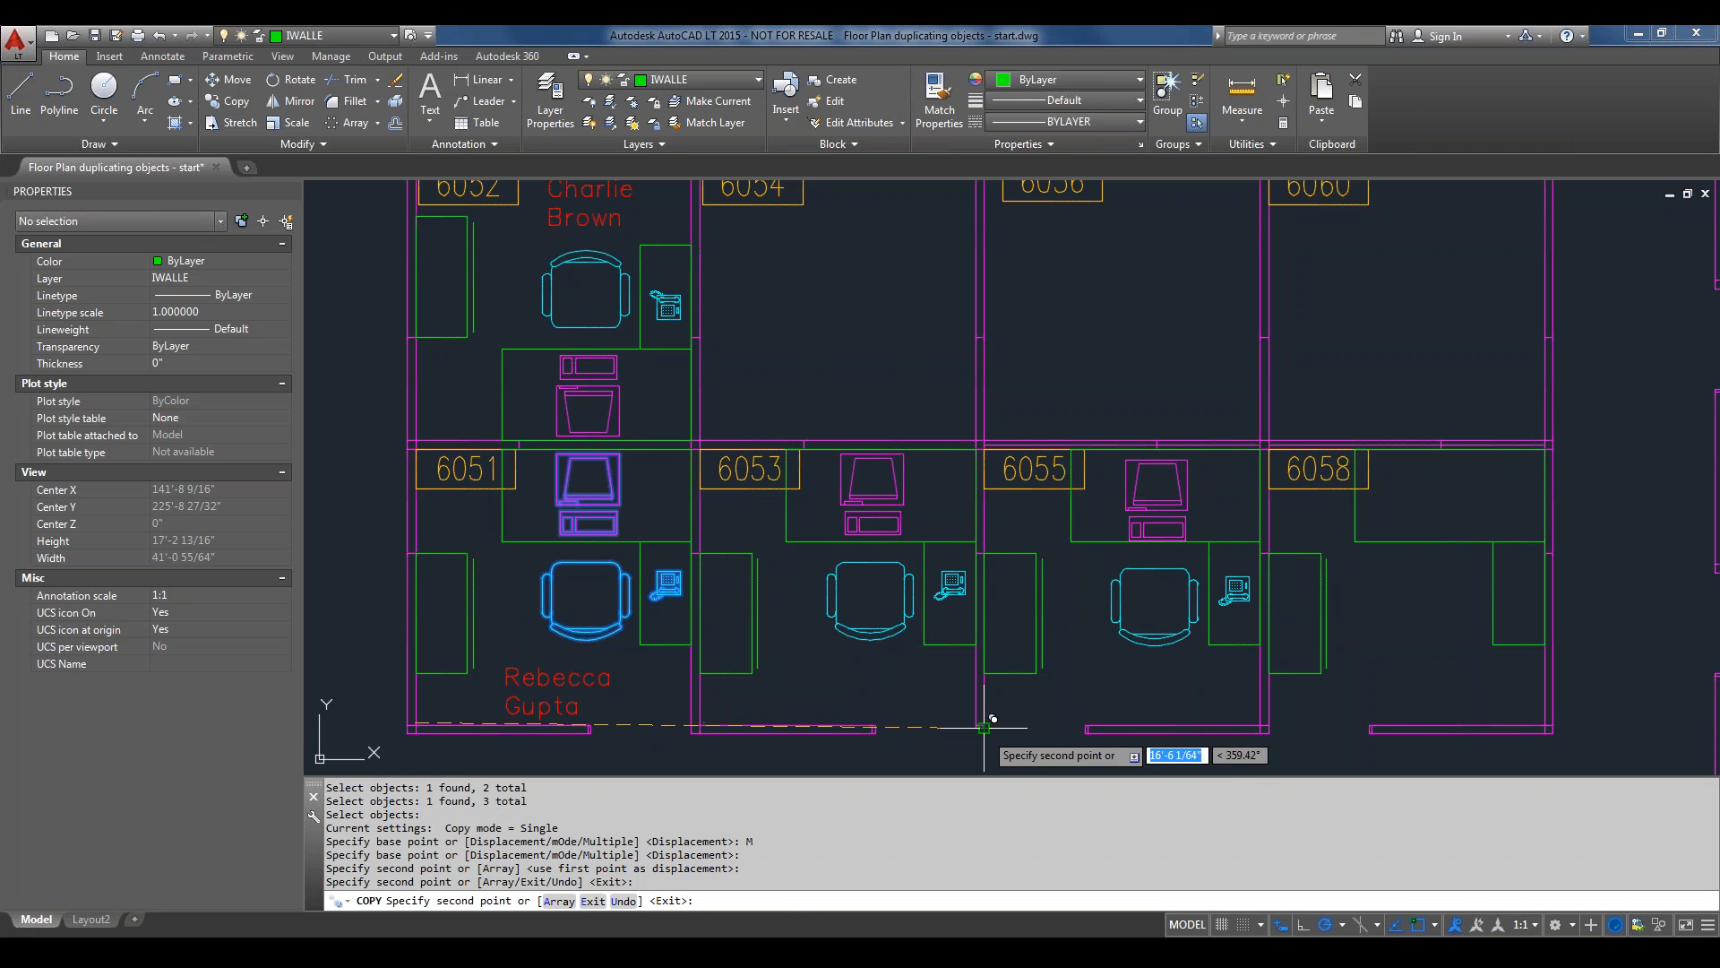
left_click(1277, 714)
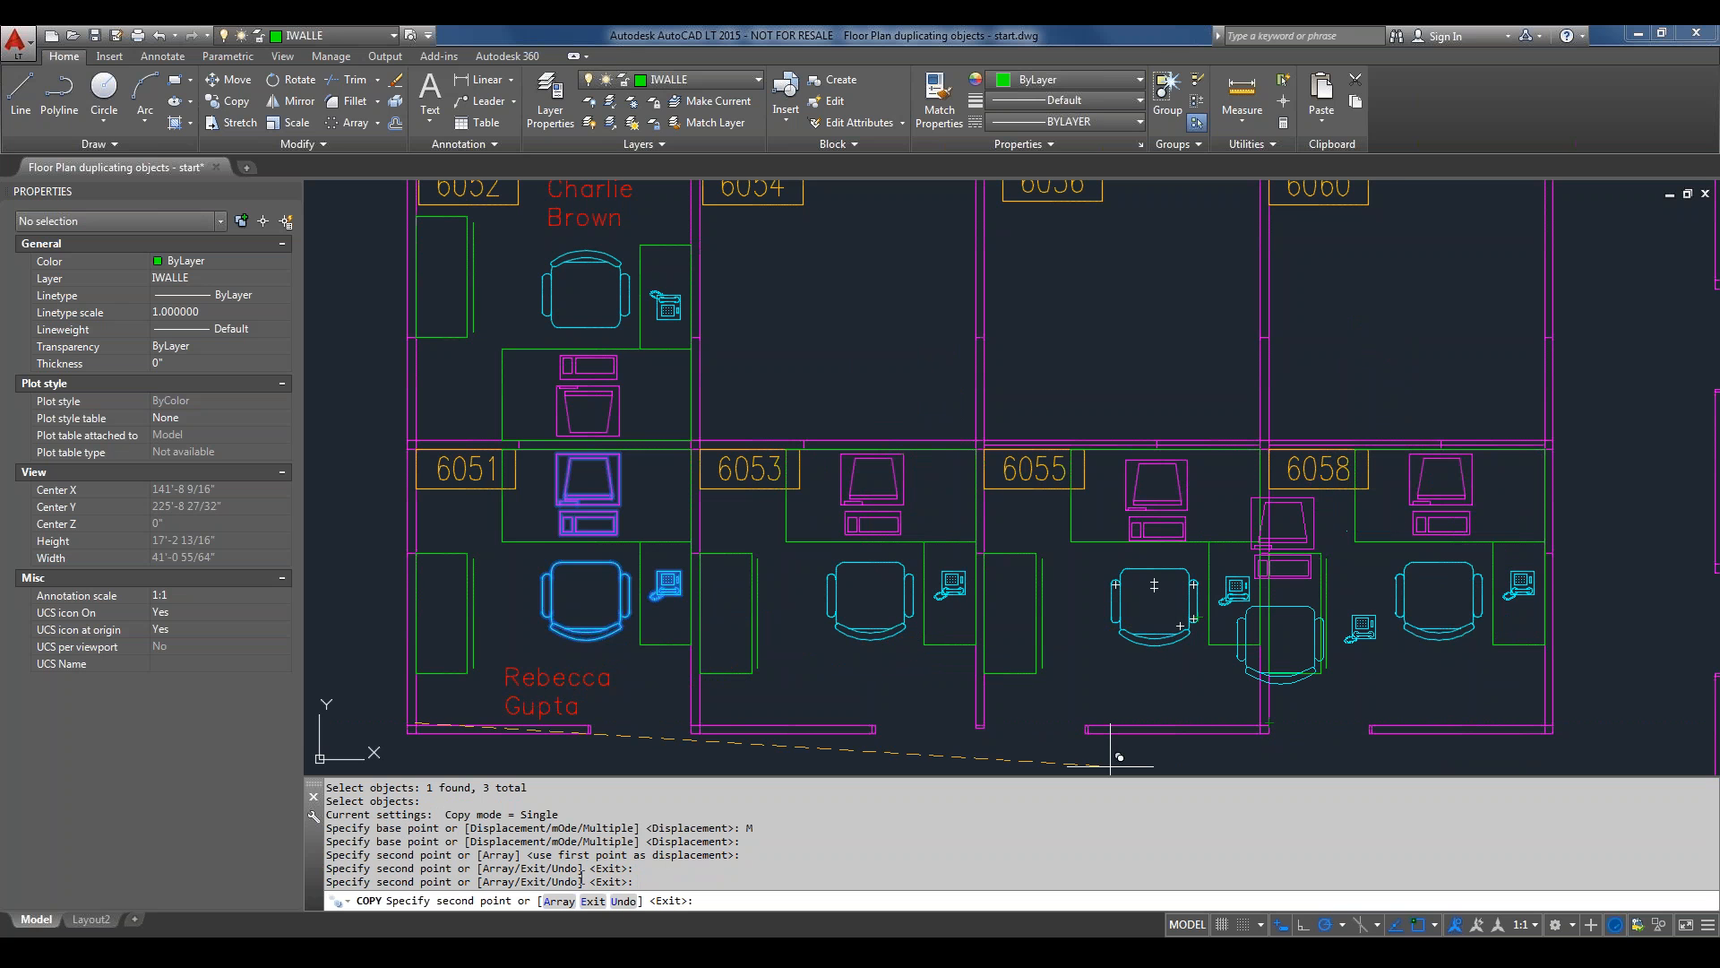
left_click(624, 902)
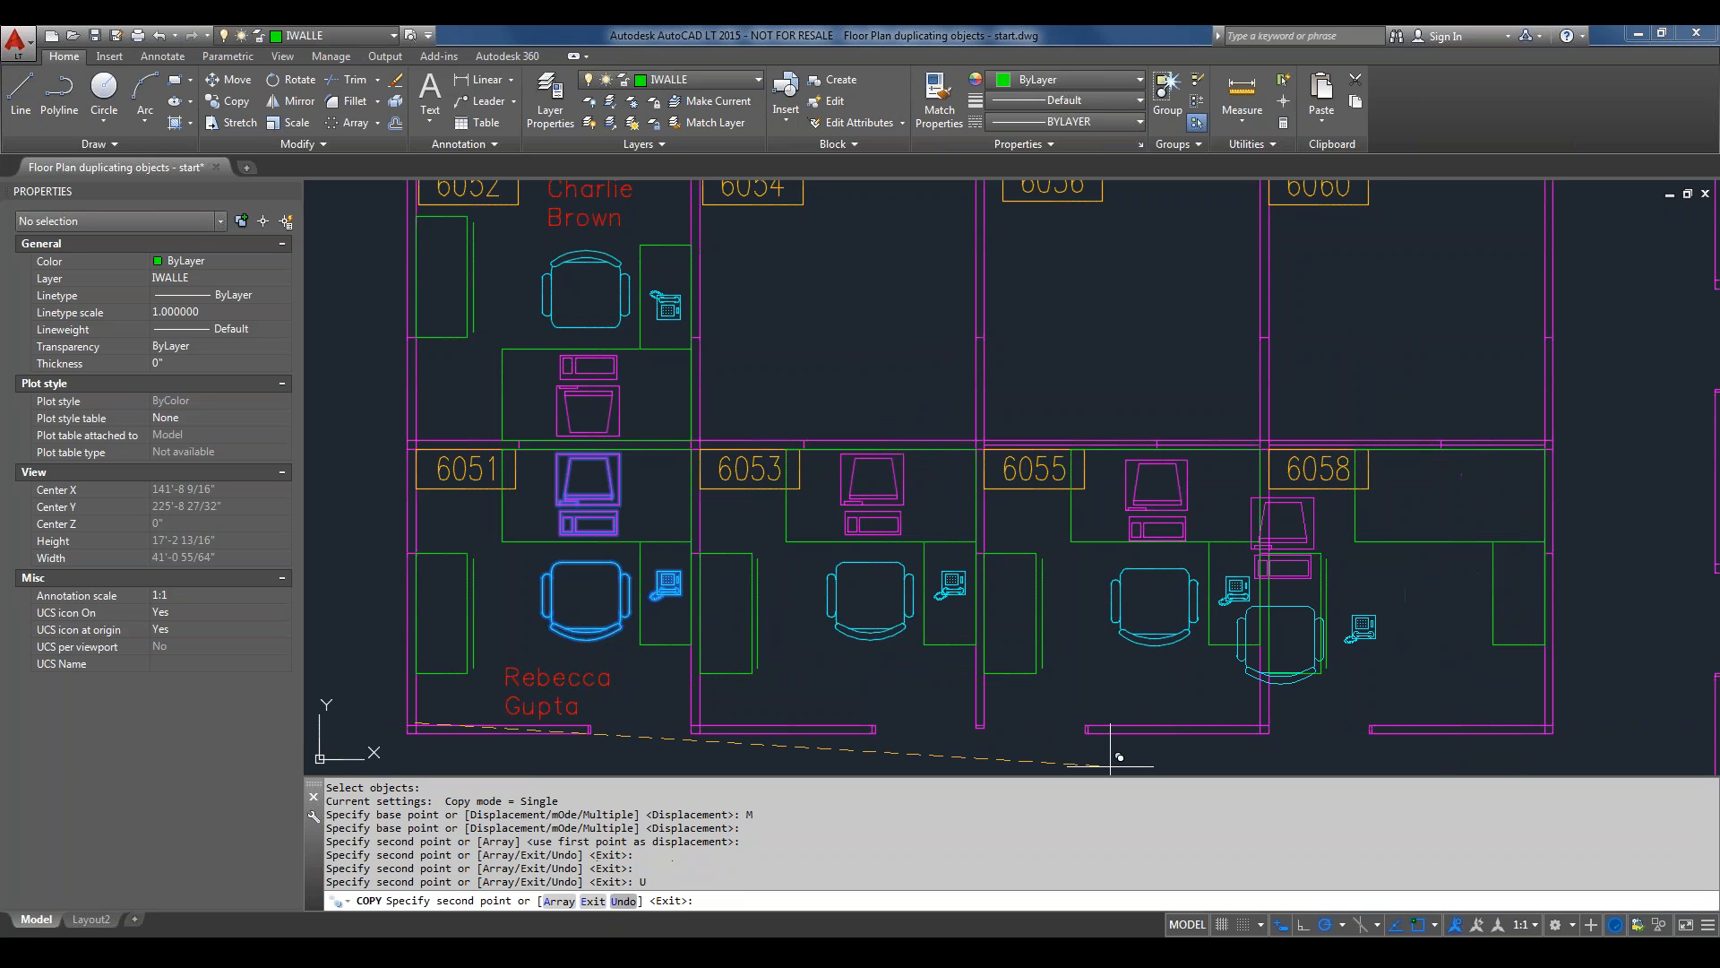
left_click(624, 901)
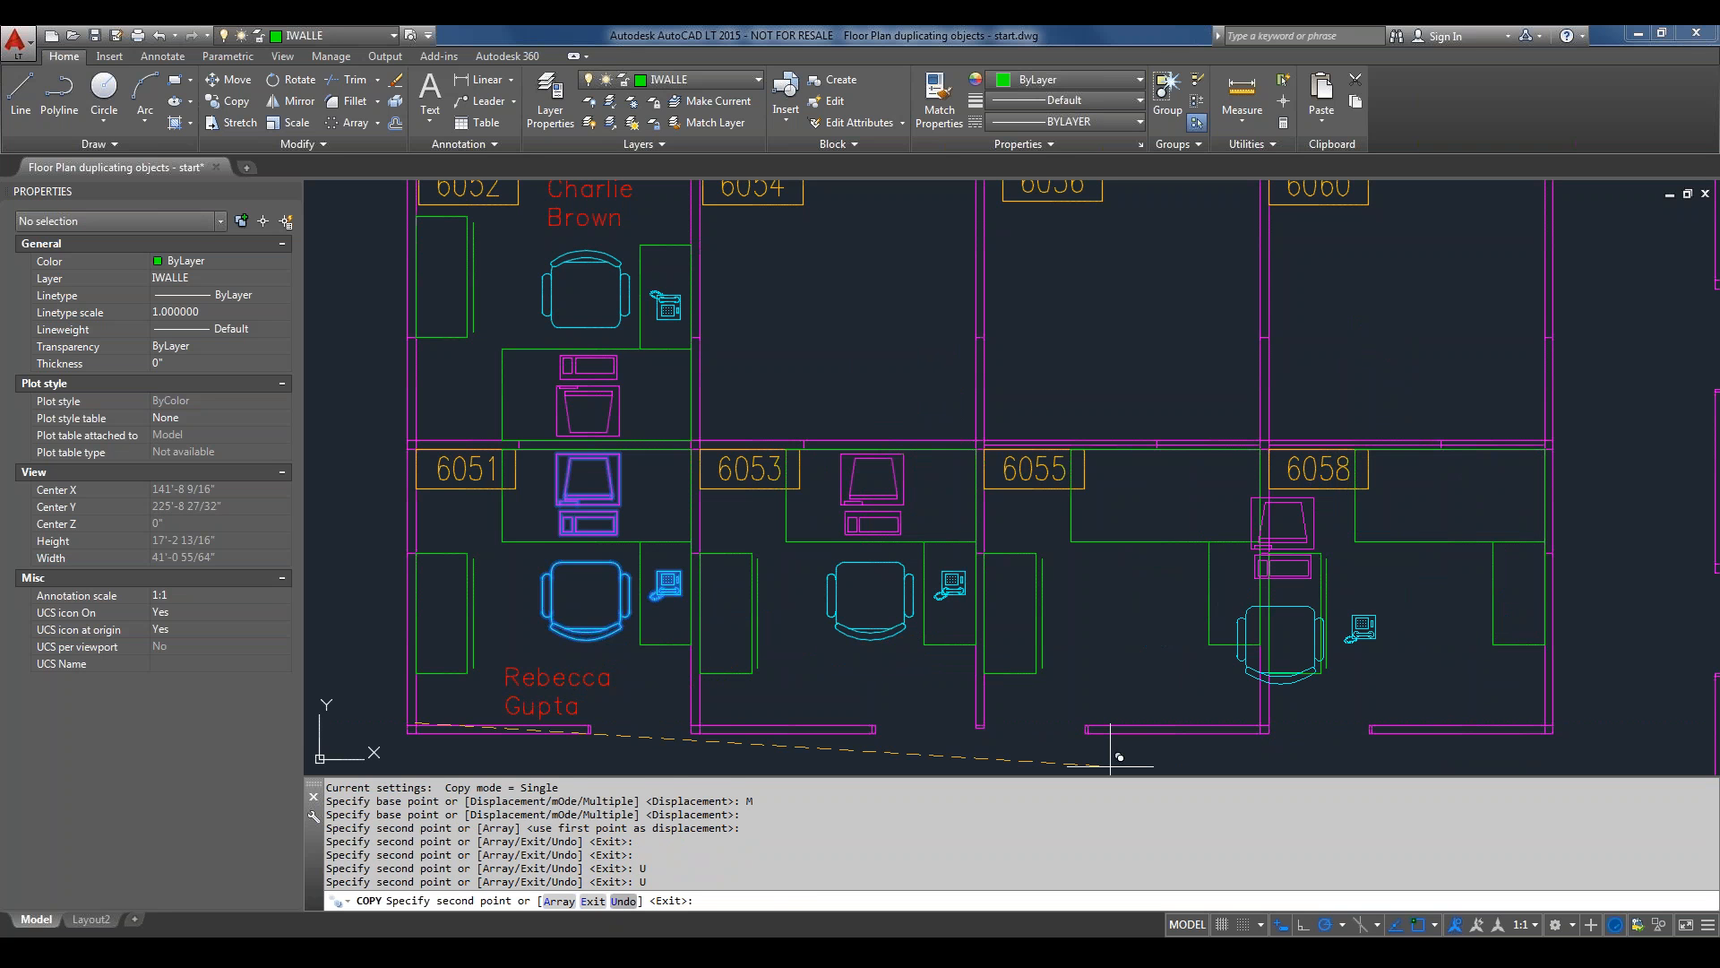
left_click(624, 901)
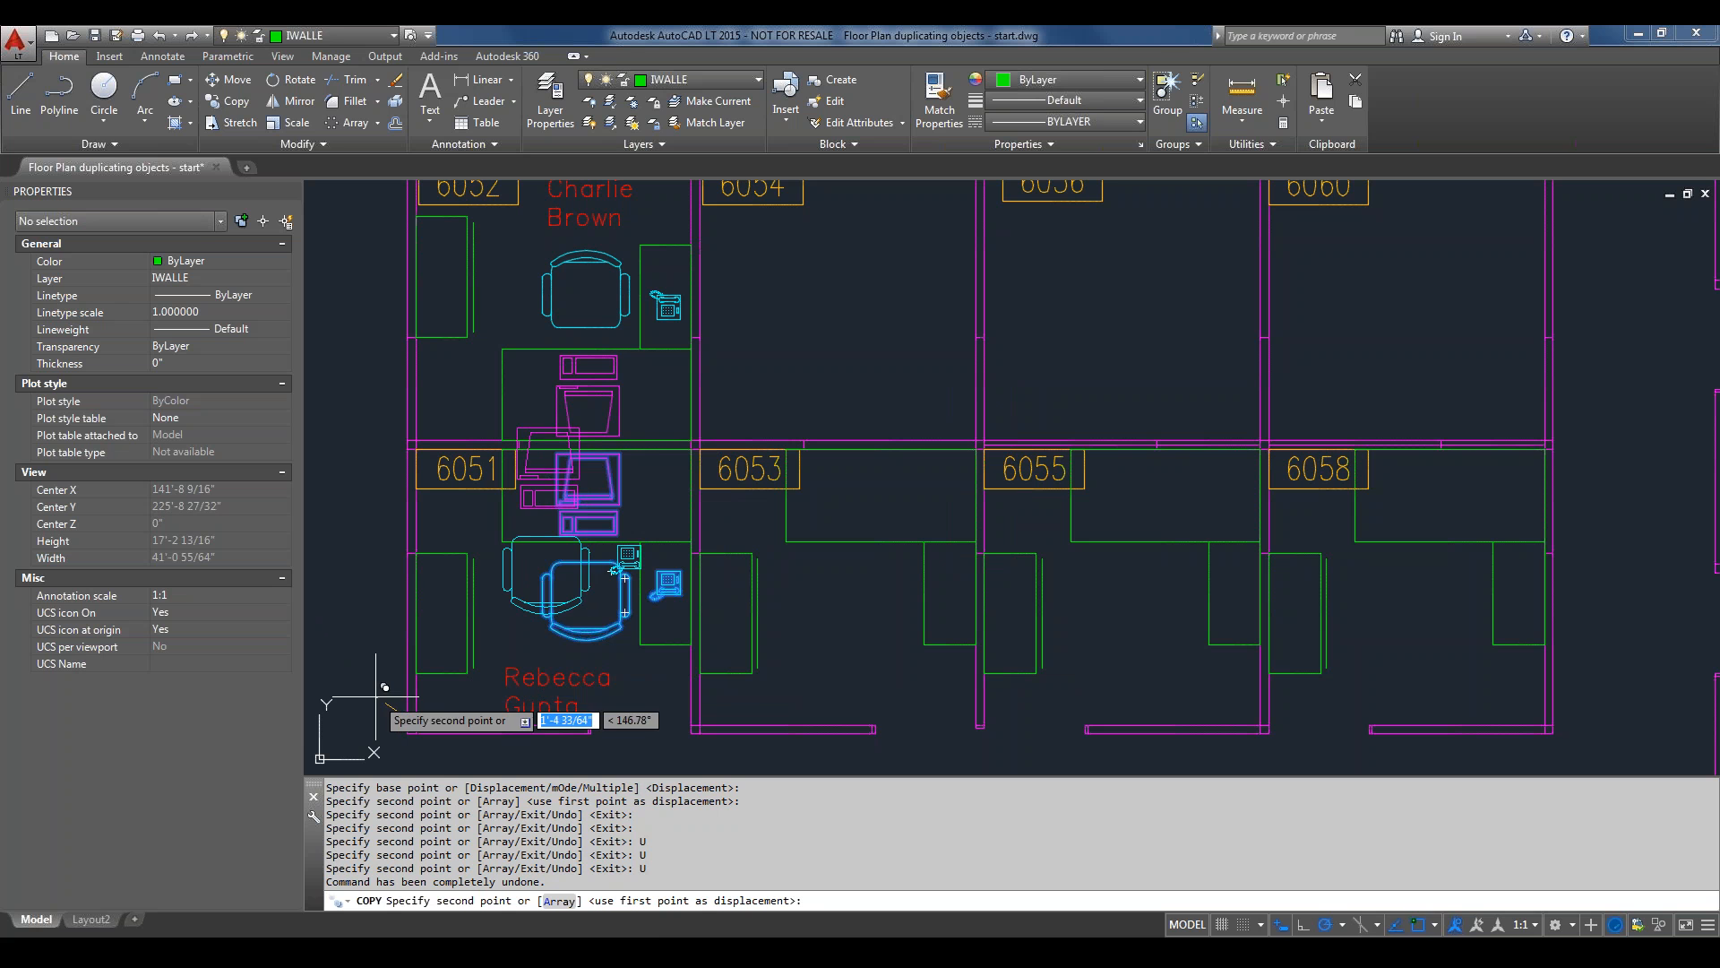
Array the copied furniture as 4 items, spaced to cubicle 6053's lower-left inside corner, and finish the Copy command.
left_click(559, 900)
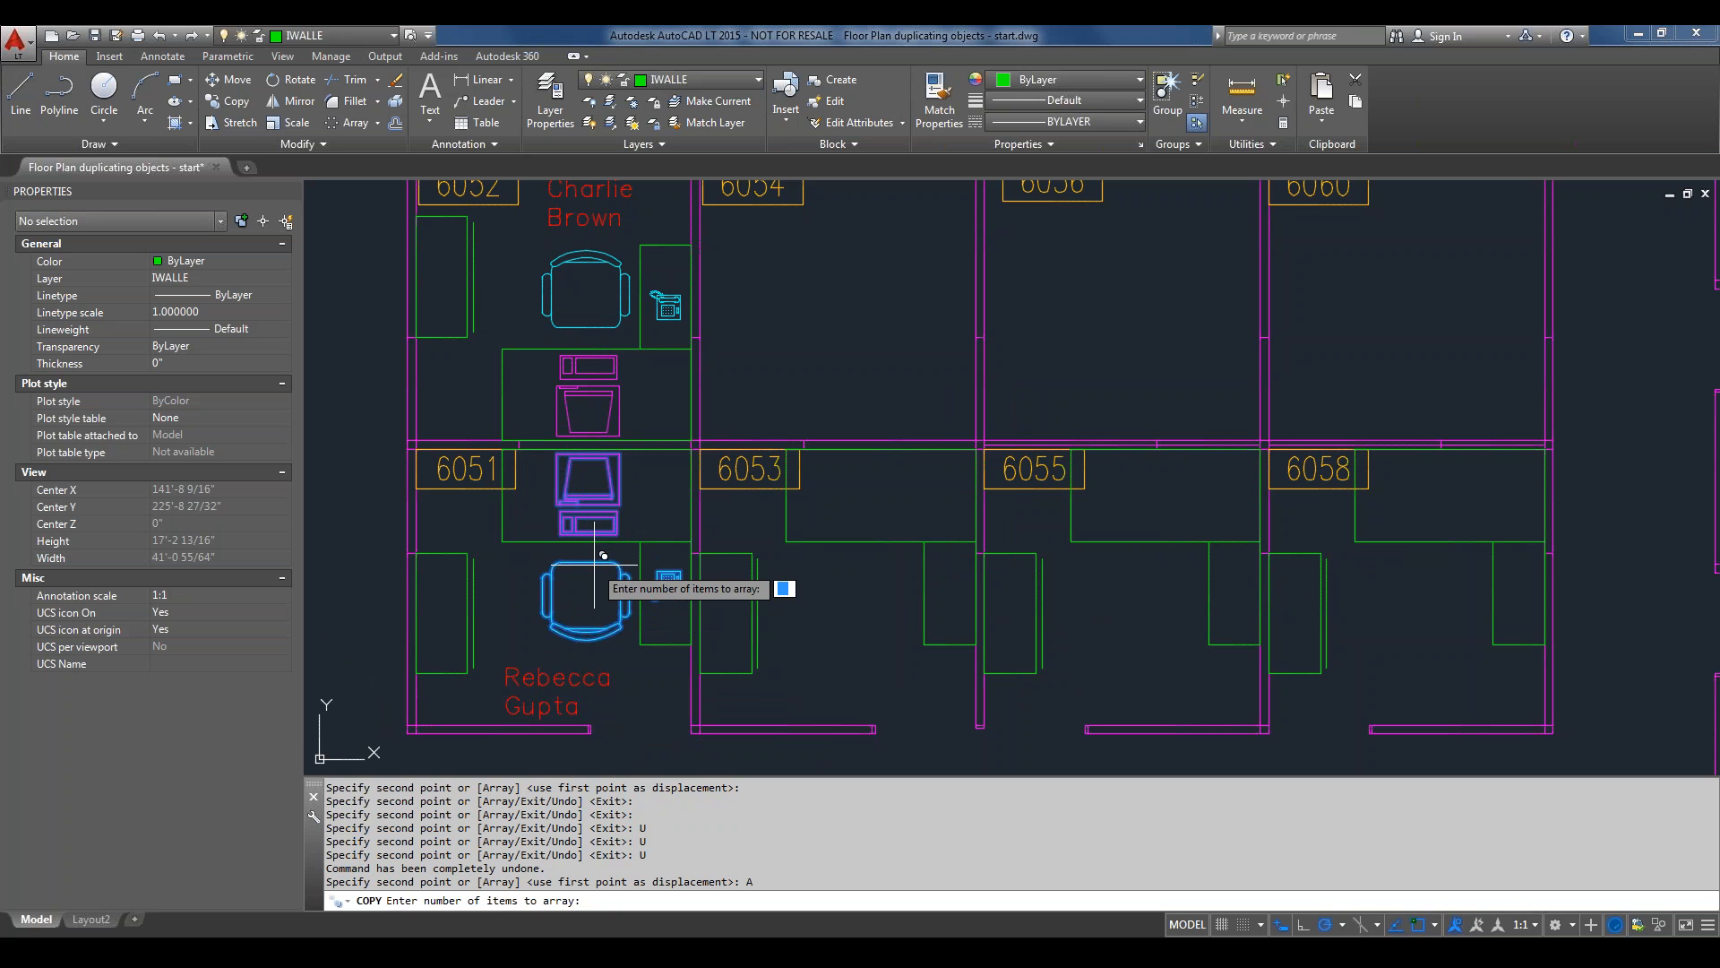
type("4")
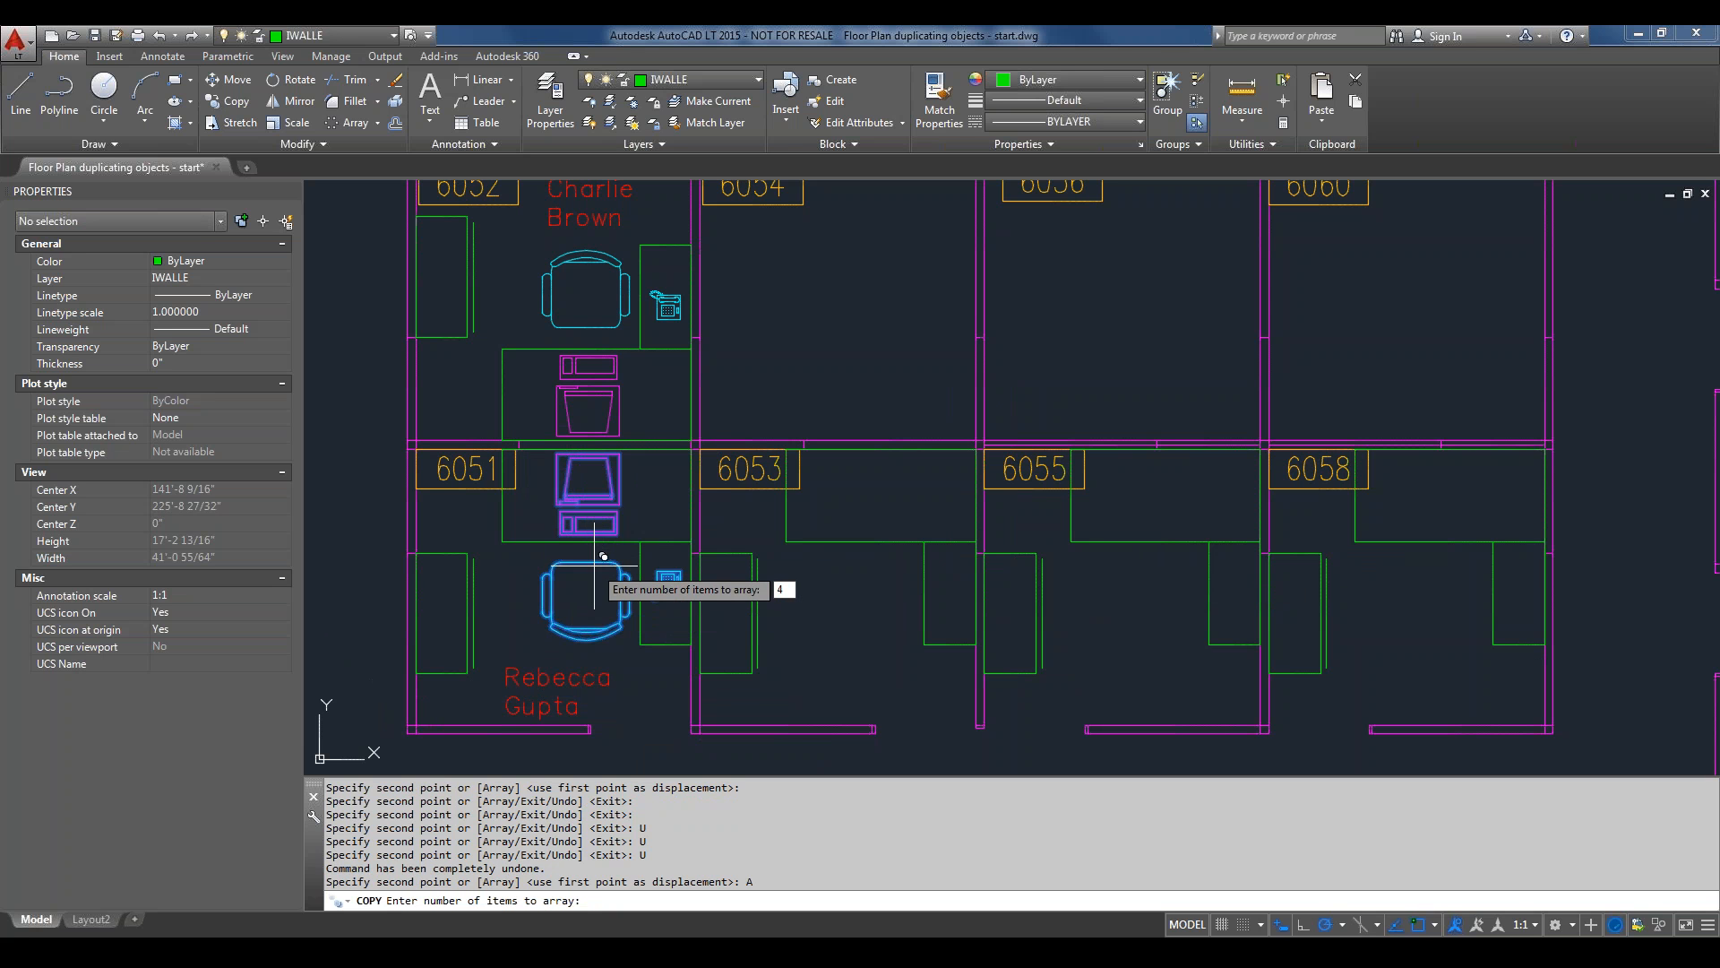
key("Return")
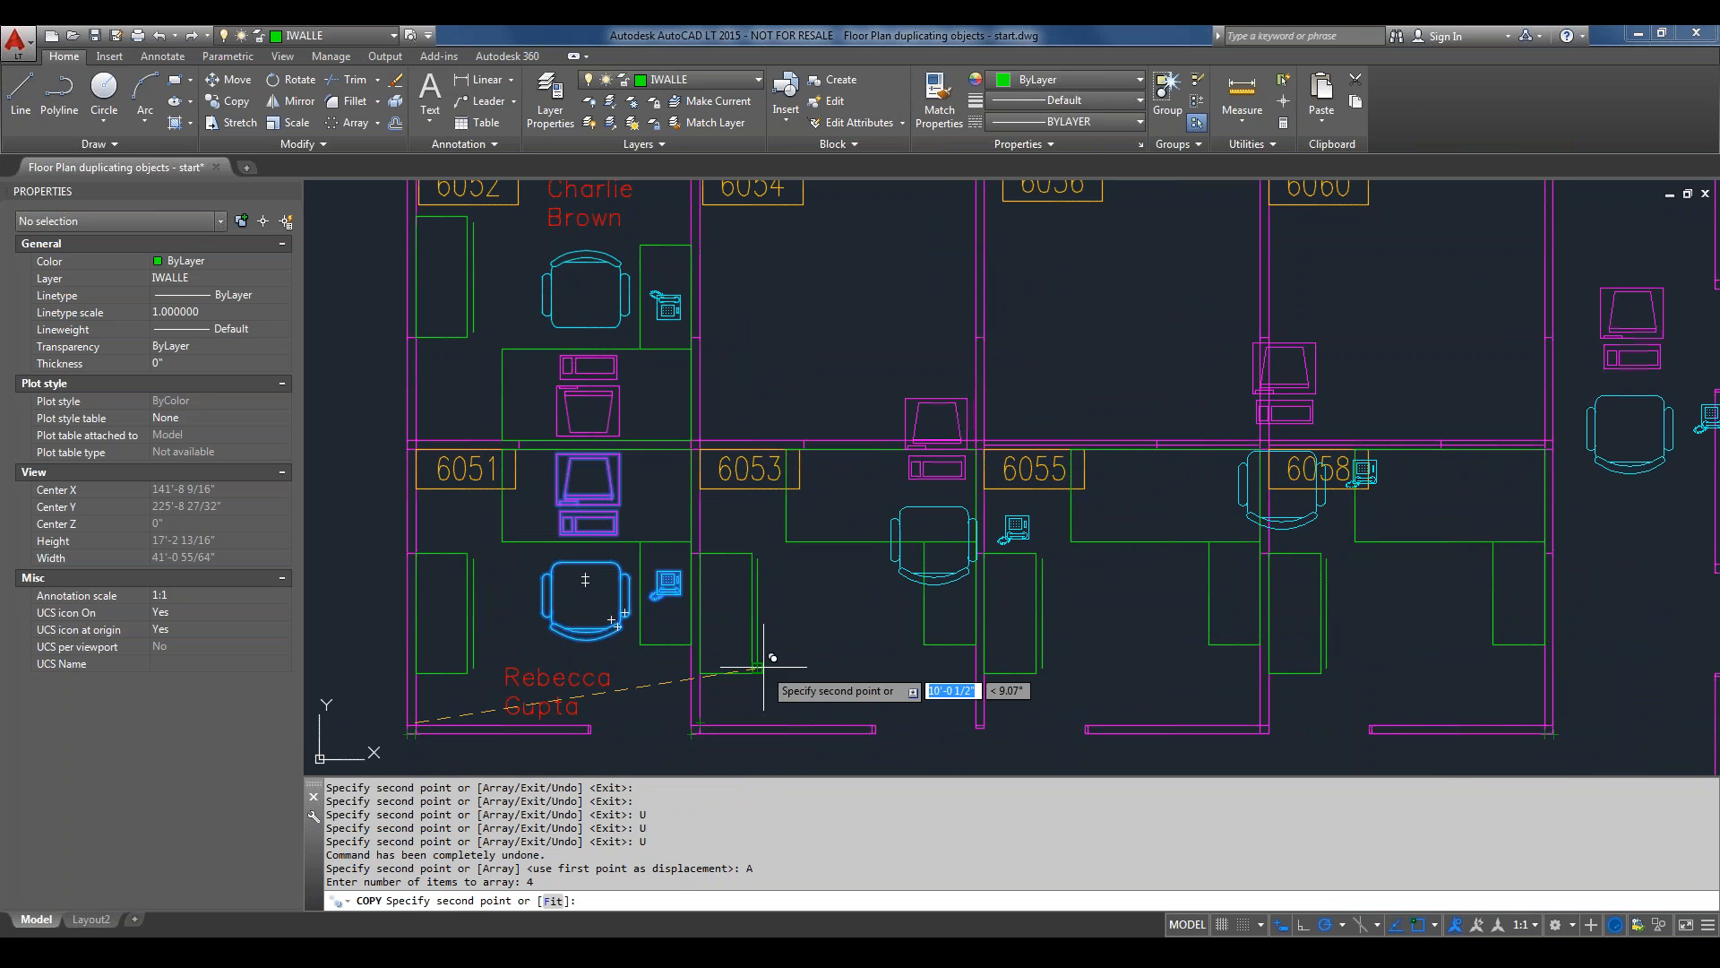
left_click(703, 724)
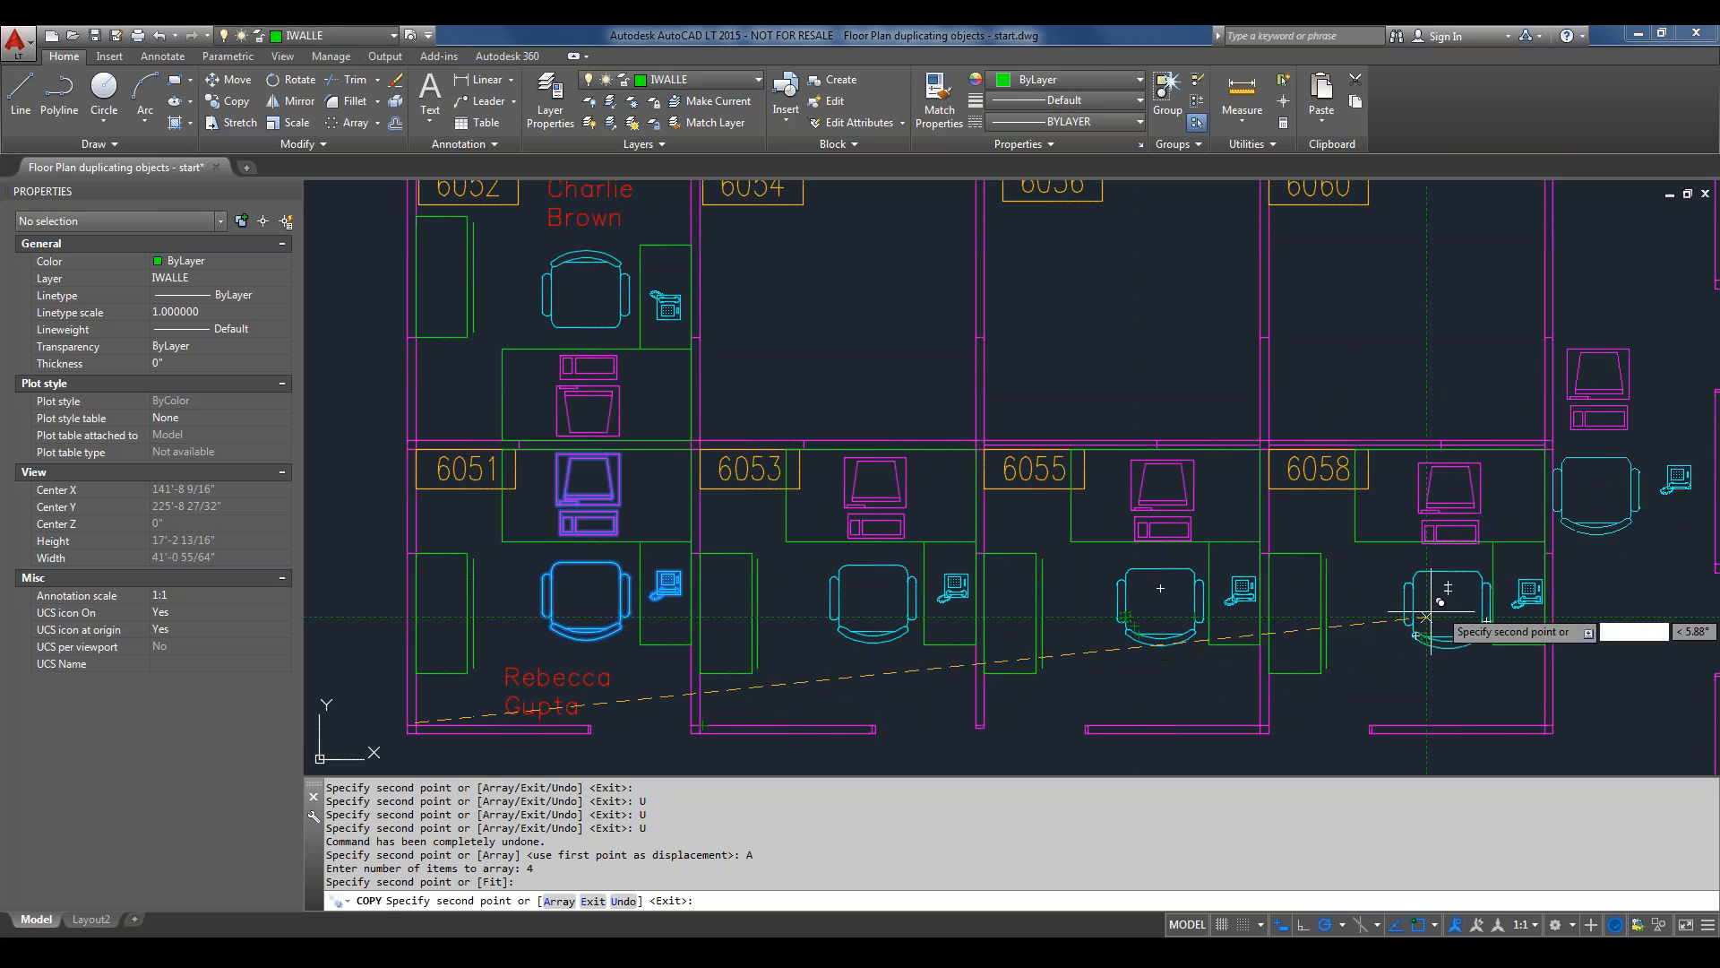
right_click(1023, 691)
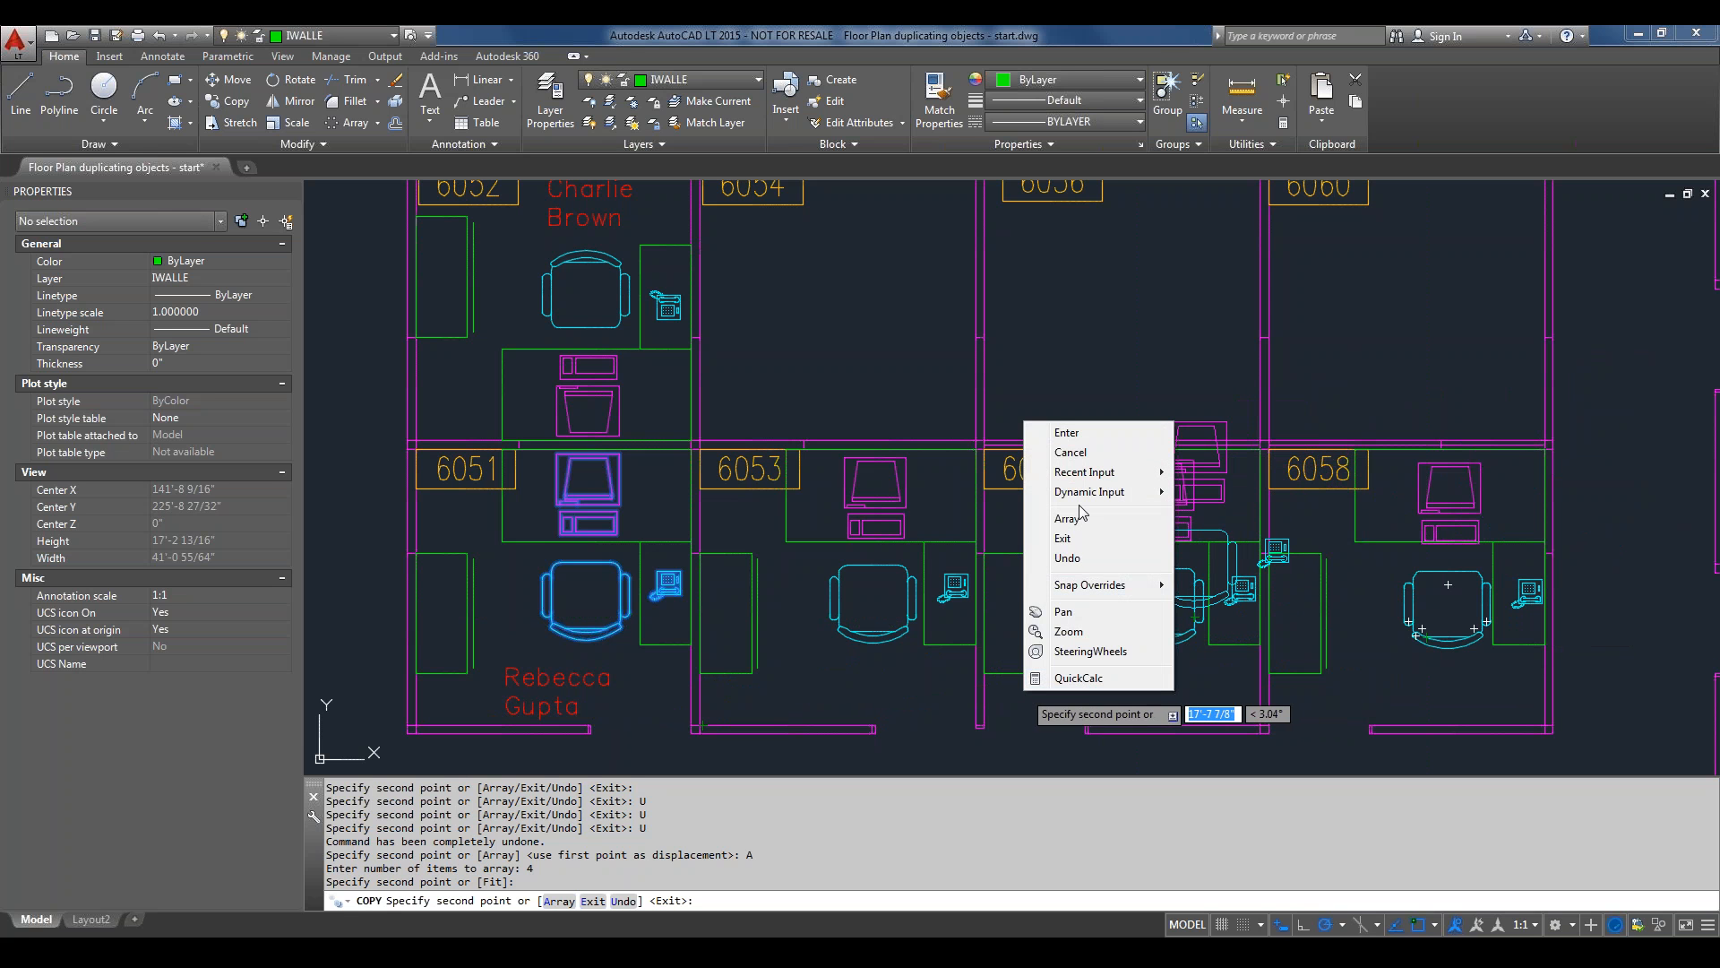
left_click(1068, 433)
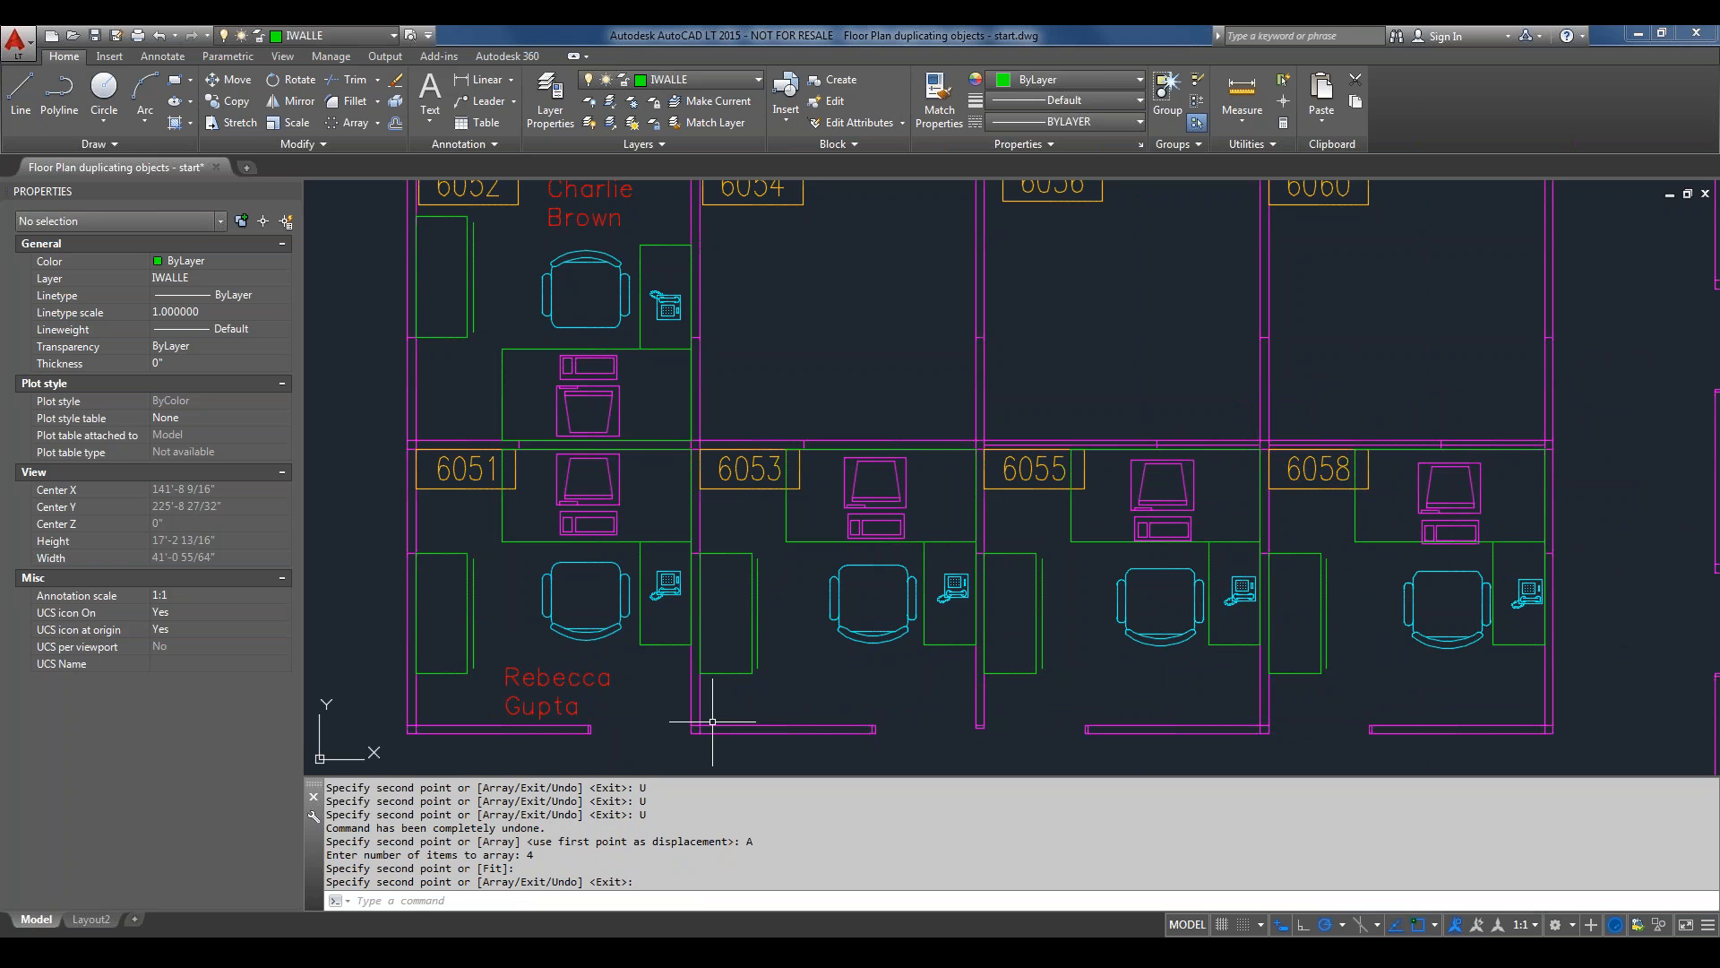
scroll(700, 723, "up", 5)
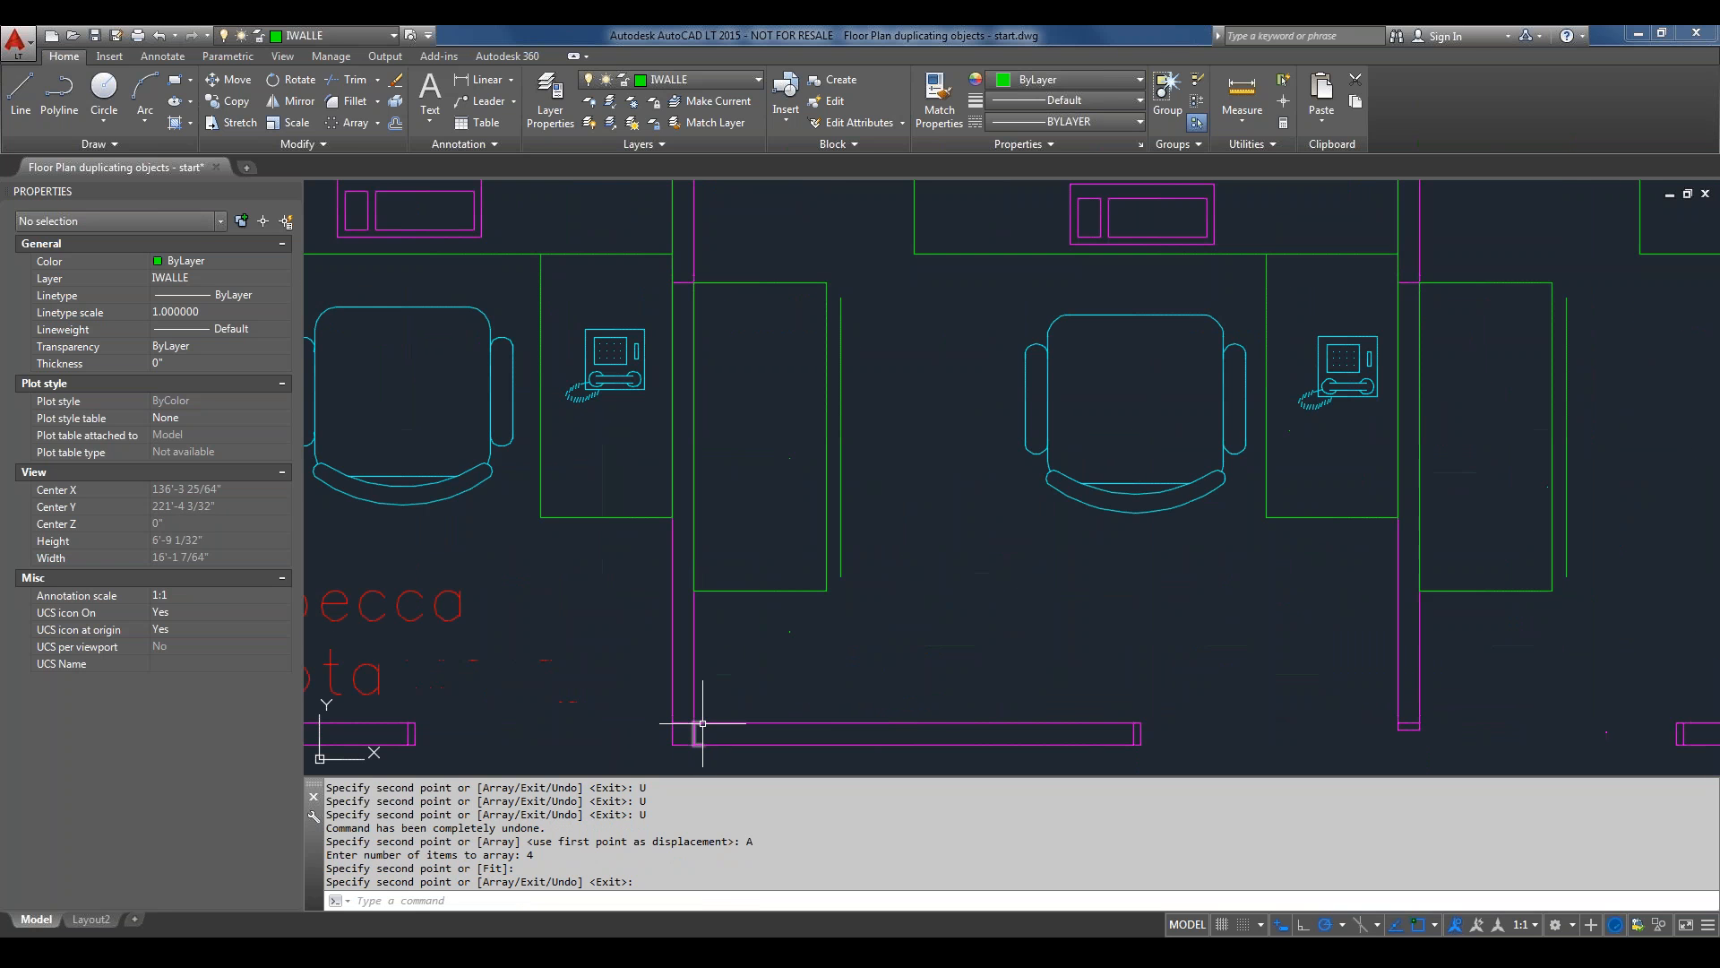
scroll(892, 603, "down", 2)
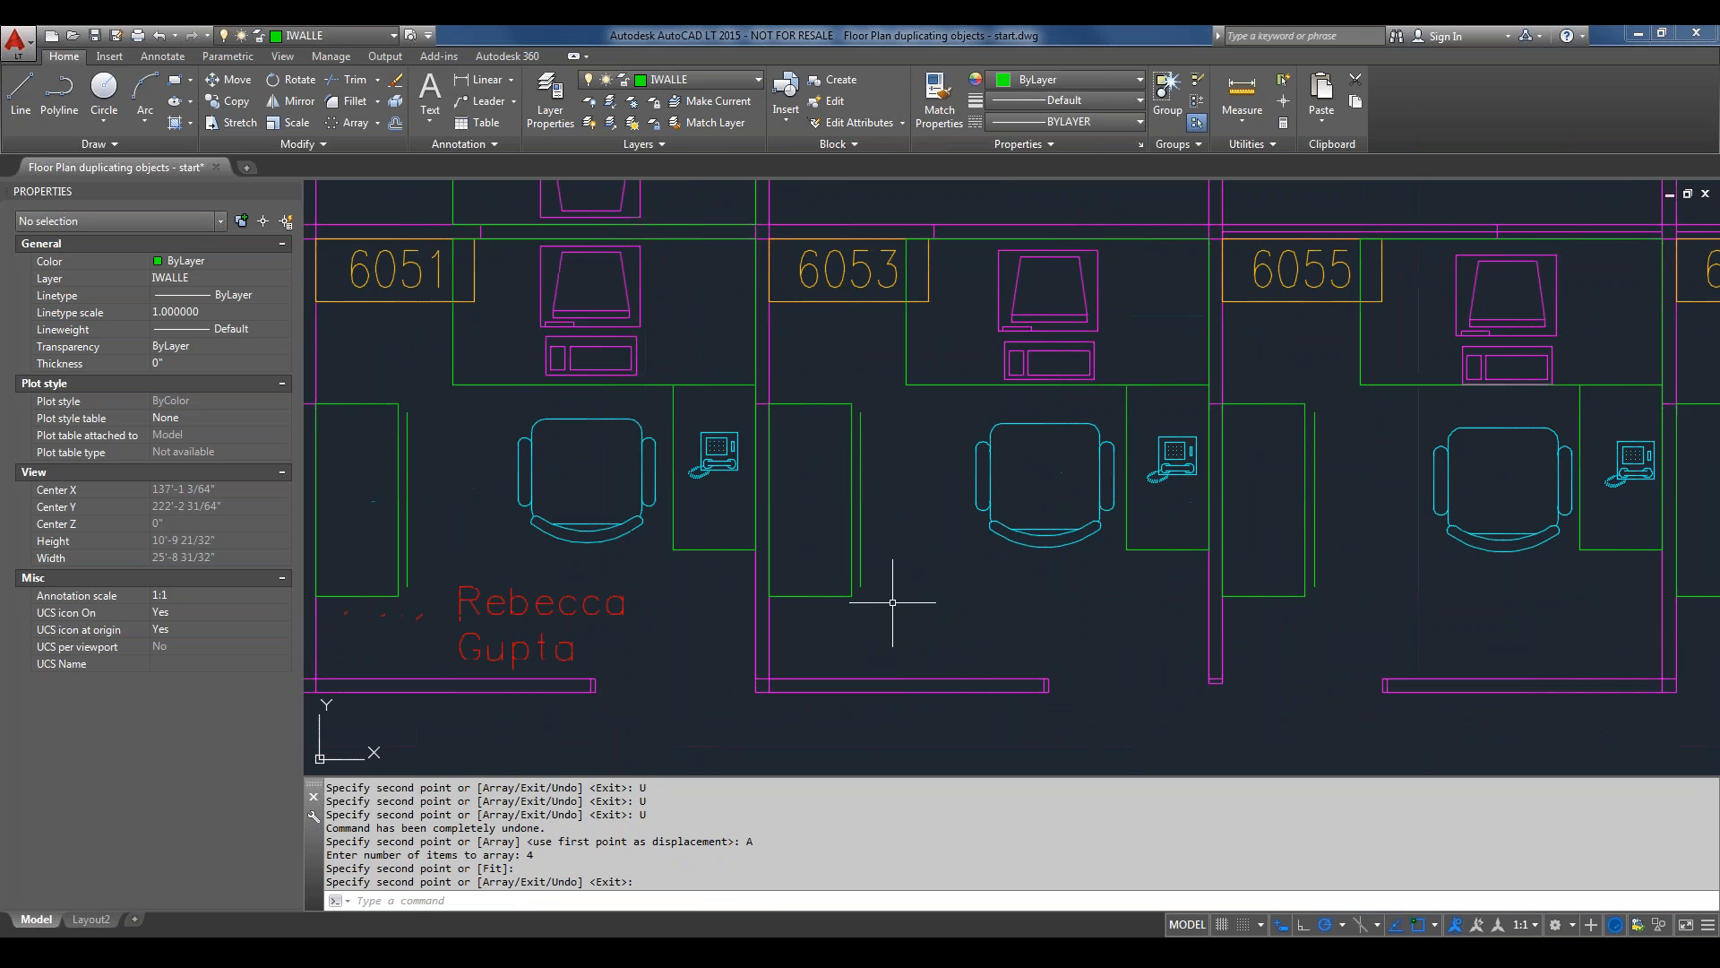
Isolate the row of cubicles 6052, 6054, 6056 and 6060 with their contents from the rest of the floor plan.
scroll(892, 603, "down", 4)
mouse_move(922, 373)
middle_mouse_down()
mouse_move(914, 353)
mouse_move(883, 566)
middle_mouse_up()
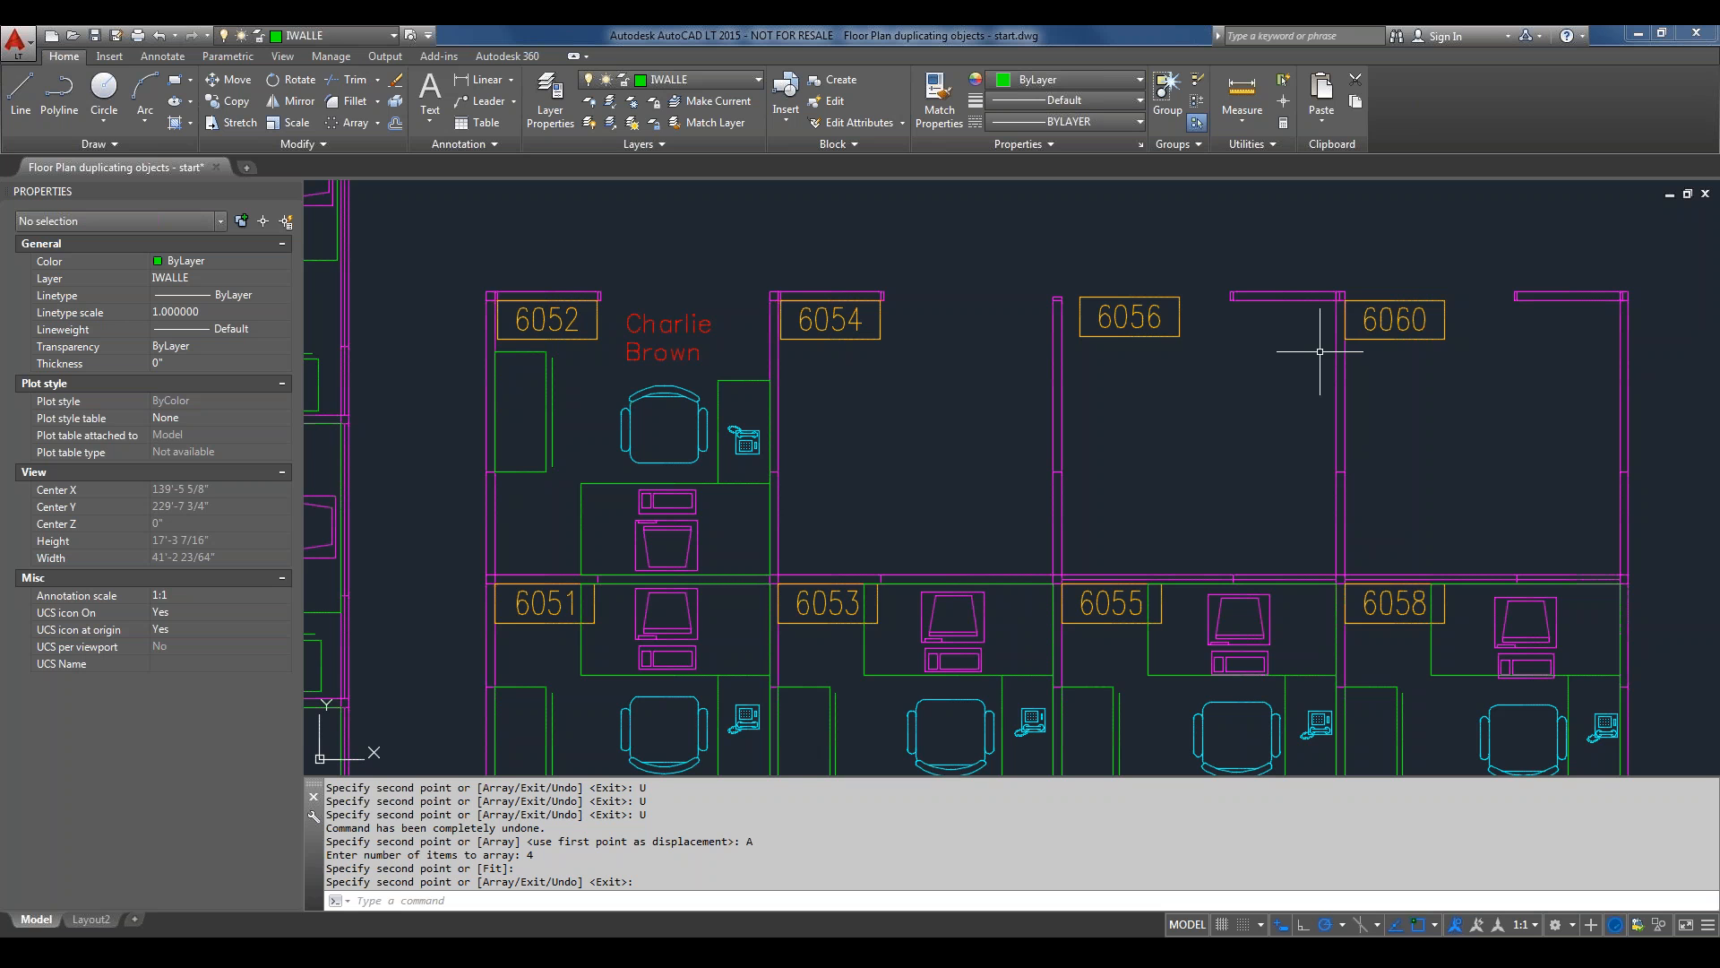
scroll(1320, 352, "down", 3)
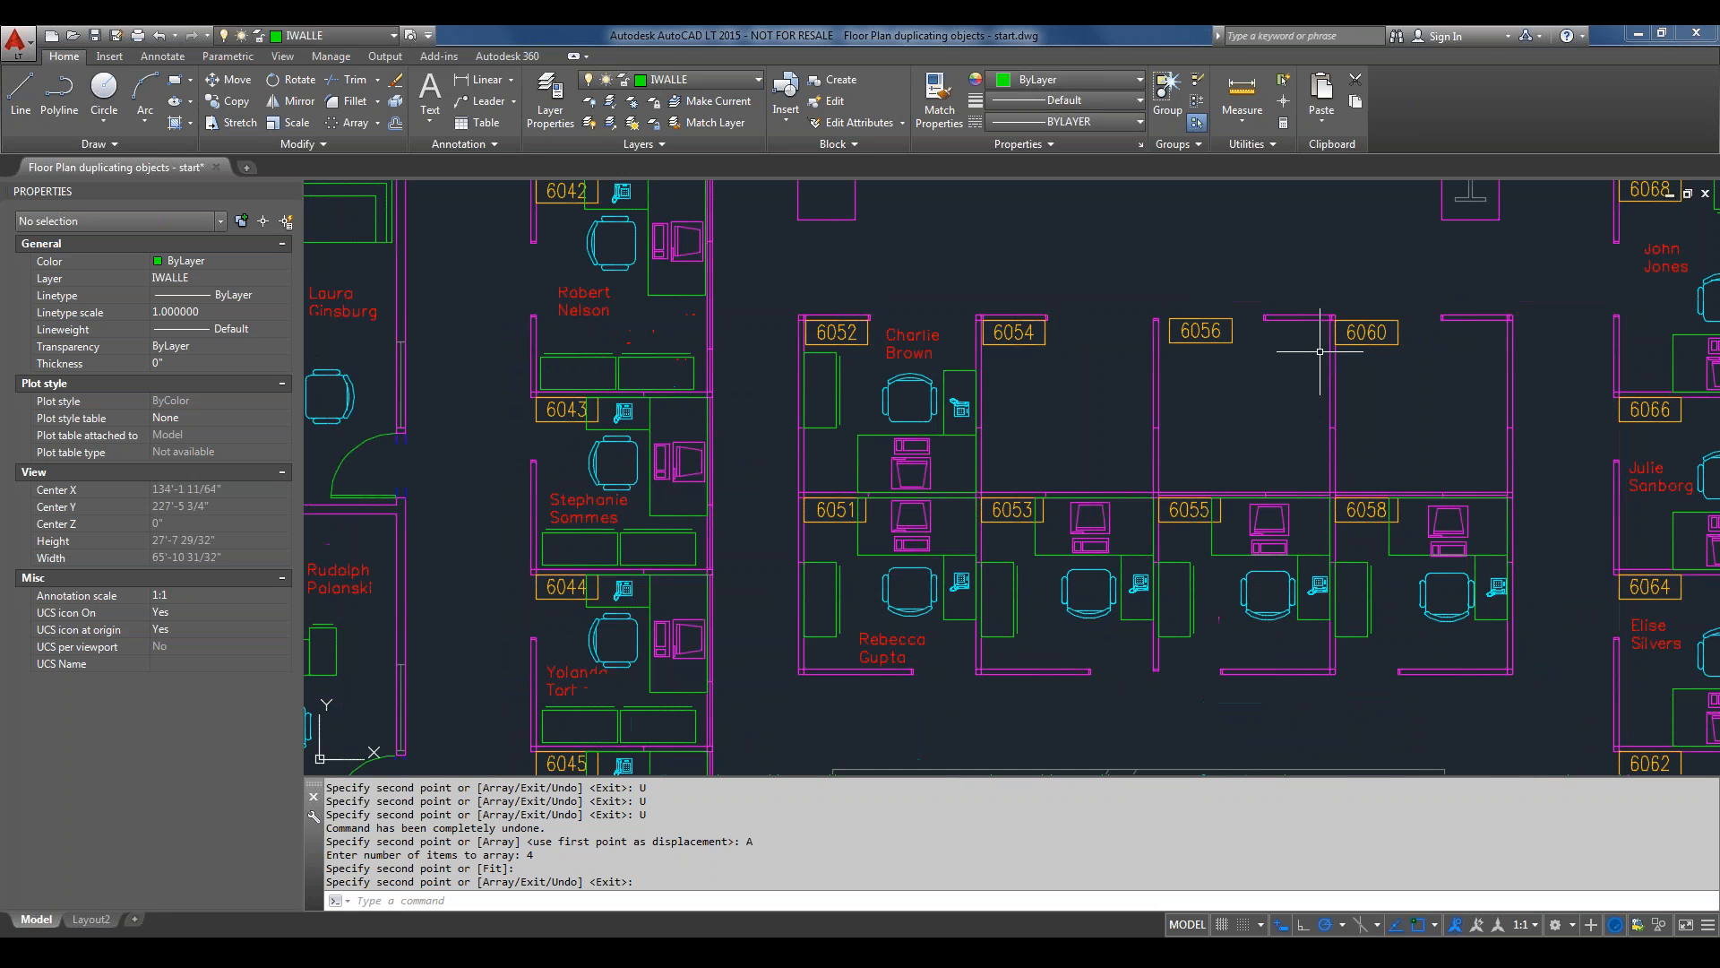
mouse_move(1317, 350)
middle_mouse_down()
mouse_move(1044, 388)
mouse_move(1089, 381)
middle_mouse_up()
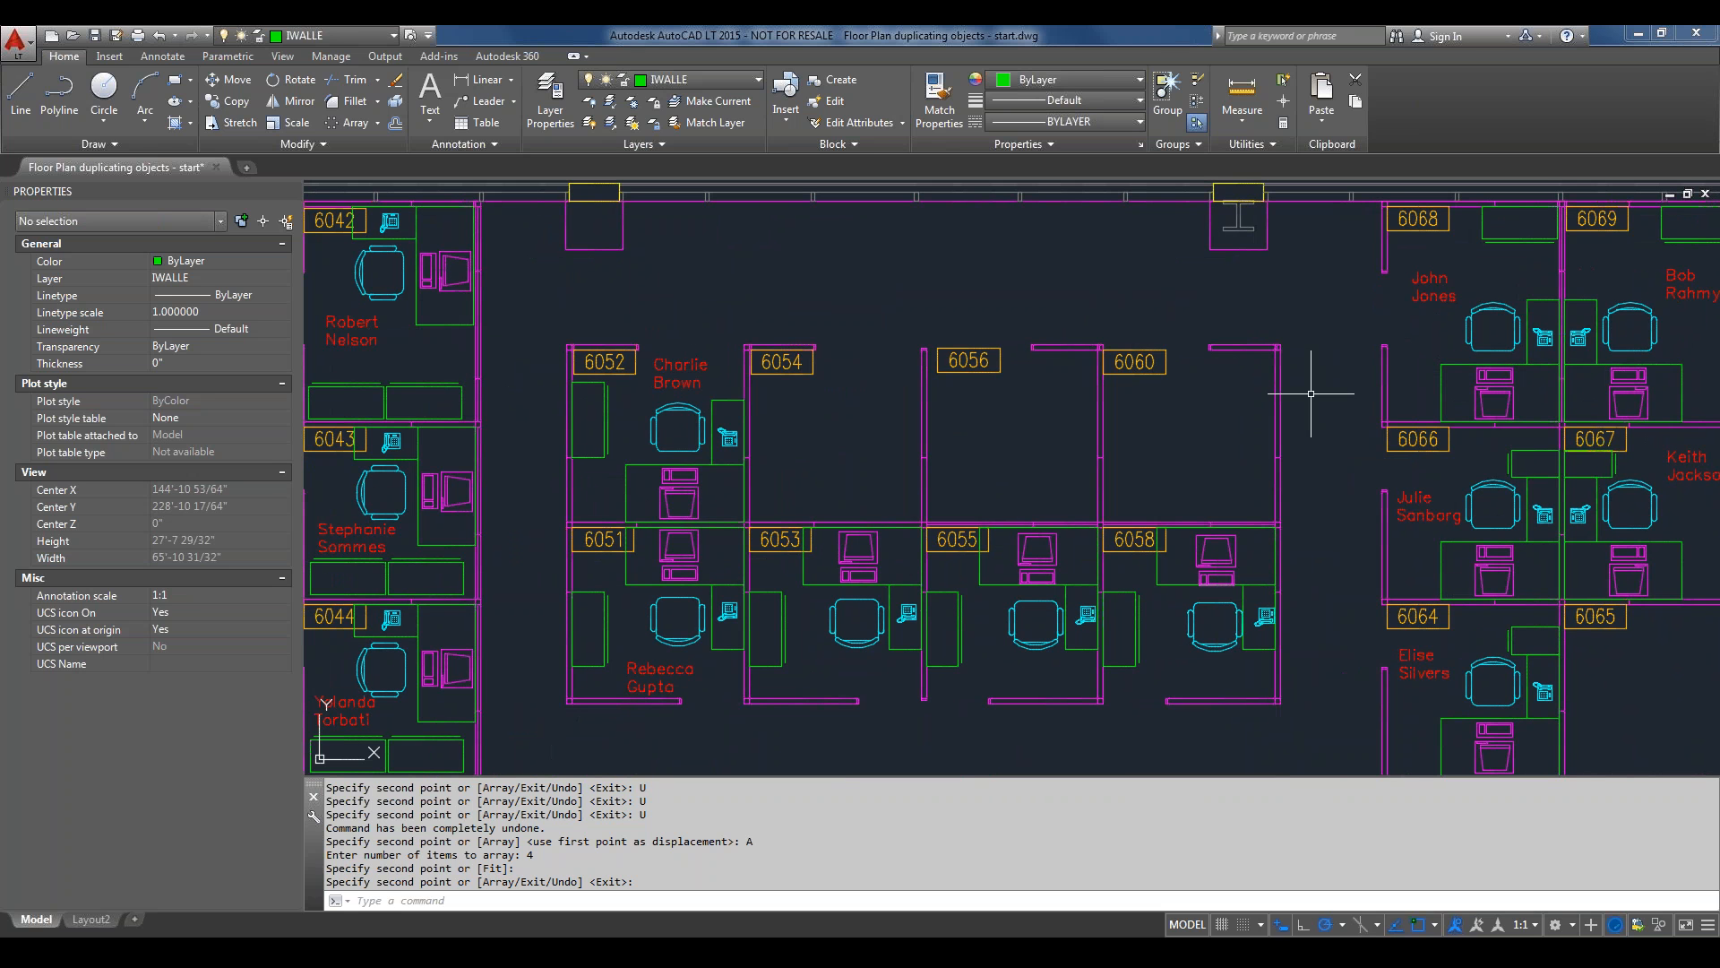
middle_click_drag(1317, 380, 1344, 485)
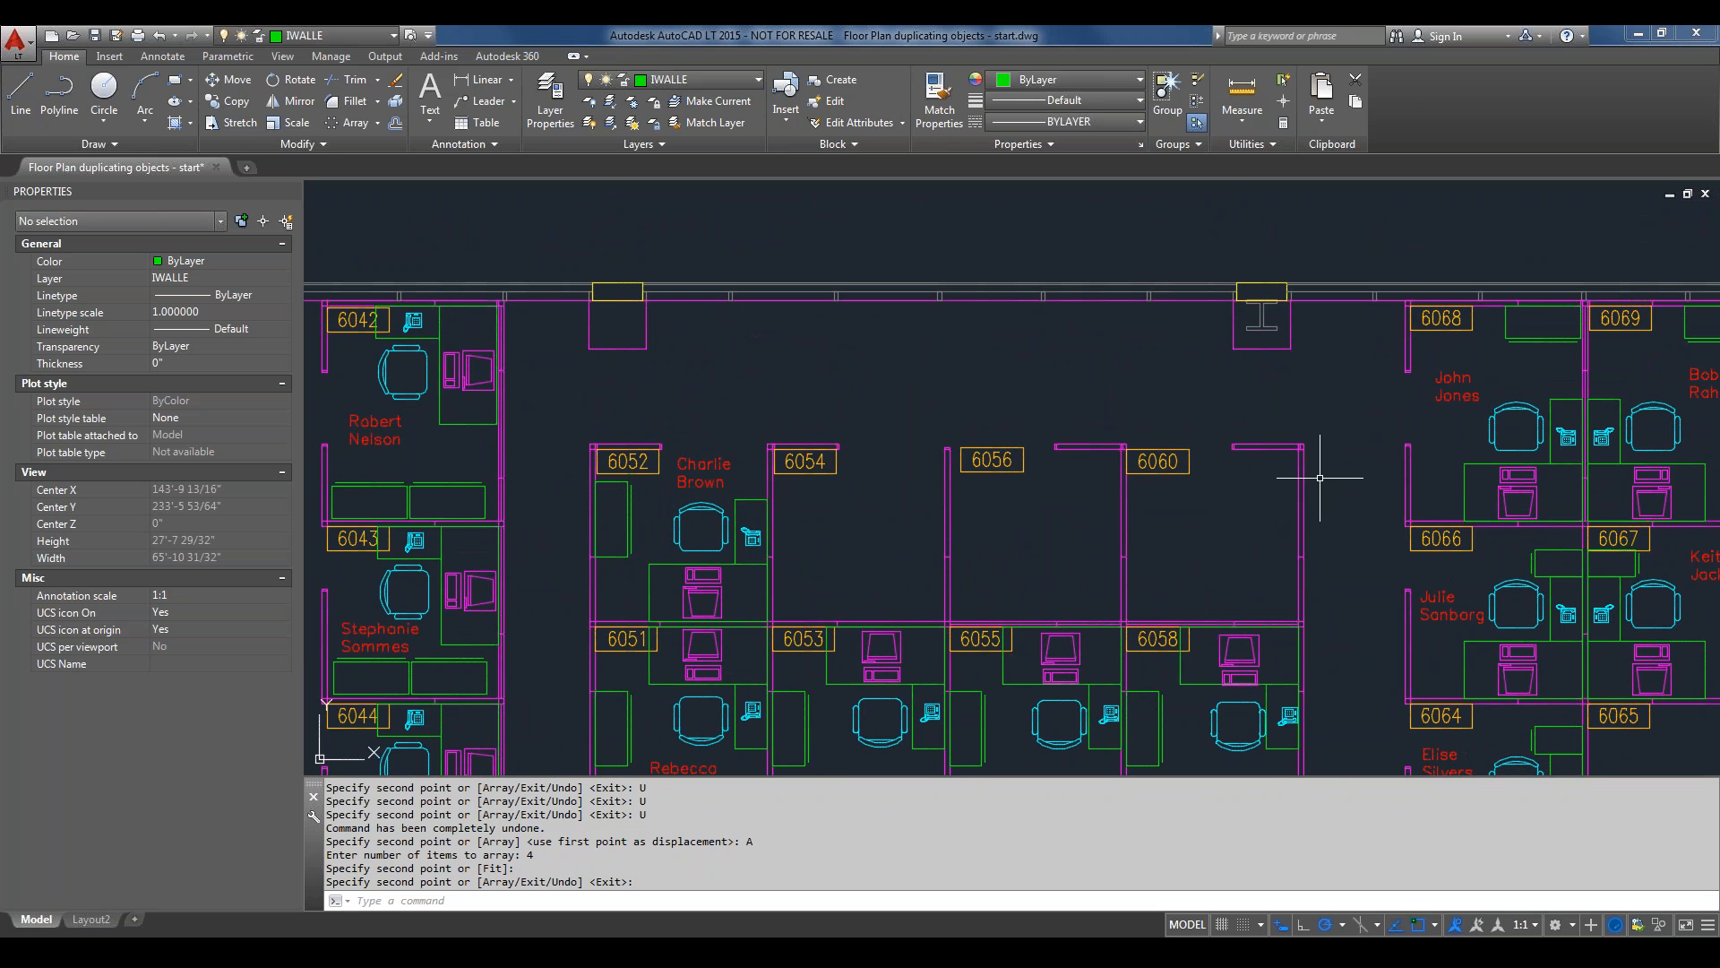
middle_click_drag(1328, 476, 1321, 402)
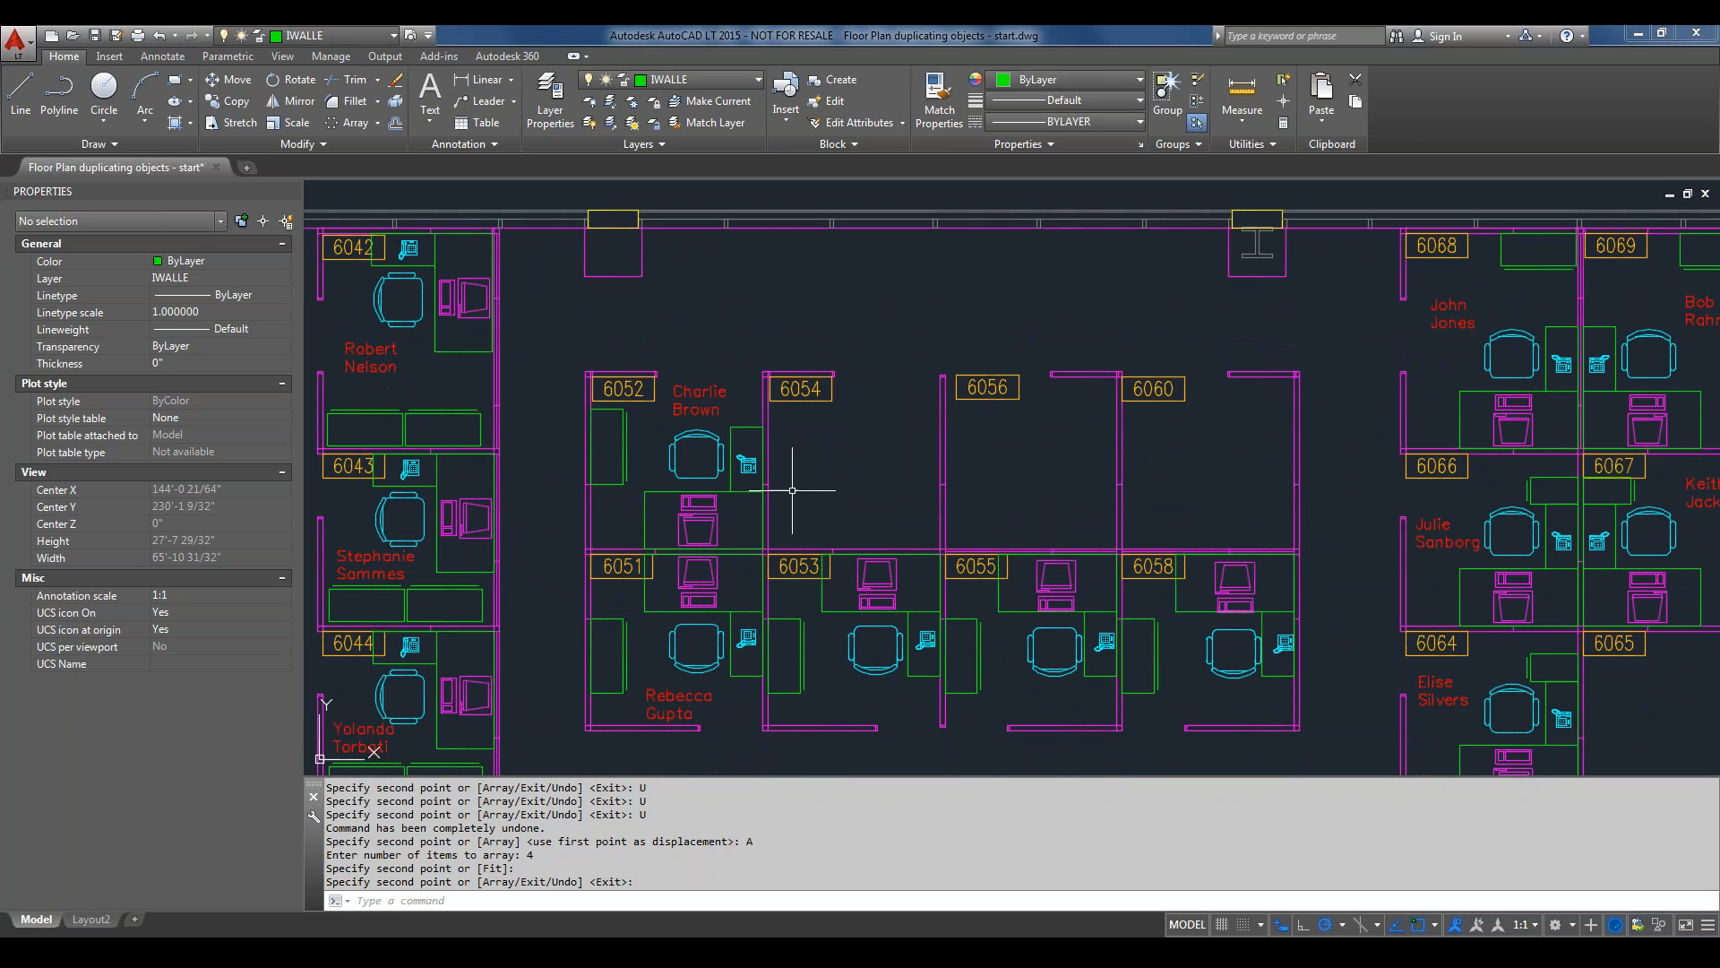
left_click(527, 328)
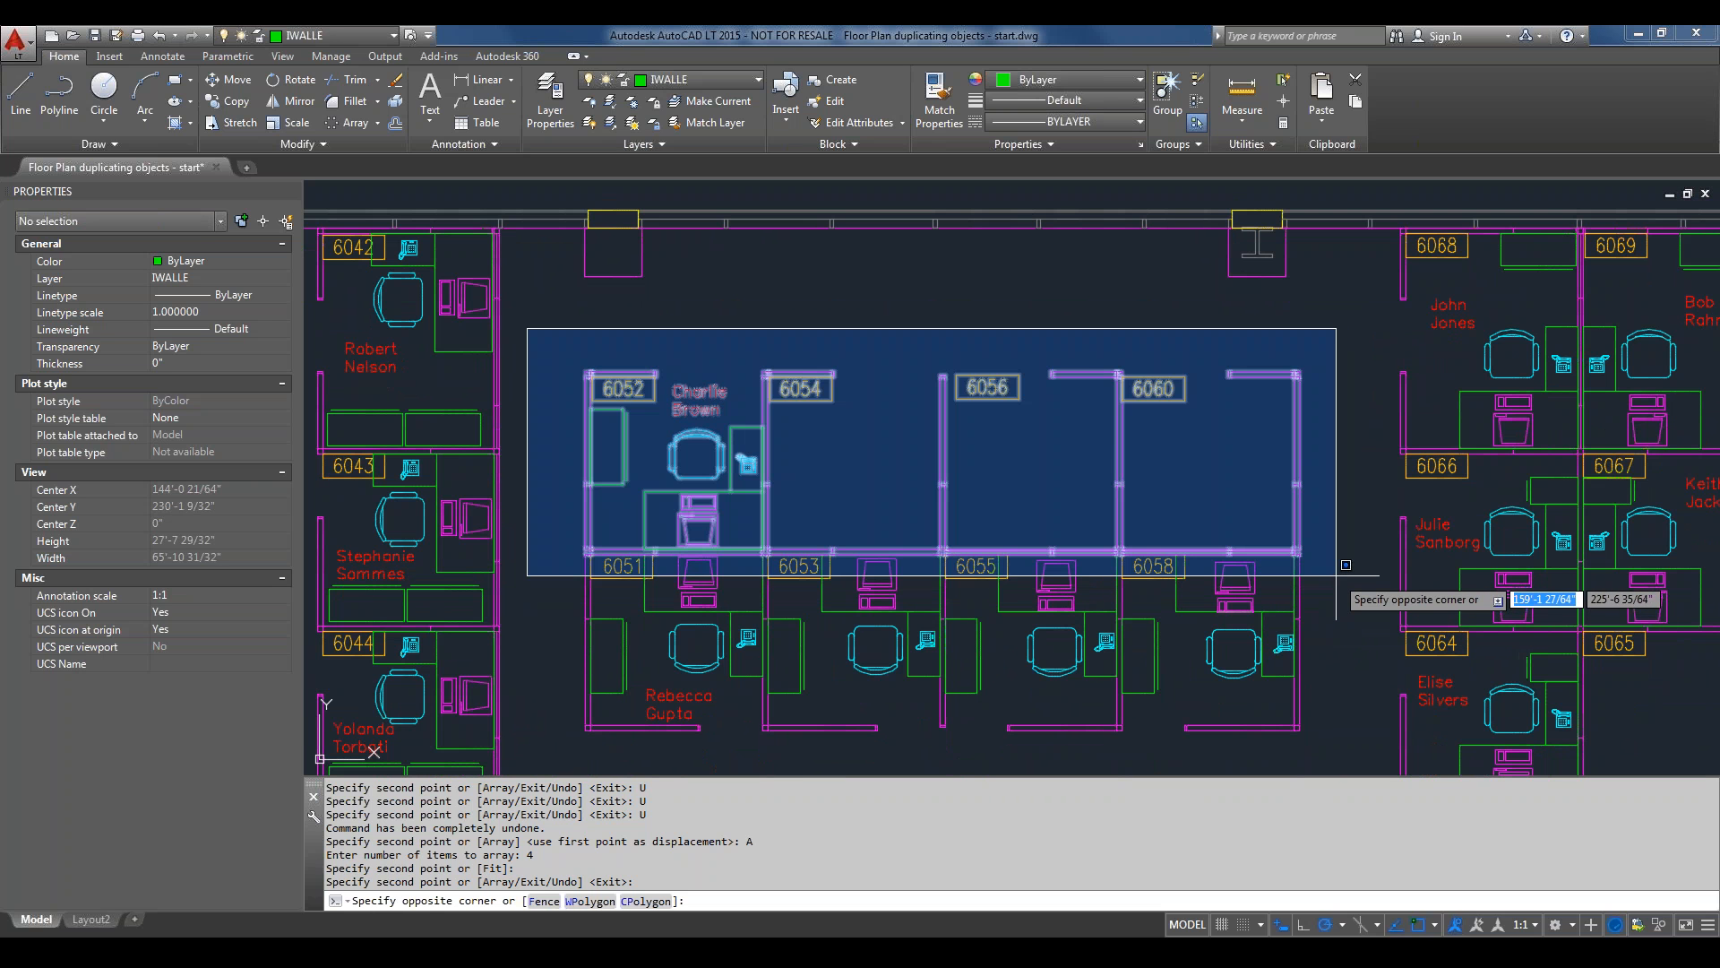
left_click(1335, 558)
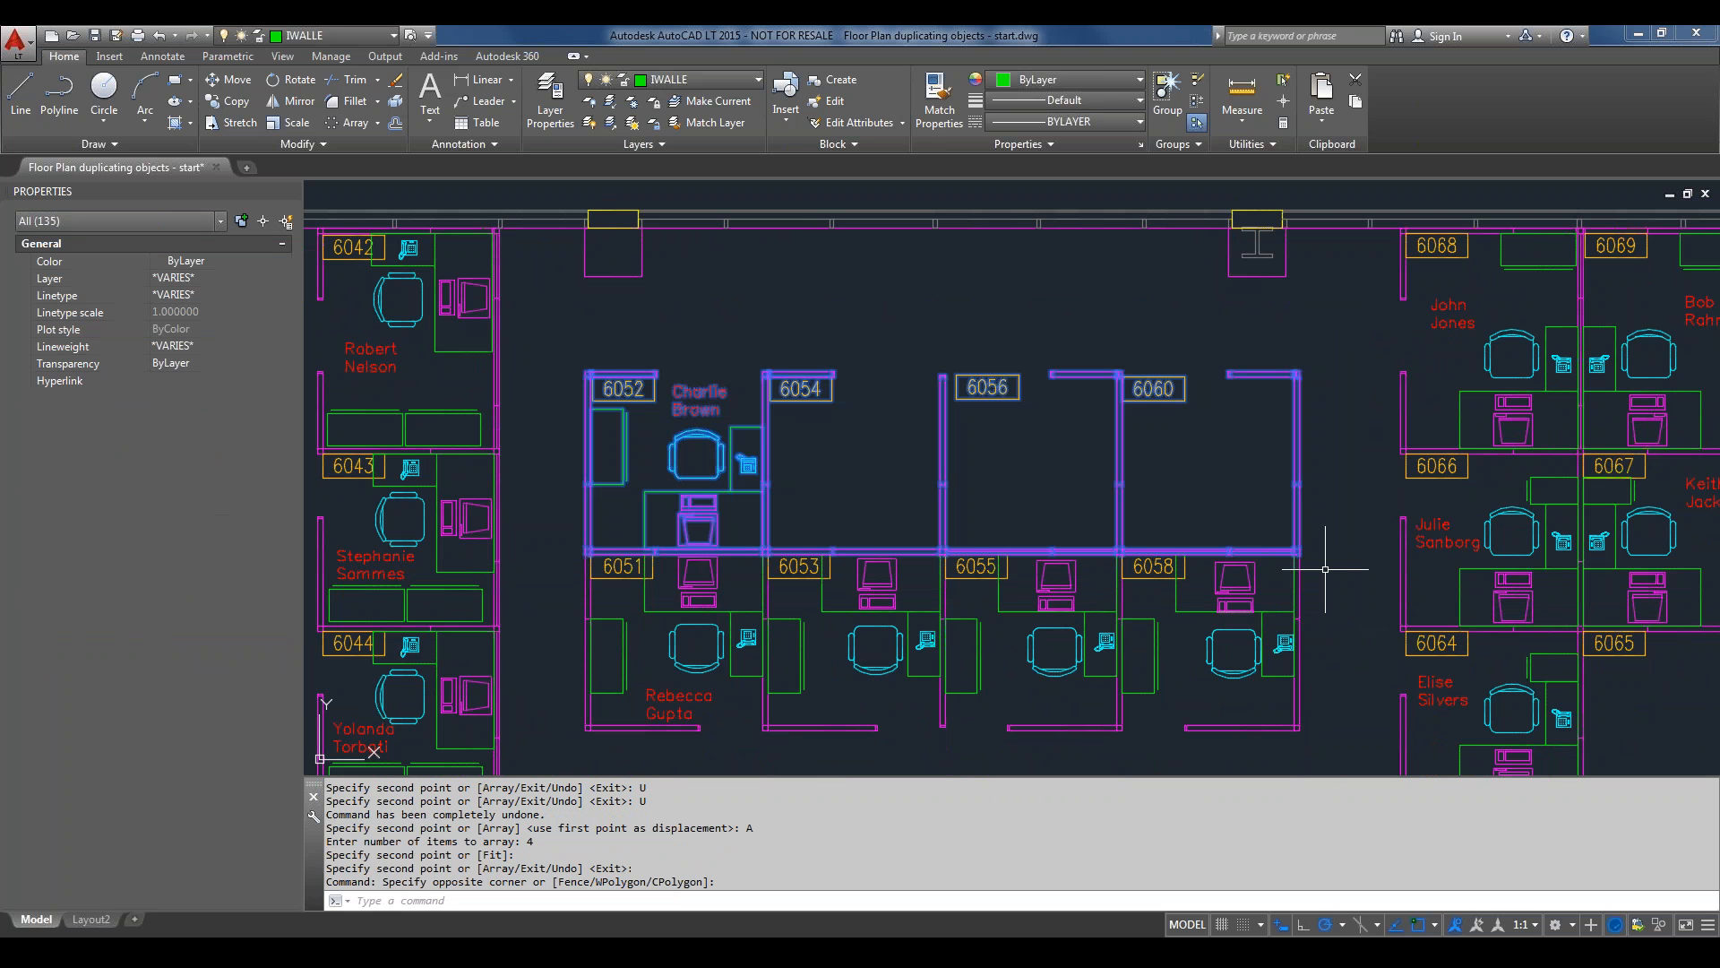
right_click(1326, 572)
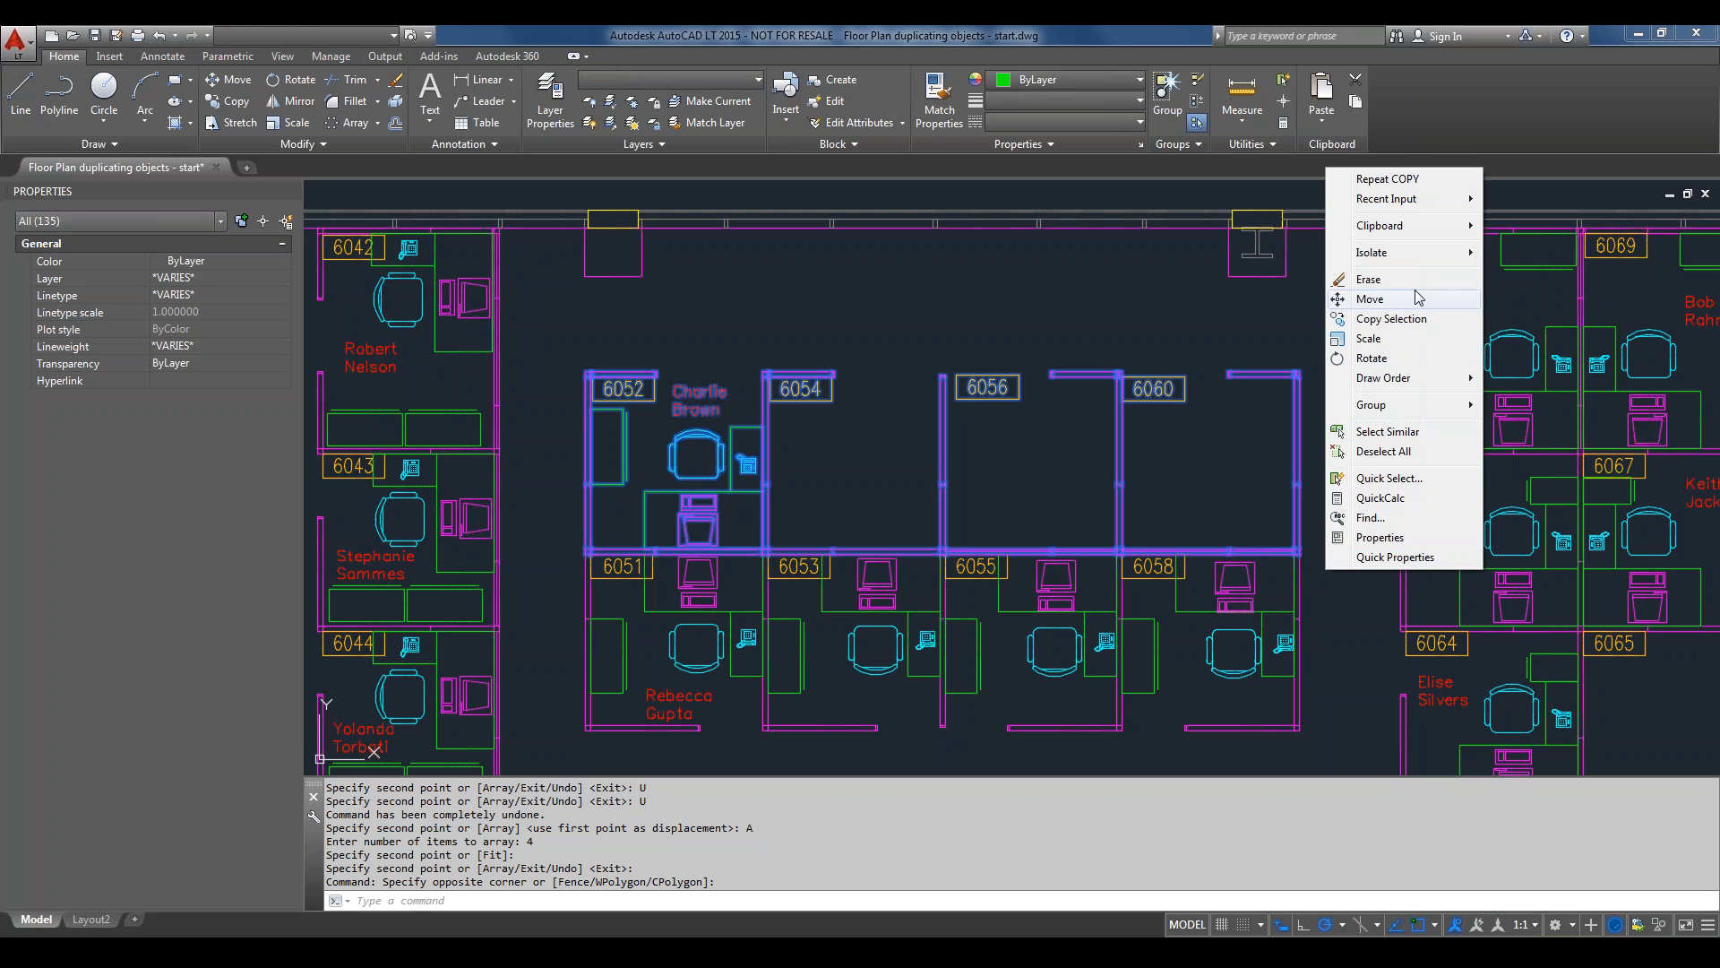
mouse_move(1464, 262)
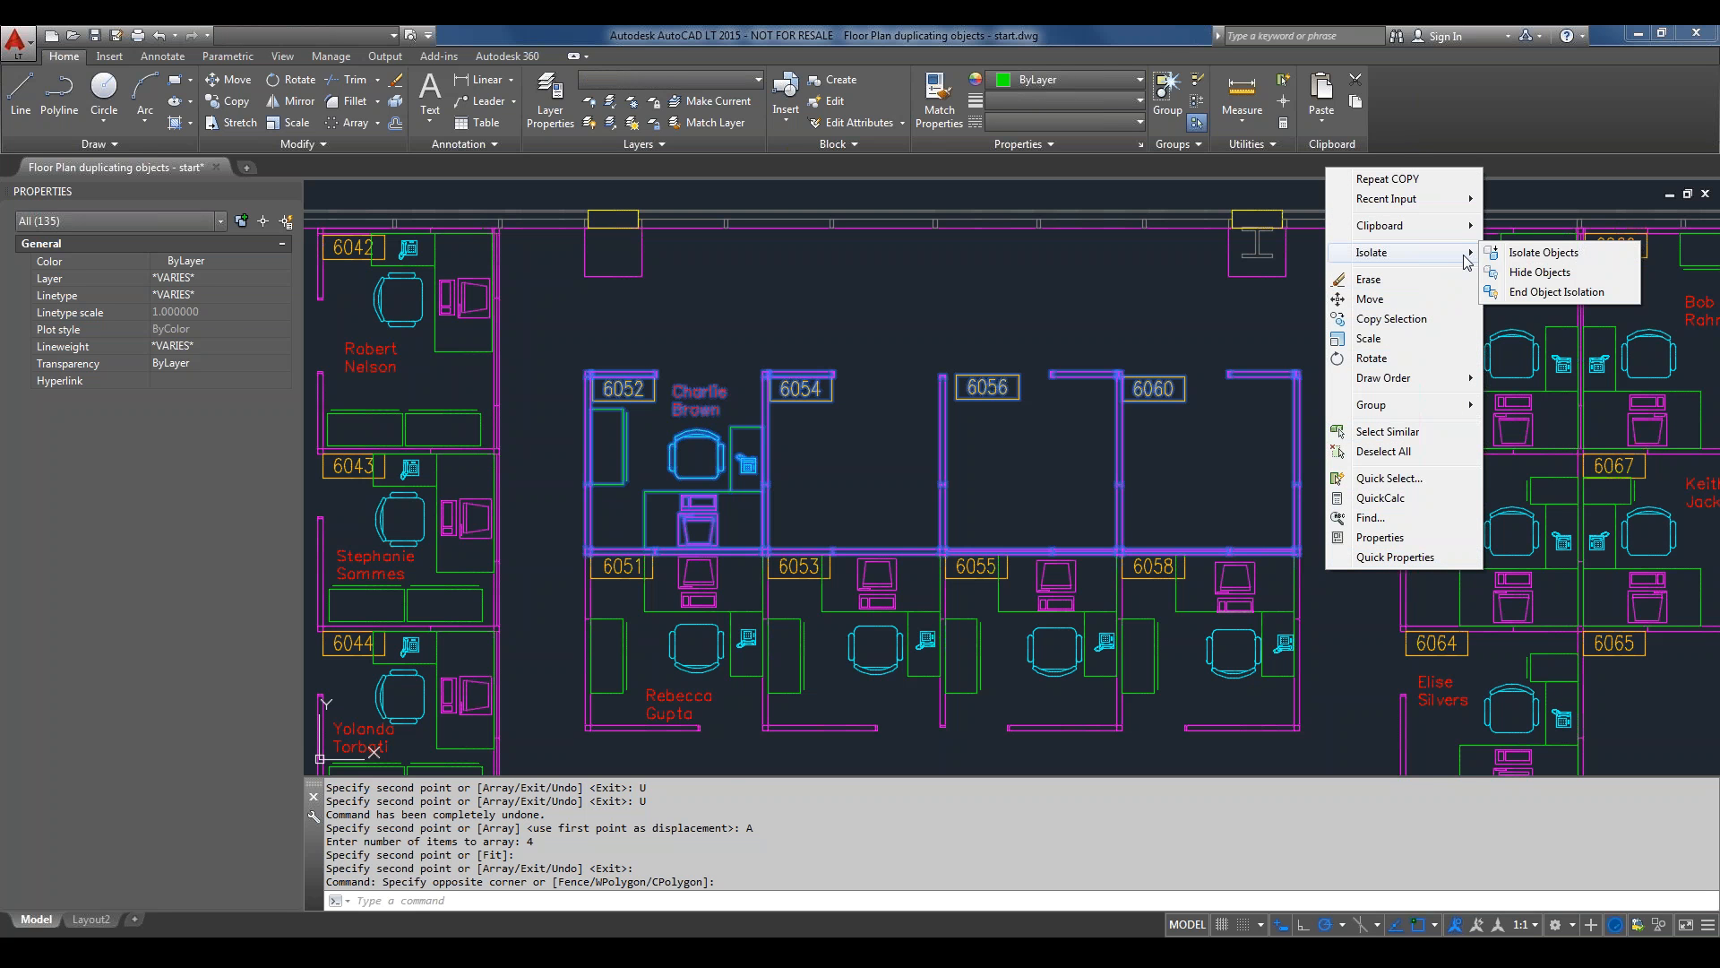
left_click(1514, 255)
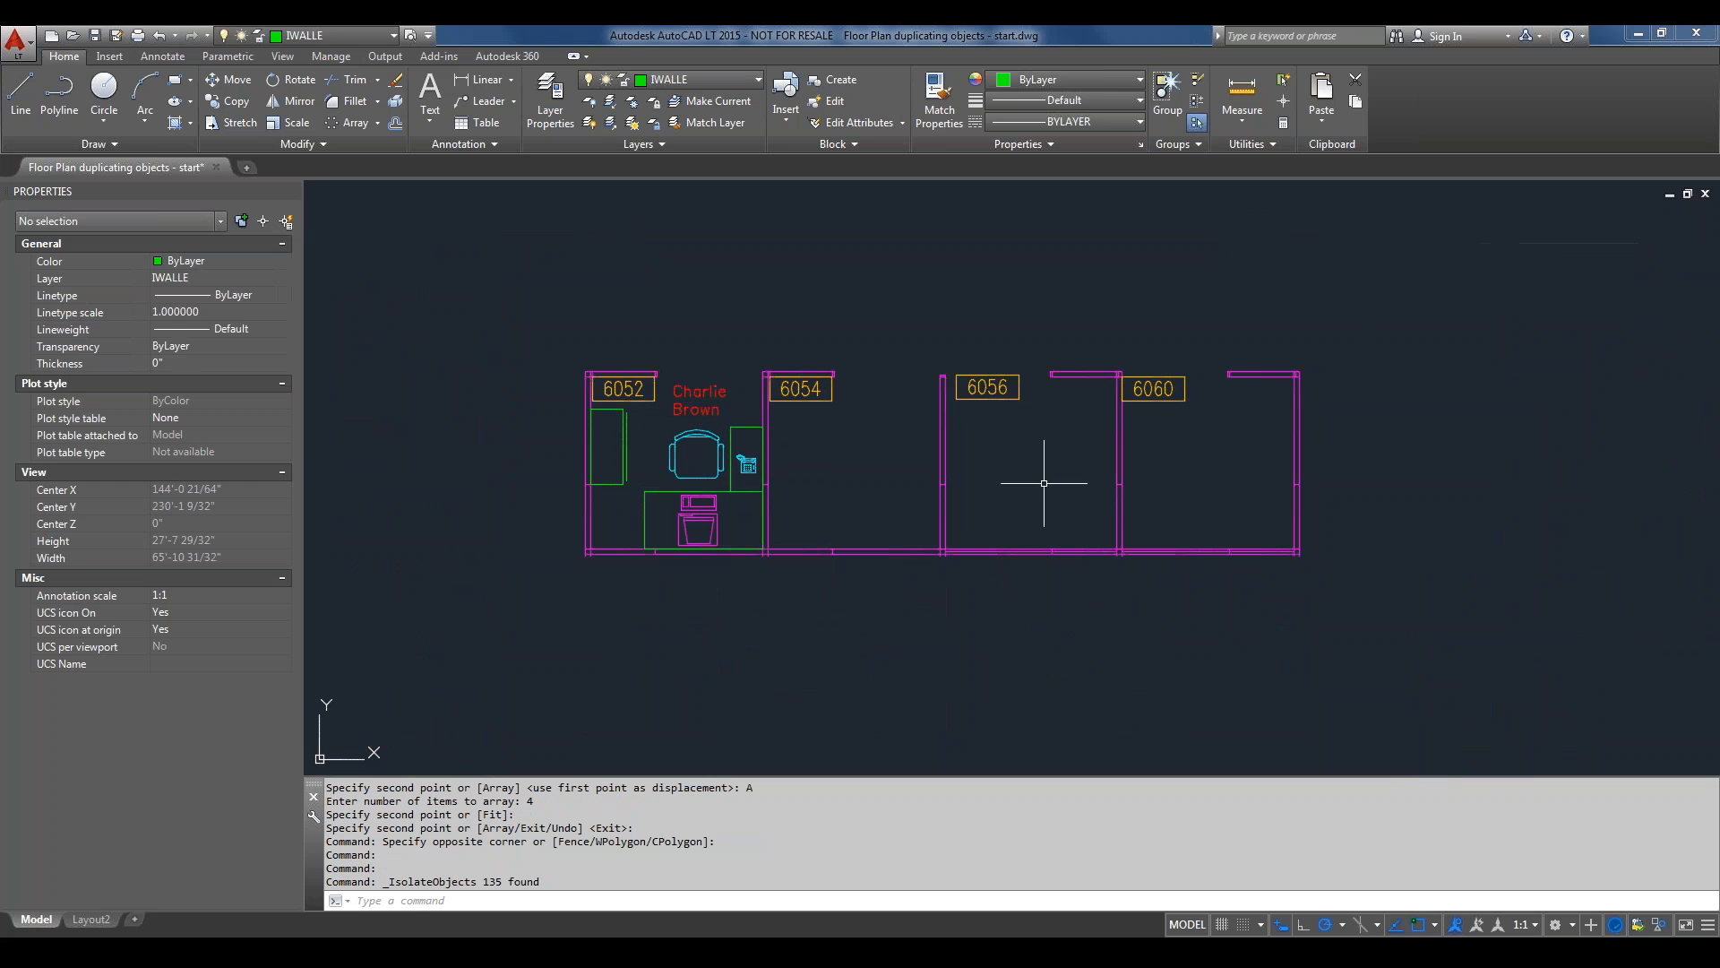
middle_click_drag(888, 442, 894, 608)
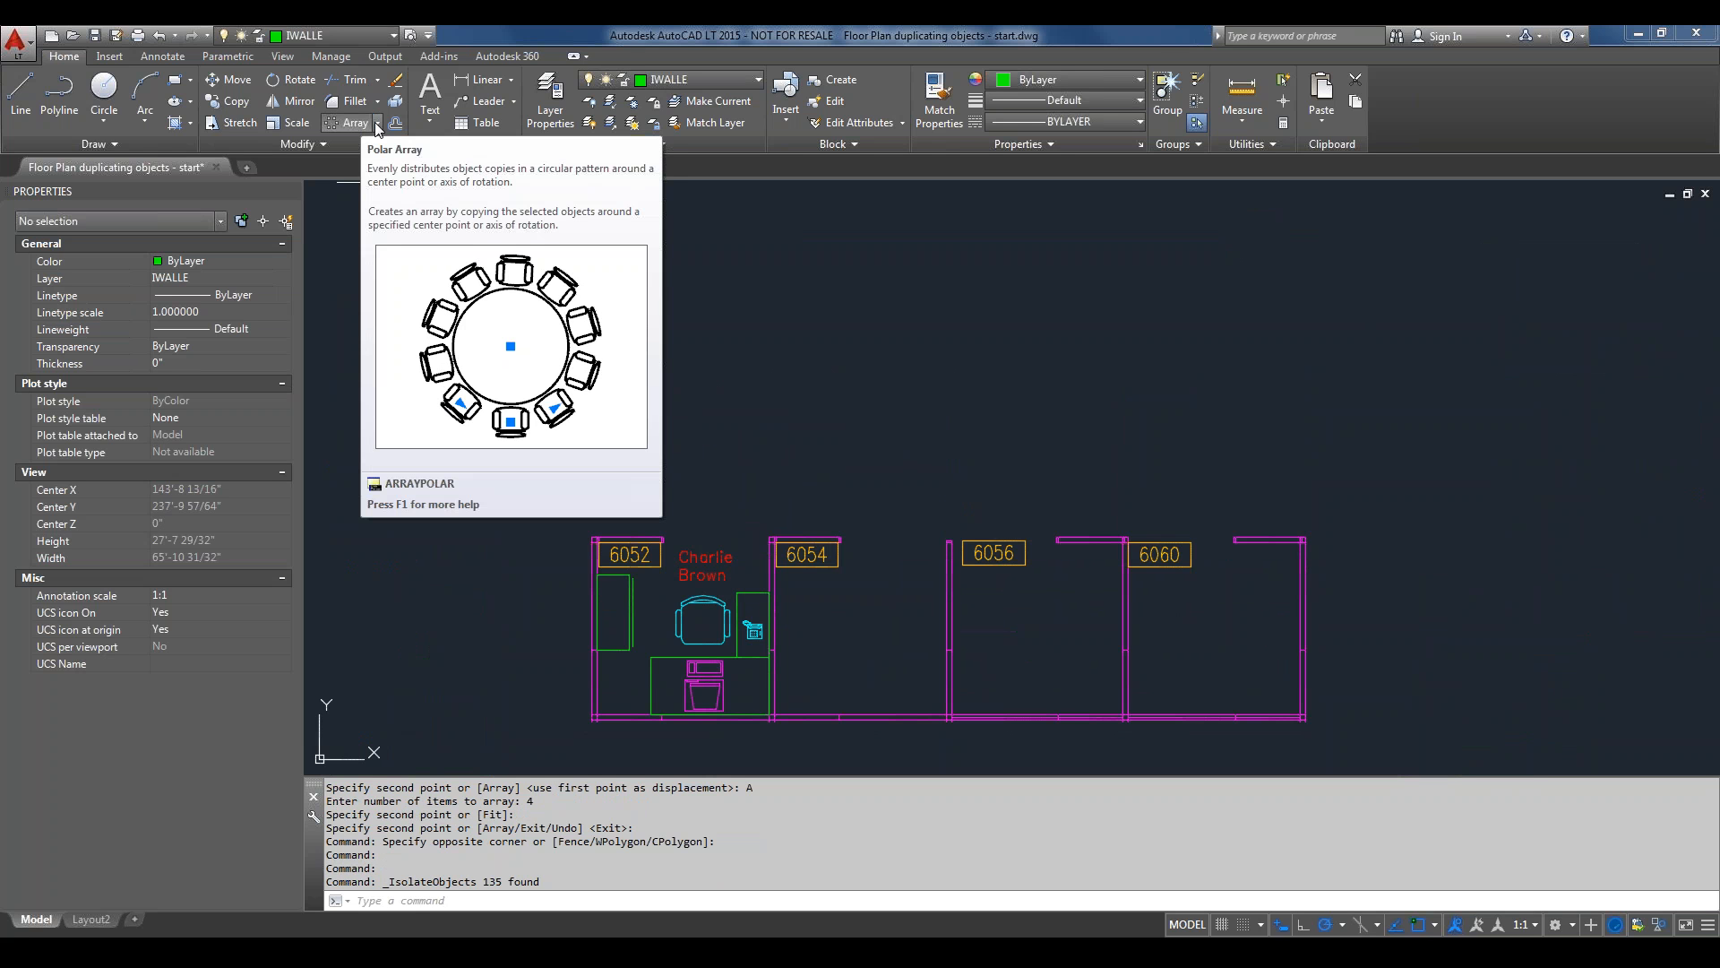
View the classic Array dialog using the ARRAYCLASSIC command, and close it without creating an array.
left_click(378, 123)
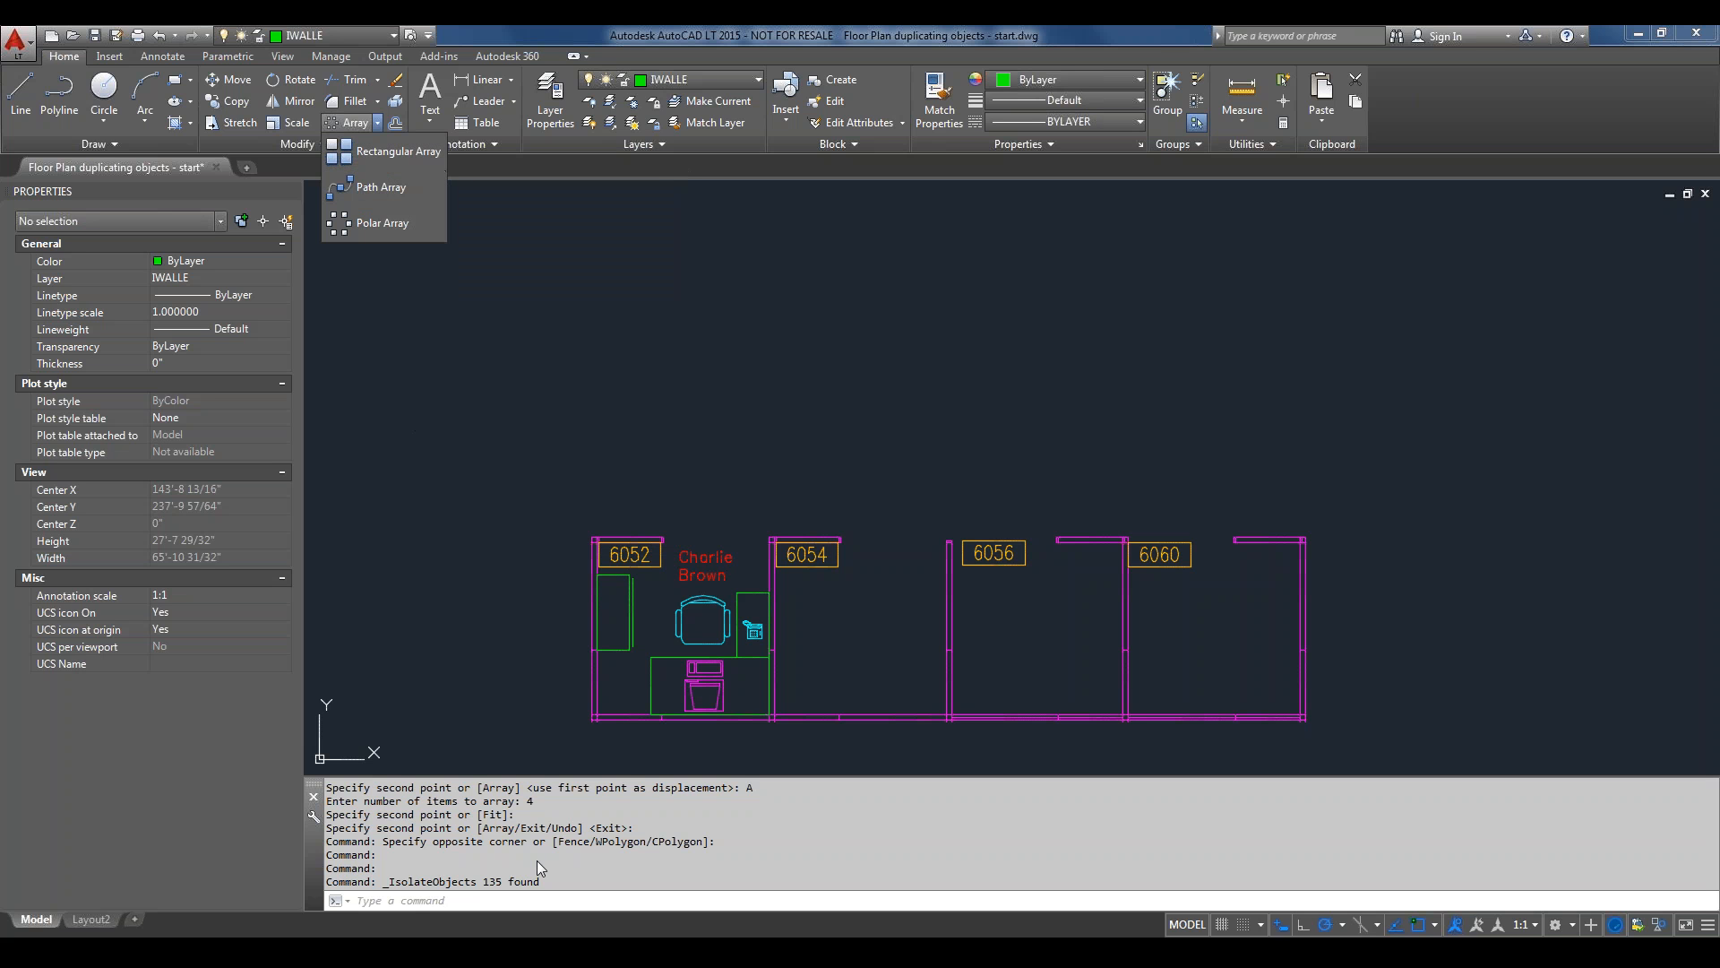
left_click(552, 900)
type("cla")
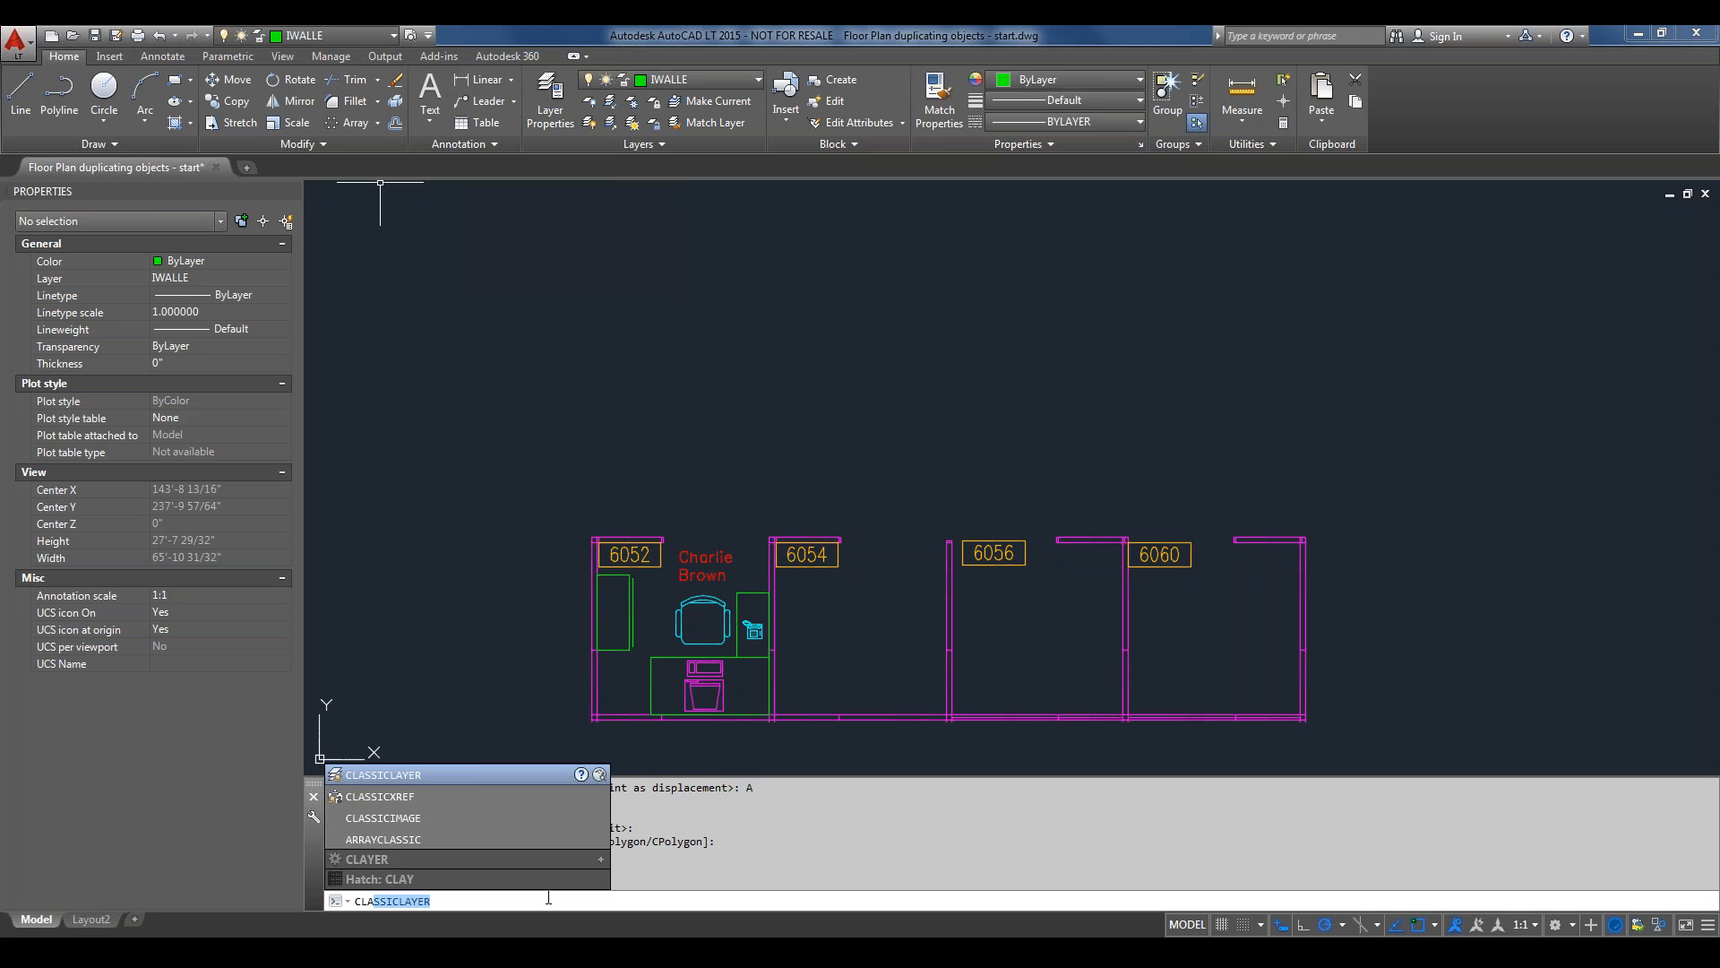
key("BackSpace")
key("BackSpace")
key("BackSpace")
type("Arr")
key("BackSpace")
key("BackSpace")
key("BackSpace")
key("BackSpace")
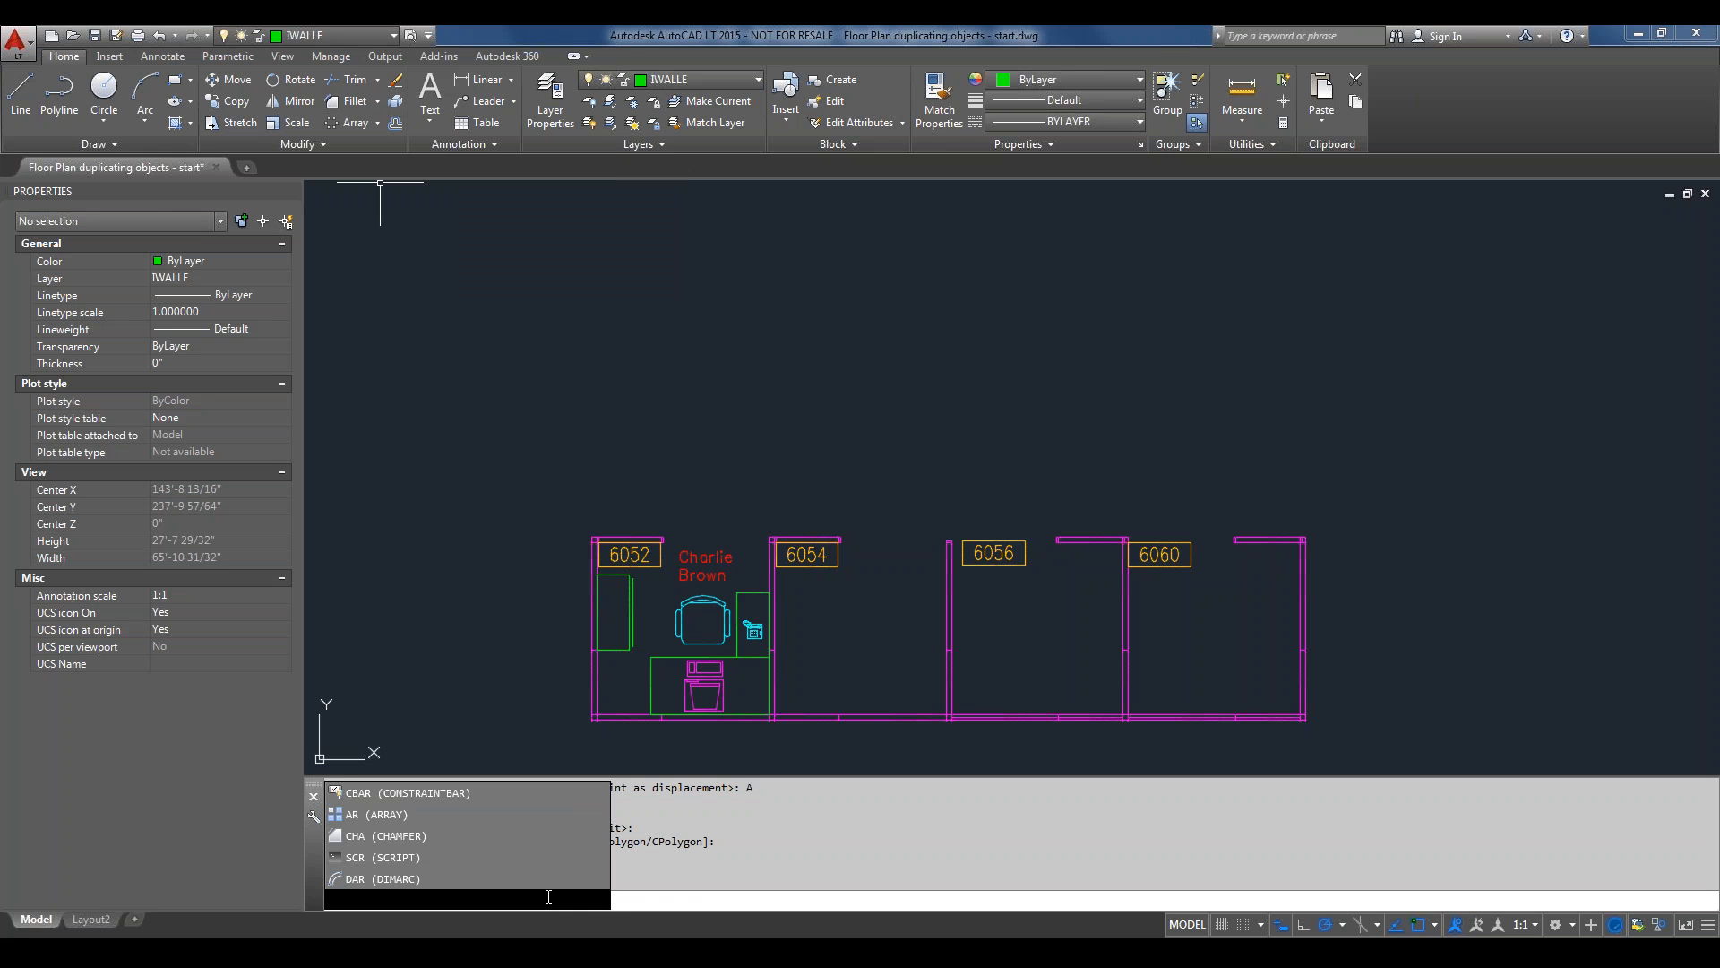
type("array")
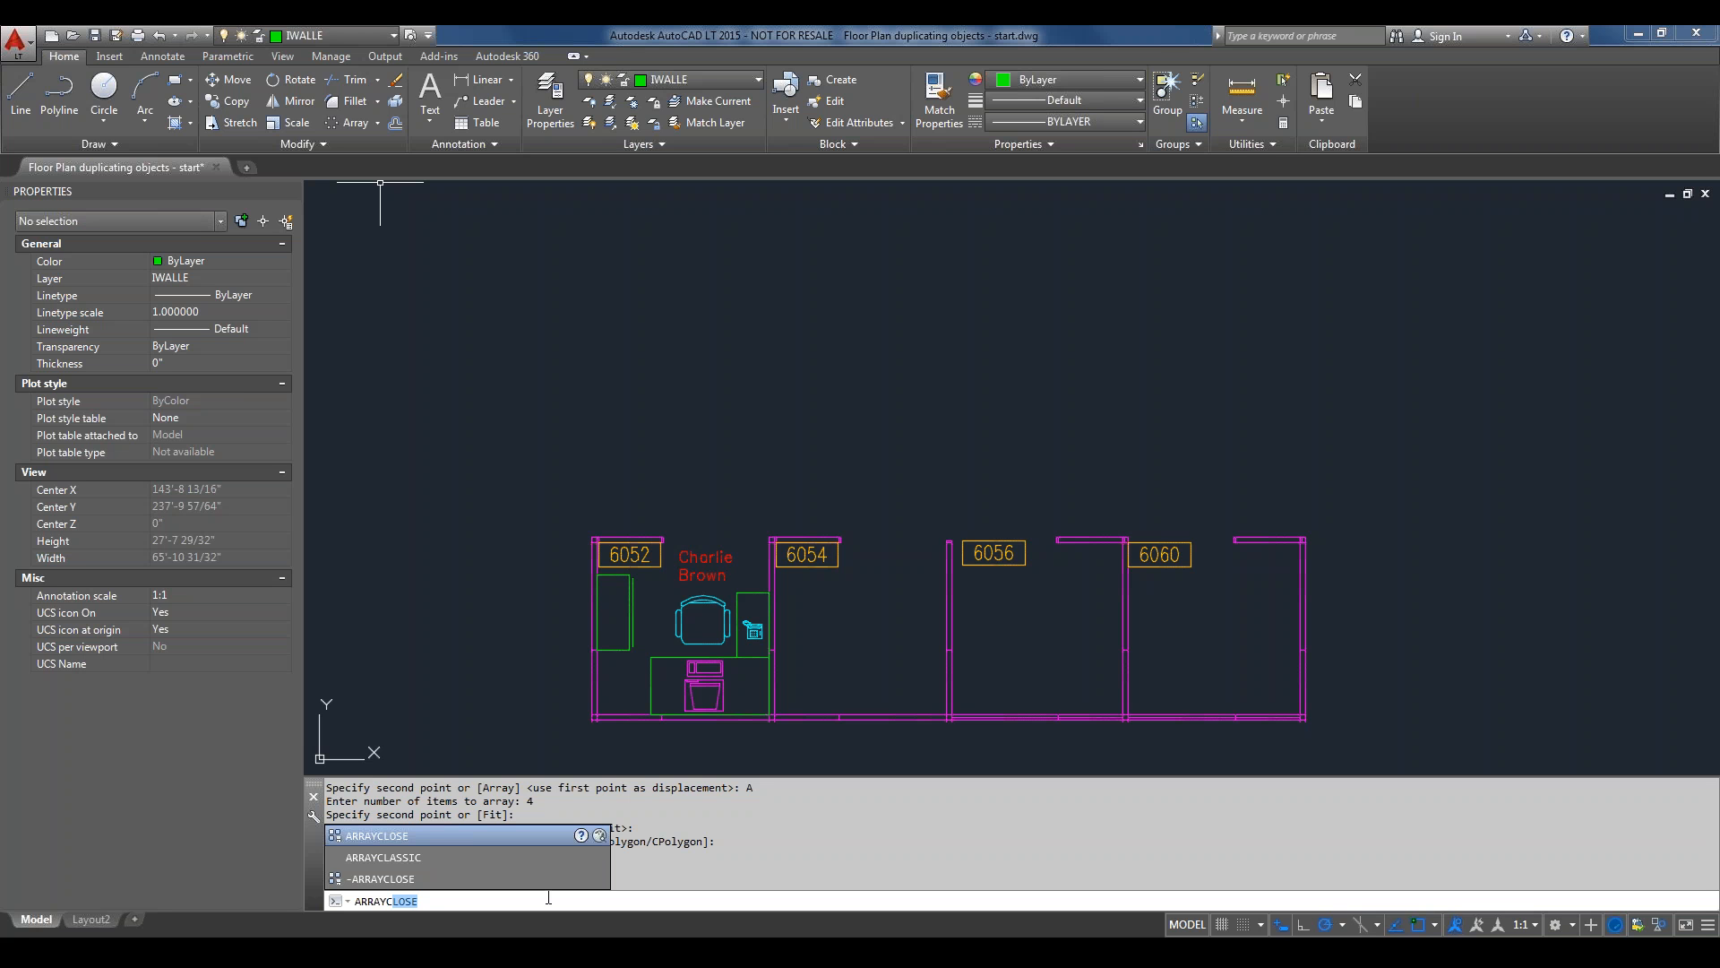
key("Down")
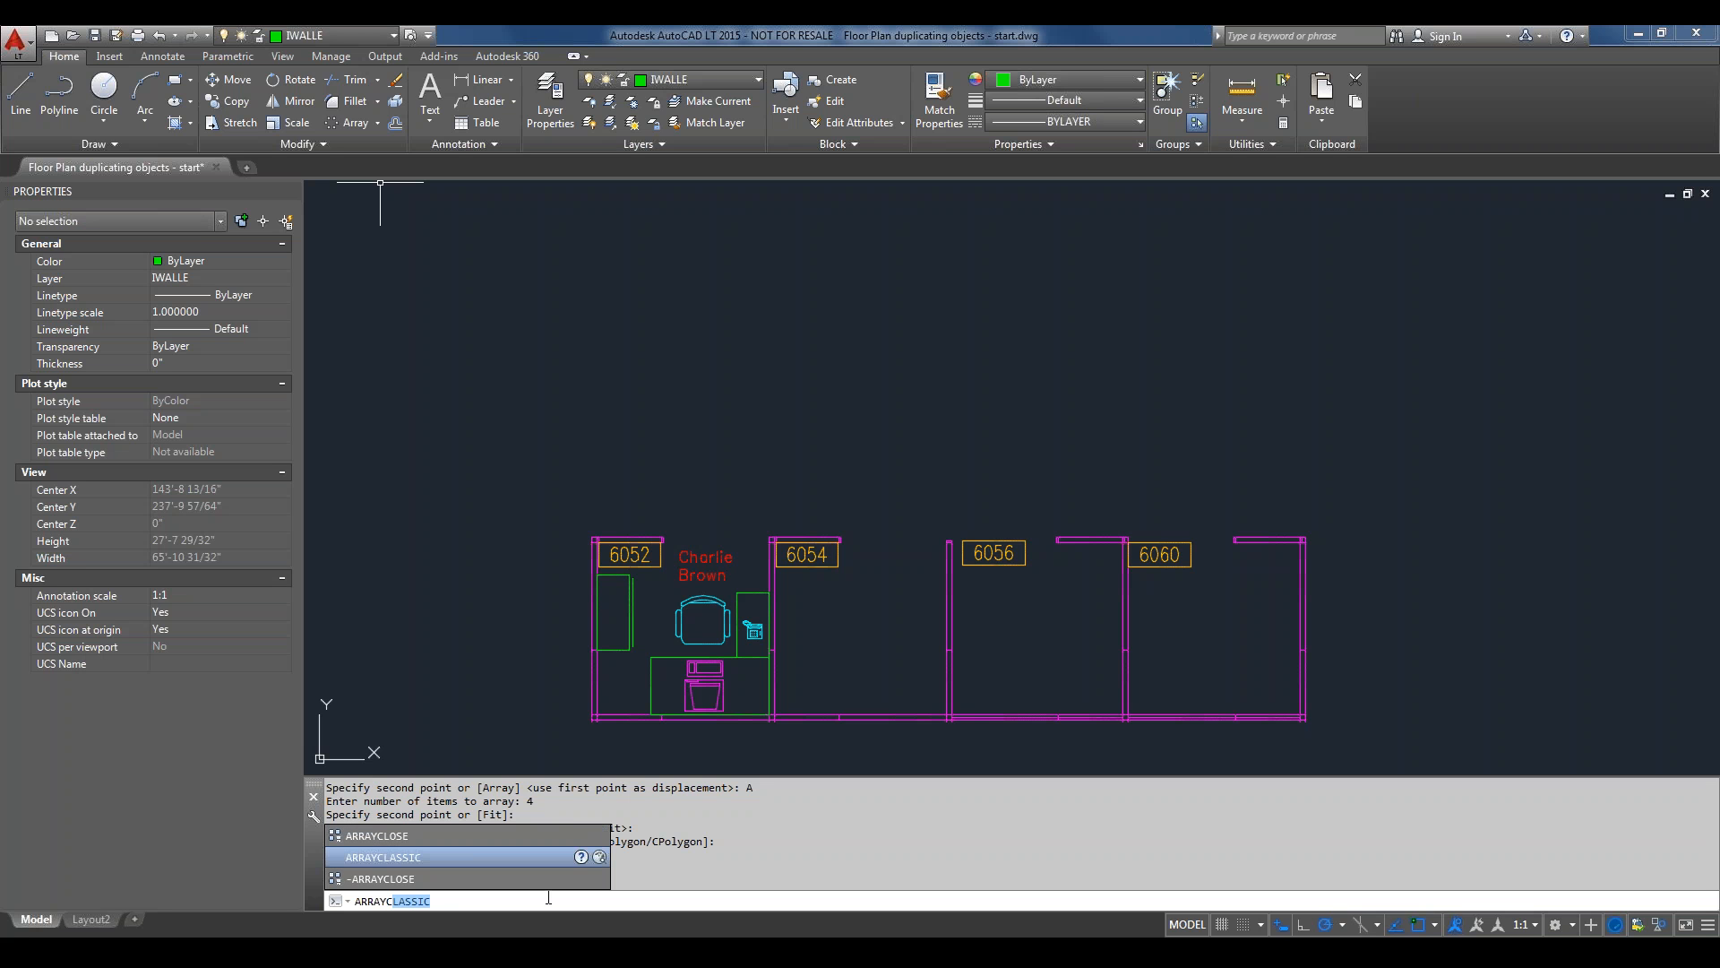
key("Return")
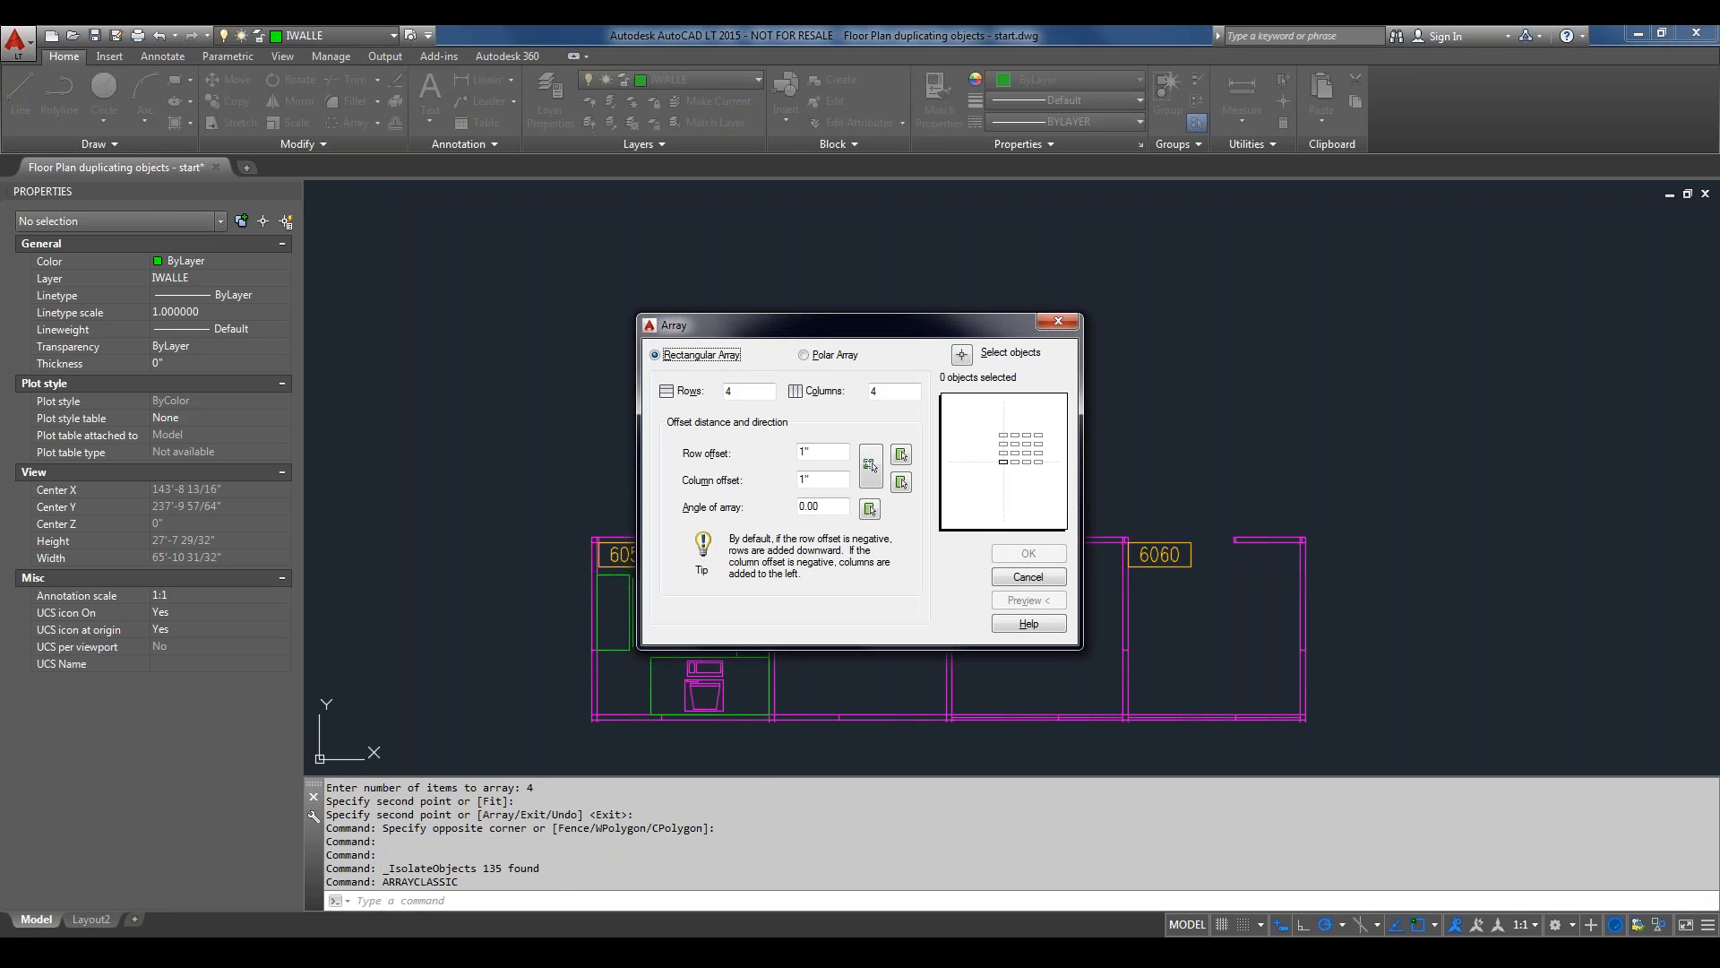
left_click(1055, 321)
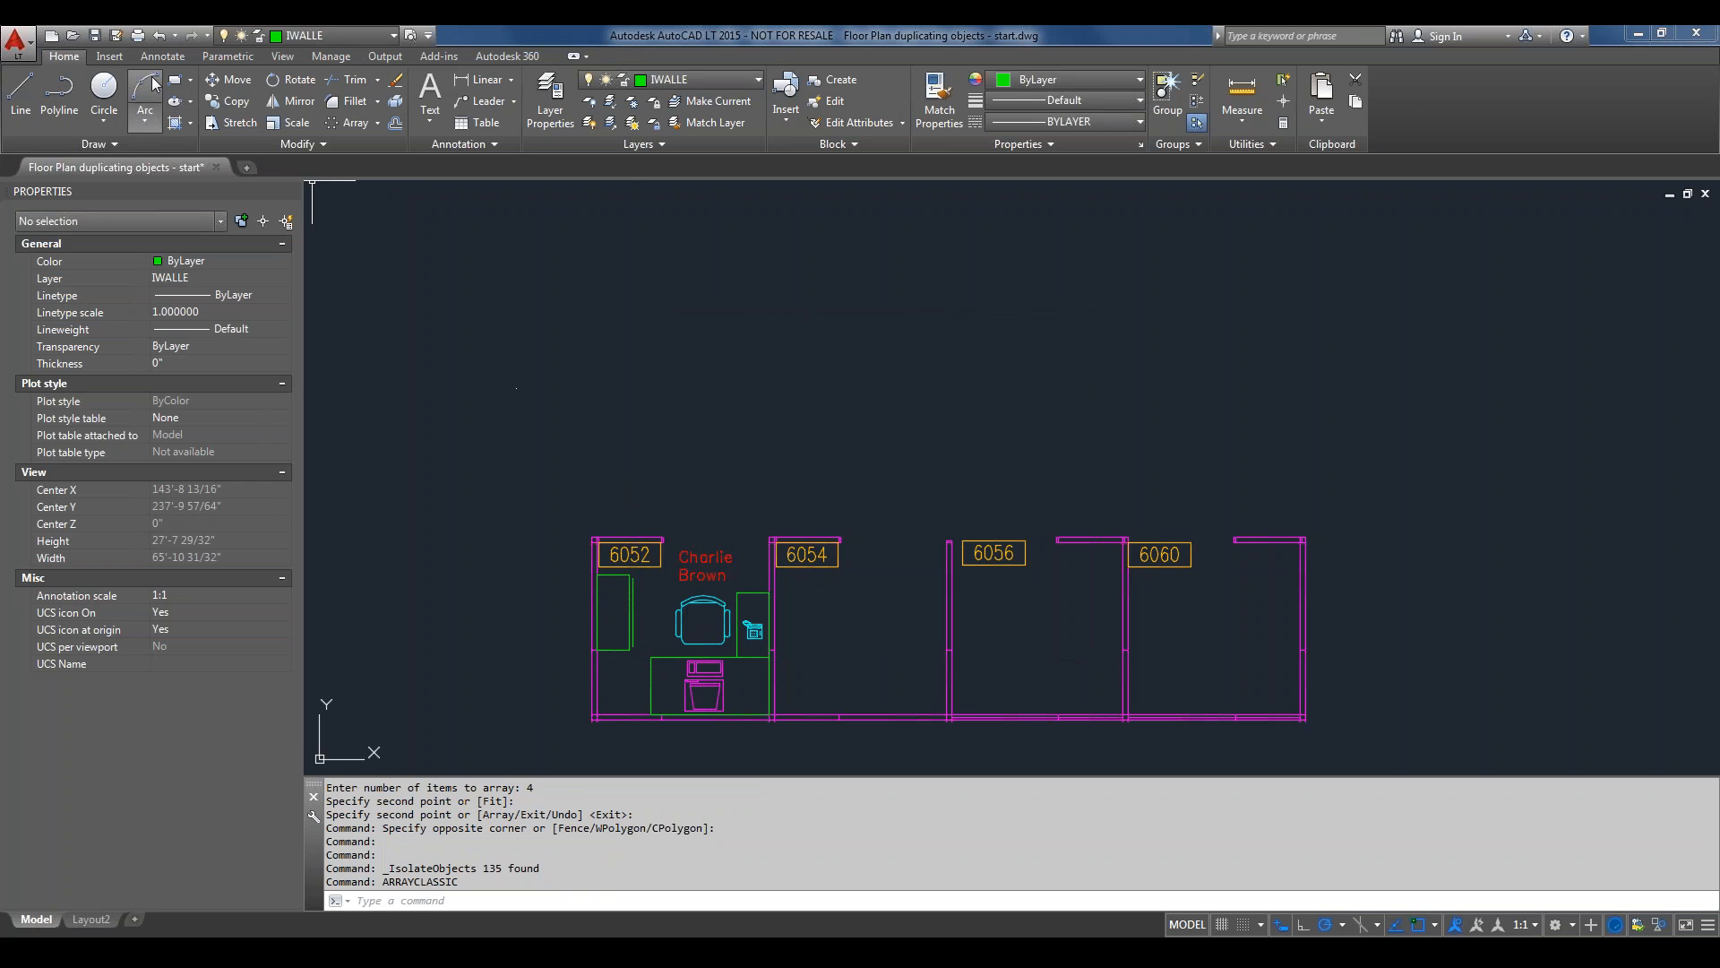
Start a rectangular array of cubicle 6052's desk, cabinet, computer, chair, phone and occupant name.
left_click(378, 124)
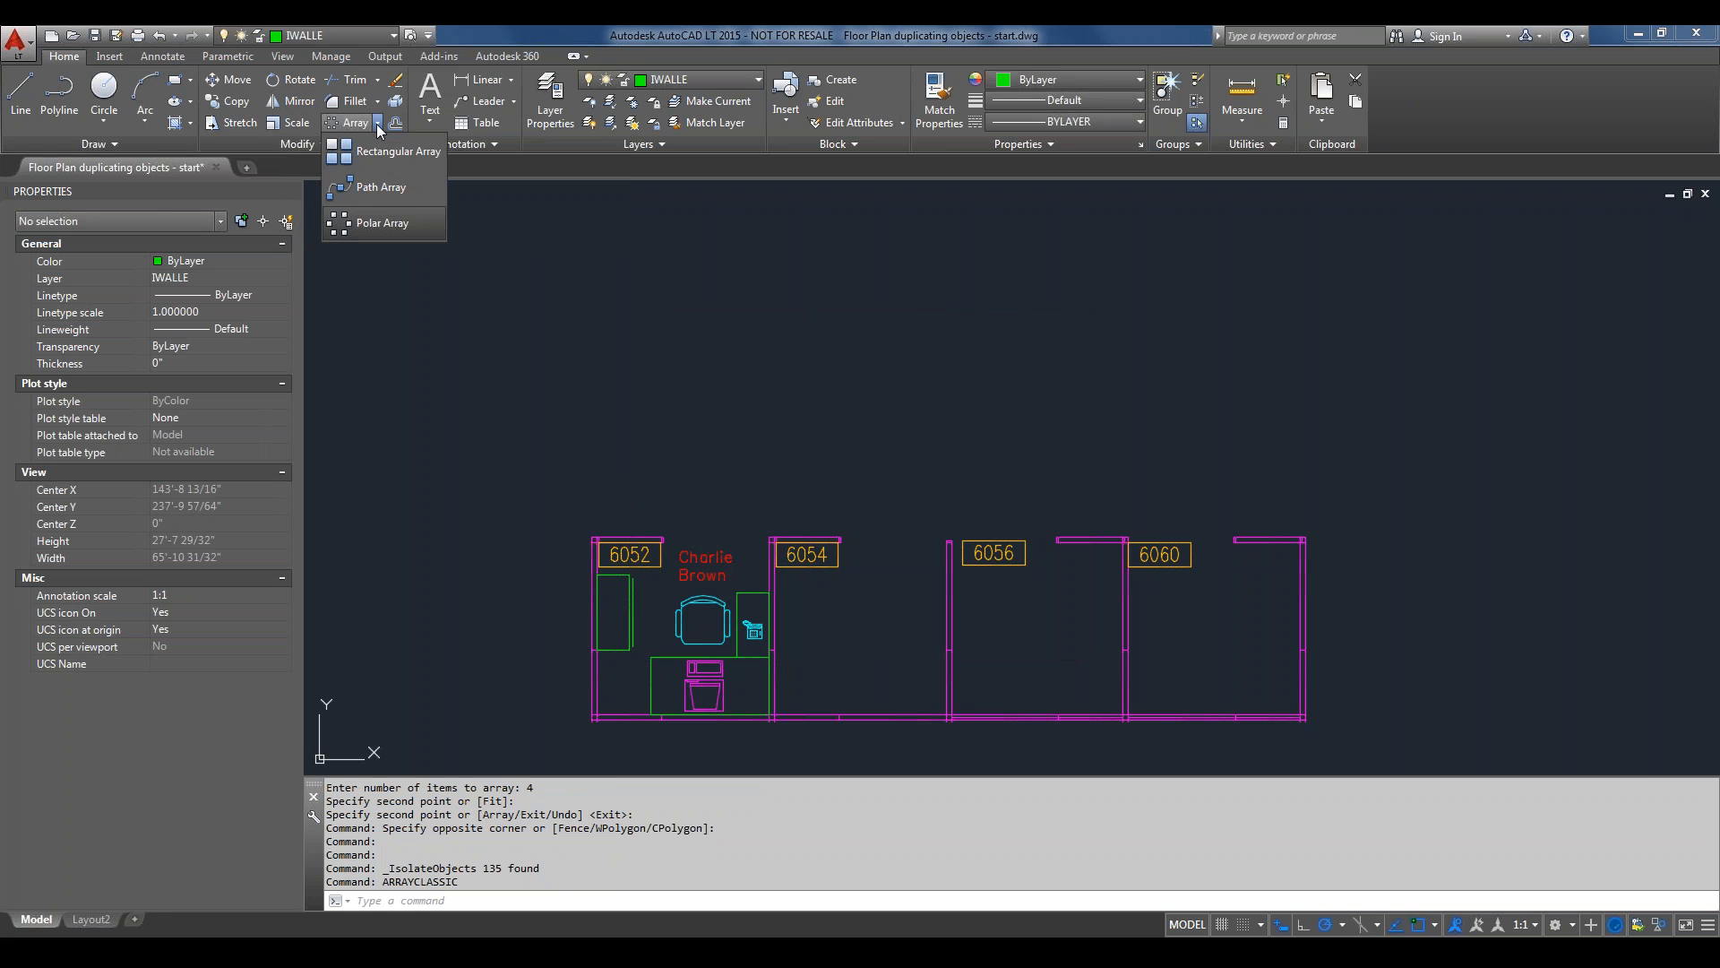
left_click(376, 152)
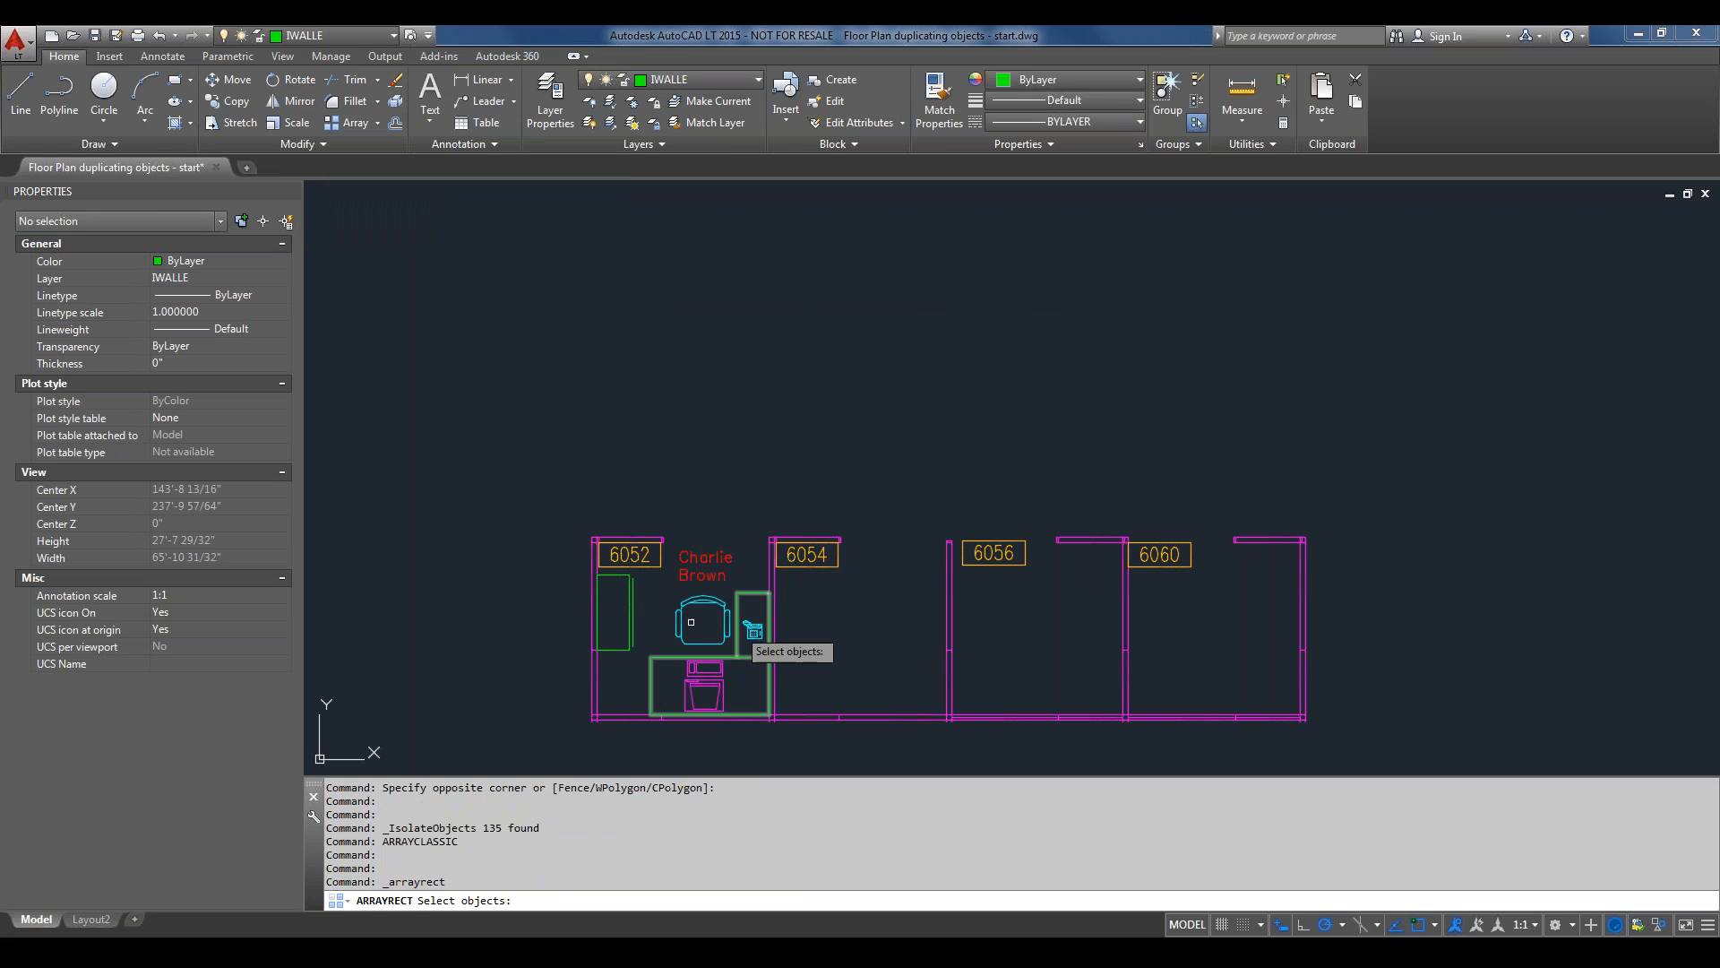
left_click(722, 578)
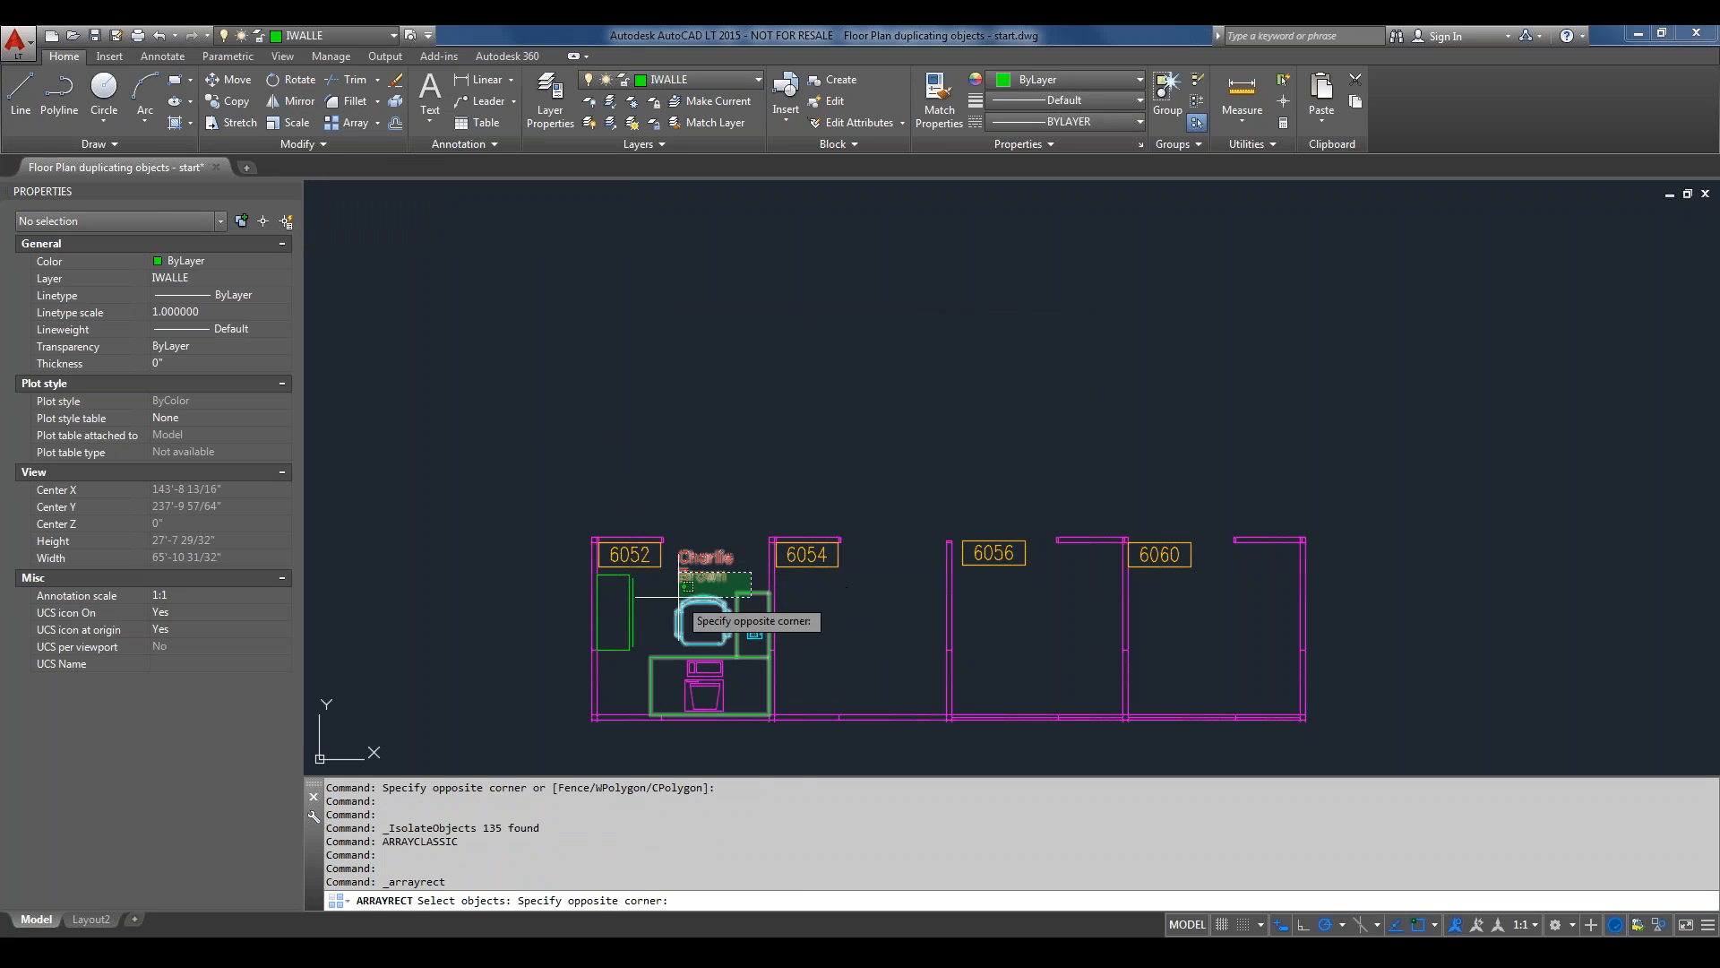
left_click(621, 685)
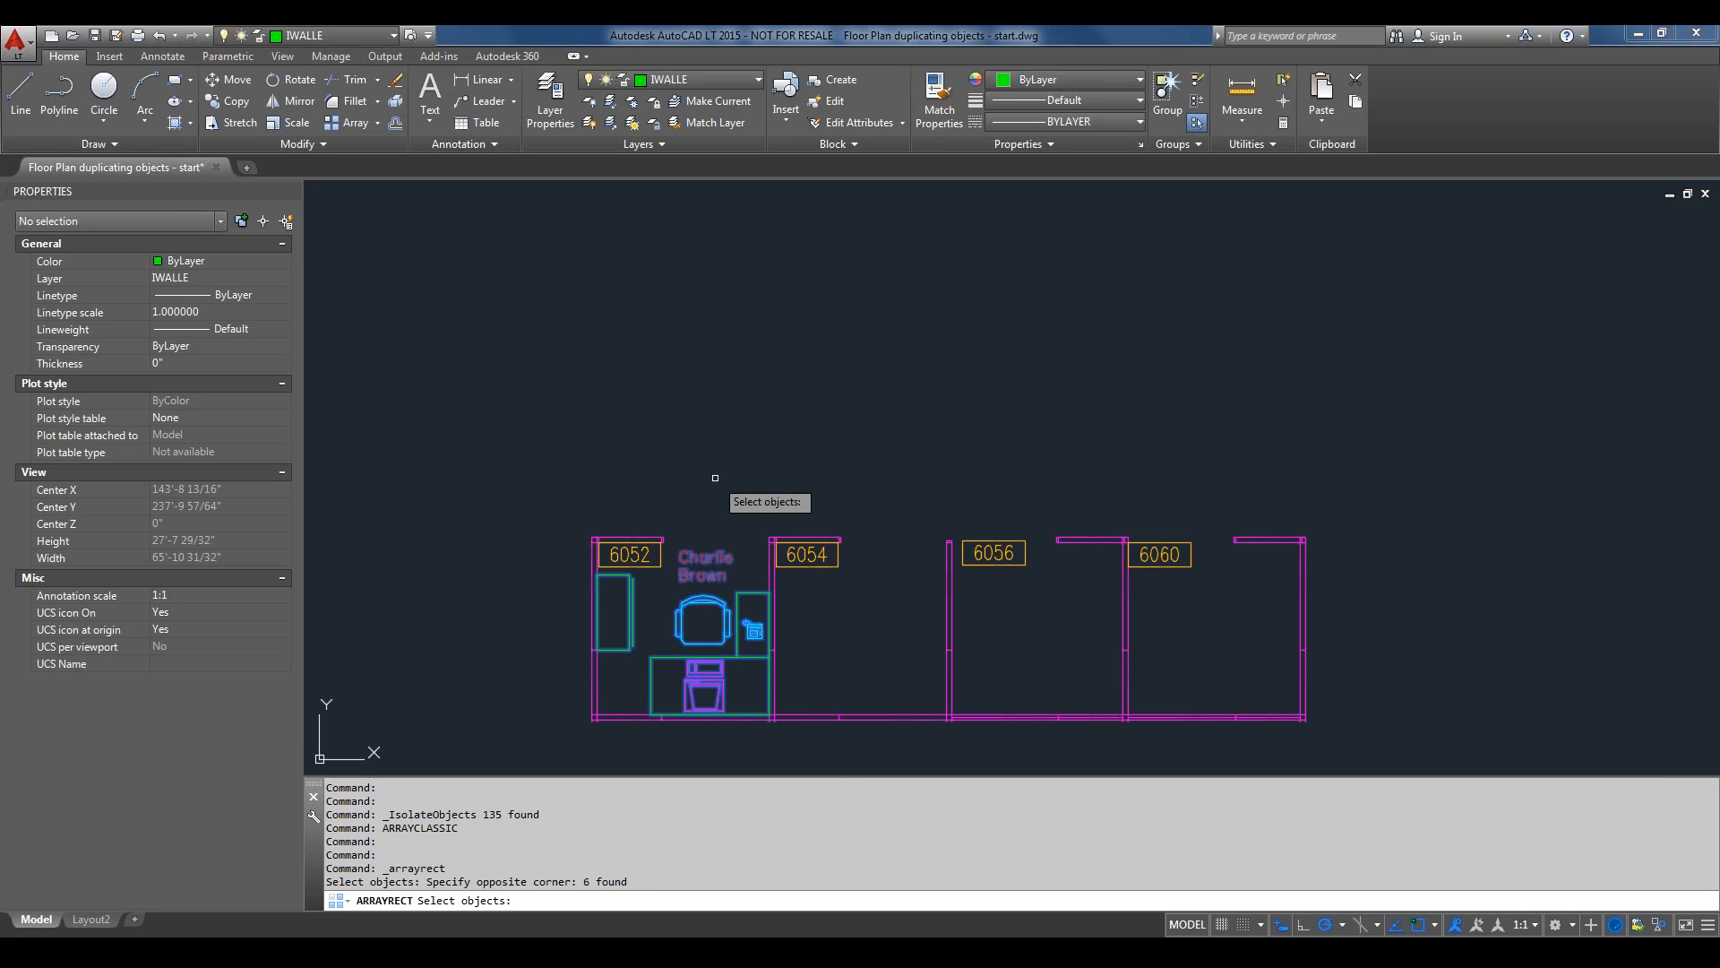
key("Return")
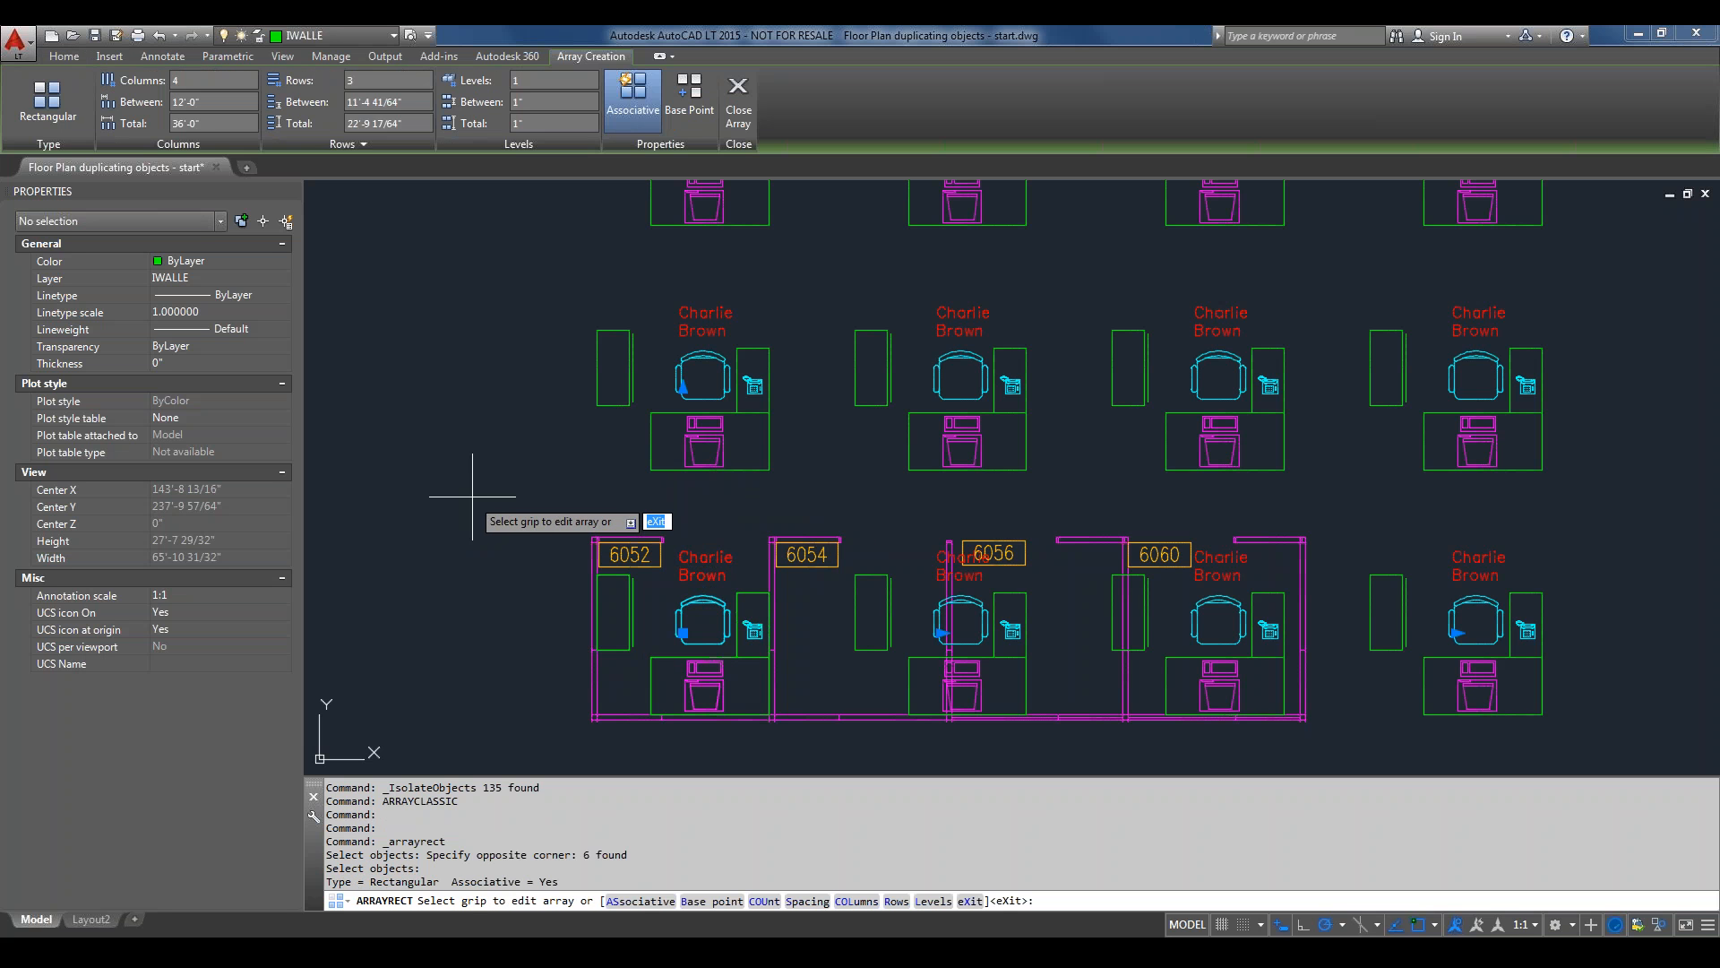
Preview extra rows with the array's row count grip, and set the array to 1 row.
scroll(472, 495, "down", 2)
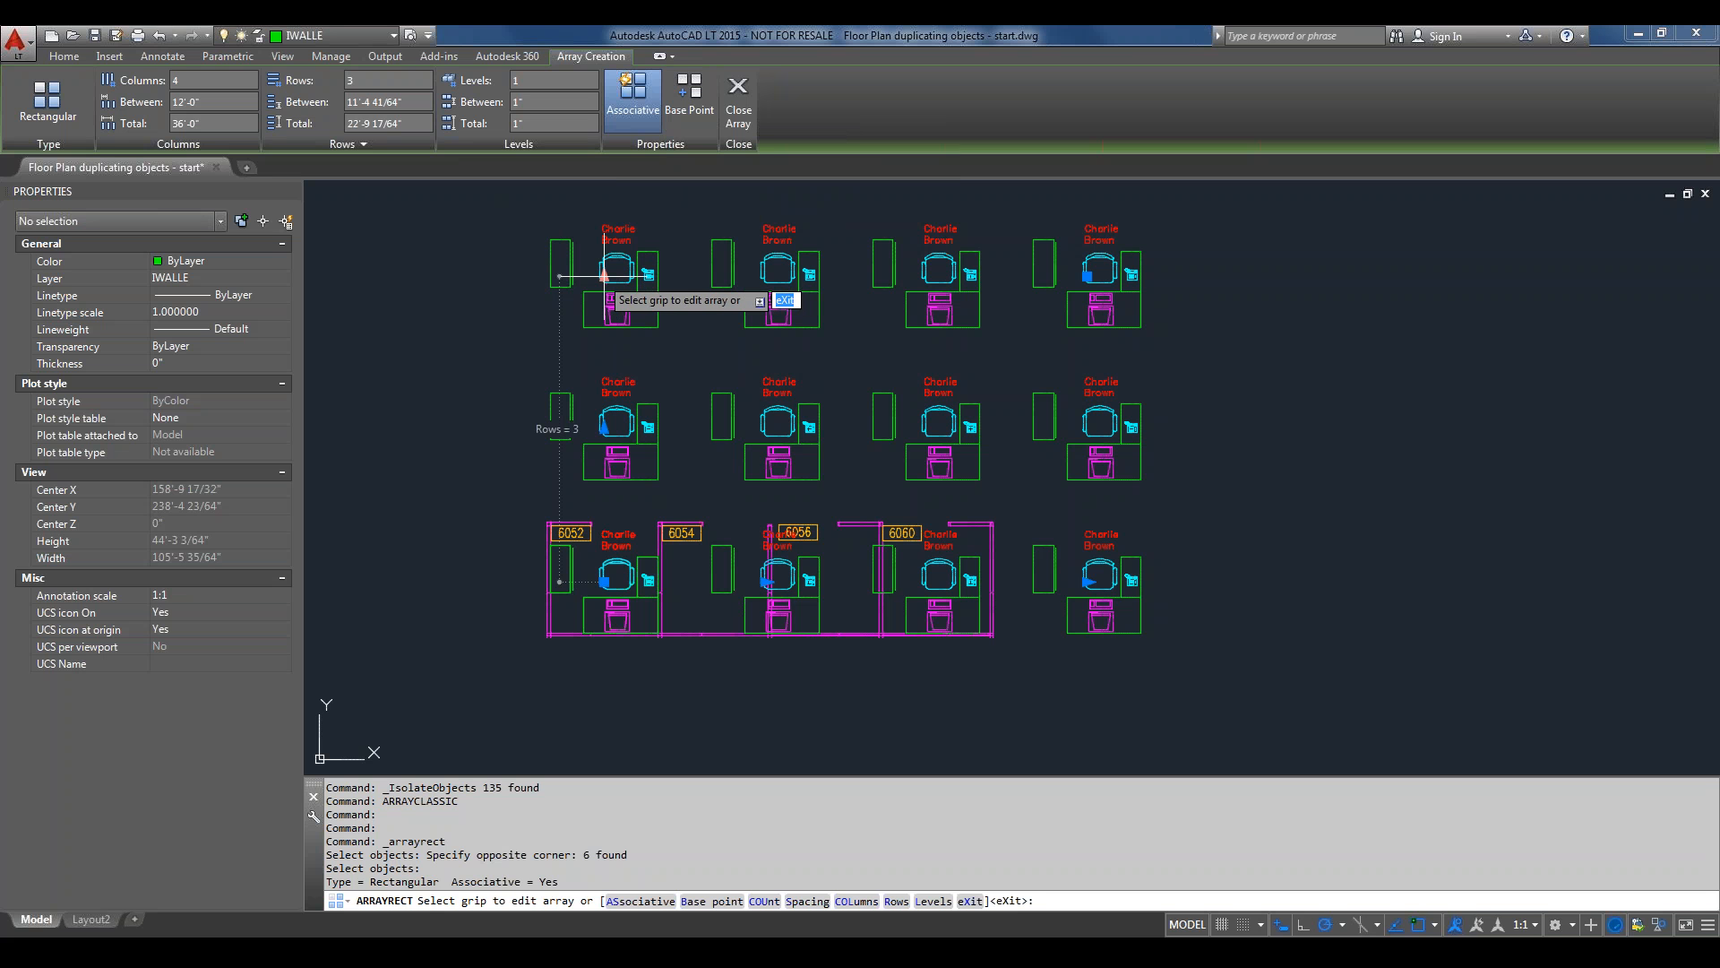
left_click(604, 276)
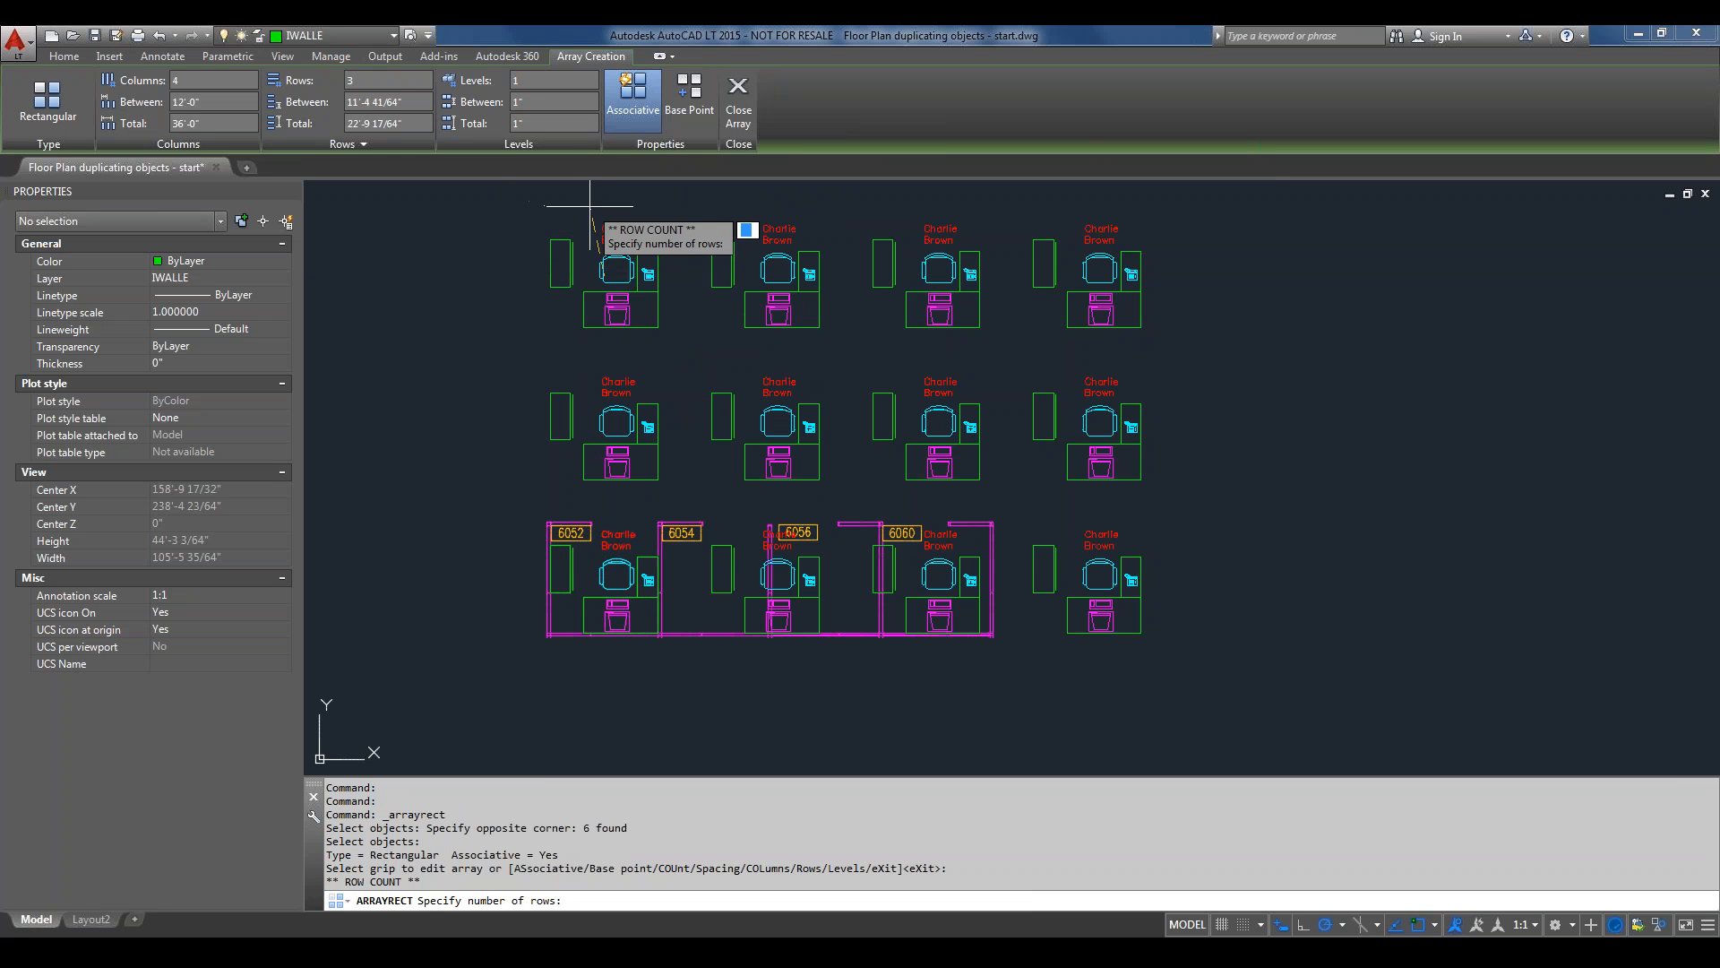
scroll(584, 224, "down", 4)
middle_click_drag(602, 255, 587, 388)
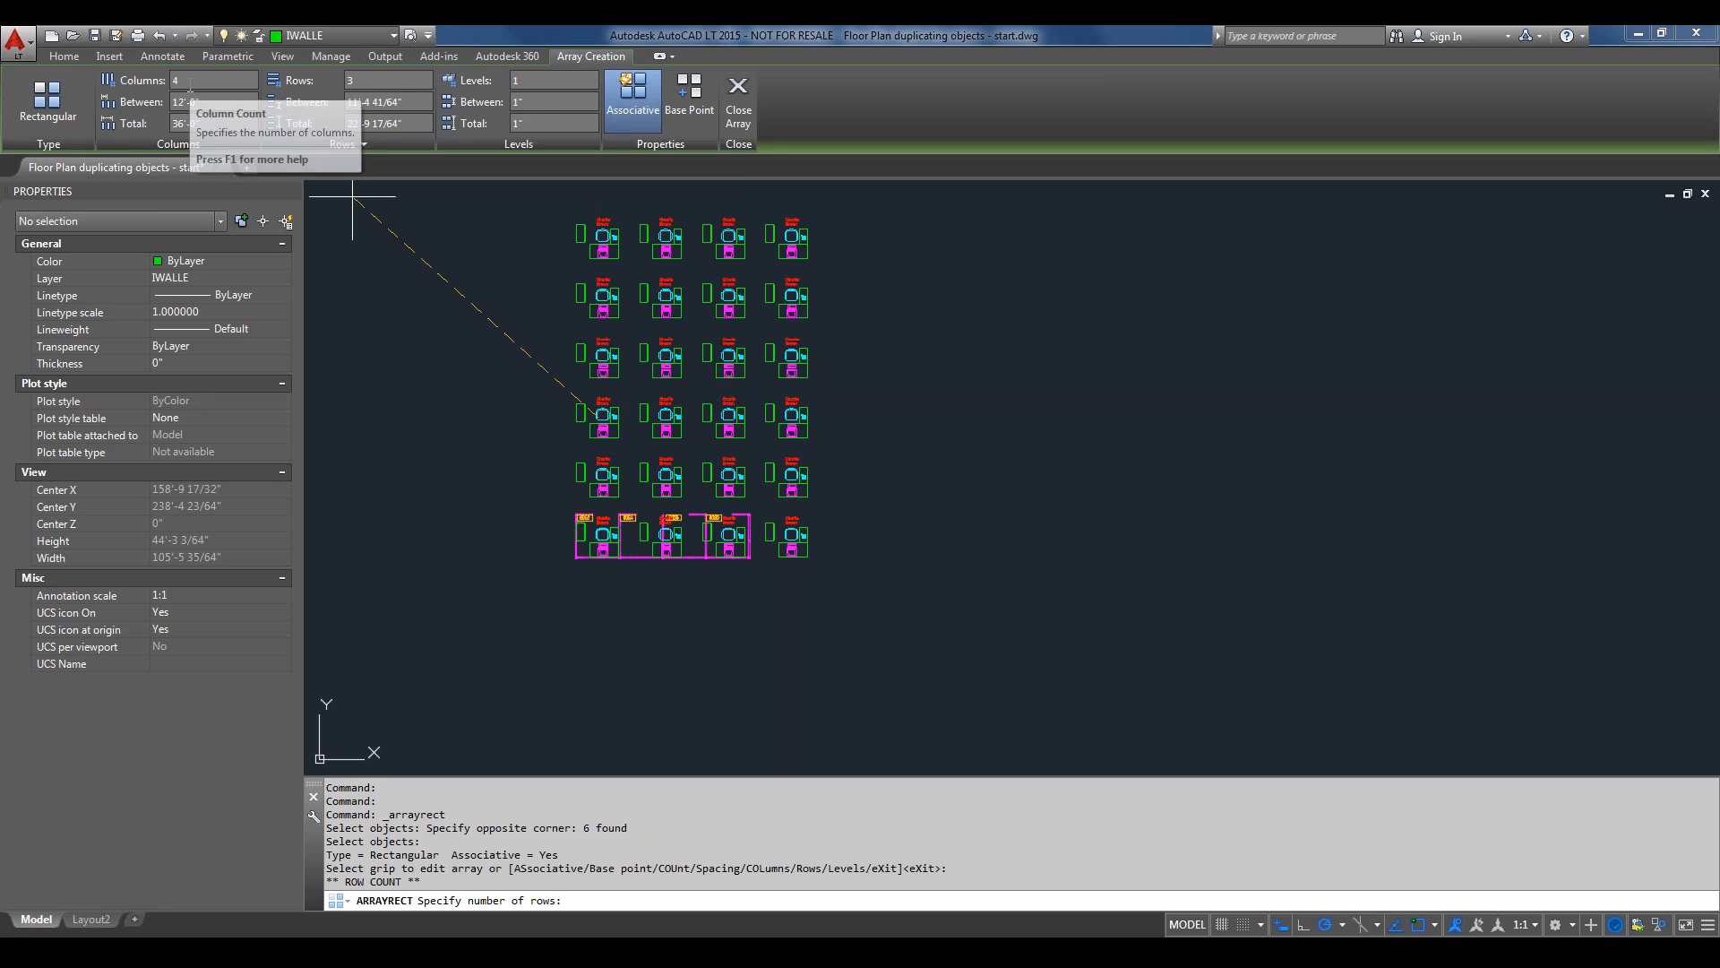
left_click(381, 81)
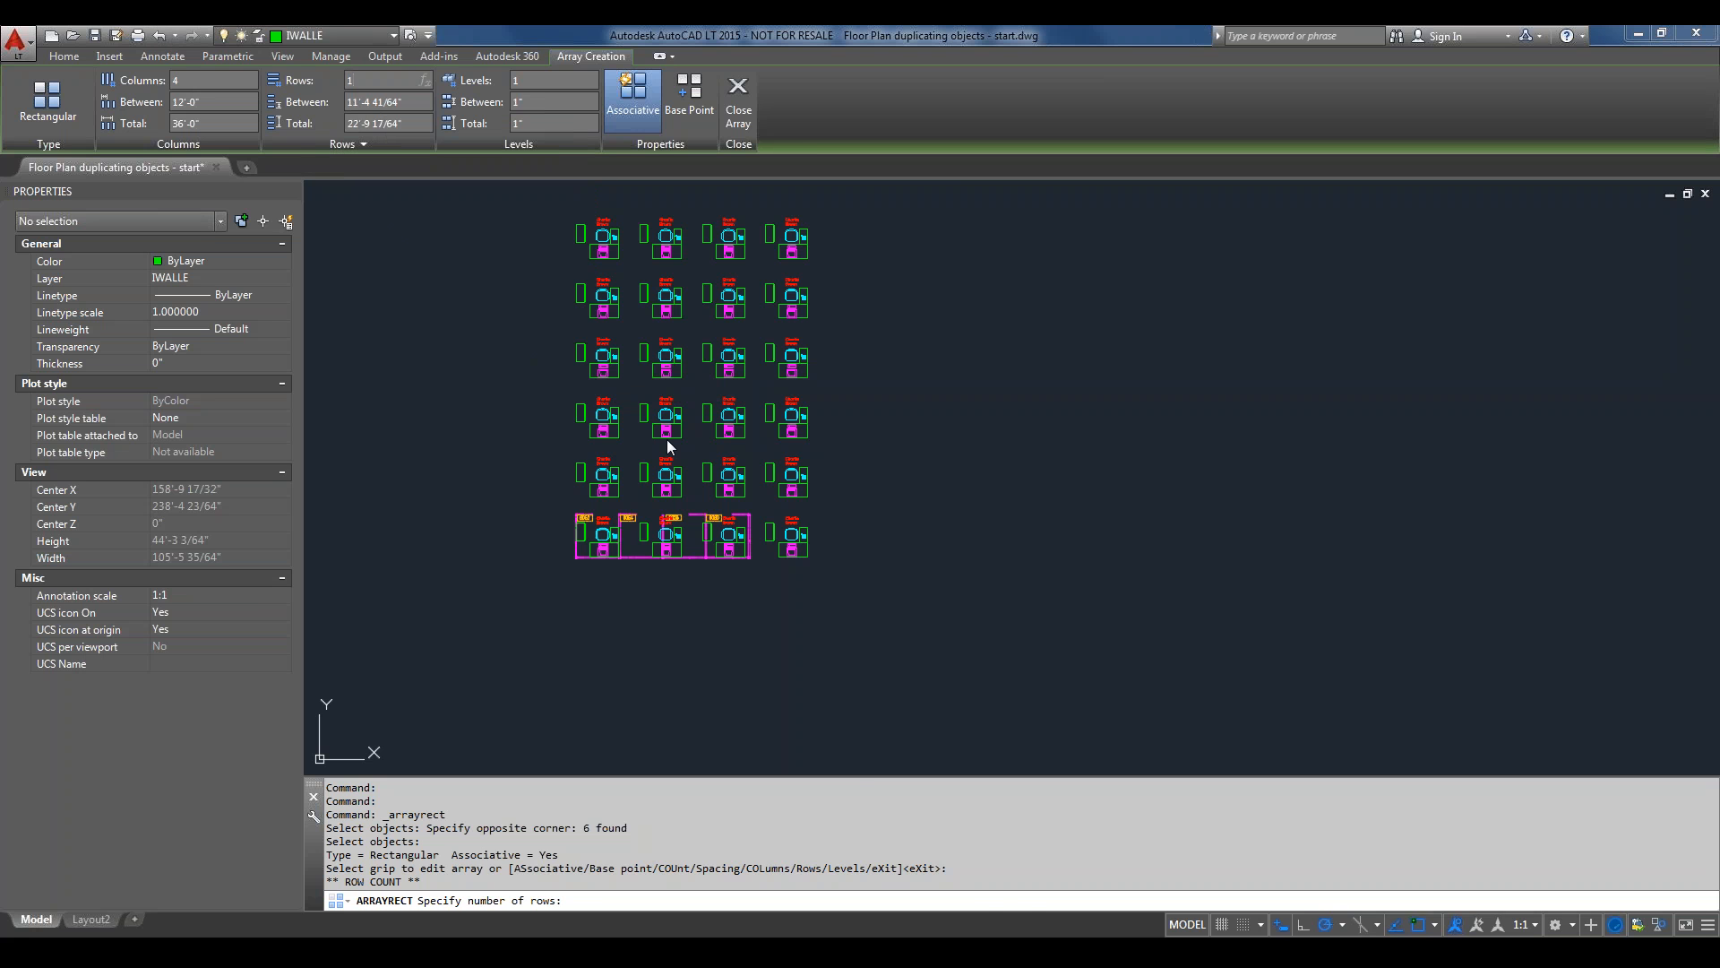
key("Escape")
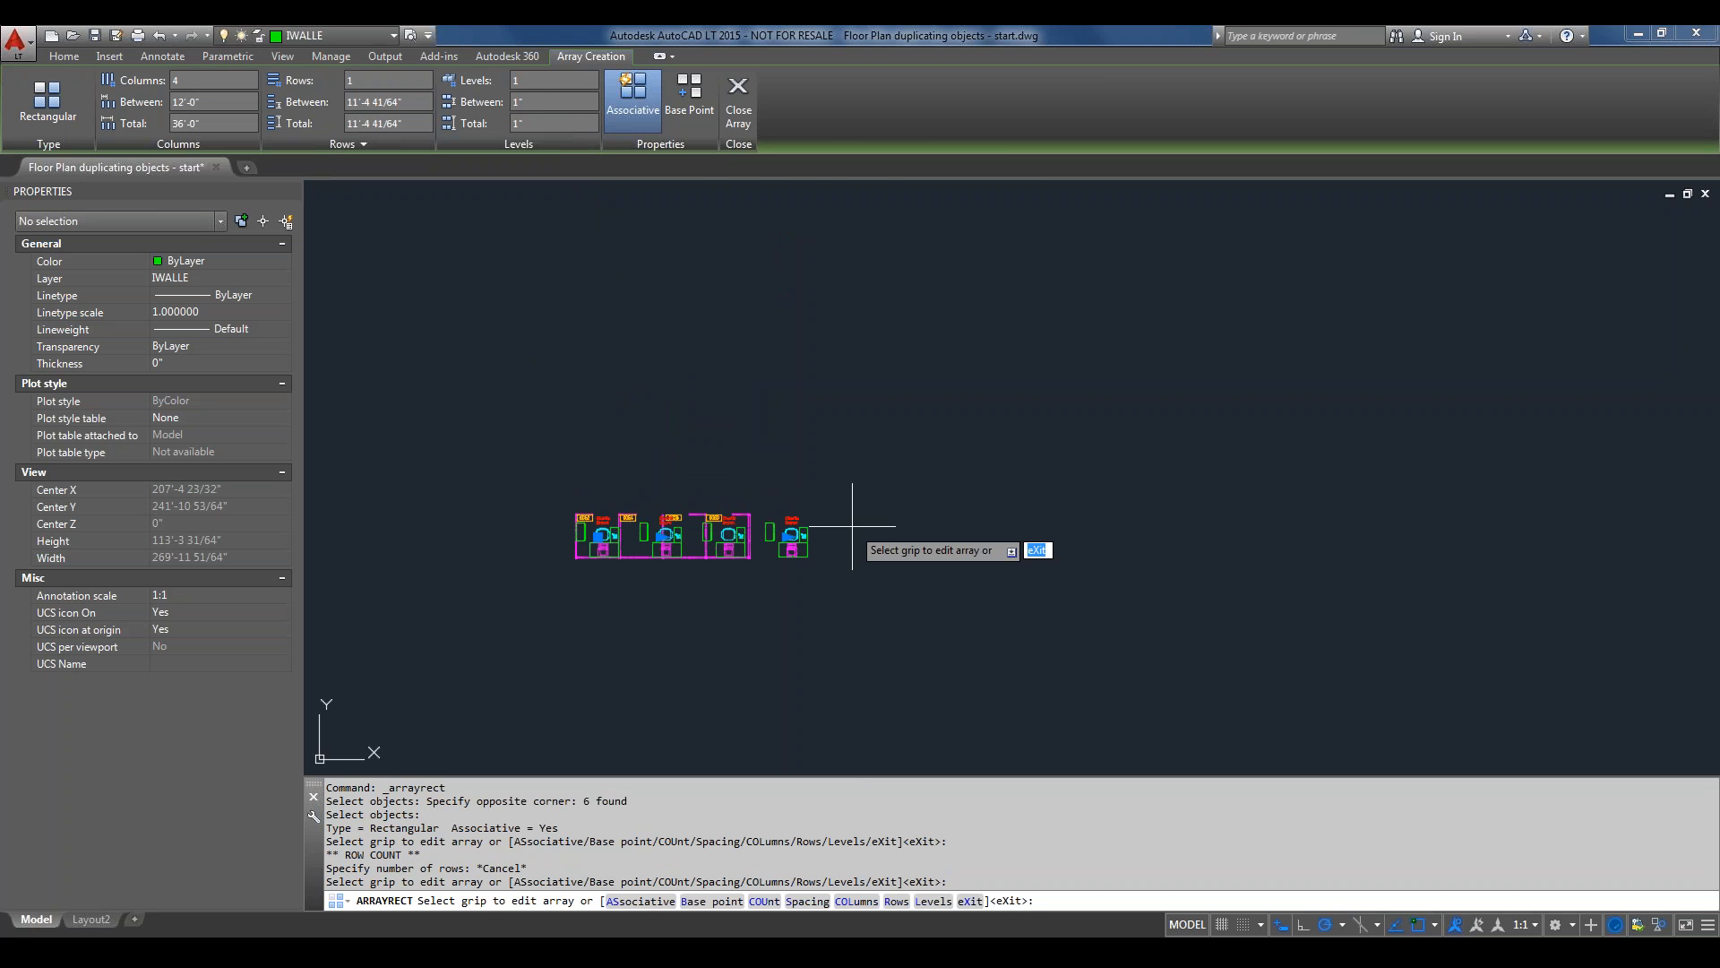
Try changing the array's column count with the grip on its last column, and cancel the grip edit.
scroll(702, 542, "up", 4)
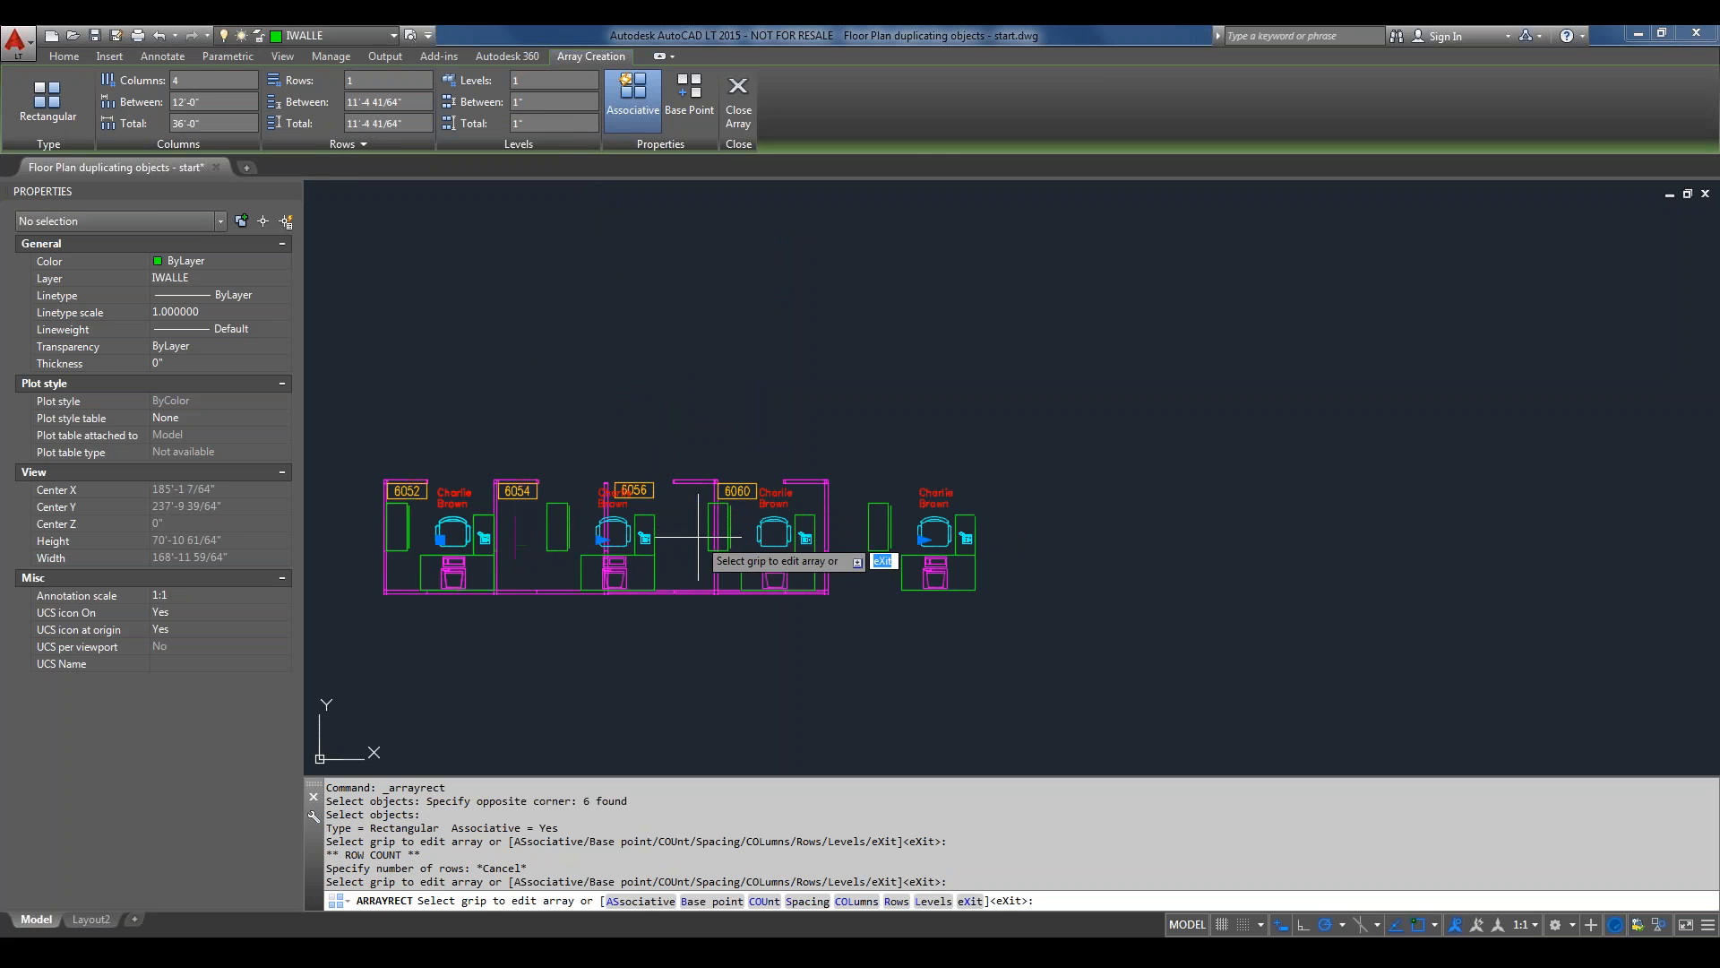
mouse_move(923, 540)
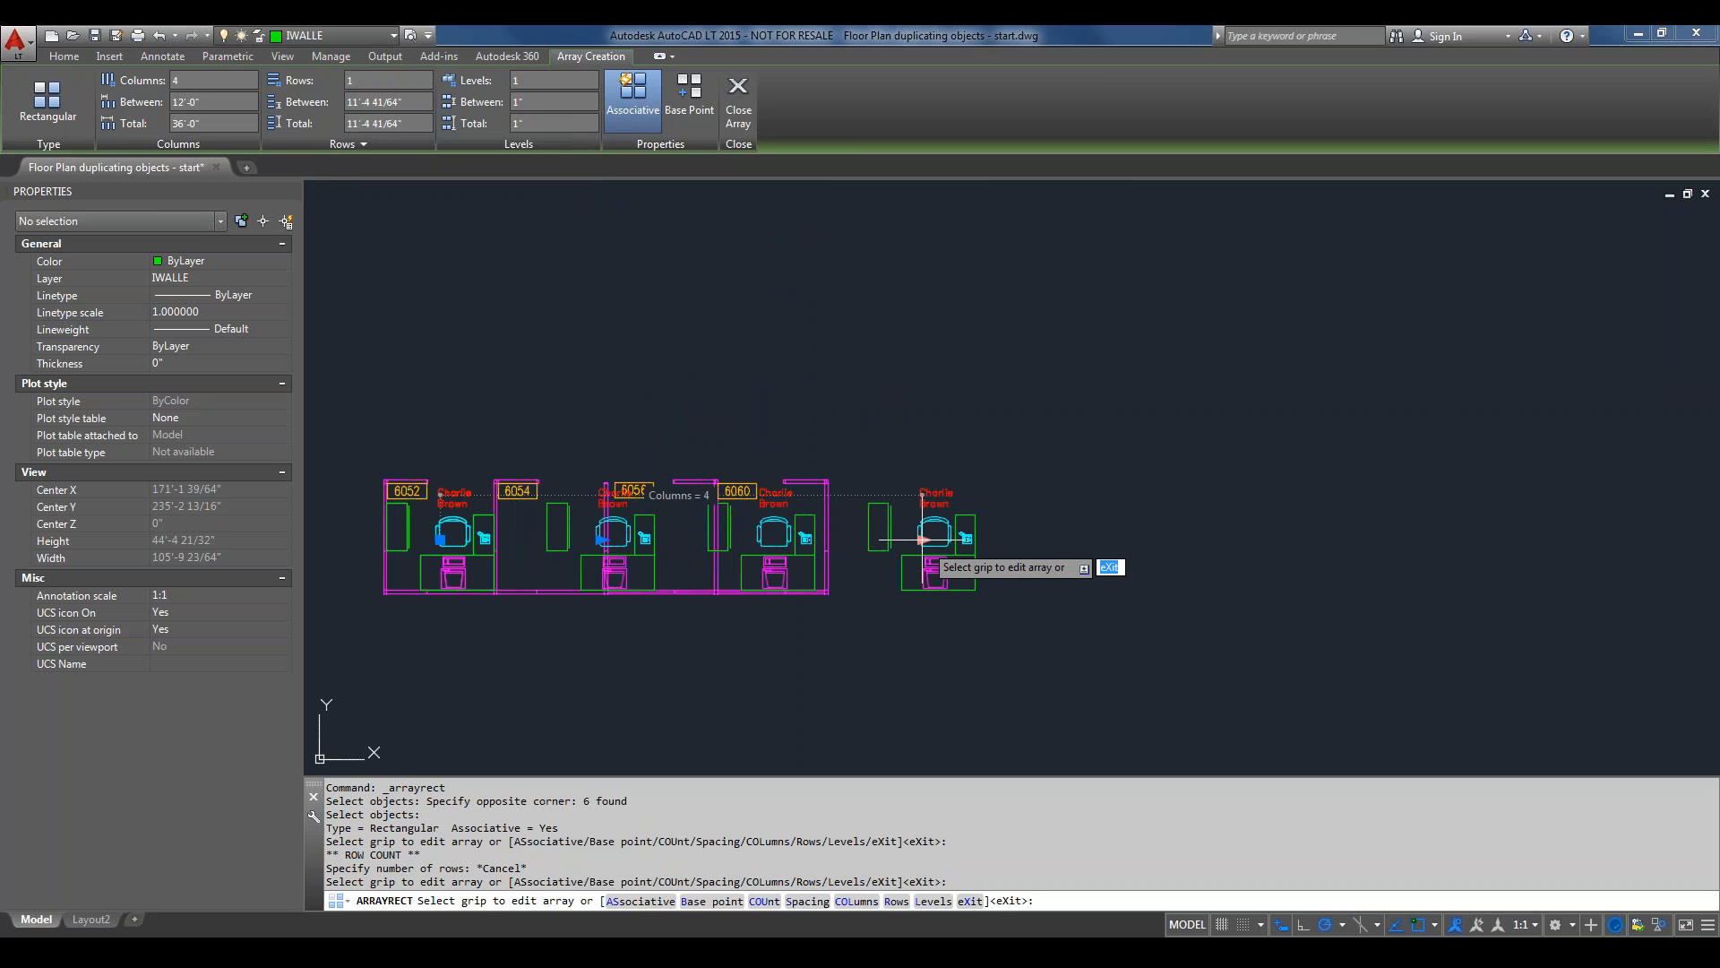
left_click(923, 539)
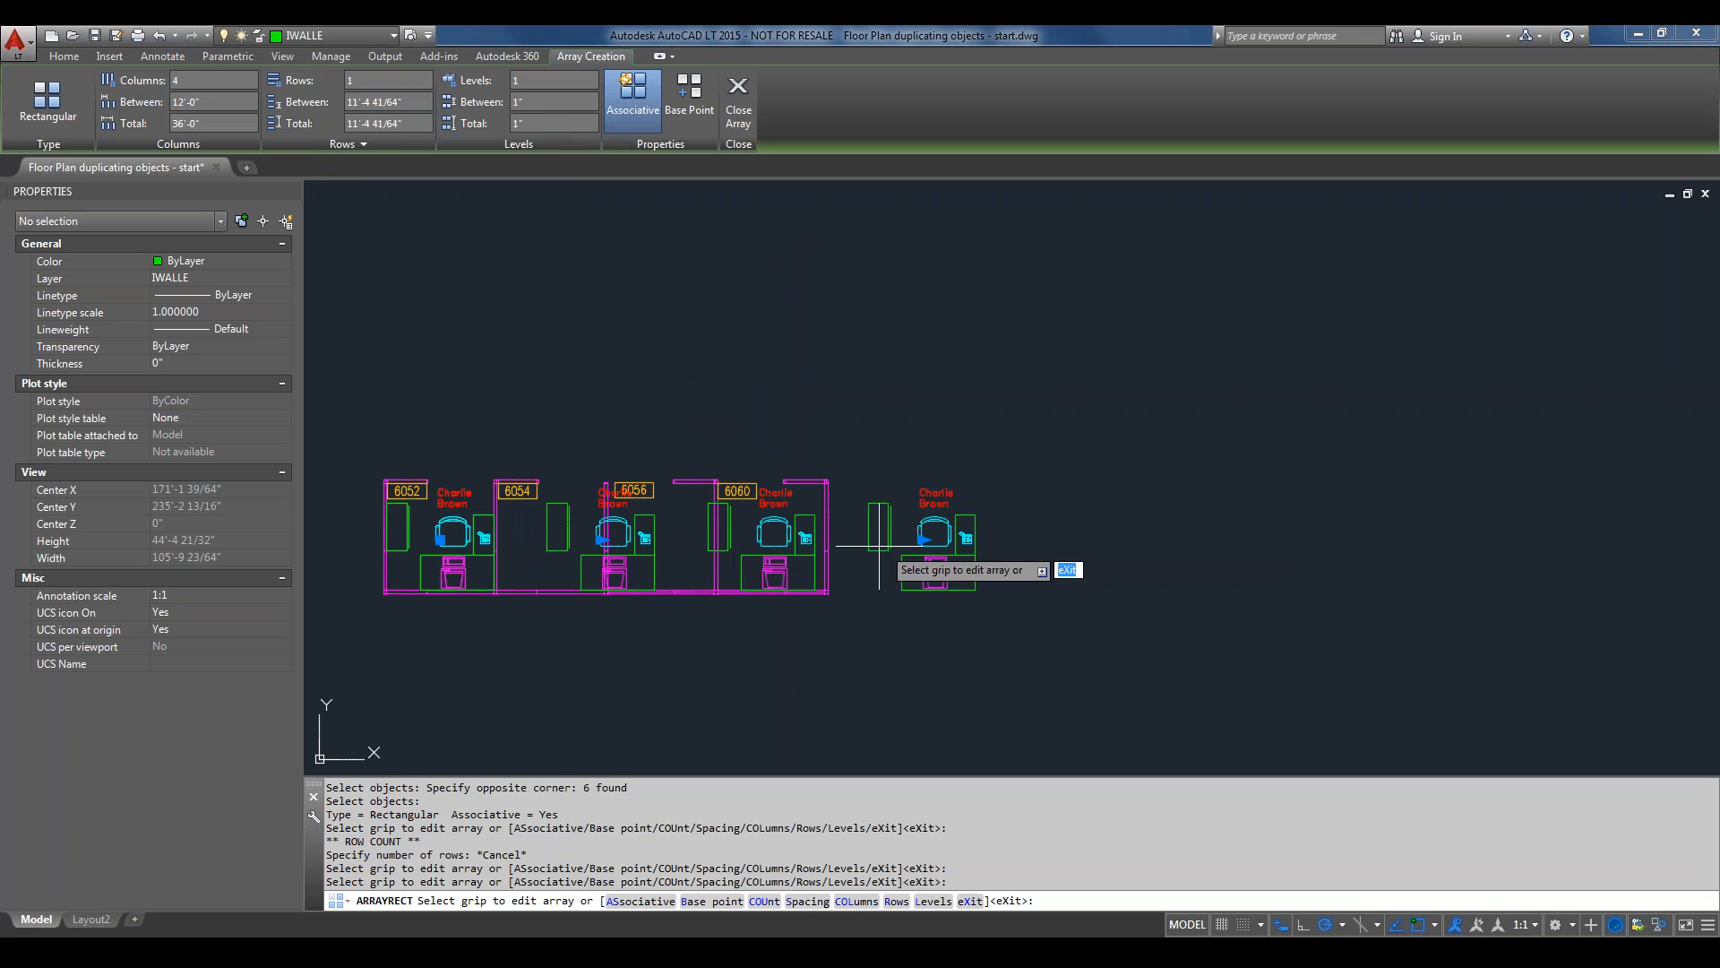
left_click(923, 539)
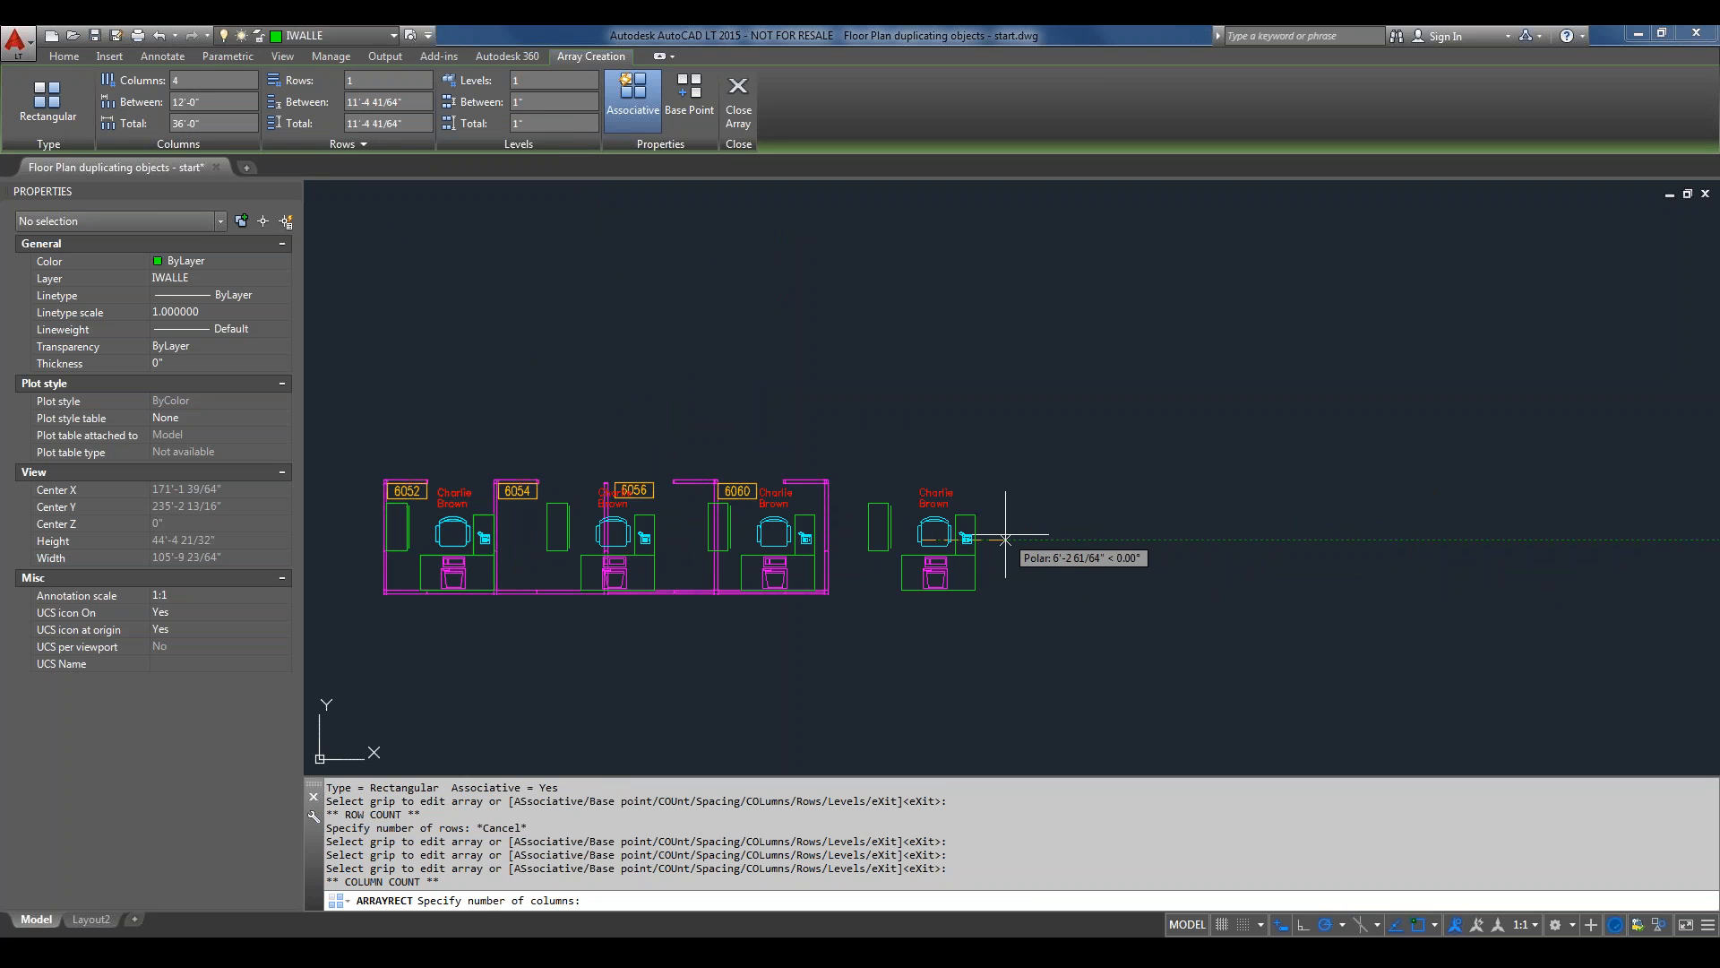
key("Escape")
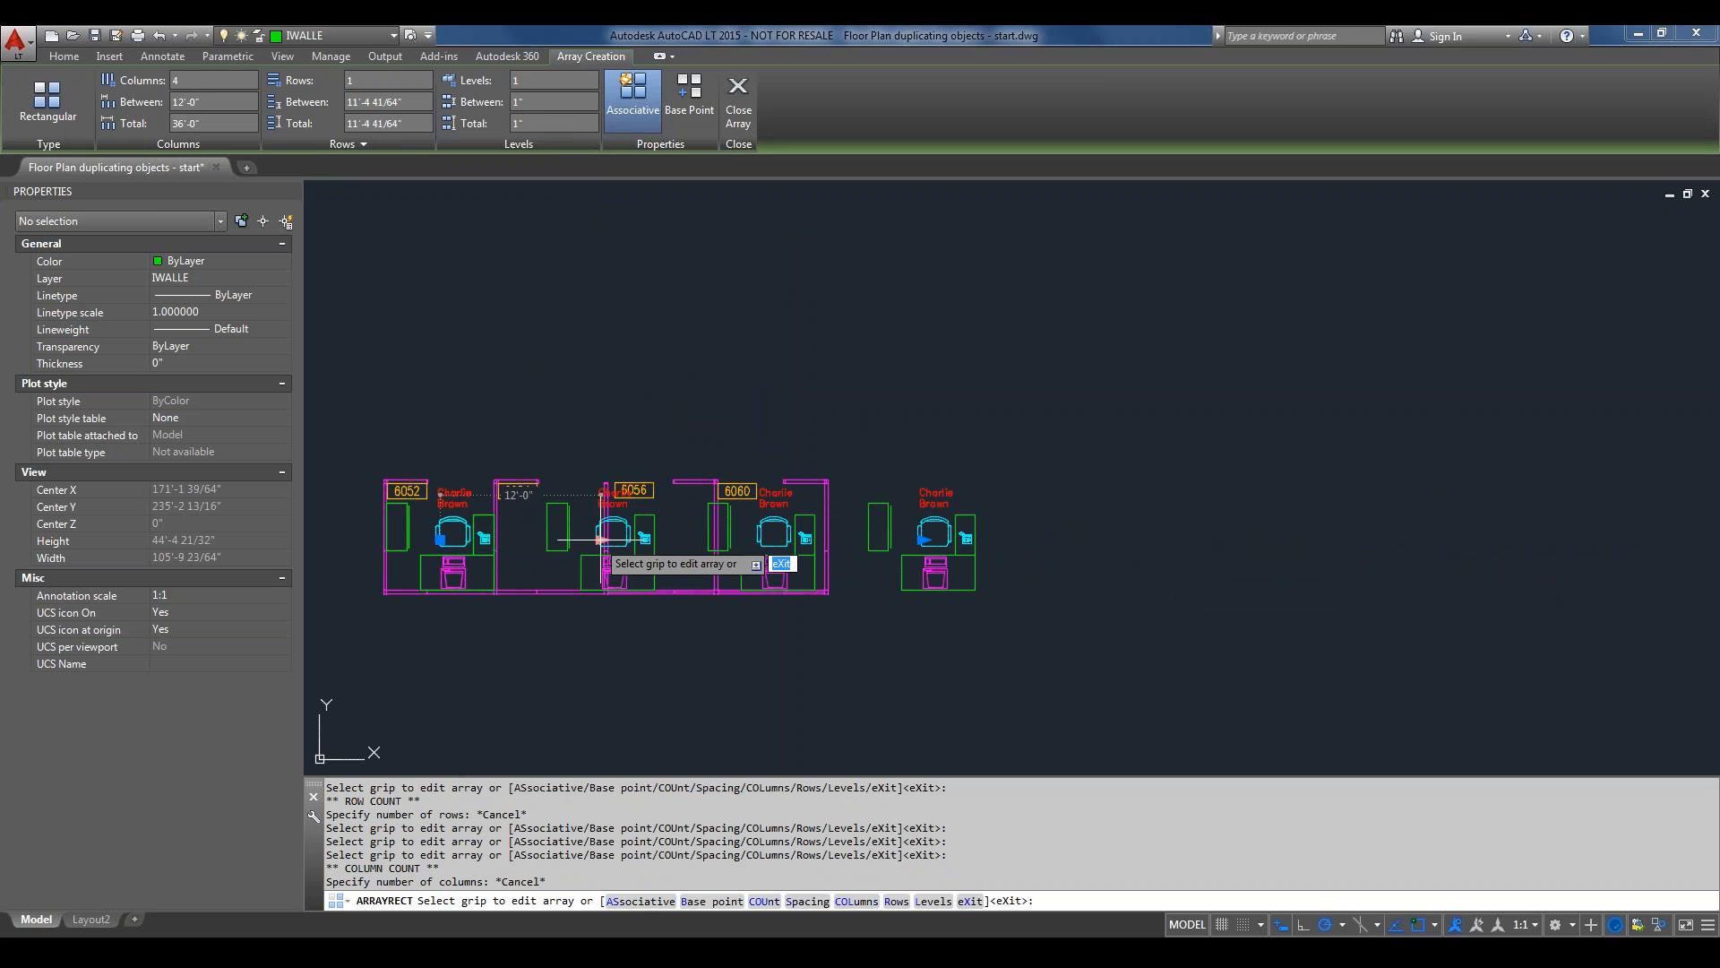
Try changing the array's column spacing with the grip on its second column, and cancel the grip edit.
scroll(602, 539, "up", 4)
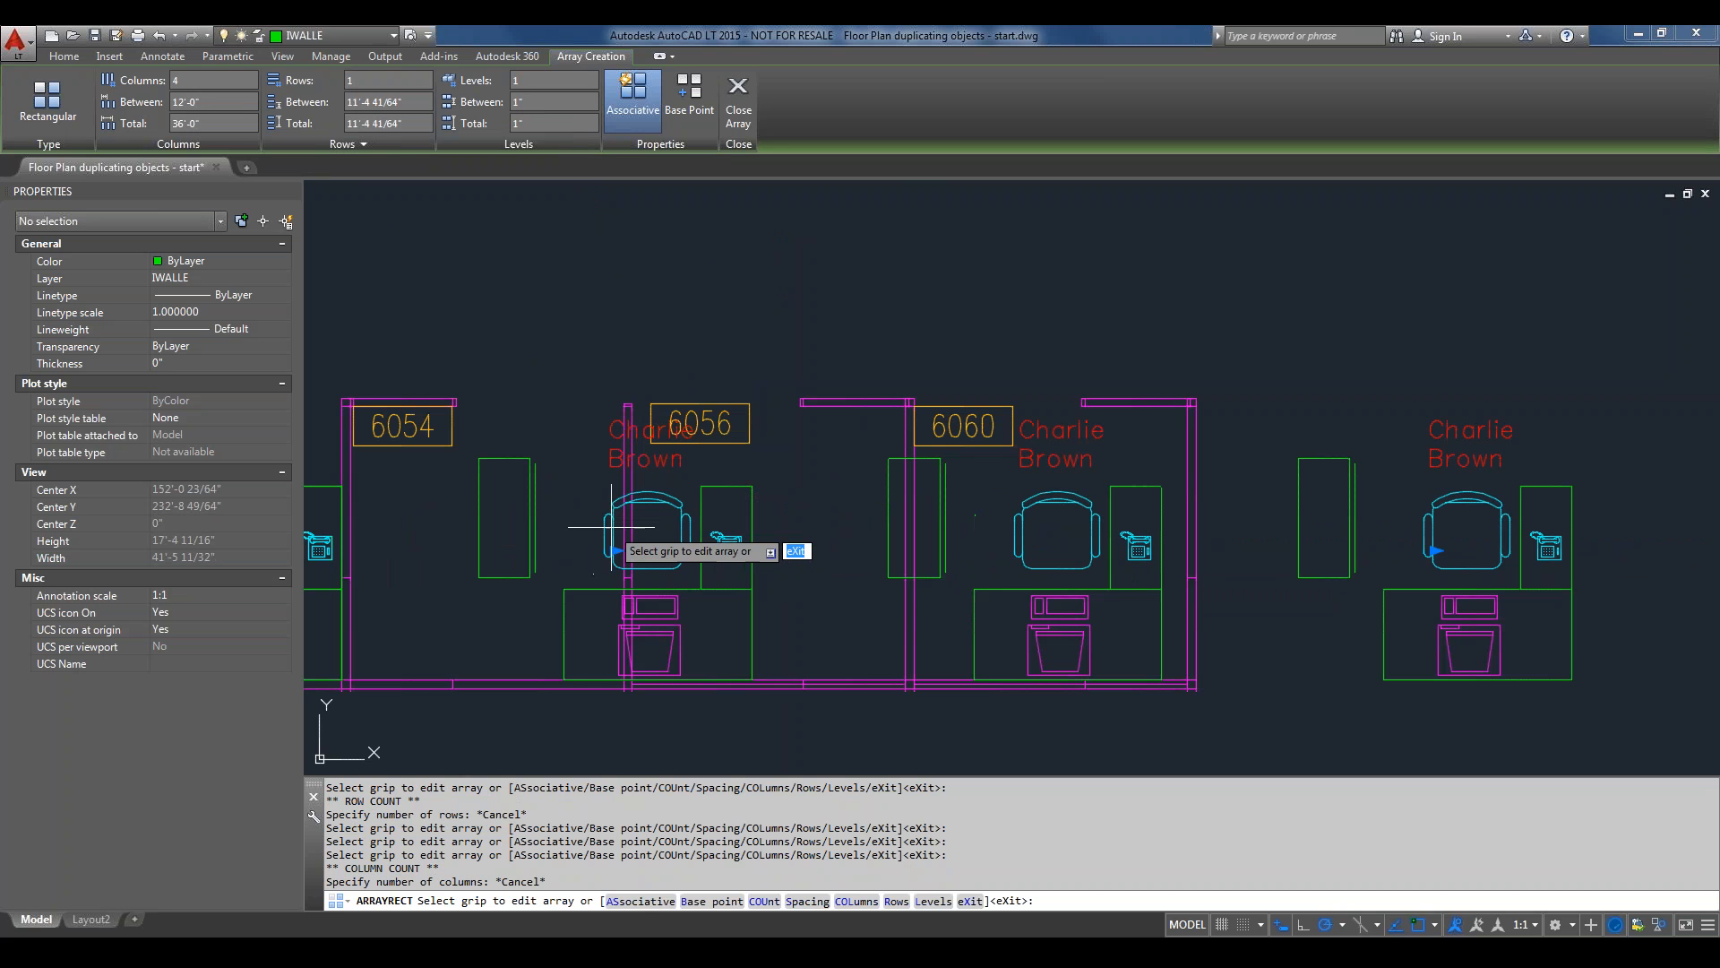
mouse_move(609, 537)
middle_mouse_down()
mouse_move(840, 523)
mouse_move(1016, 476)
middle_mouse_up()
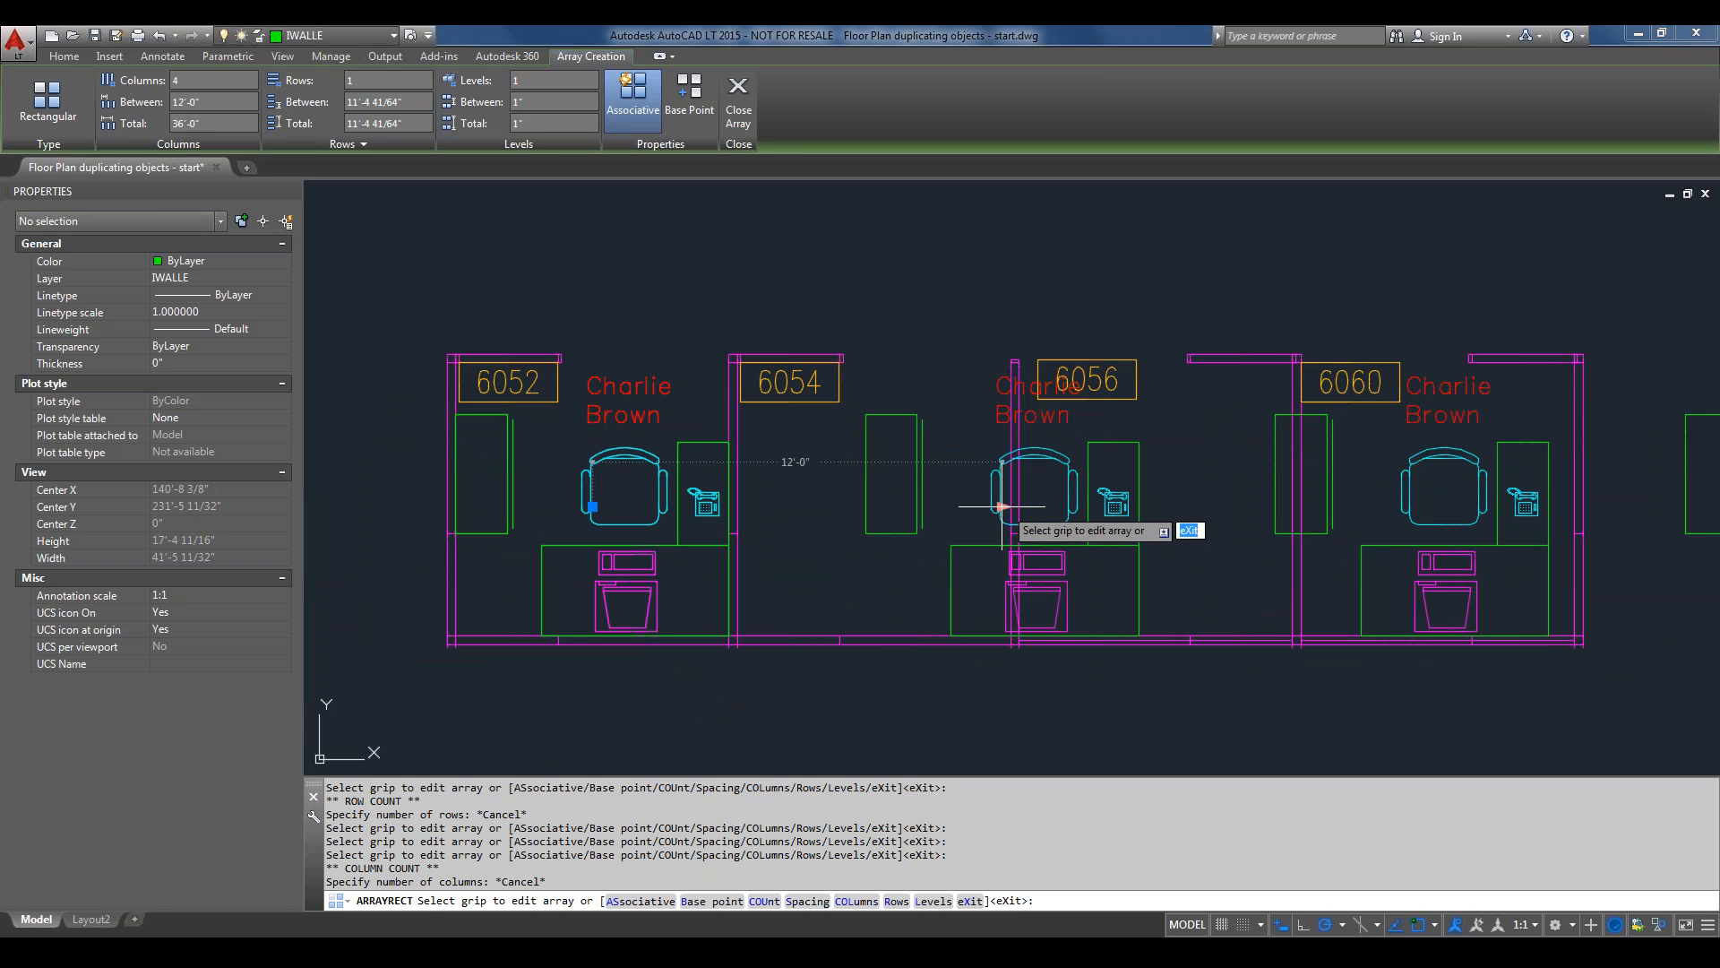
left_click(1001, 506)
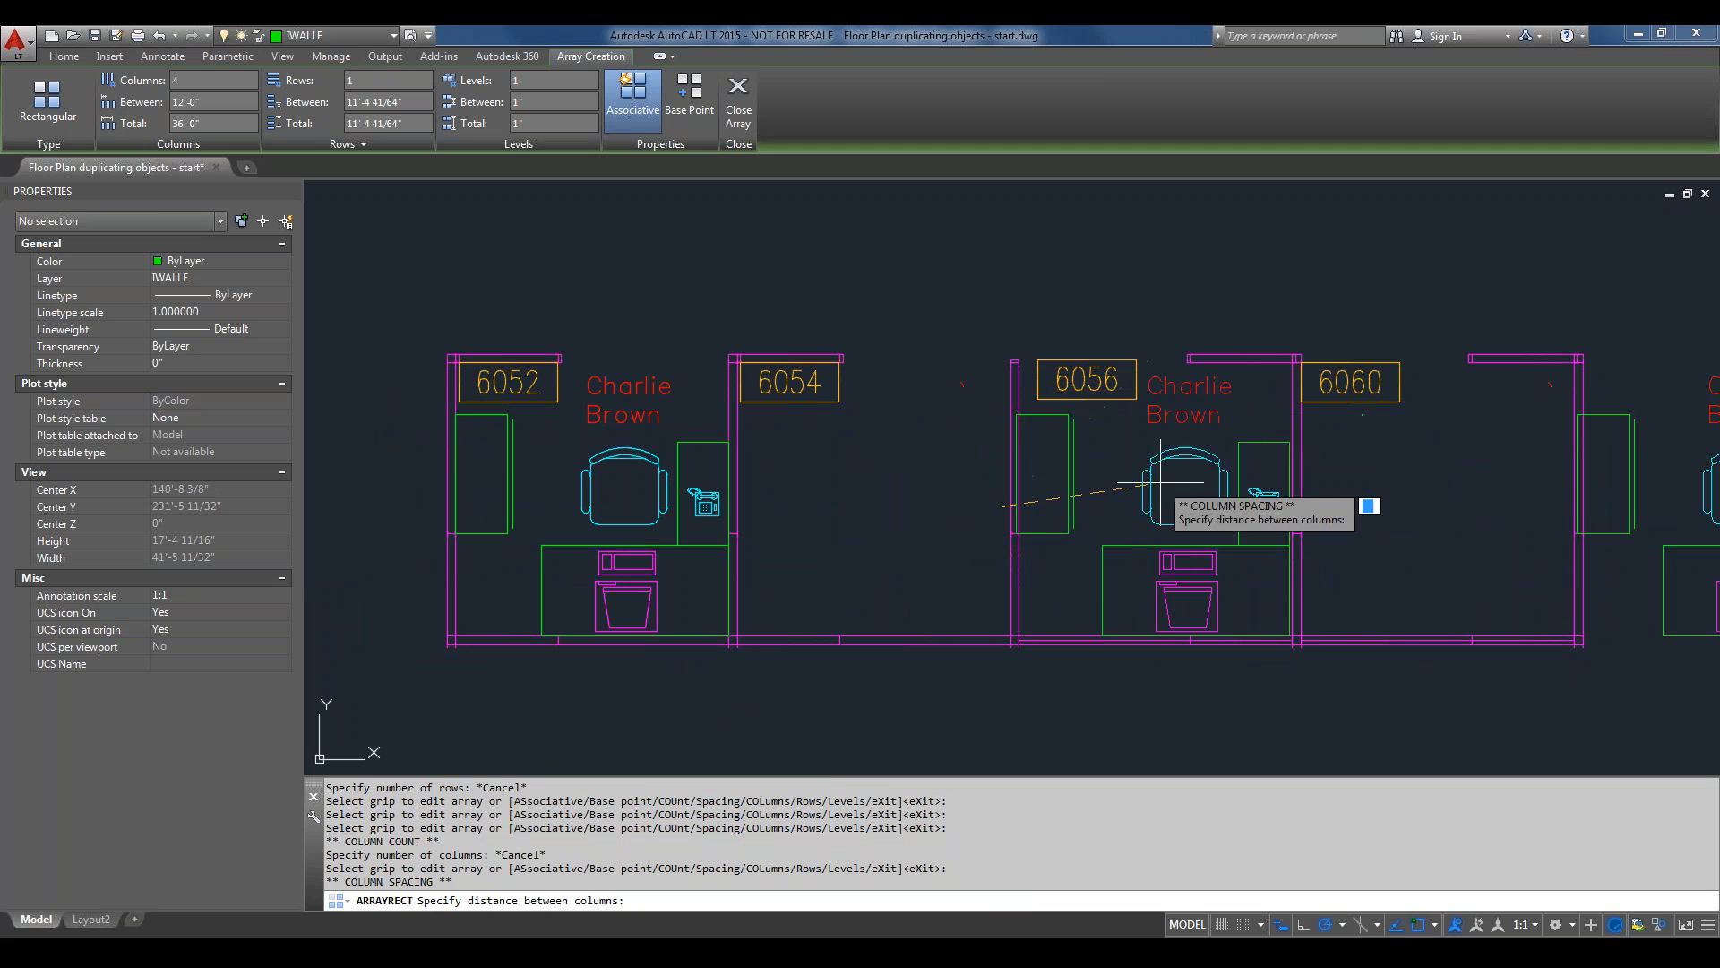
key("Escape")
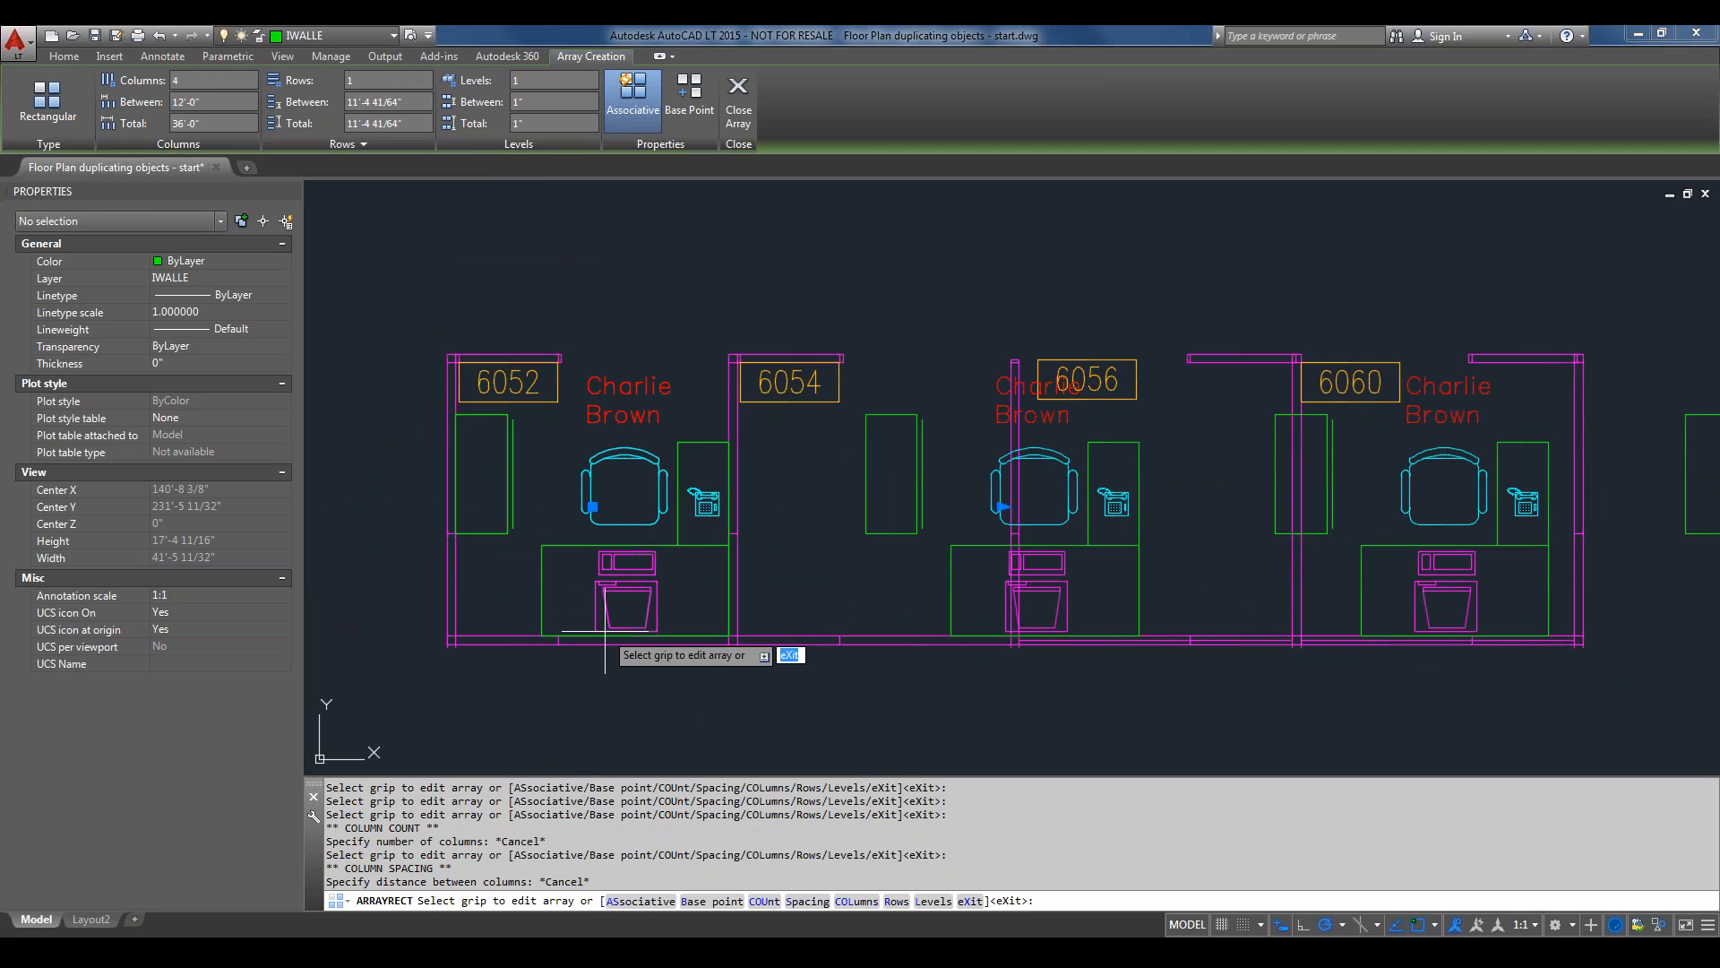
Set the array's column spacing to 8'-3" by picking matching lower wall corners of cubicles 6052 and 6054, and accept the default row spacing.
left_click(804, 901)
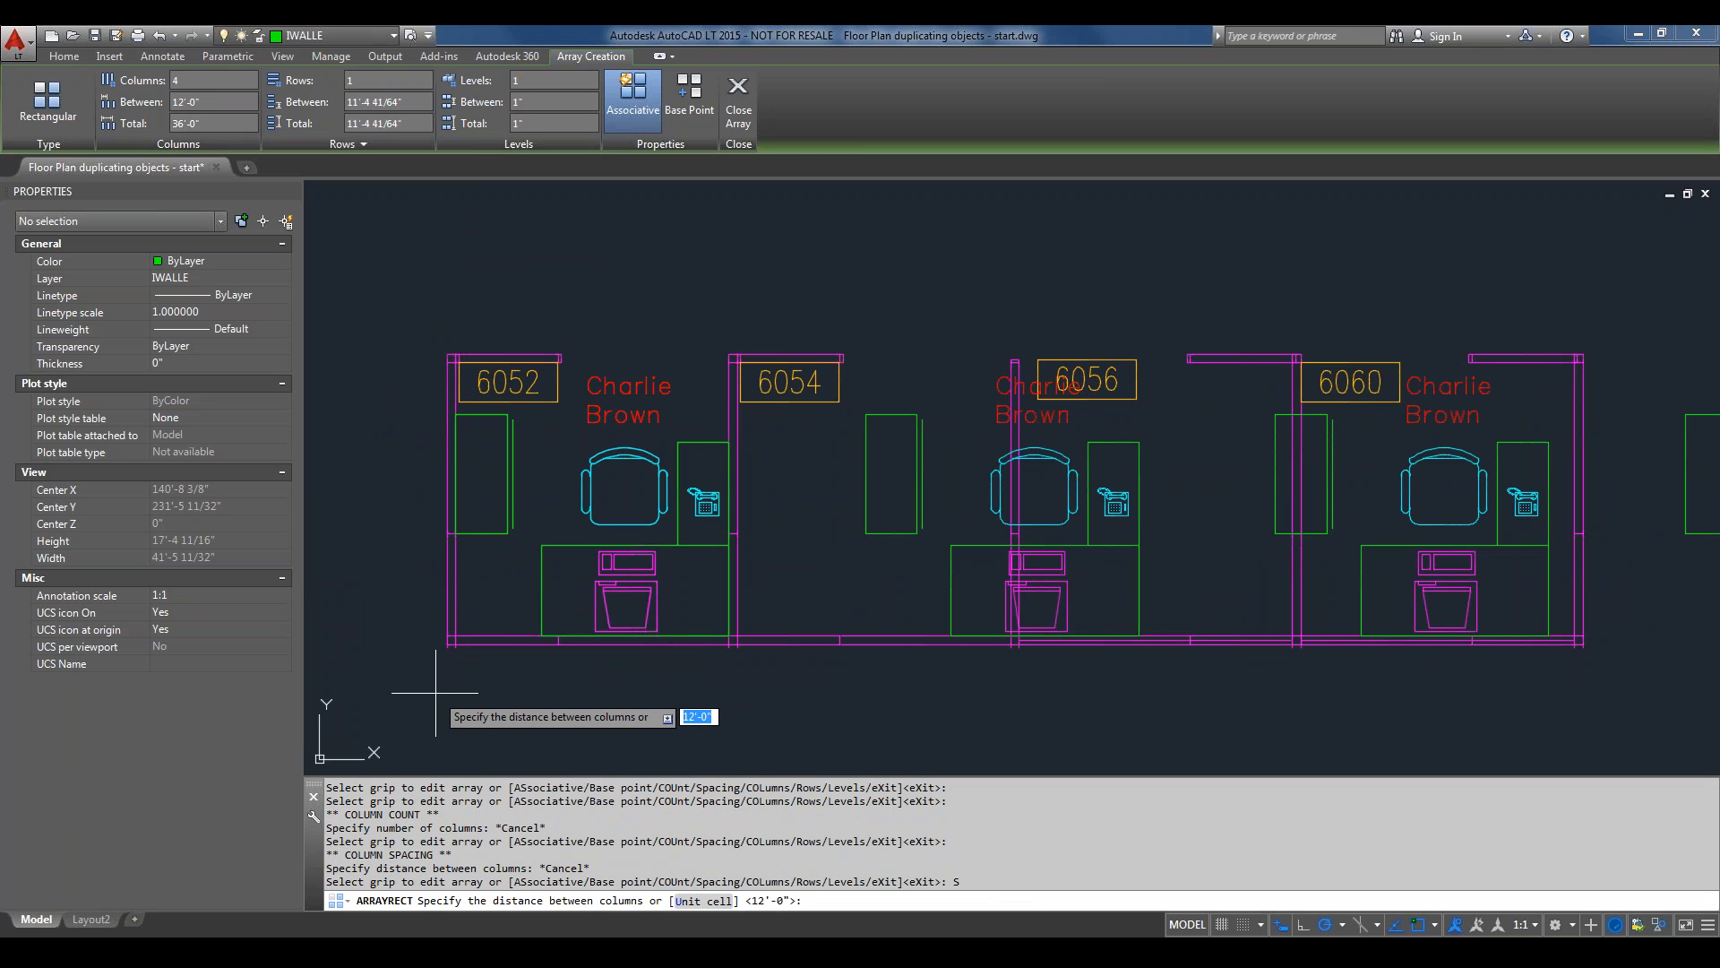
scroll(539, 636, "up", 4)
middle_click_drag(565, 645, 625, 618)
scroll(626, 618, "down", 2)
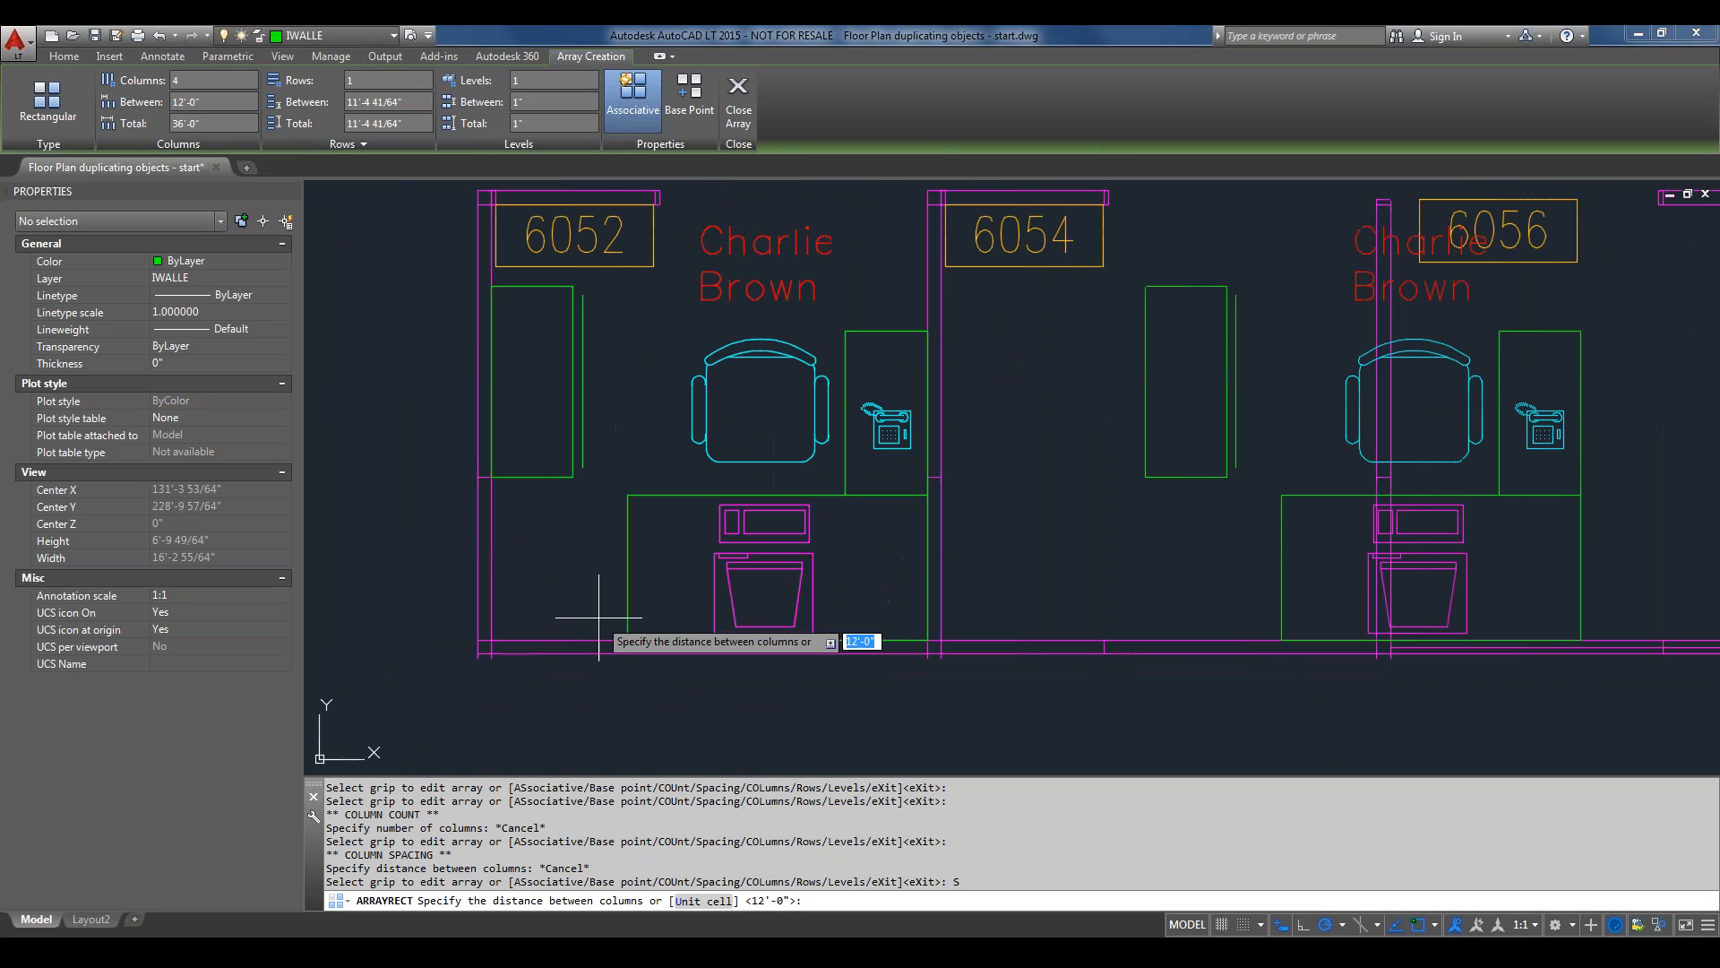
left_click(477, 640)
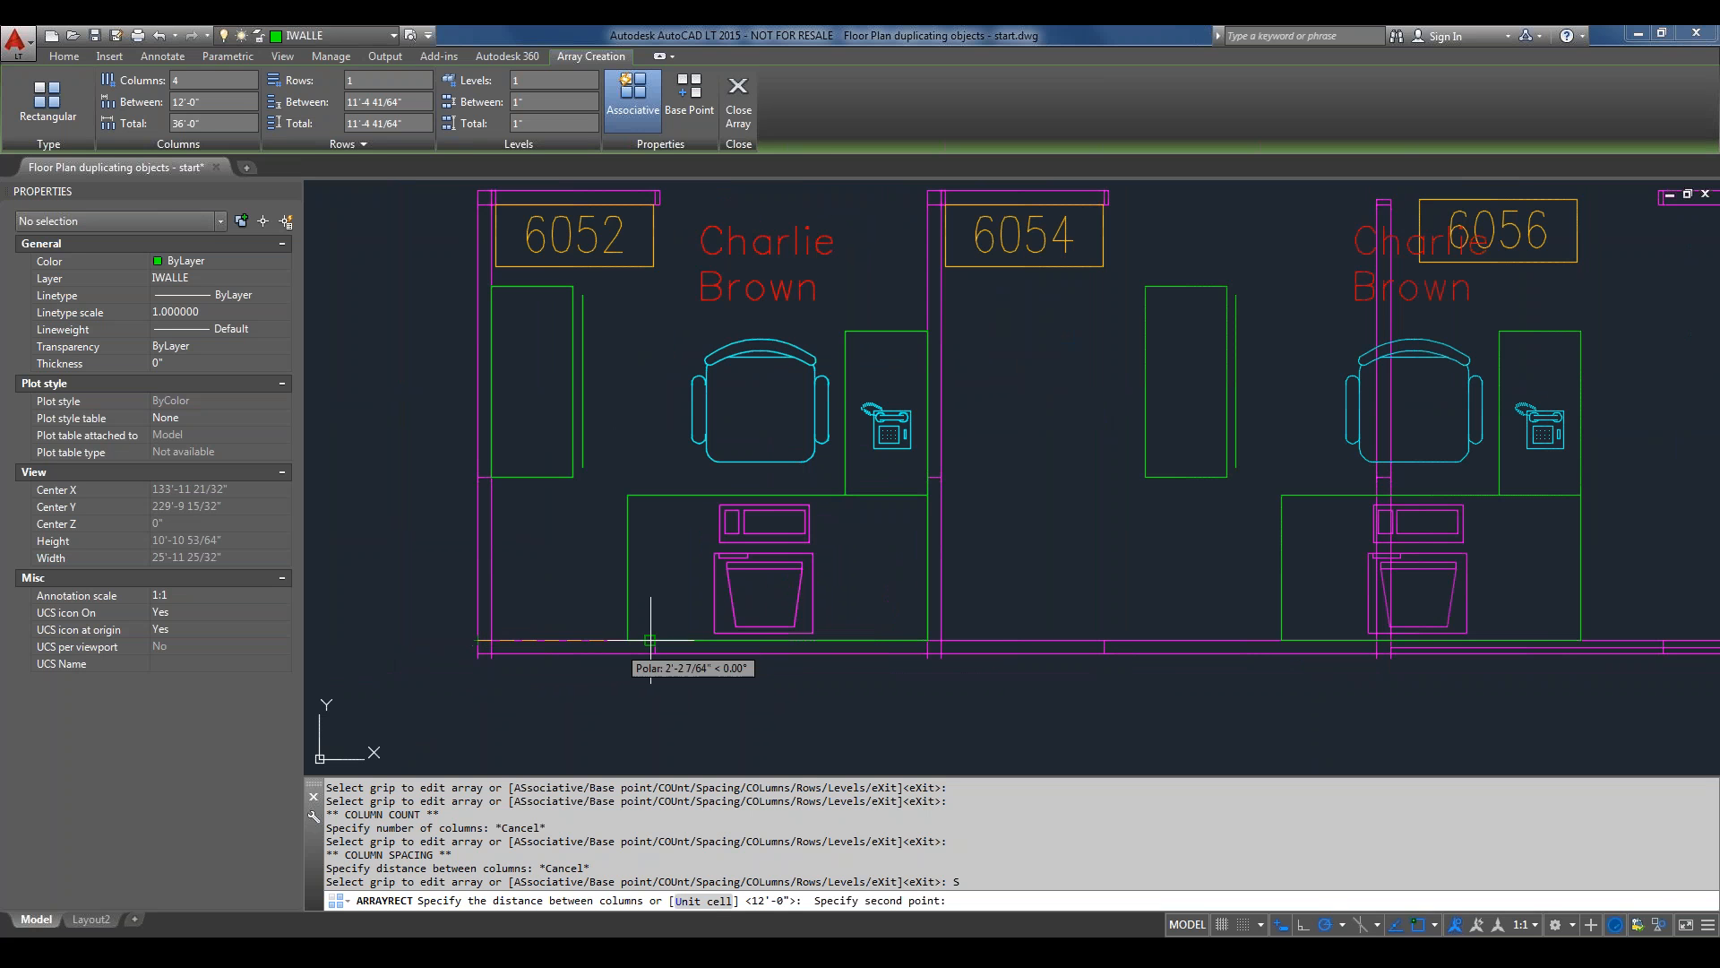
left_click(927, 639)
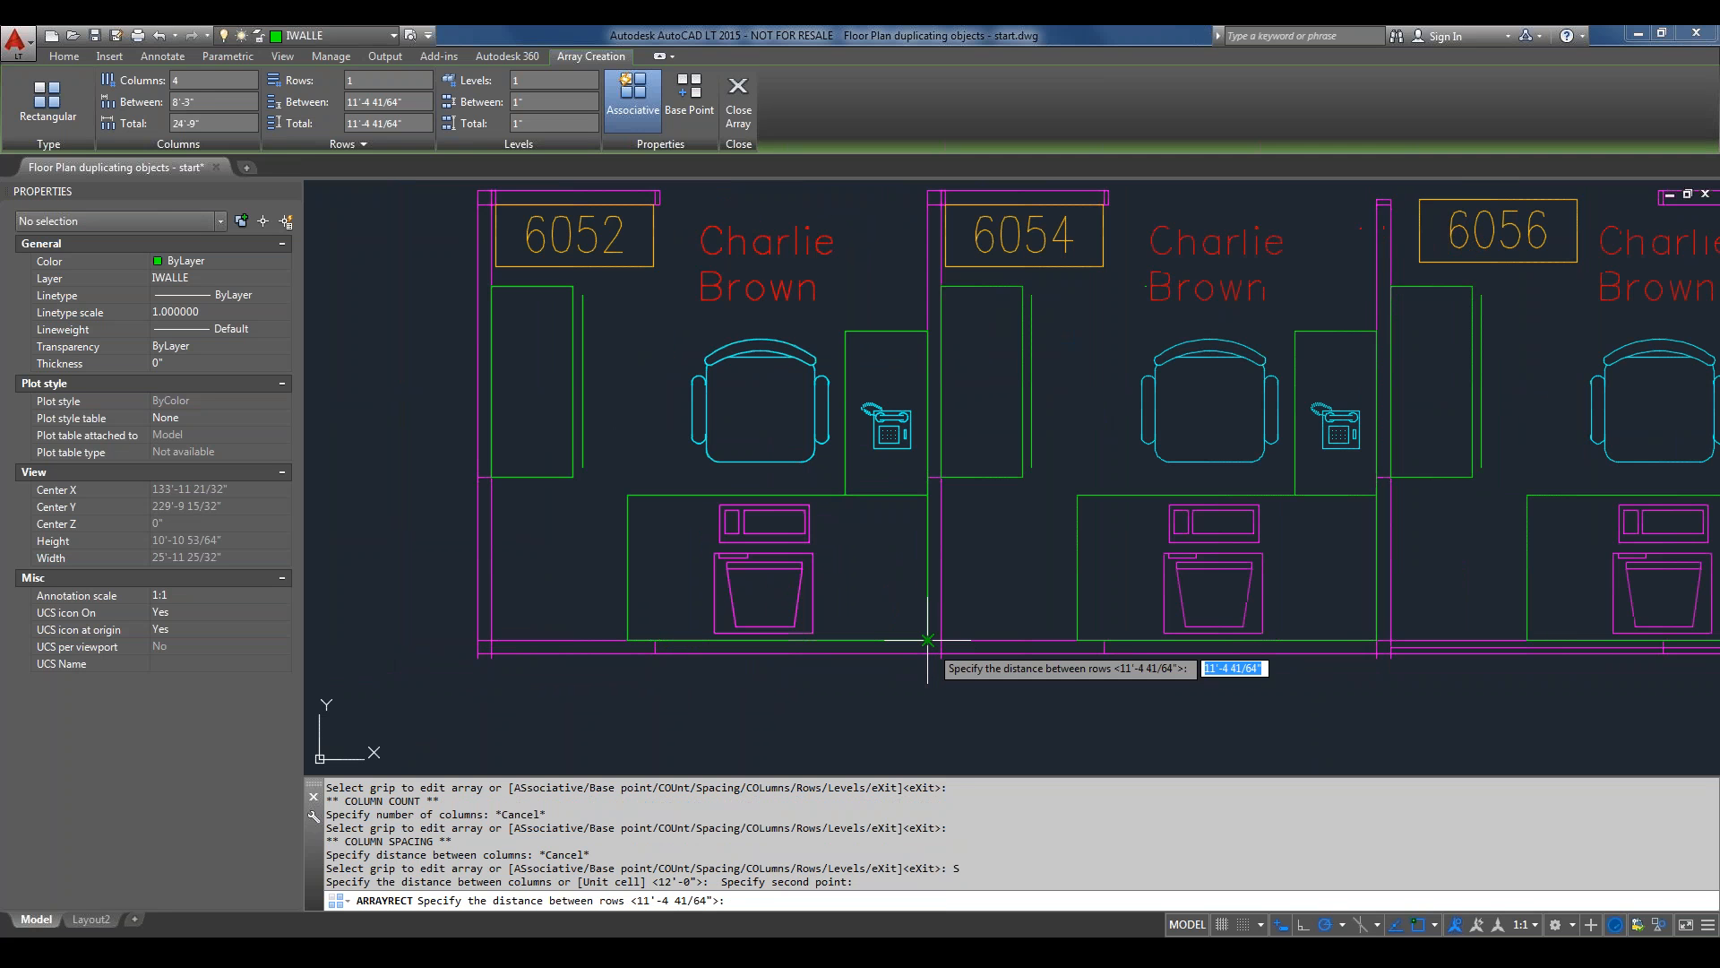
scroll(1092, 603, "down", 2)
middle_click_drag(1092, 603, 826, 563)
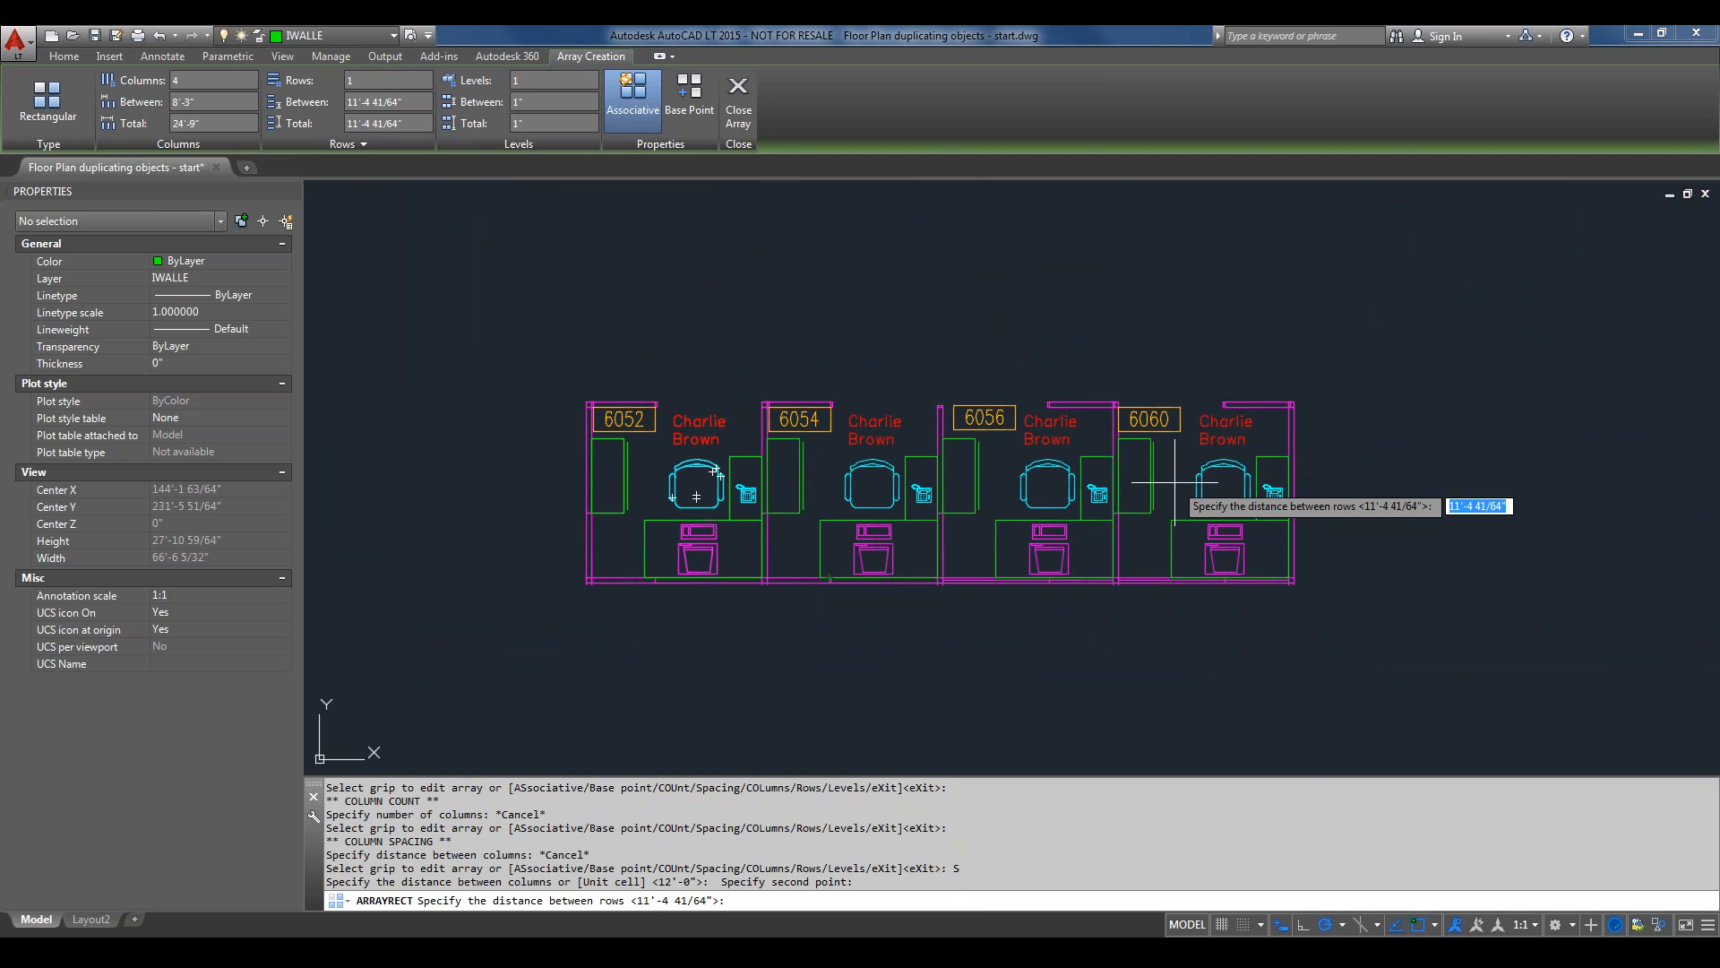
key("Return")
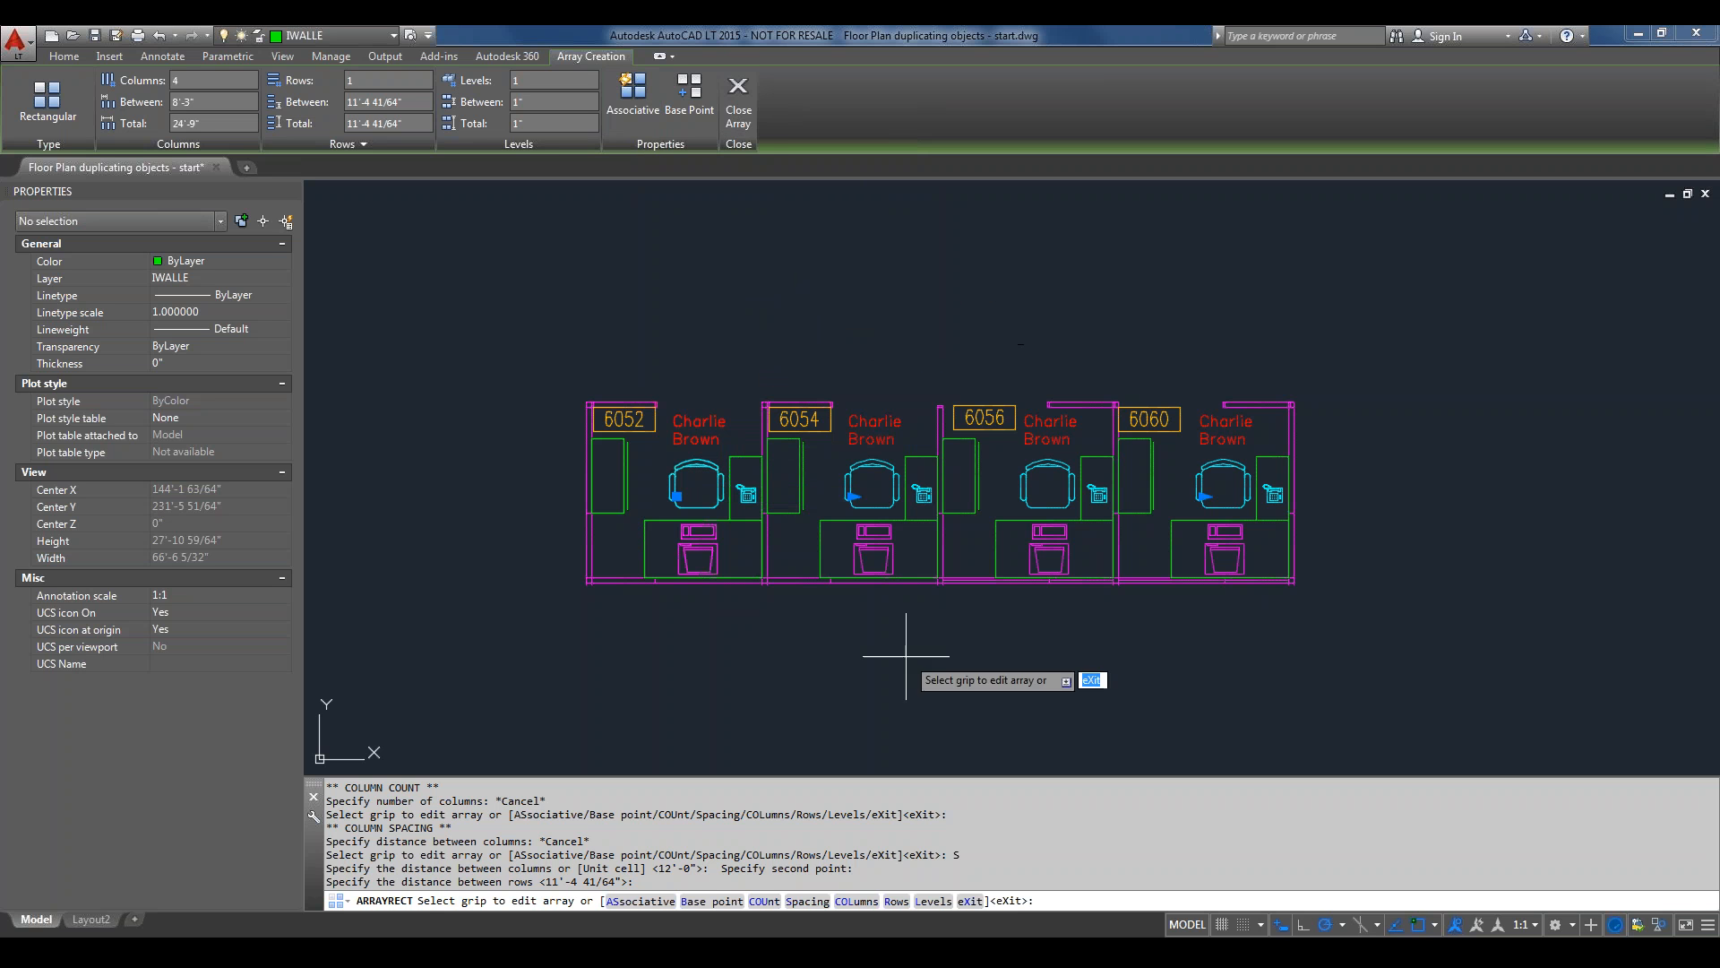
Make the array associative and finish creating it.
left_click(635, 97)
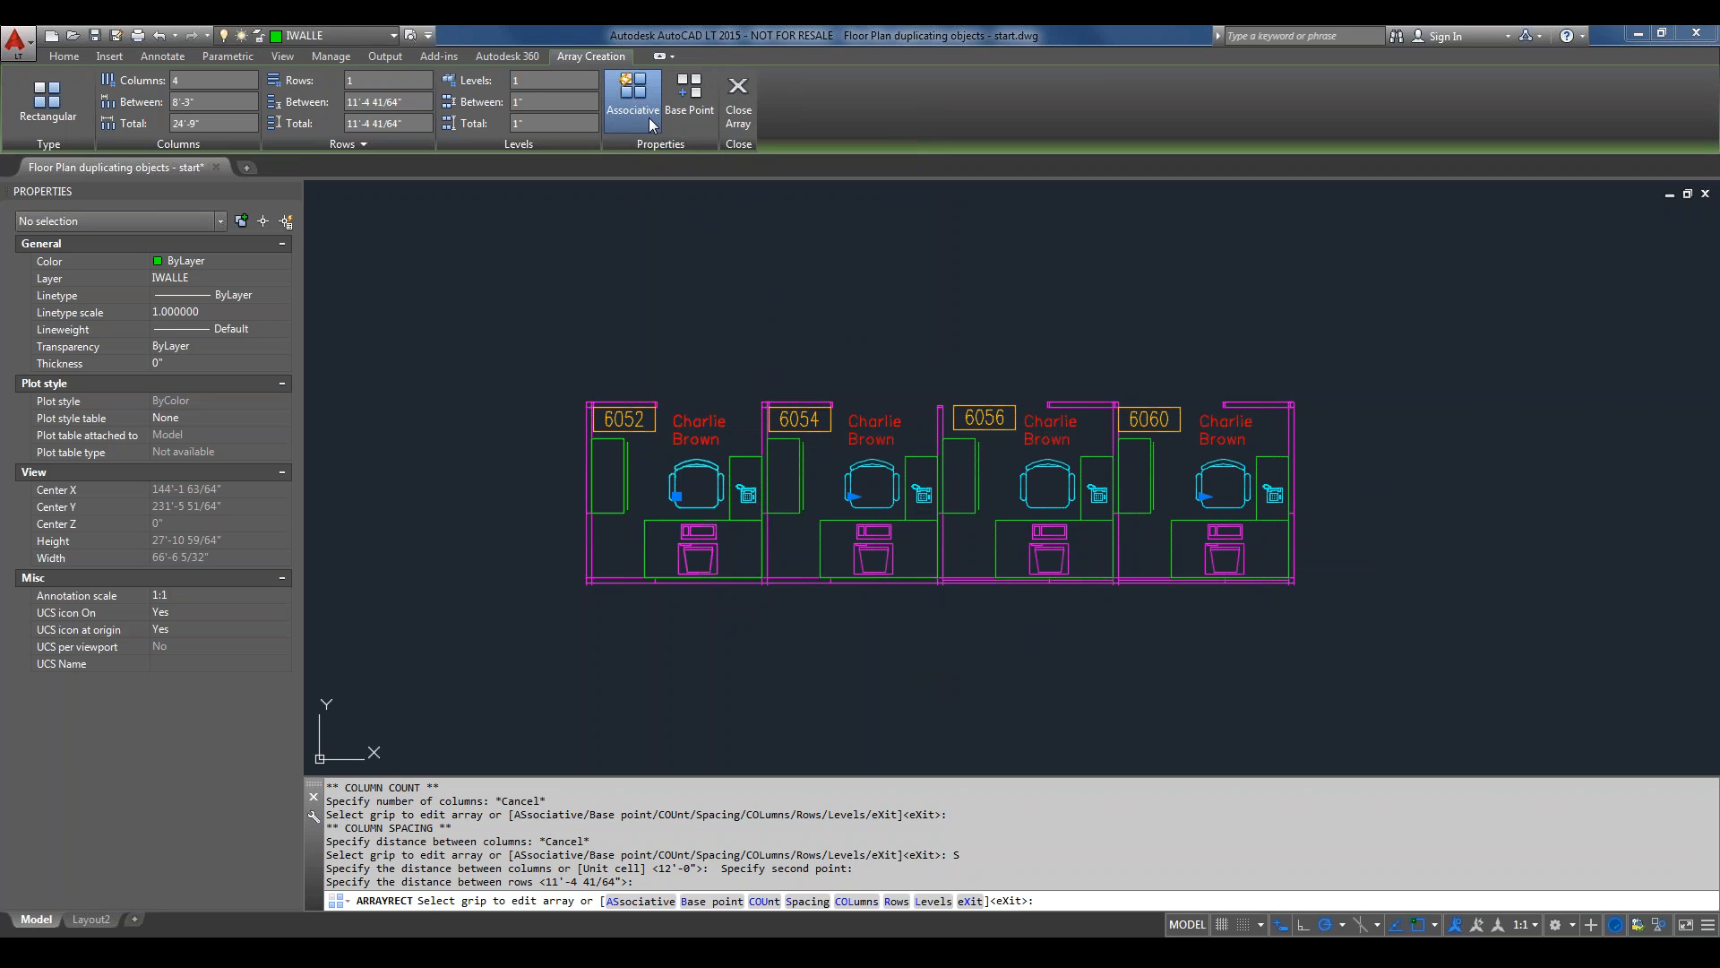
left_click(740, 90)
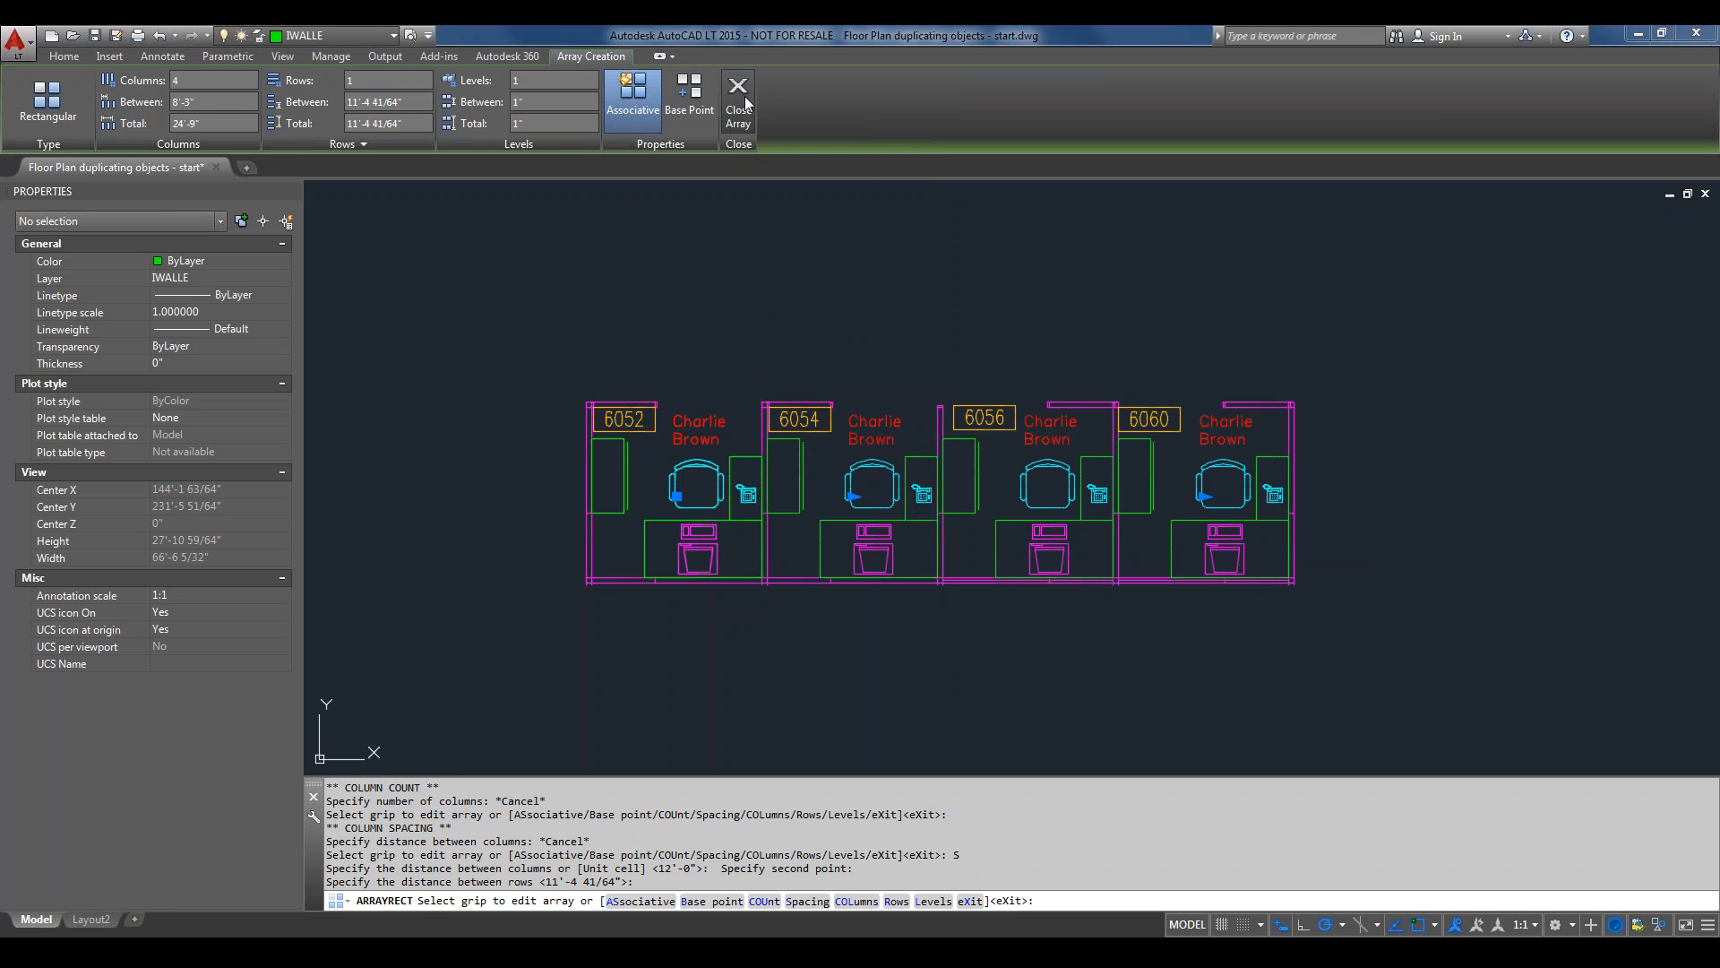
Select the finished array by its items to examine how it behaves as a single object, and deselect it.
left_click(798, 460)
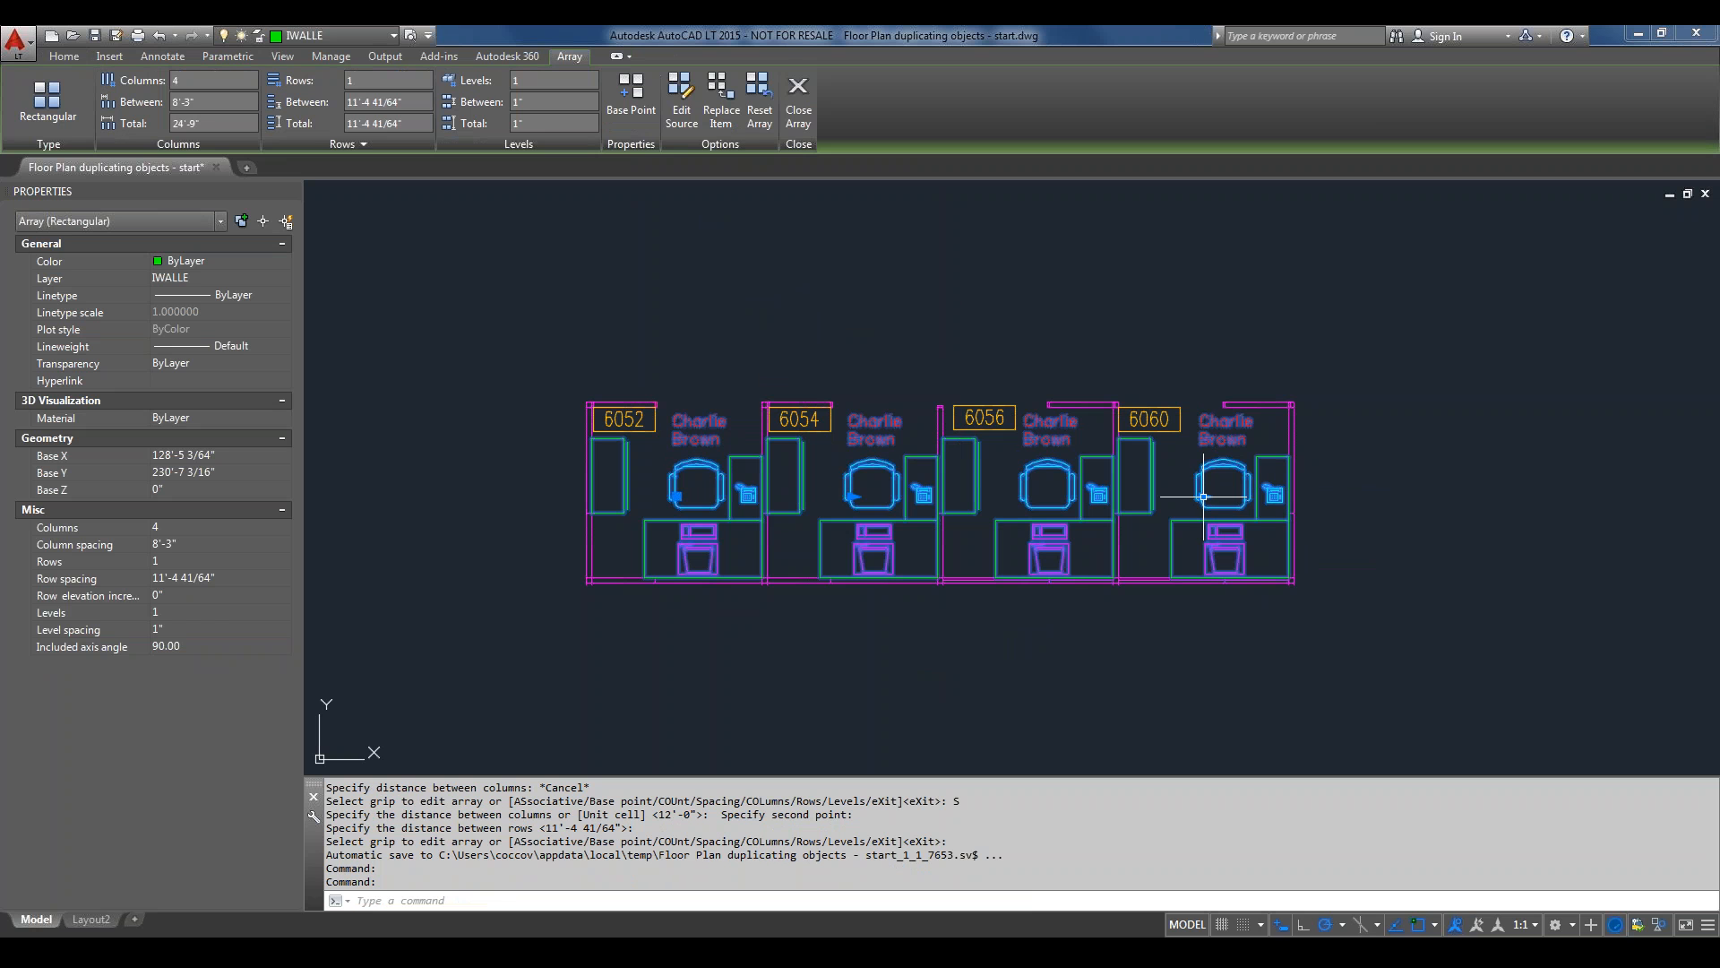
mouse_move(1203, 497)
key("Escape")
left_click(704, 423)
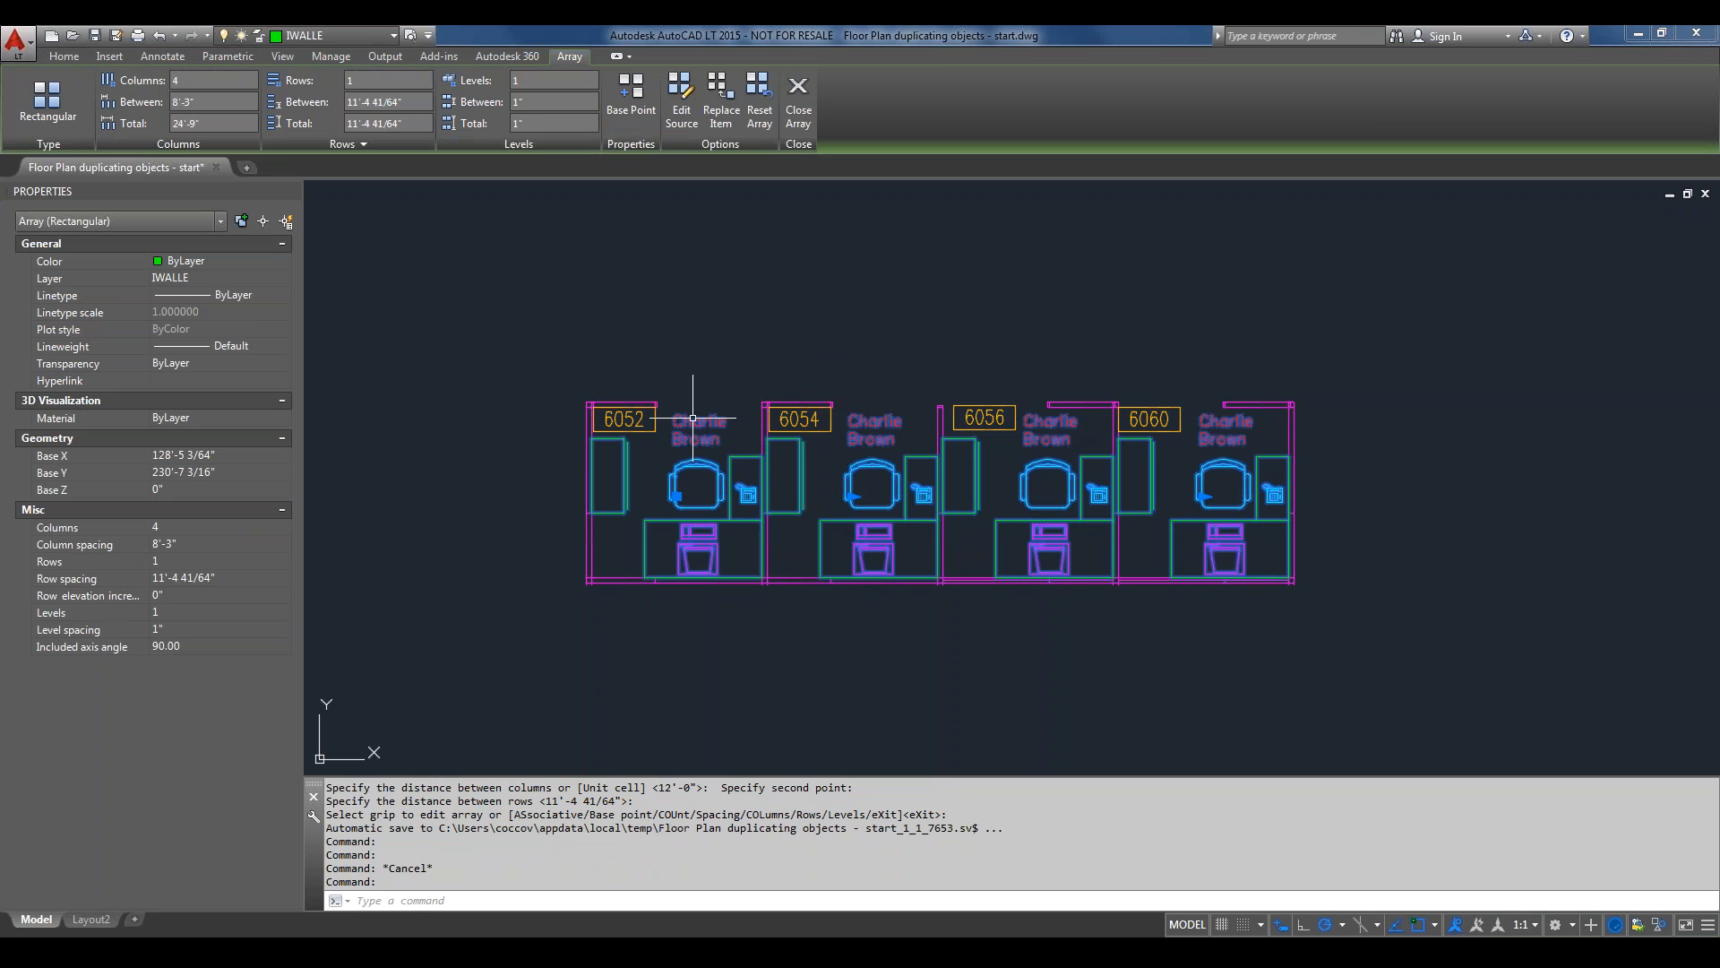
key("Escape")
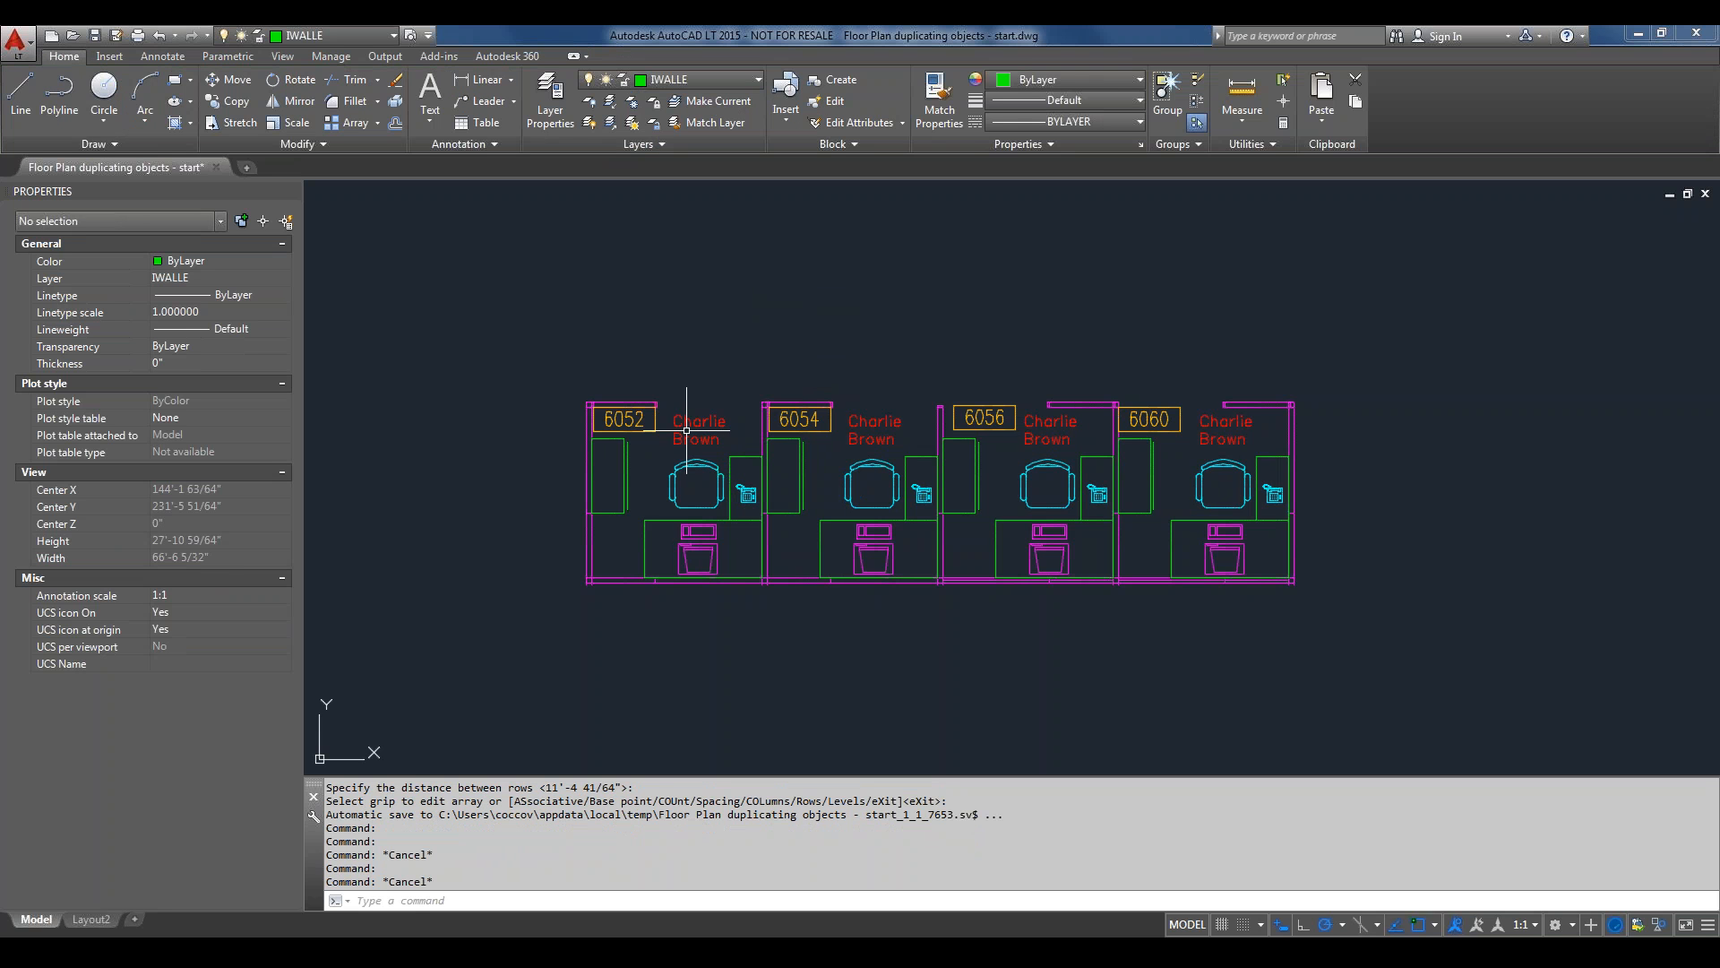
mouse_move(711, 423)
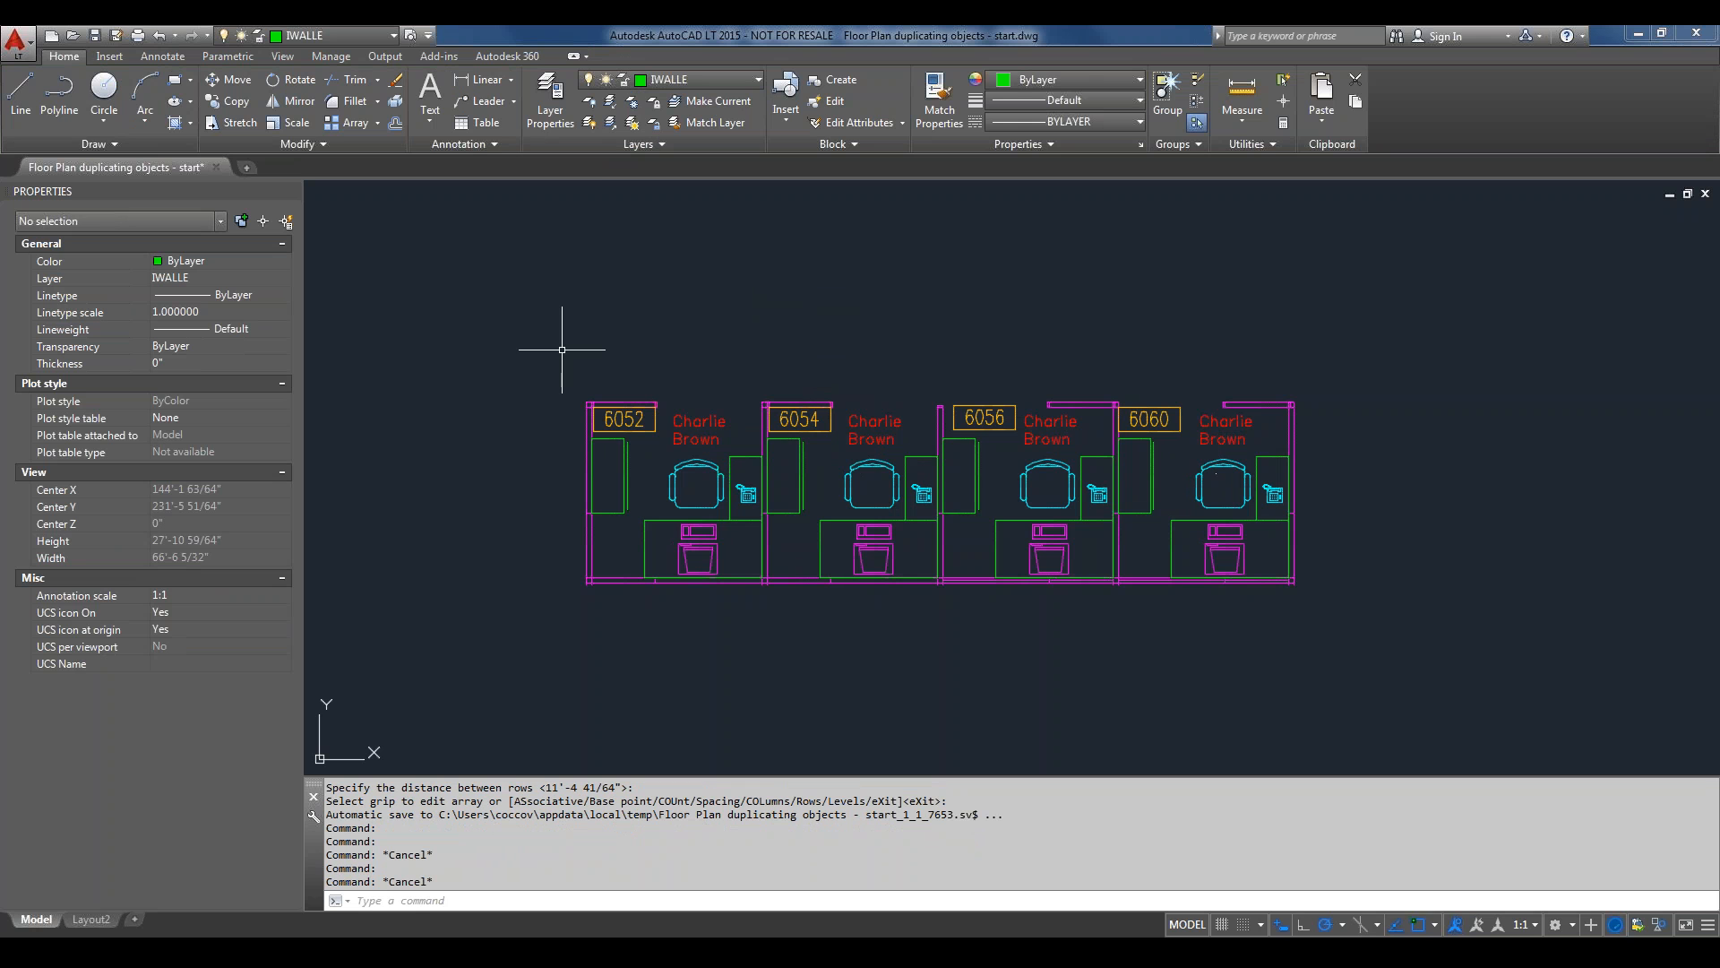
Open the array's source objects for editing, choosing the item in cubicle 6052.
left_click(698, 421)
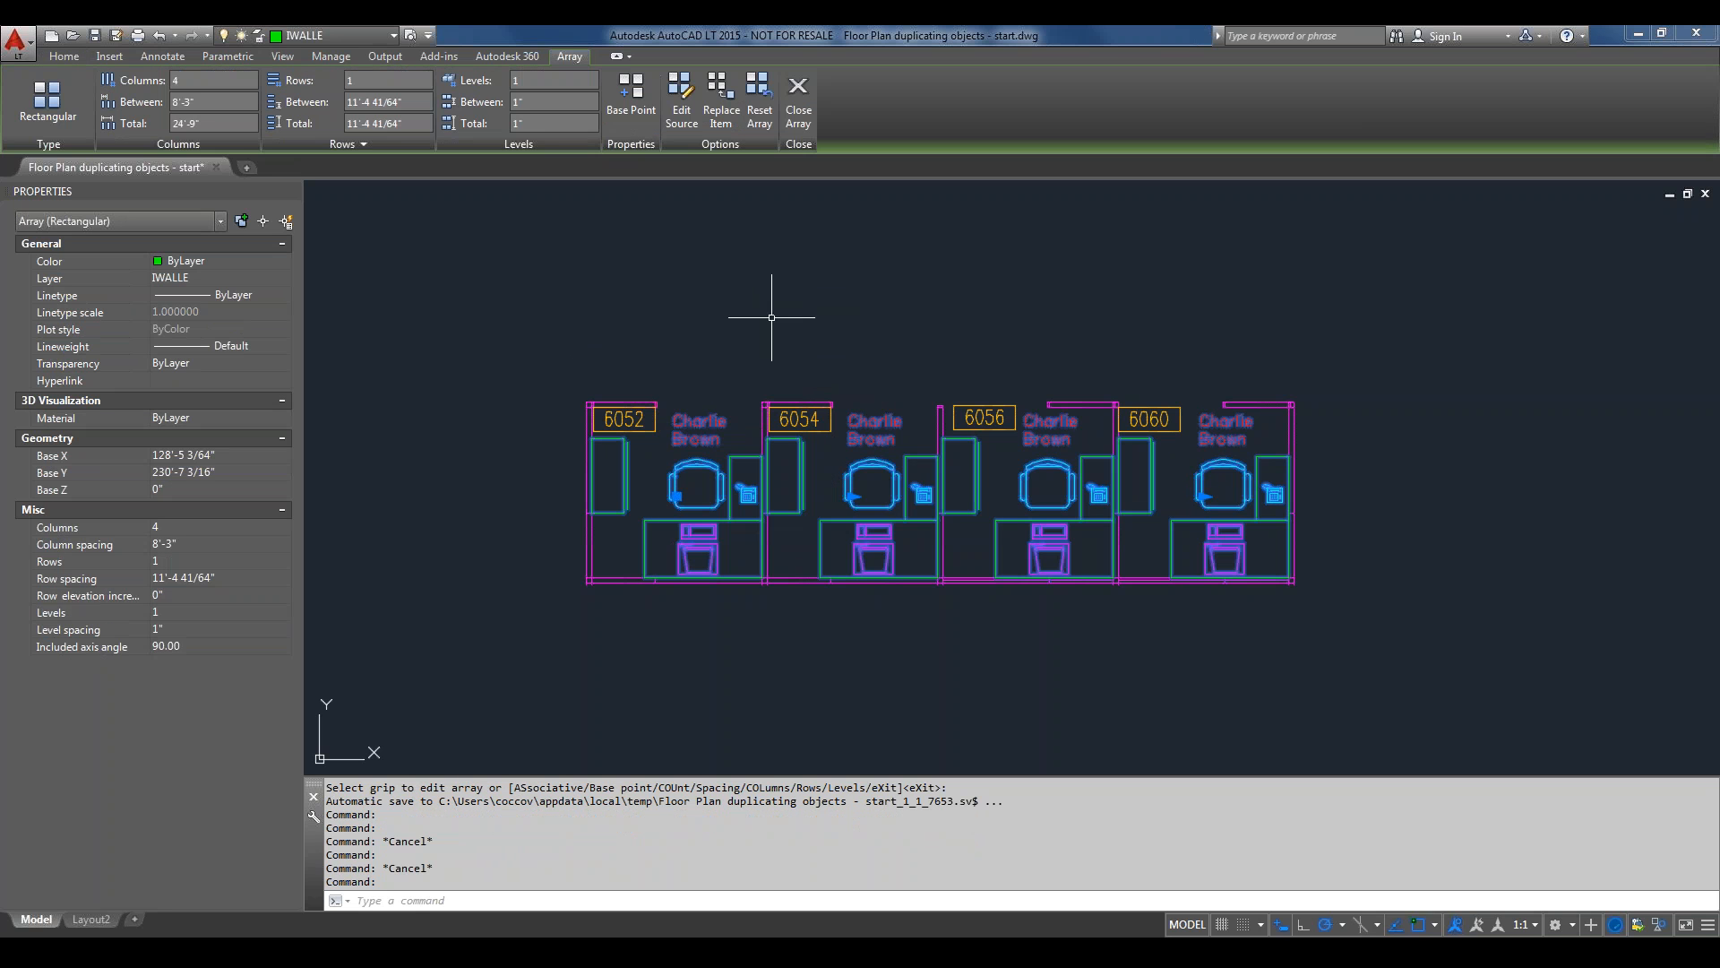
left_click(692, 94)
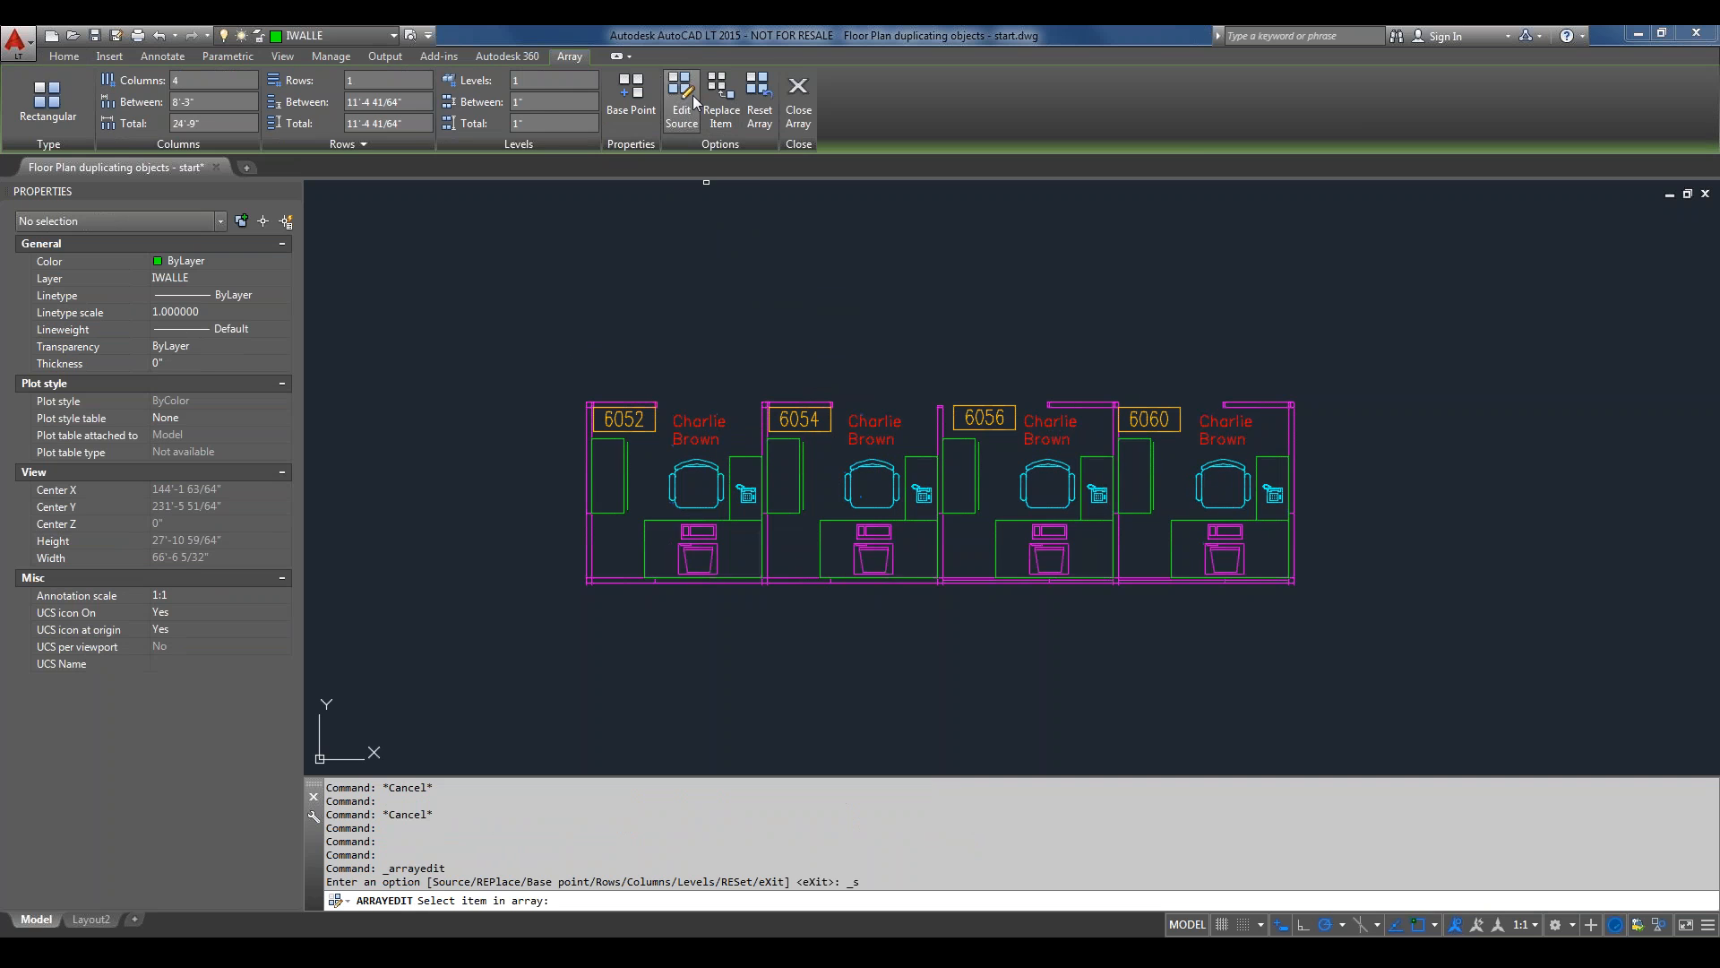
left_click(712, 420)
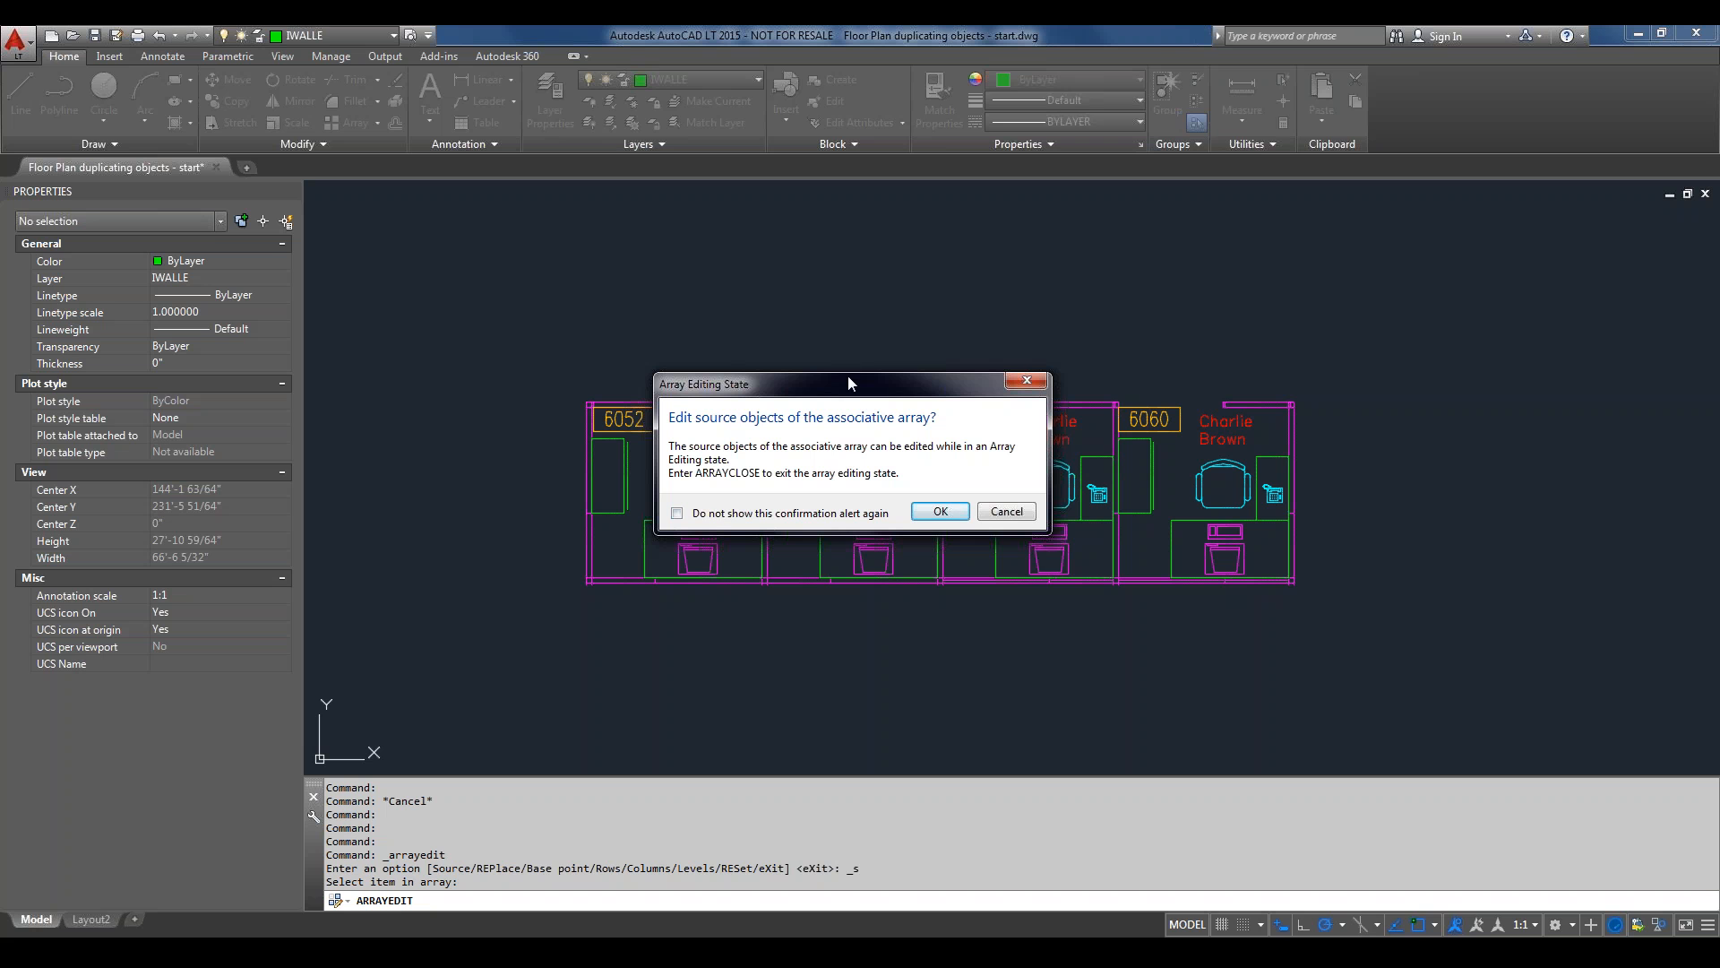
left_click(941, 511)
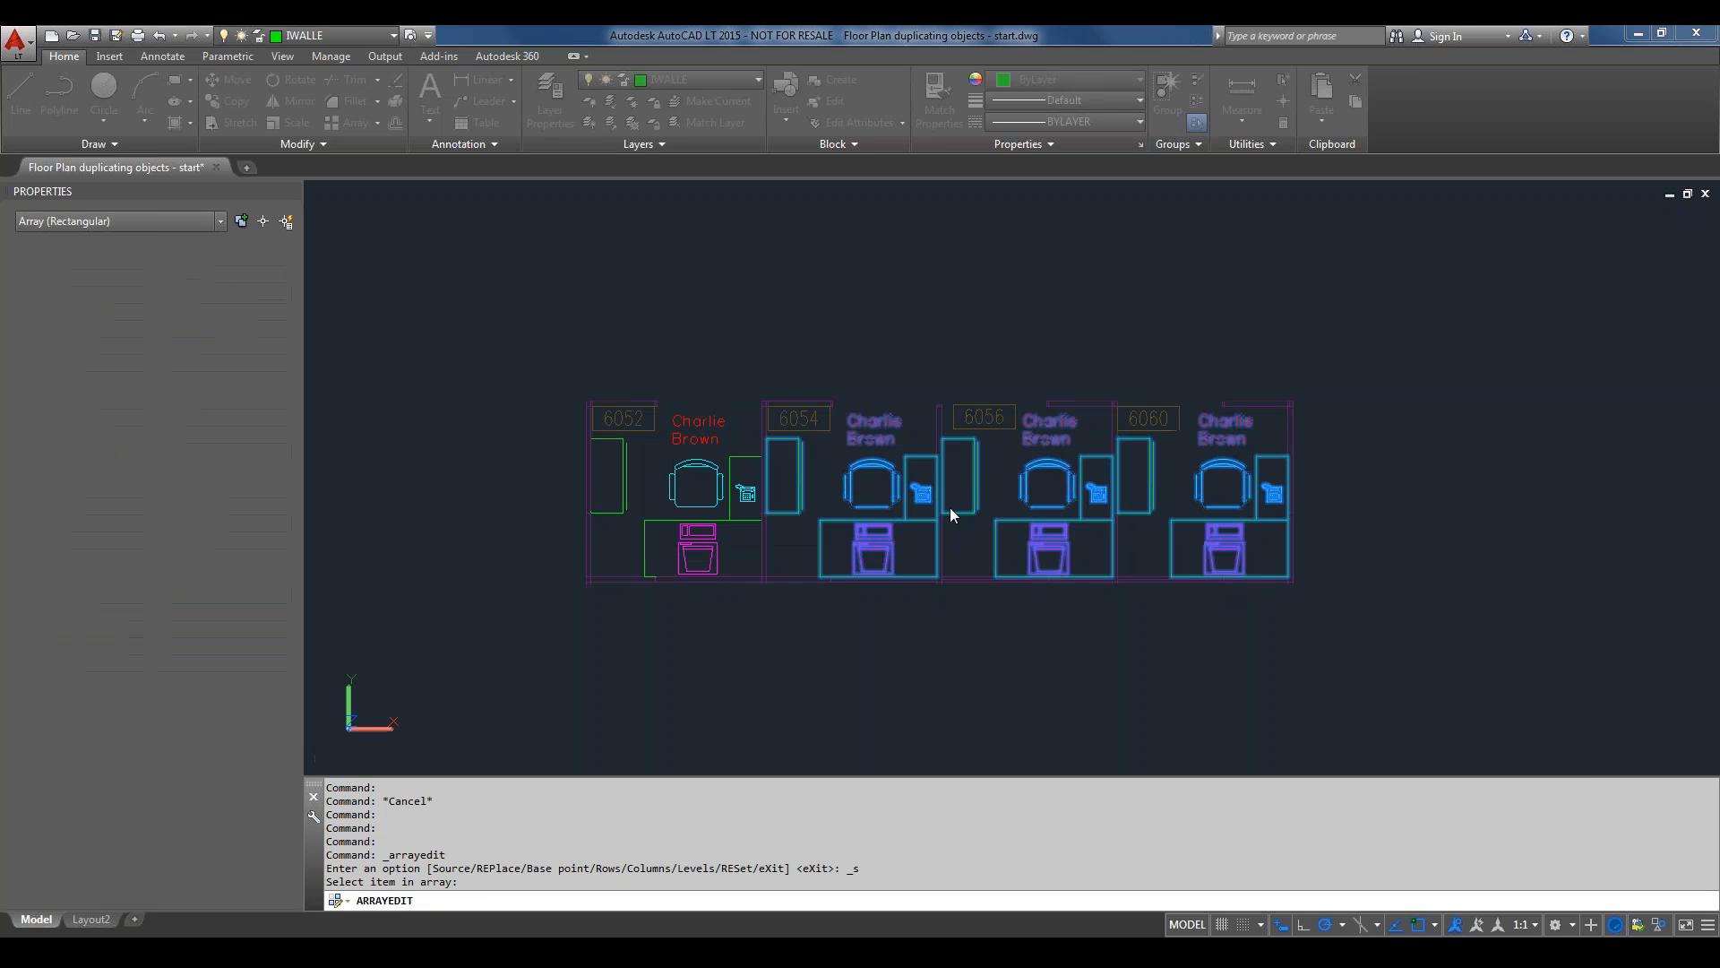
Erase the occupant name from the array's source objects, and end array editing with ARRAYCLOSE, saving the changes.
left_click(695, 430)
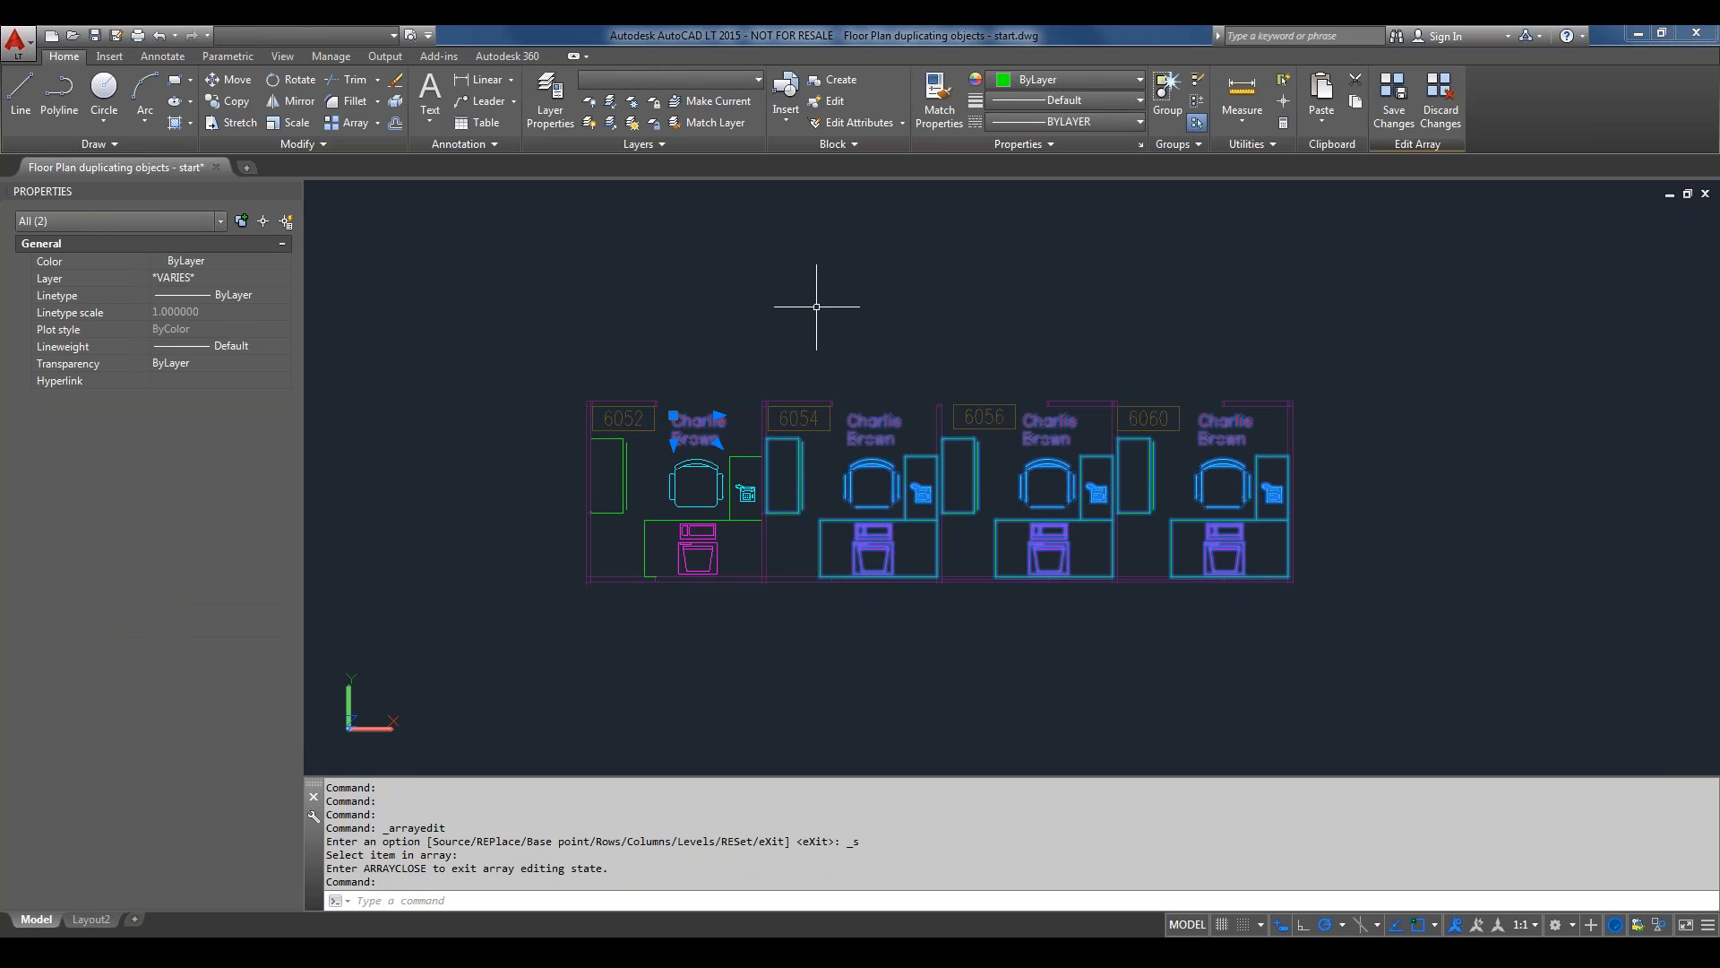
left_click(395, 81)
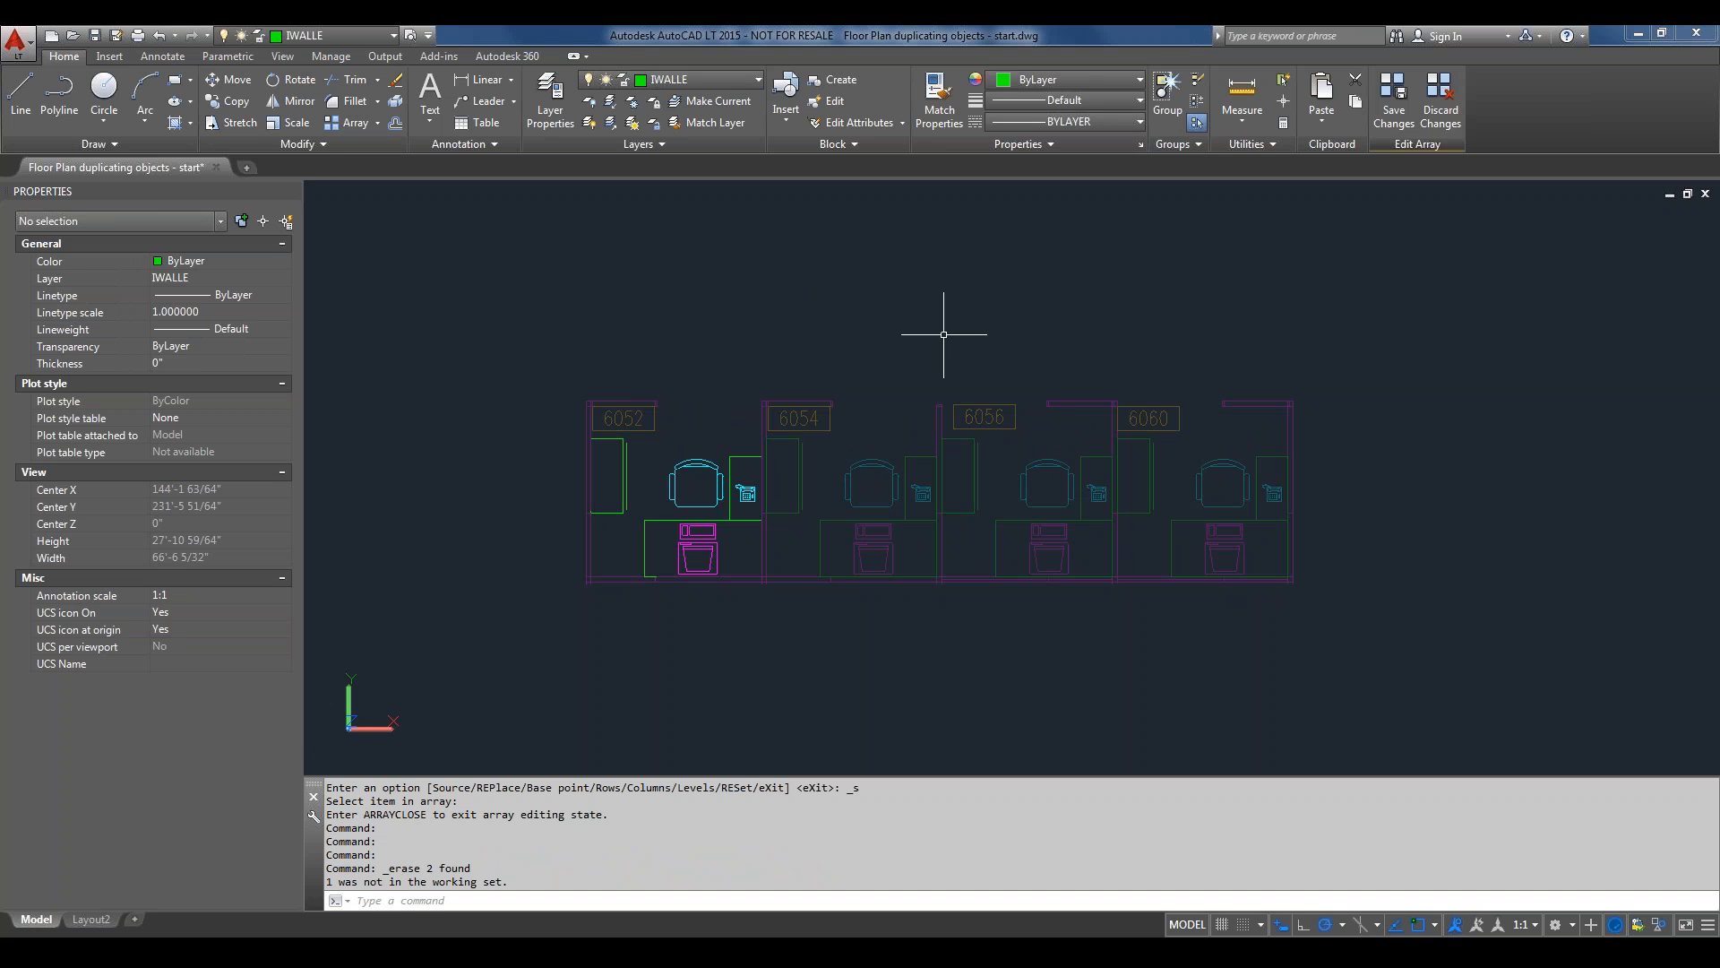
type("arra")
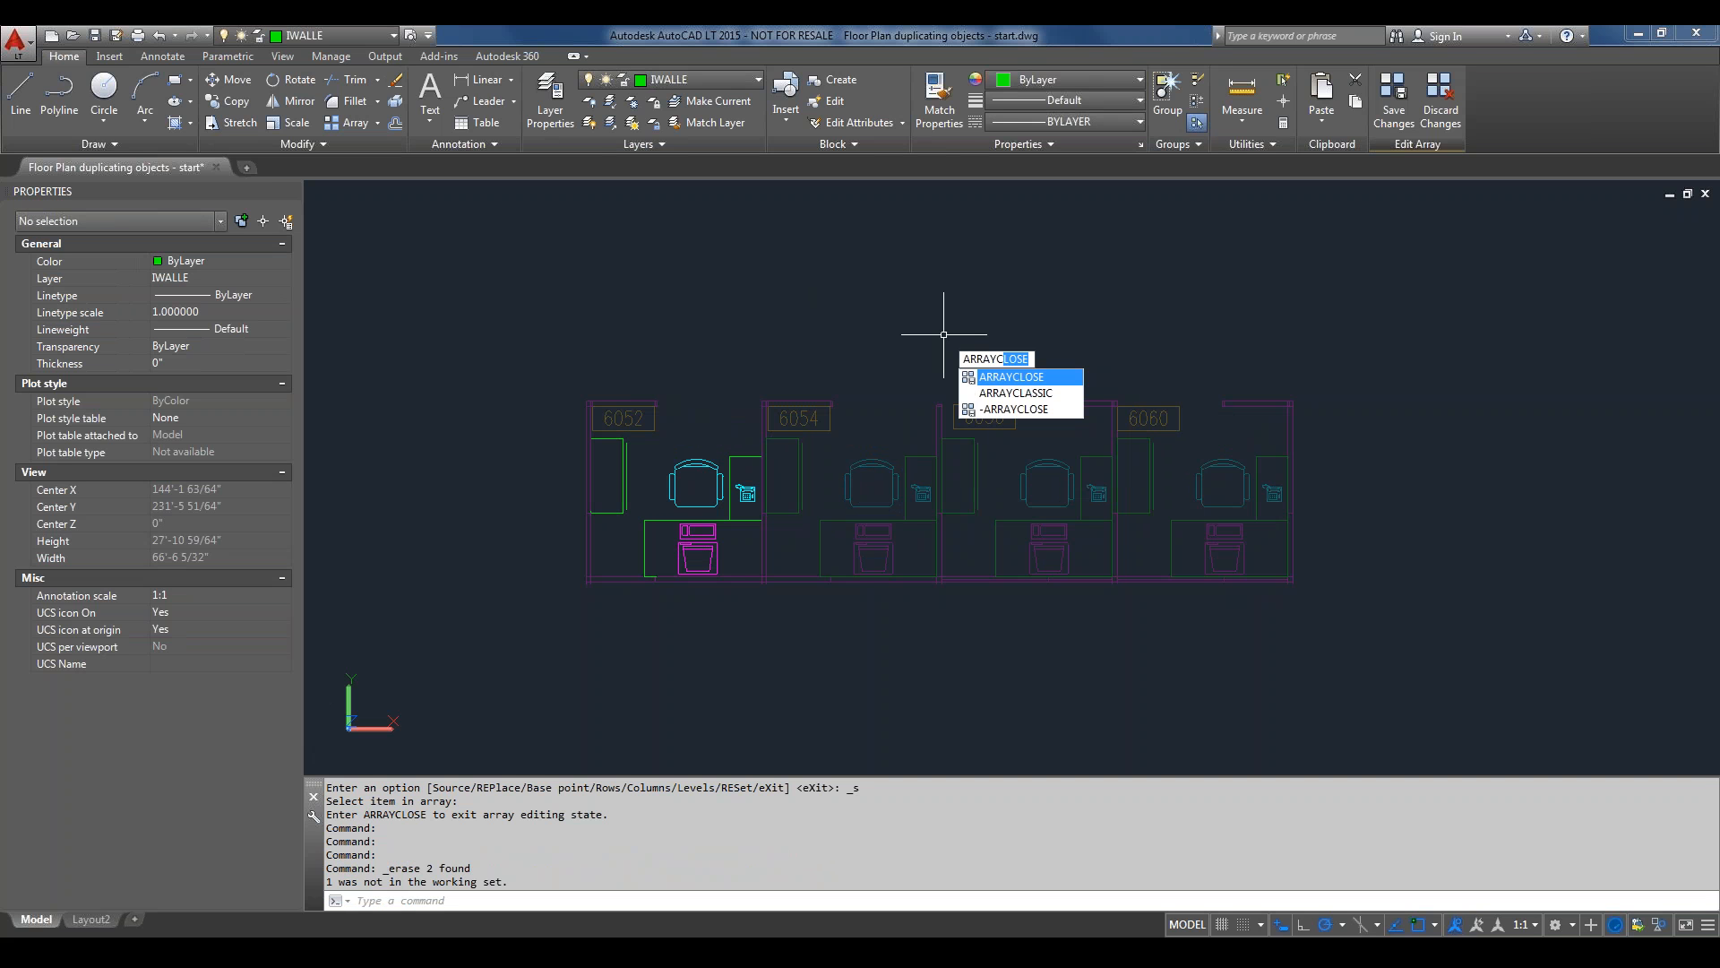
left_click(1012, 378)
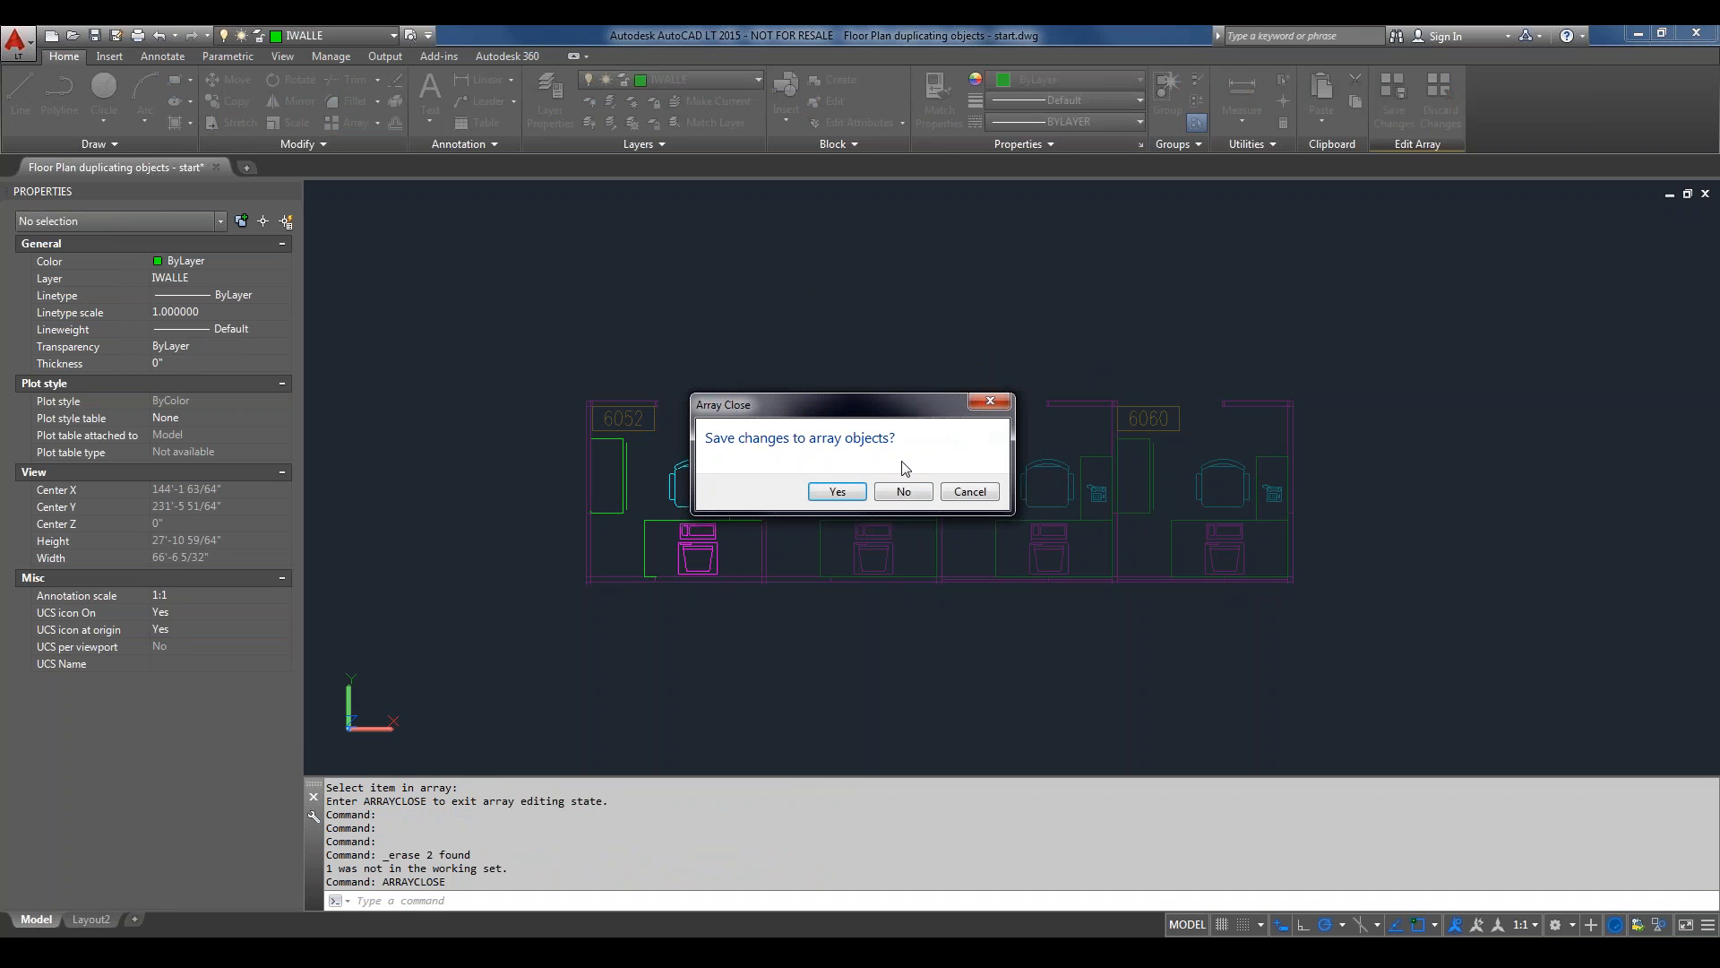
left_click(837, 492)
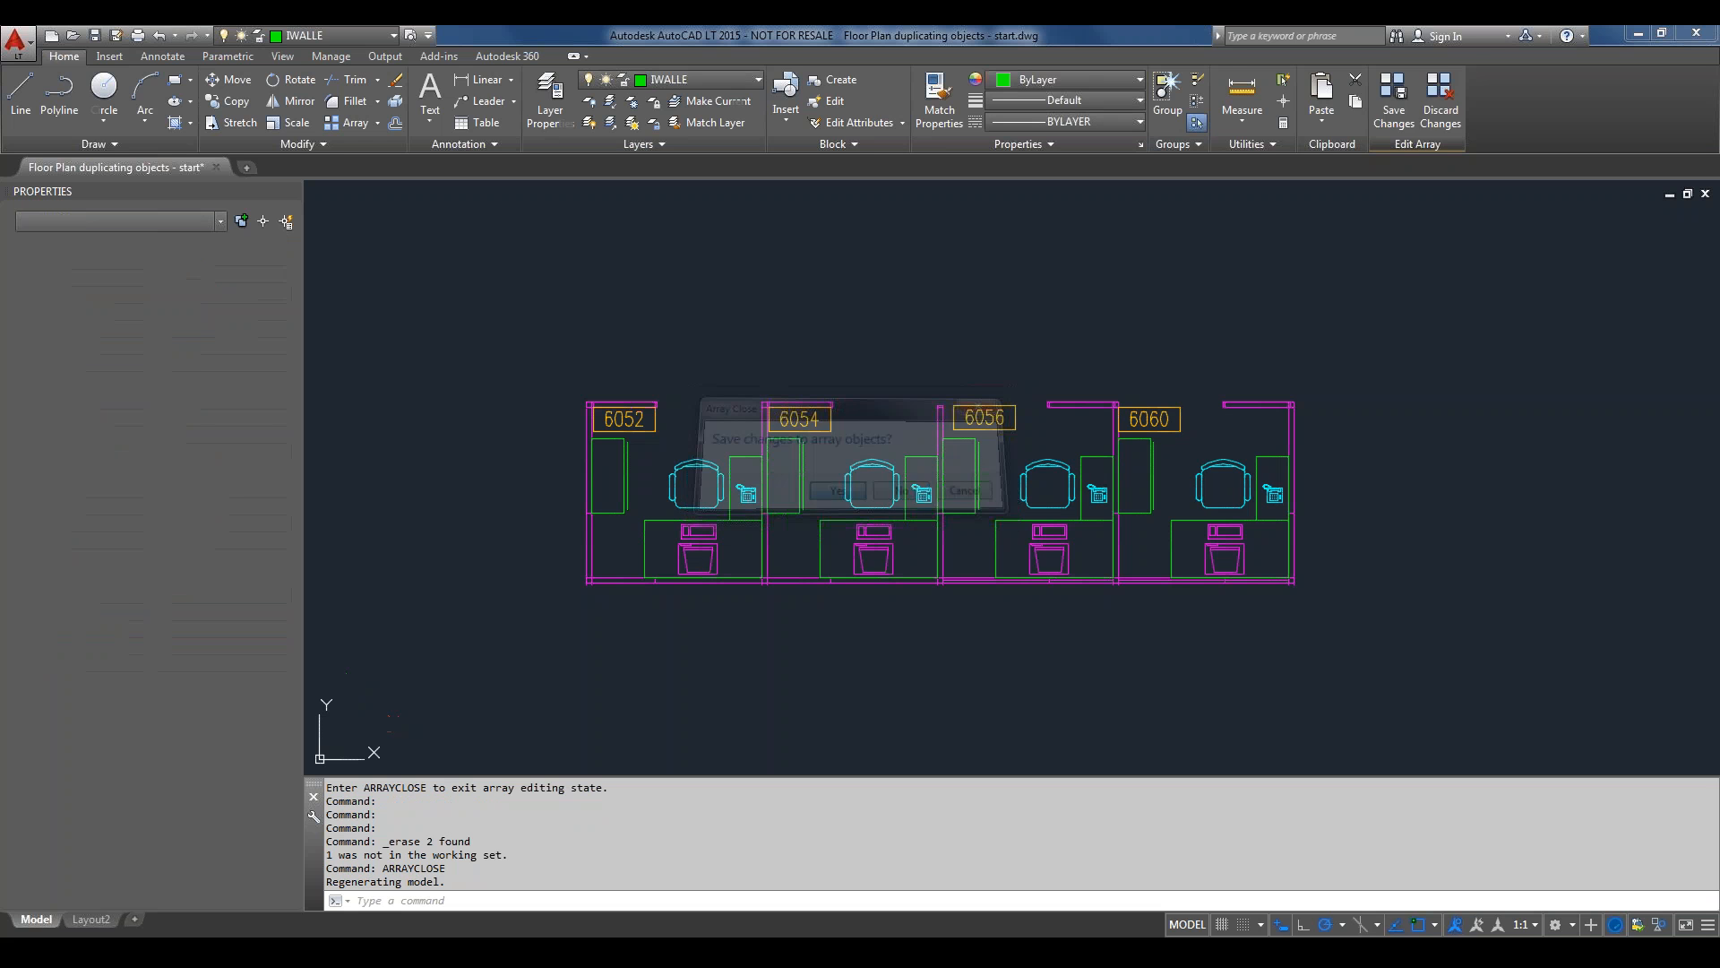
Reopen the array's source objects for editing from cubicle 6052's item, and leave the editing state by discarding changes.
left_click(807, 414)
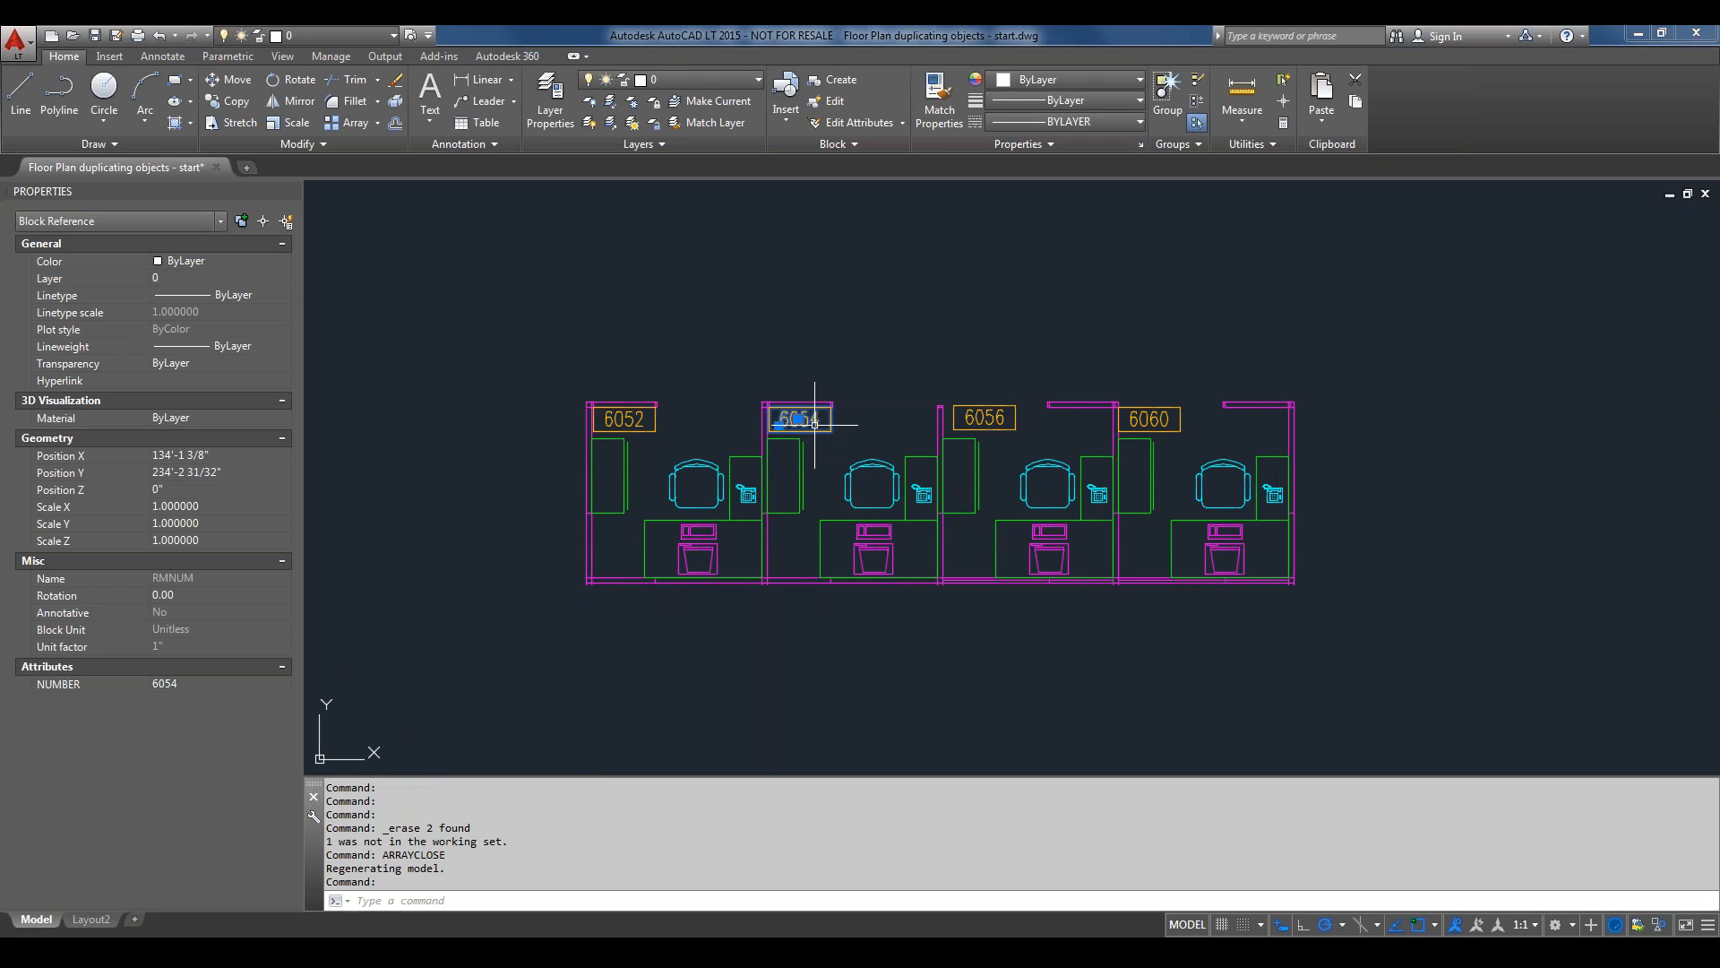
key("Escape")
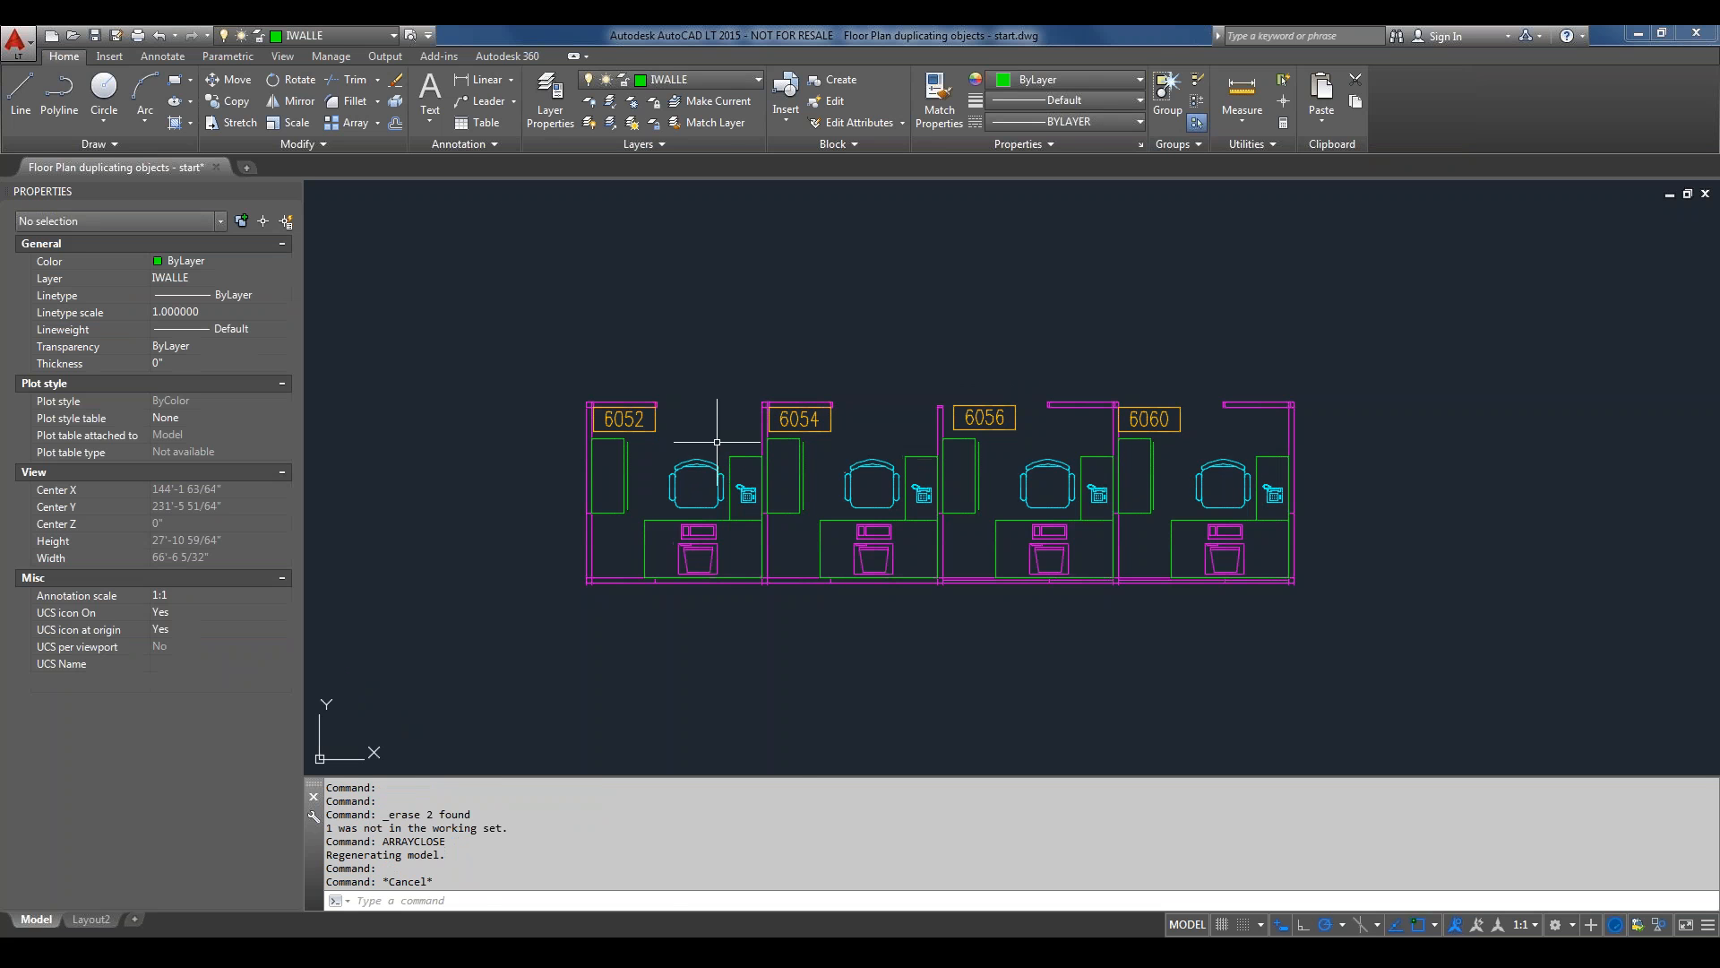
left_click(719, 460)
left_click(709, 466)
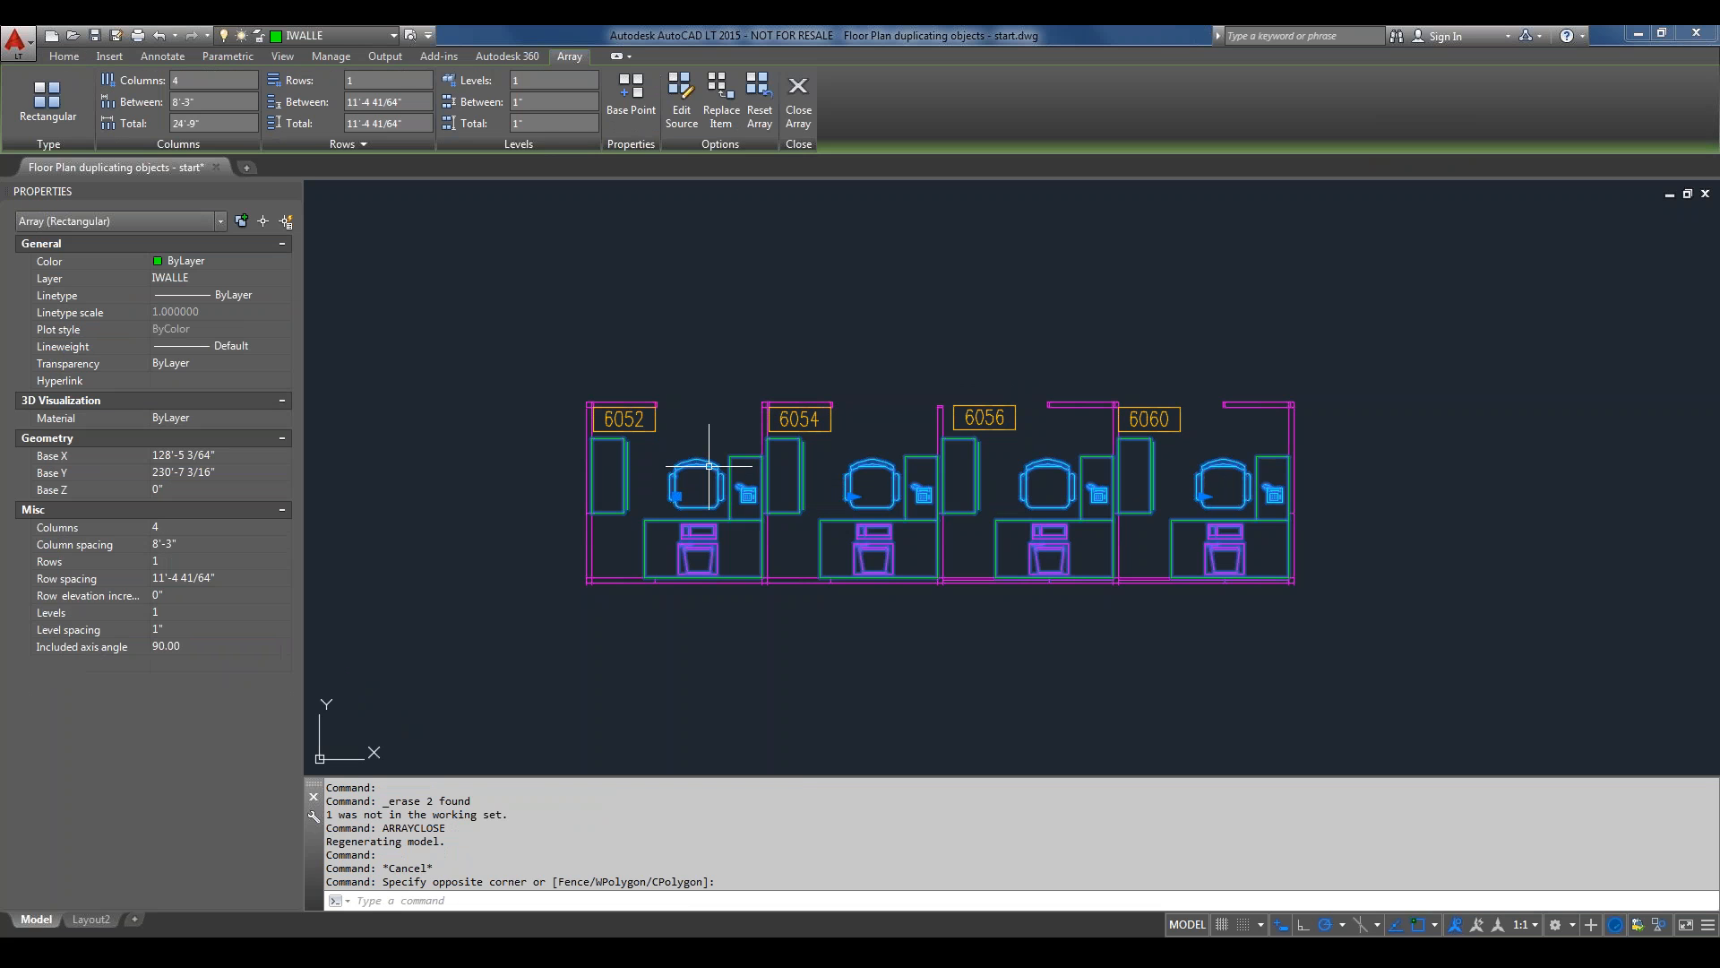
left_click(681, 122)
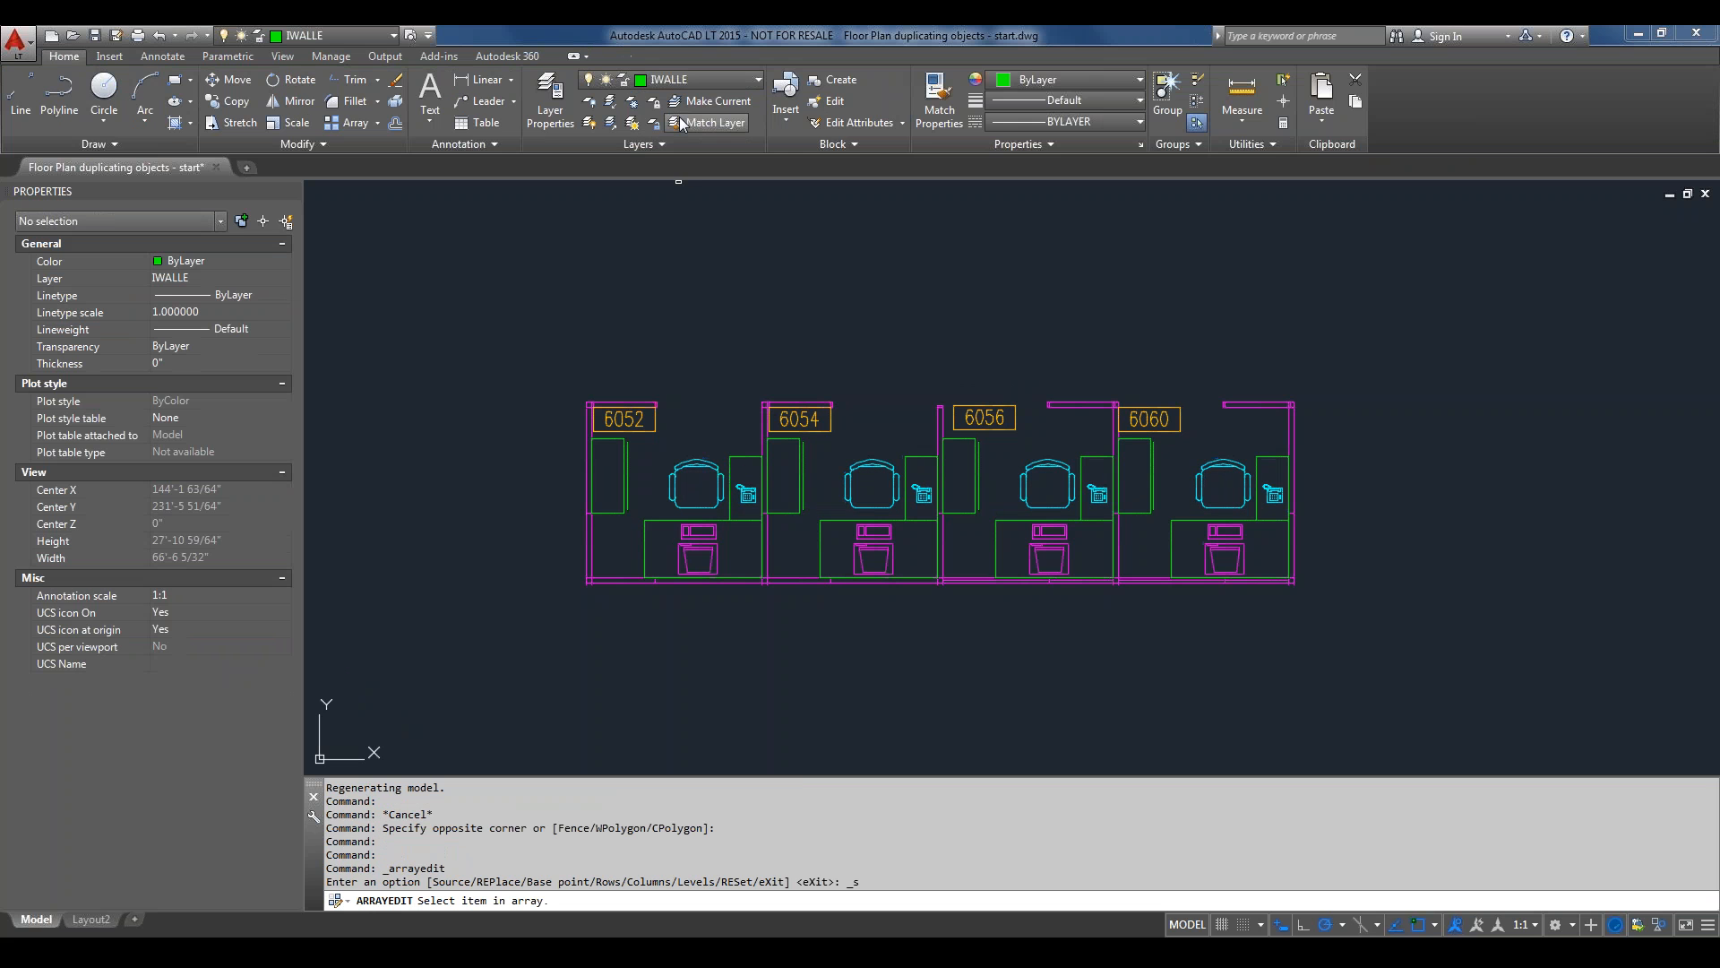
left_click(685, 468)
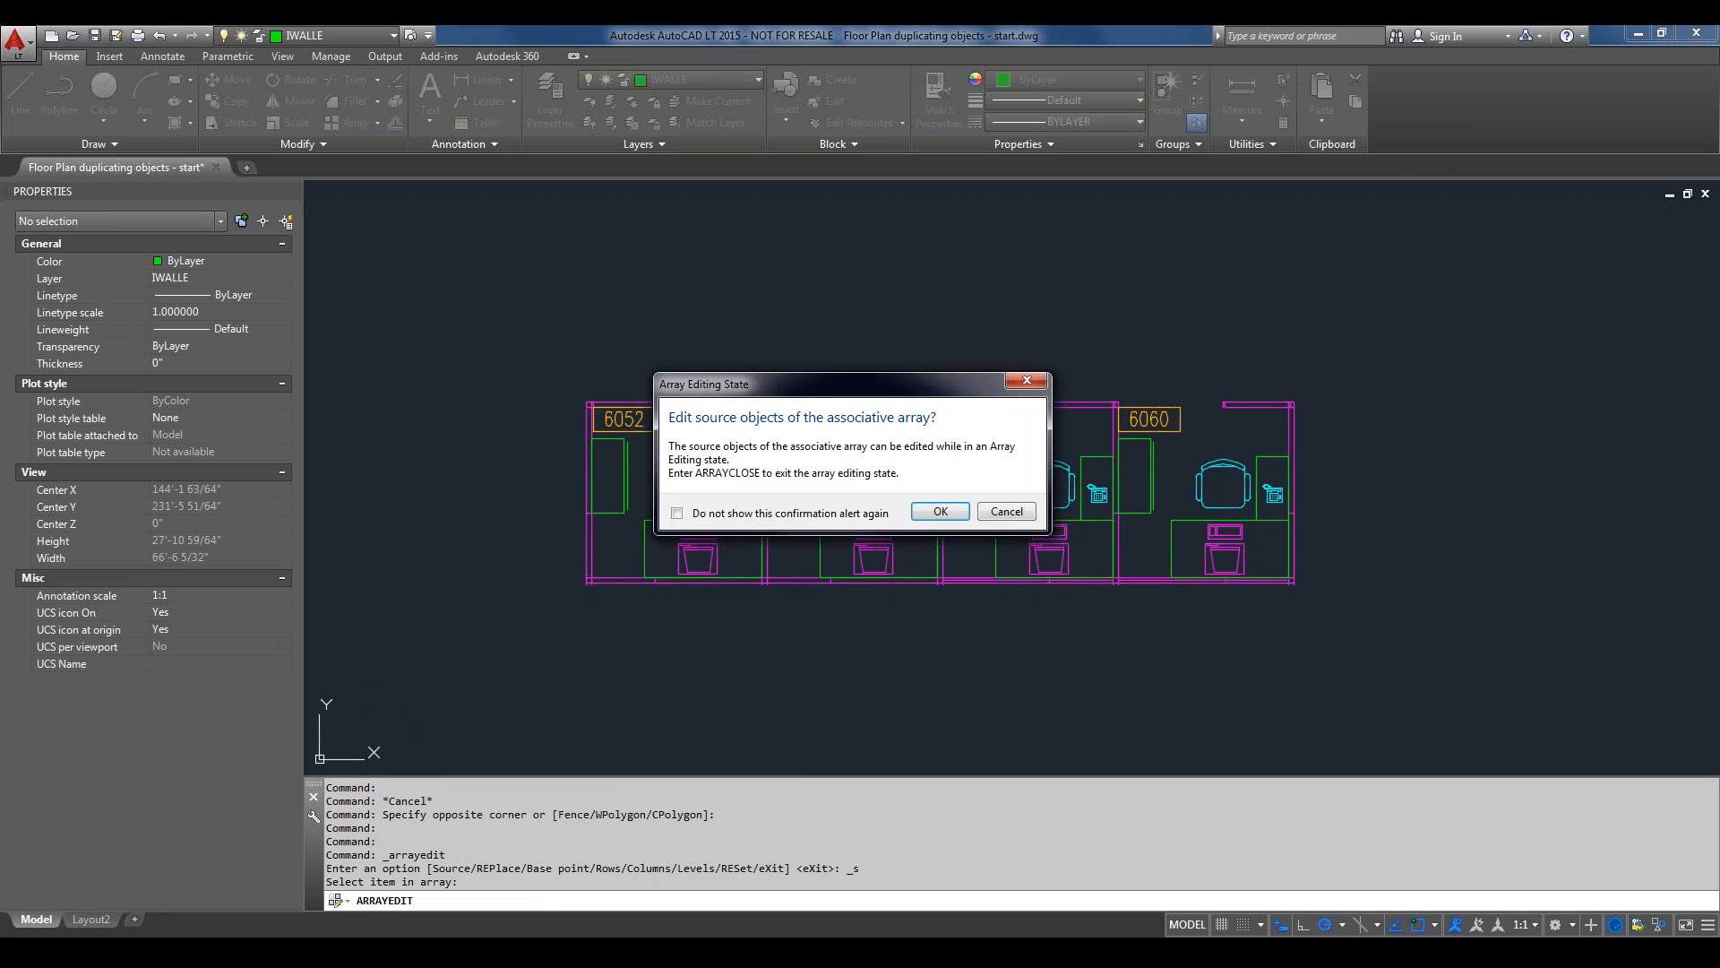
left_click(932, 511)
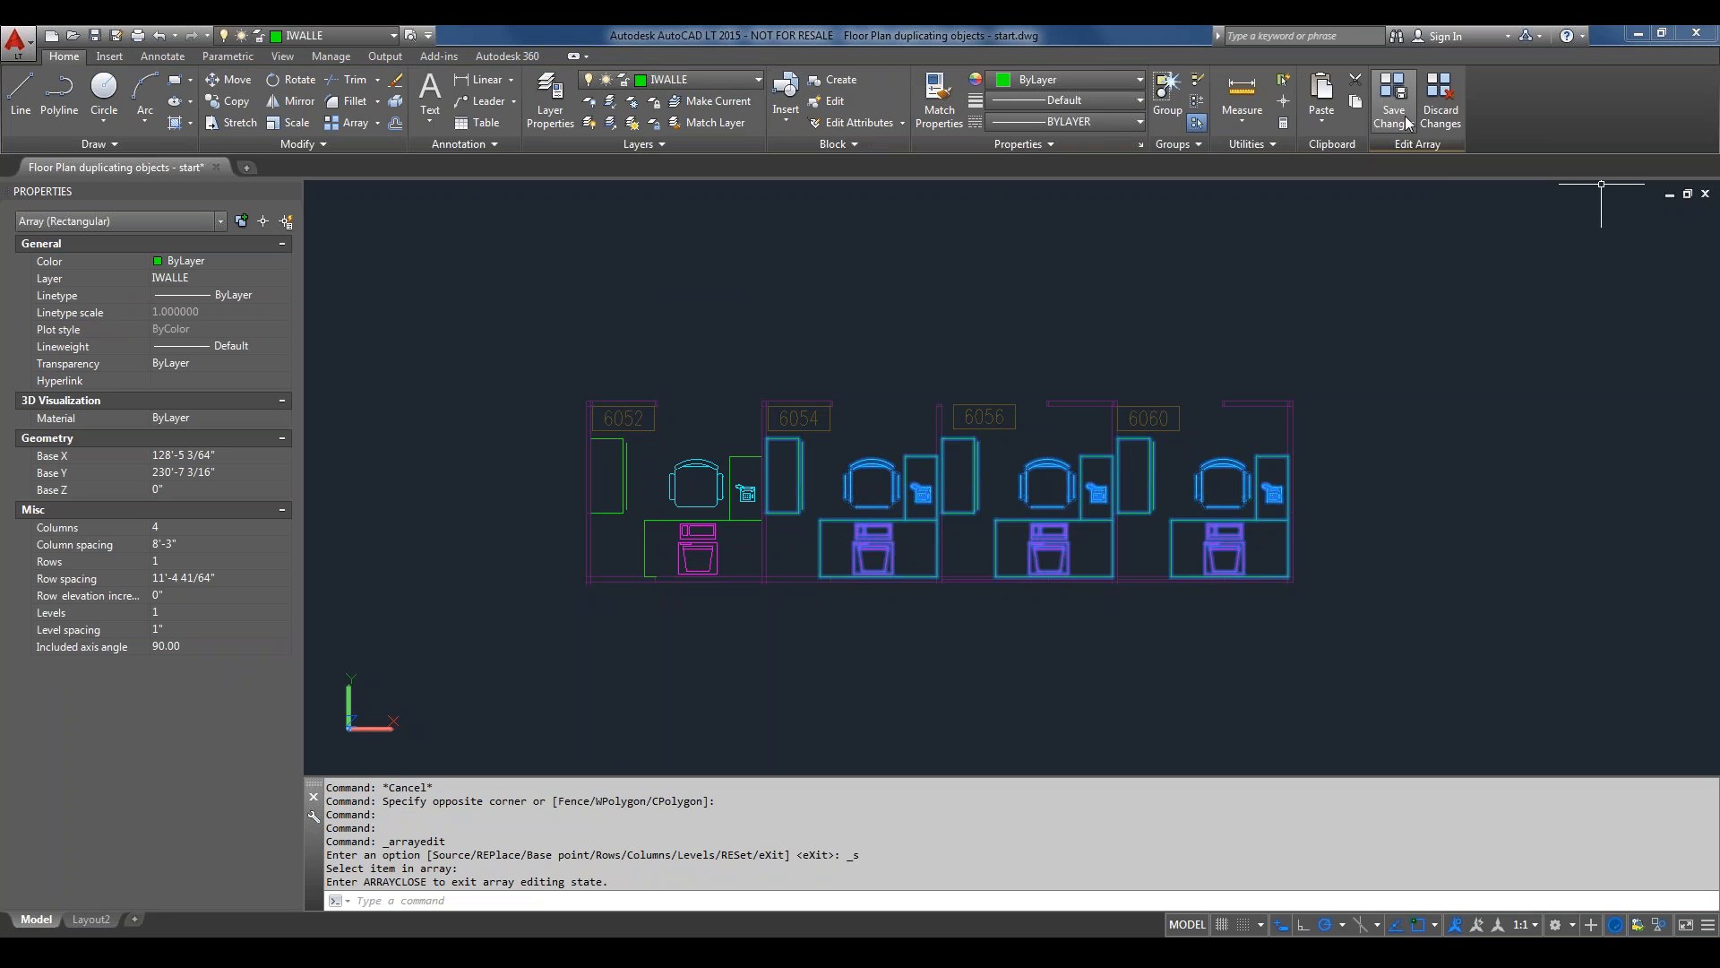
left_click(1440, 100)
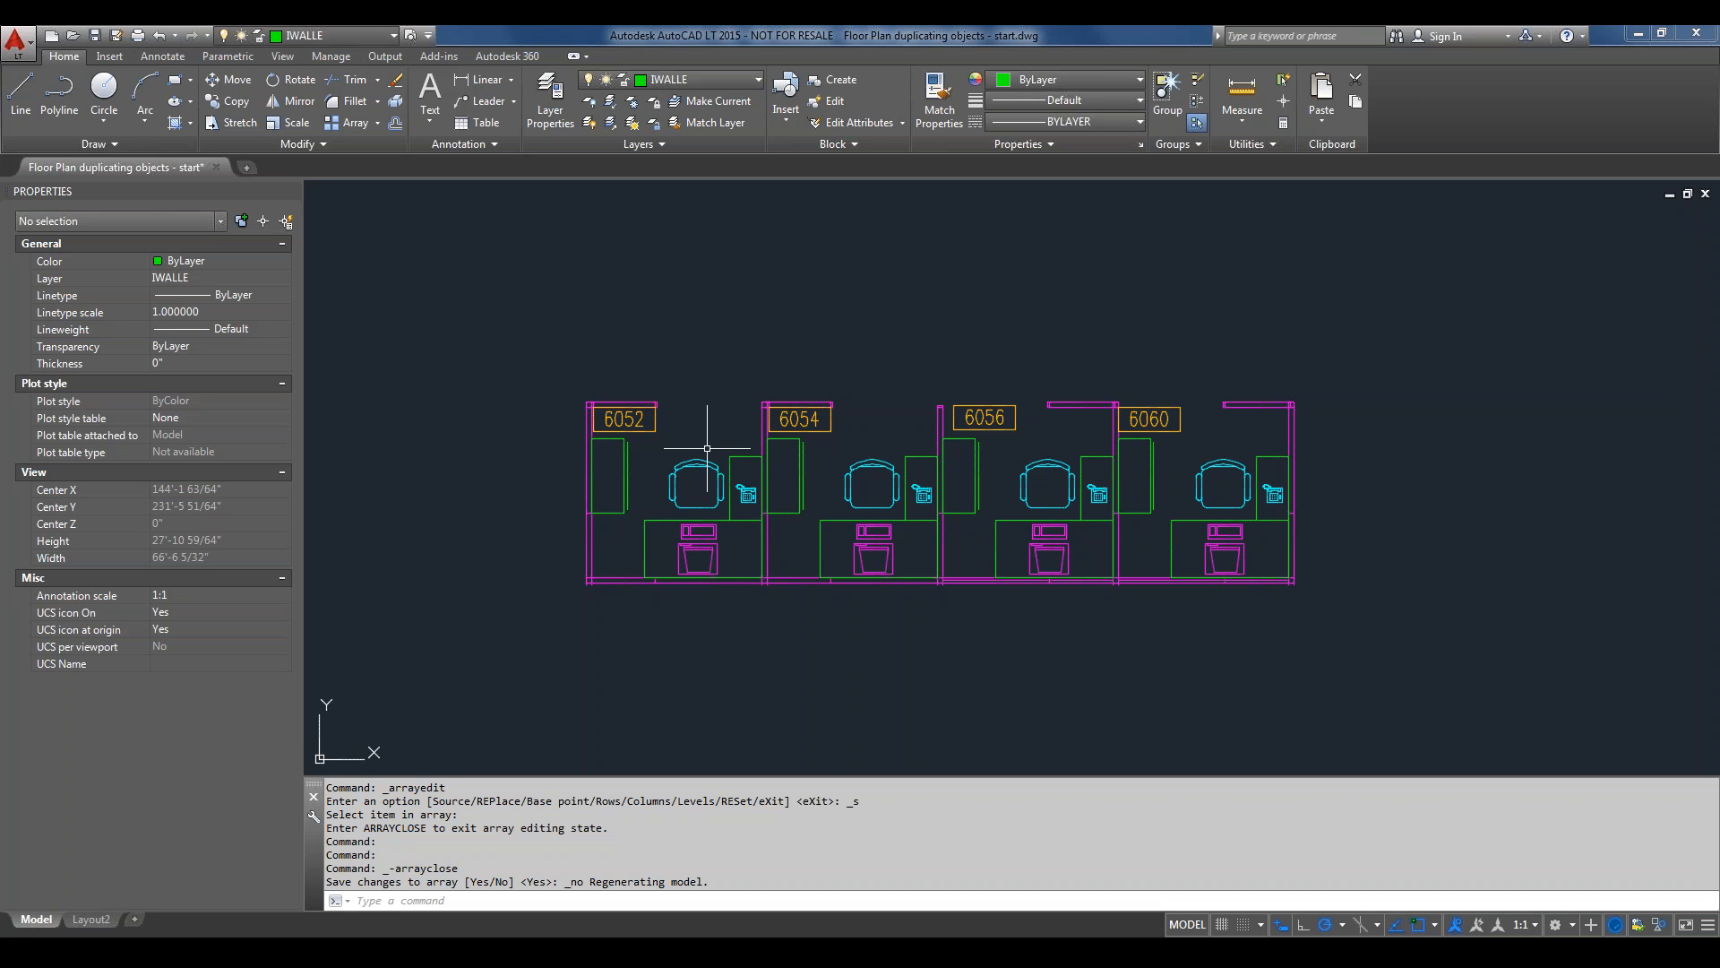
End object isolation to show the rest of the floor plan again.
right_click(837, 366)
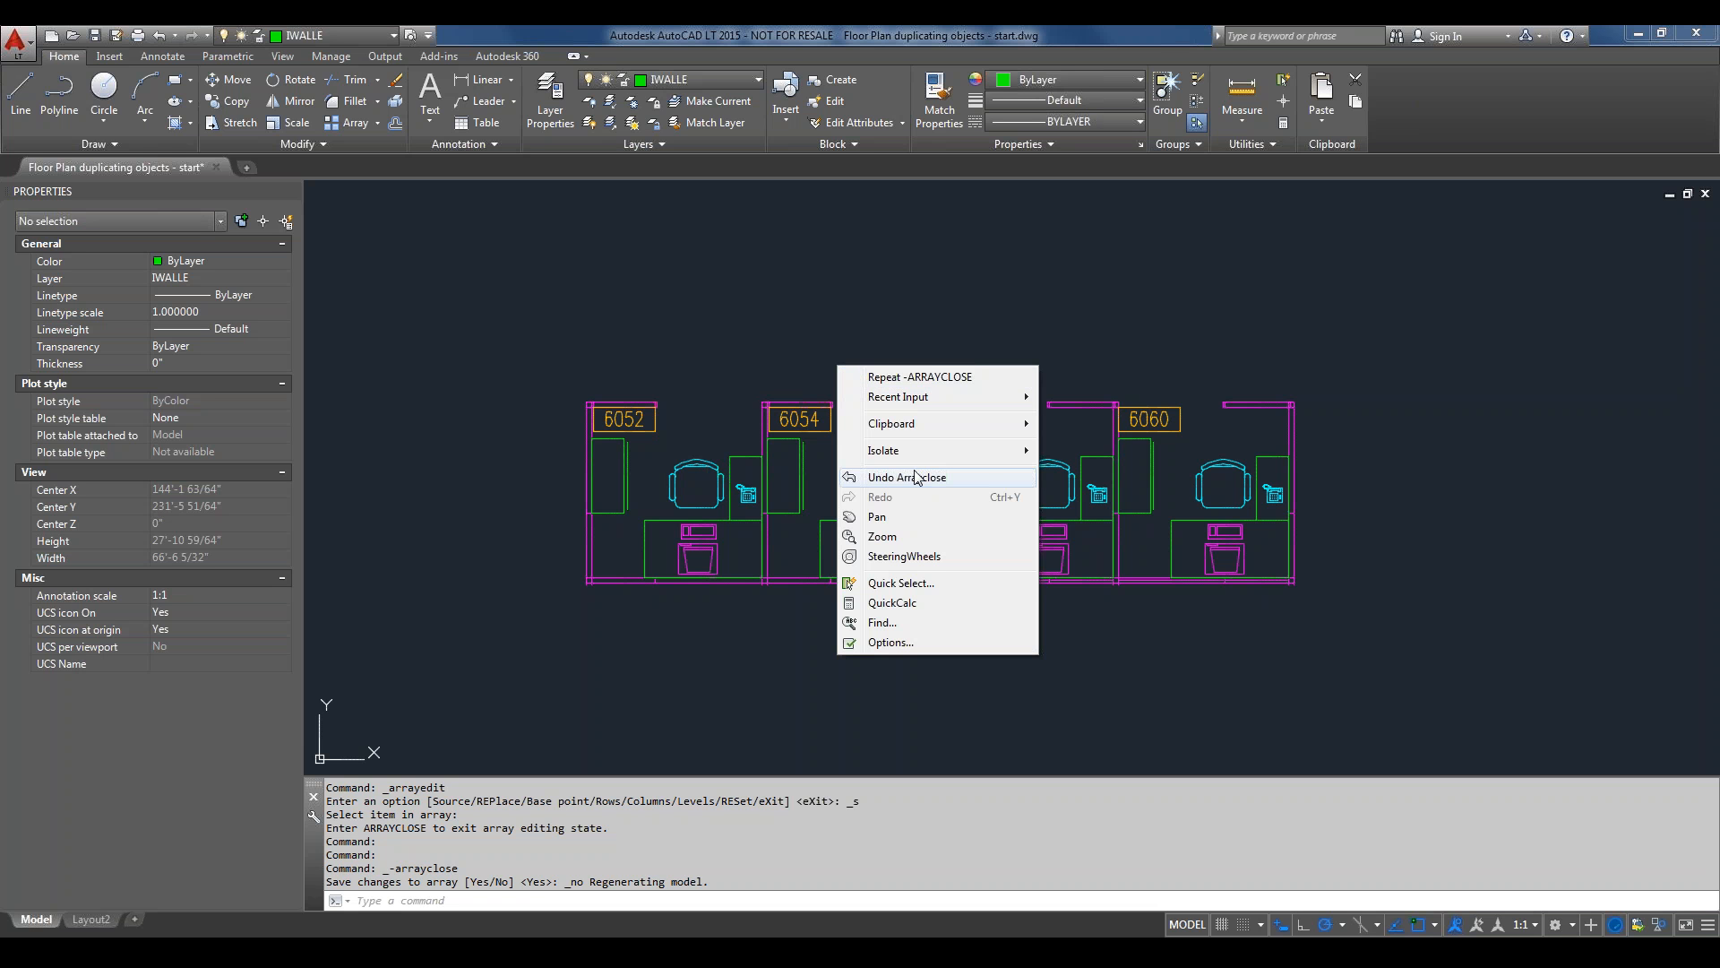
mouse_move(934, 455)
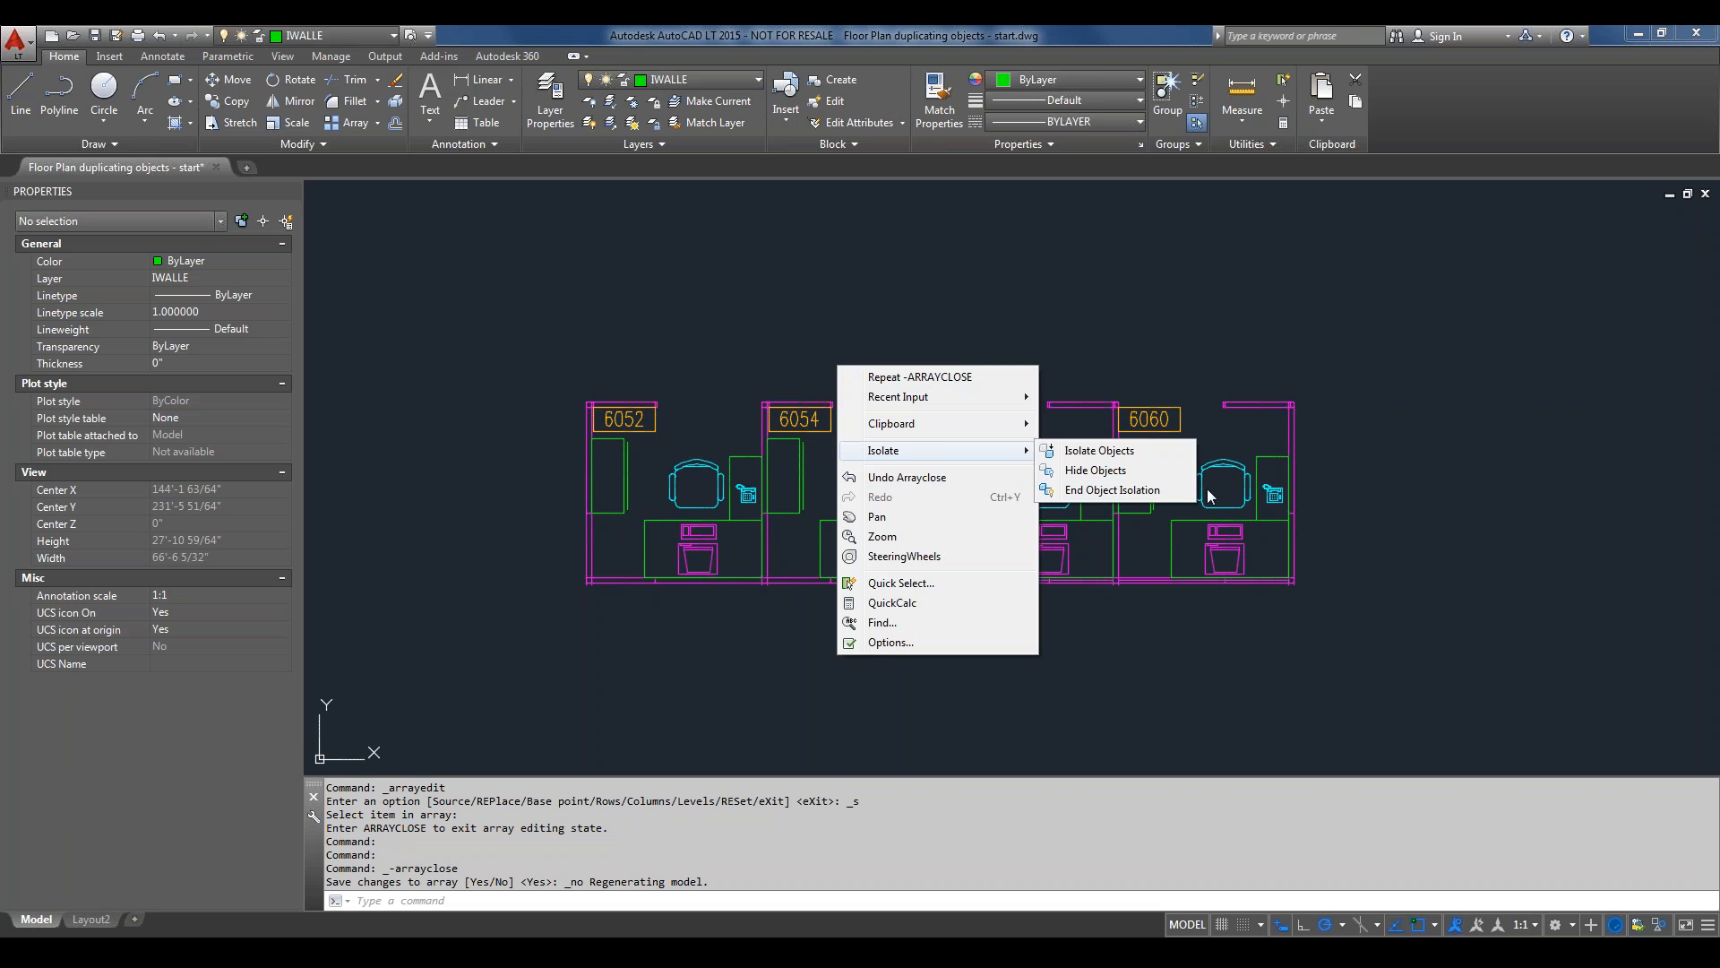
left_click(1111, 490)
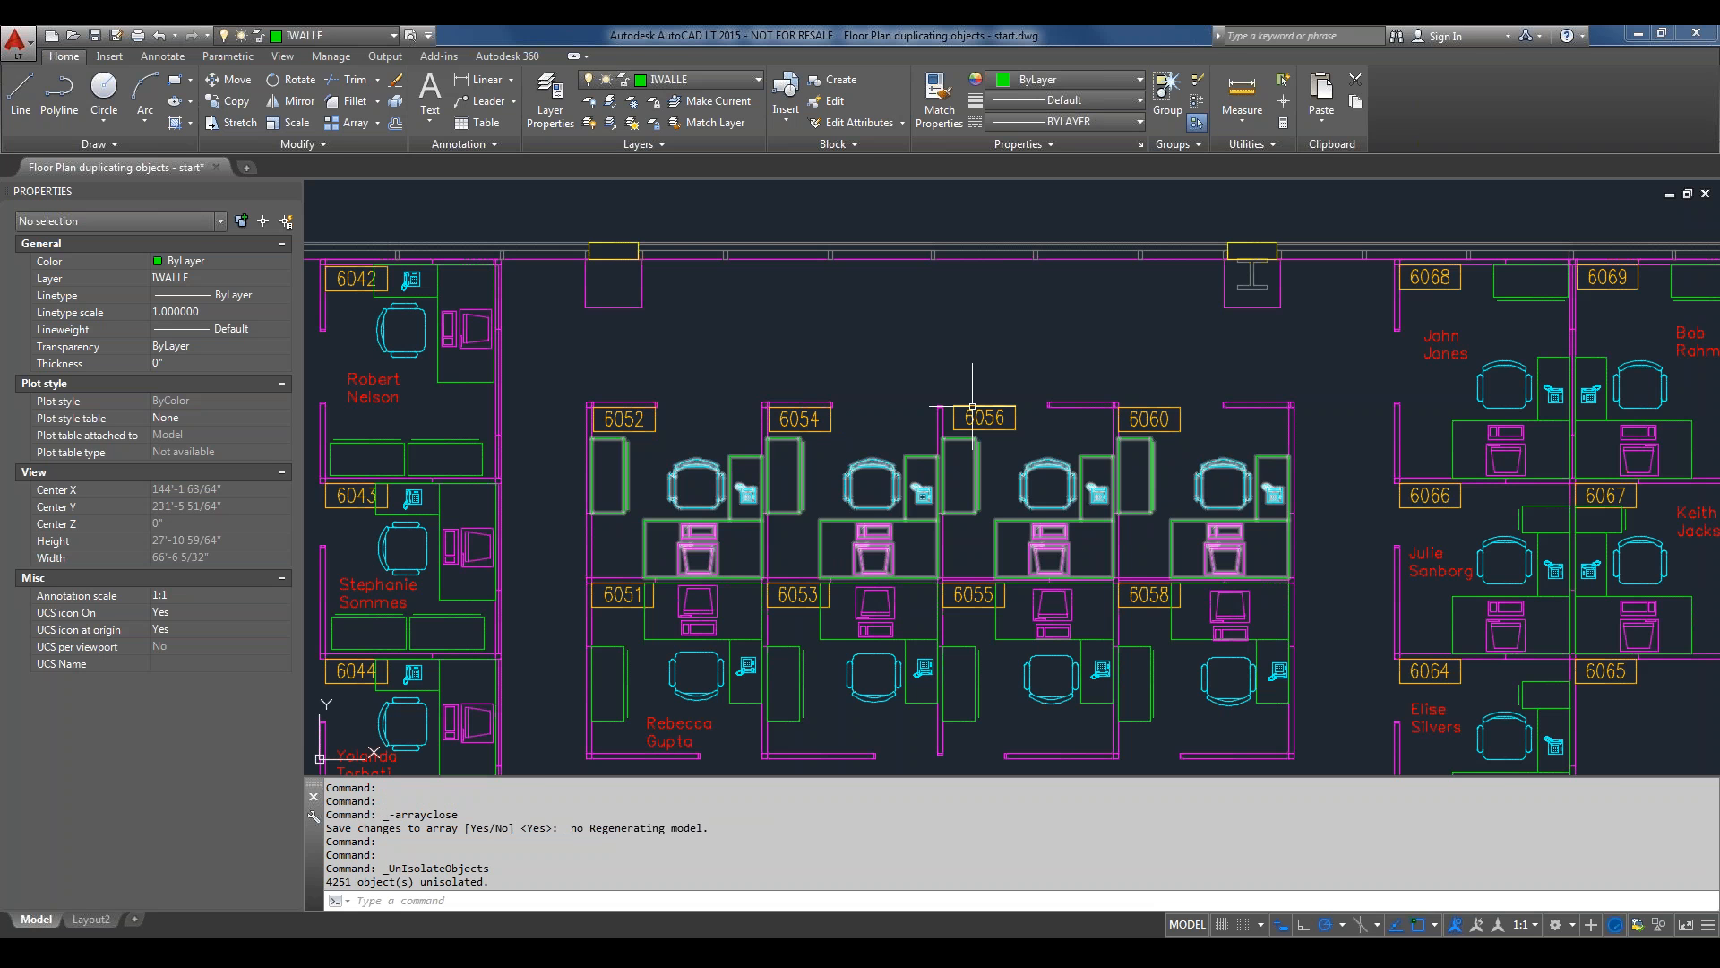
Examine the arrayed furniture in cubicles 6052 to 6060 within the overall floor plan.
scroll(1087, 502, "down", 2)
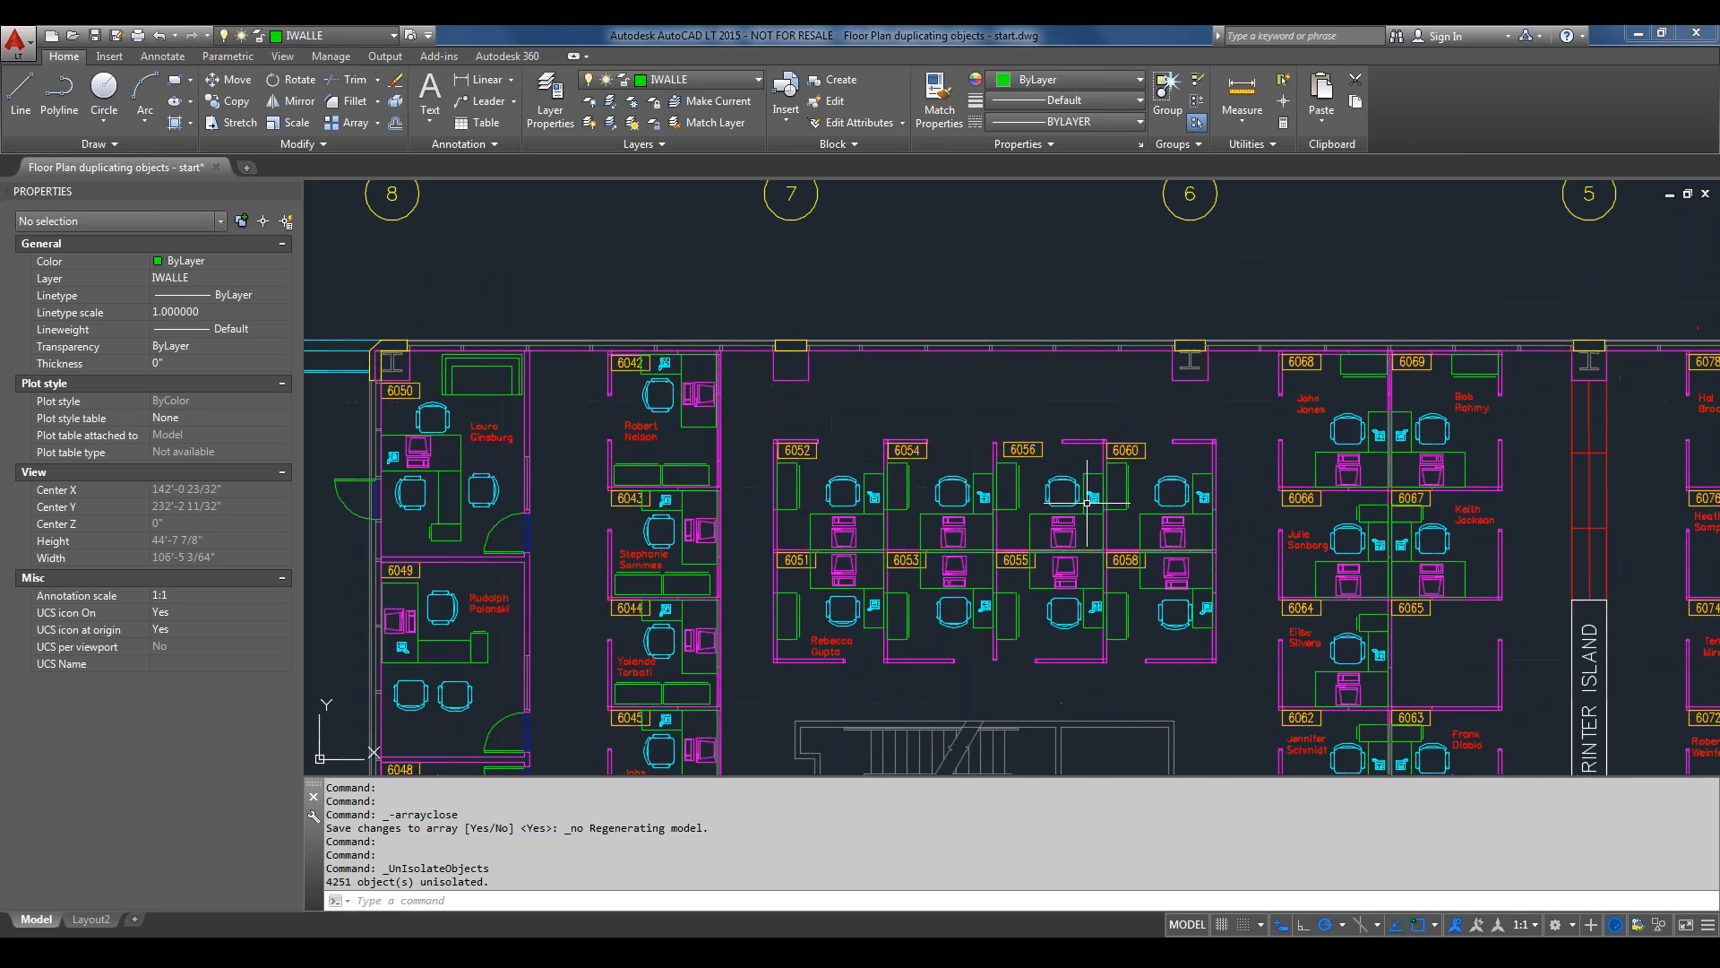
scroll(1087, 501, "down", 4)
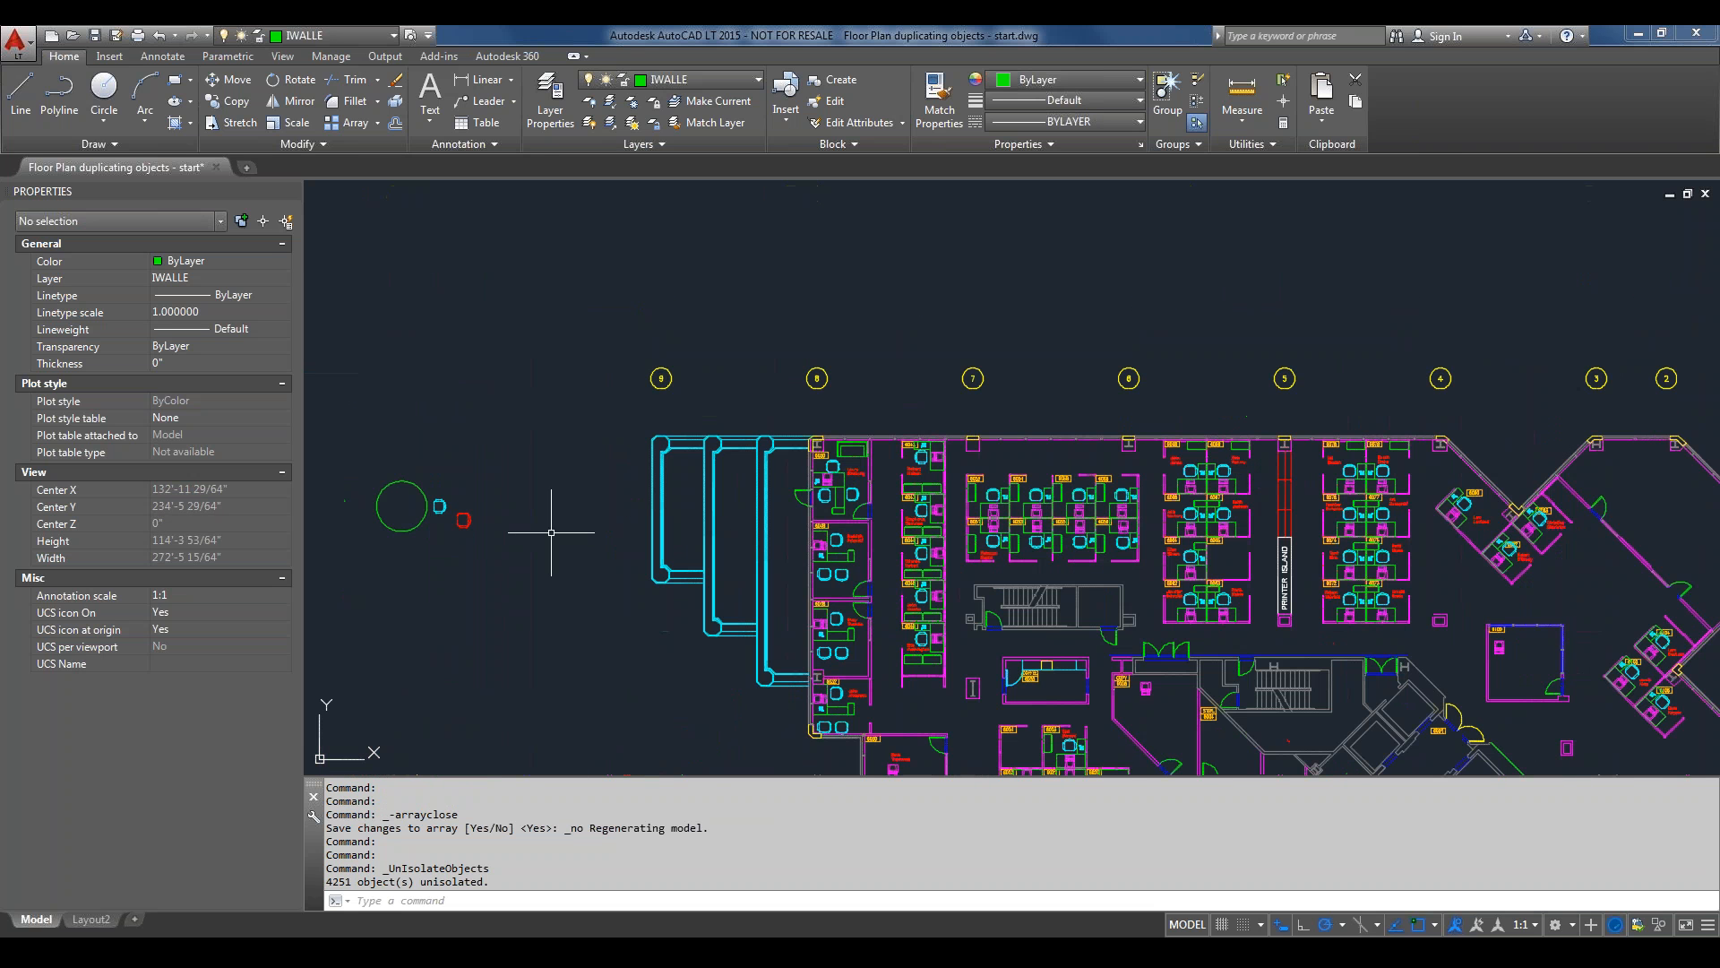
middle_click_drag(512, 535, 762, 513)
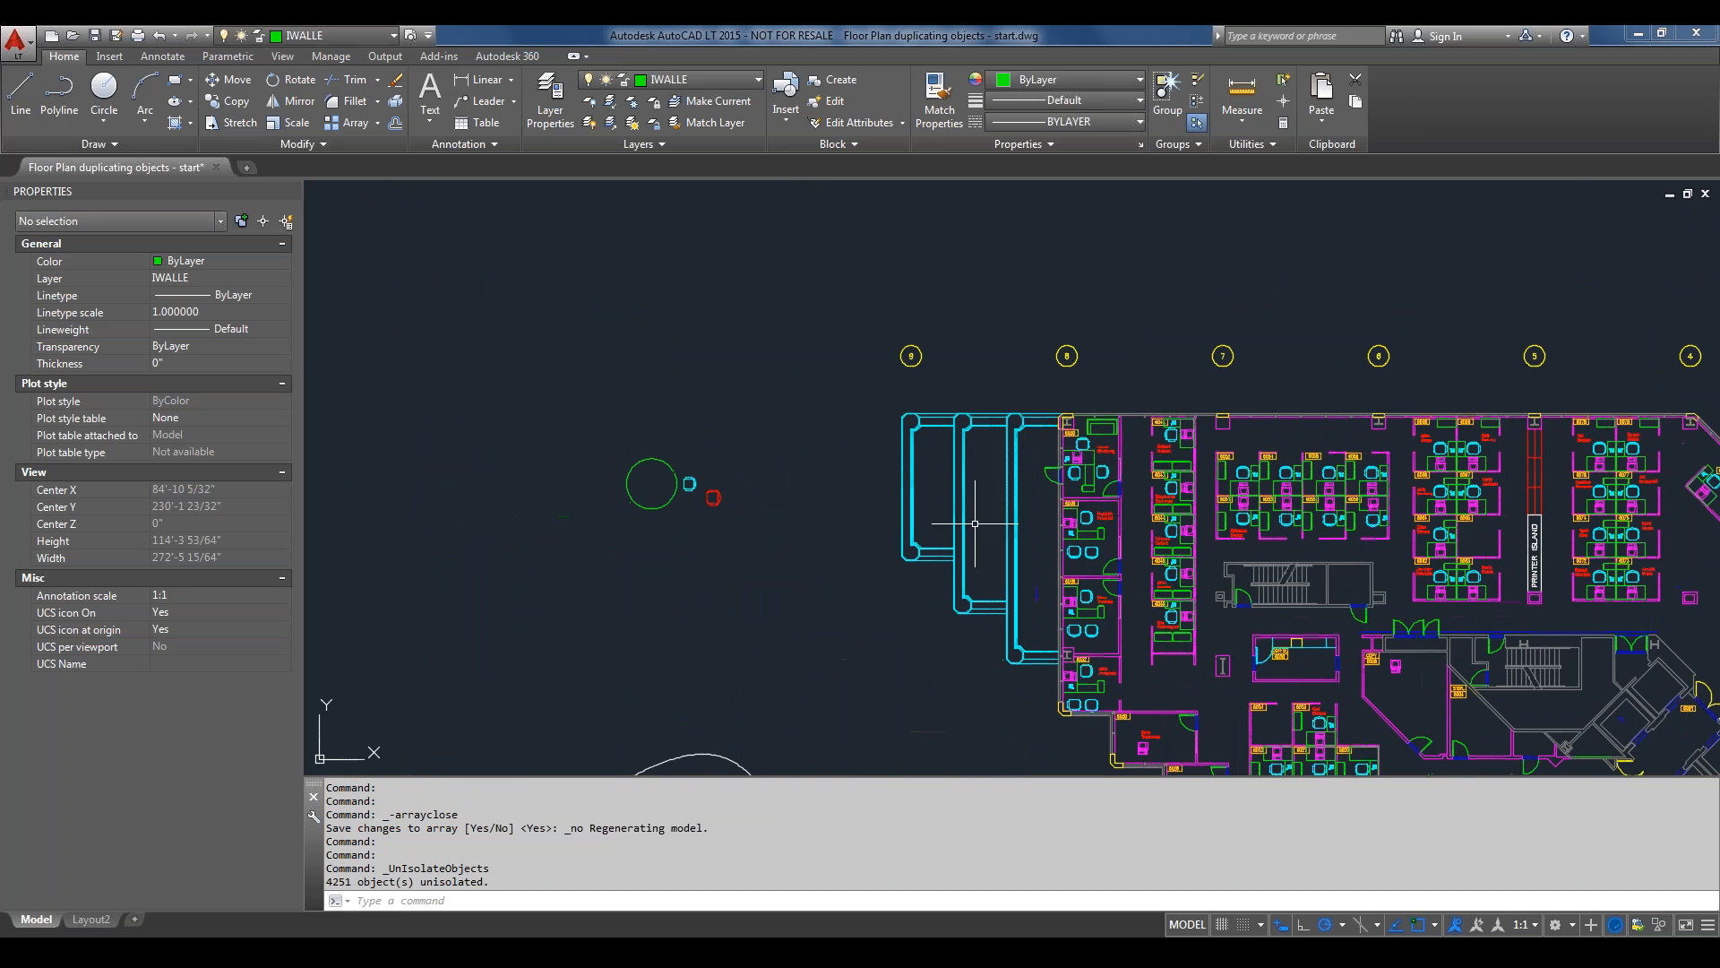
middle_click_drag(1370, 504, 1021, 486)
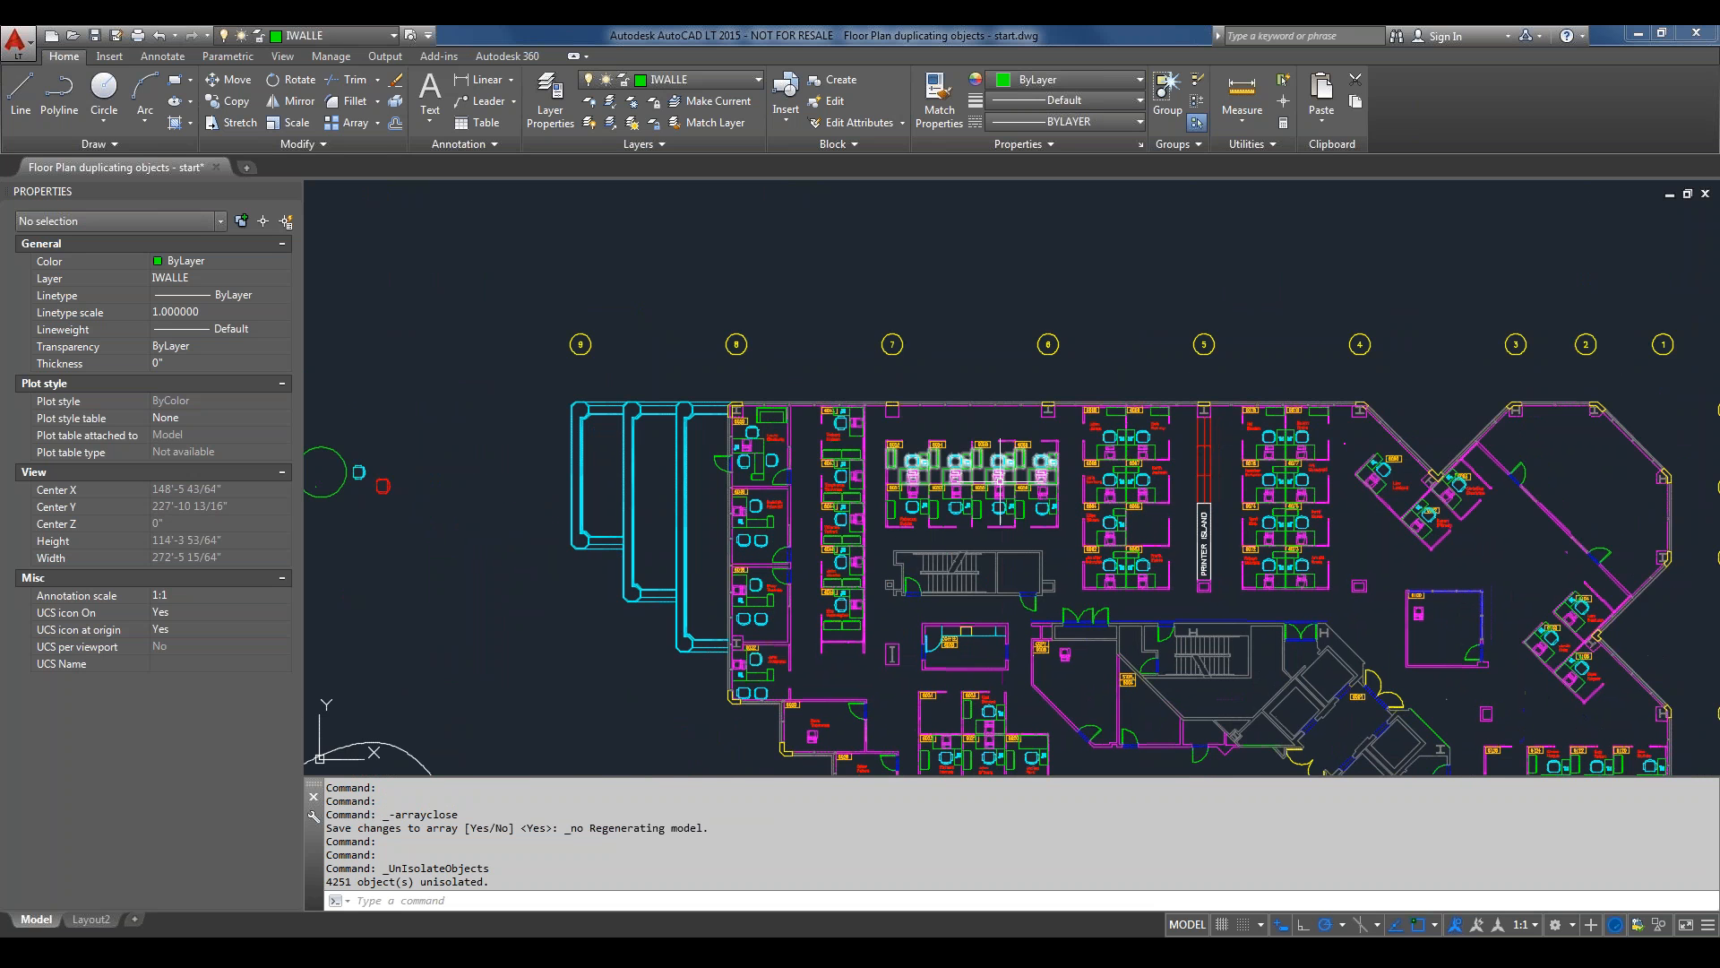
scroll(996, 478, "up", 4)
scroll(996, 478, "up", 2)
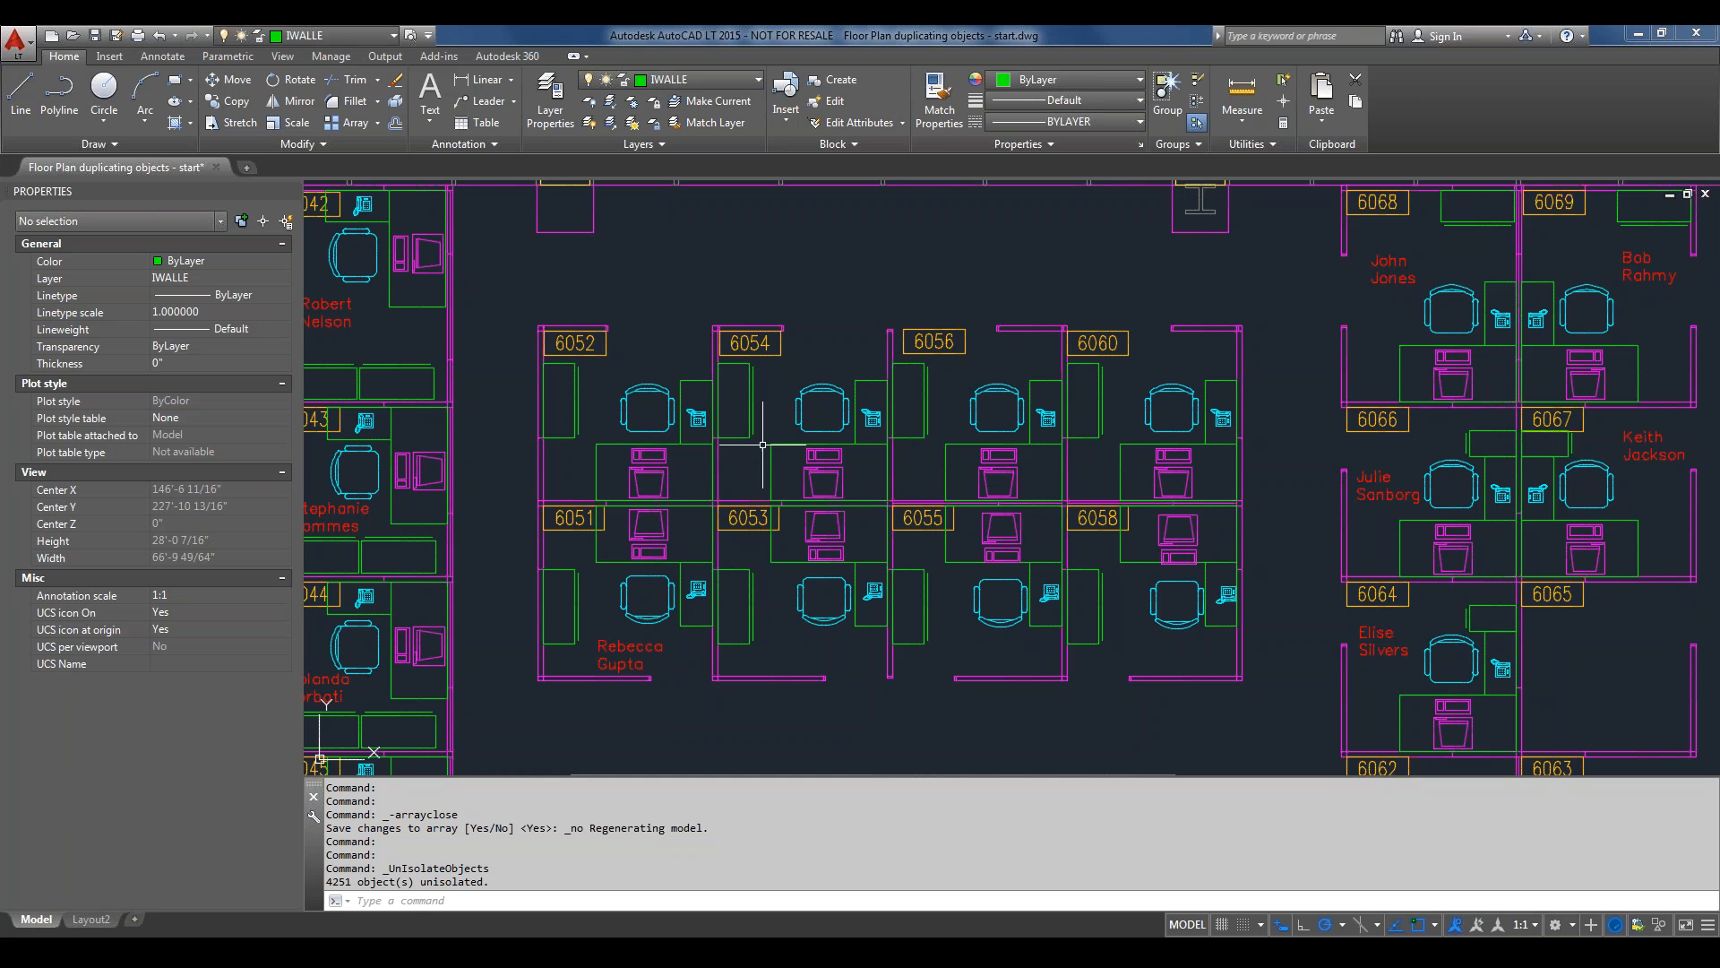
scroll(630, 402, "down", 3)
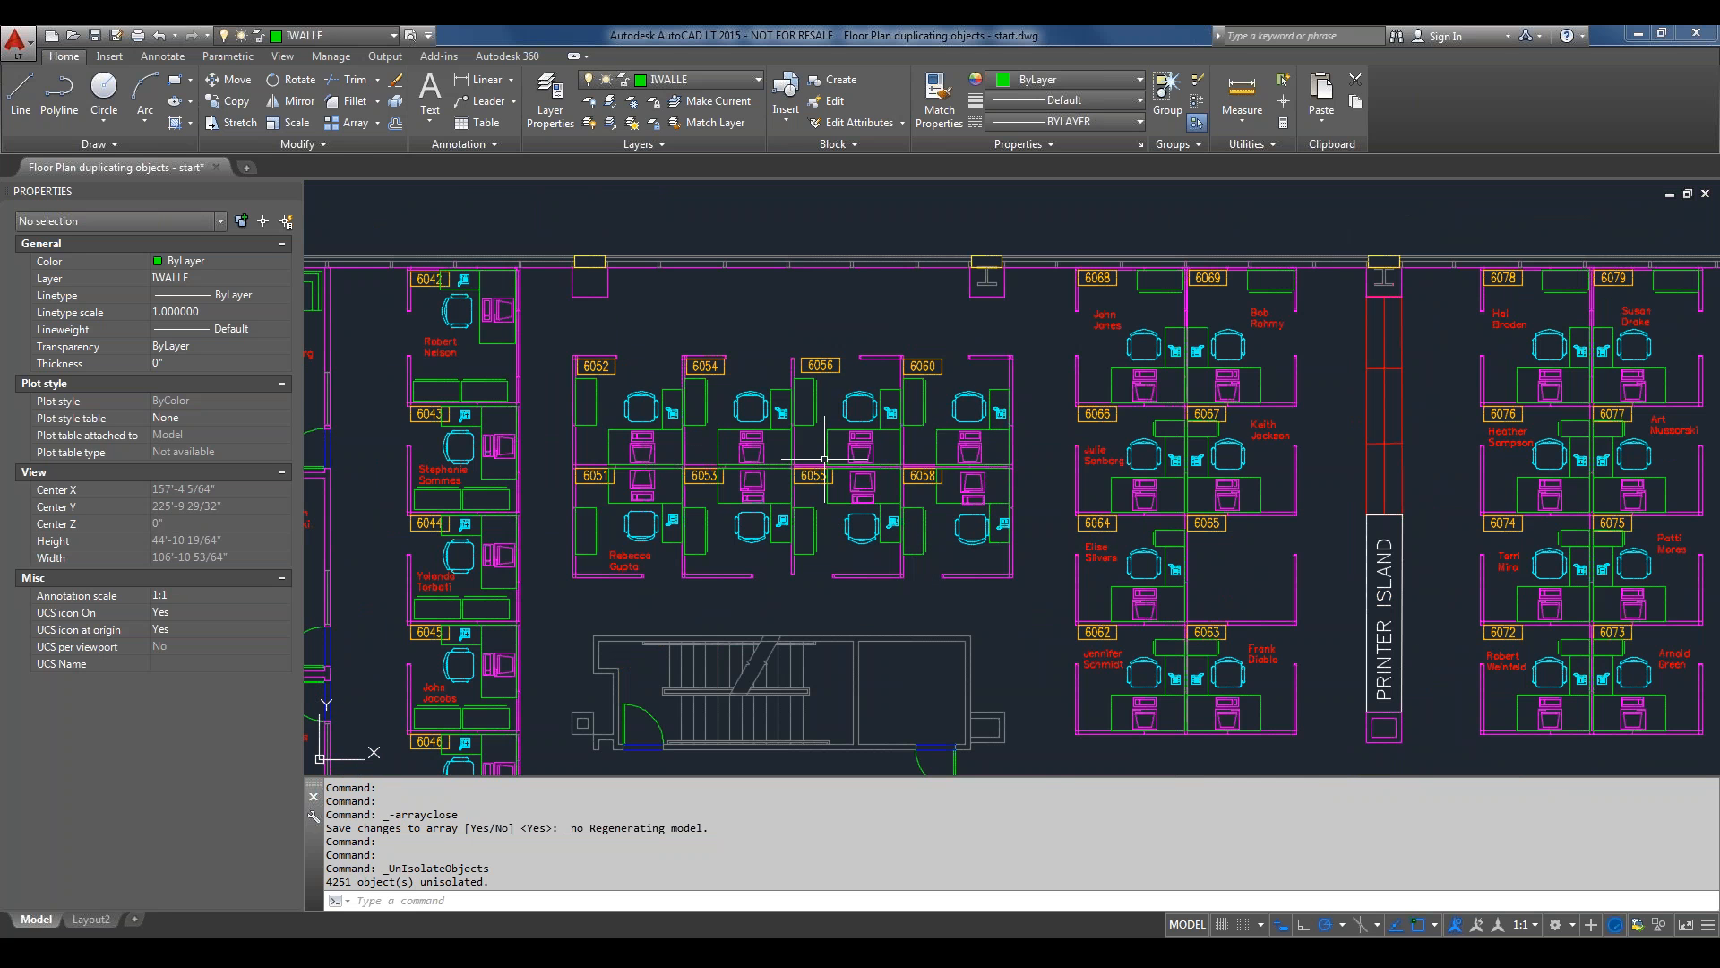
scroll(833, 466, "down", 2)
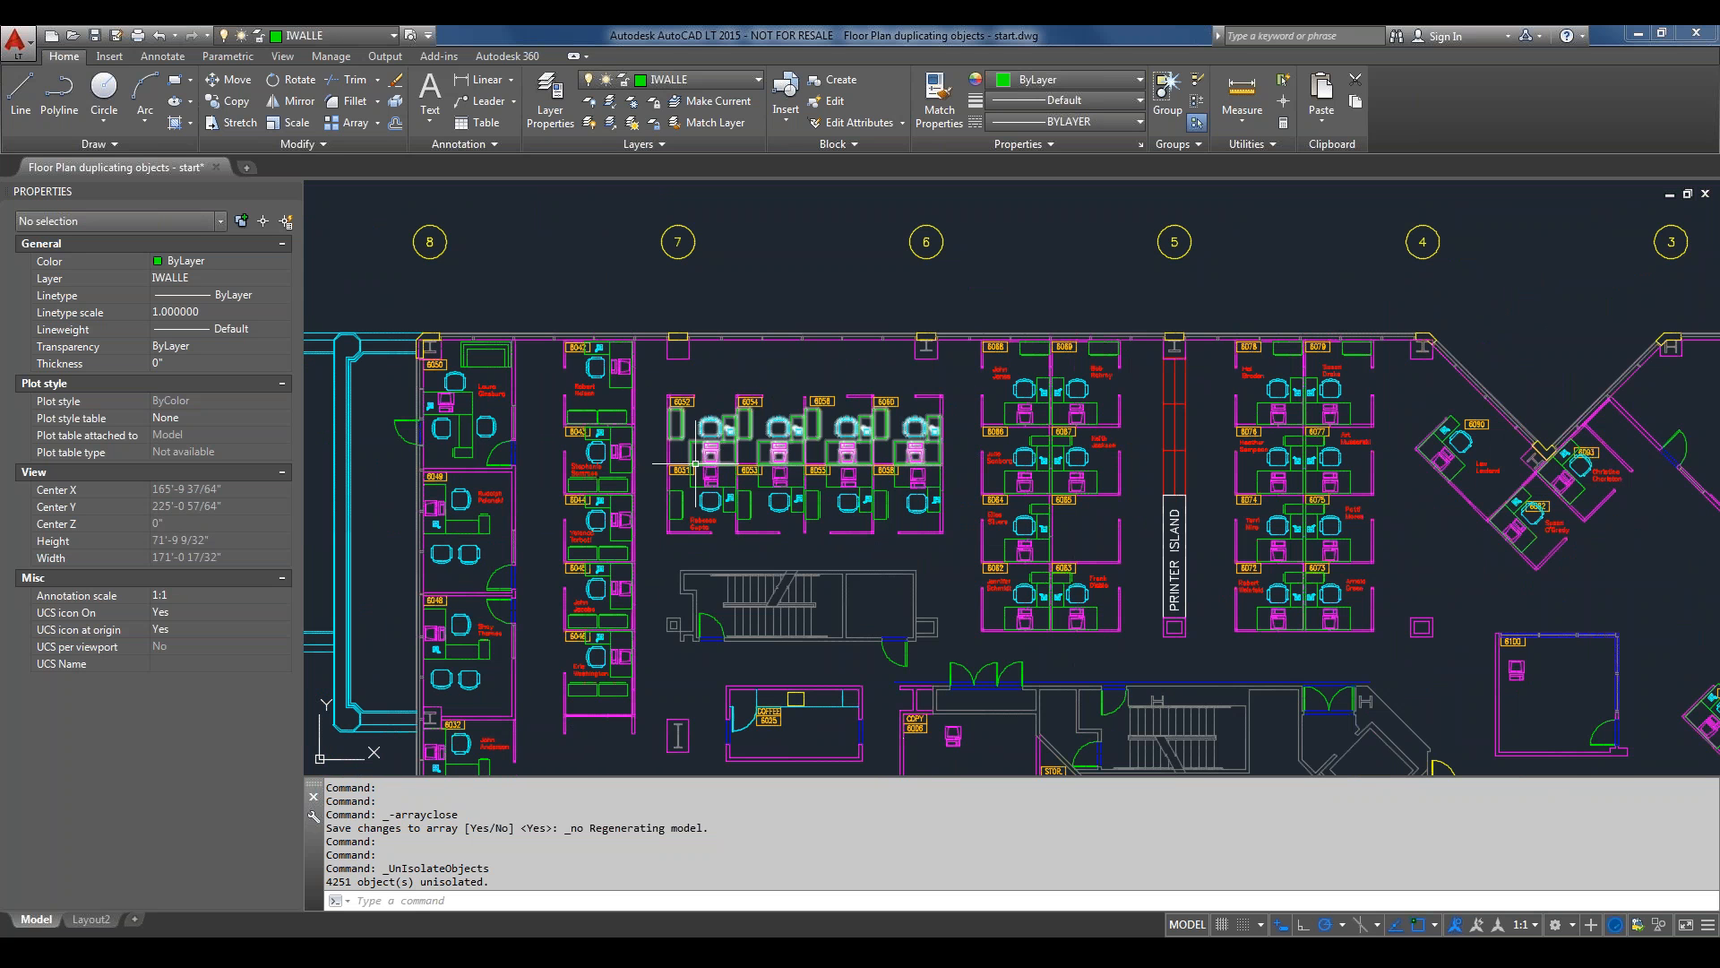
Create an associative polar array of the cyan chair around the center of the green circle outside the building.
middle_click_drag(683, 463, 1457, 427)
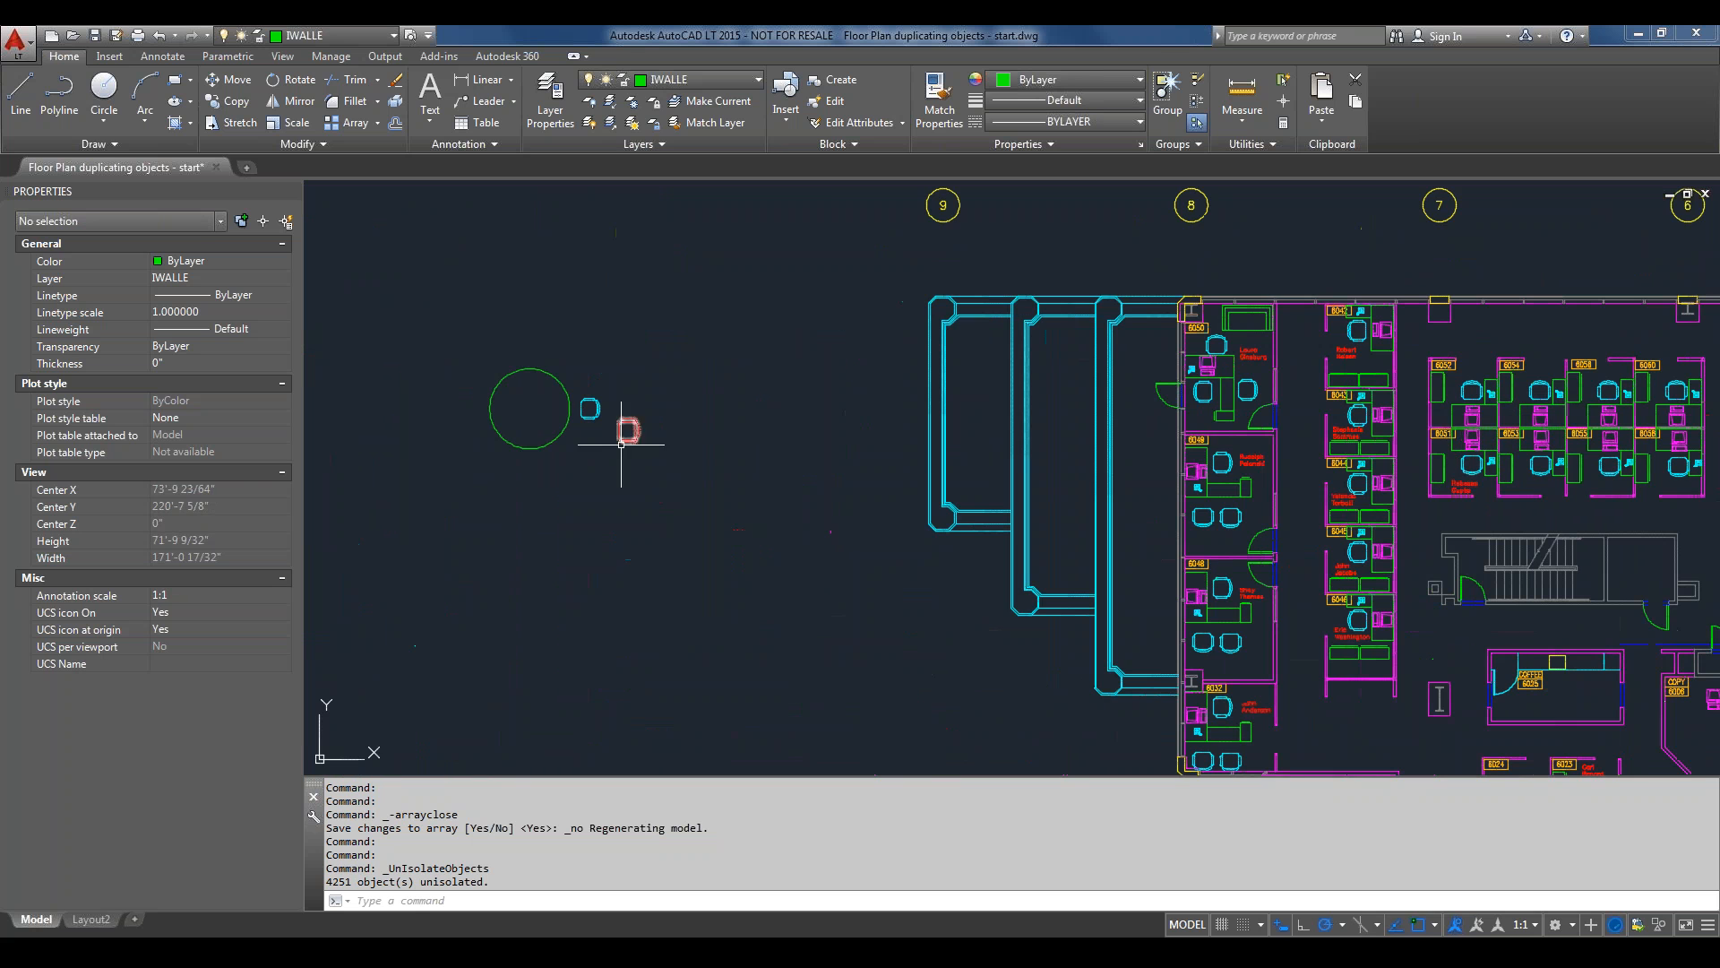
mouse_move(622, 434)
middle_mouse_down()
mouse_move(795, 447)
mouse_move(811, 466)
middle_mouse_up()
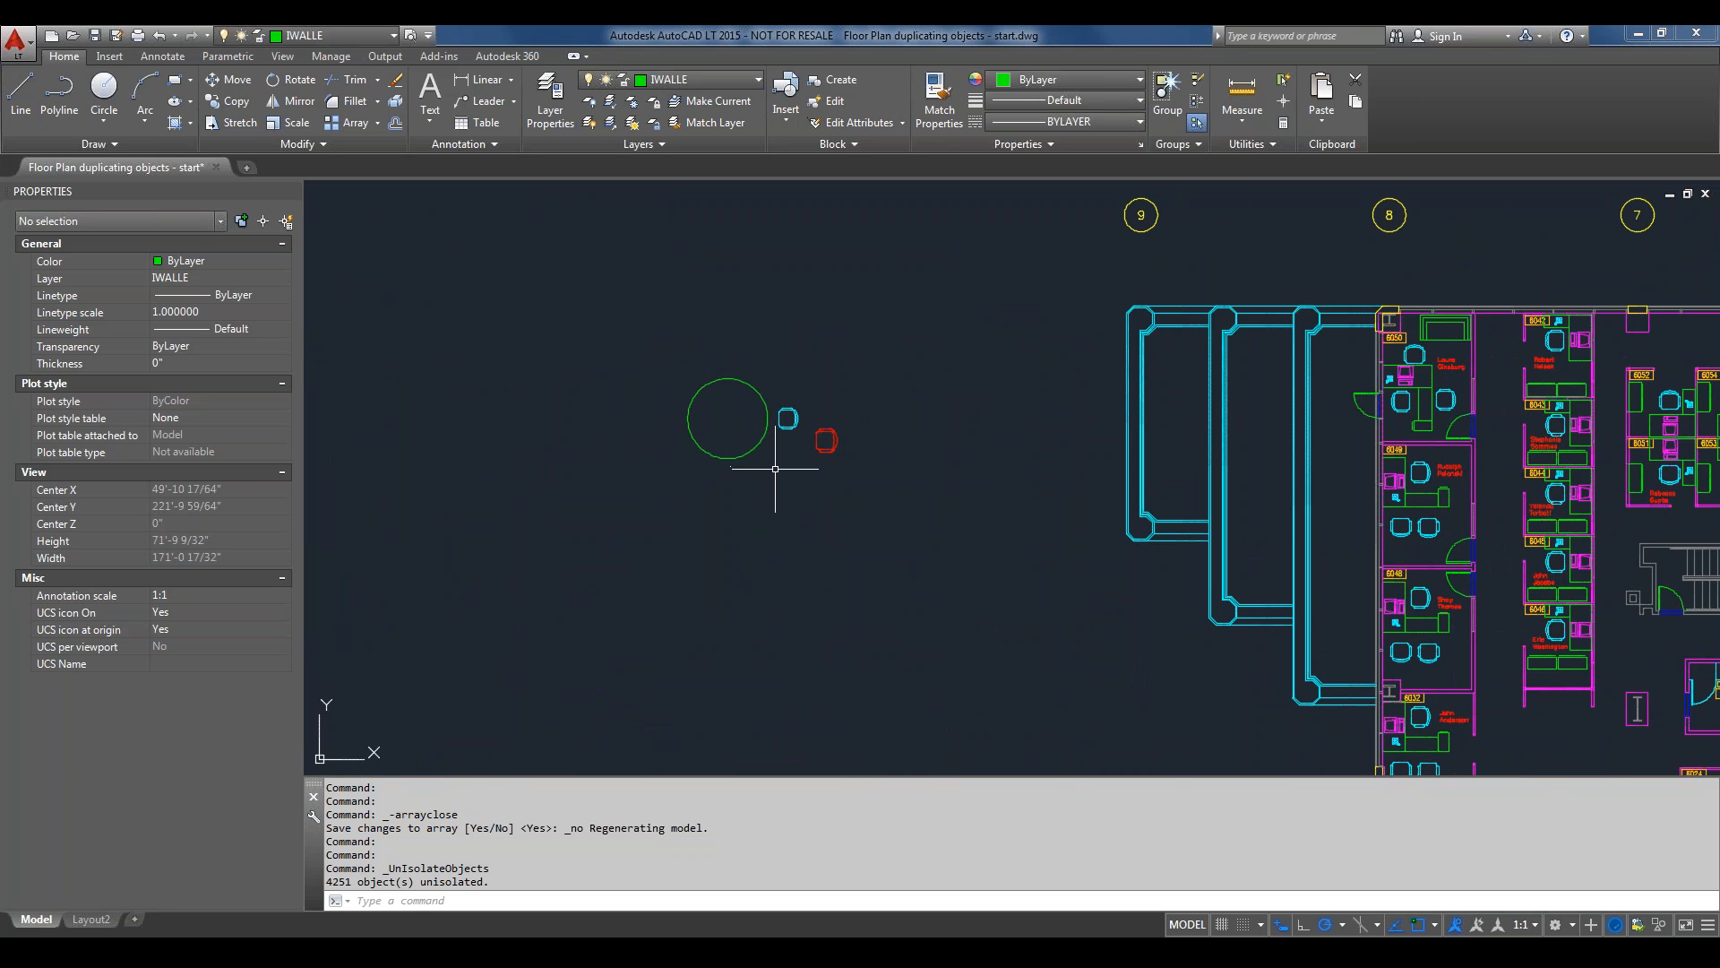
scroll(745, 427, "up", 4)
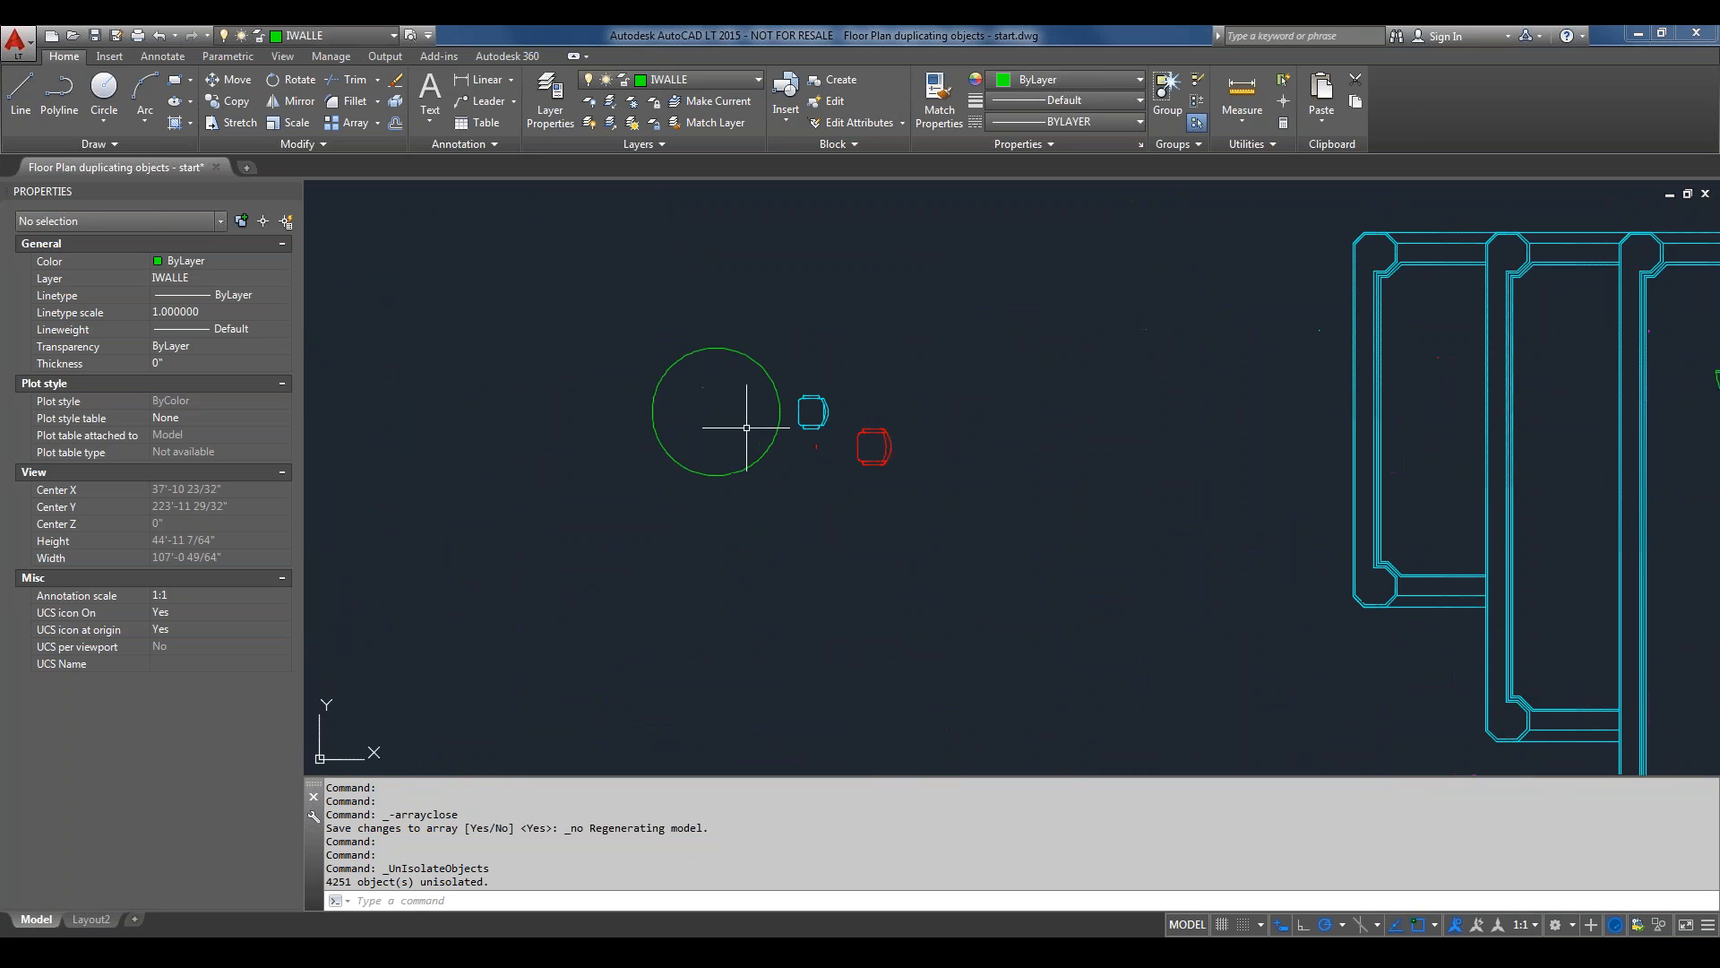
mouse_move(746, 428)
middle_mouse_down()
mouse_move(1017, 541)
mouse_move(929, 523)
mouse_move(968, 537)
mouse_move(964, 496)
middle_mouse_up()
scroll(929, 523, "up", 2)
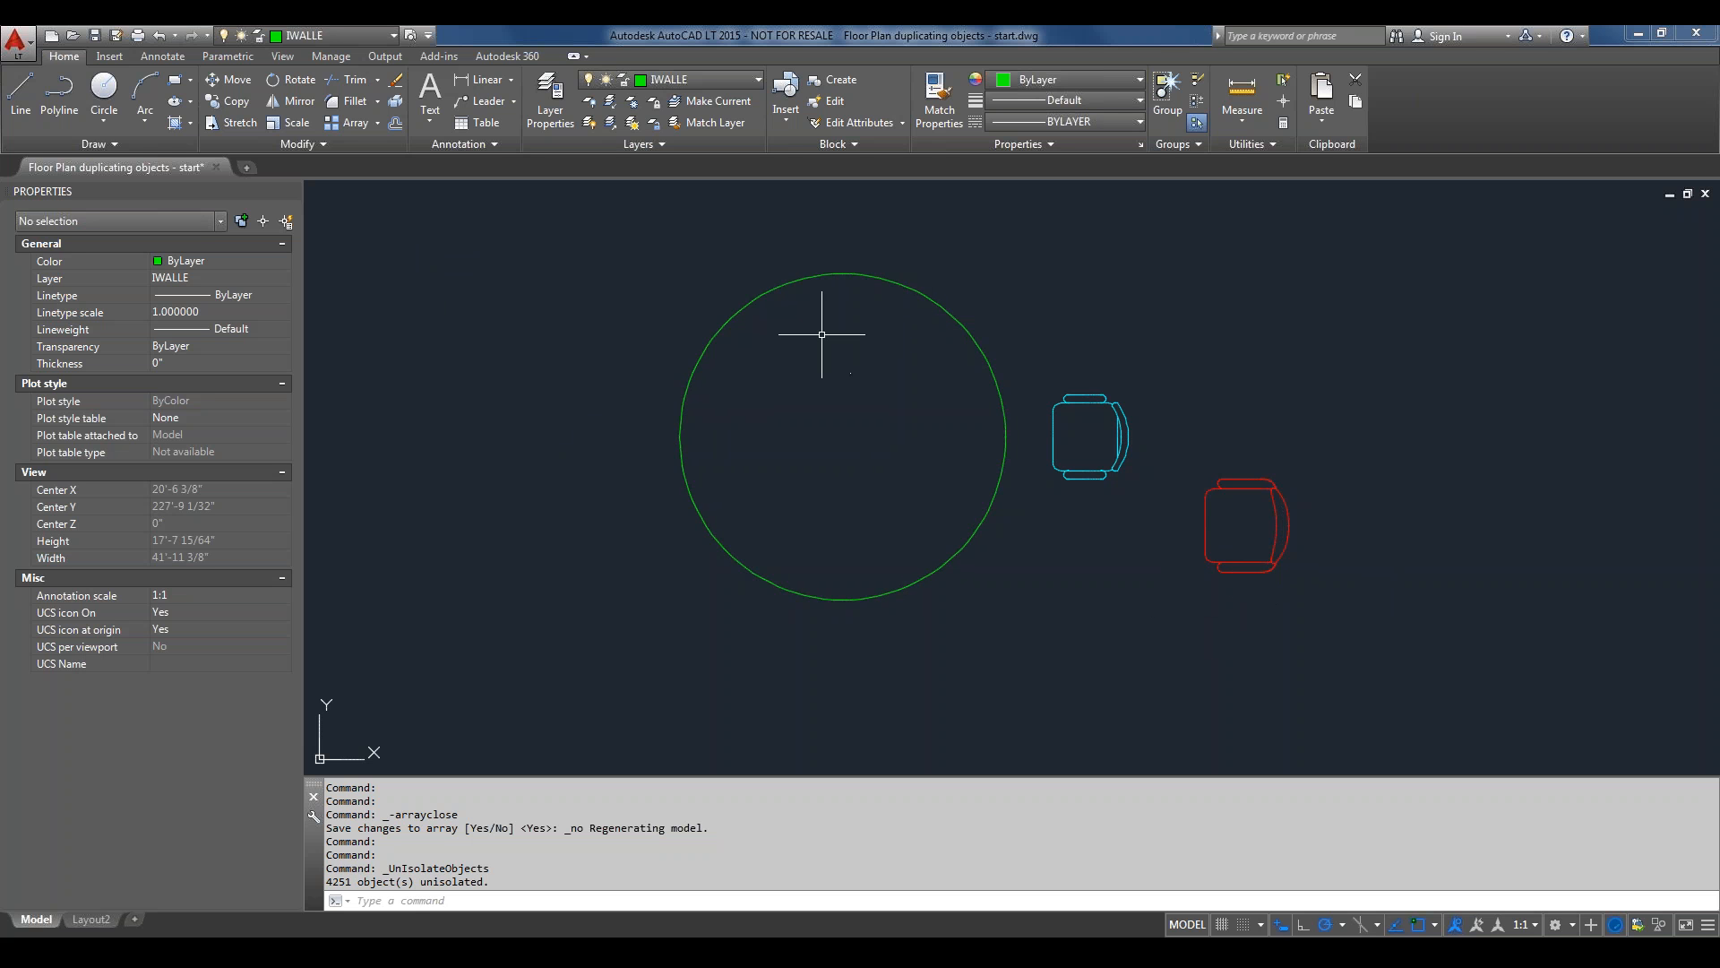
left_click(1090, 400)
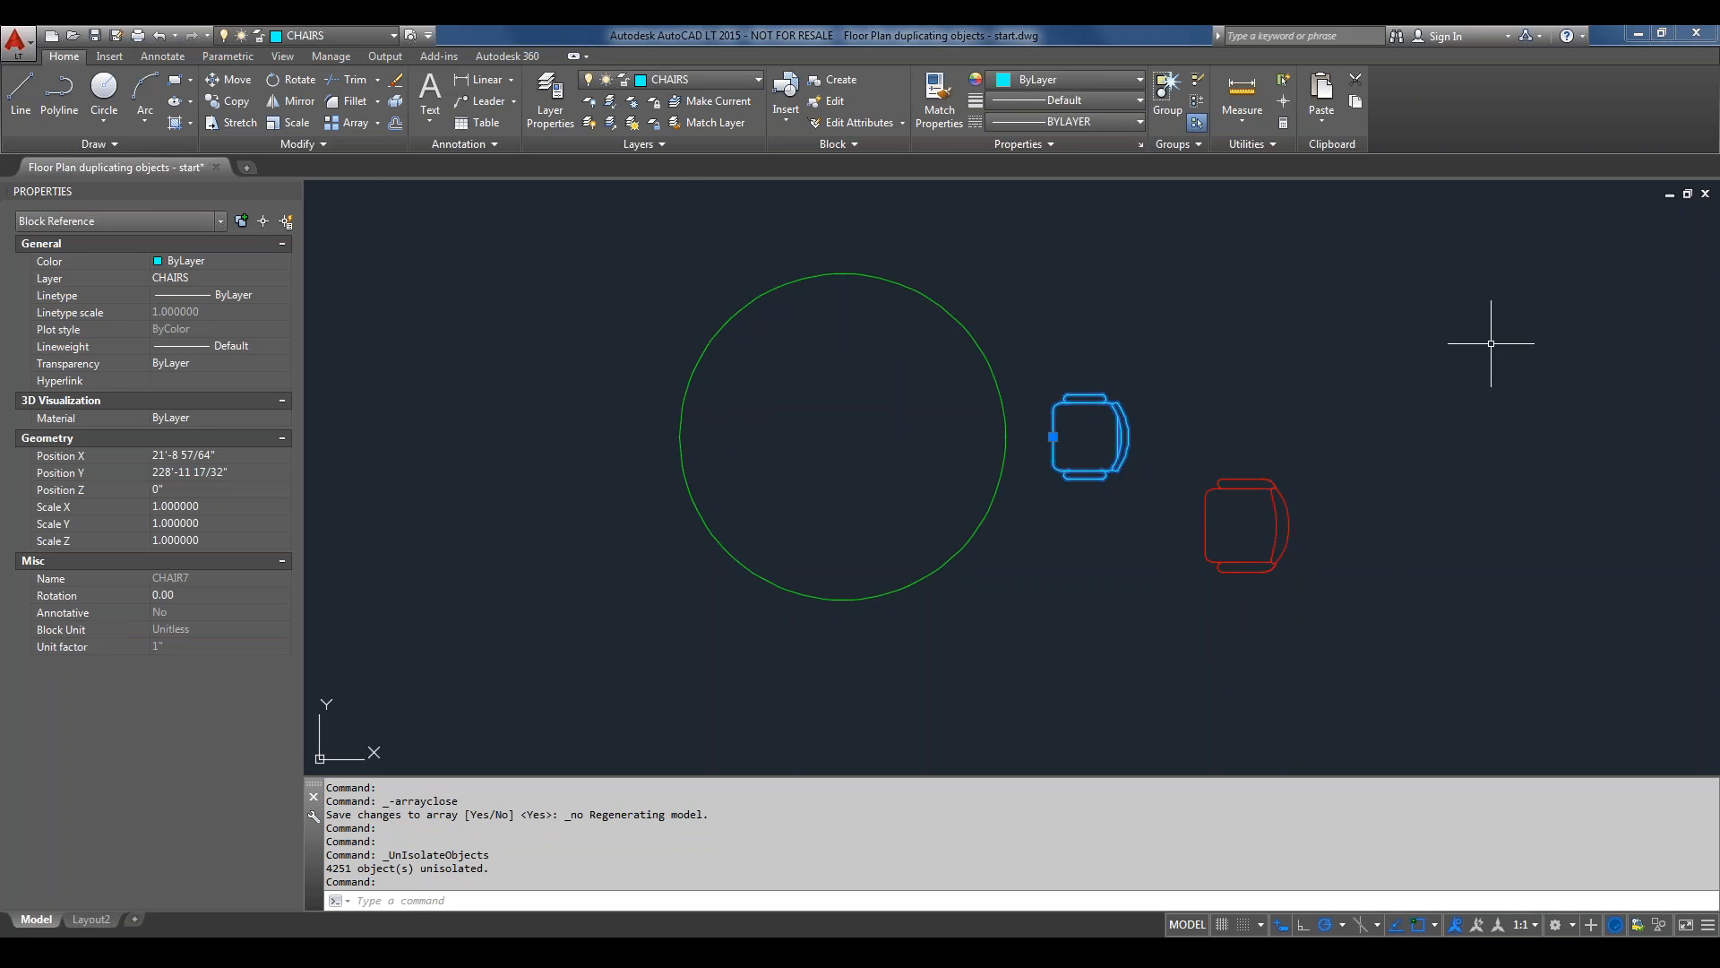
left_click(377, 125)
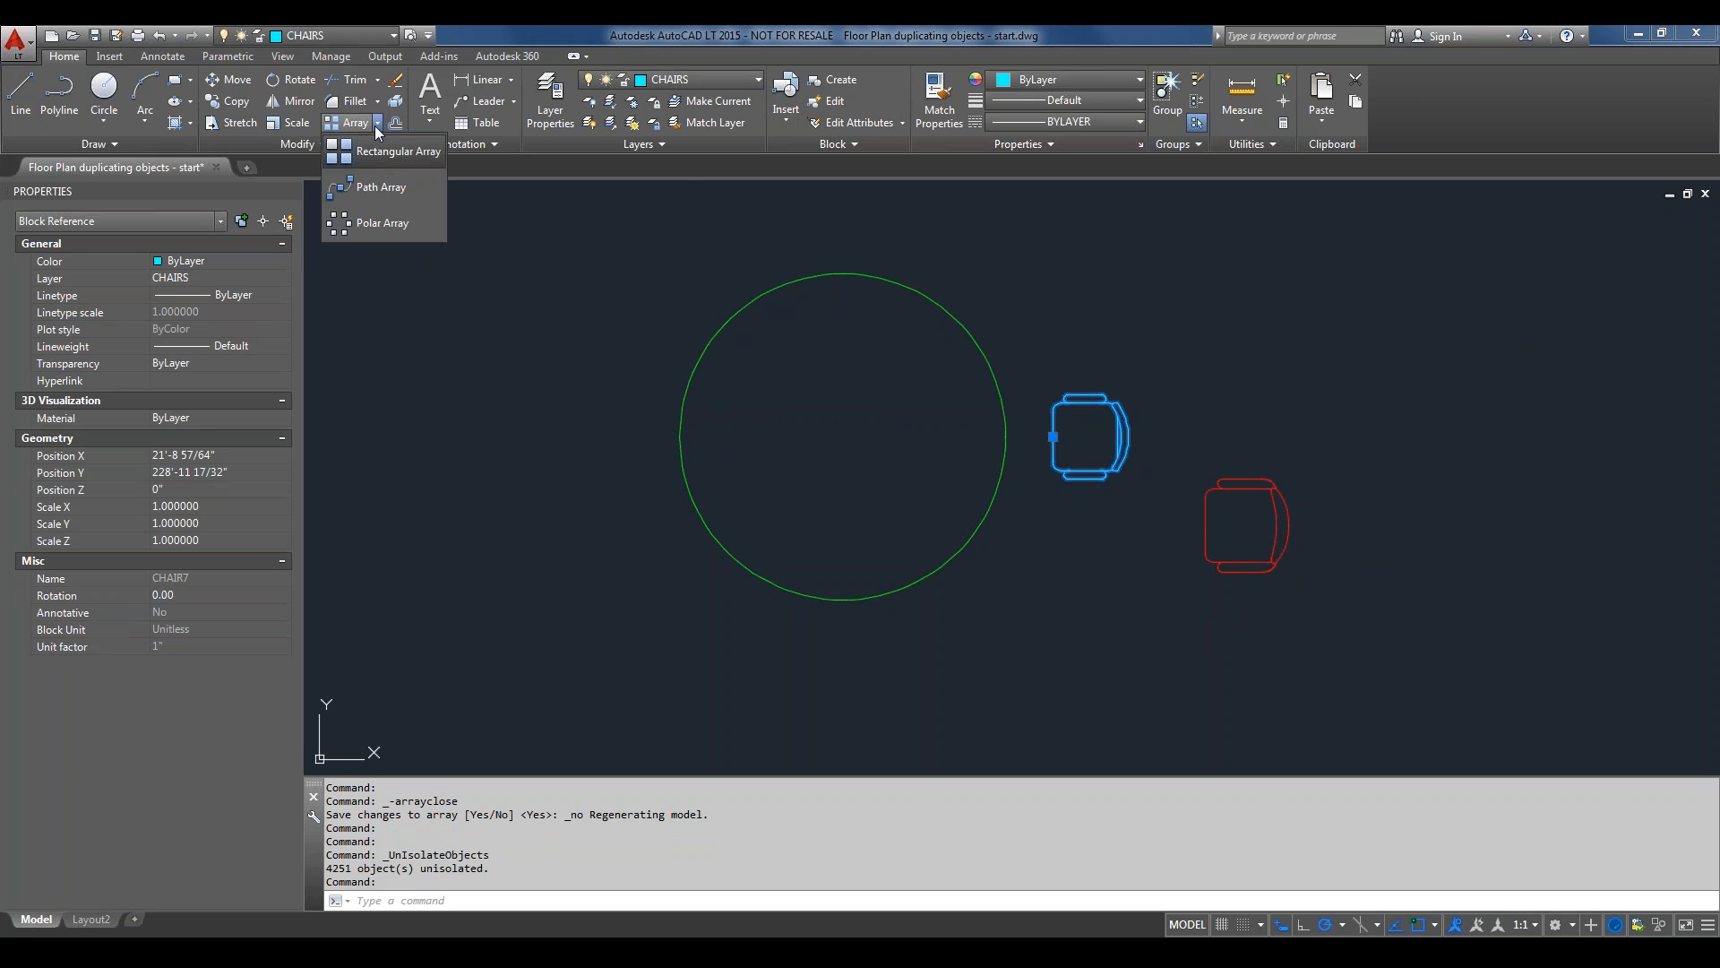
left_click(379, 228)
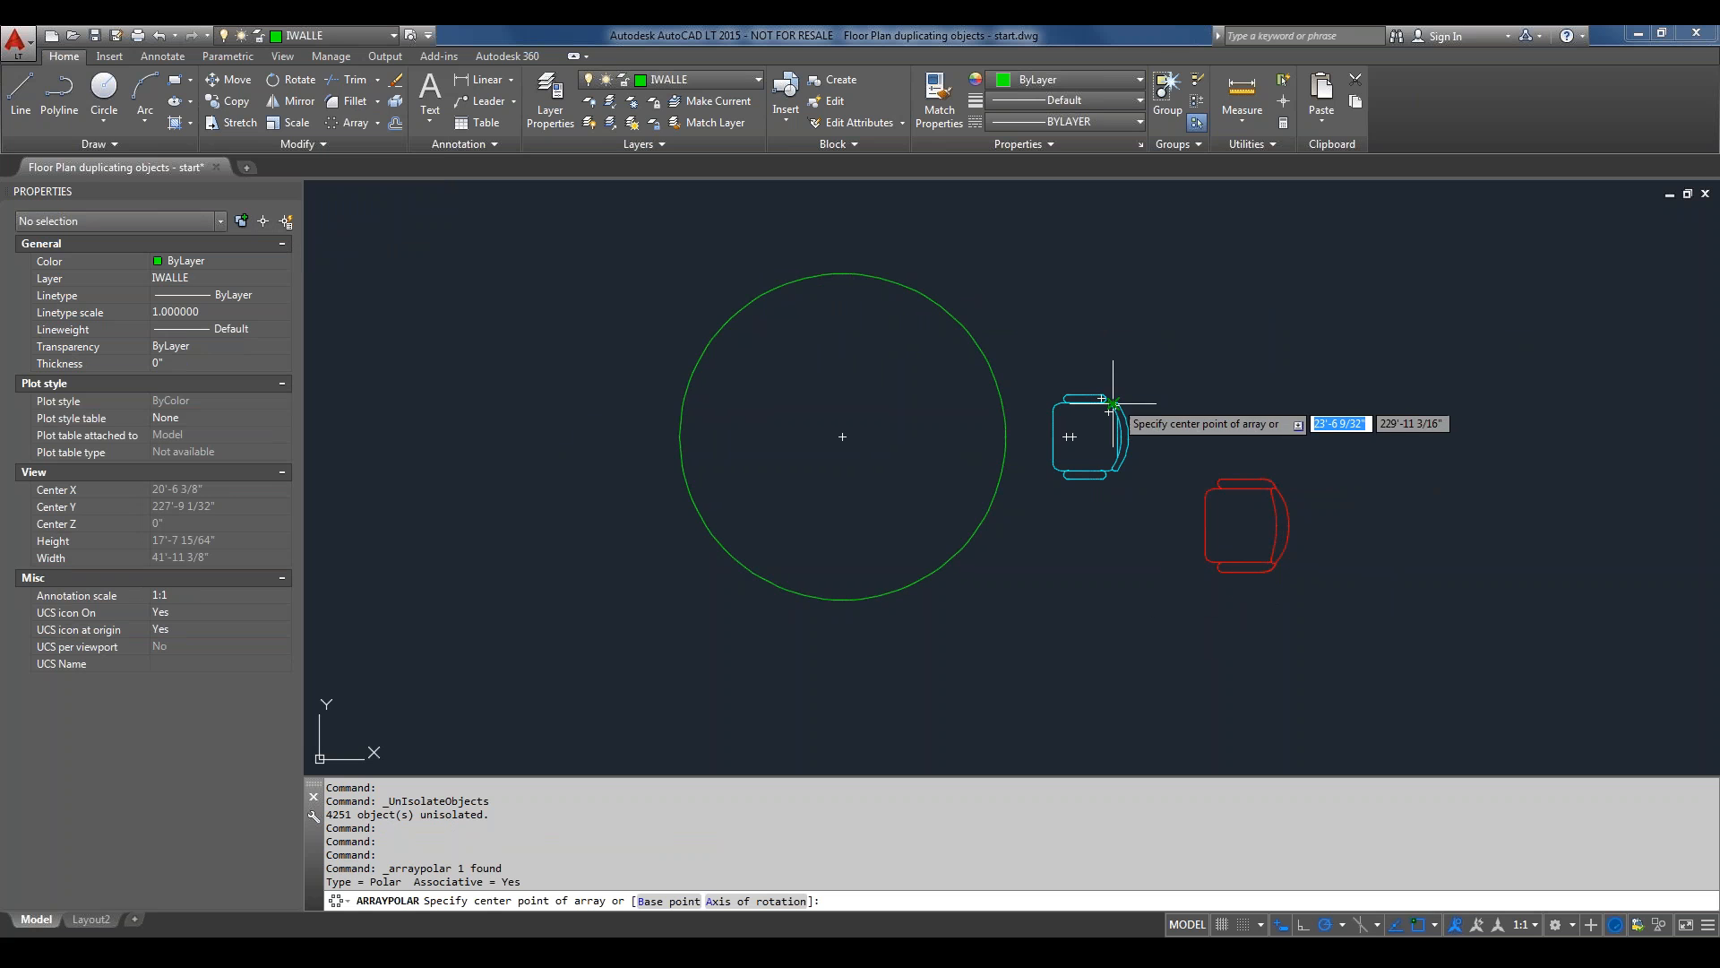
left_click(946, 305)
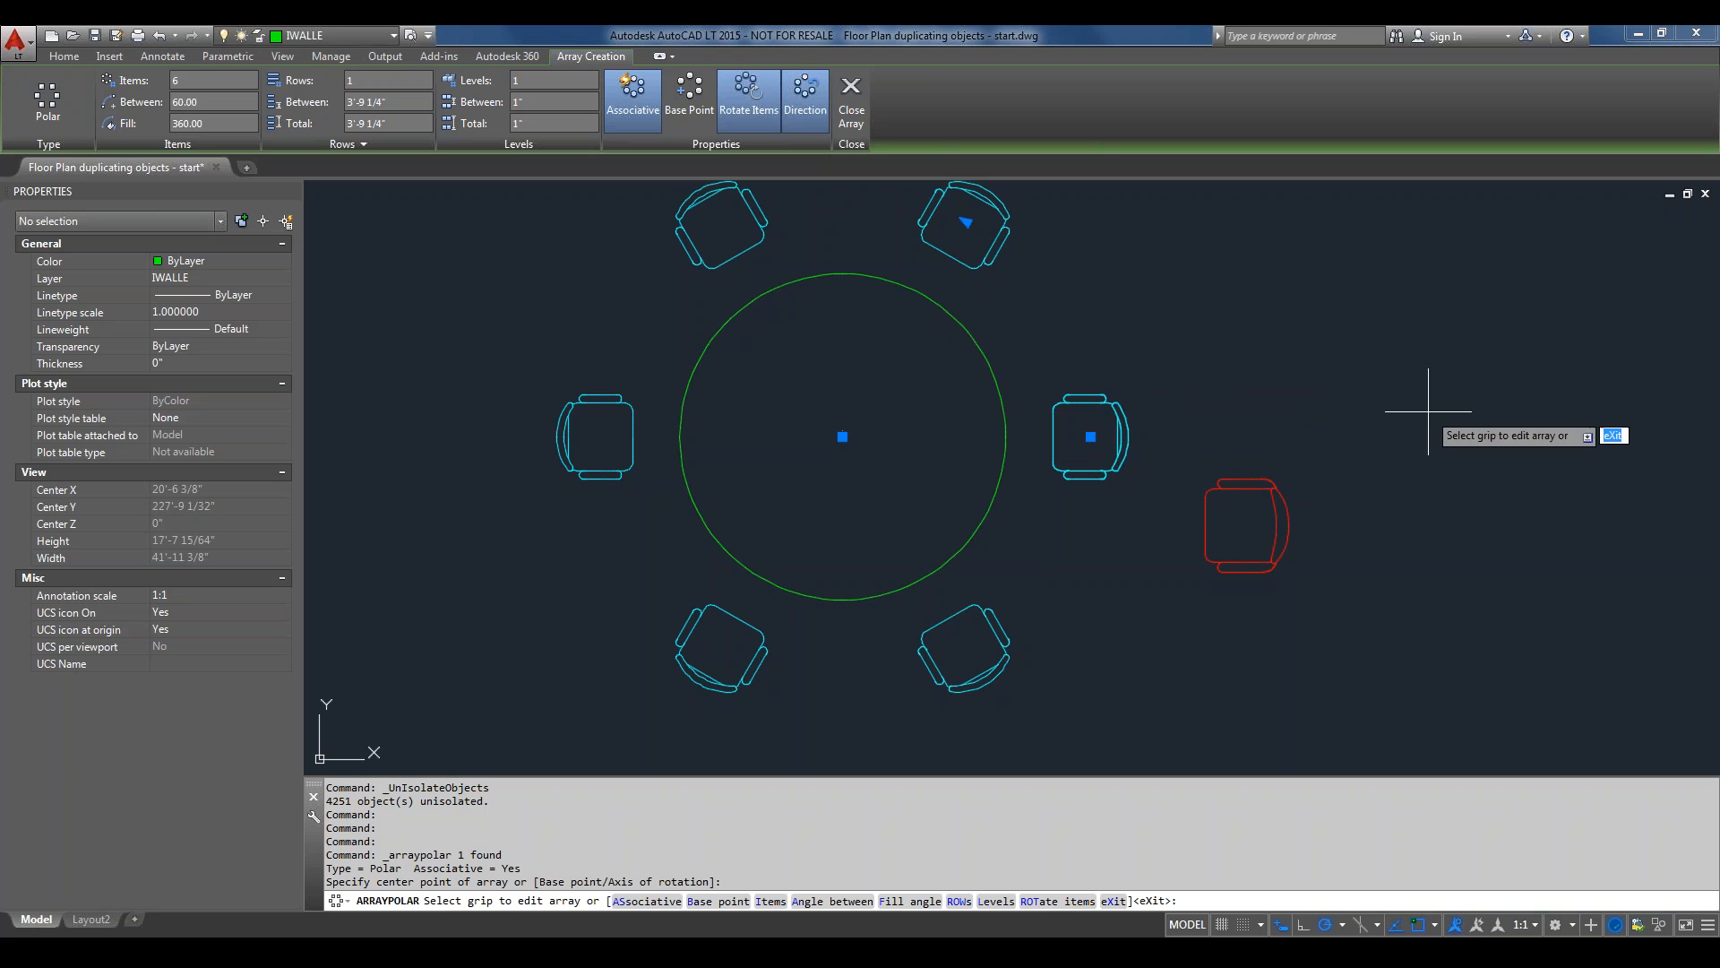
Try to change the polar array's radius and the angle between its items with its grips.
left_click(1091, 436)
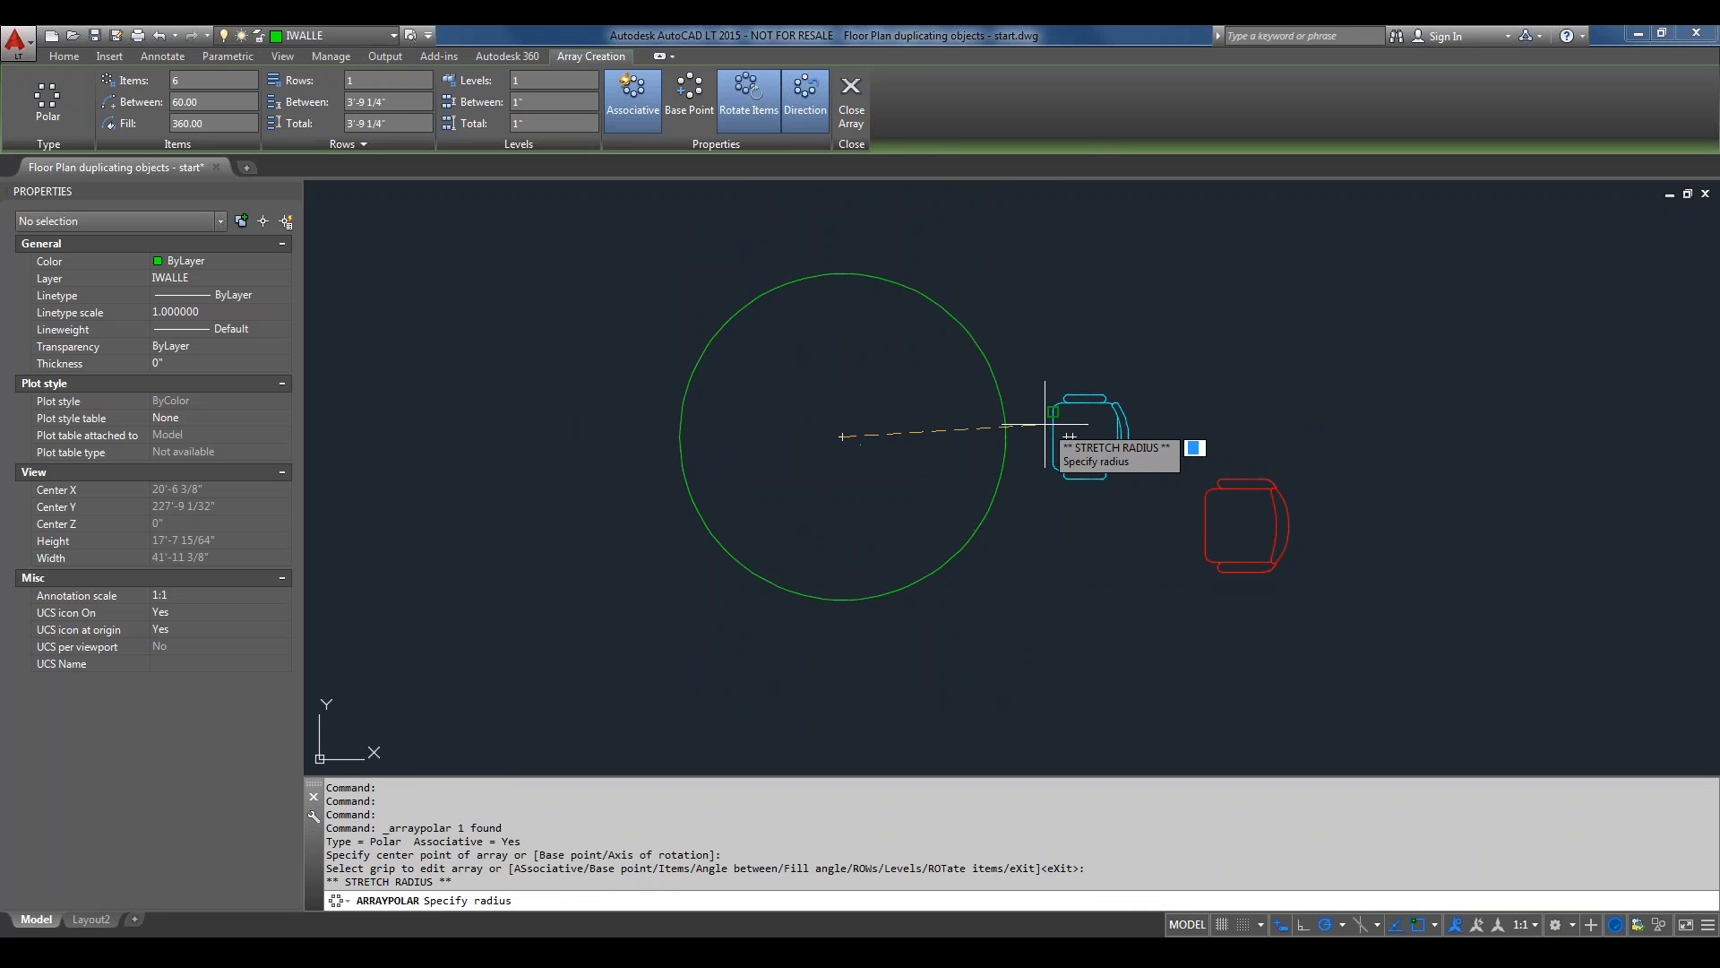
left_click(1102, 427)
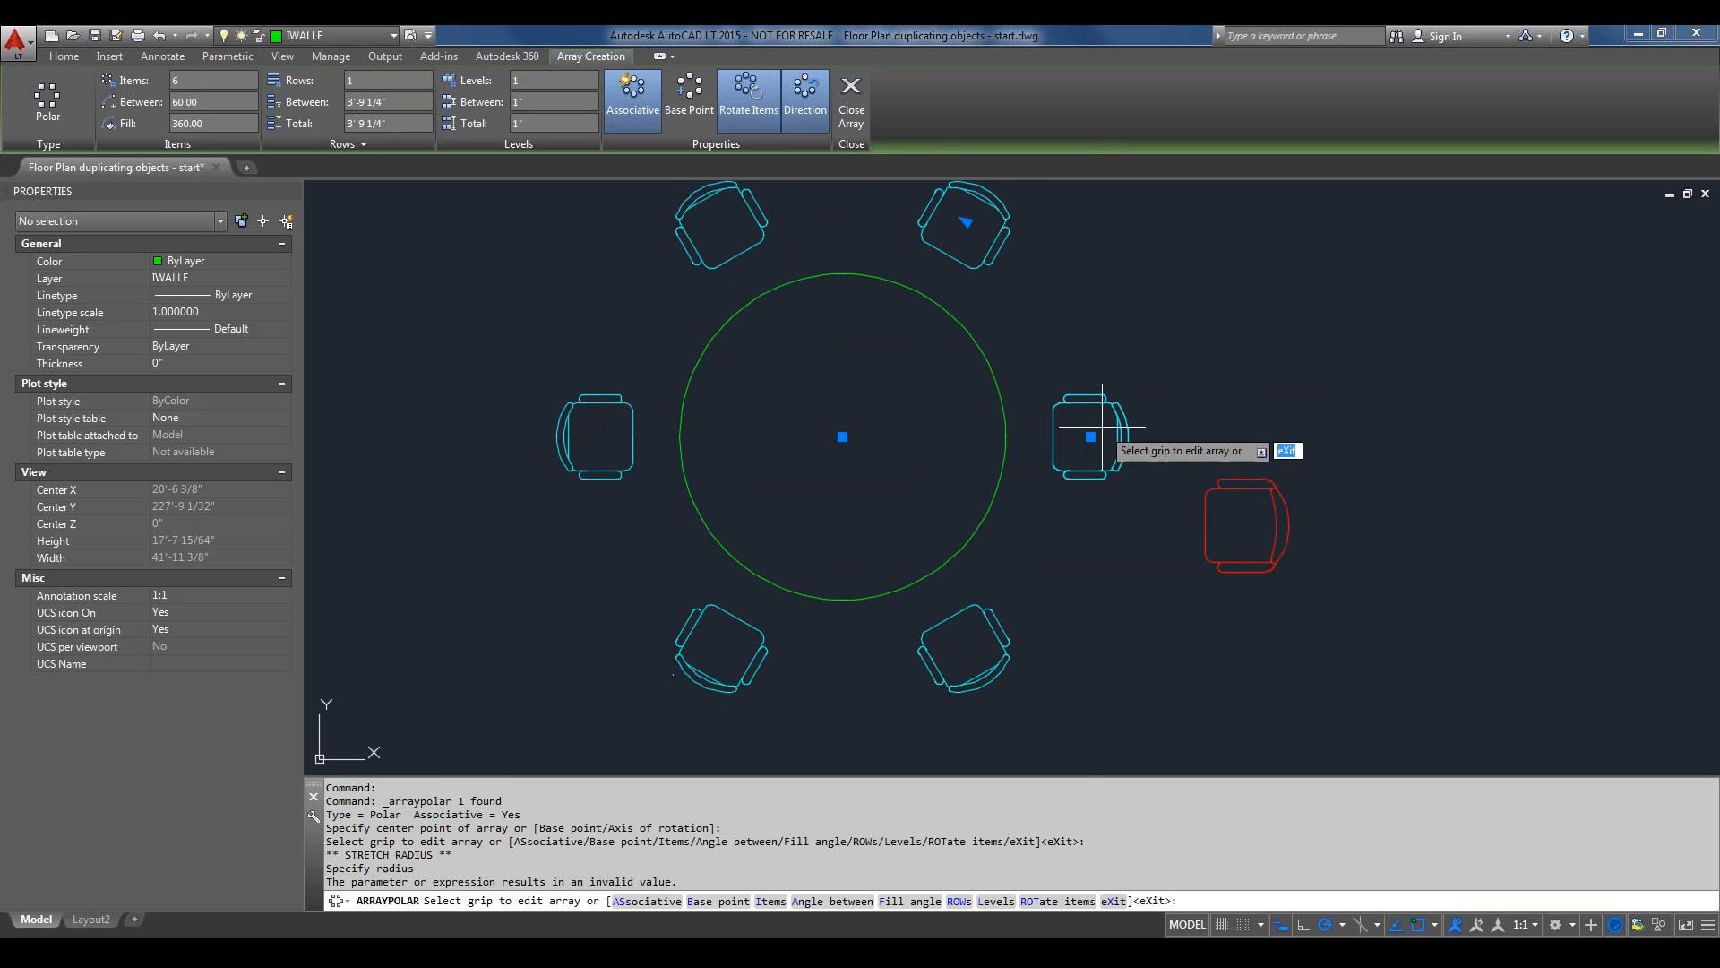
left_click(965, 220)
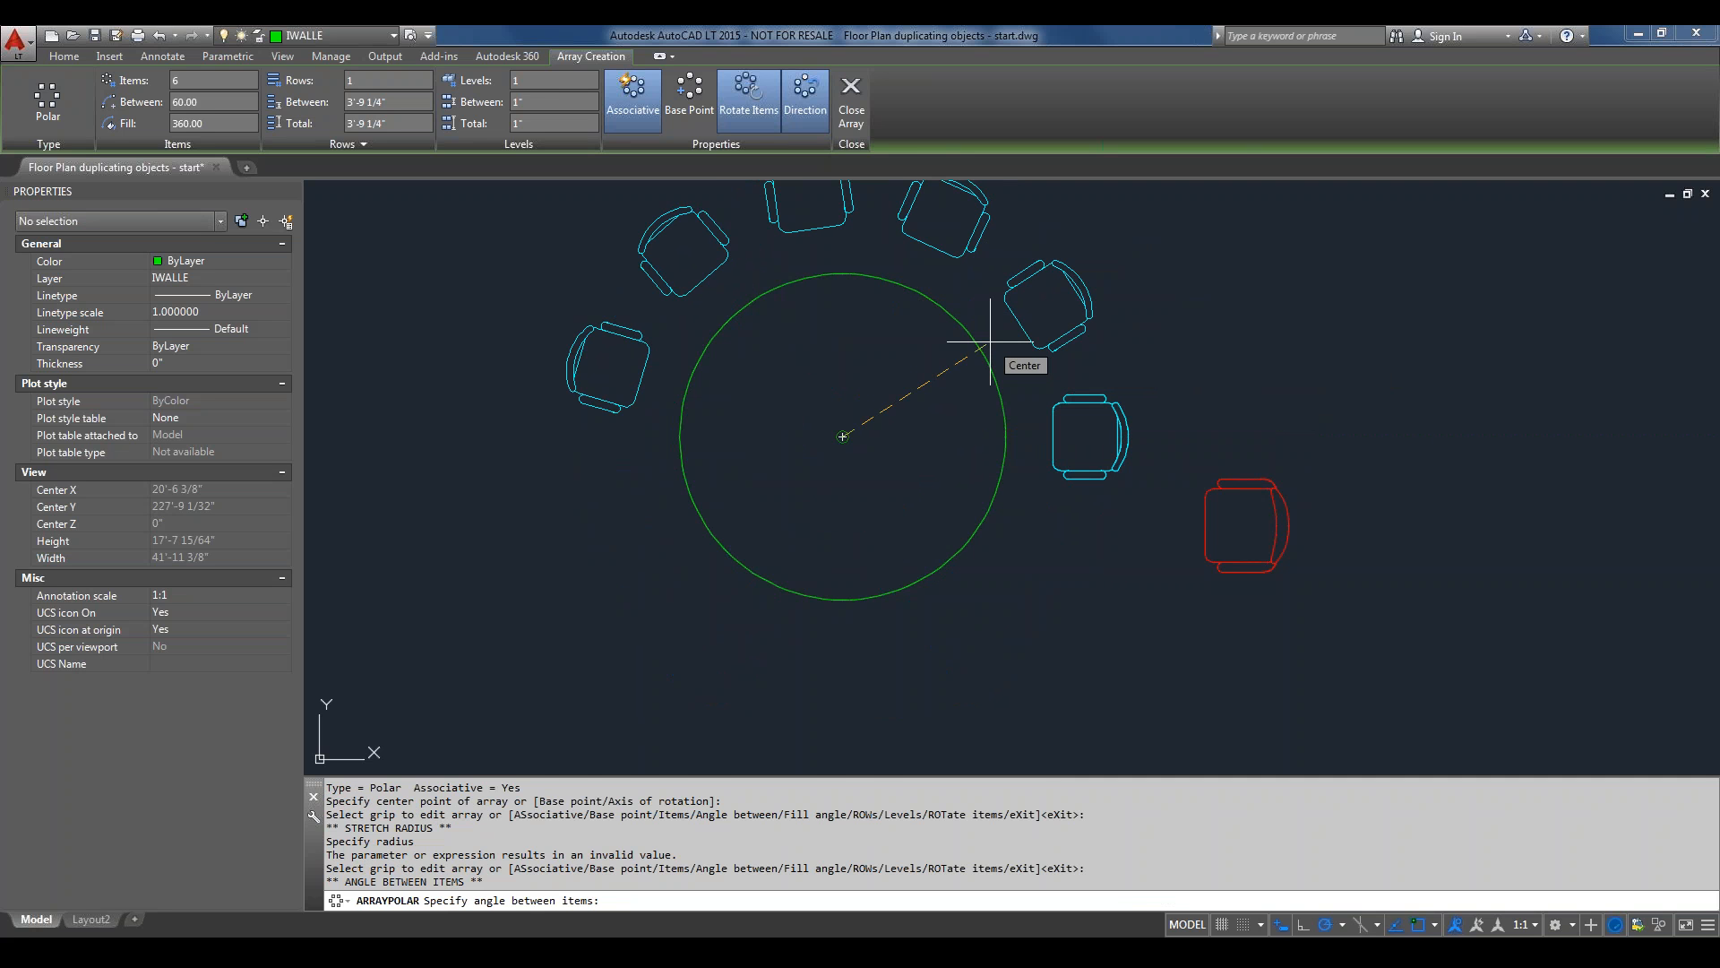
key("Escape")
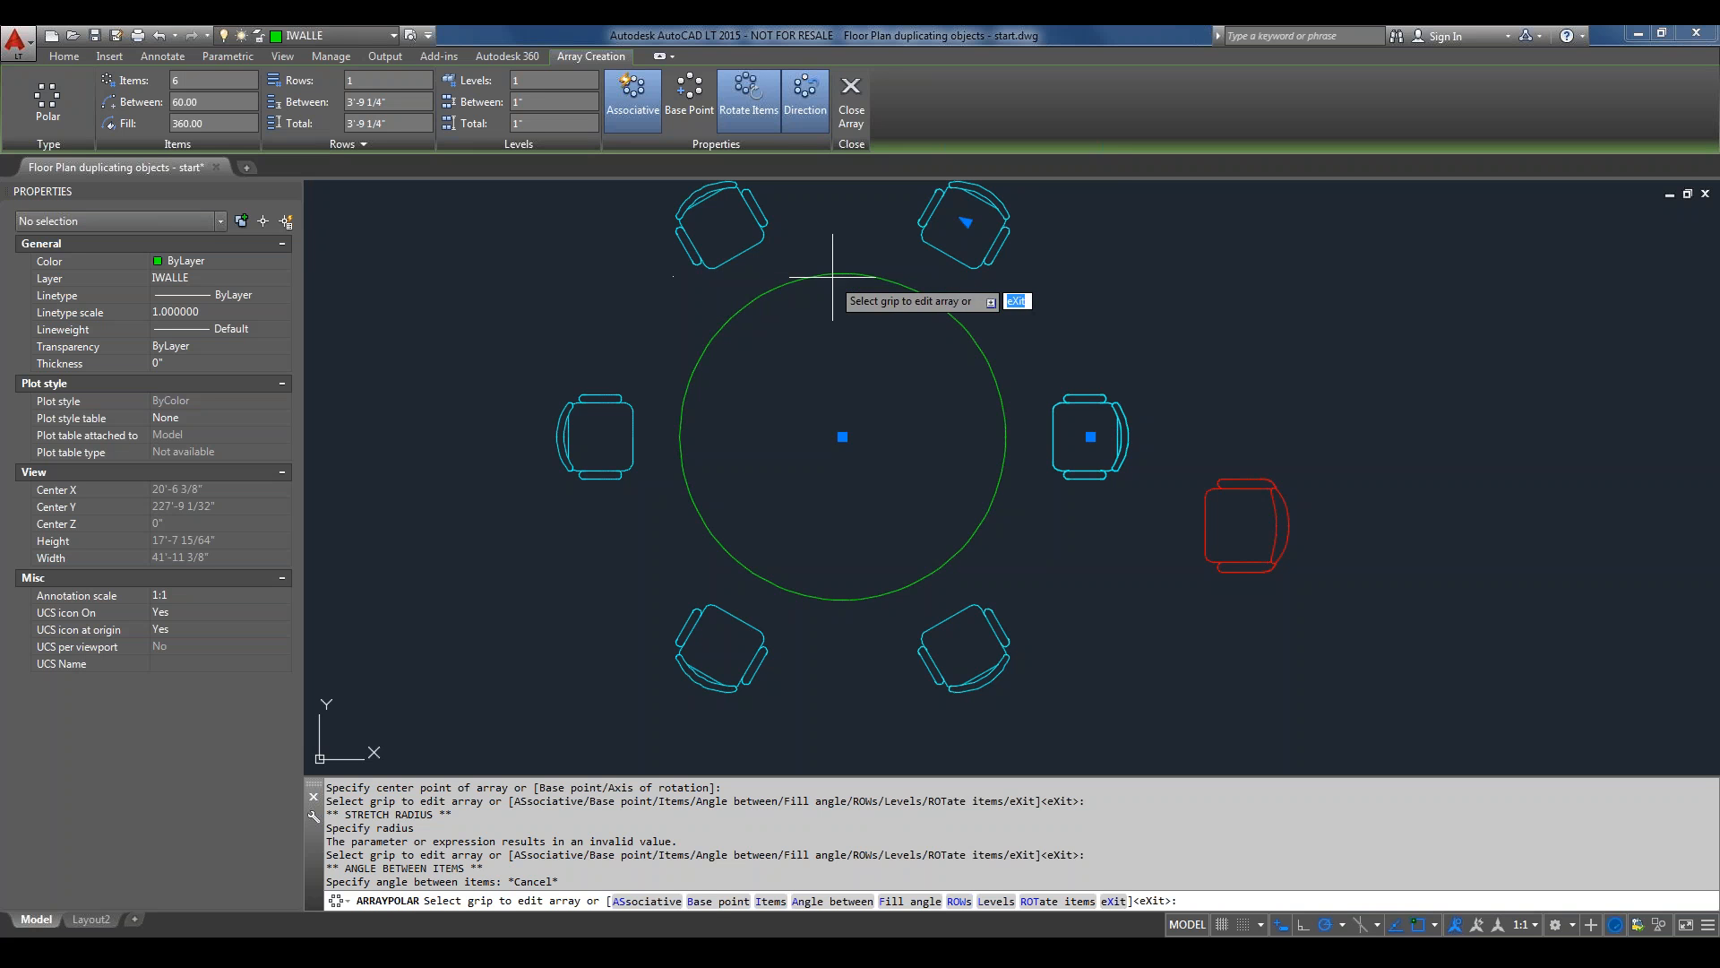
Reverse the polar array's direction to clockwise and finish creating the array.
left_click(815, 99)
left_click(966, 650)
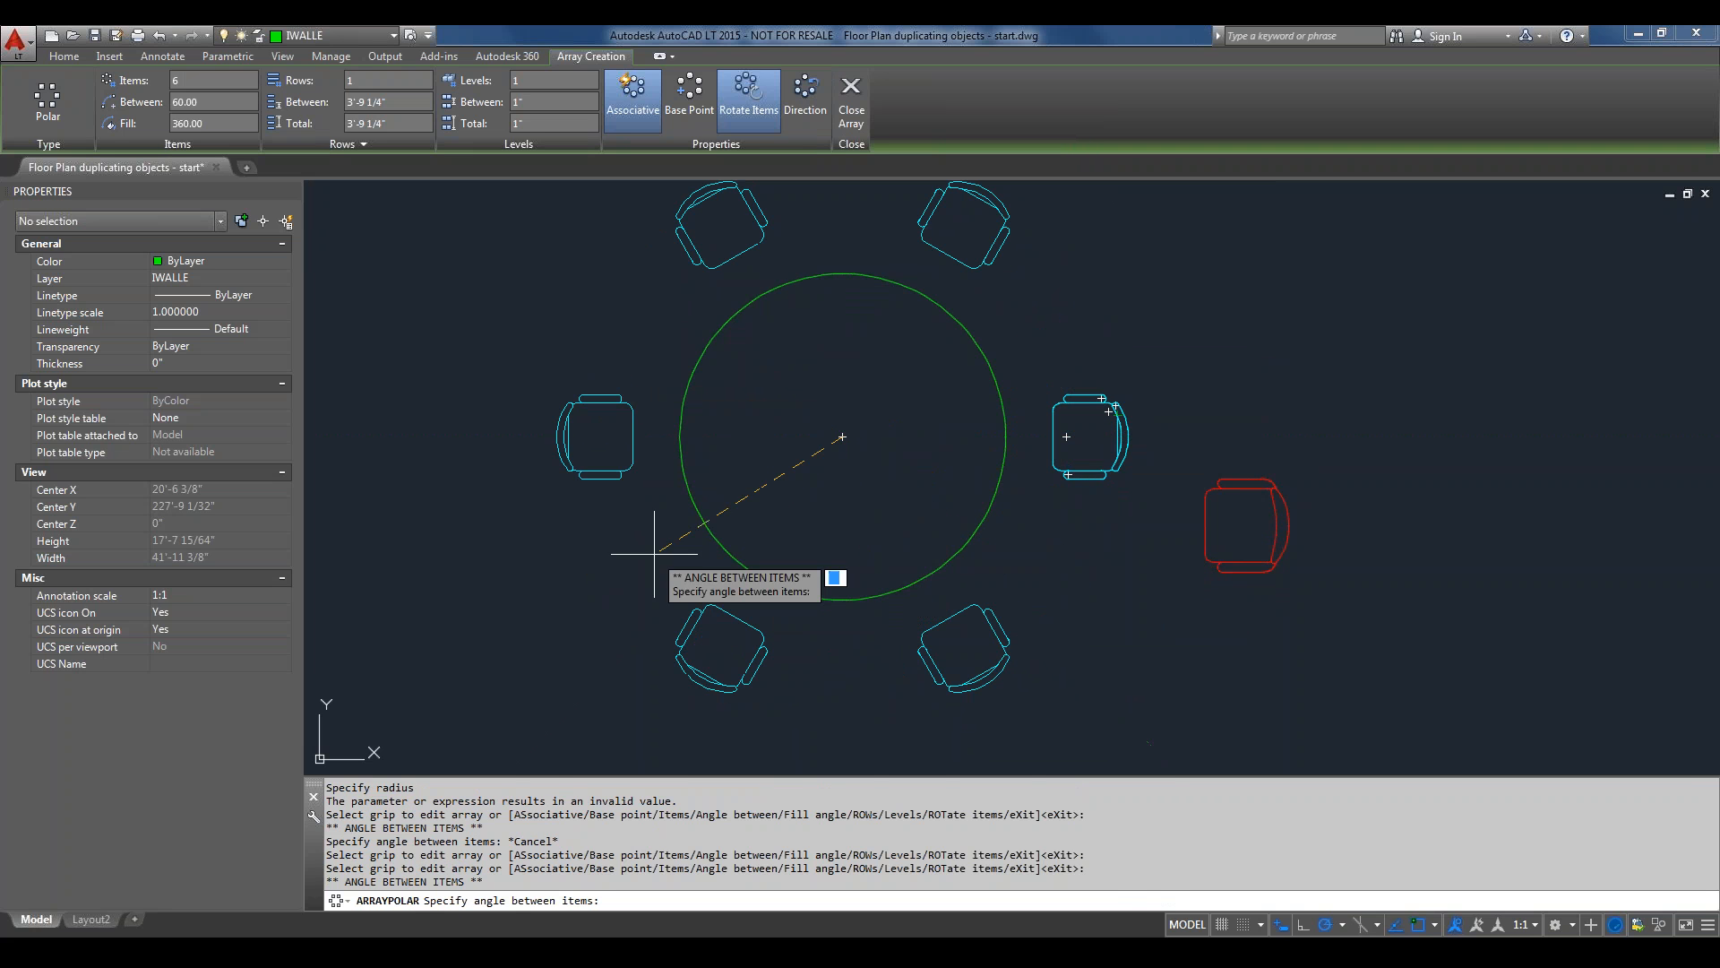
key("Escape")
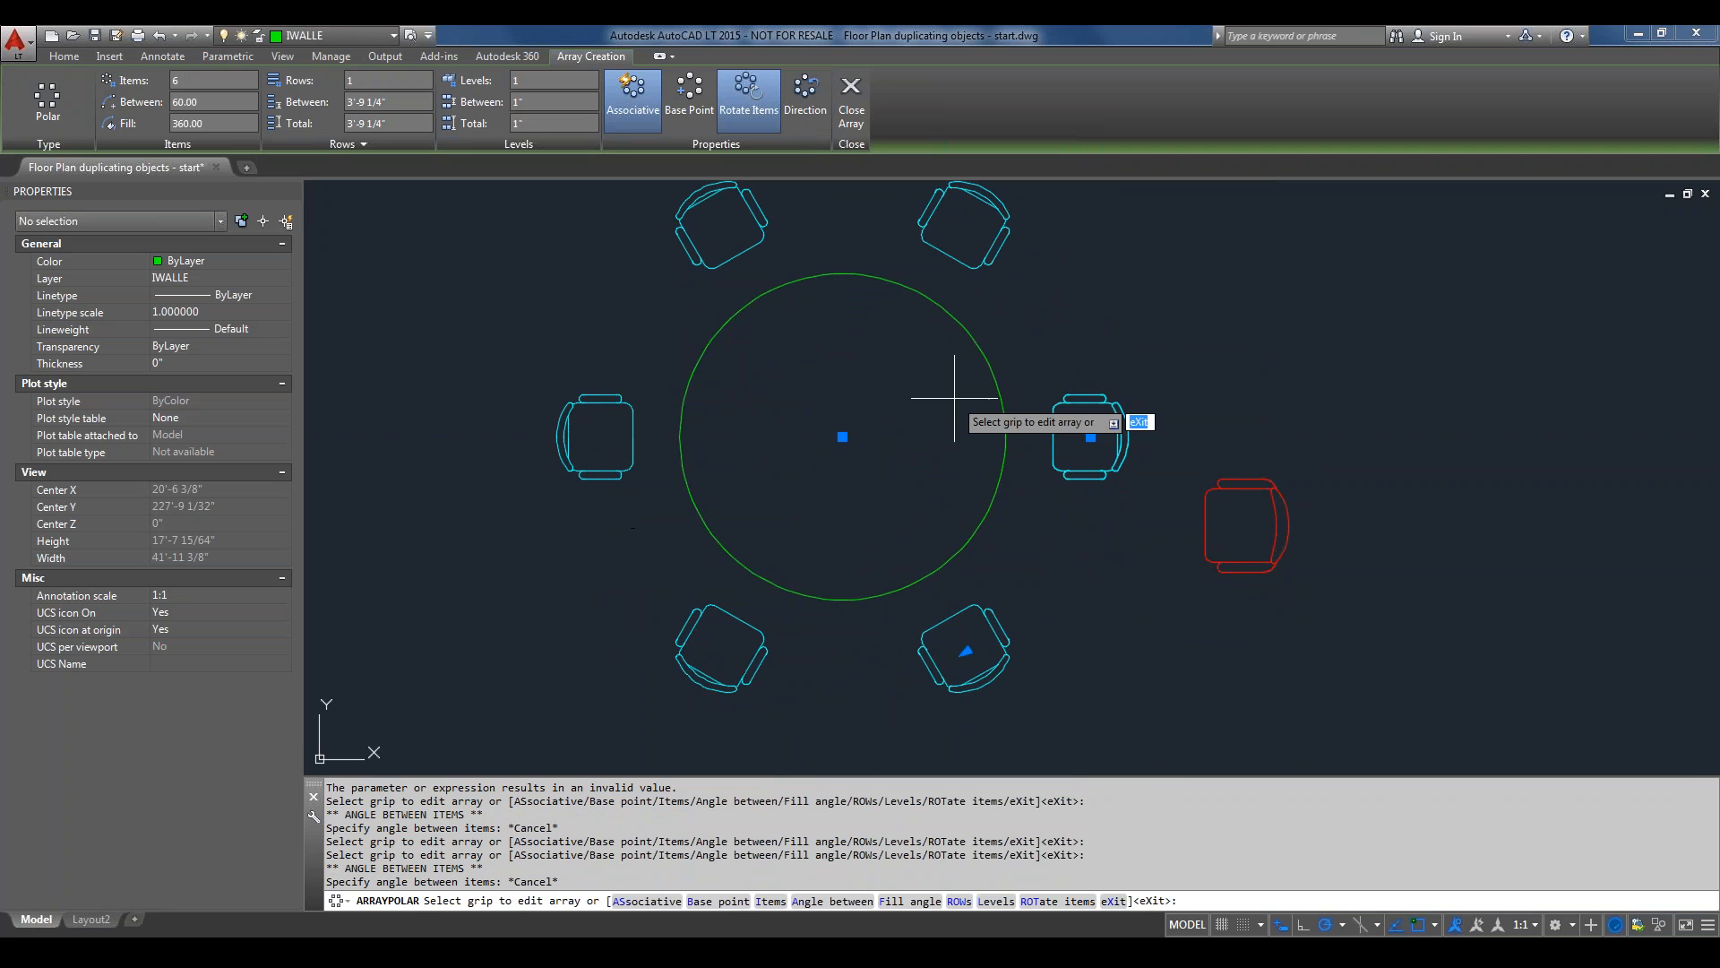
right_click(1305, 360)
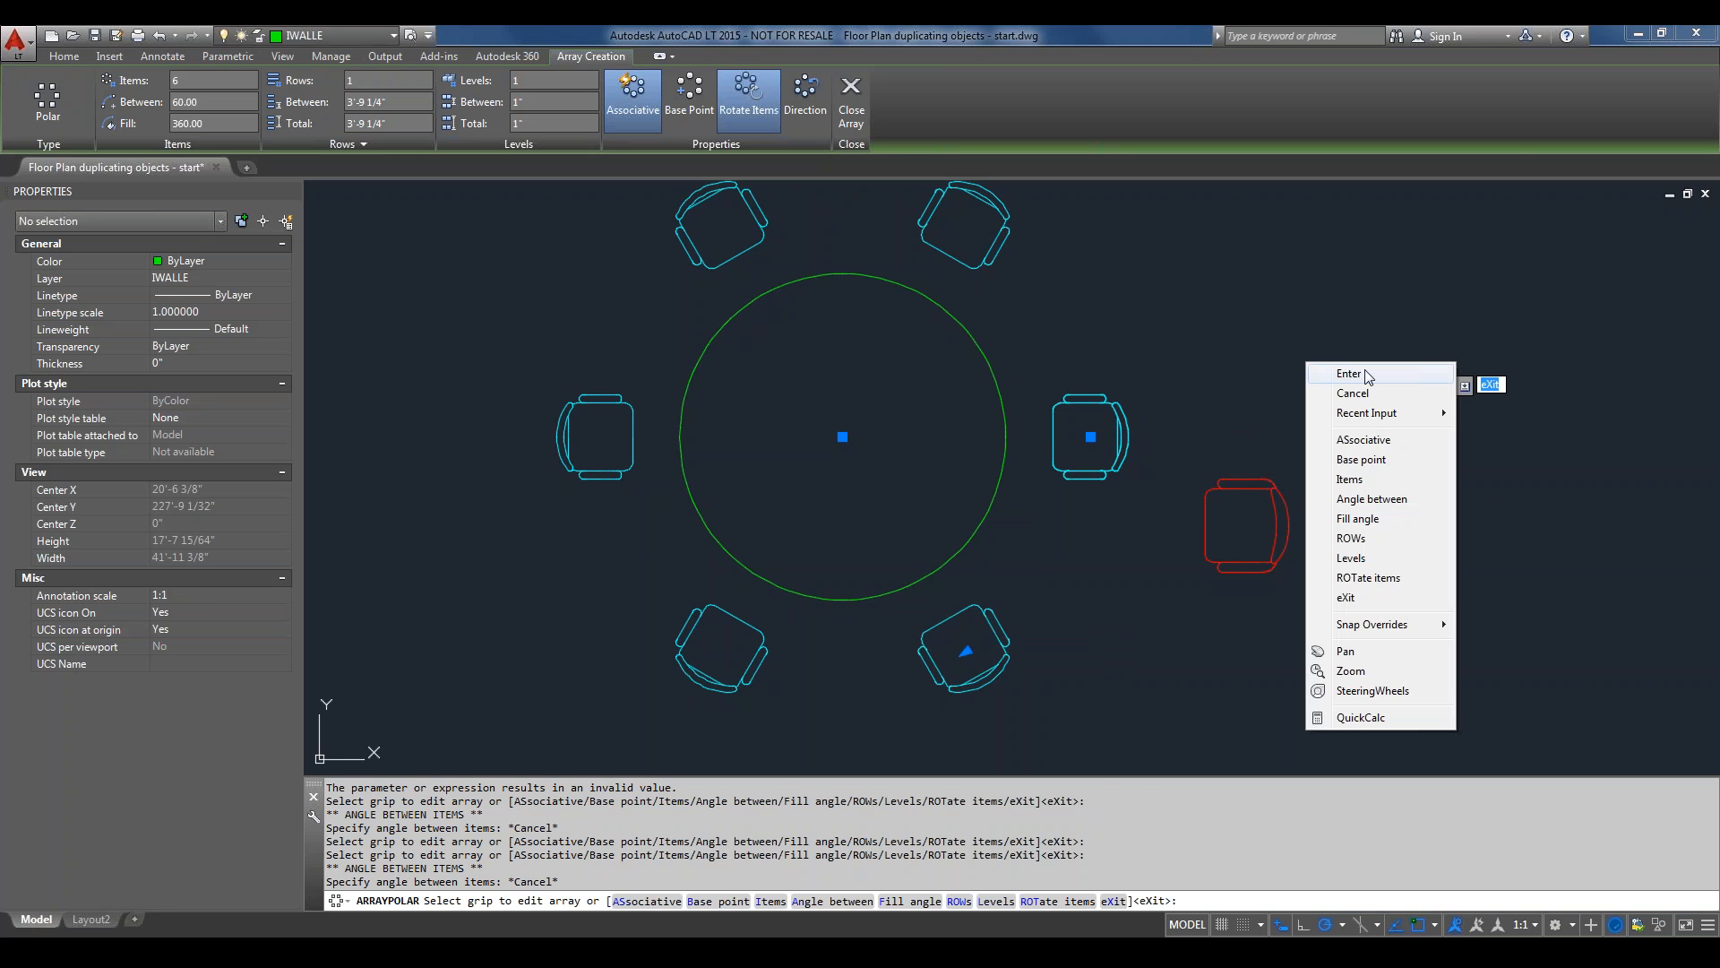
left_click(1348, 374)
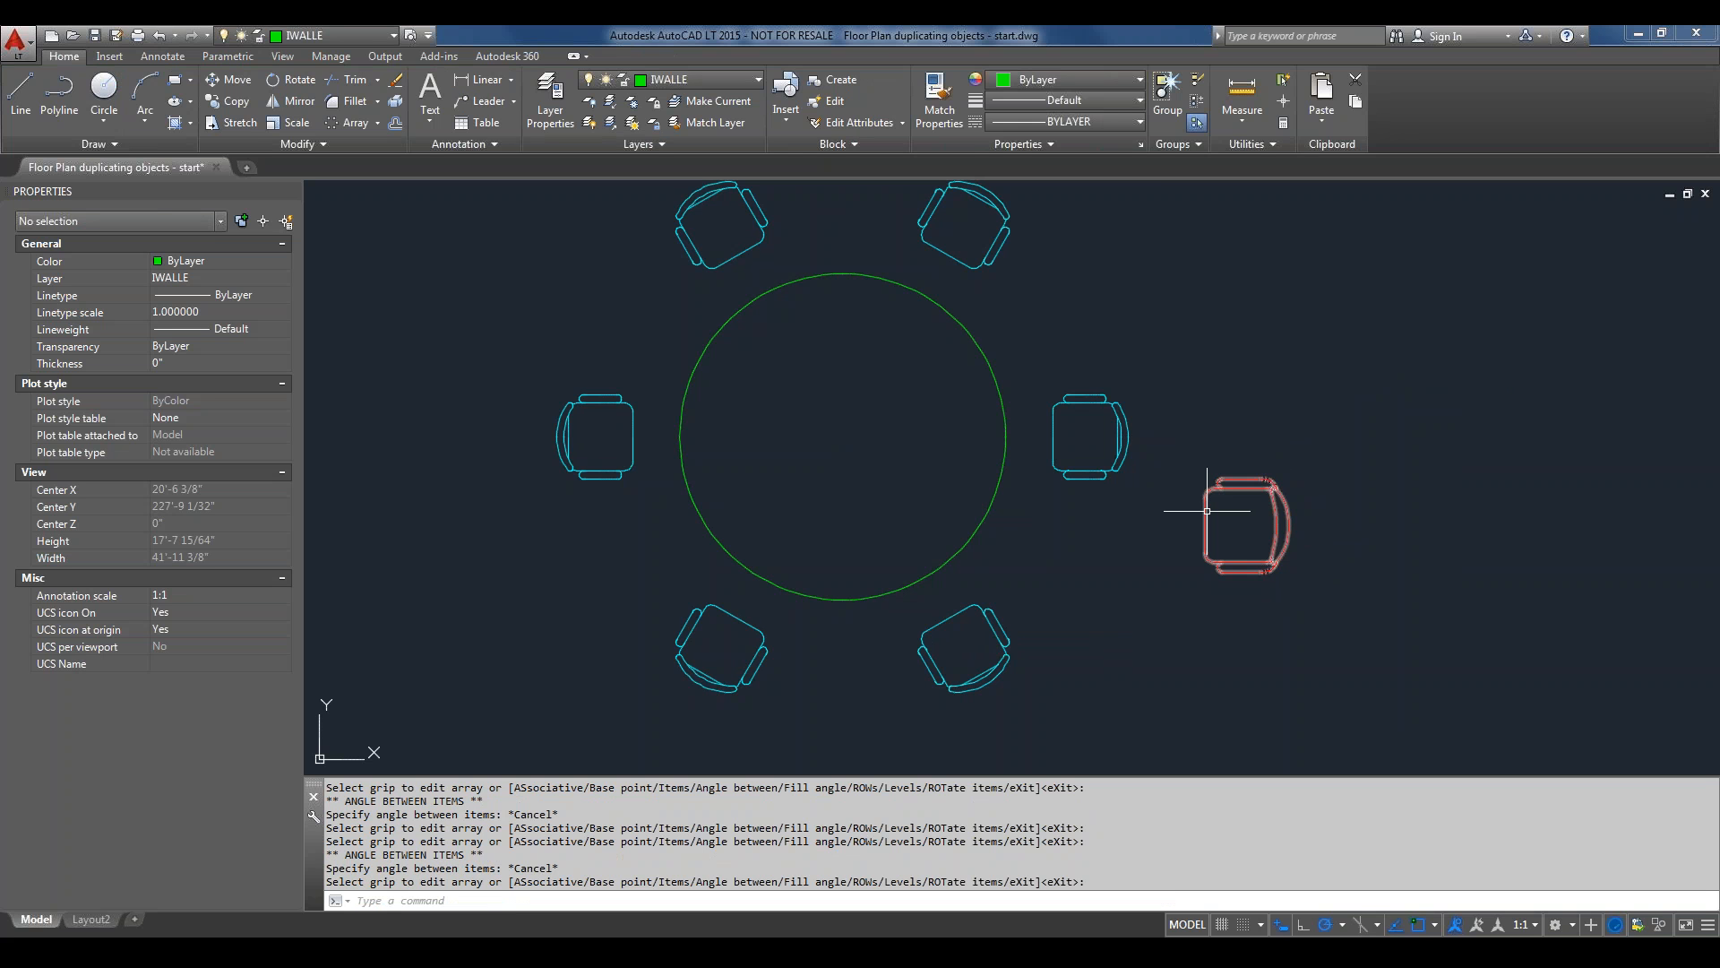
Replace the polar array's chair directly east of the circle with the red chair, using its centroid as base point.
left_click(1127, 451)
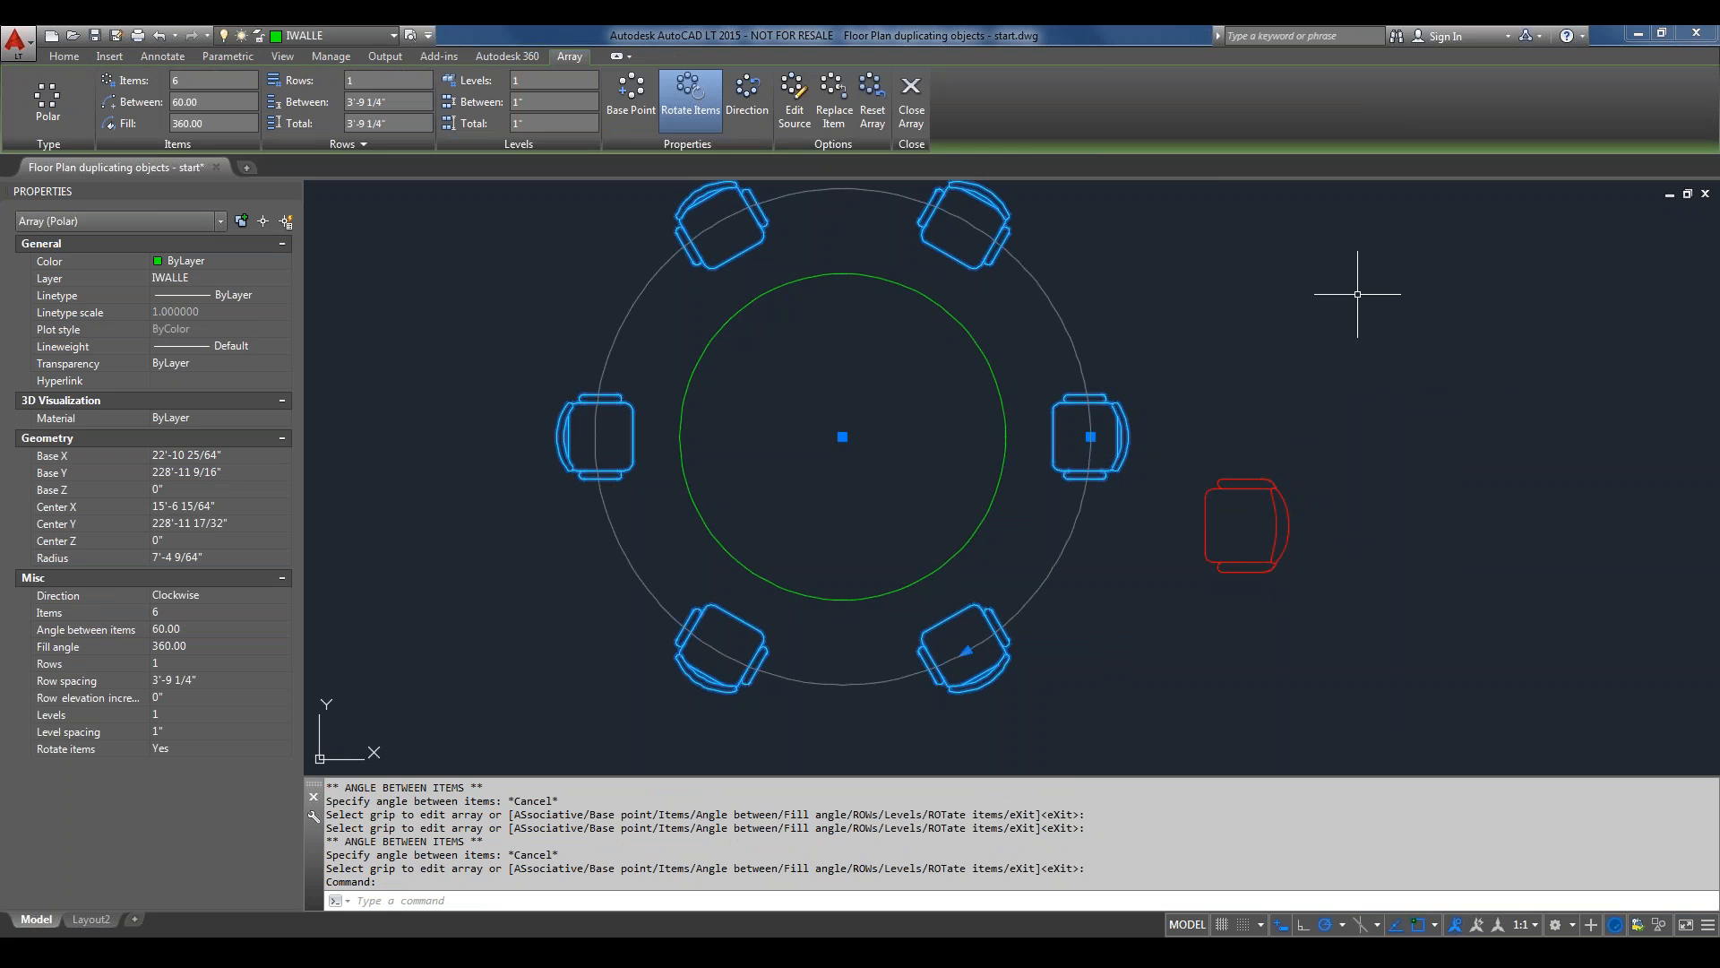
left_click(841, 109)
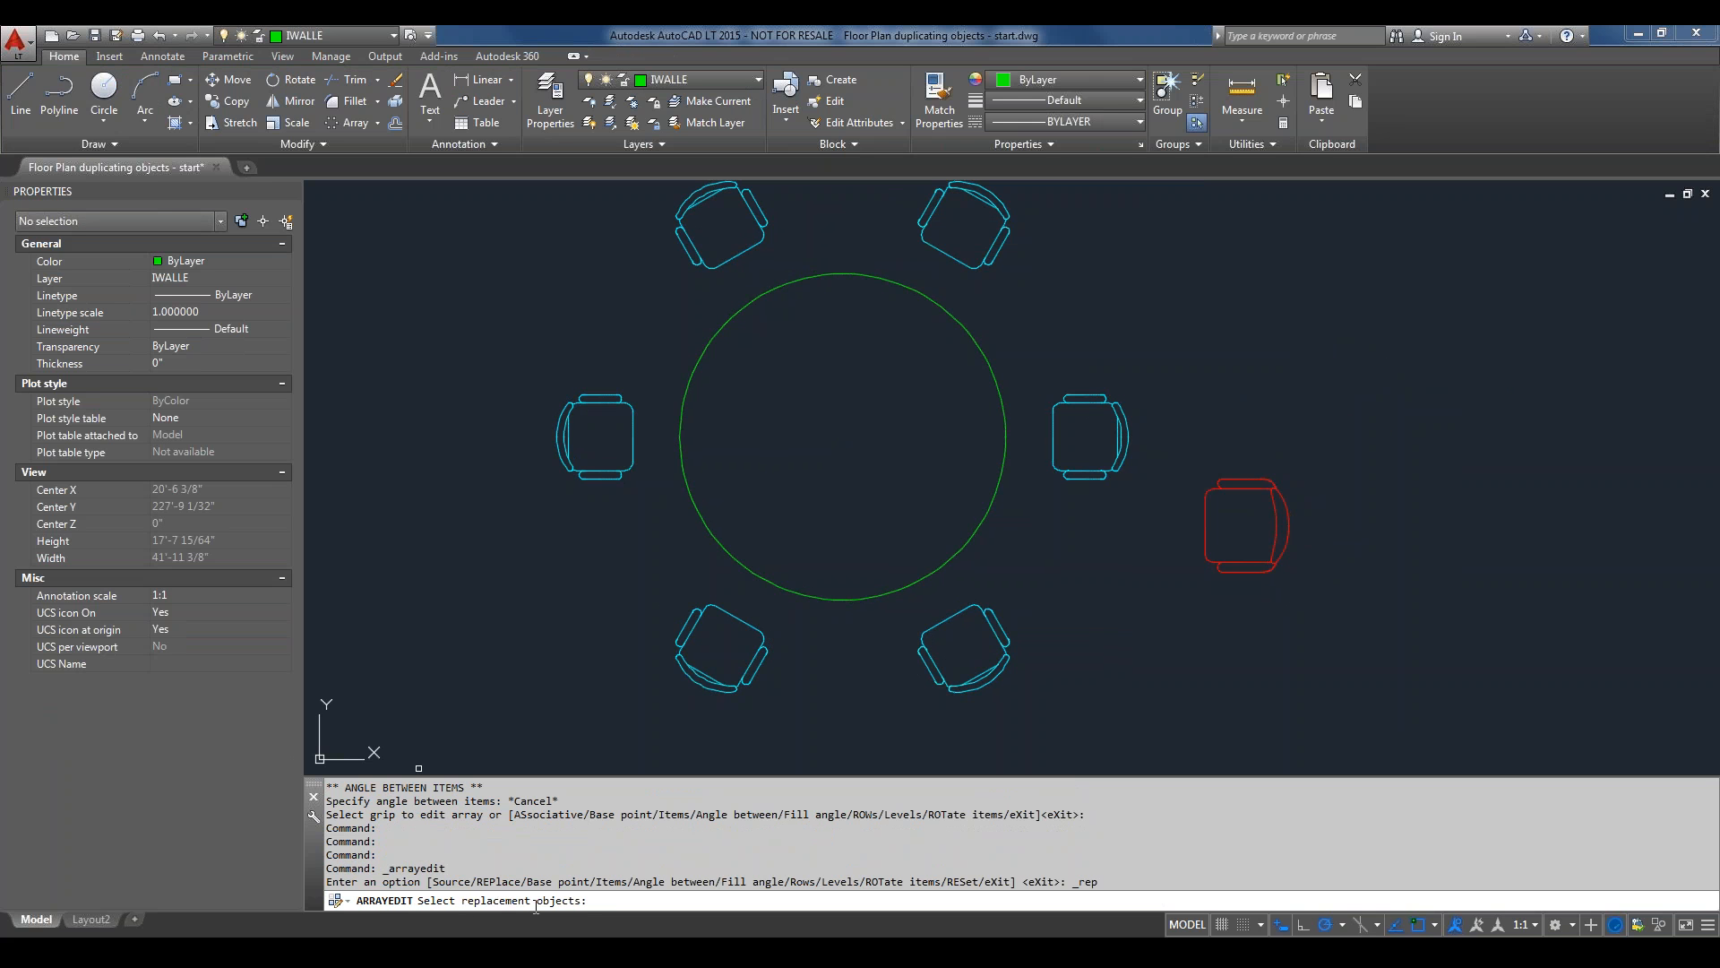
left_click(1205, 545)
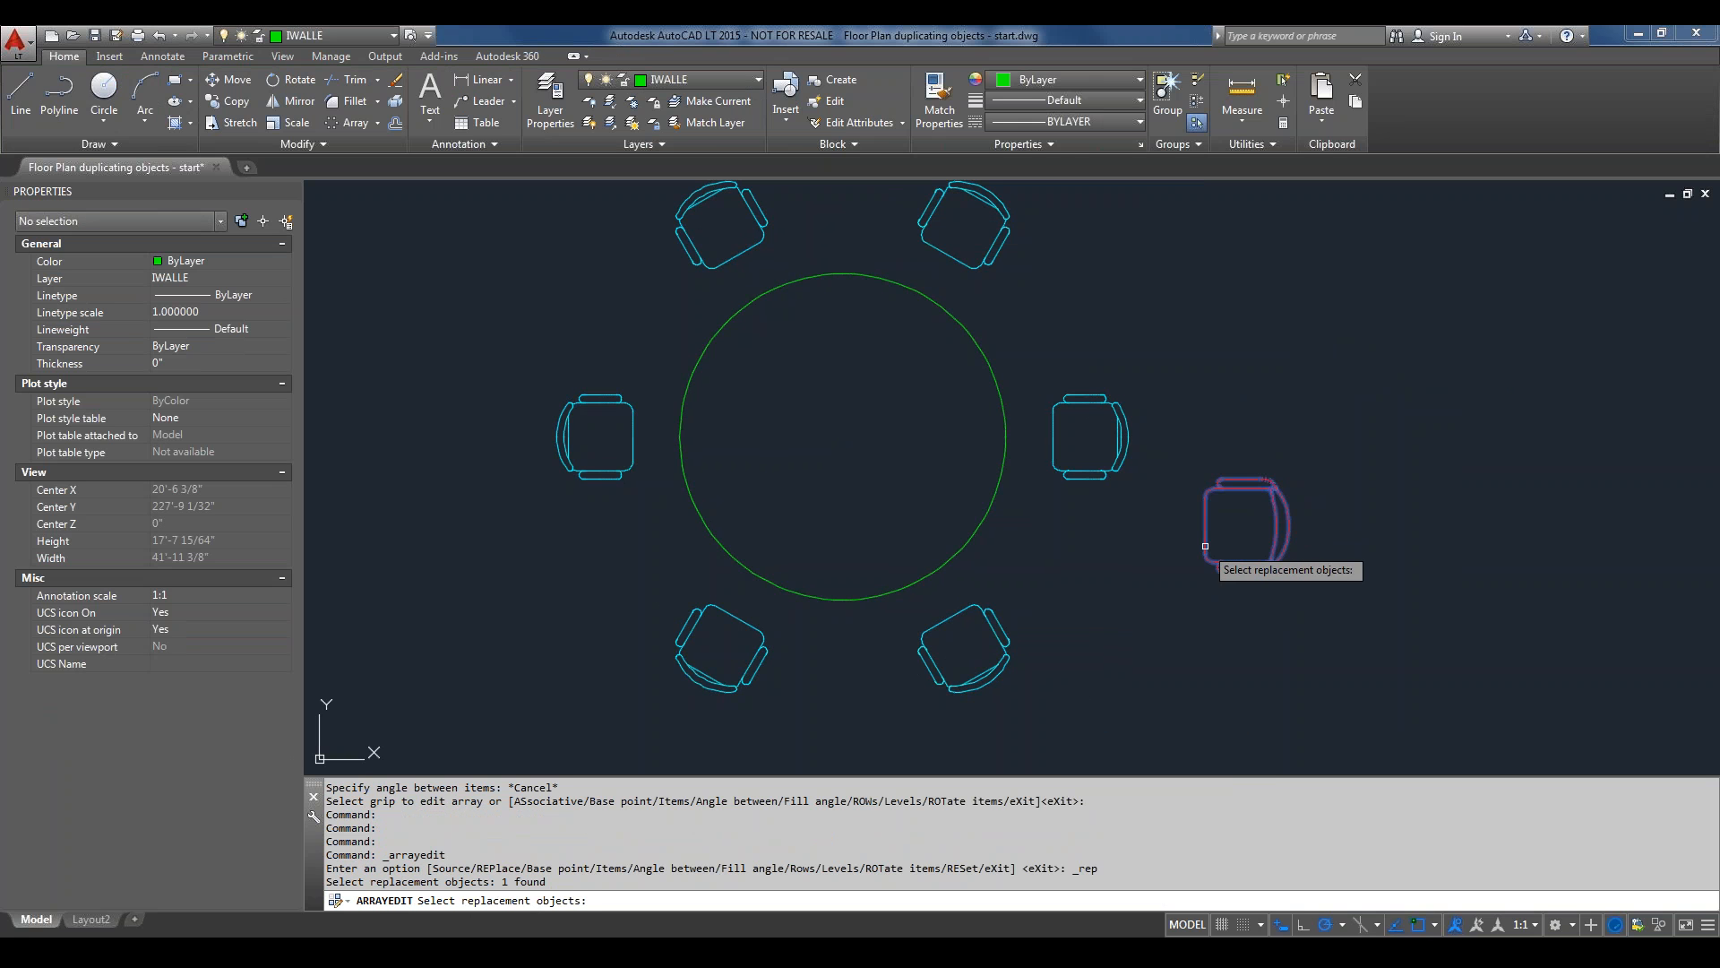
key("Return")
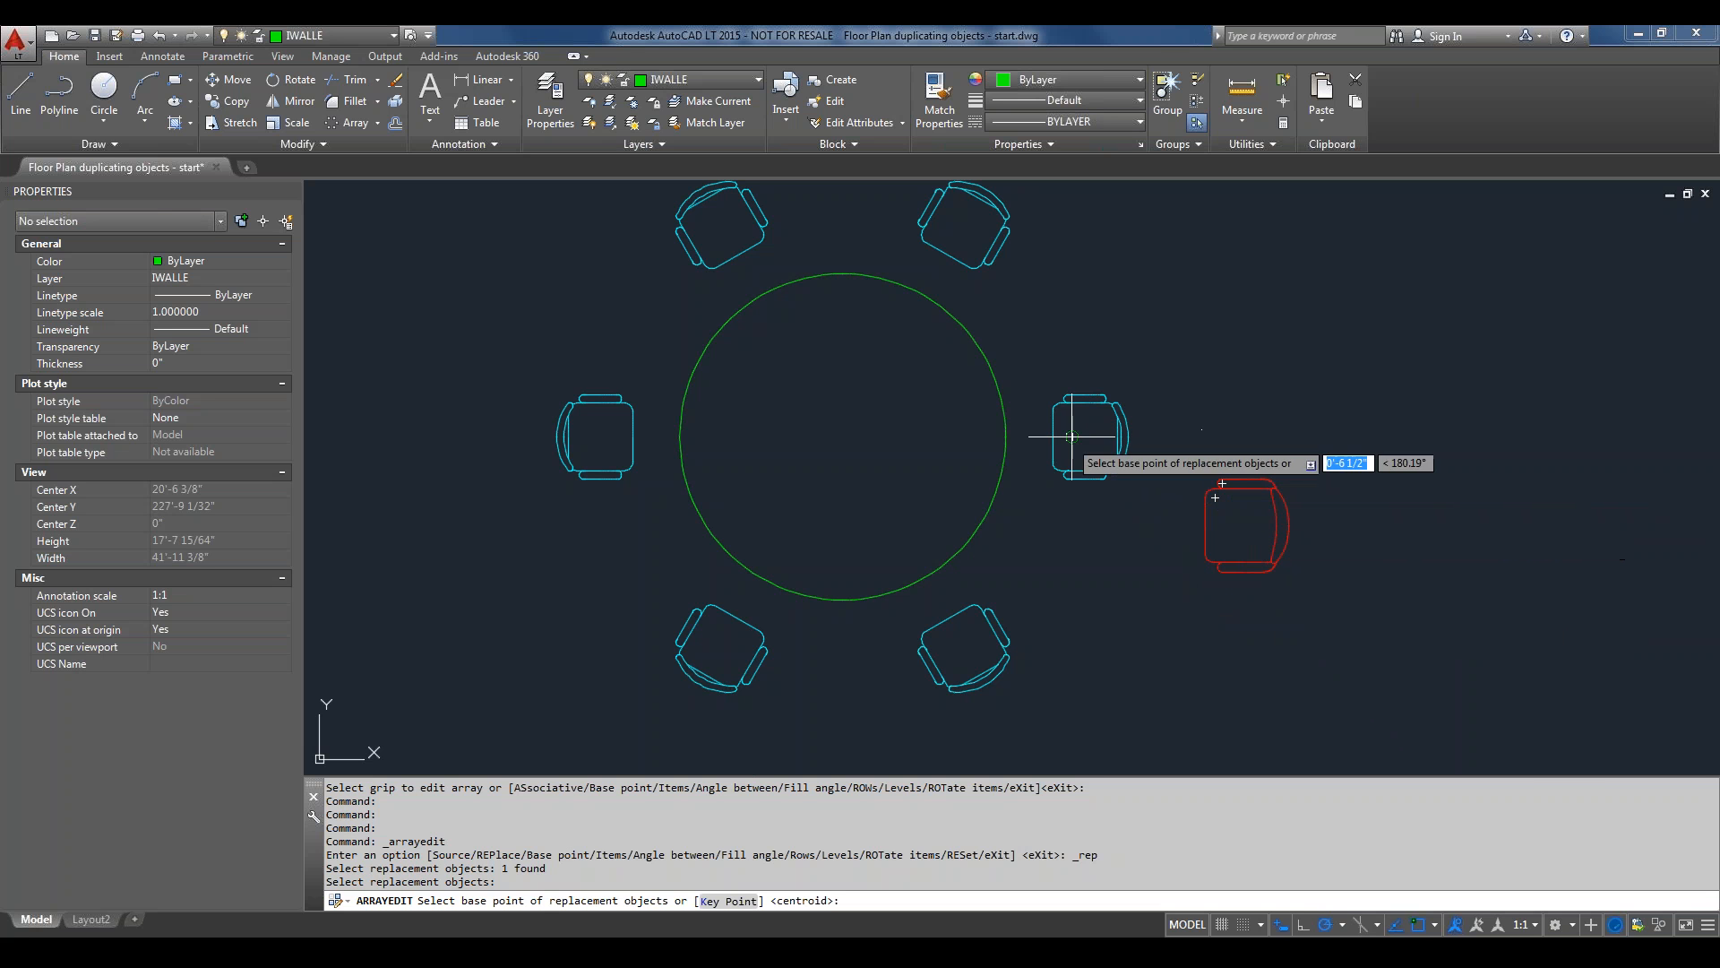
right_click(1197, 625)
left_click(1239, 638)
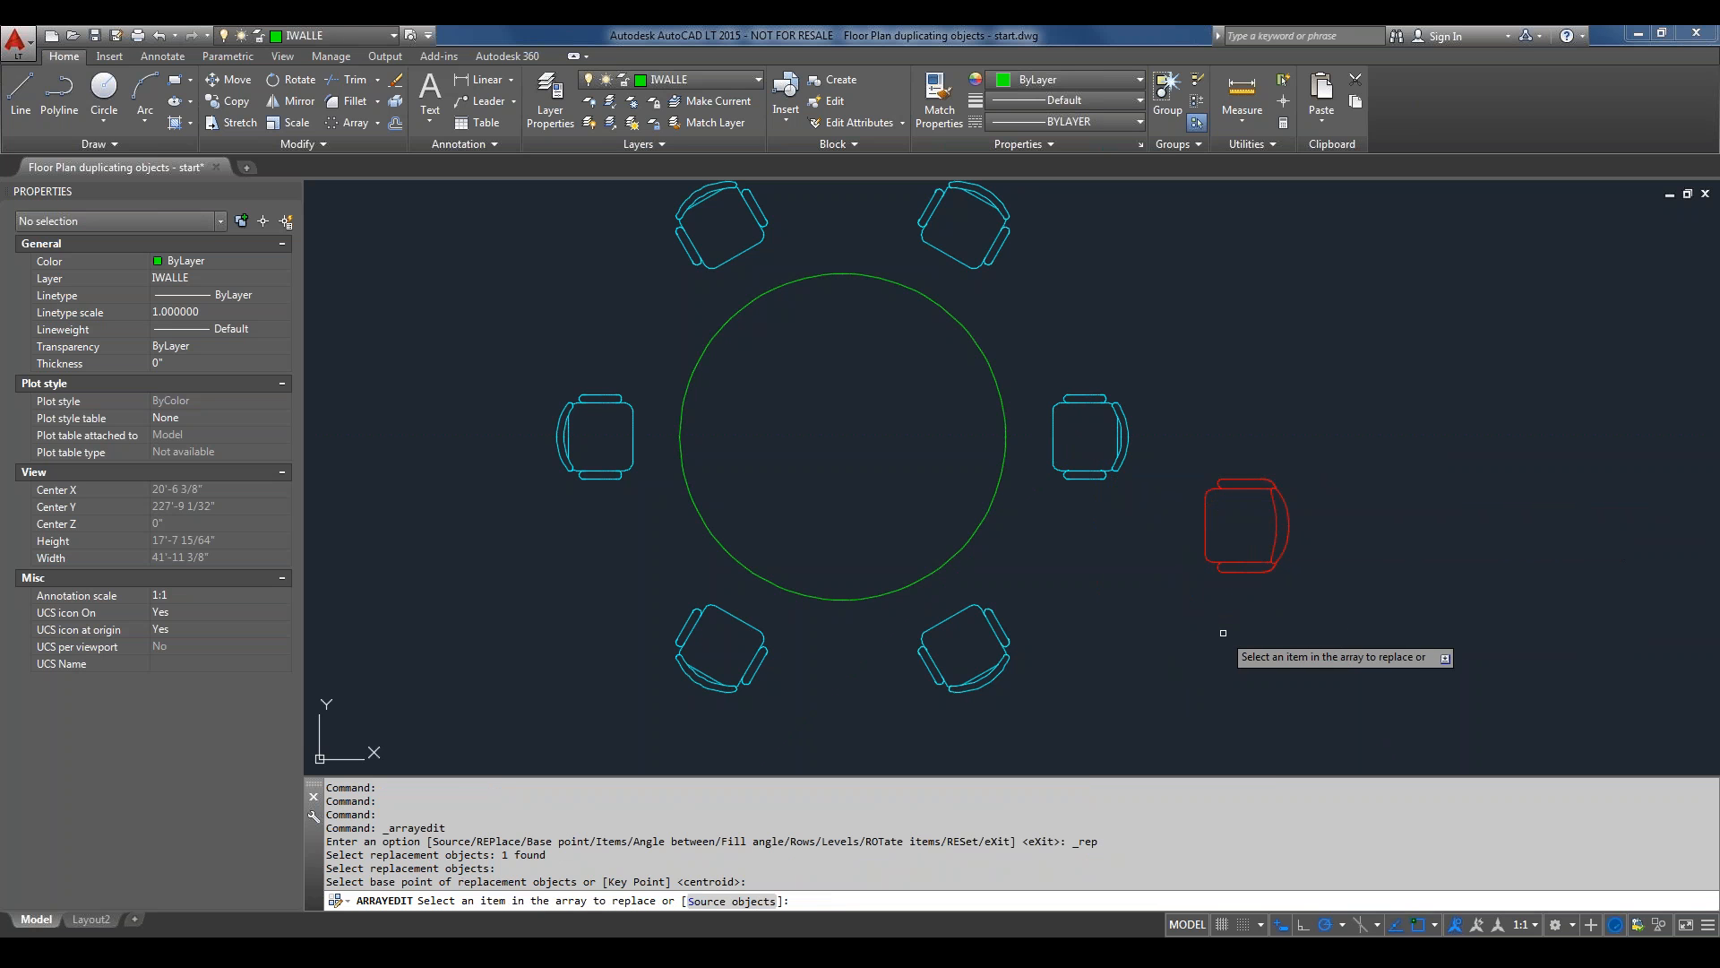
left_click(1124, 464)
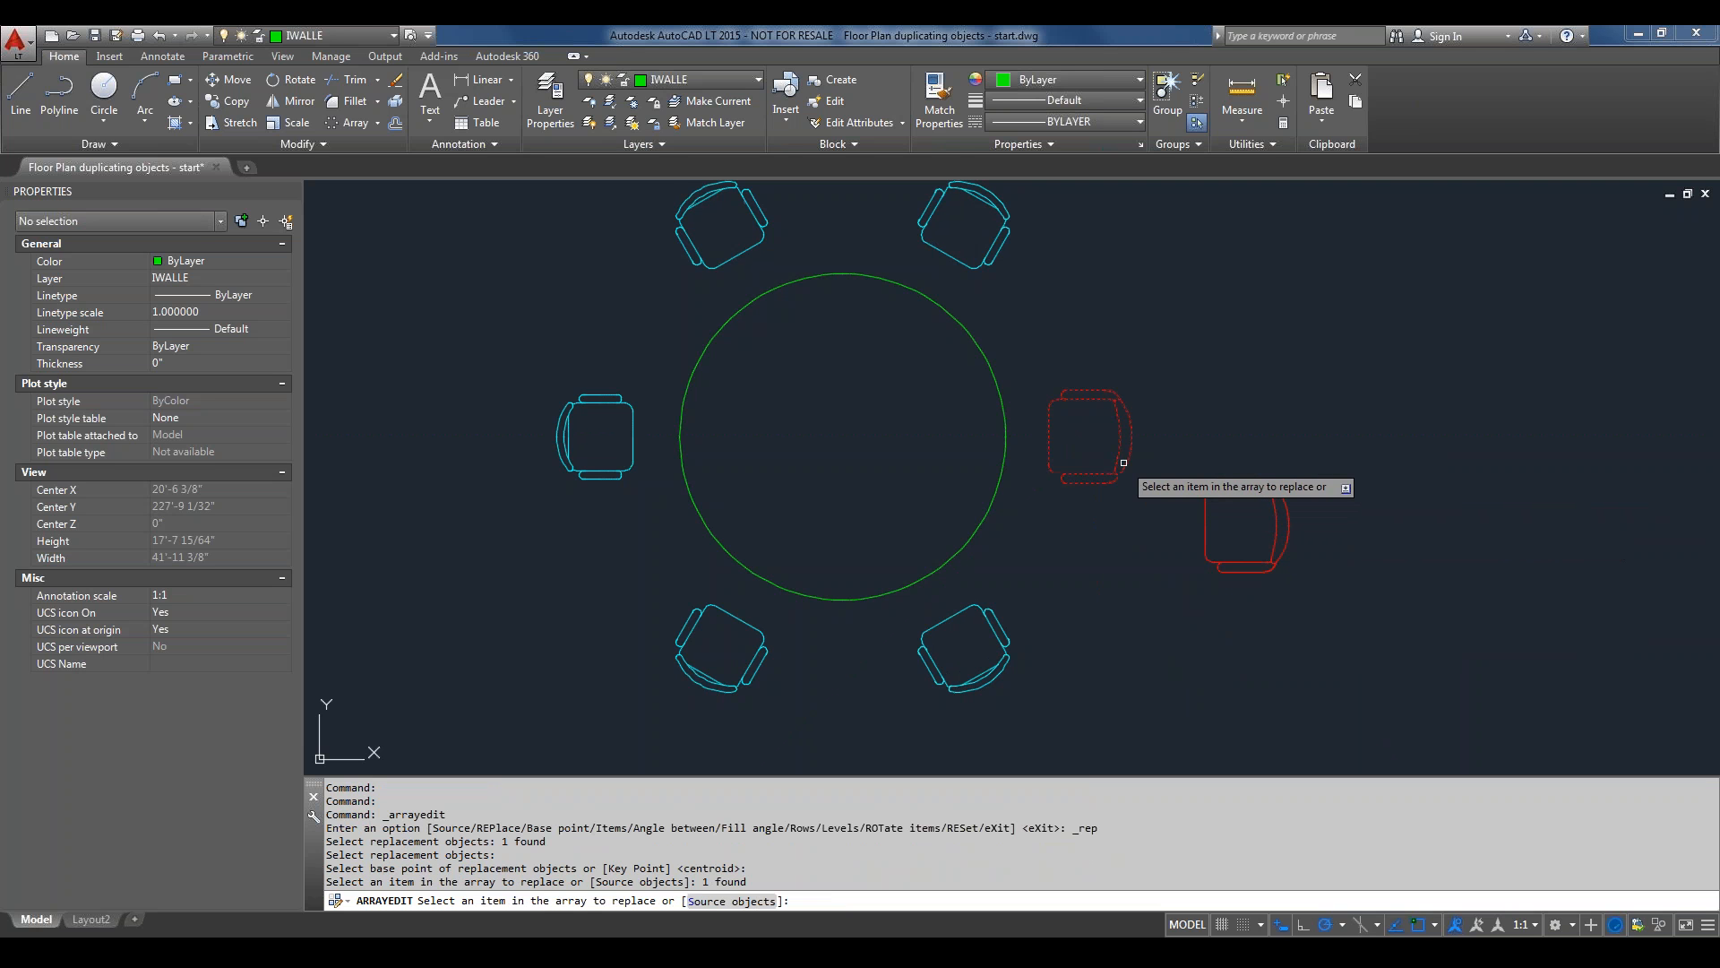
right_click(1241, 421)
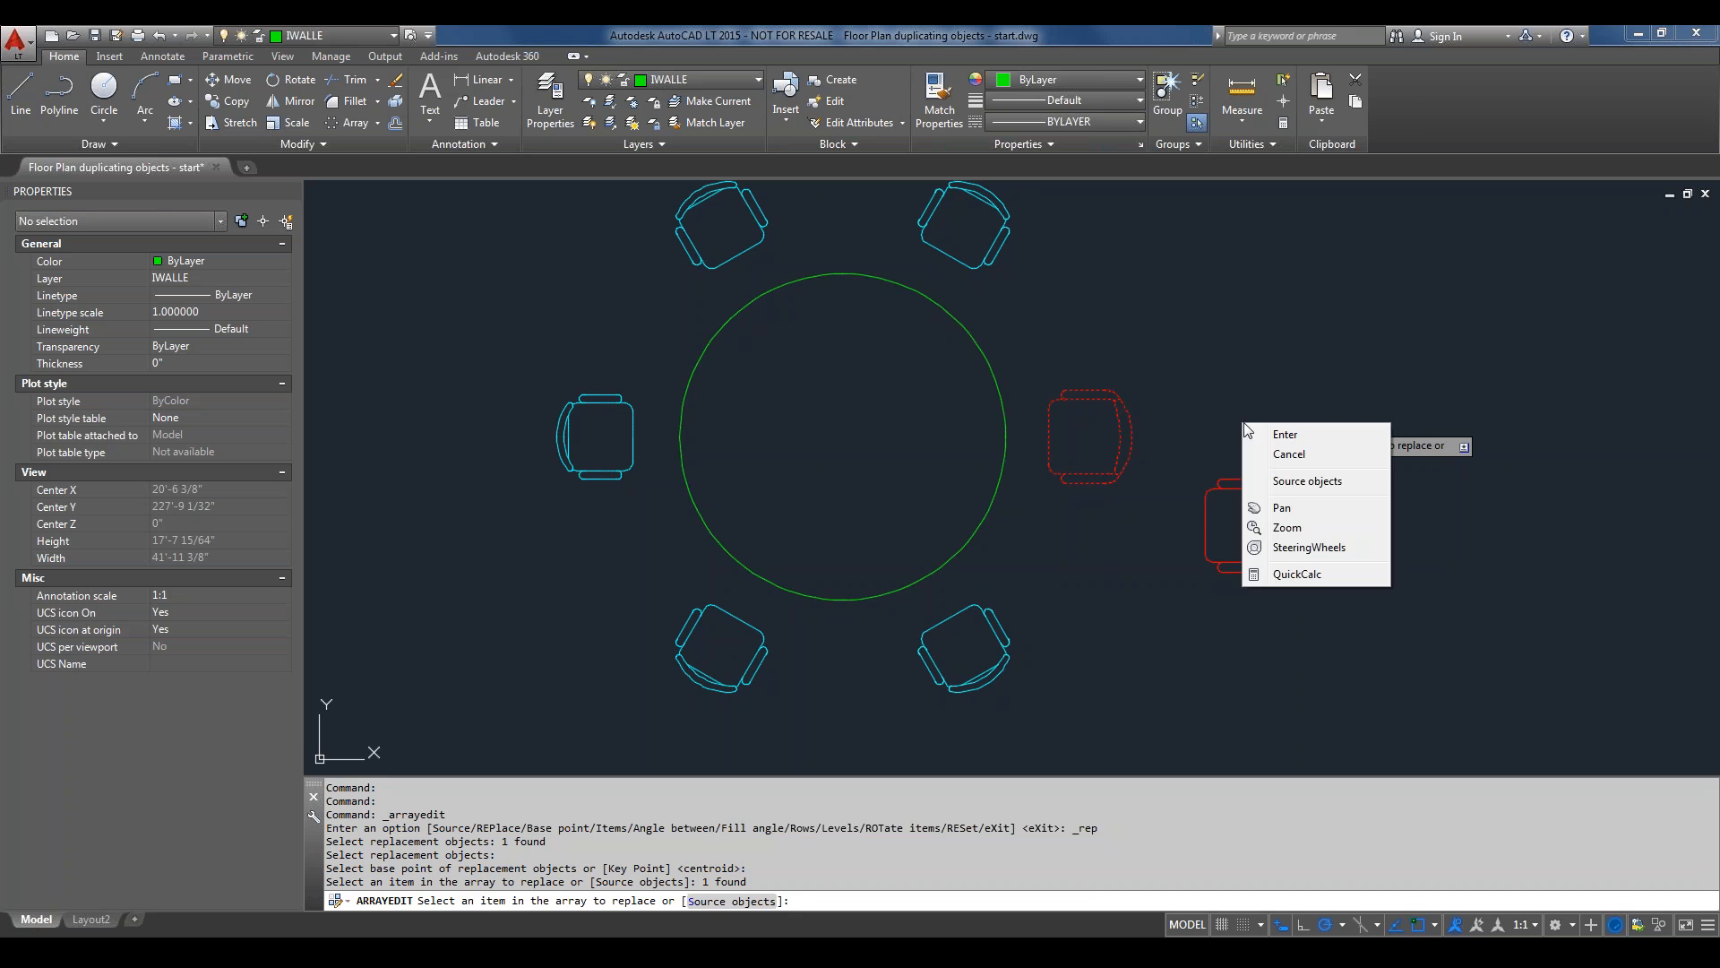
left_click(1276, 435)
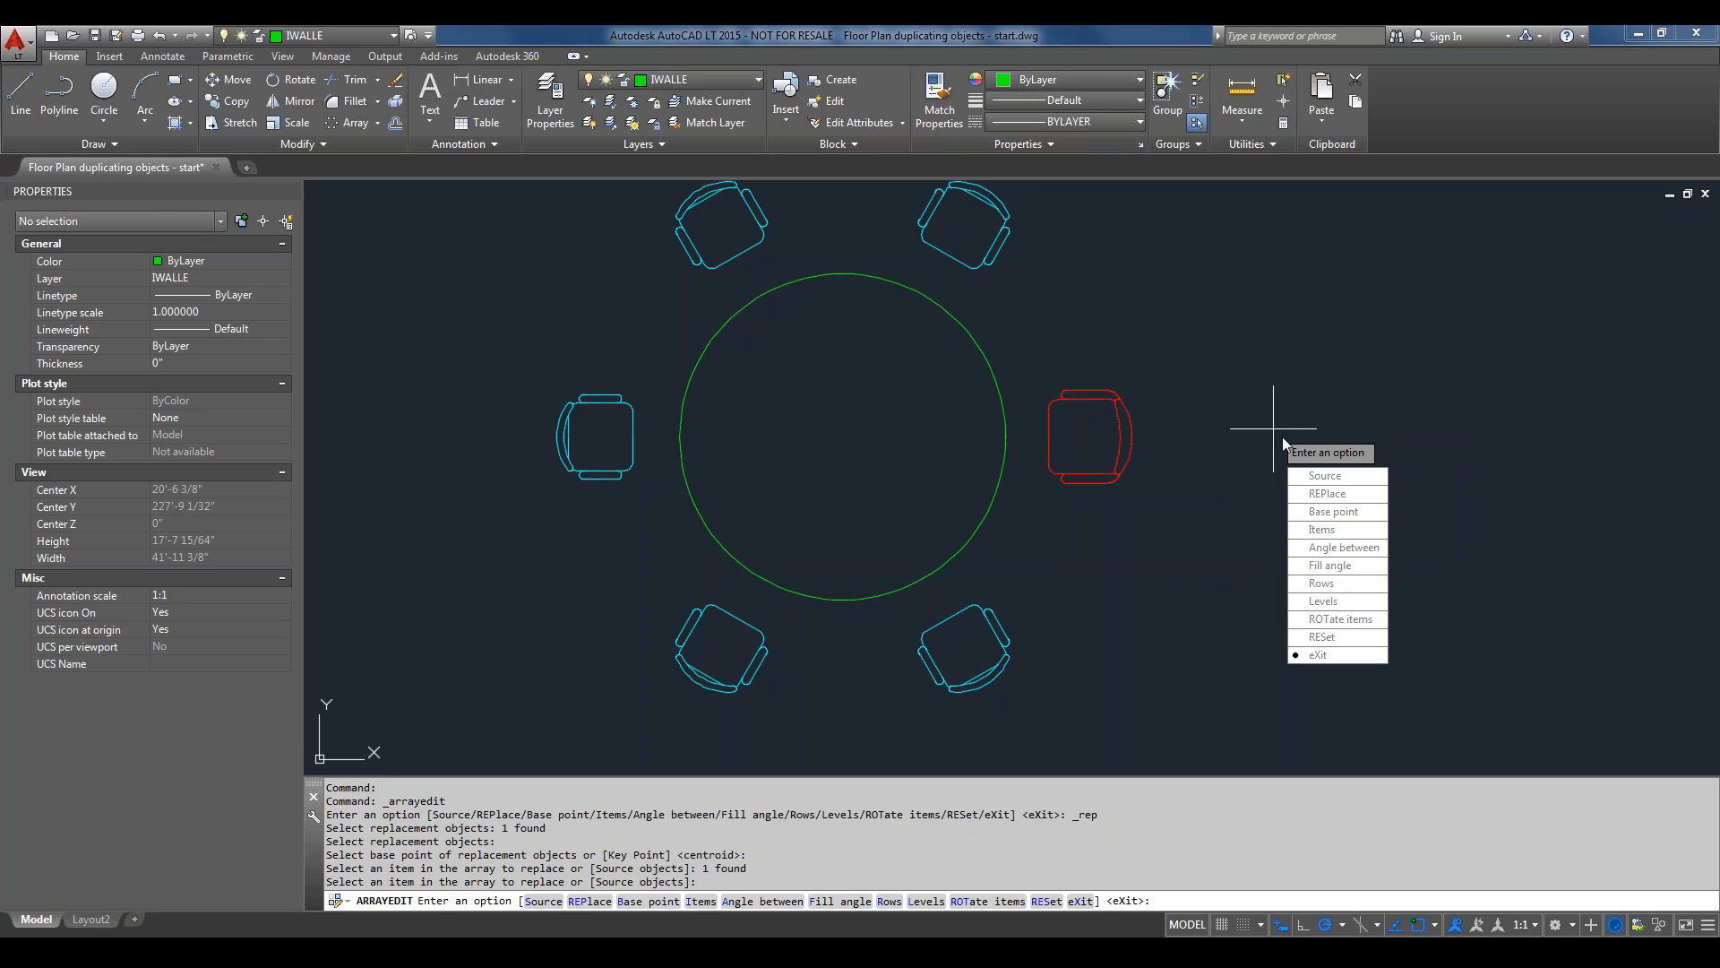
Restore the replaced chair with the RESet option of the array edit, and leave the command without another replacement.
type("RES")
key("Return")
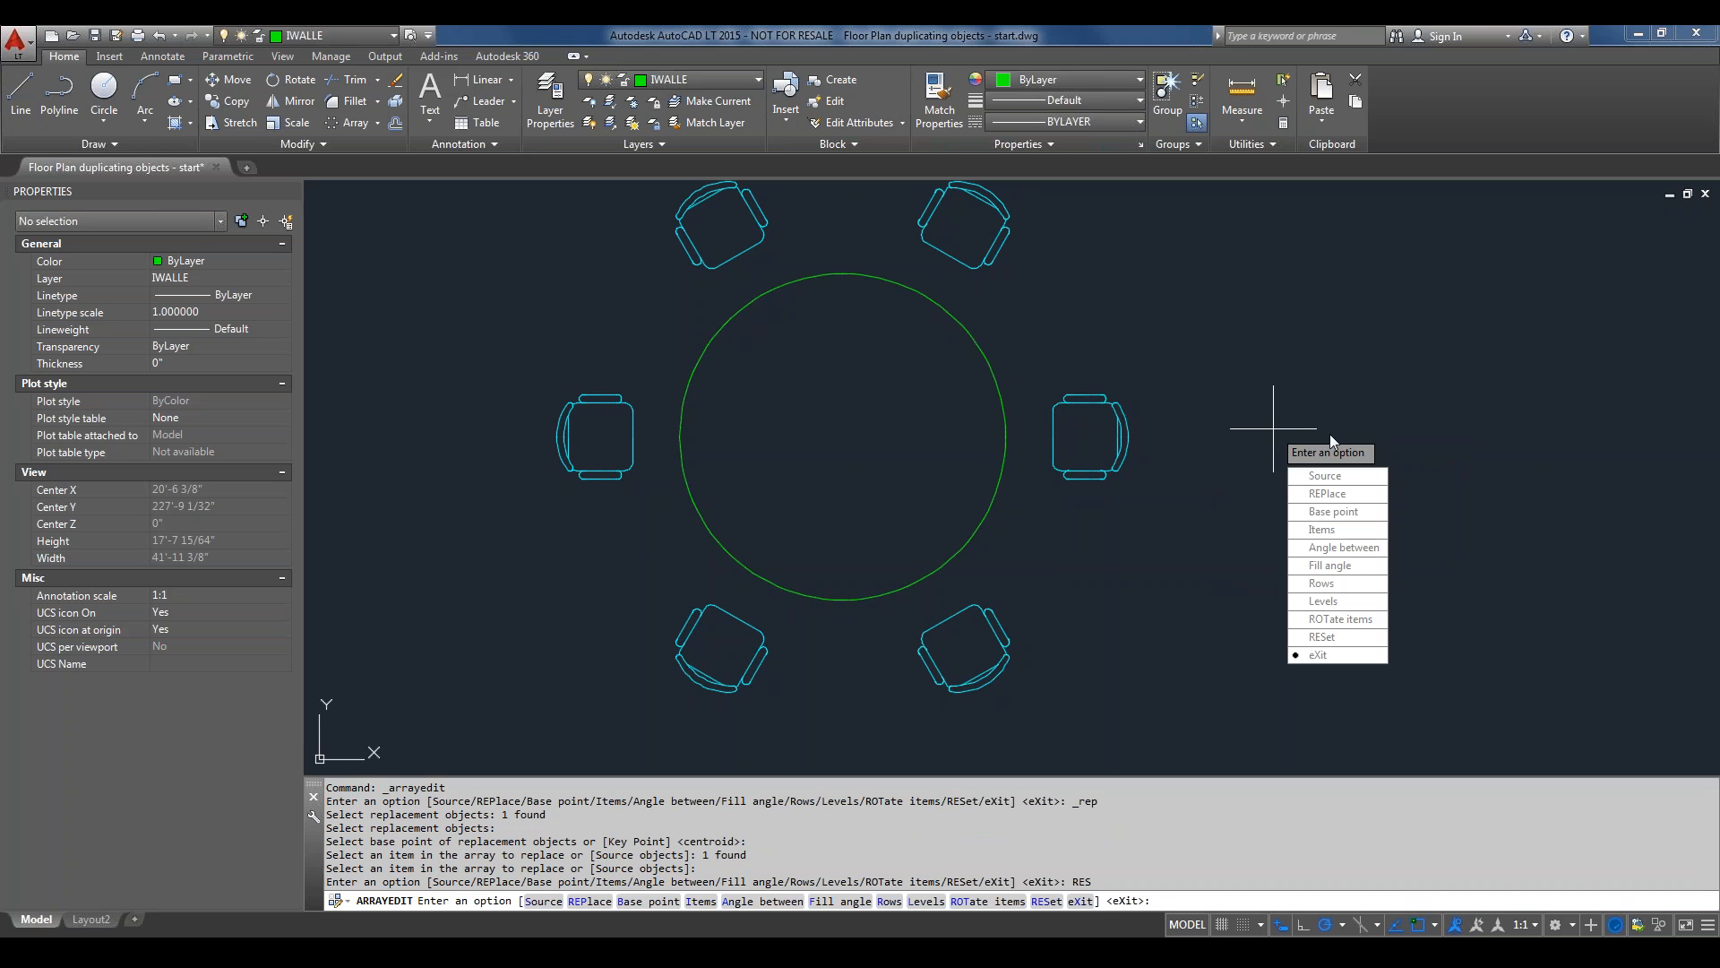
key("Down")
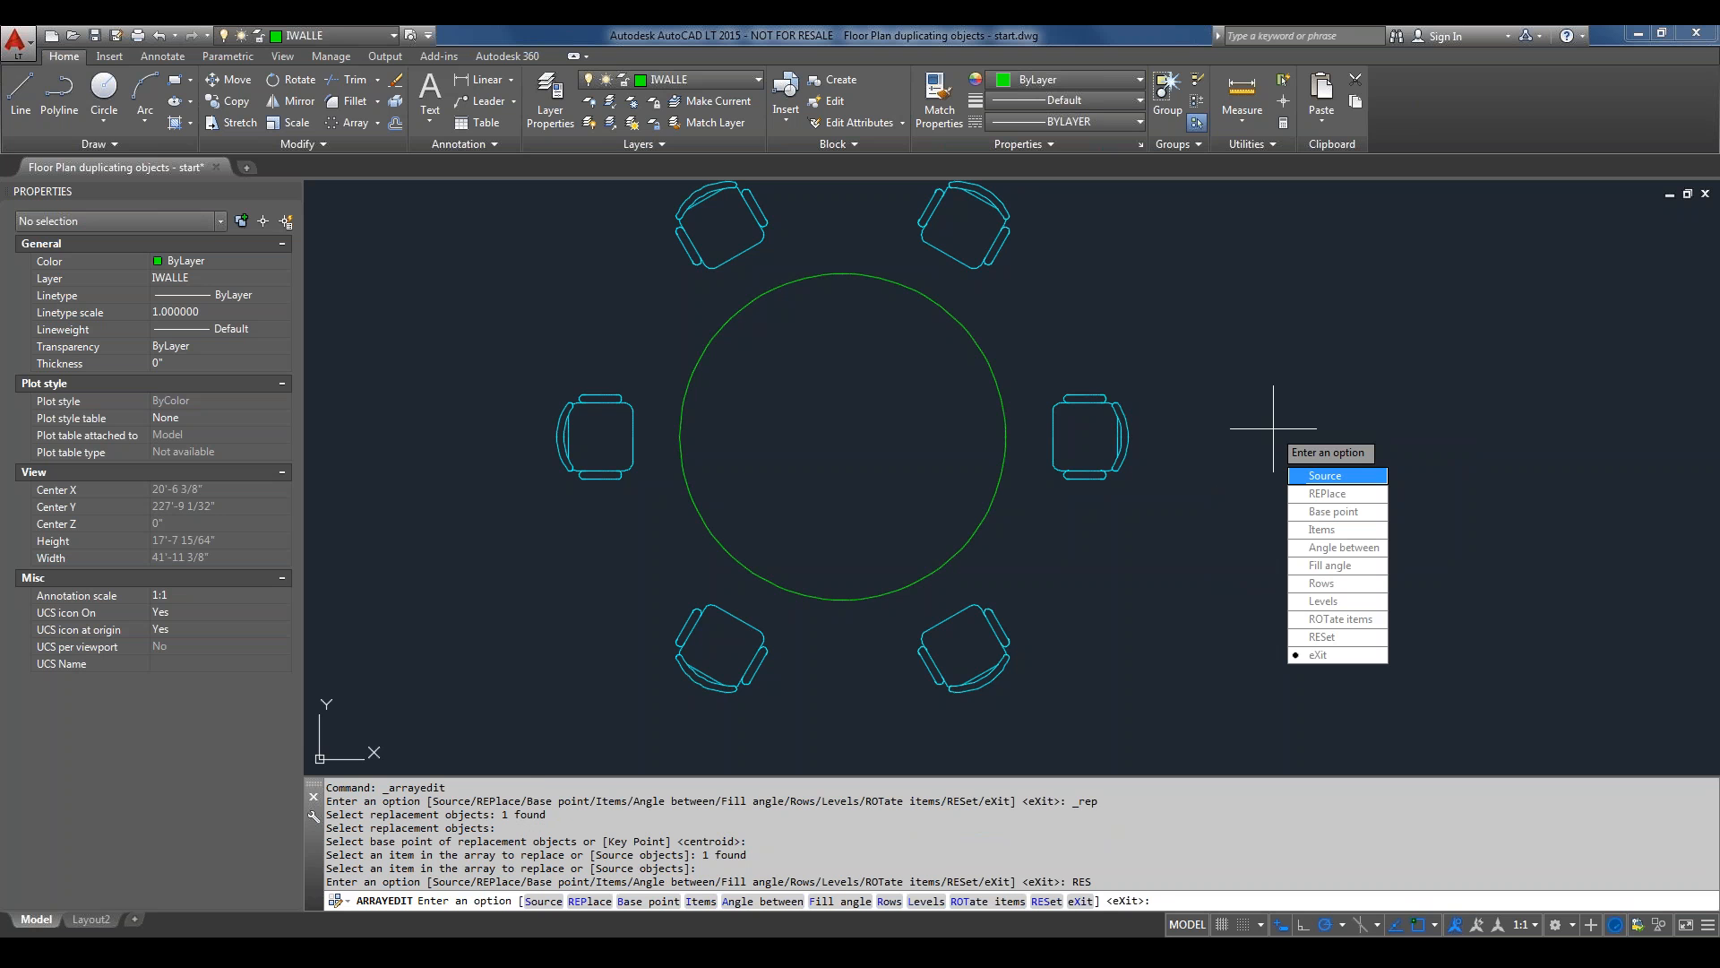
key("Down")
key("Return")
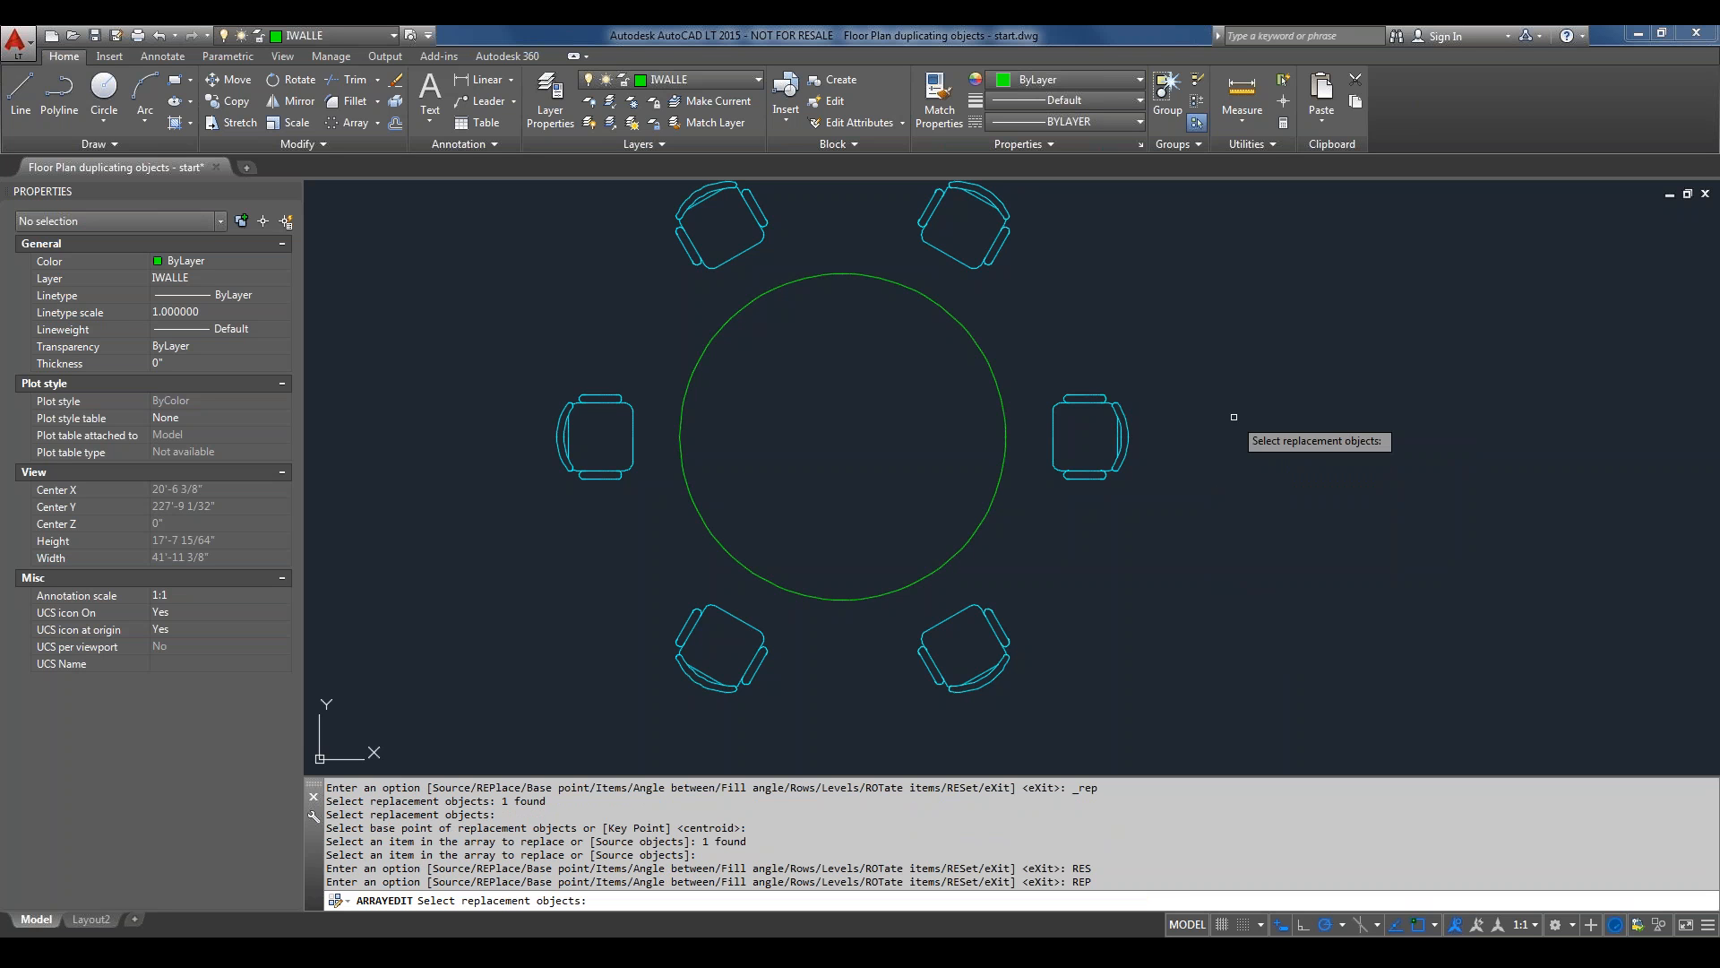
key("Escape")
Leave the array edit and undo its last operation to bring back the separate red chair beside the round table.
left_click(1127, 434)
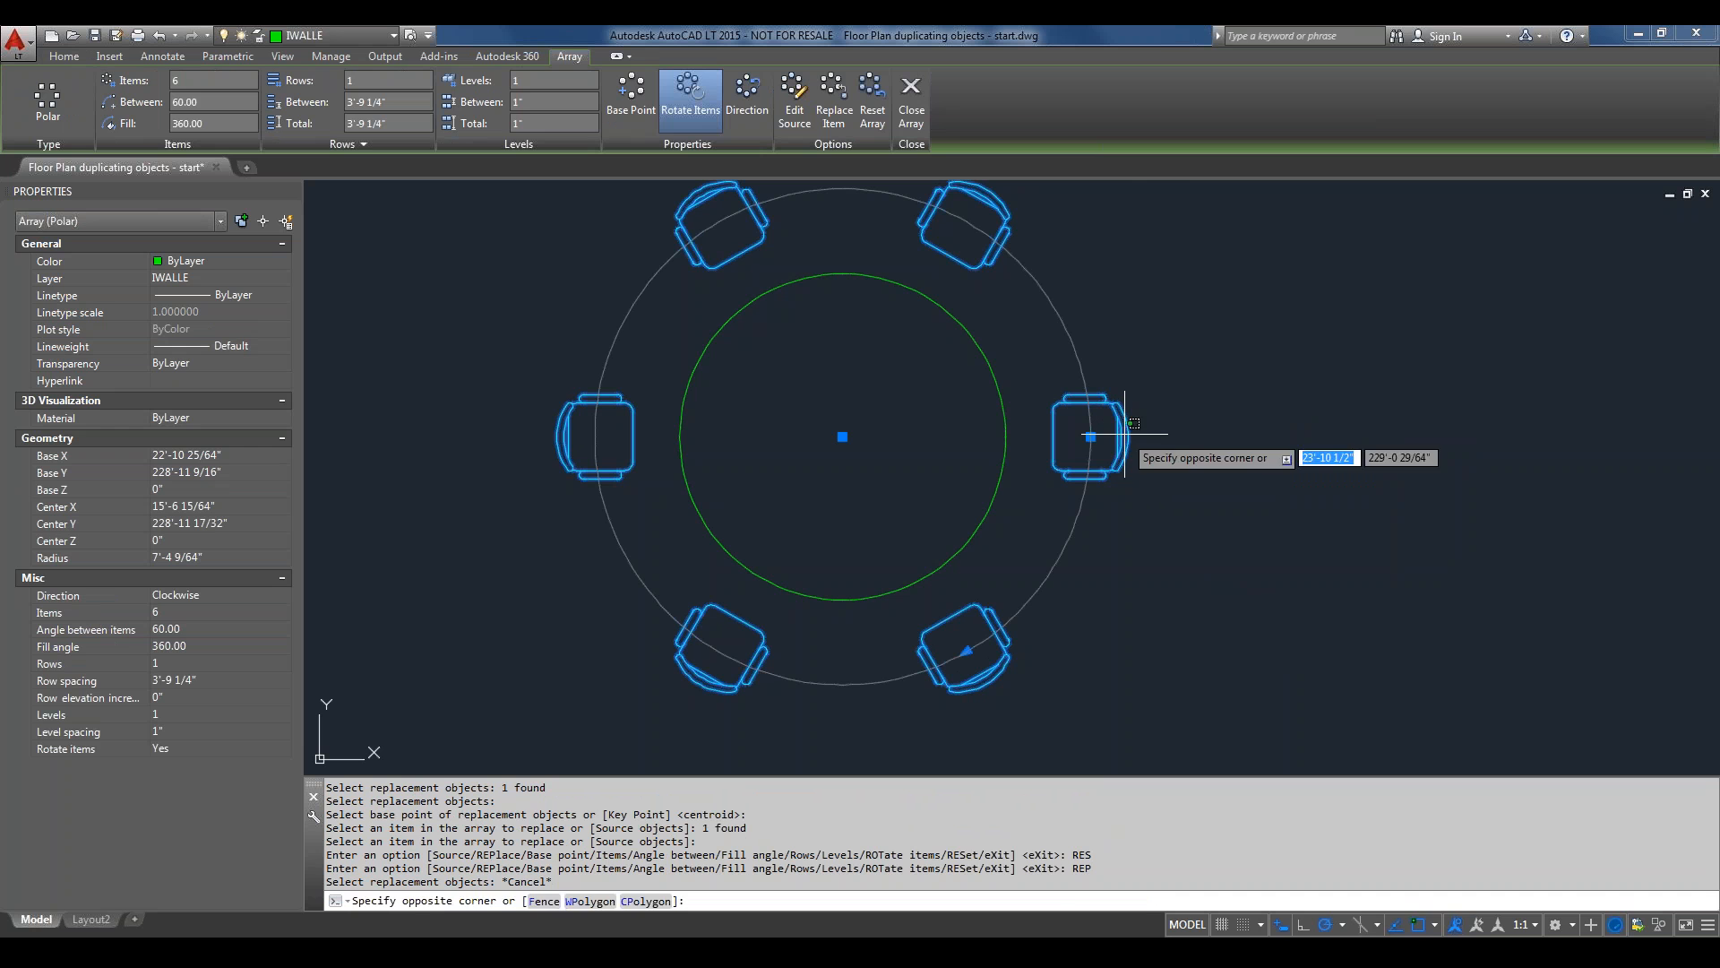
key("Escape")
key("Escape")
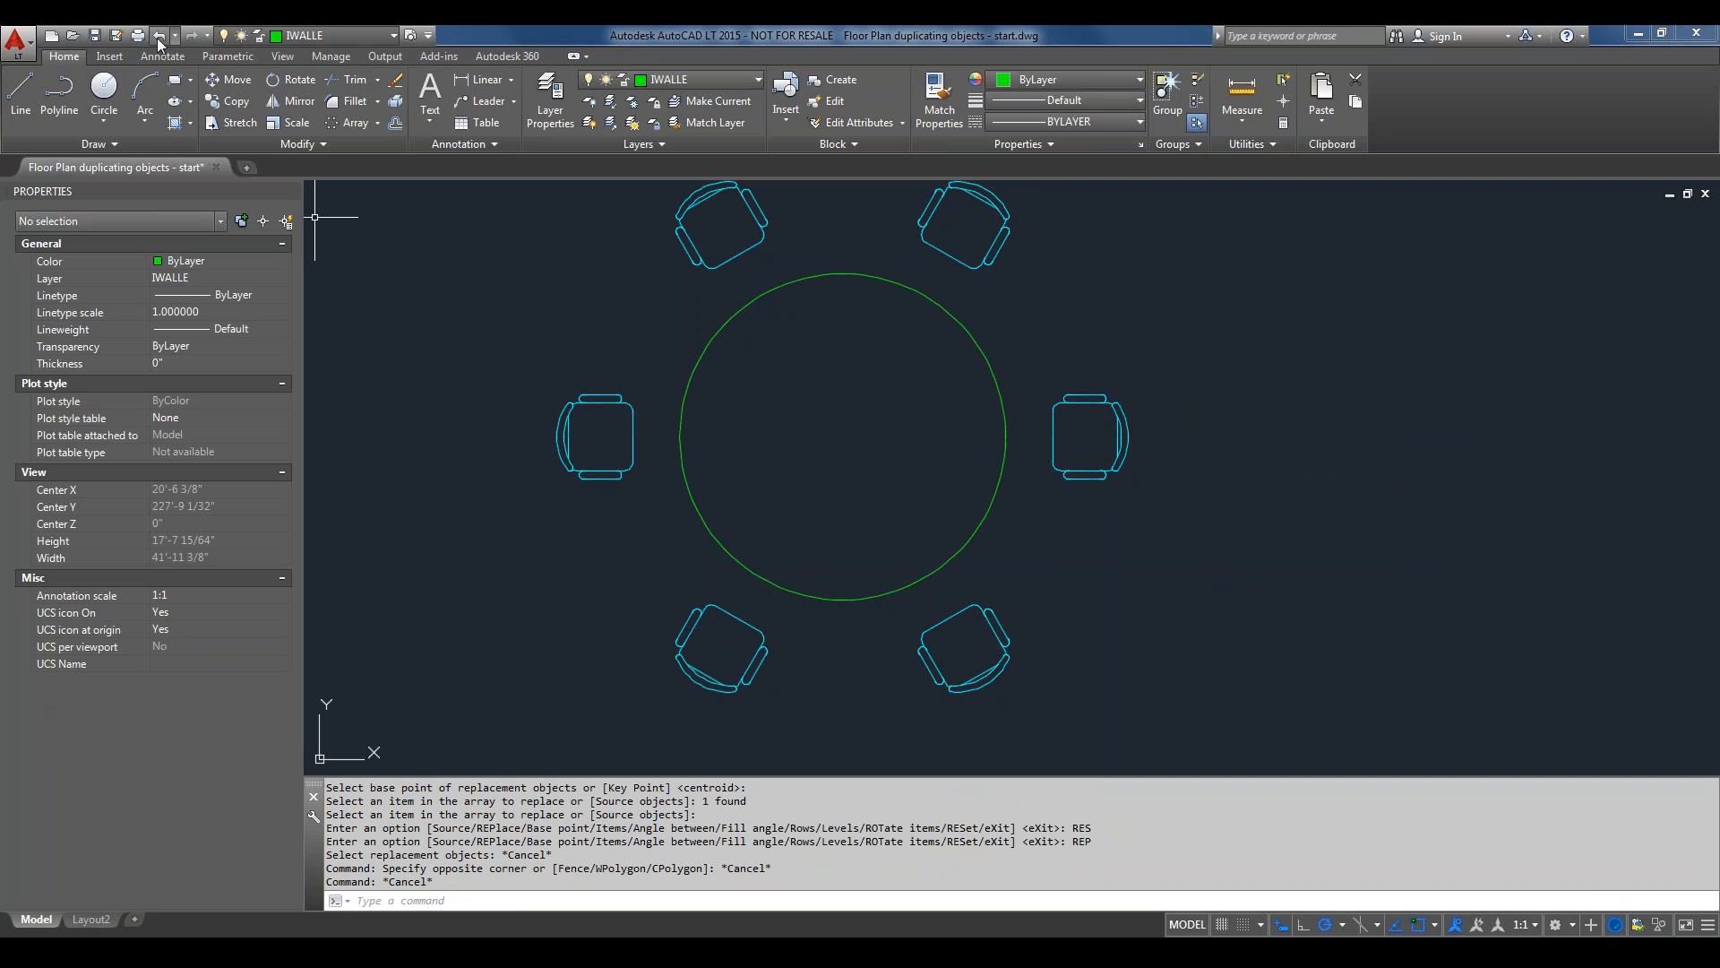
left_click(159, 34)
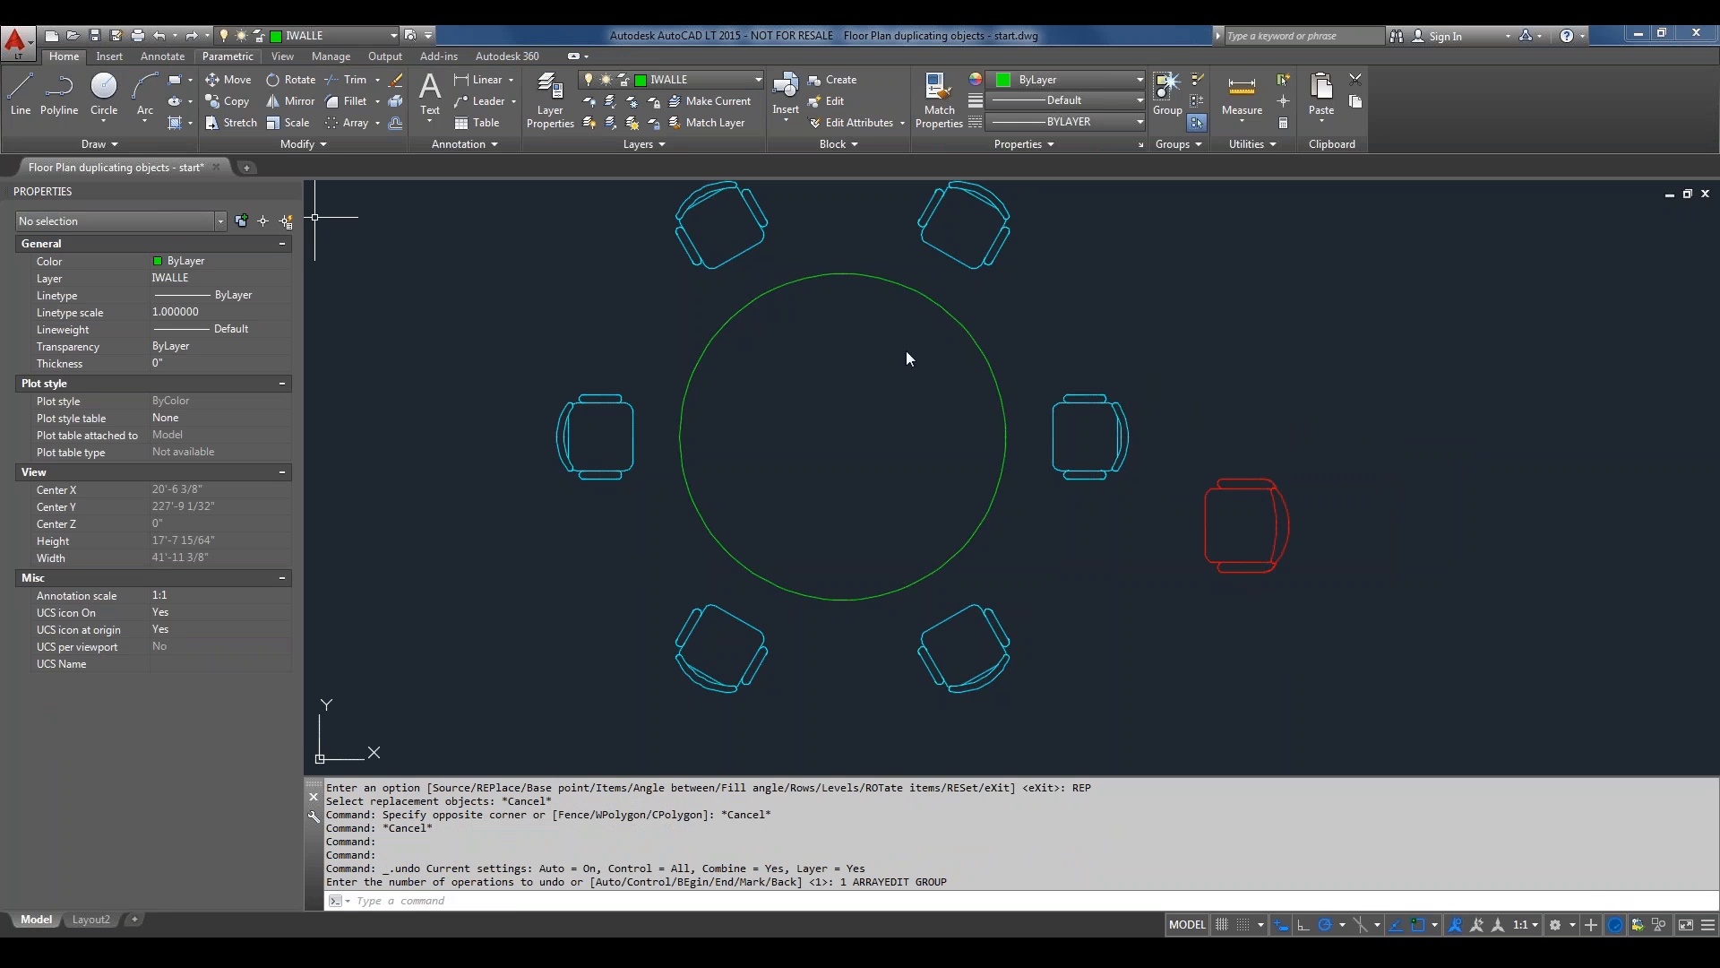
Replace the polar array's chair directly east of the circle with the red chair, using its centroid as base point, and exit the array edit.
left_click(1118, 462)
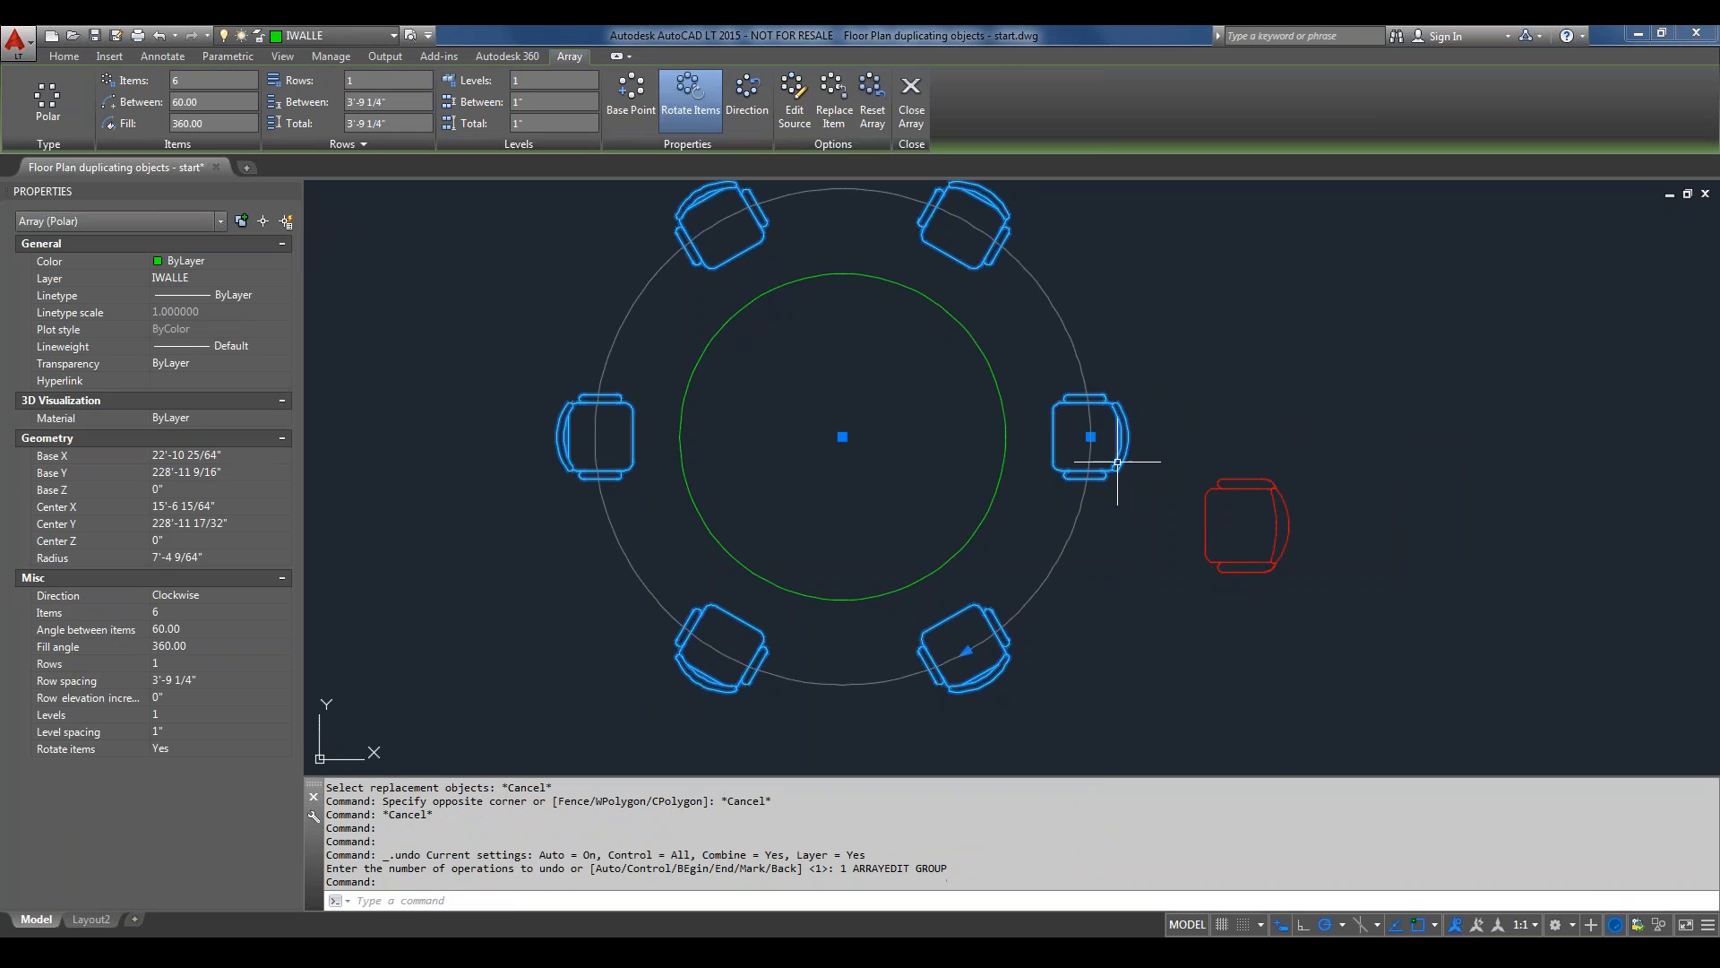
left_click(845, 114)
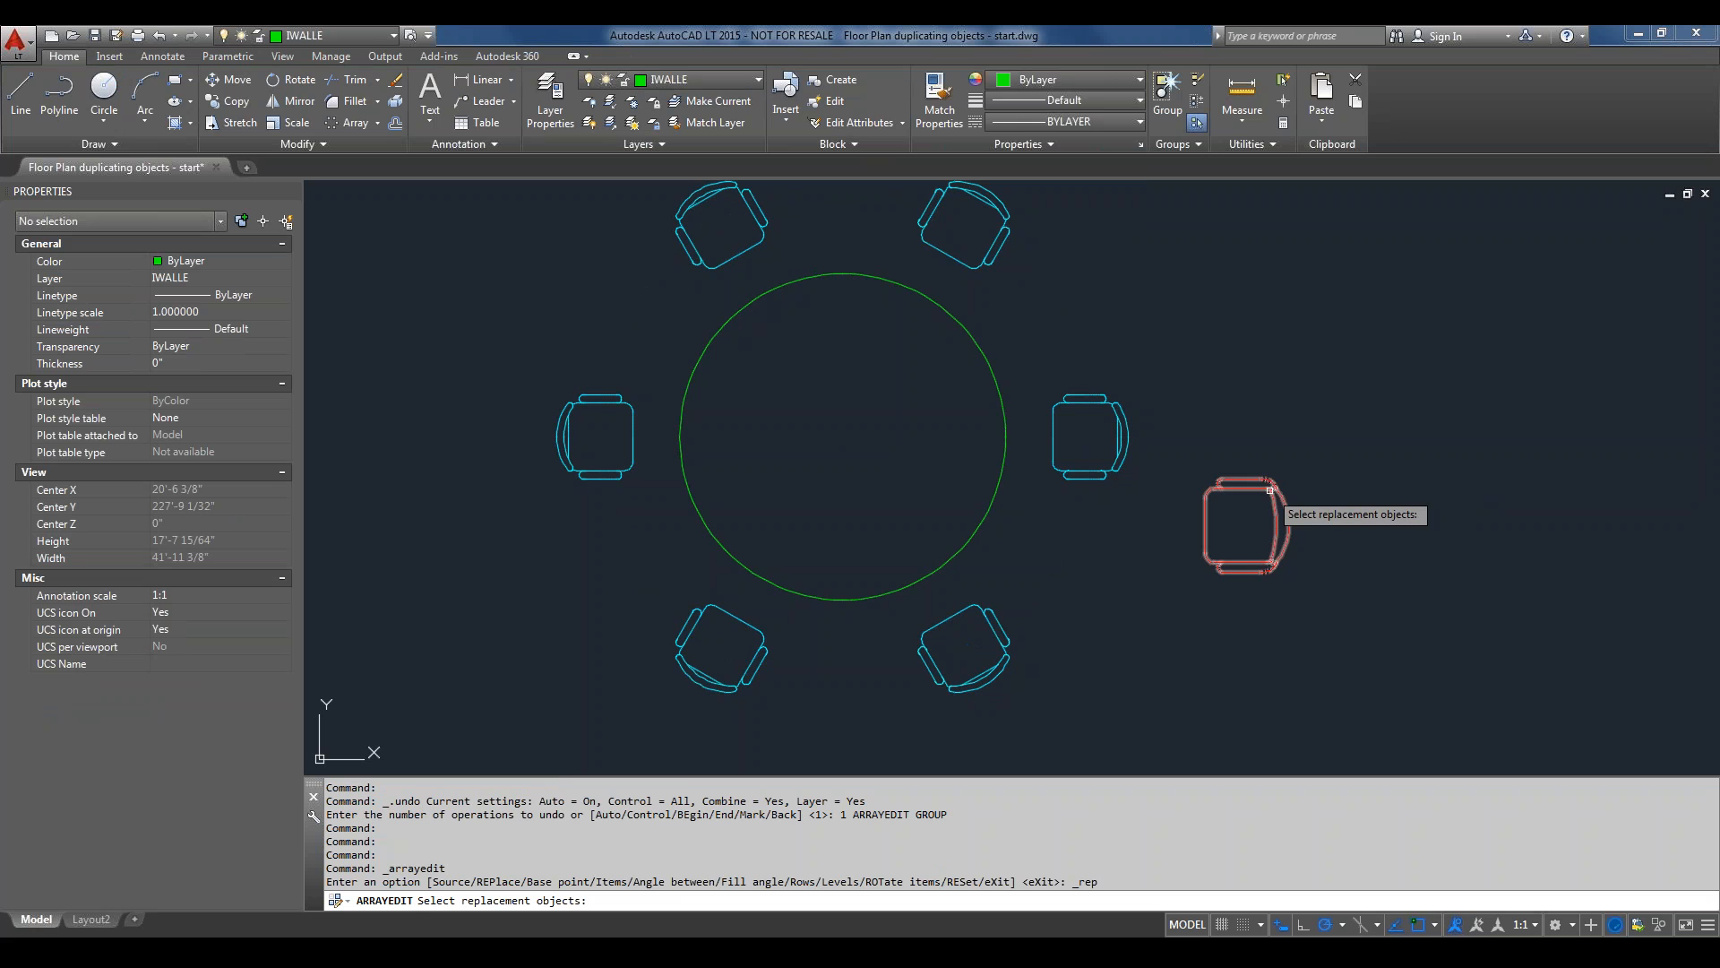
left_click(1270, 490)
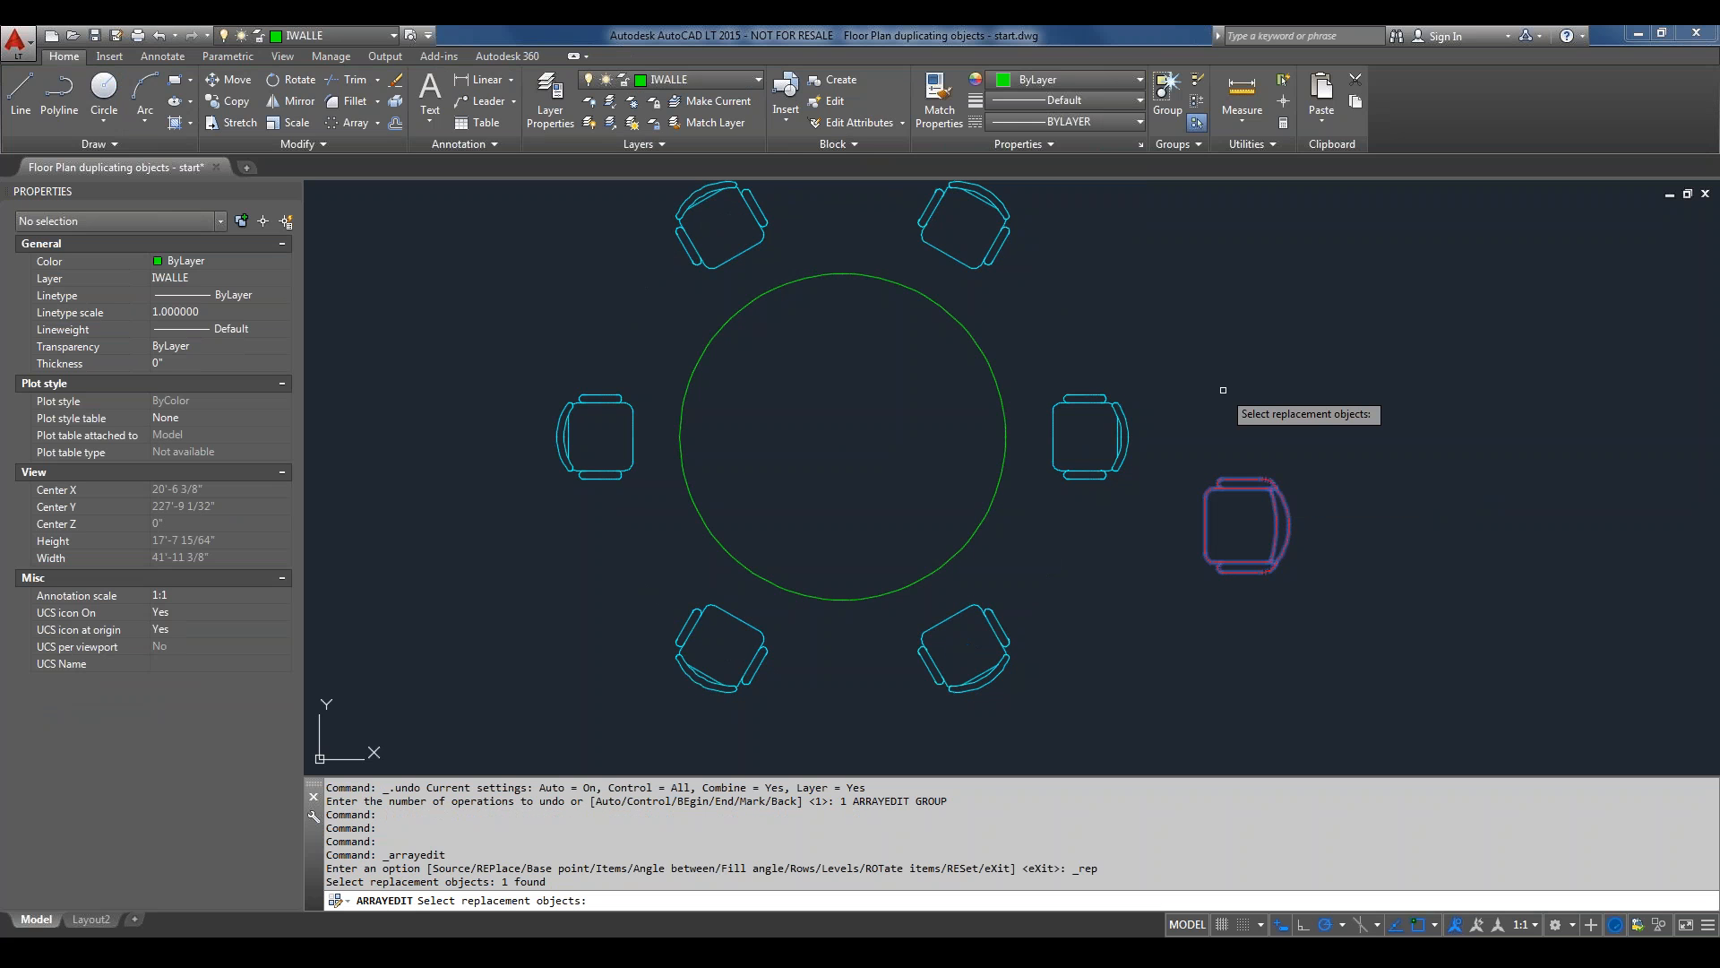
key("Return")
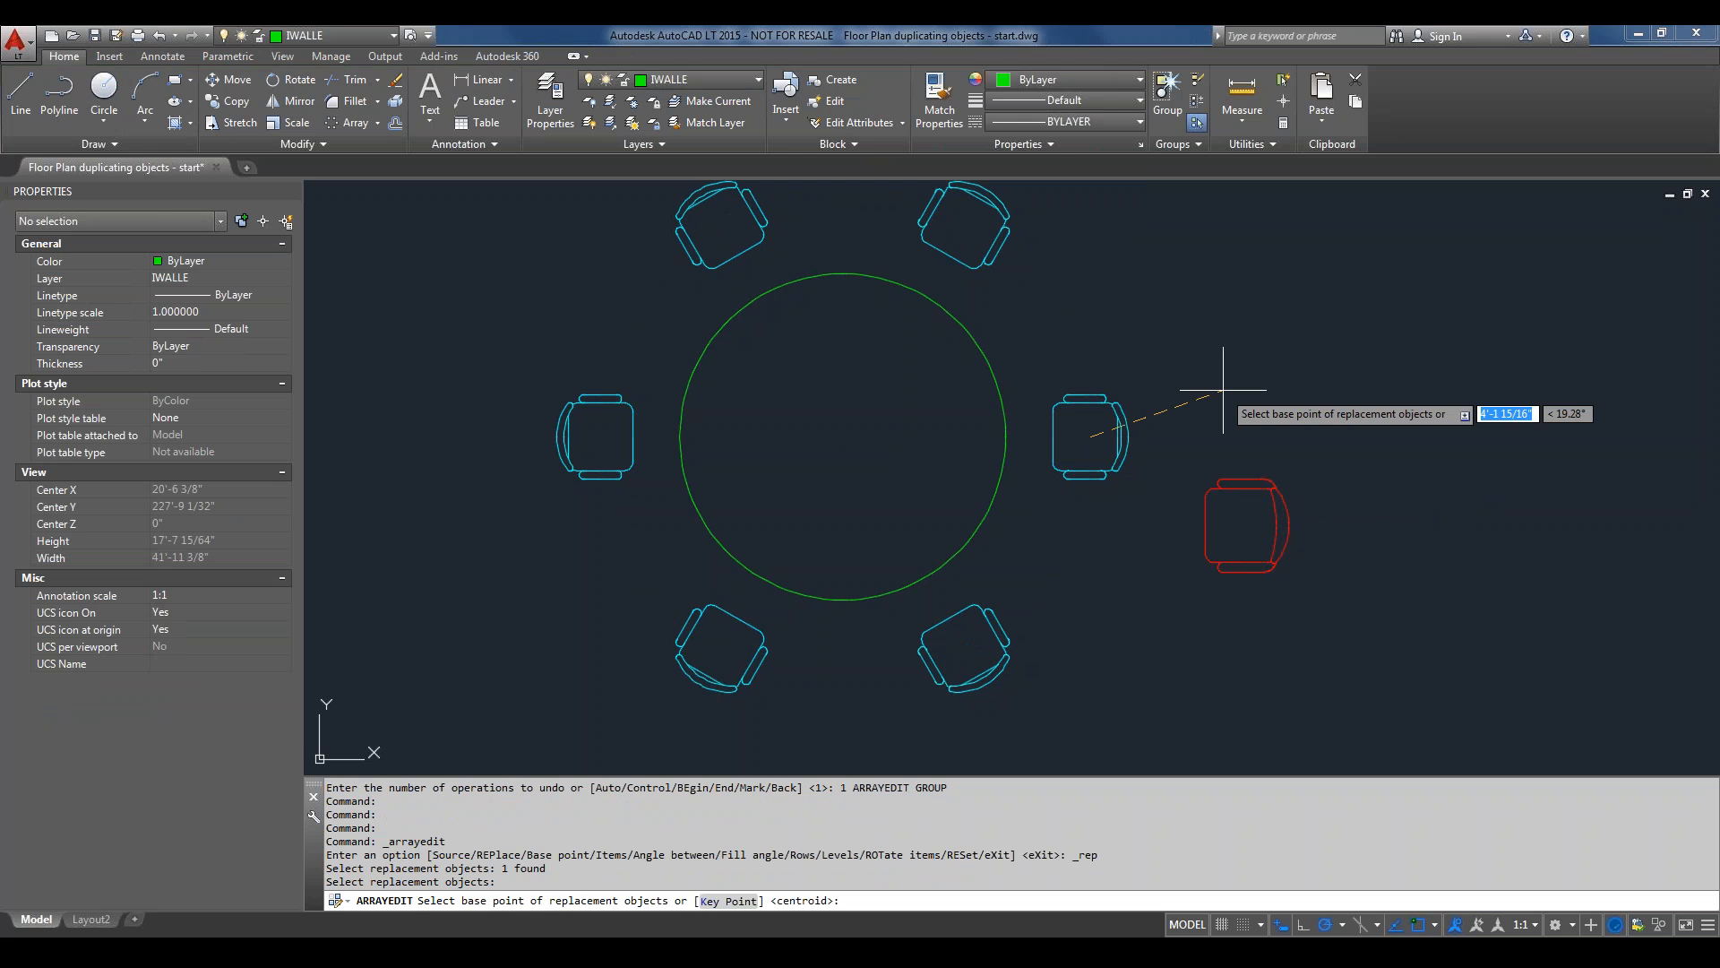
right_click(1223, 389)
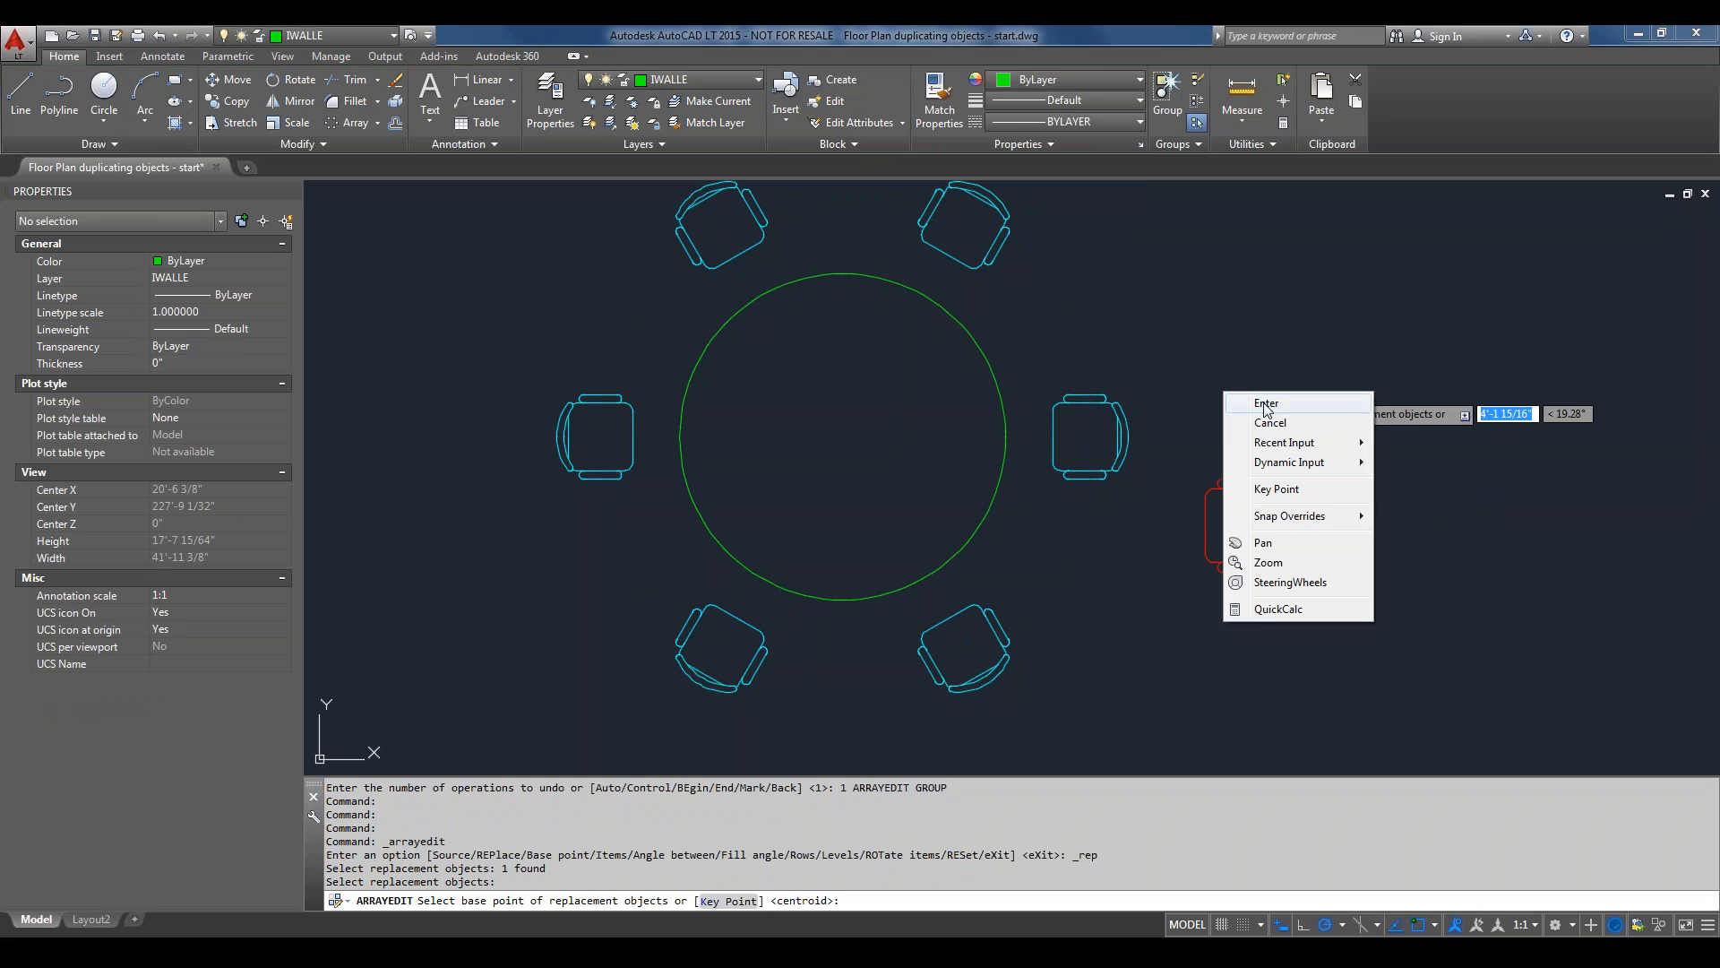
left_click(1262, 395)
left_click(1121, 421)
right_click(1168, 417)
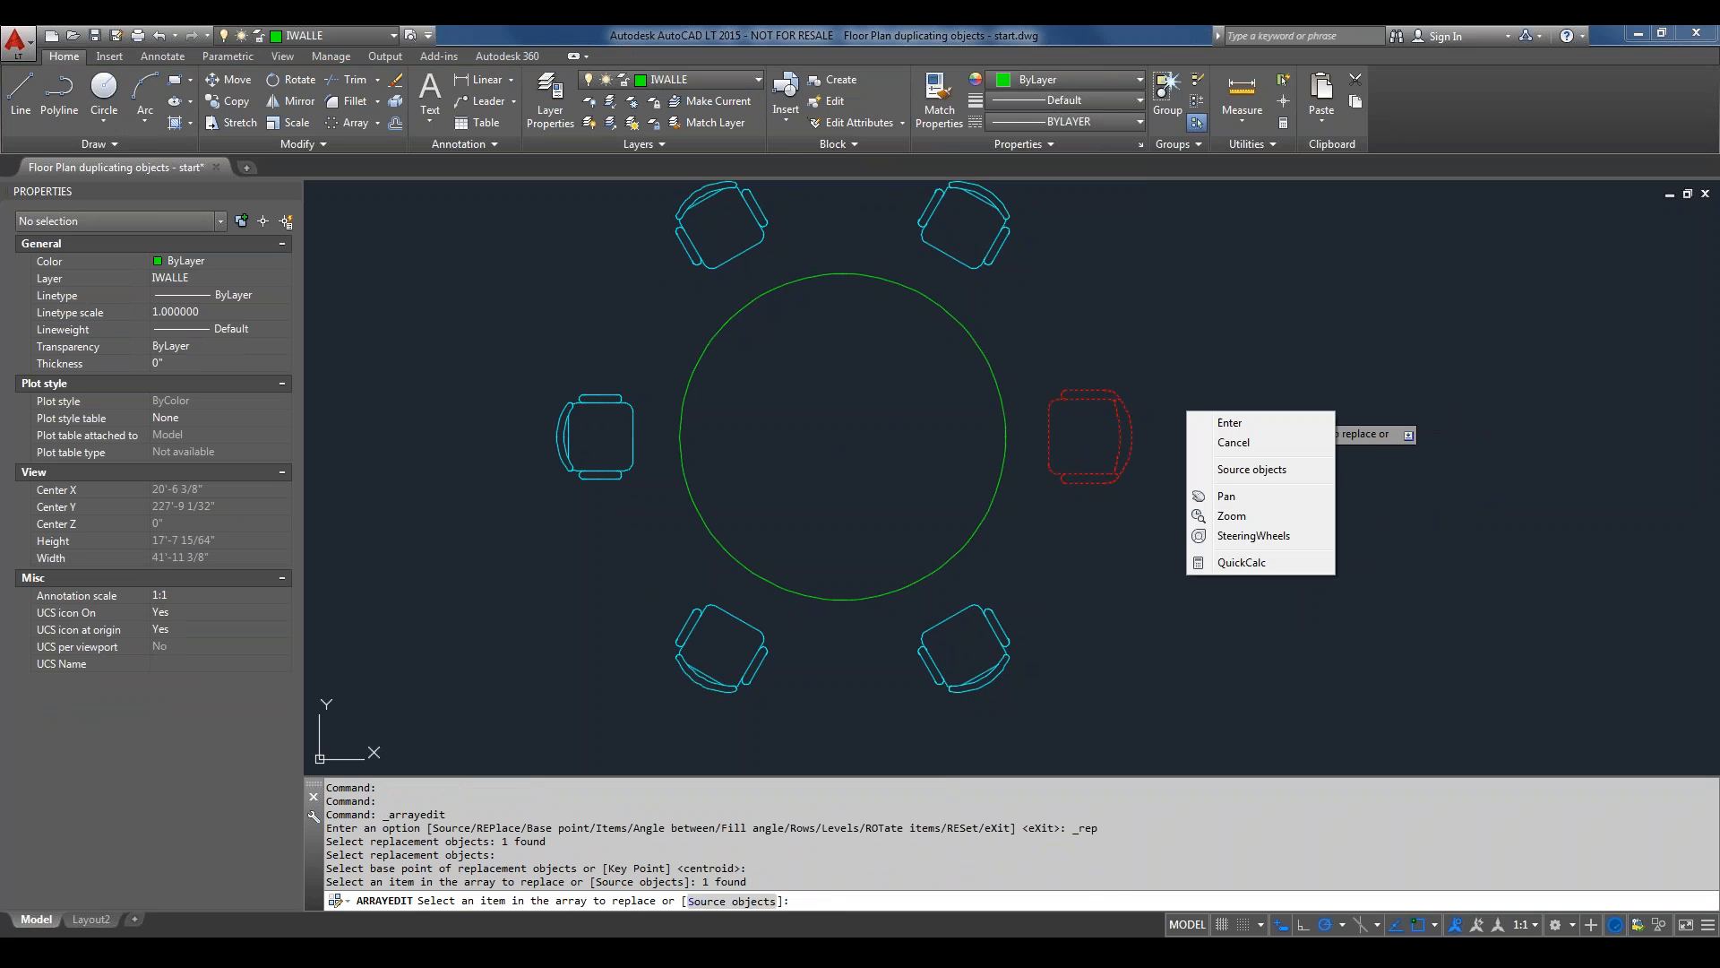
left_click(1229, 420)
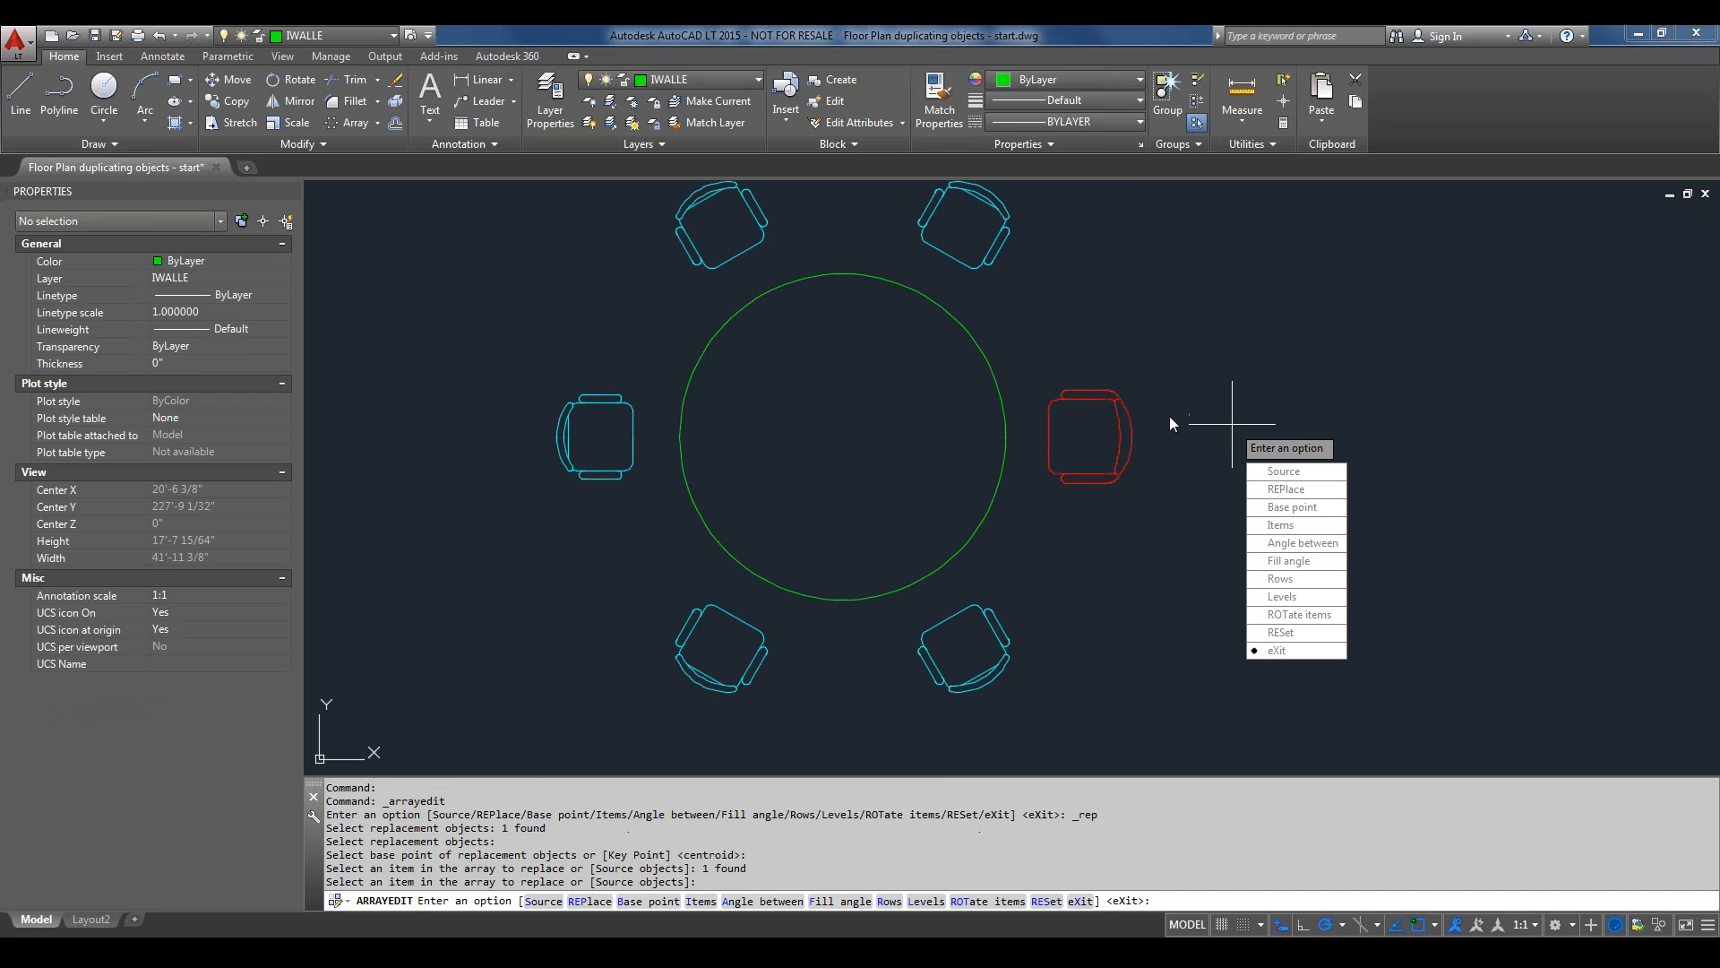
left_click(1281, 649)
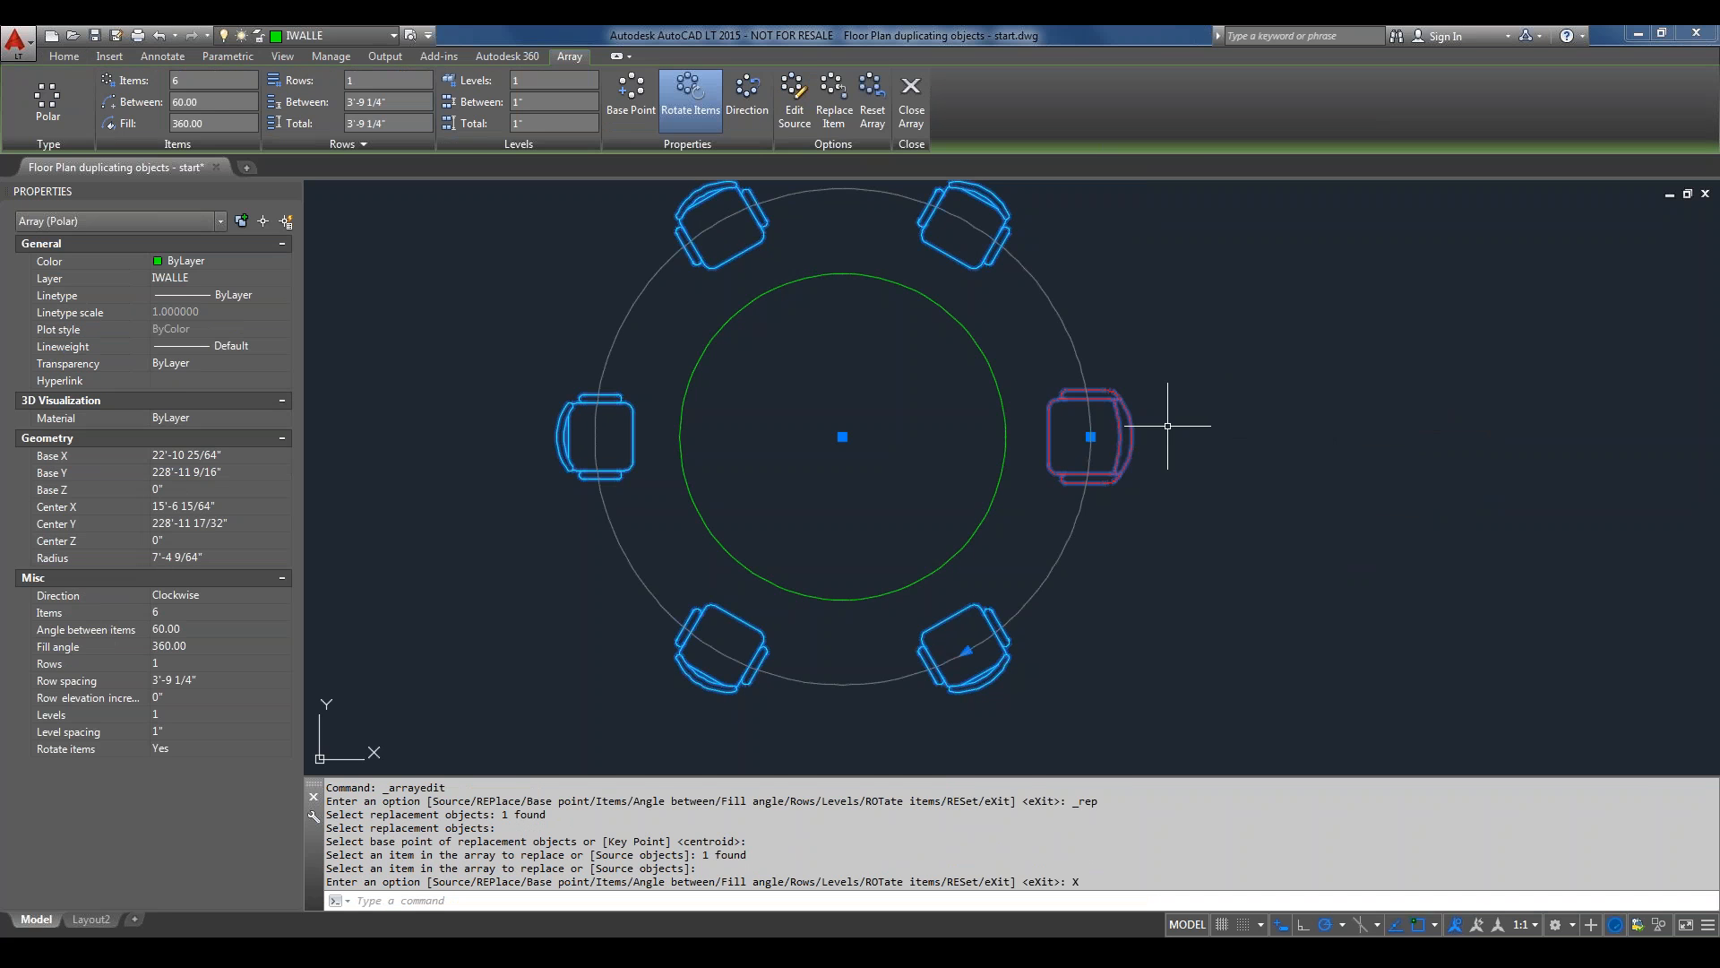
key("Escape")
Create an associative path array of the single chair along the curved line south of the round table.
scroll(1196, 391, "down", 4)
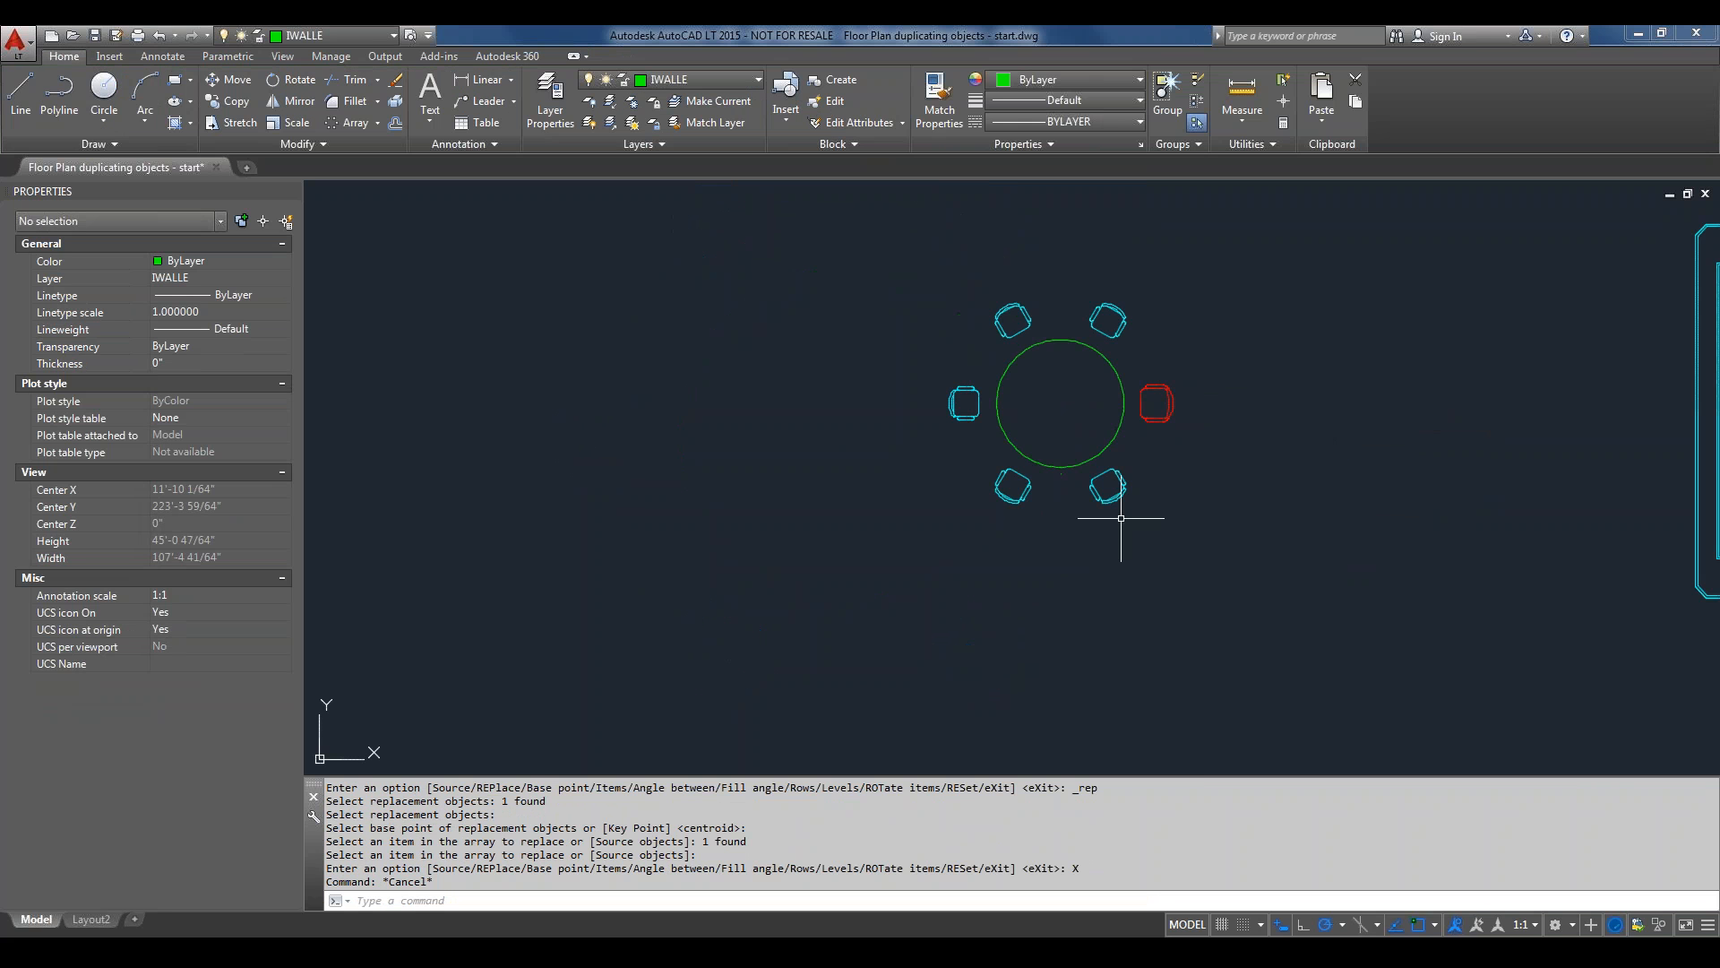
mouse_move(1094, 672)
middle_mouse_down()
mouse_move(1032, 572)
mouse_move(948, 526)
middle_mouse_up()
scroll(1019, 573, "down", 4)
middle_click_drag(1019, 577, 836, 398)
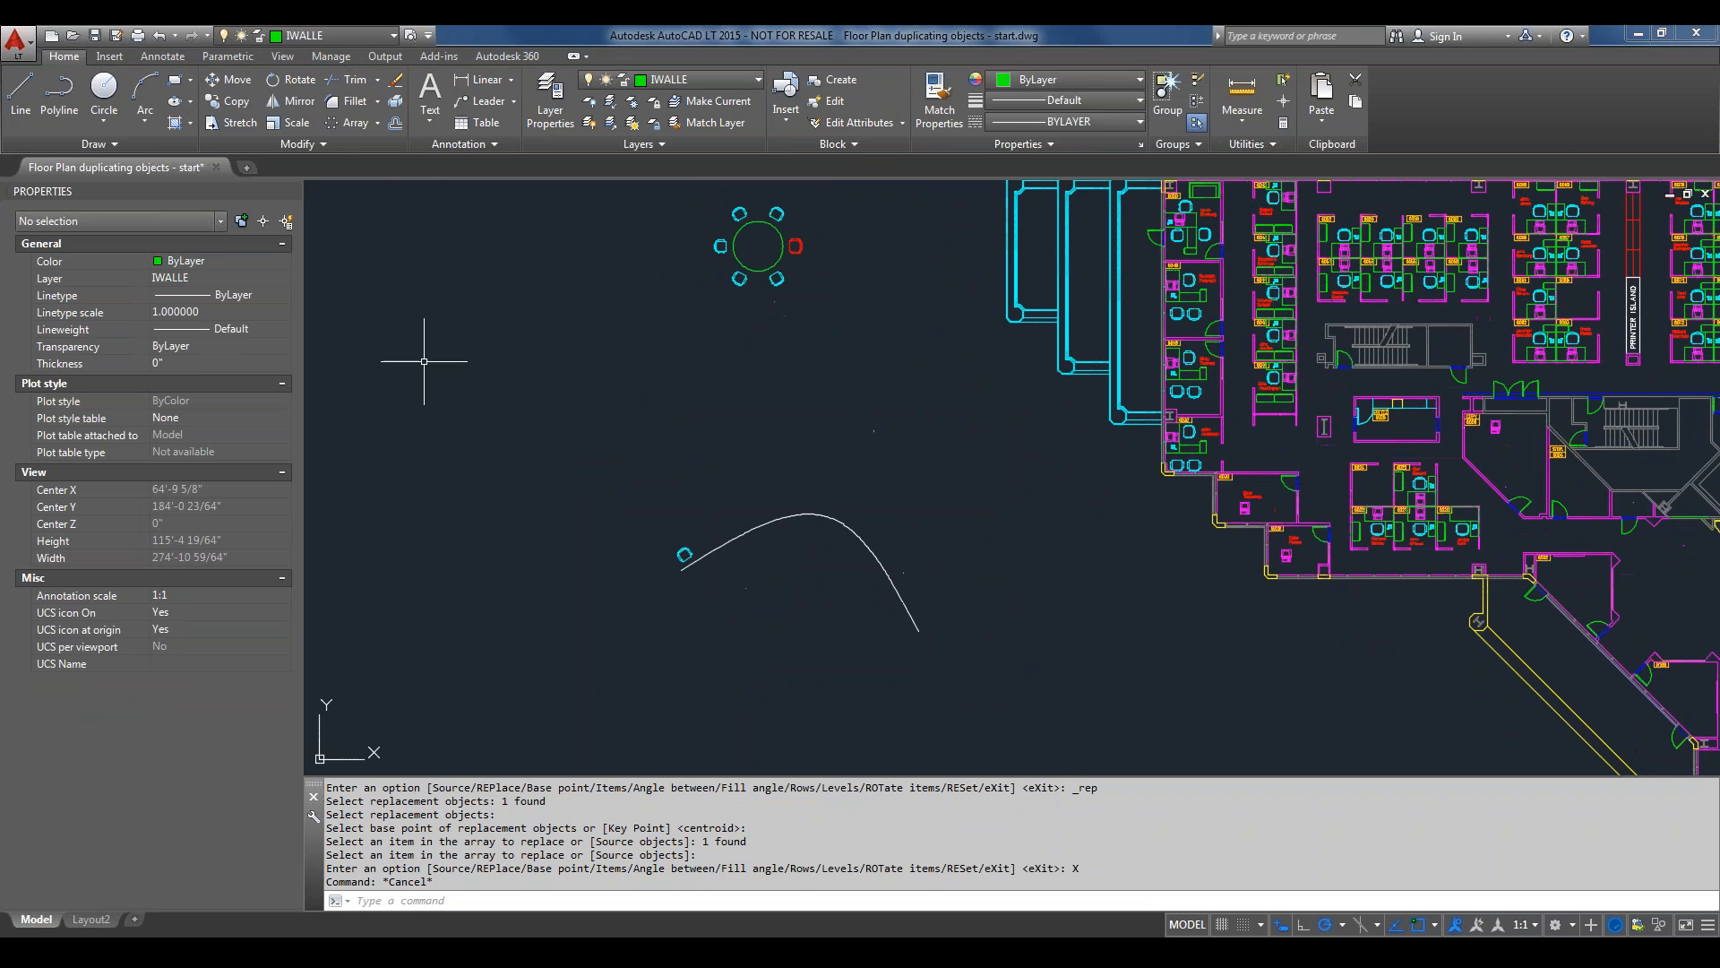
left_click(377, 122)
left_click(383, 190)
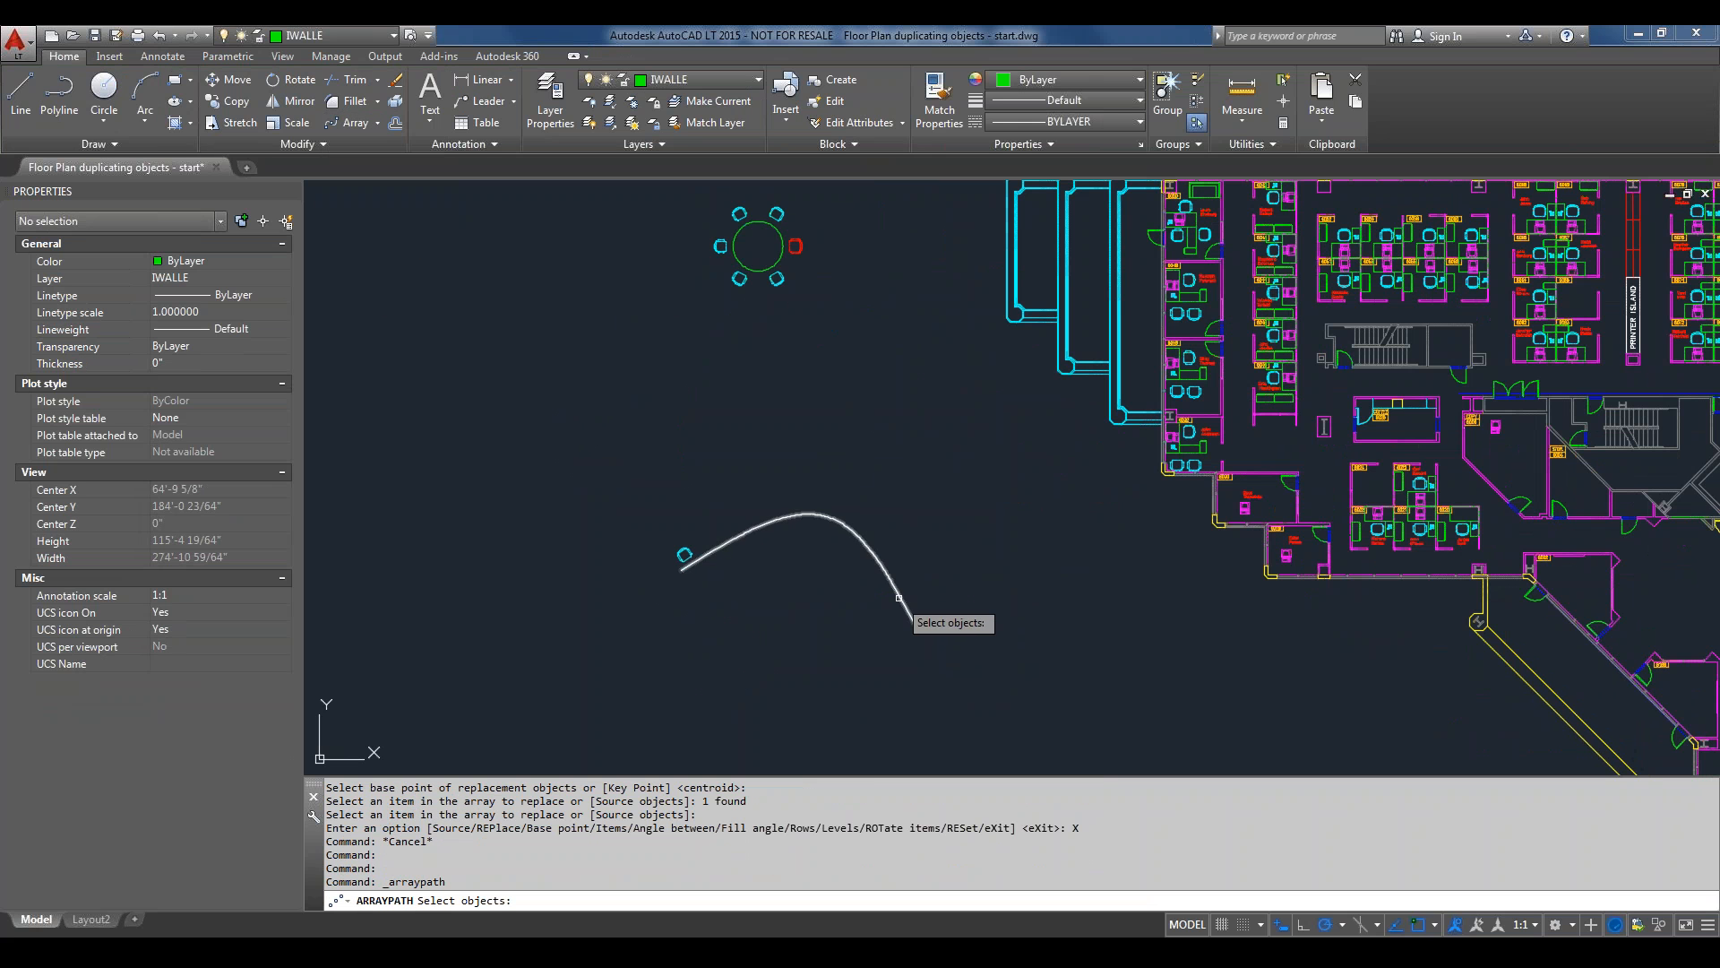
scroll(769, 556, "up", 4)
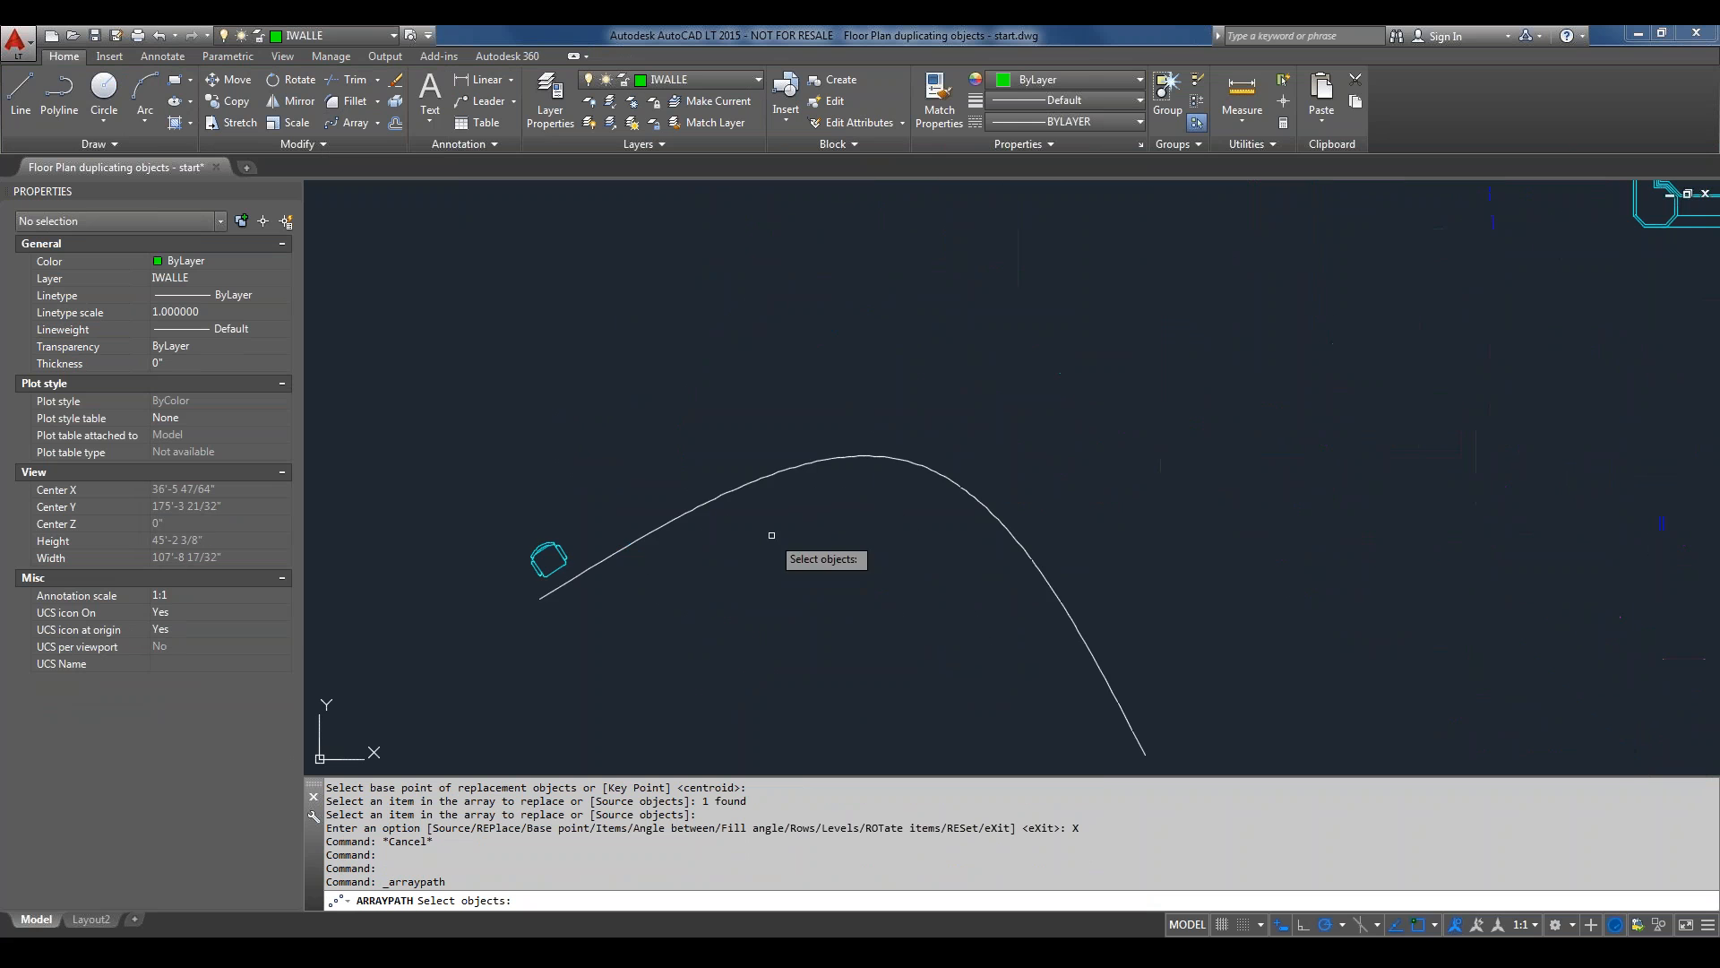
middle_click_drag(767, 535, 721, 384)
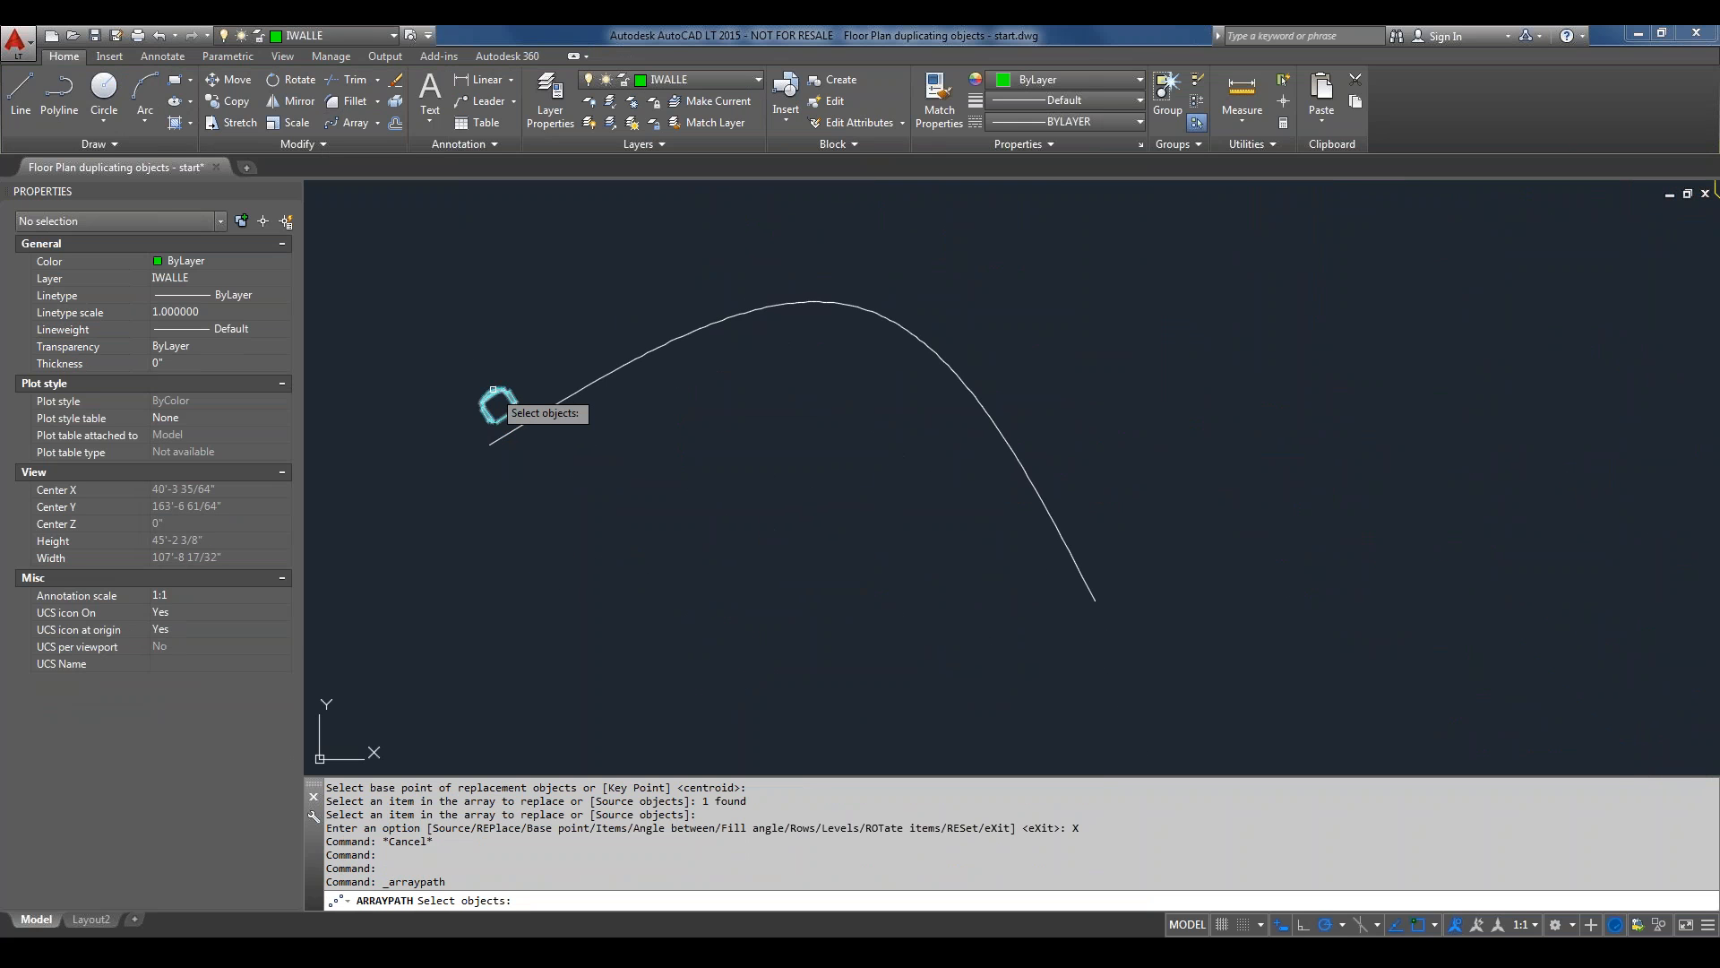
left_click(494, 390)
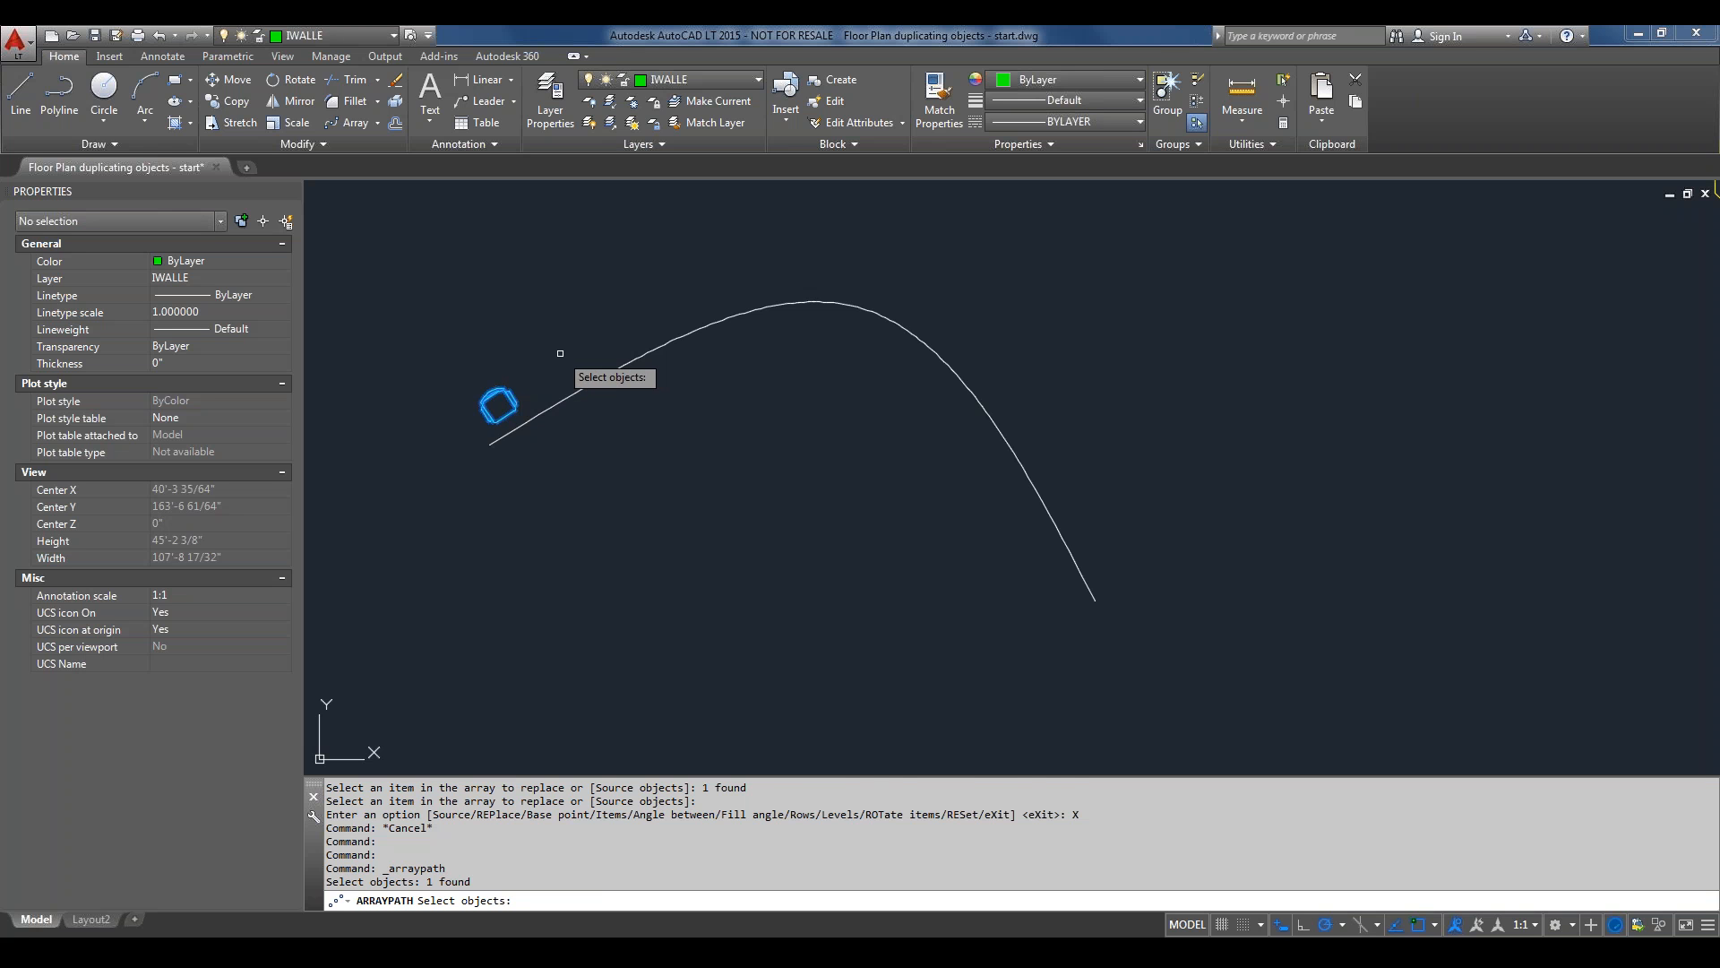
key("Return")
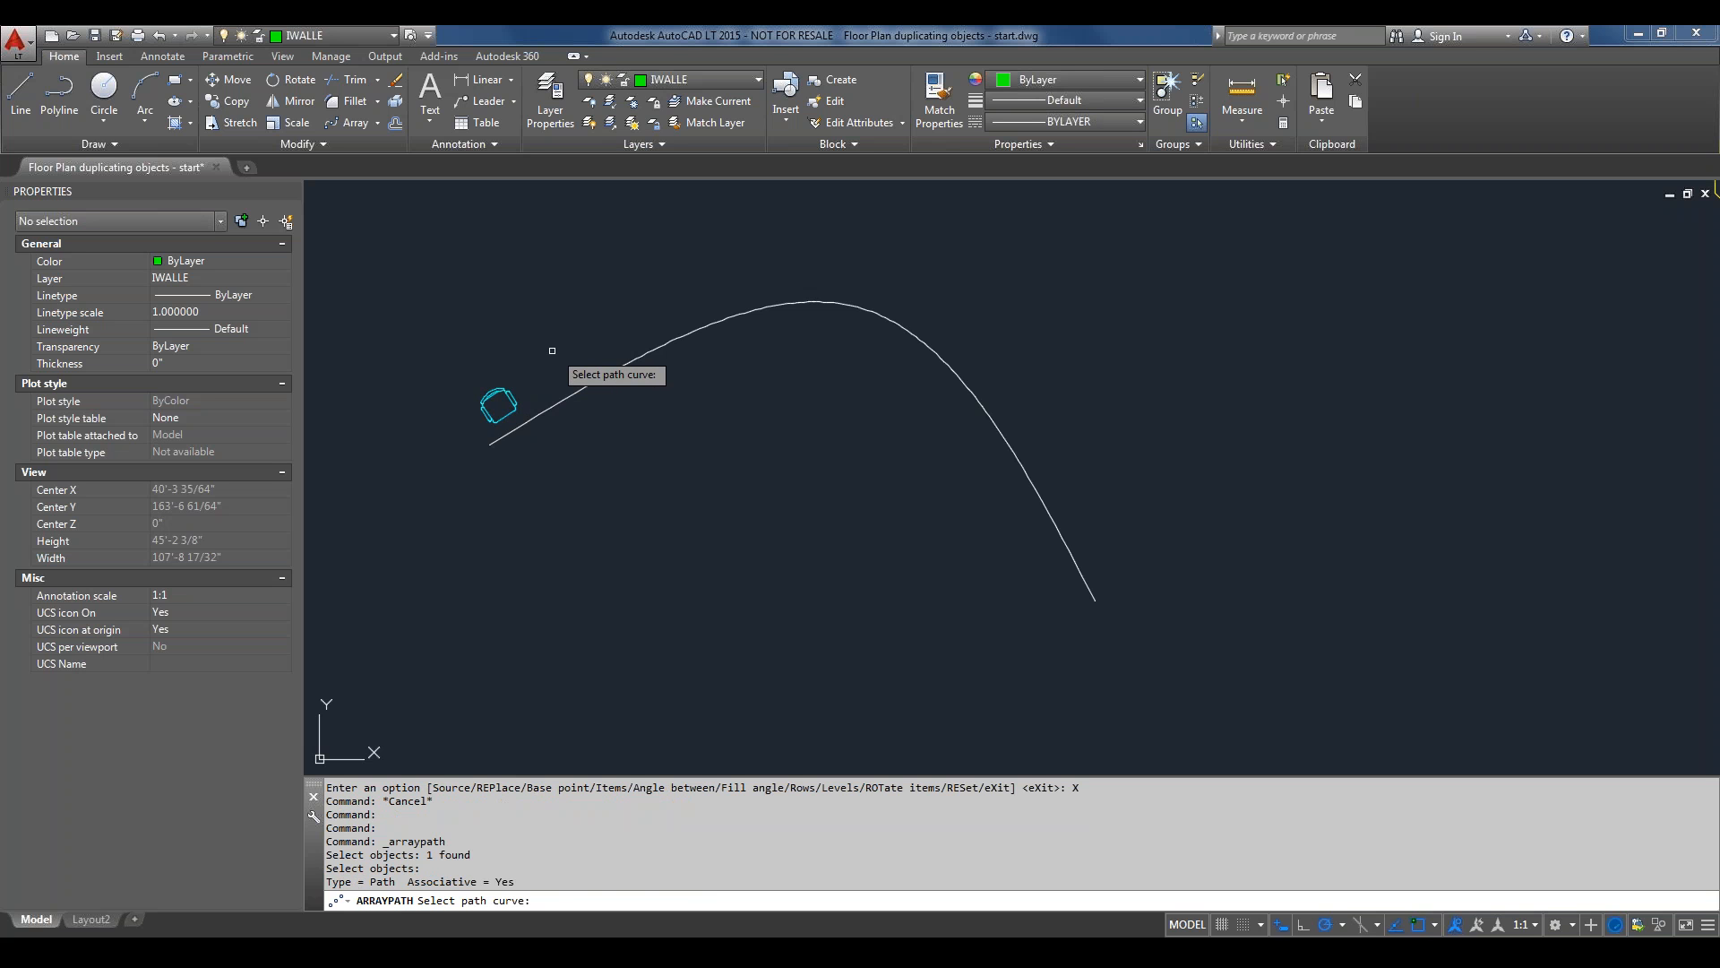
left_click(571, 393)
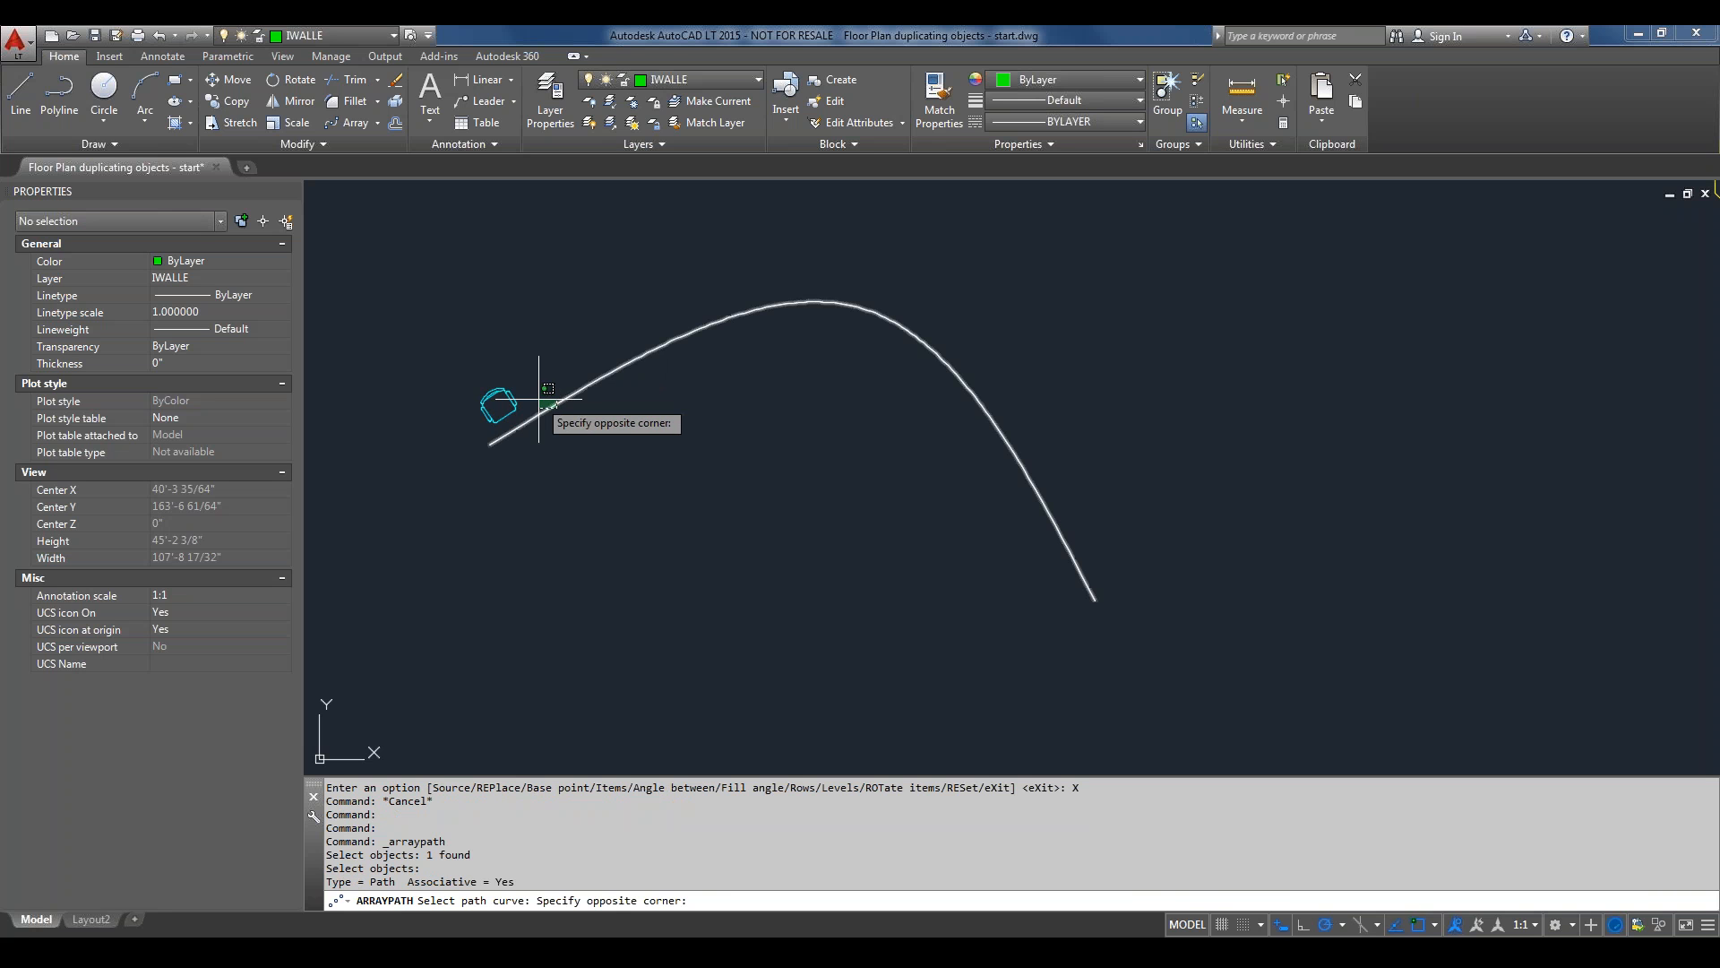
left_click(536, 412)
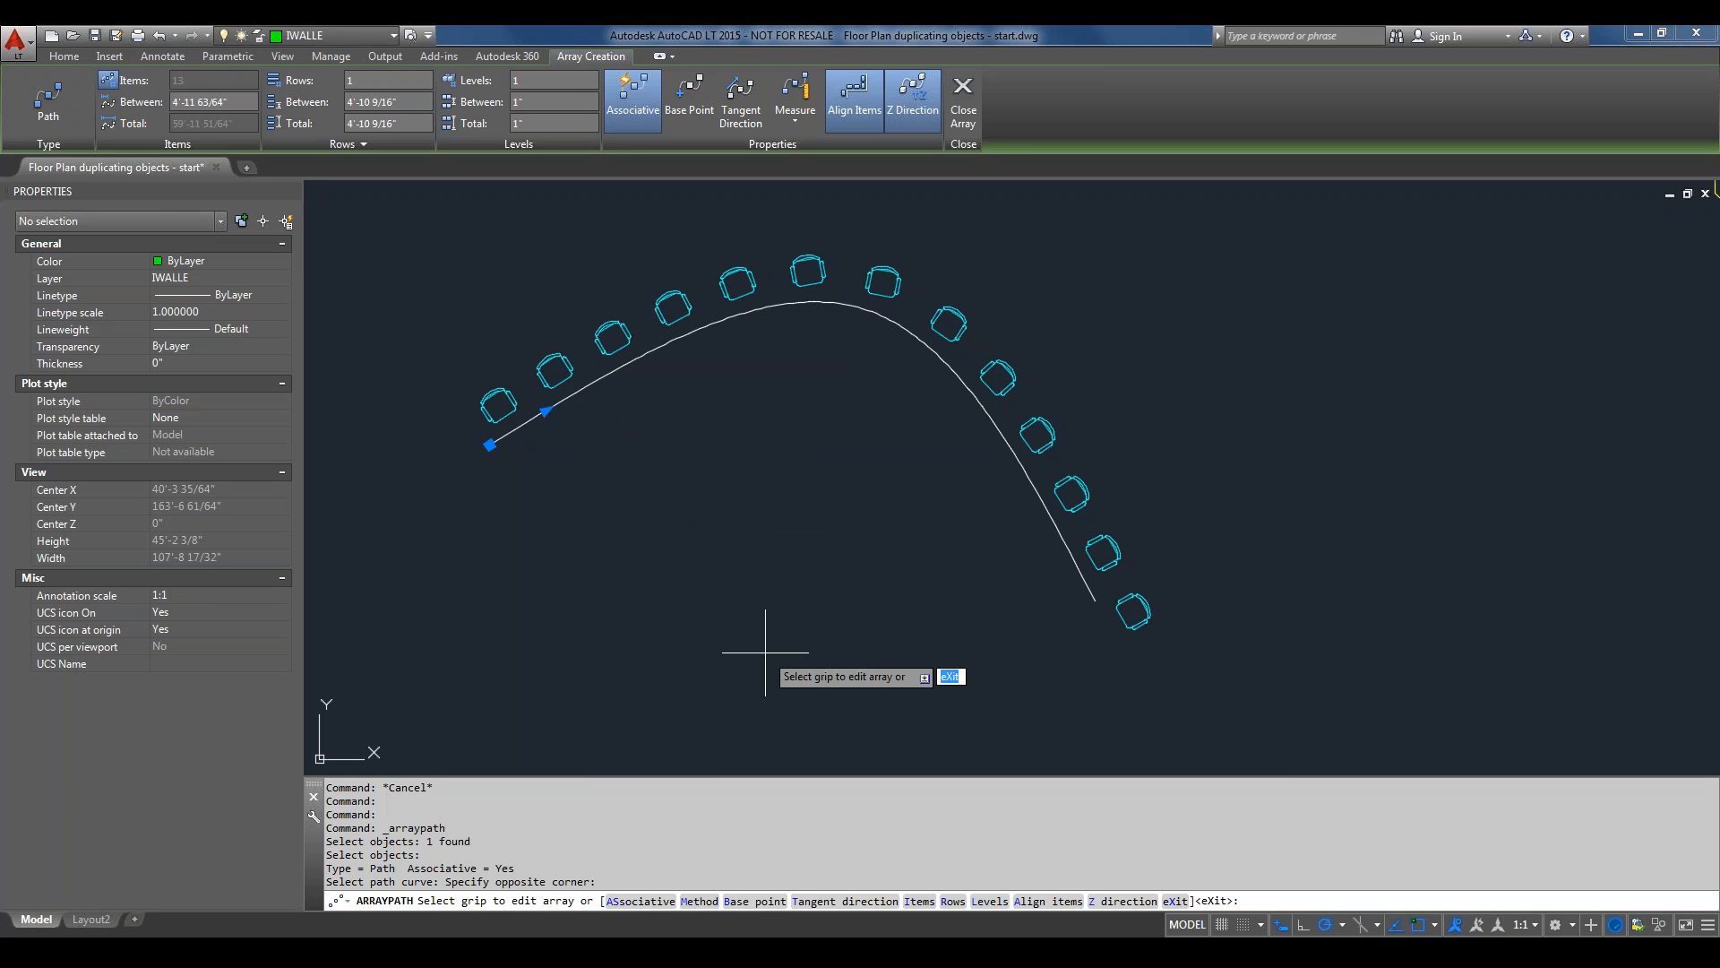
Set the chair path array's method to Divide, try entering 6 at the array's options prompt, and end the array creation.
left_click(702, 901)
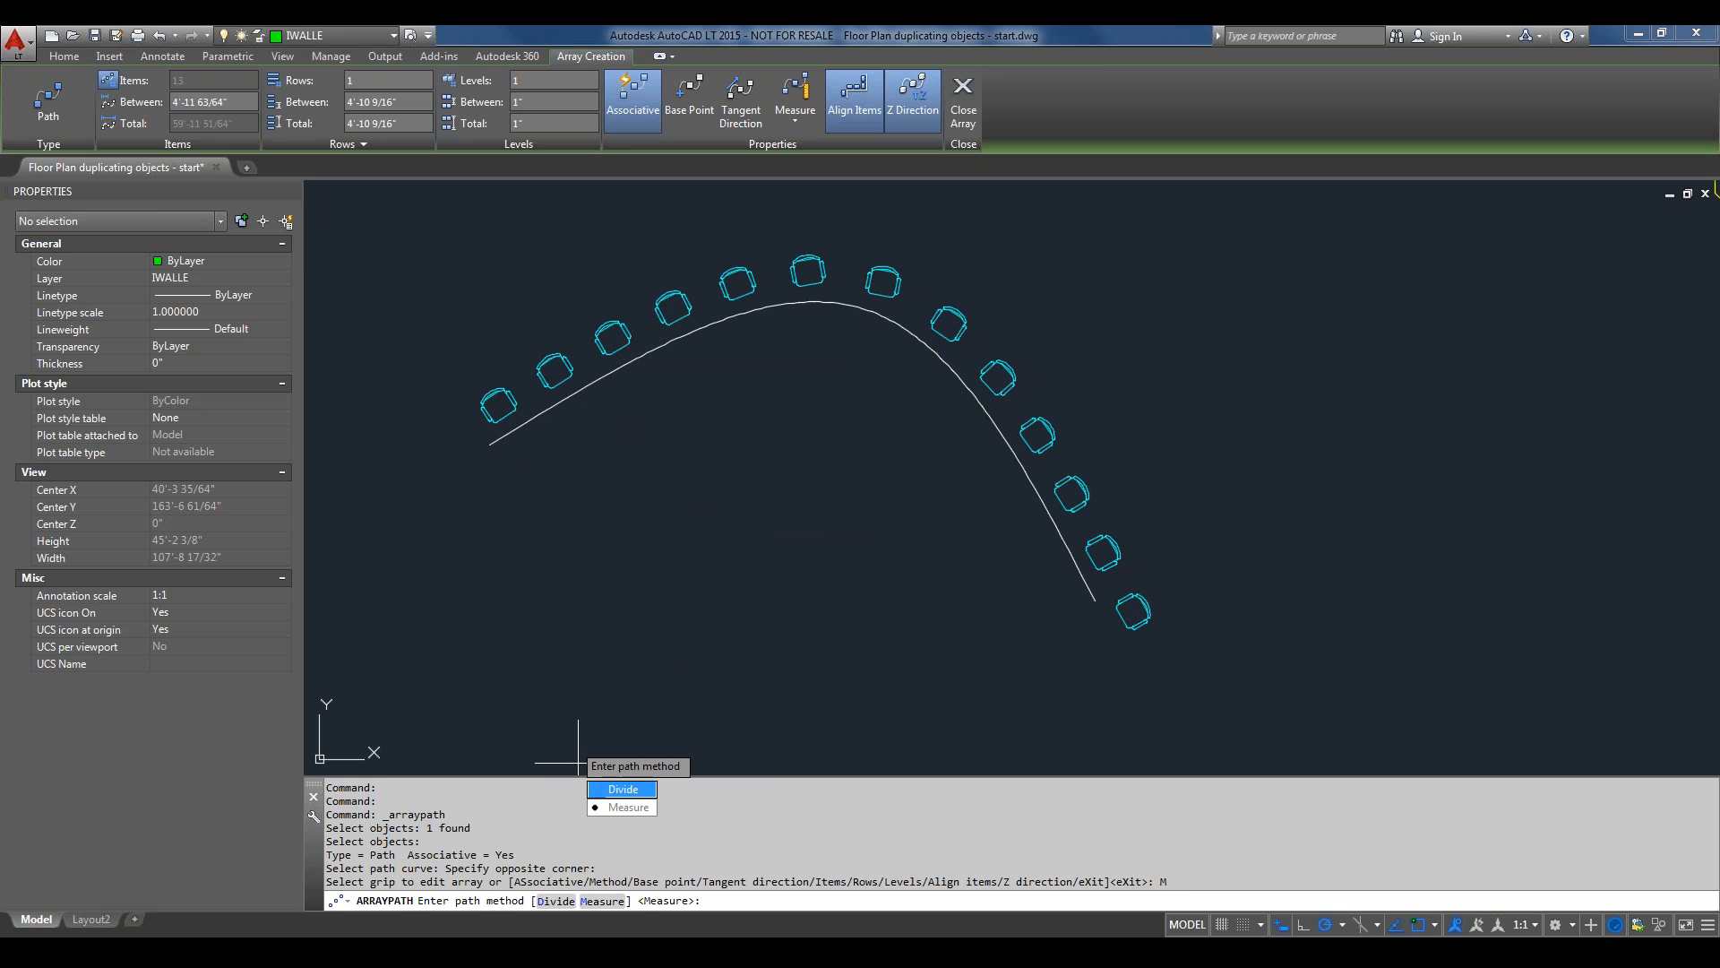
left_click(627, 788)
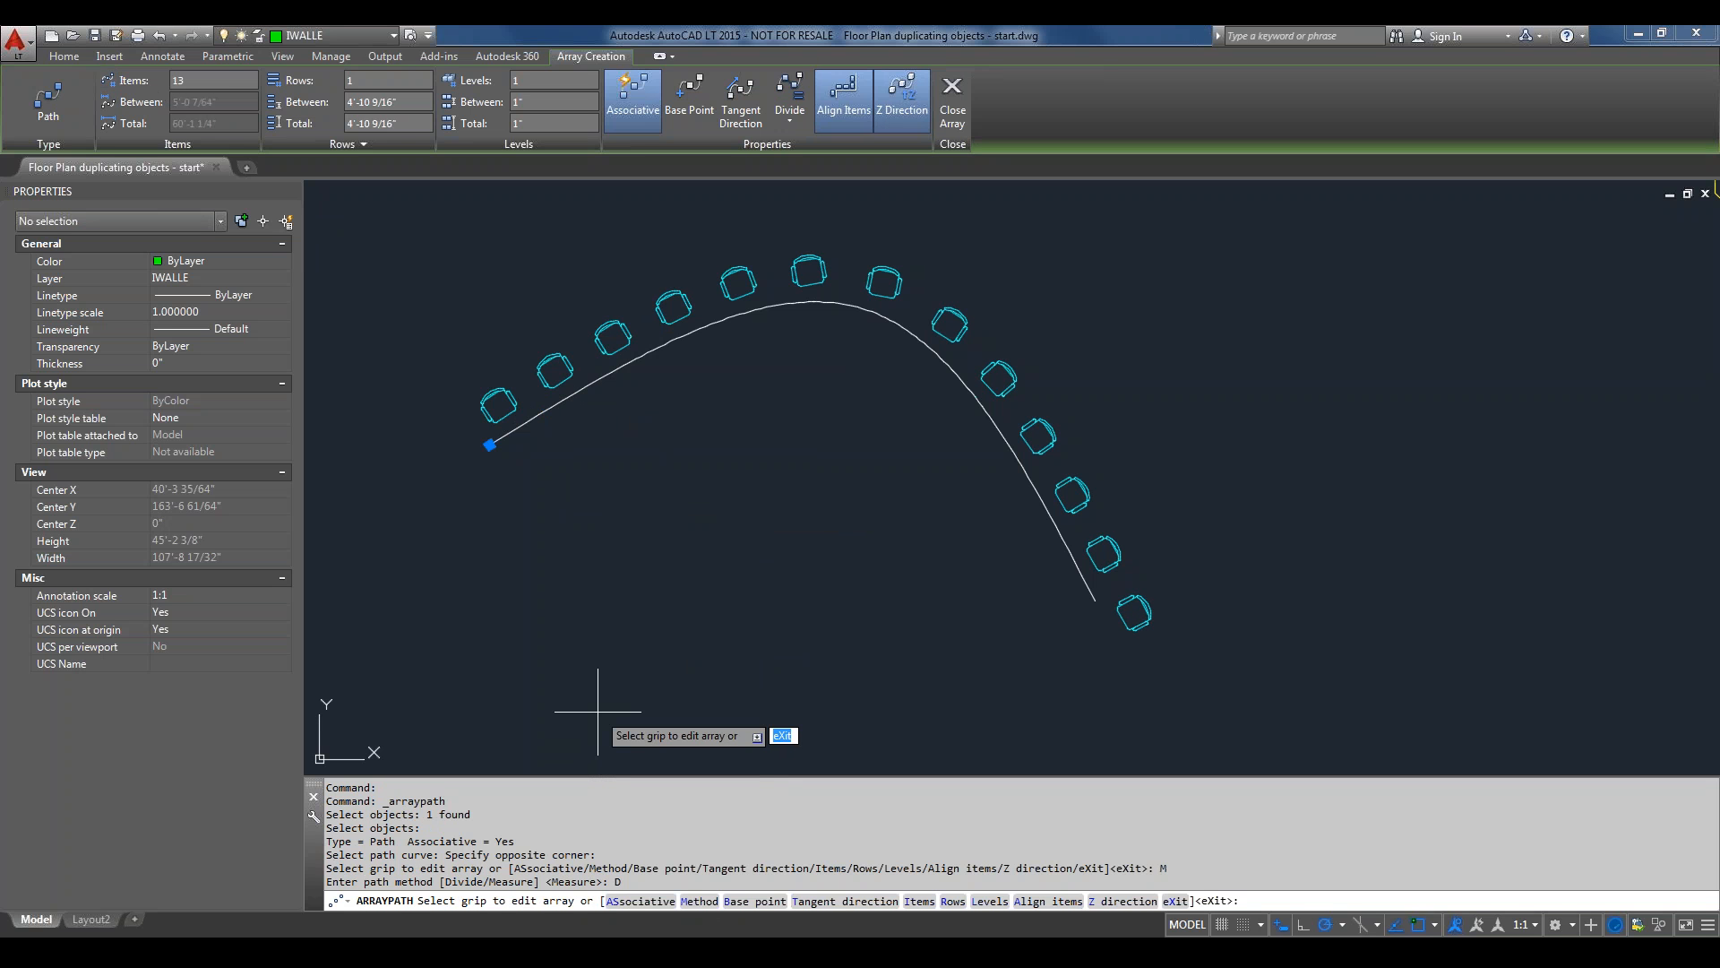
type("6")
key("Return")
key("Escape")
key("Return")
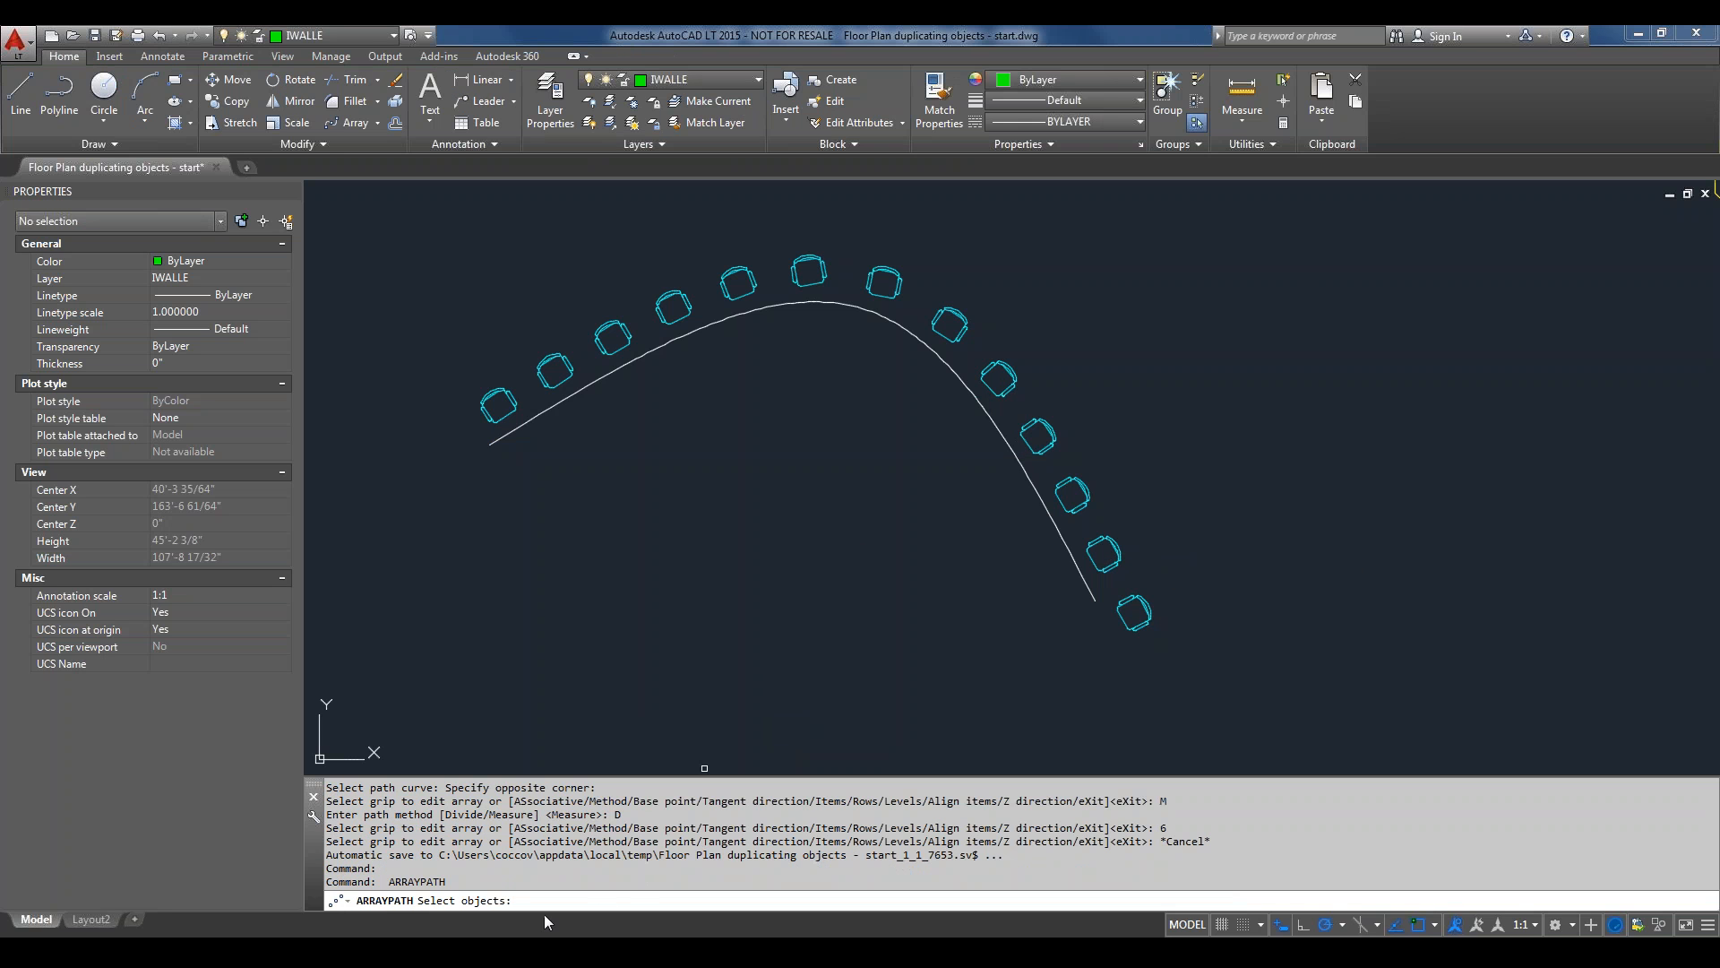
key("Escape")
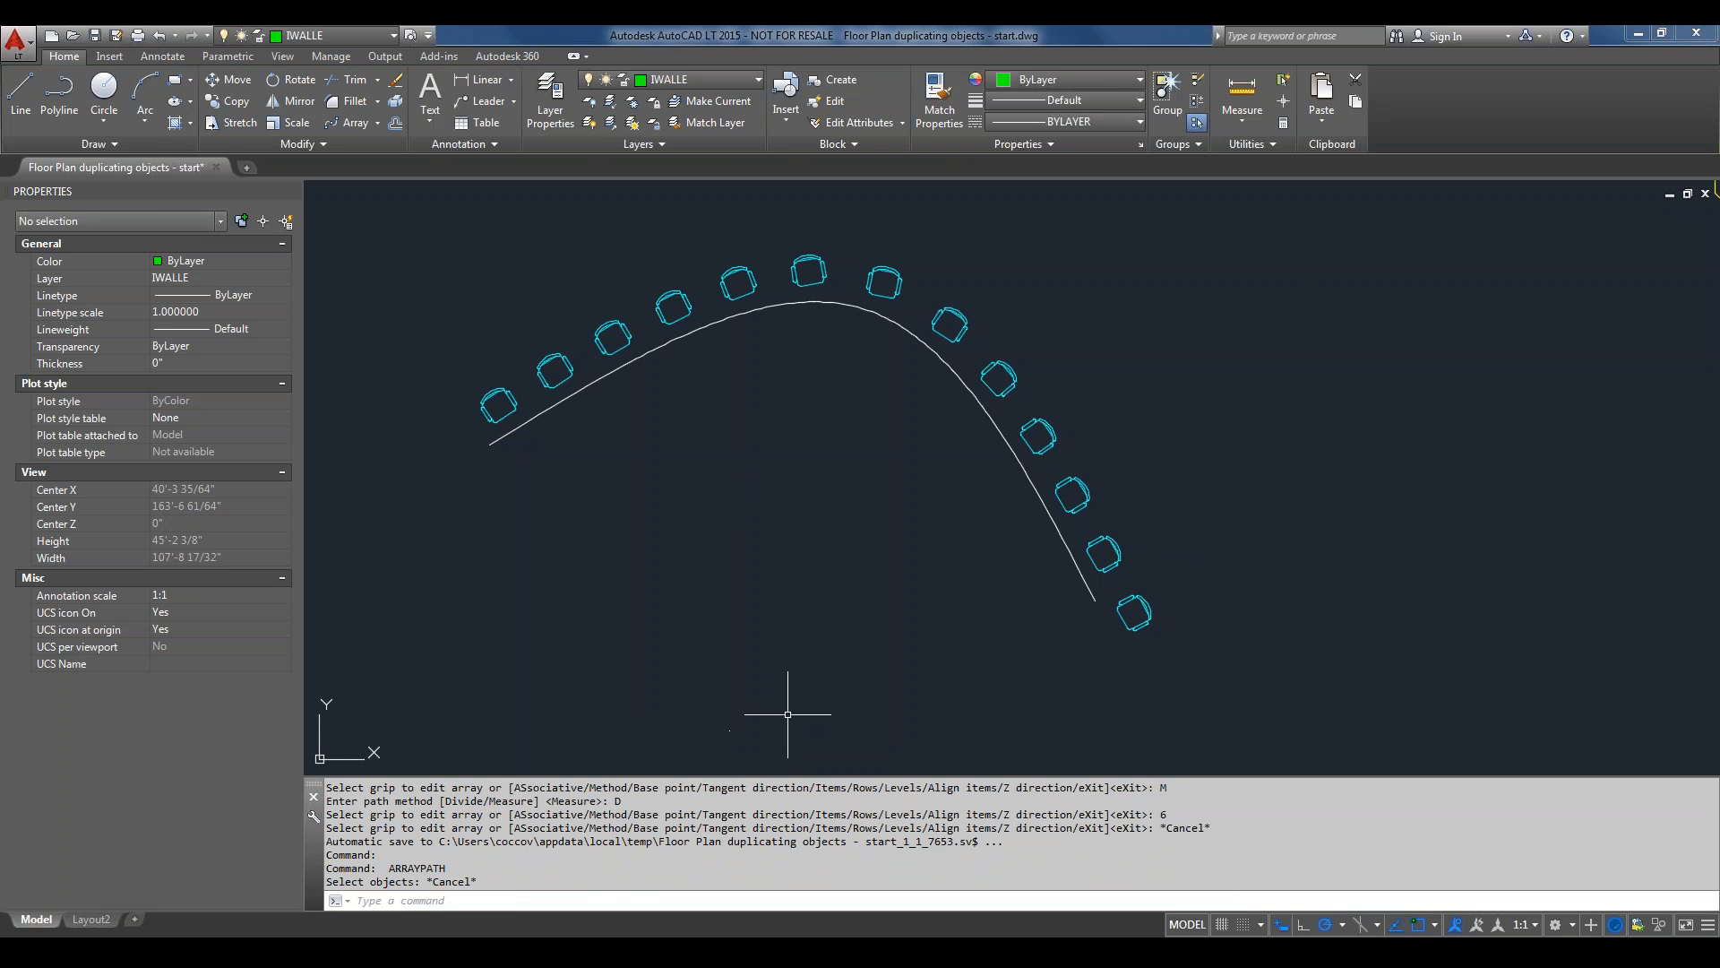
key("Escape")
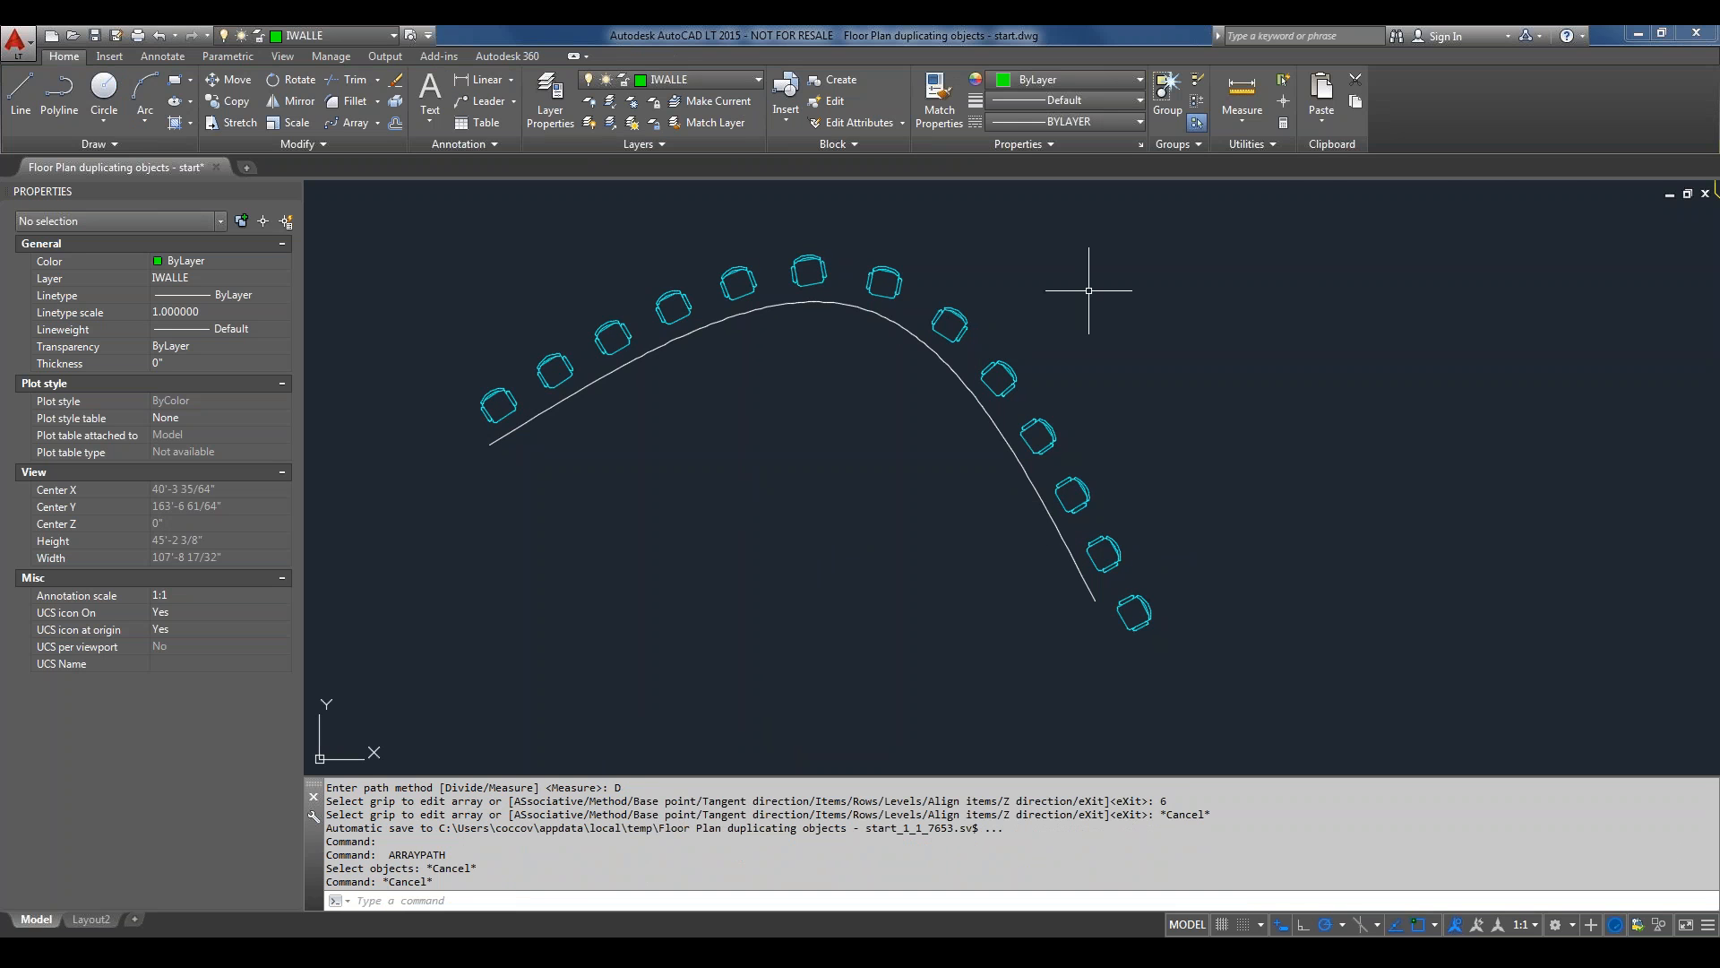
Examine the L-shaped closed polyline east of the floor plan and its properties.
scroll(1089, 290, "down", 2)
middle_click_drag(1090, 290, 692, 361)
scroll(1098, 360, "down", 3)
middle_click_drag(1164, 350, 806, 394)
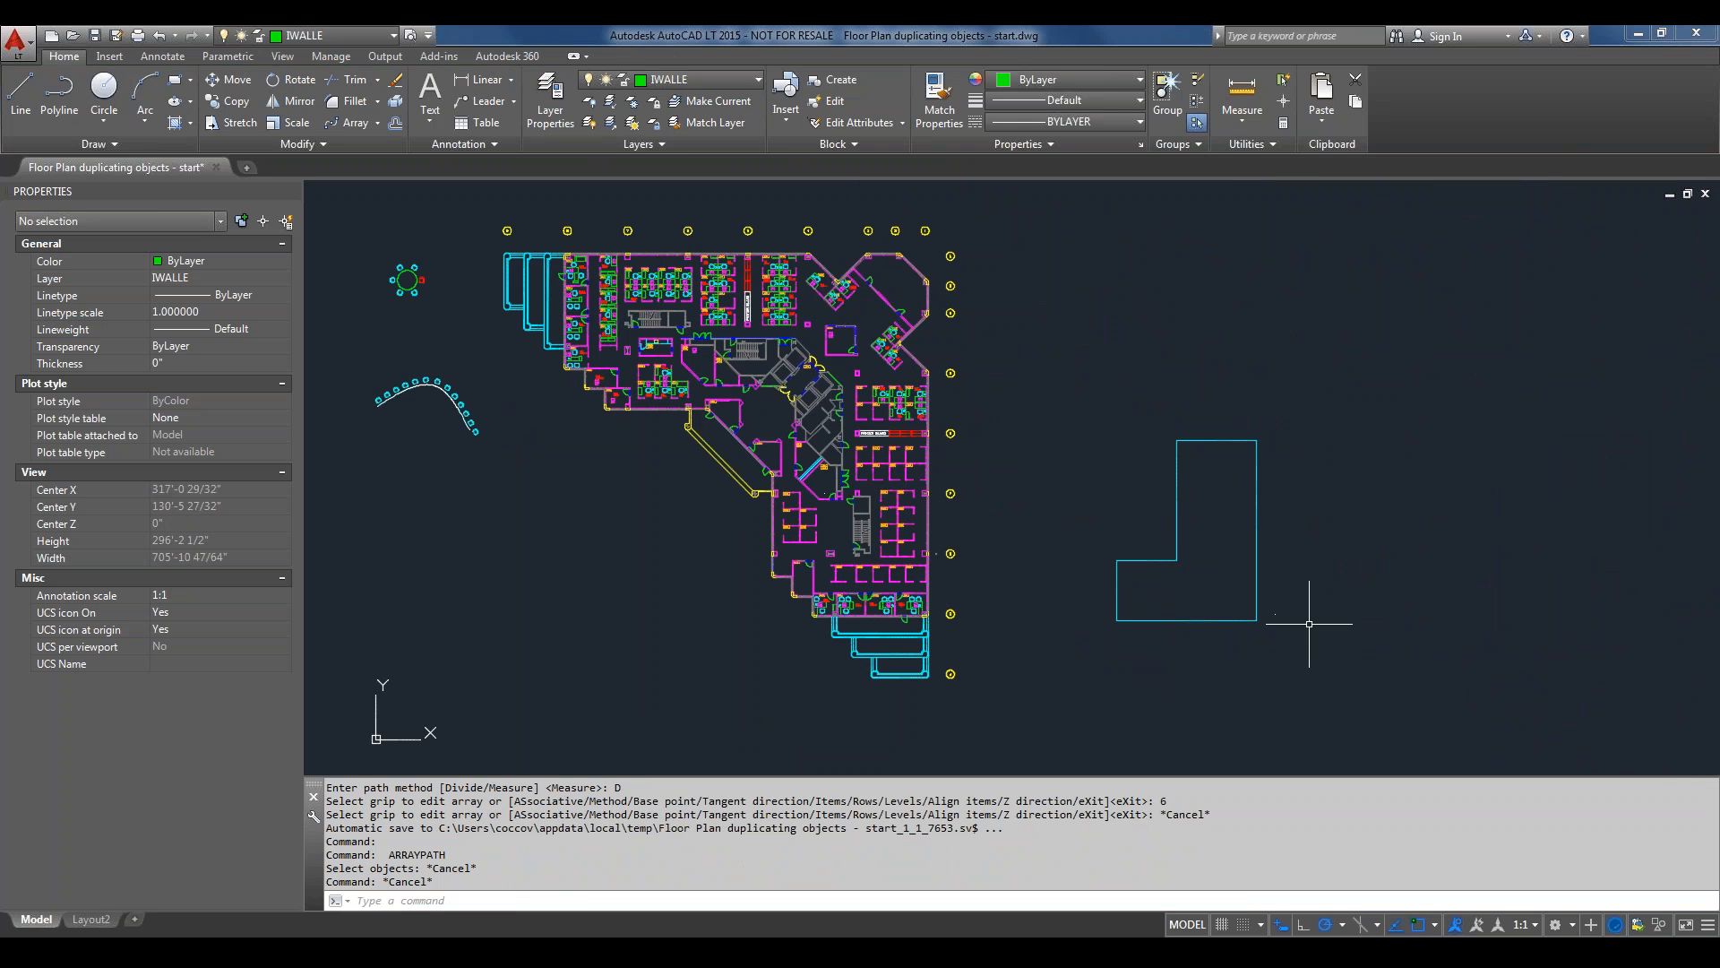
middle_click_drag(1307, 624, 1230, 576)
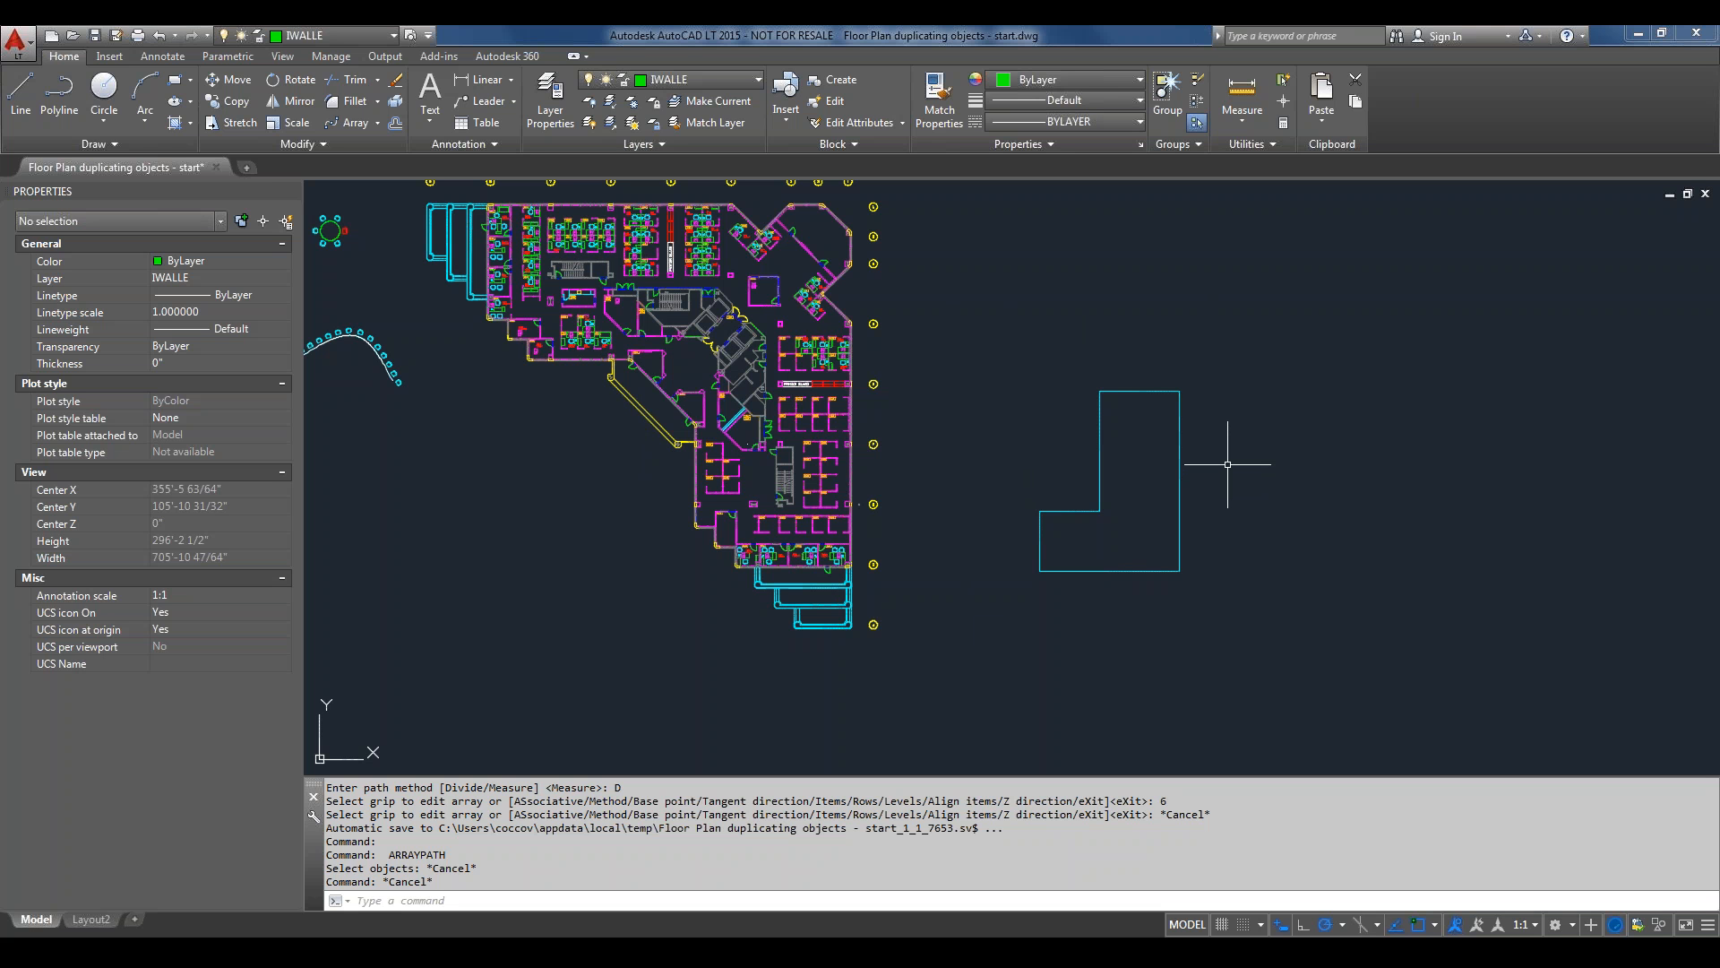
mouse_move(1179, 484)
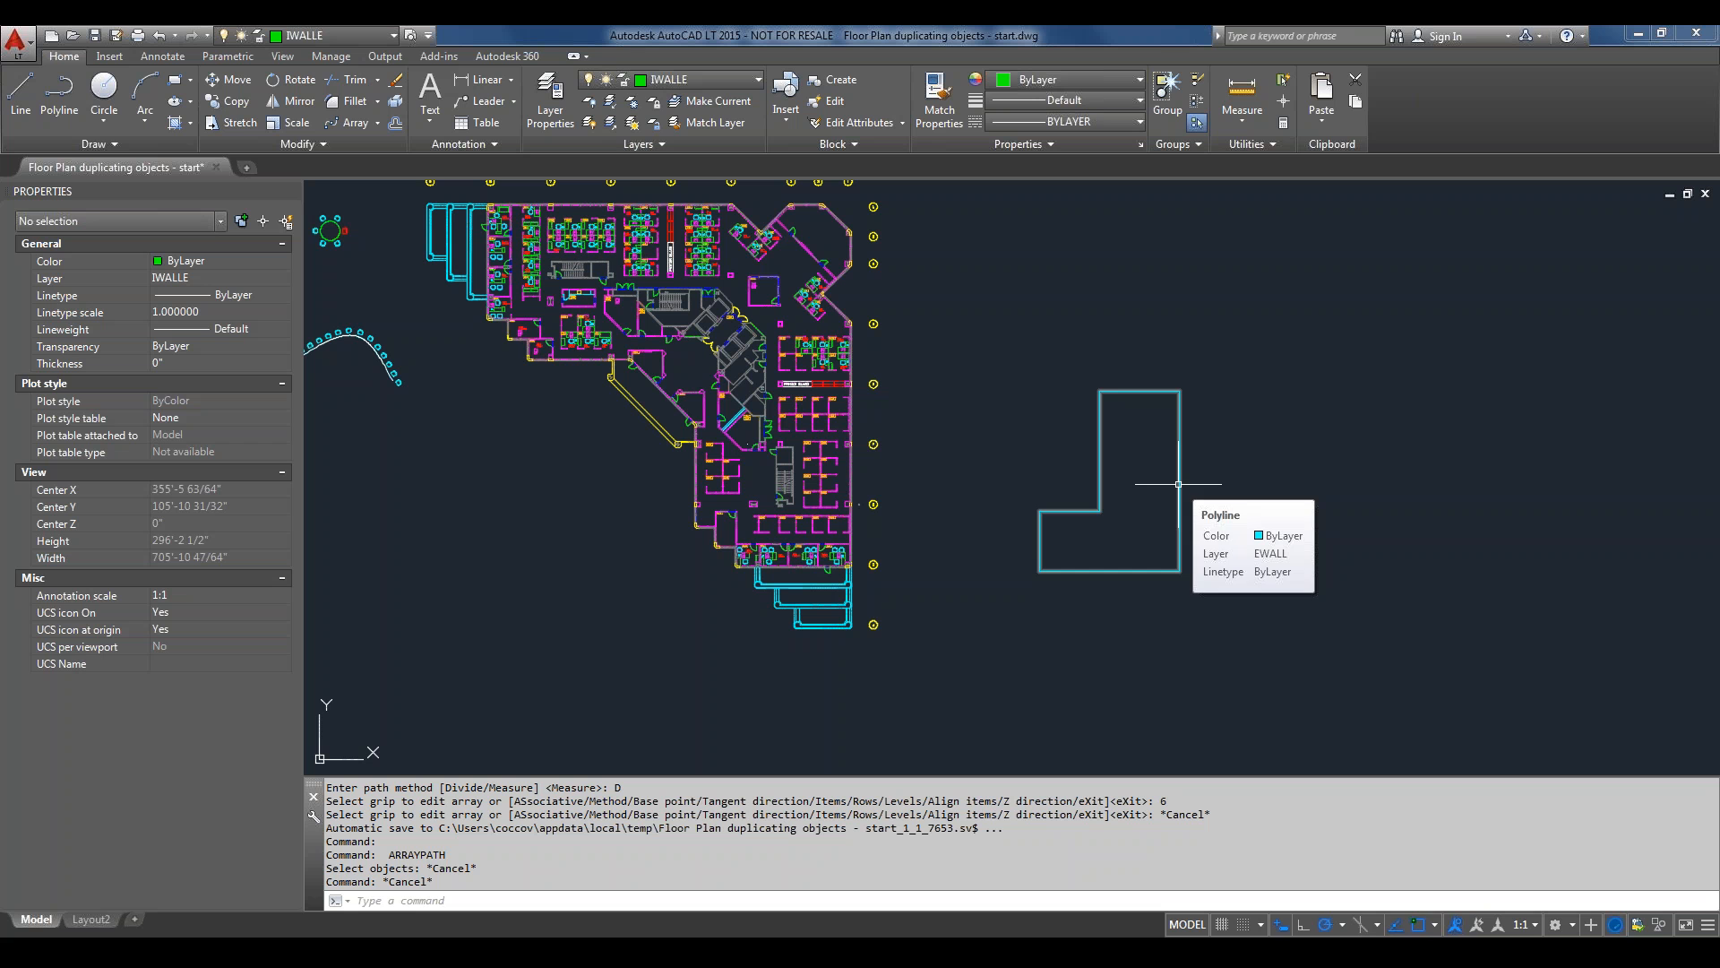
left_click(1582, 36)
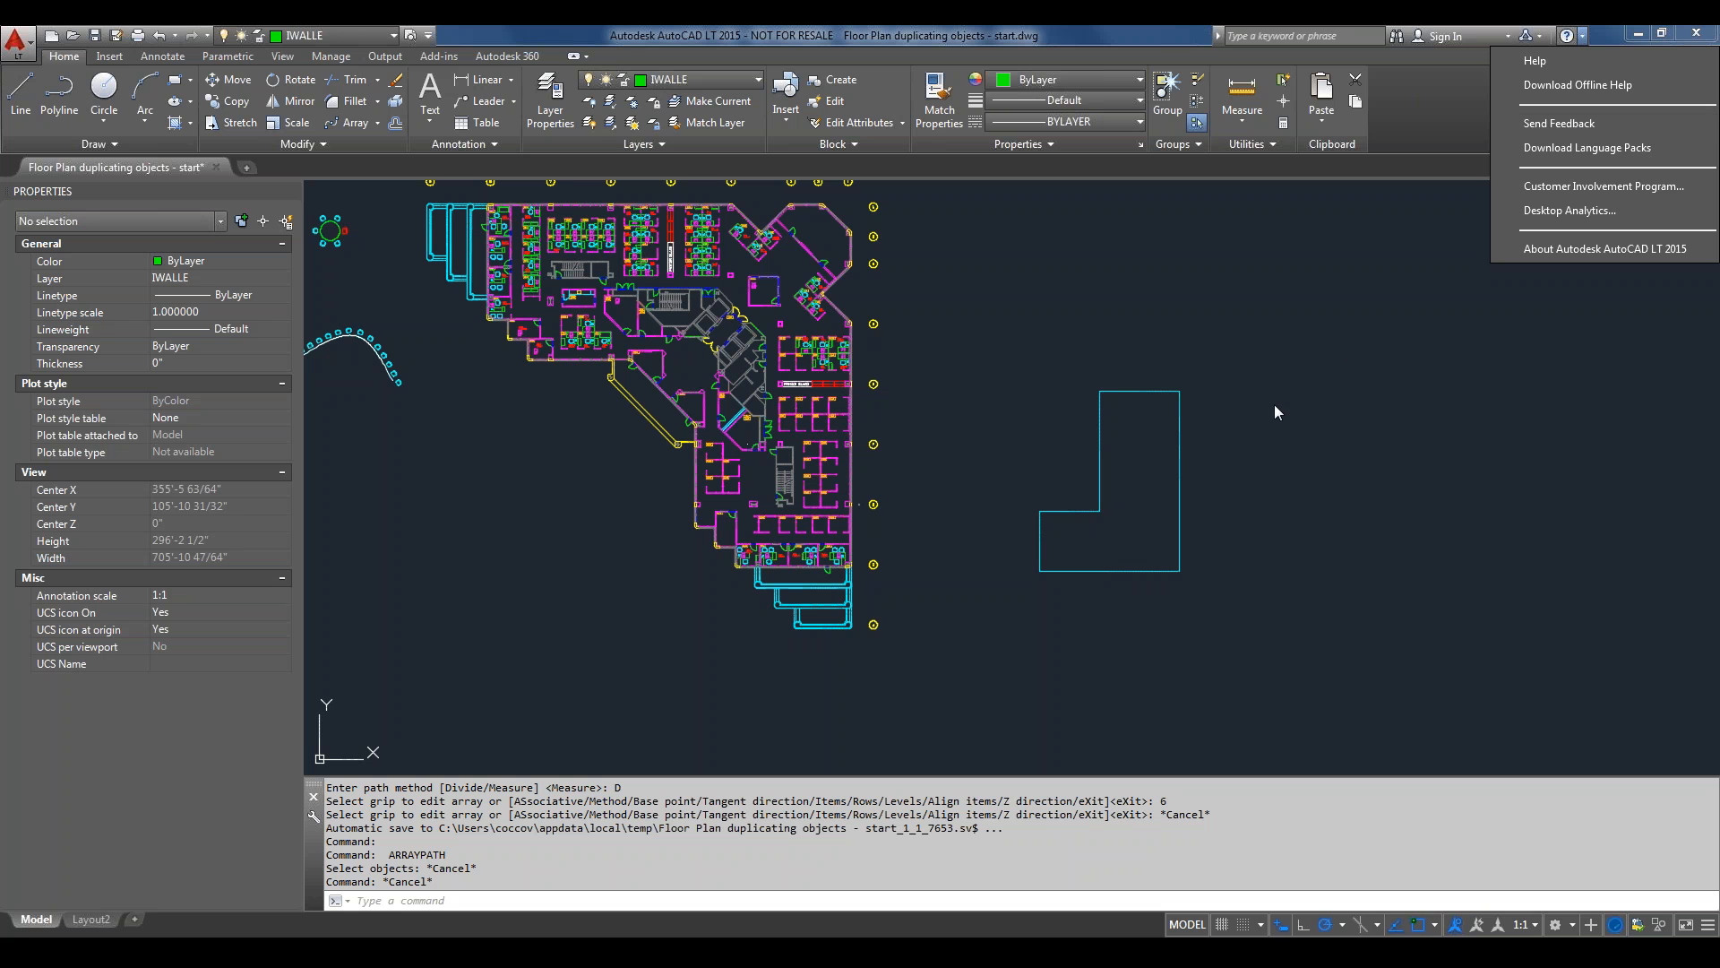
left_click(1314, 499)
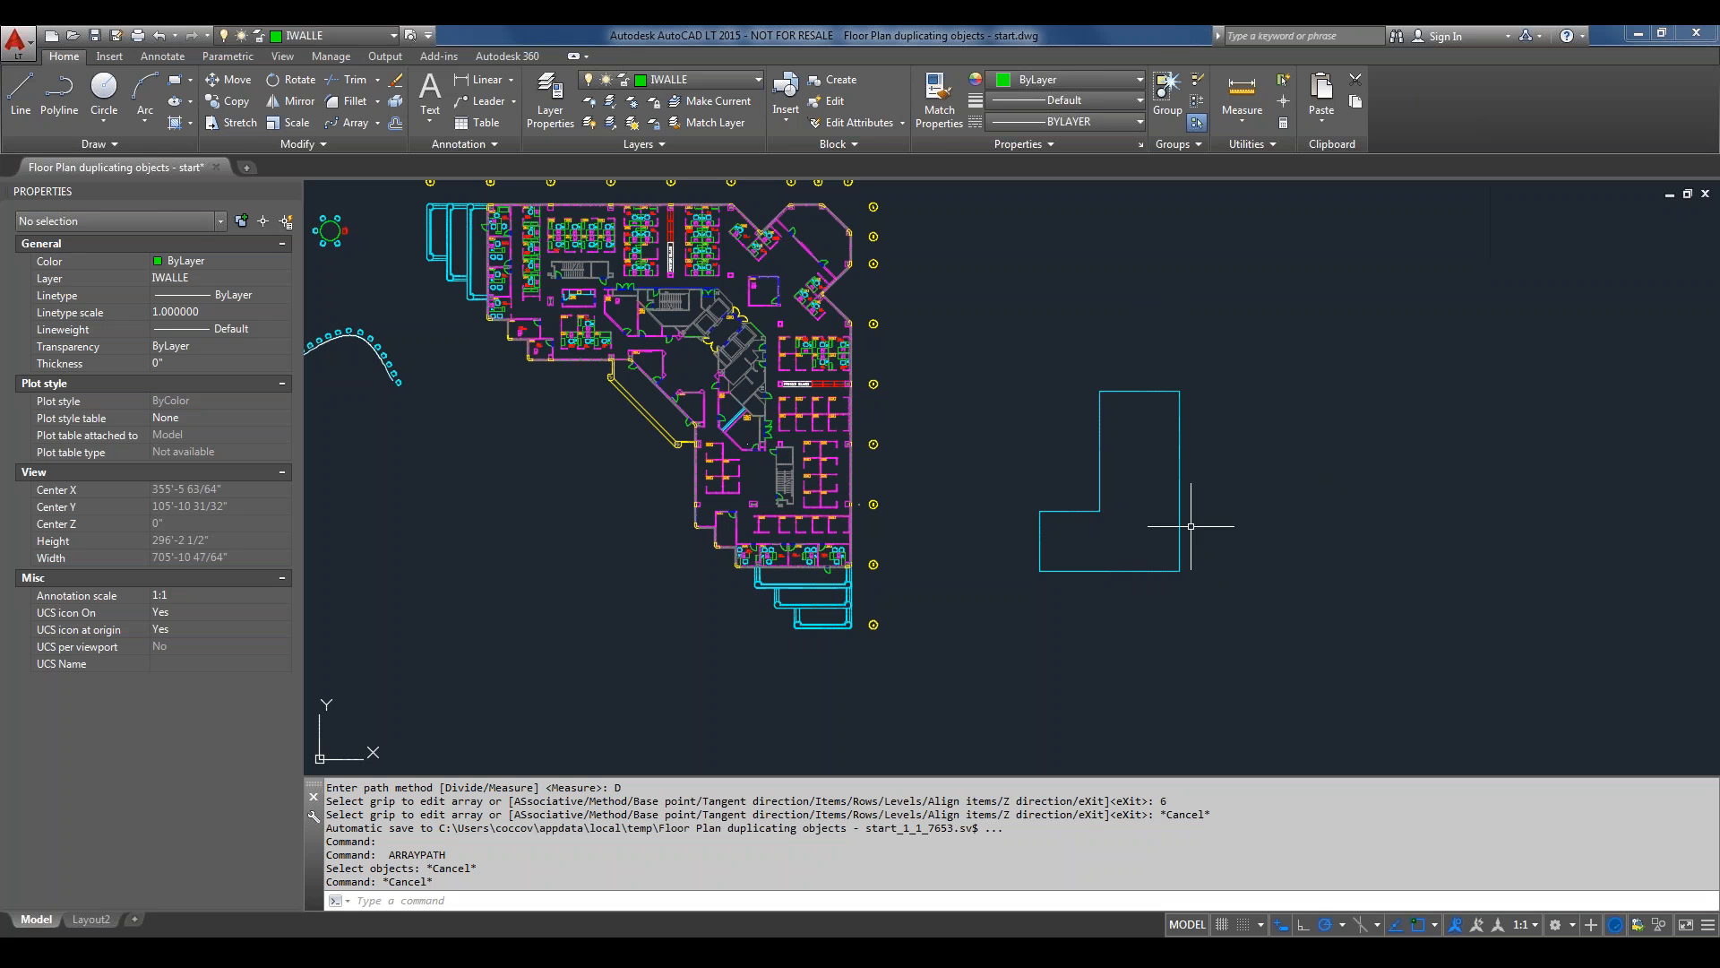
scroll(1200, 502, "up", 4)
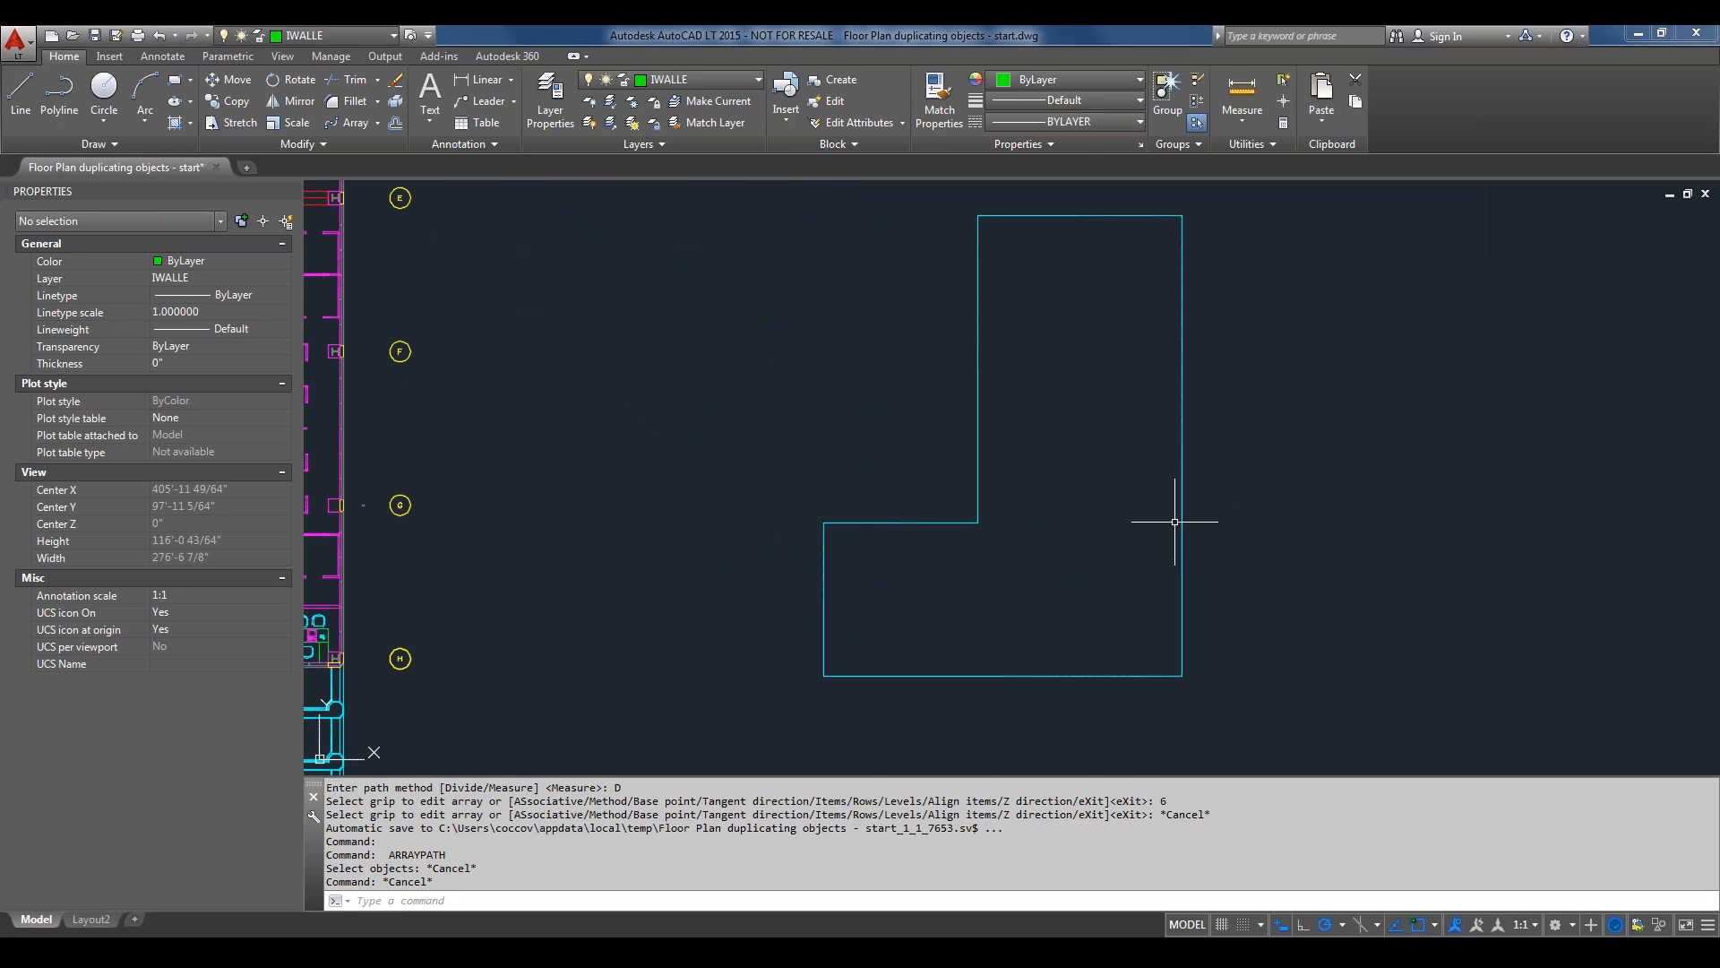
left_click(1183, 526)
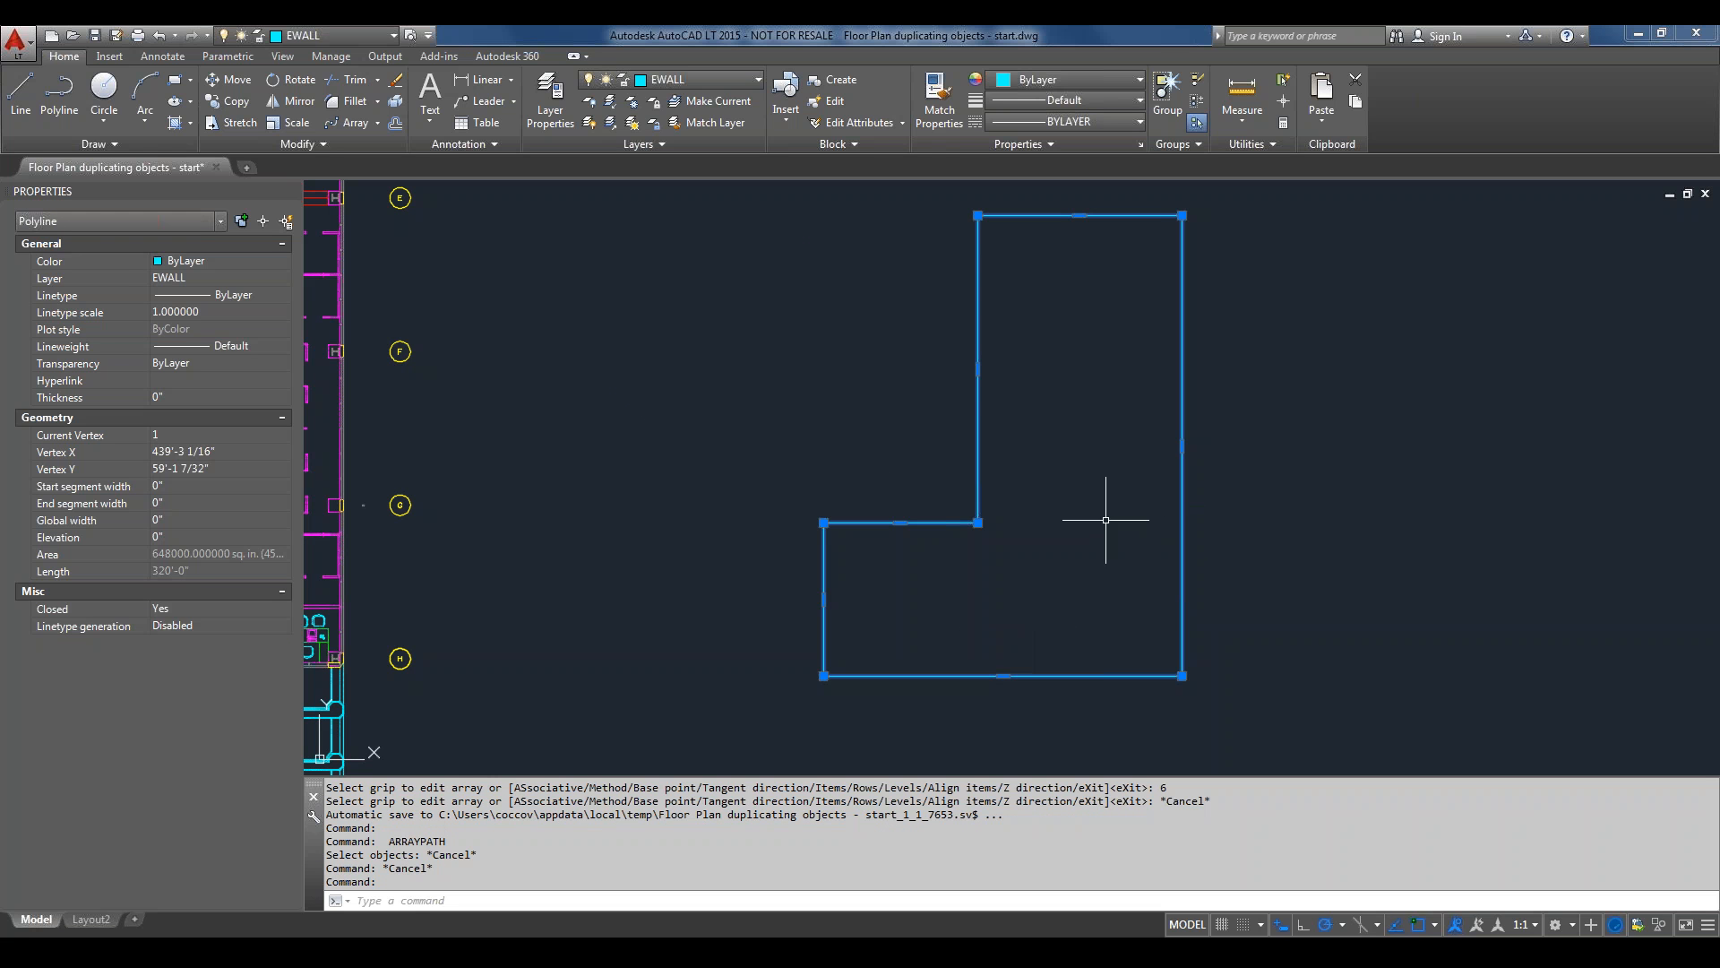
key("Escape")
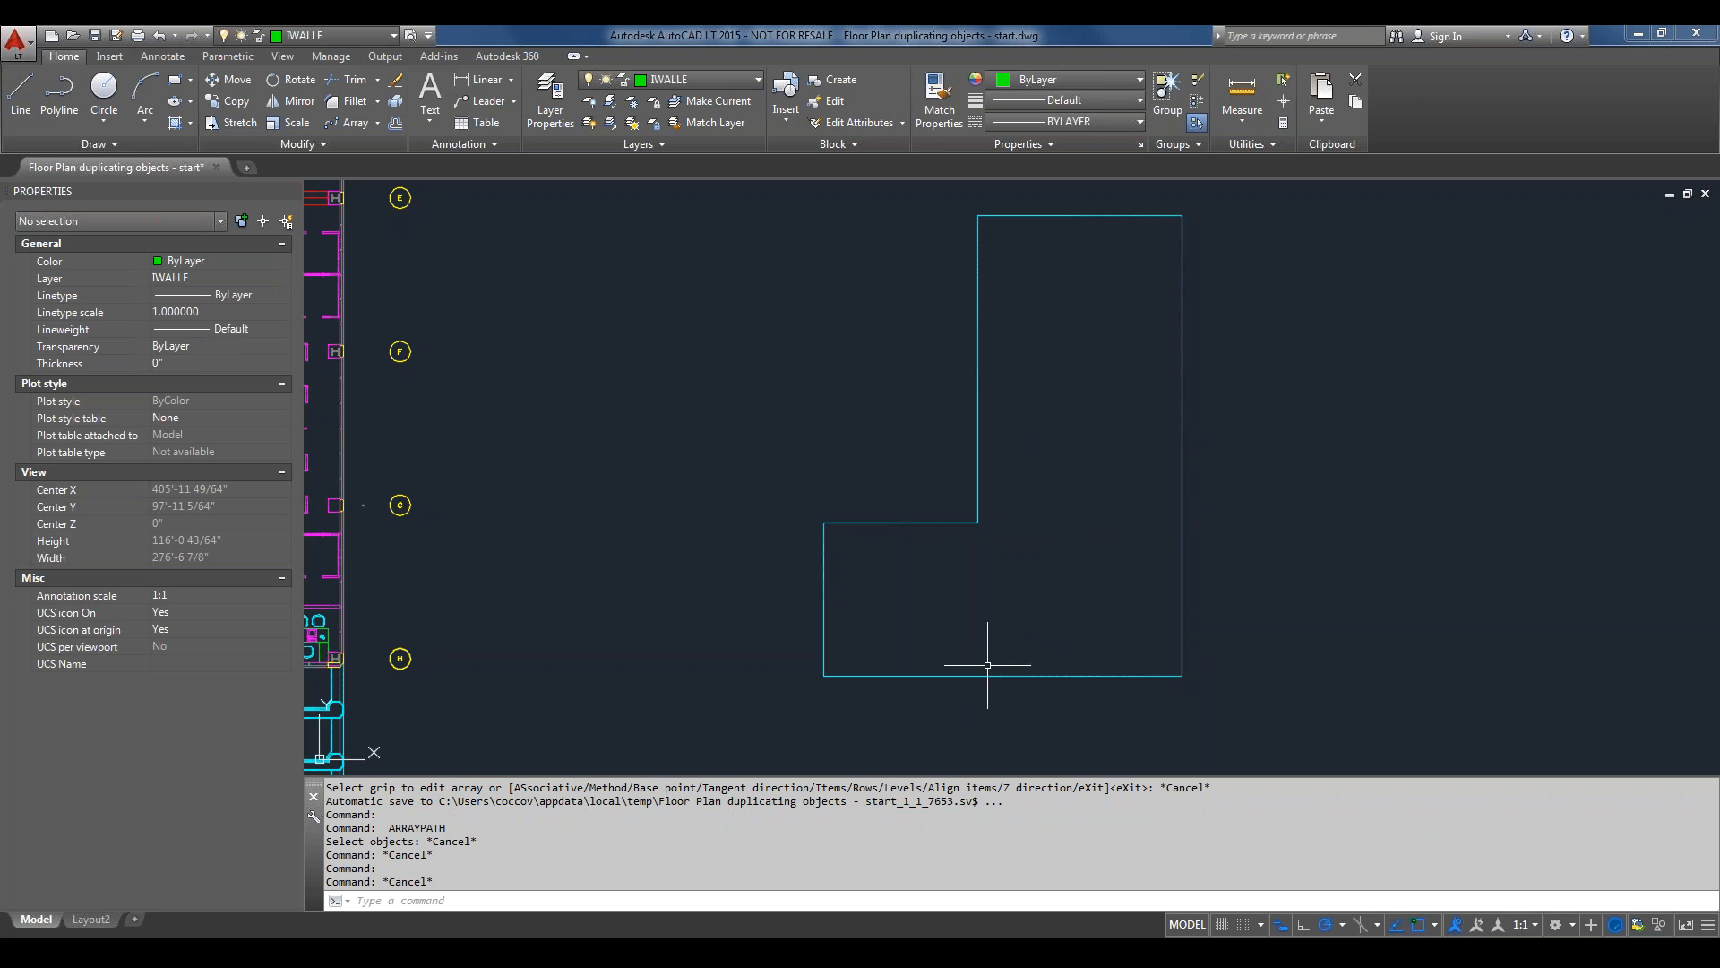
Offset the L-shaped closed polyline 10 inches toward its inside and end the Offset command.
scroll(984, 662, "up", 2)
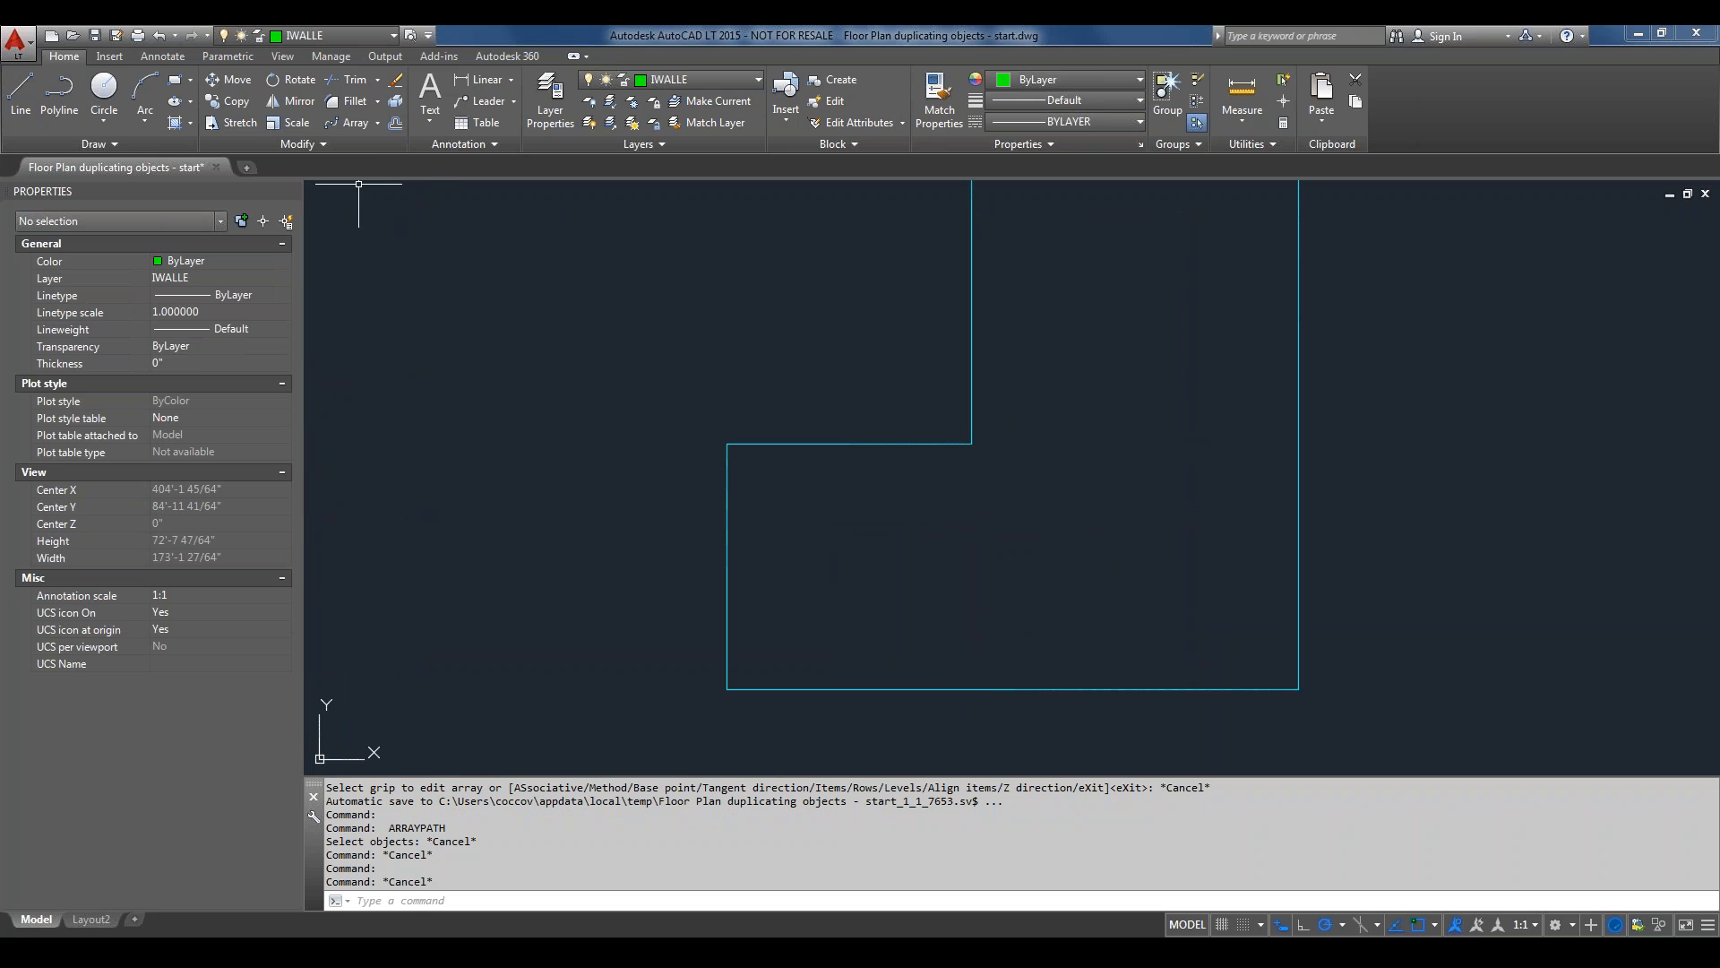
left_click(394, 126)
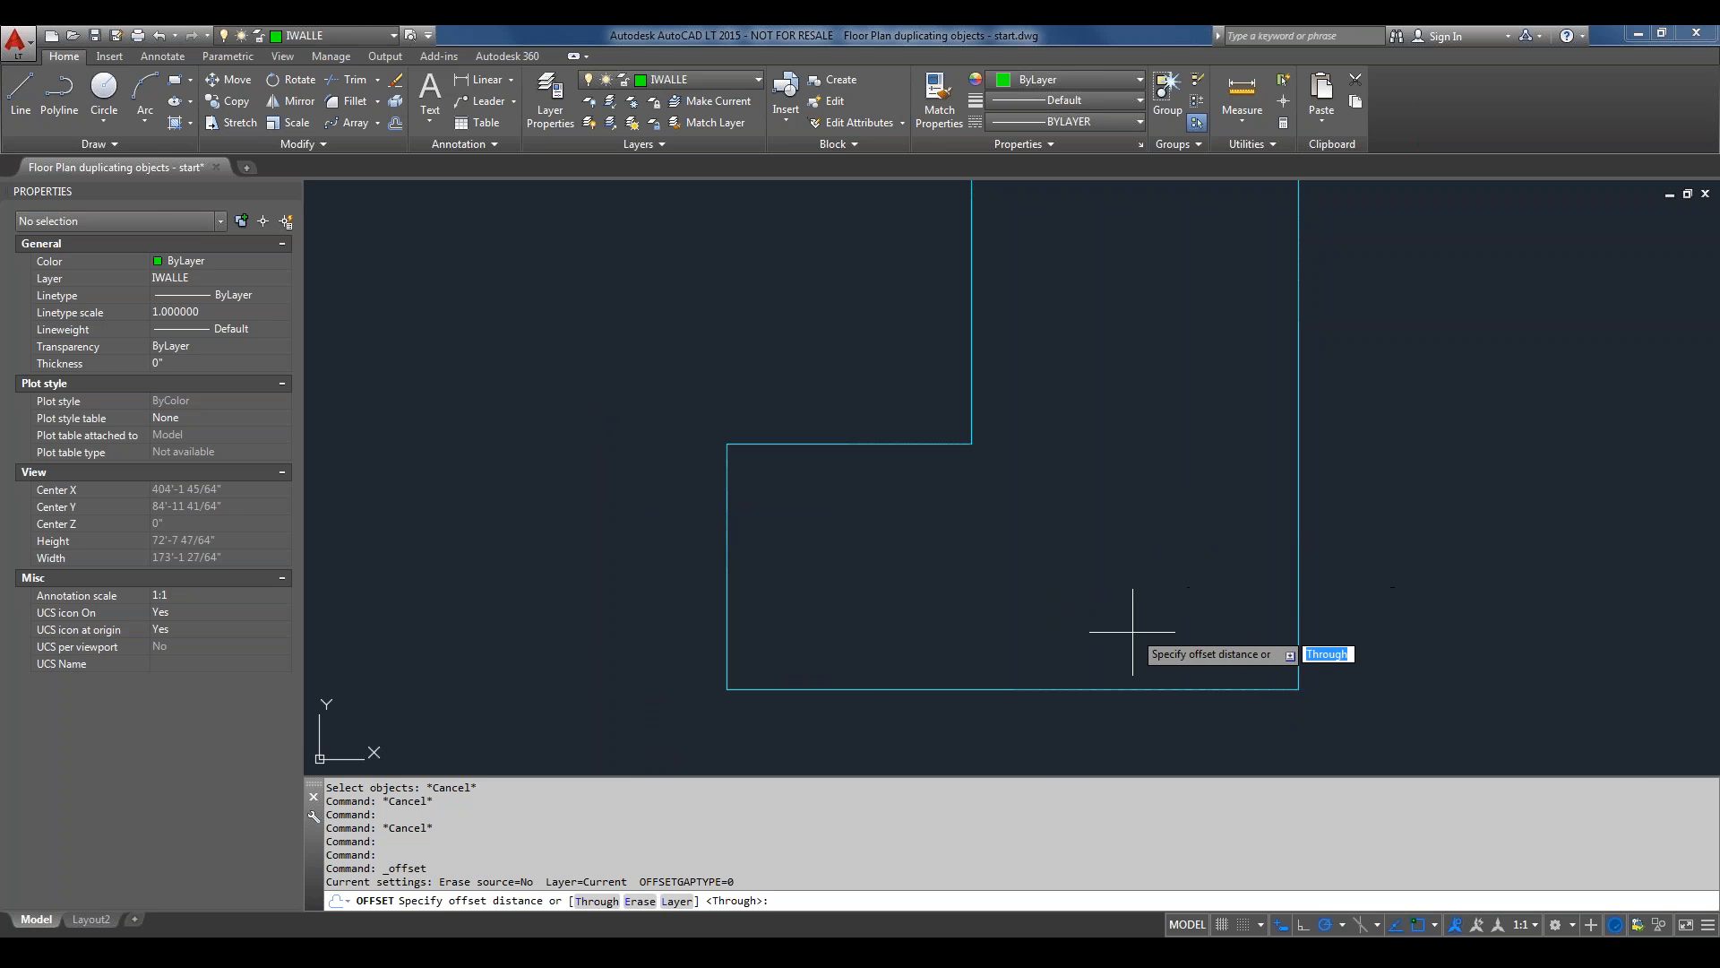
type("10")
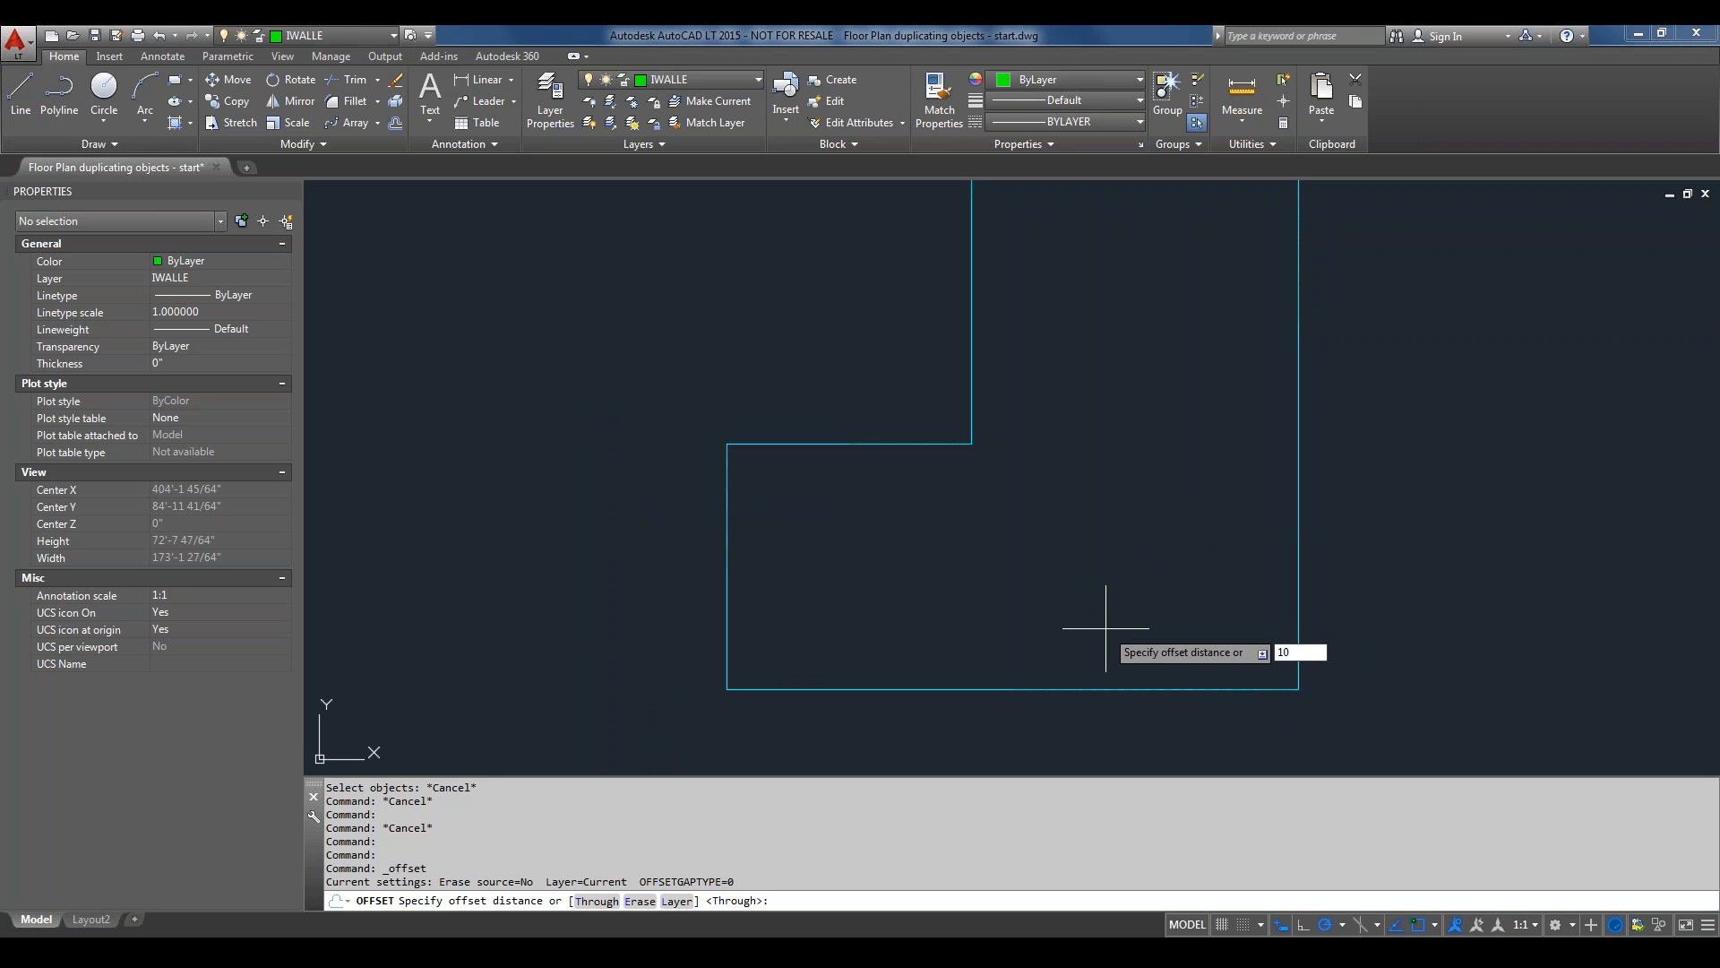
key("Return")
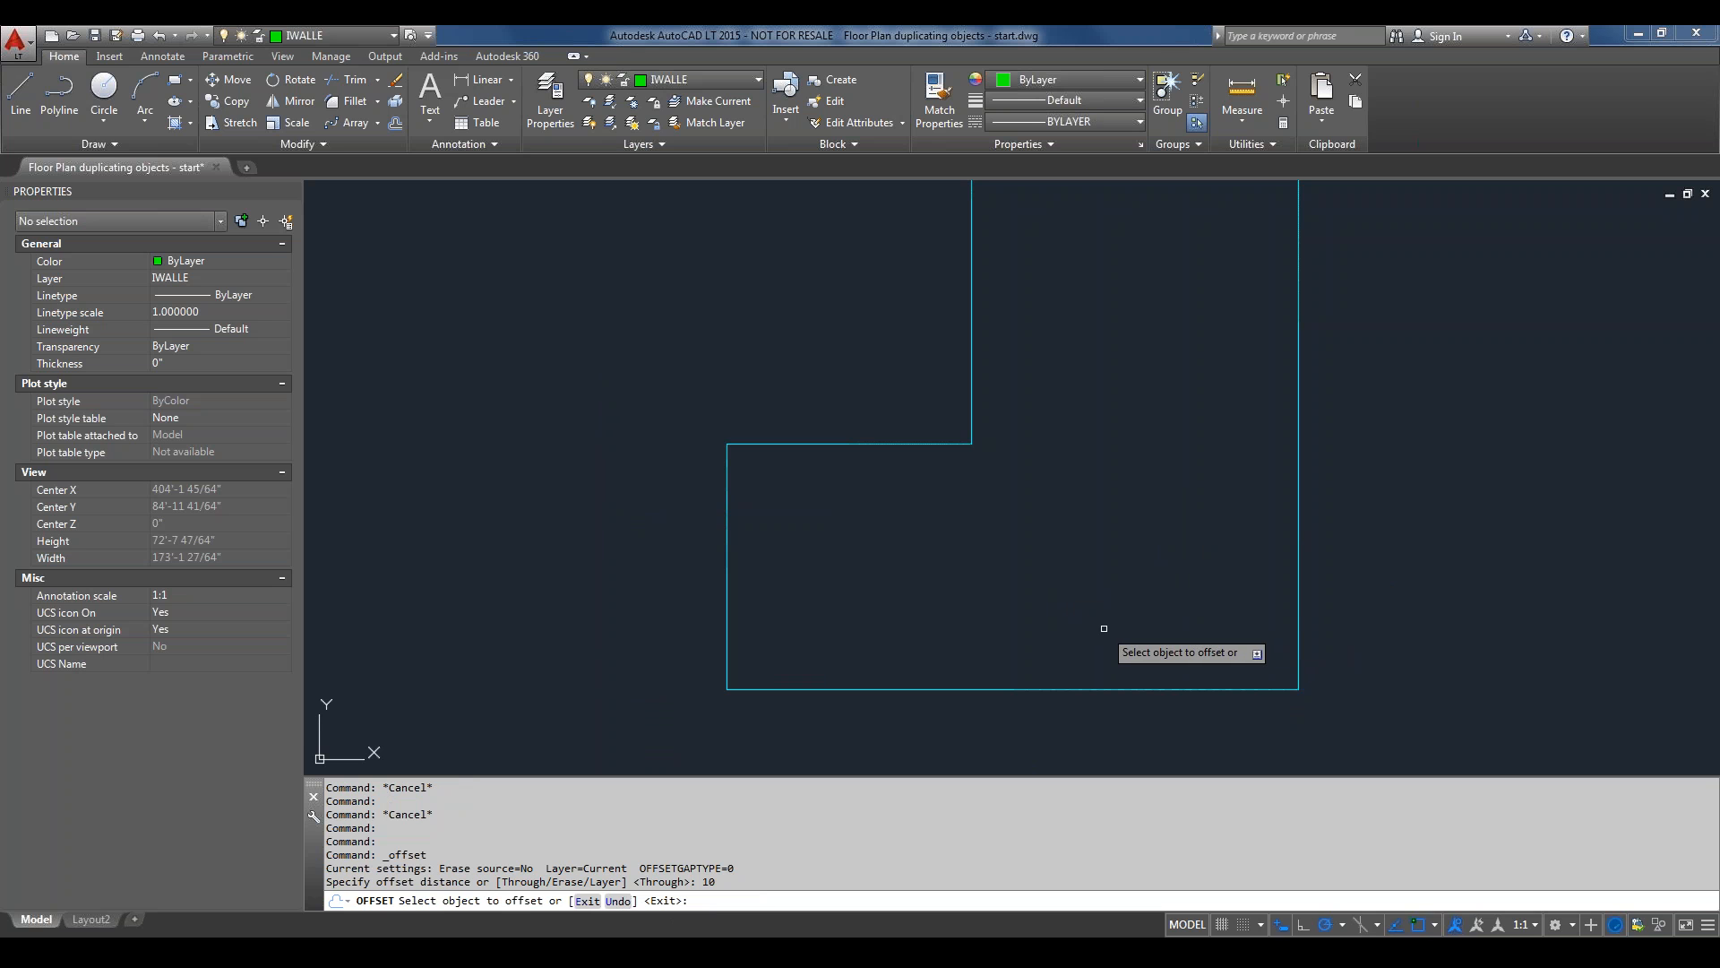
left_click(1057, 690)
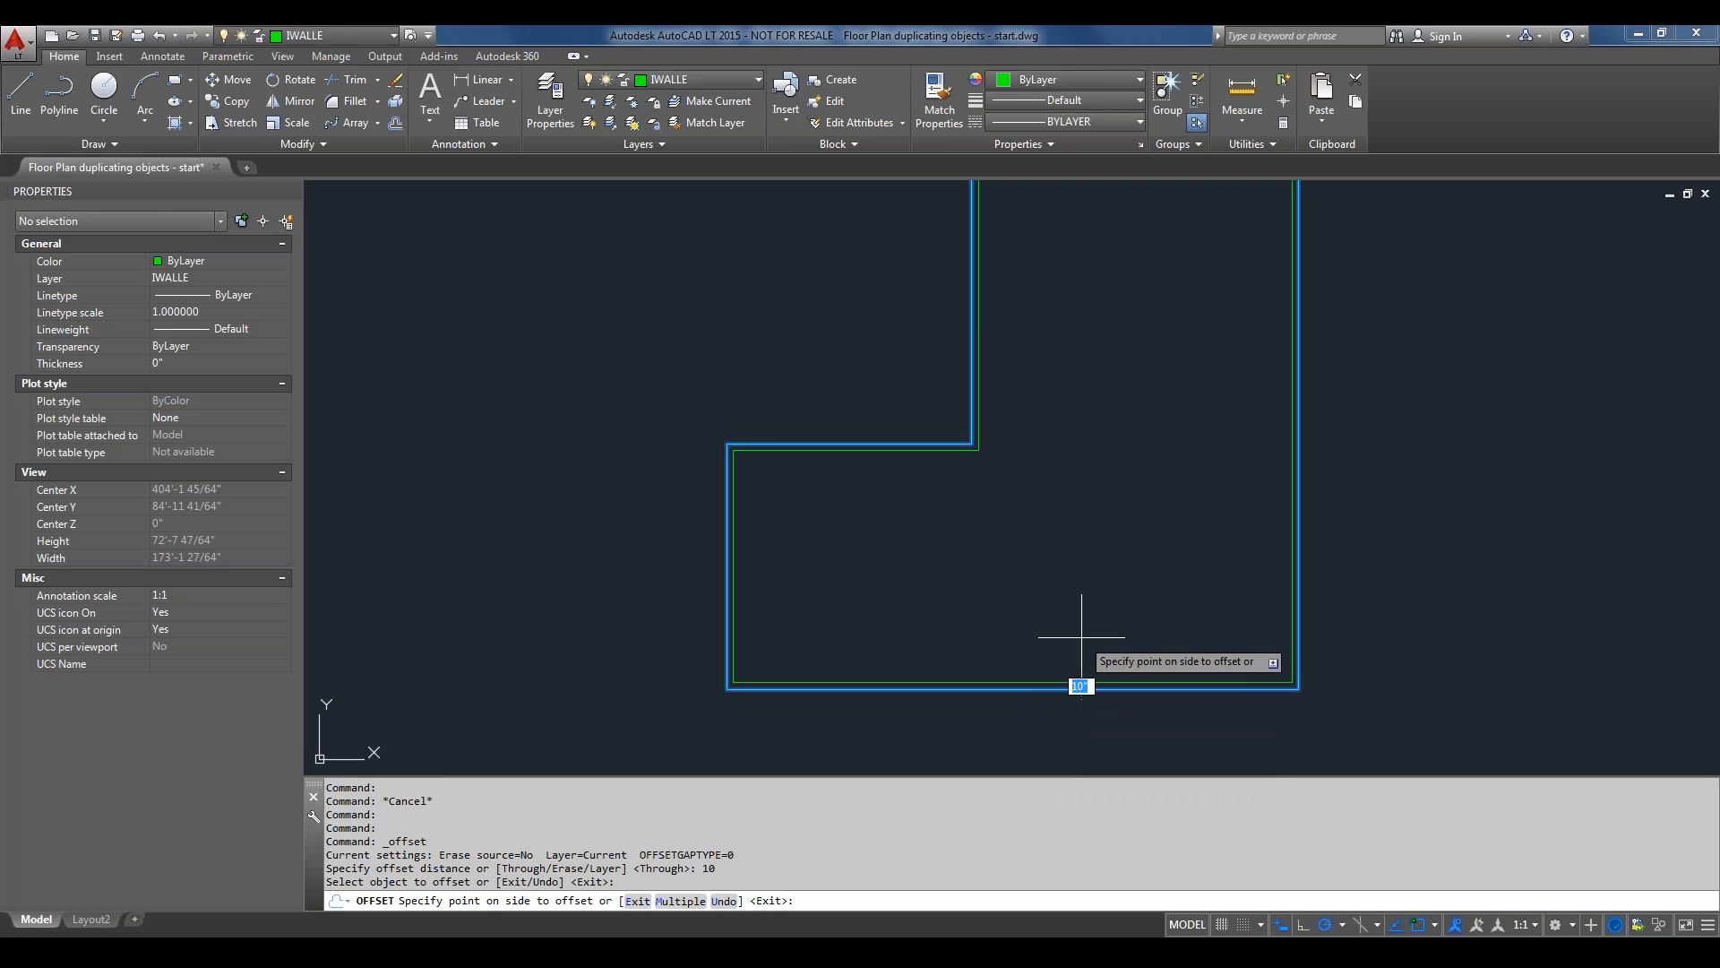
left_click(1082, 638)
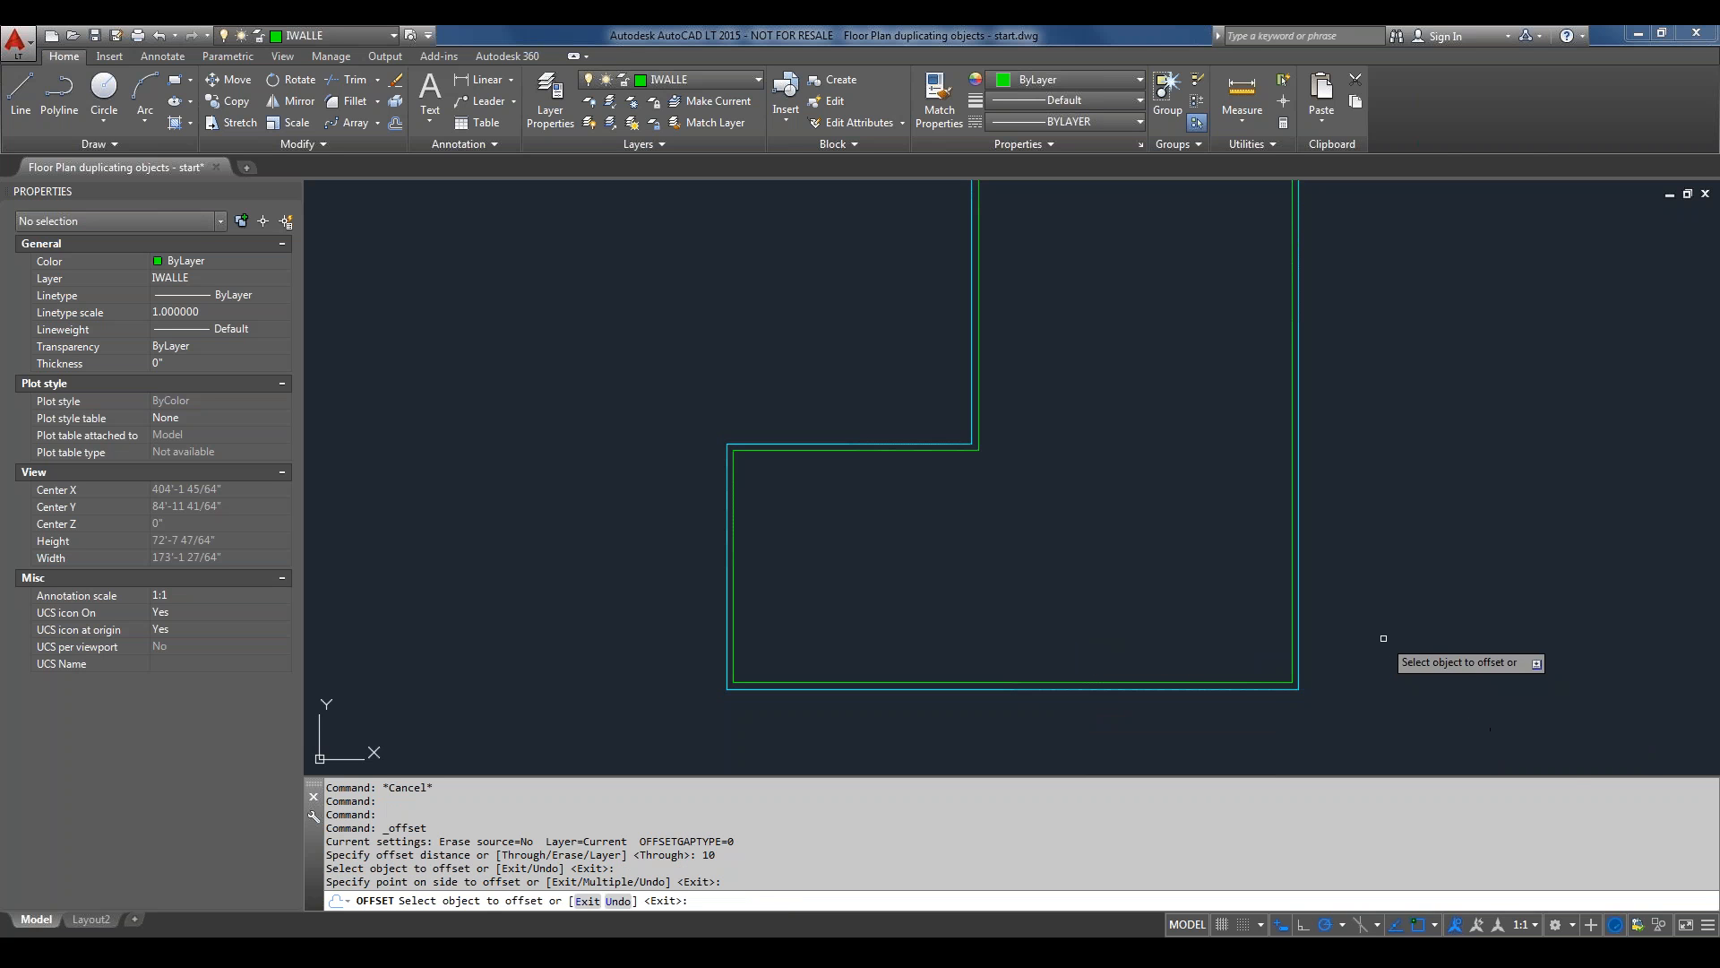
right_click(1441, 672)
left_click(1484, 687)
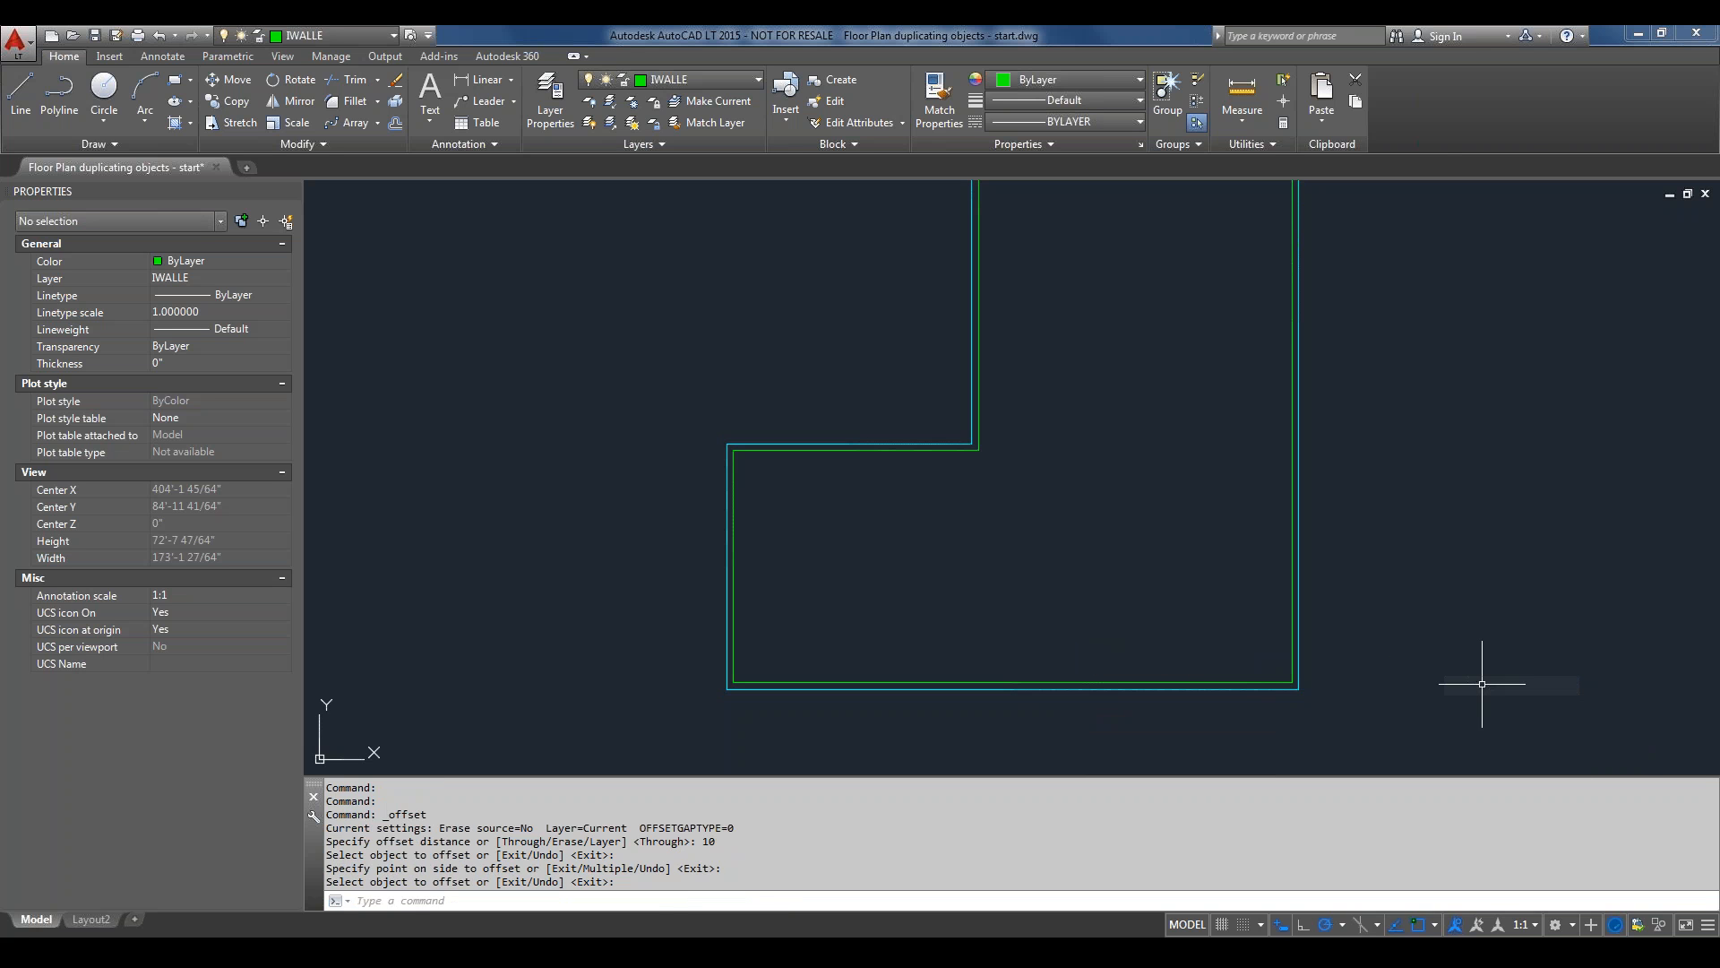
Erase the green offset copy inside the L-shaped polyline.
left_click(1192, 681)
type("E")
key("Return")
Offset the L-shaped polyline 10 inches inward with the offset layer option set to Source, and end the command.
type("O")
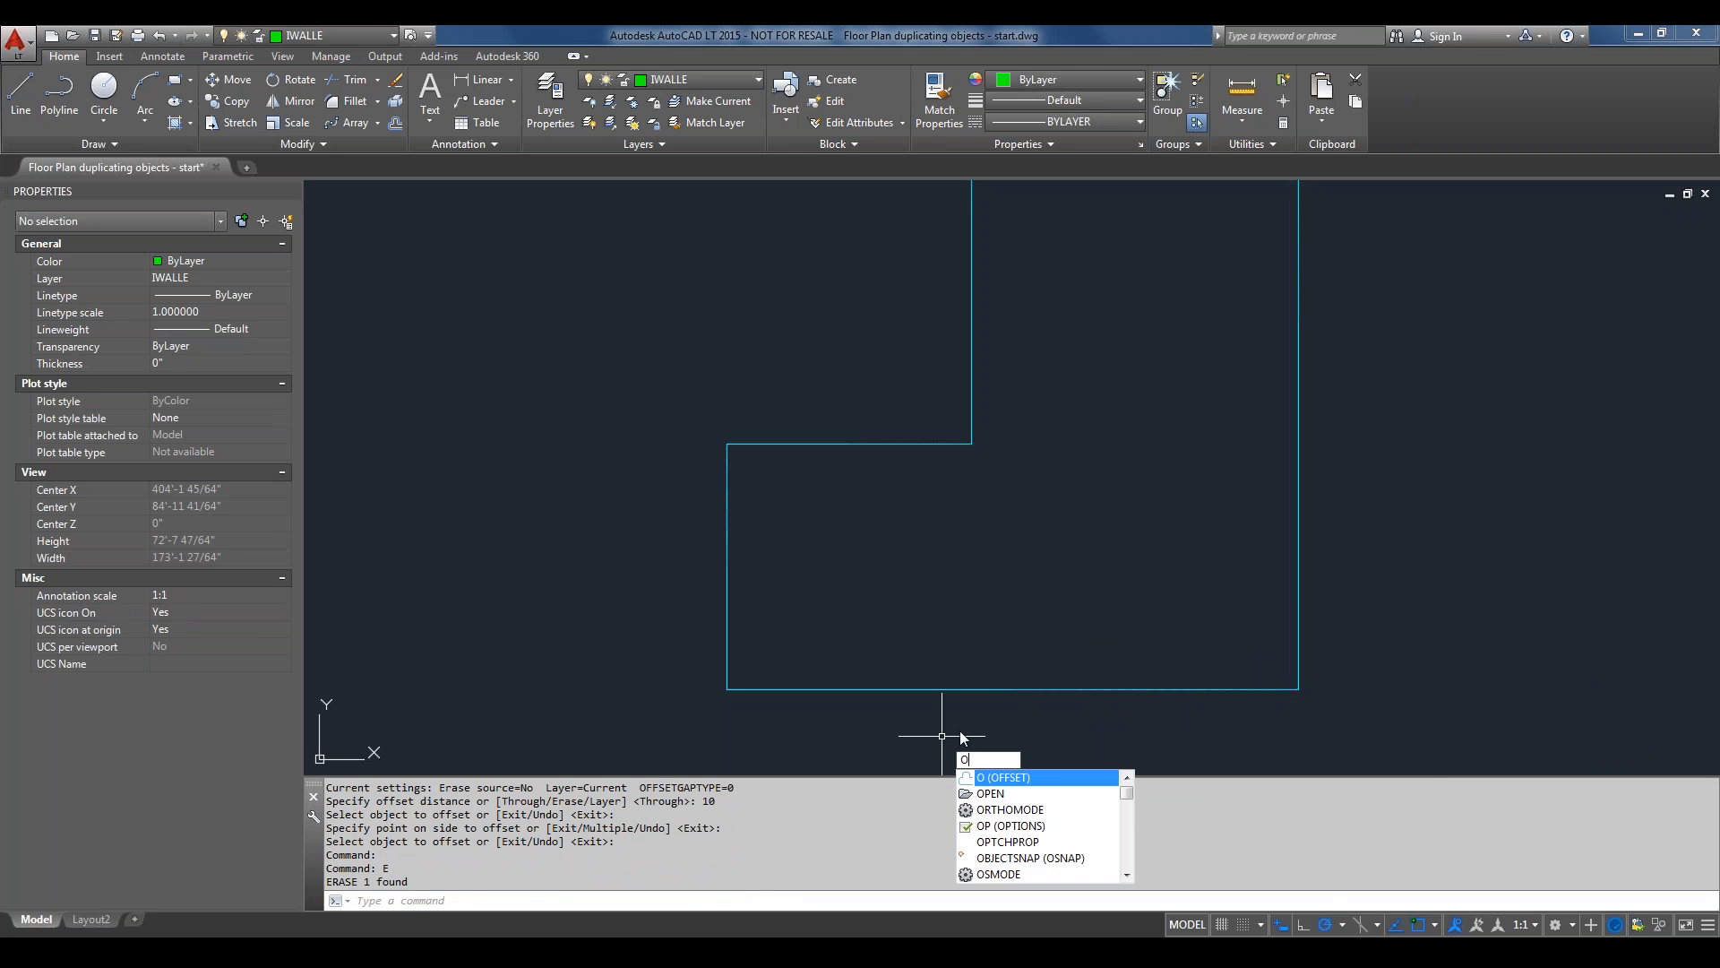
type("F")
key("Return")
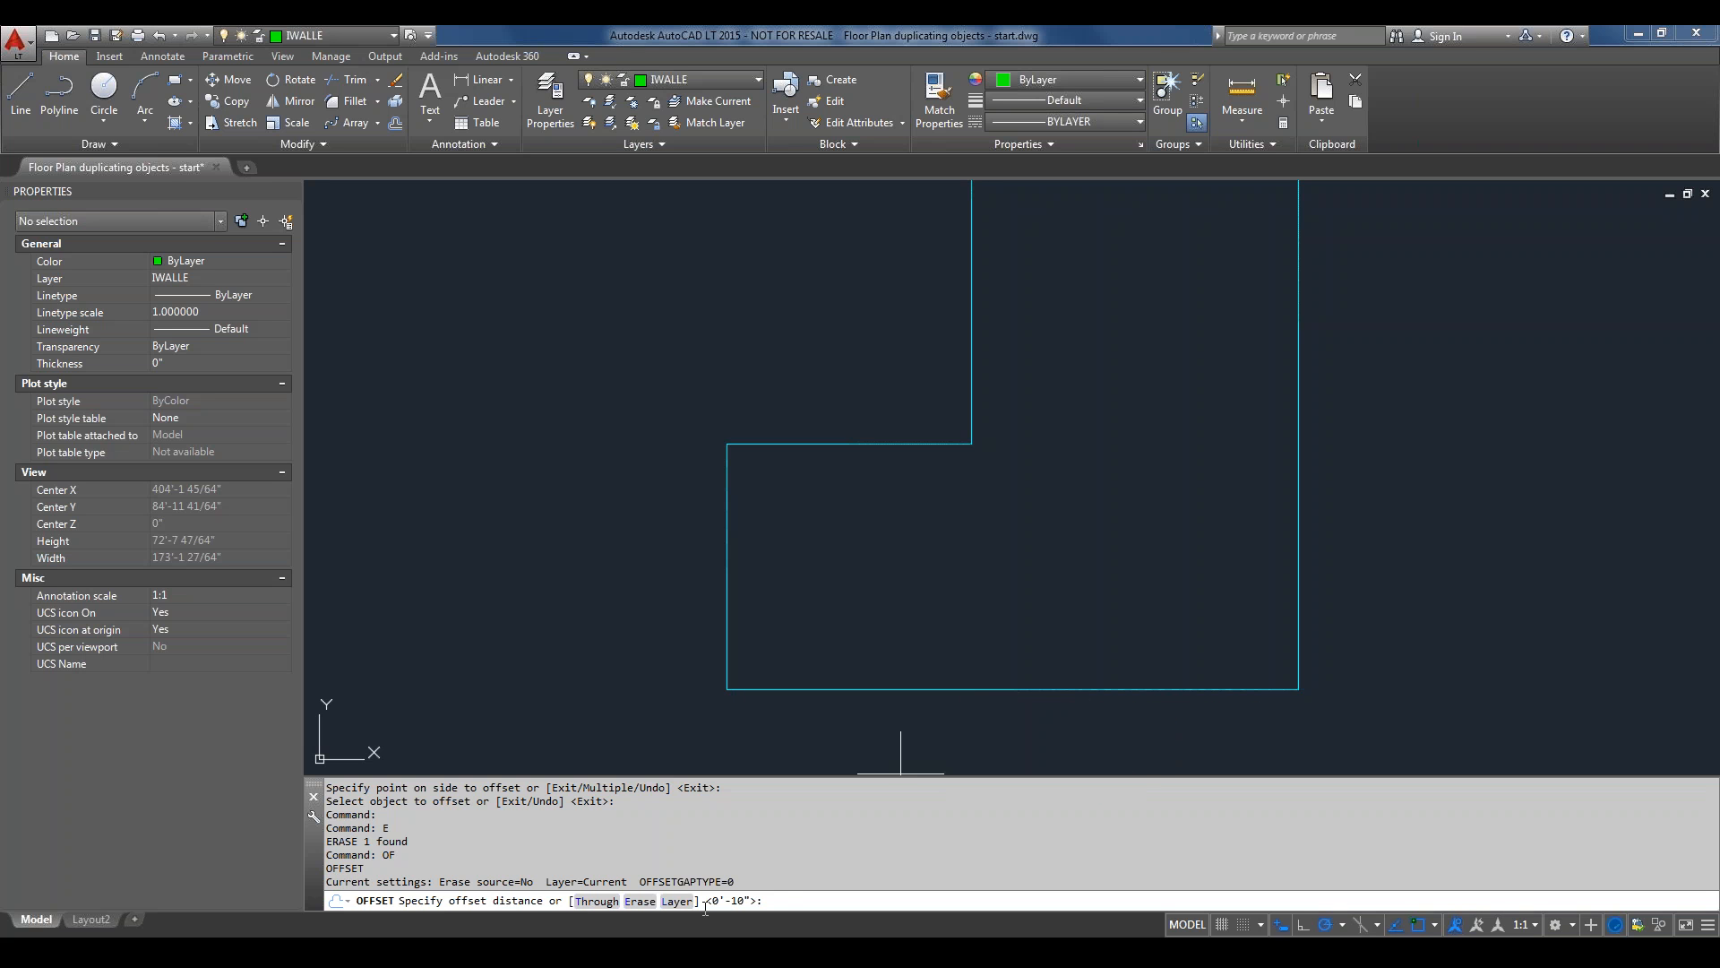
left_click(676, 900)
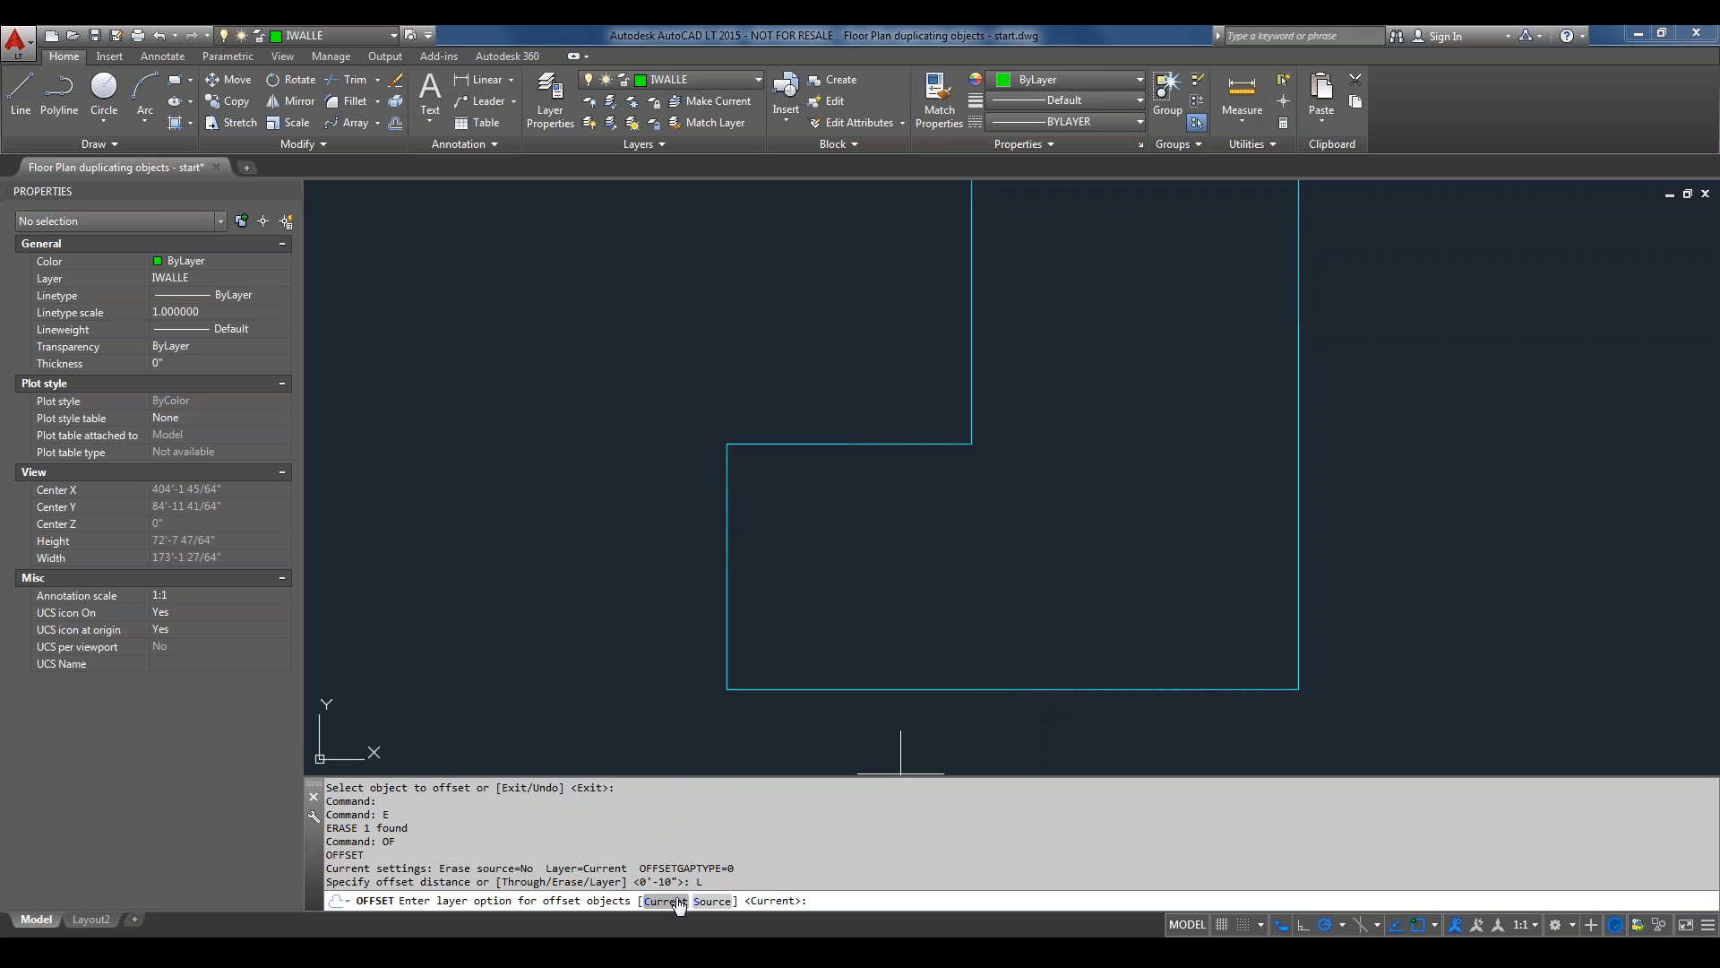
left_click(713, 900)
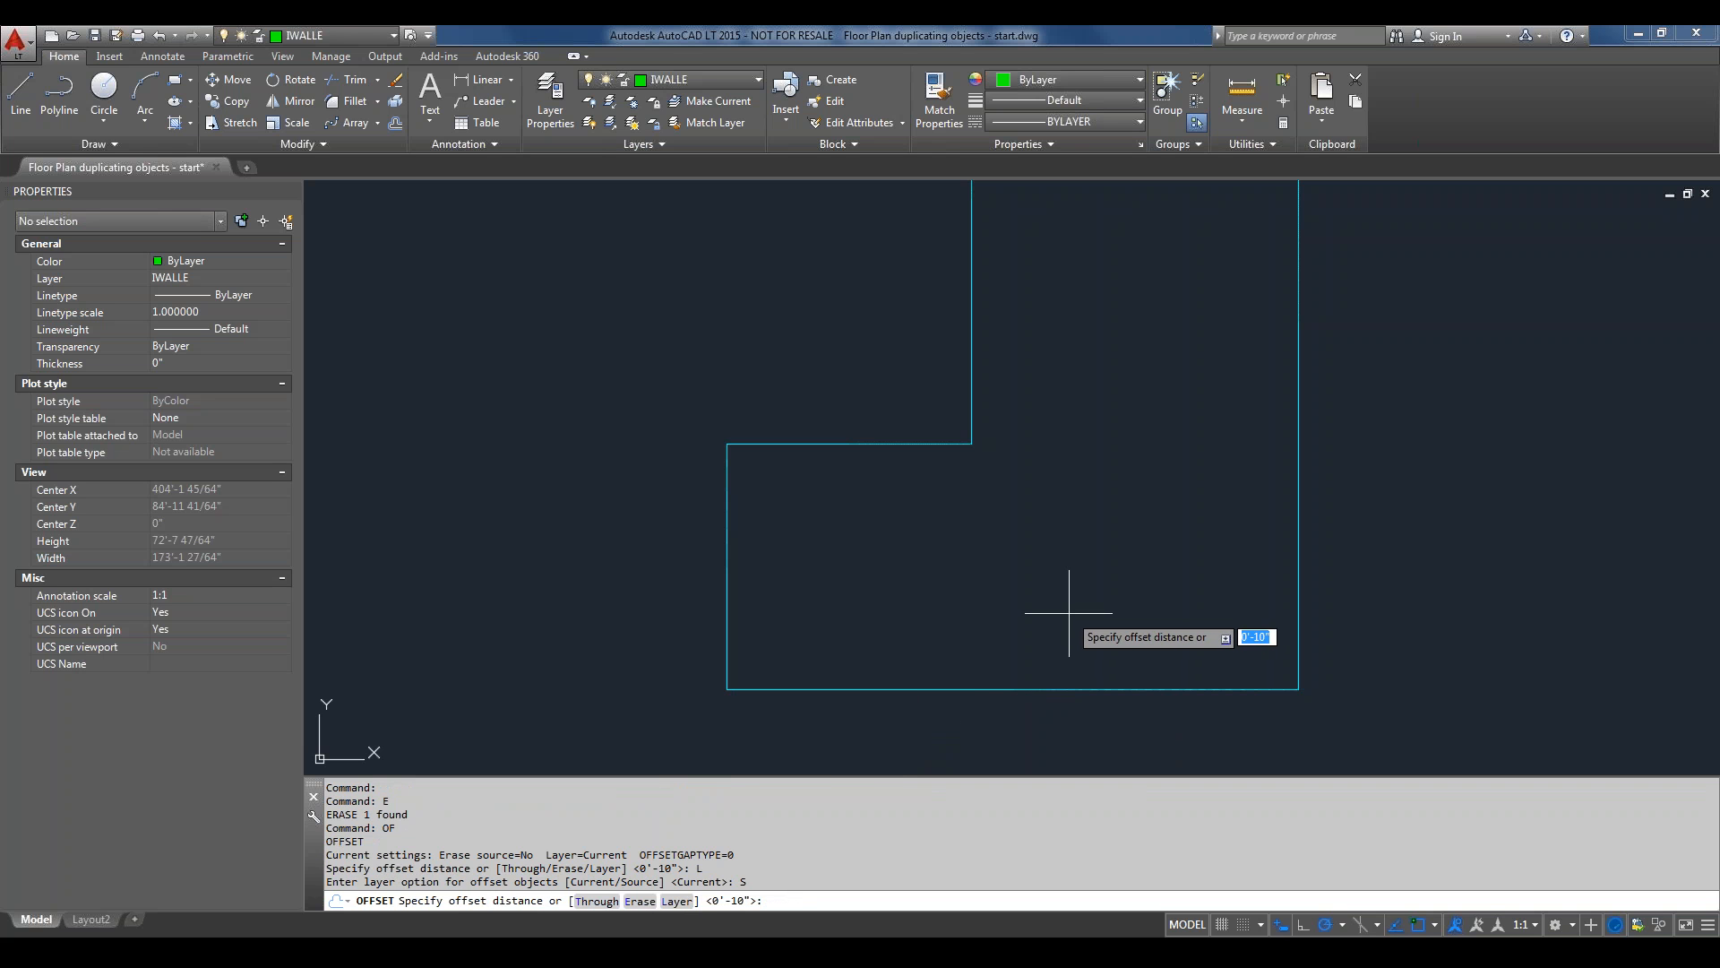
right_click(1076, 655)
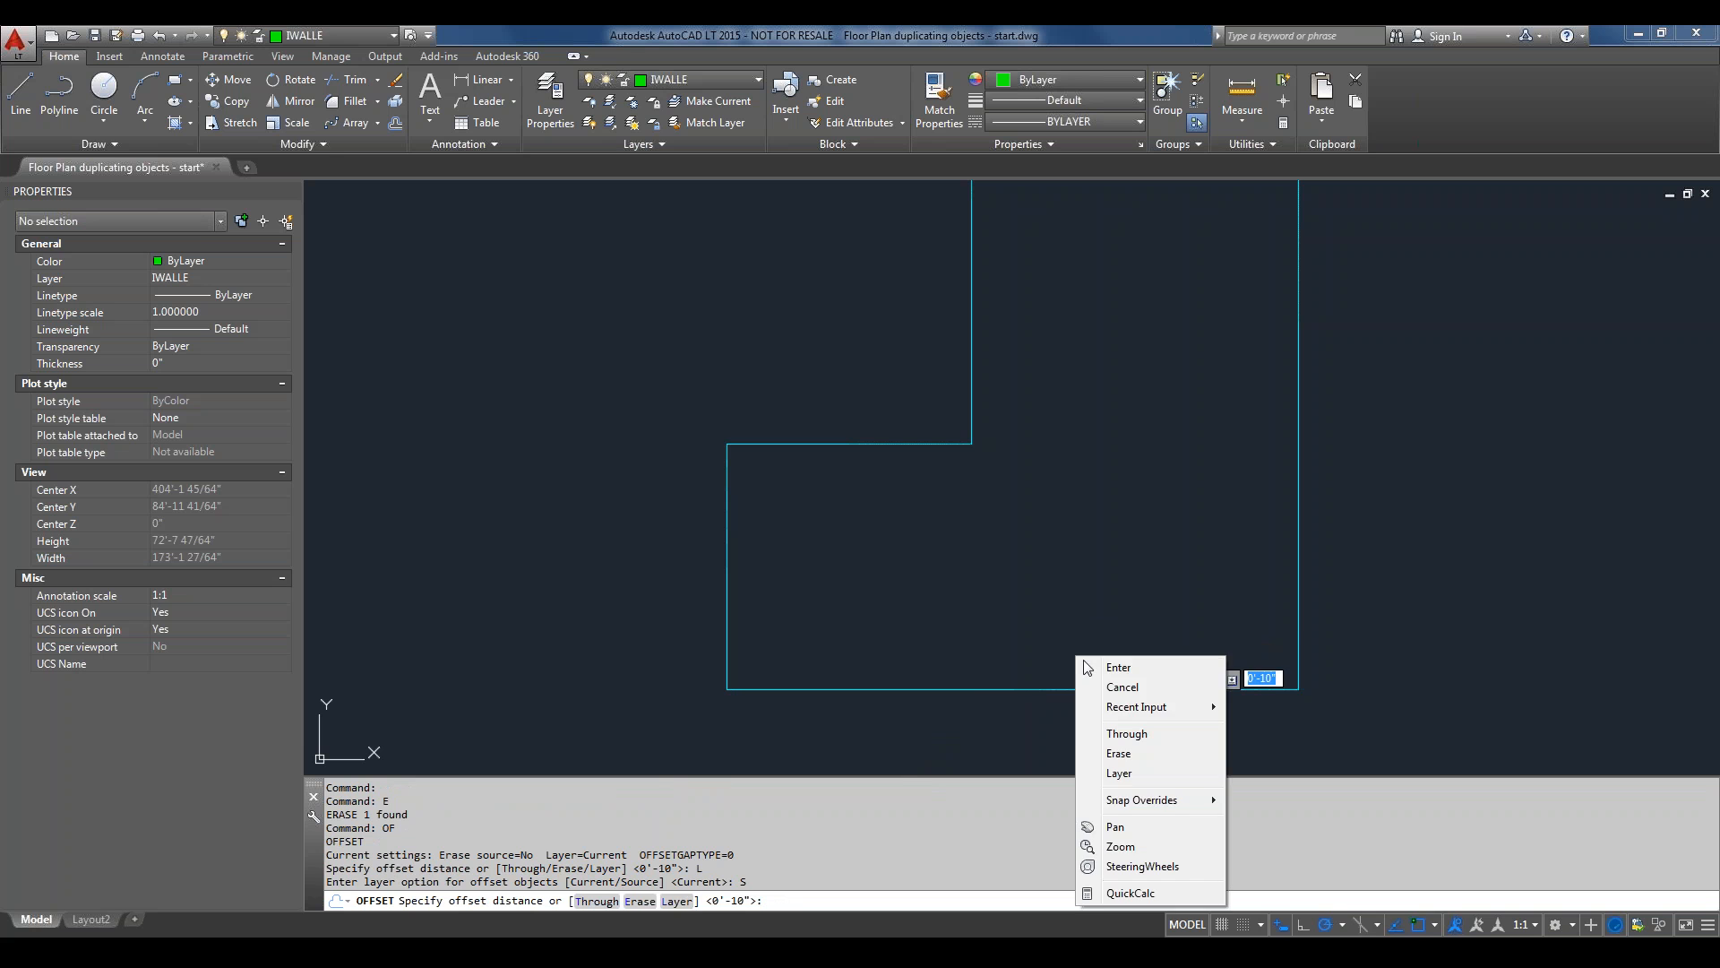
left_click(1116, 667)
left_click(1122, 690)
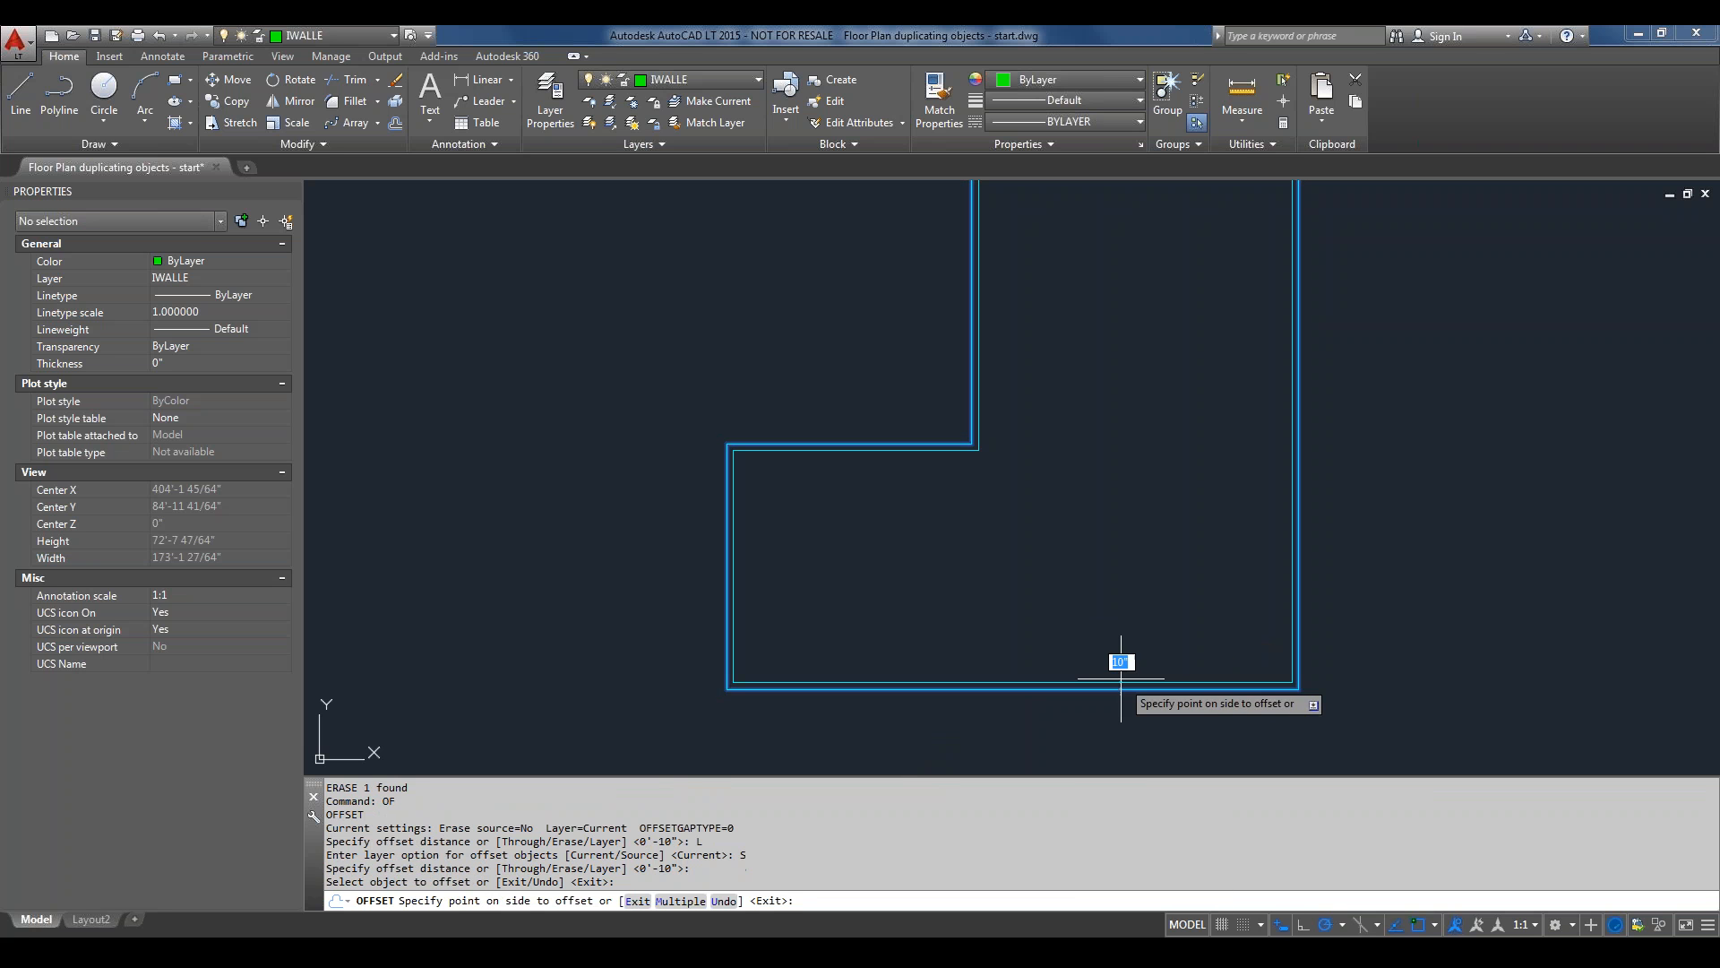
left_click(1112, 653)
key("Escape")
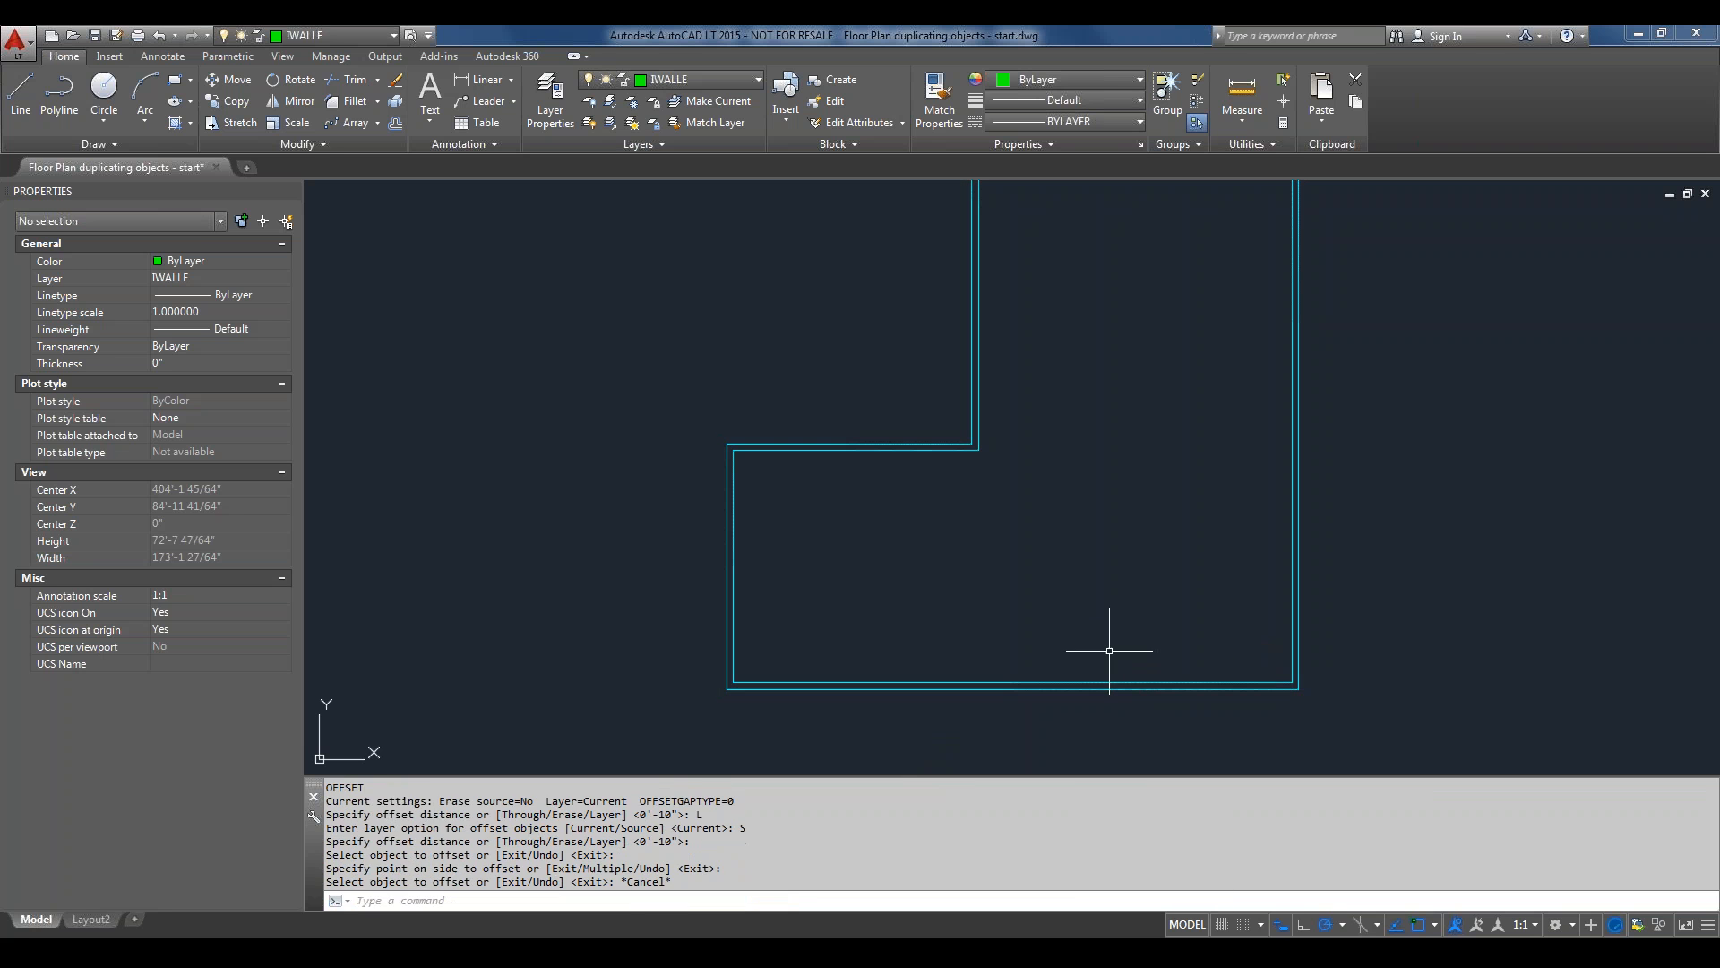
Explode the outer and inner L-shaped wall polylines together.
scroll(1100, 690, "up", 2)
scroll(1111, 686, "up", 3)
scroll(1118, 679, "down", 3)
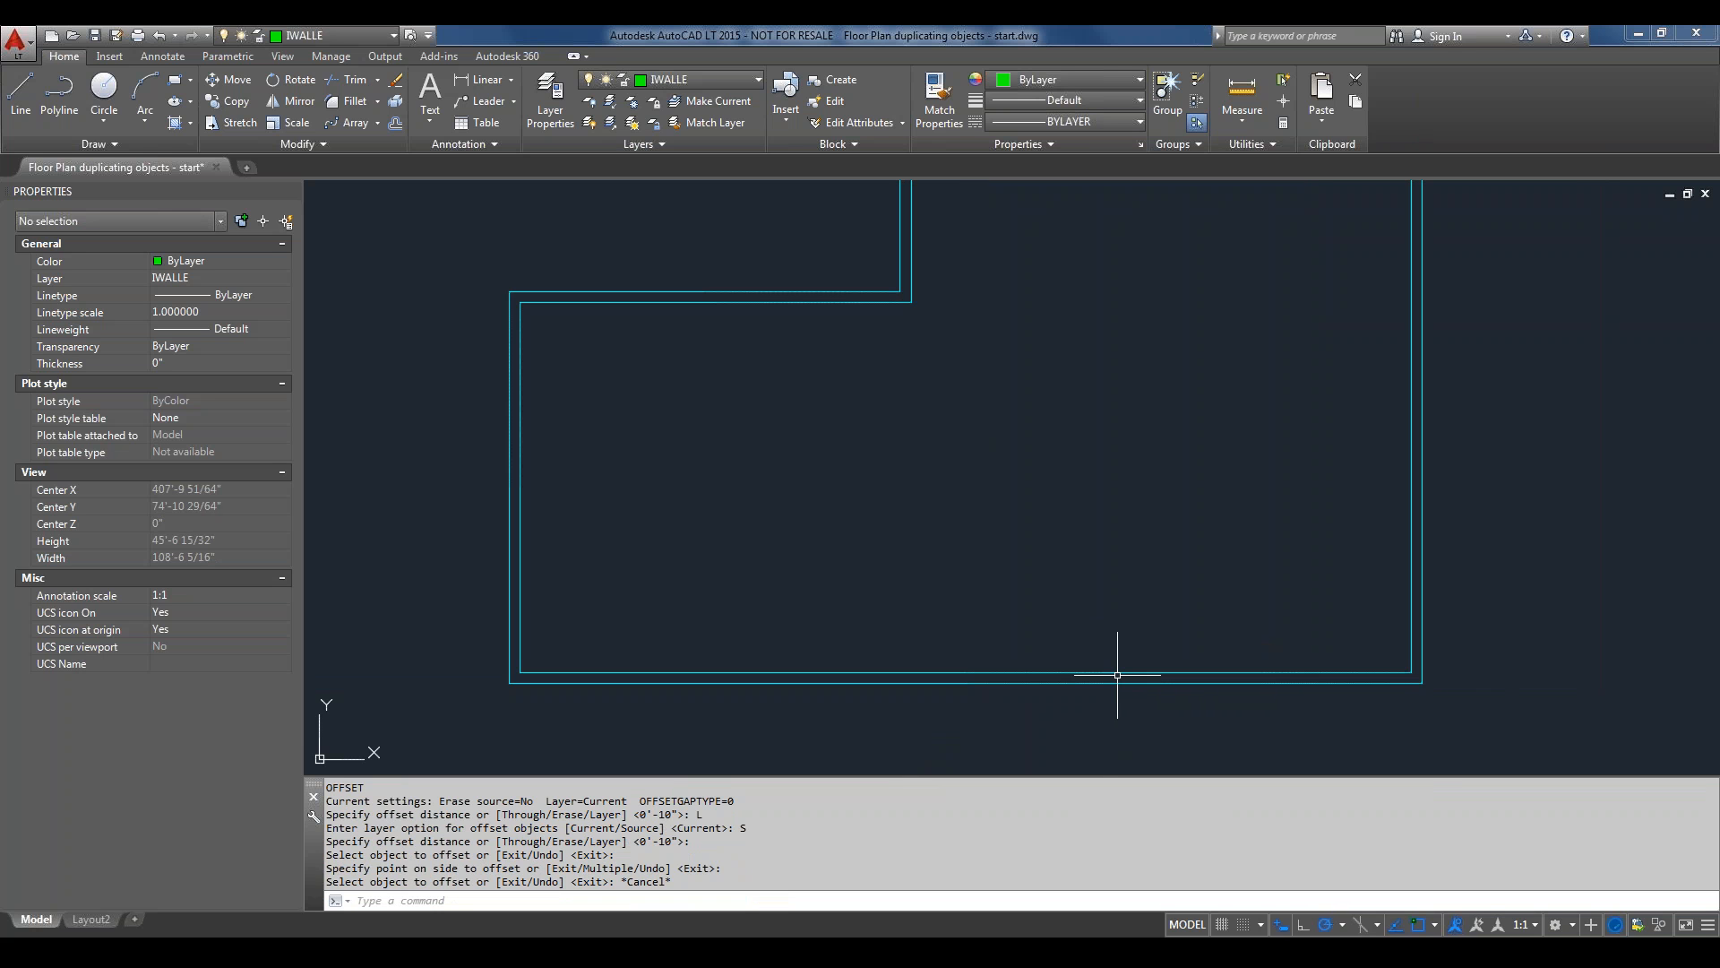
left_click(1098, 652)
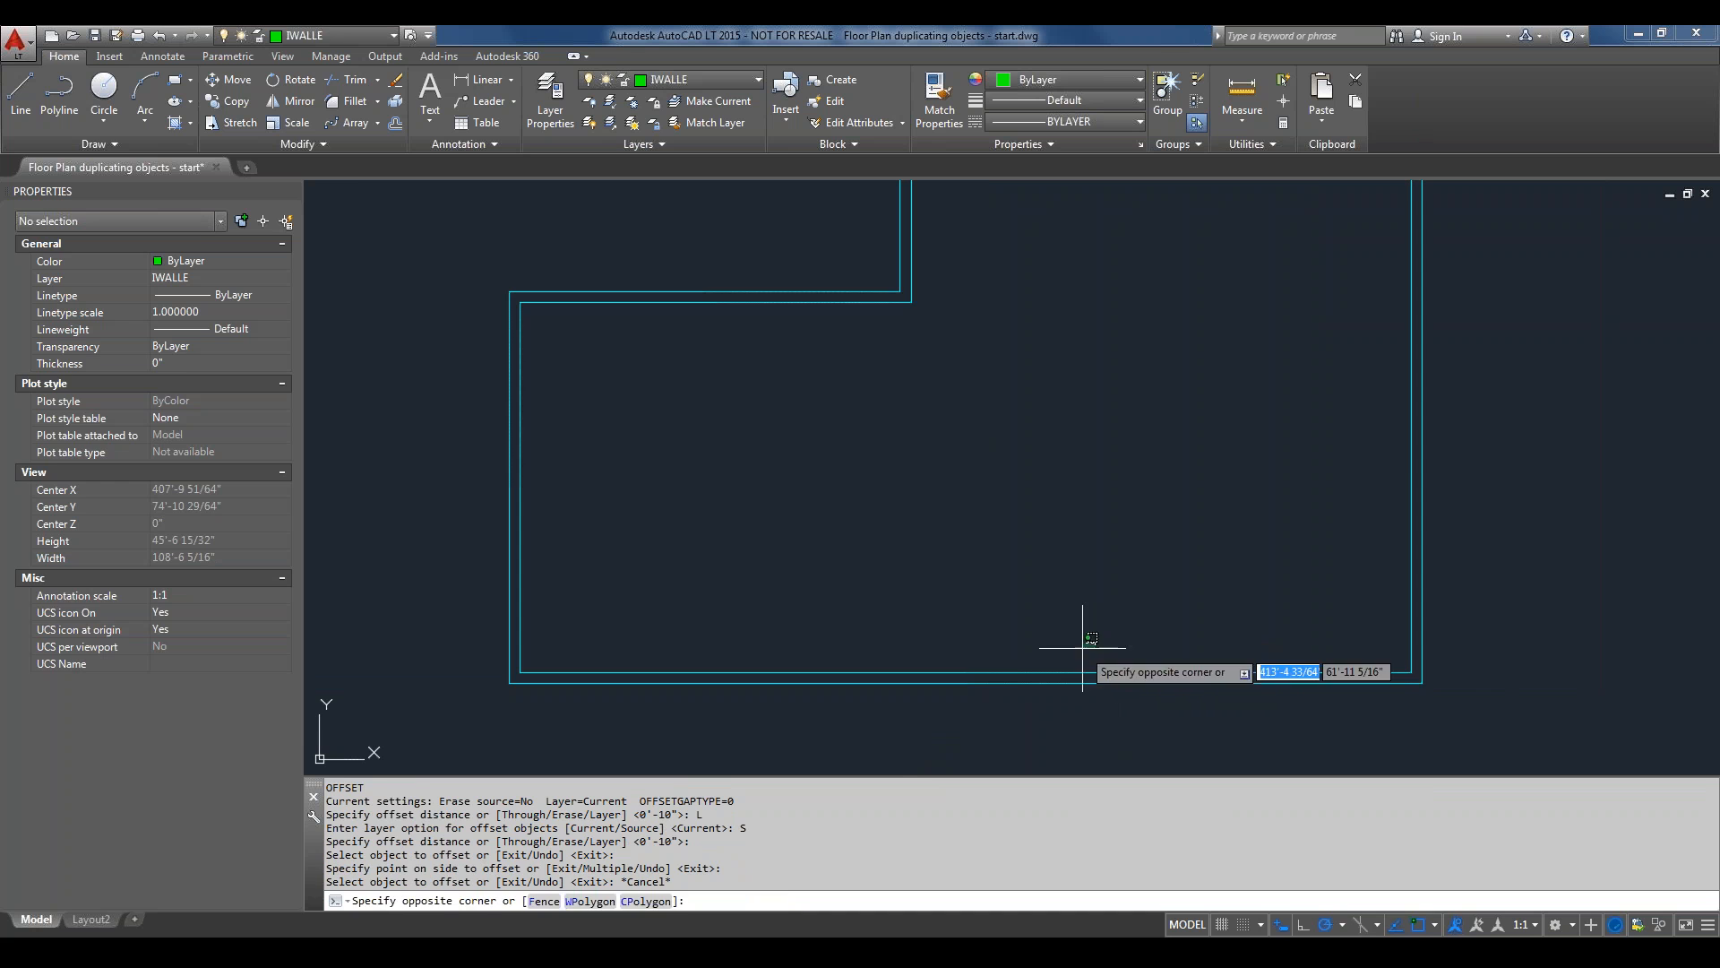
left_click(1046, 704)
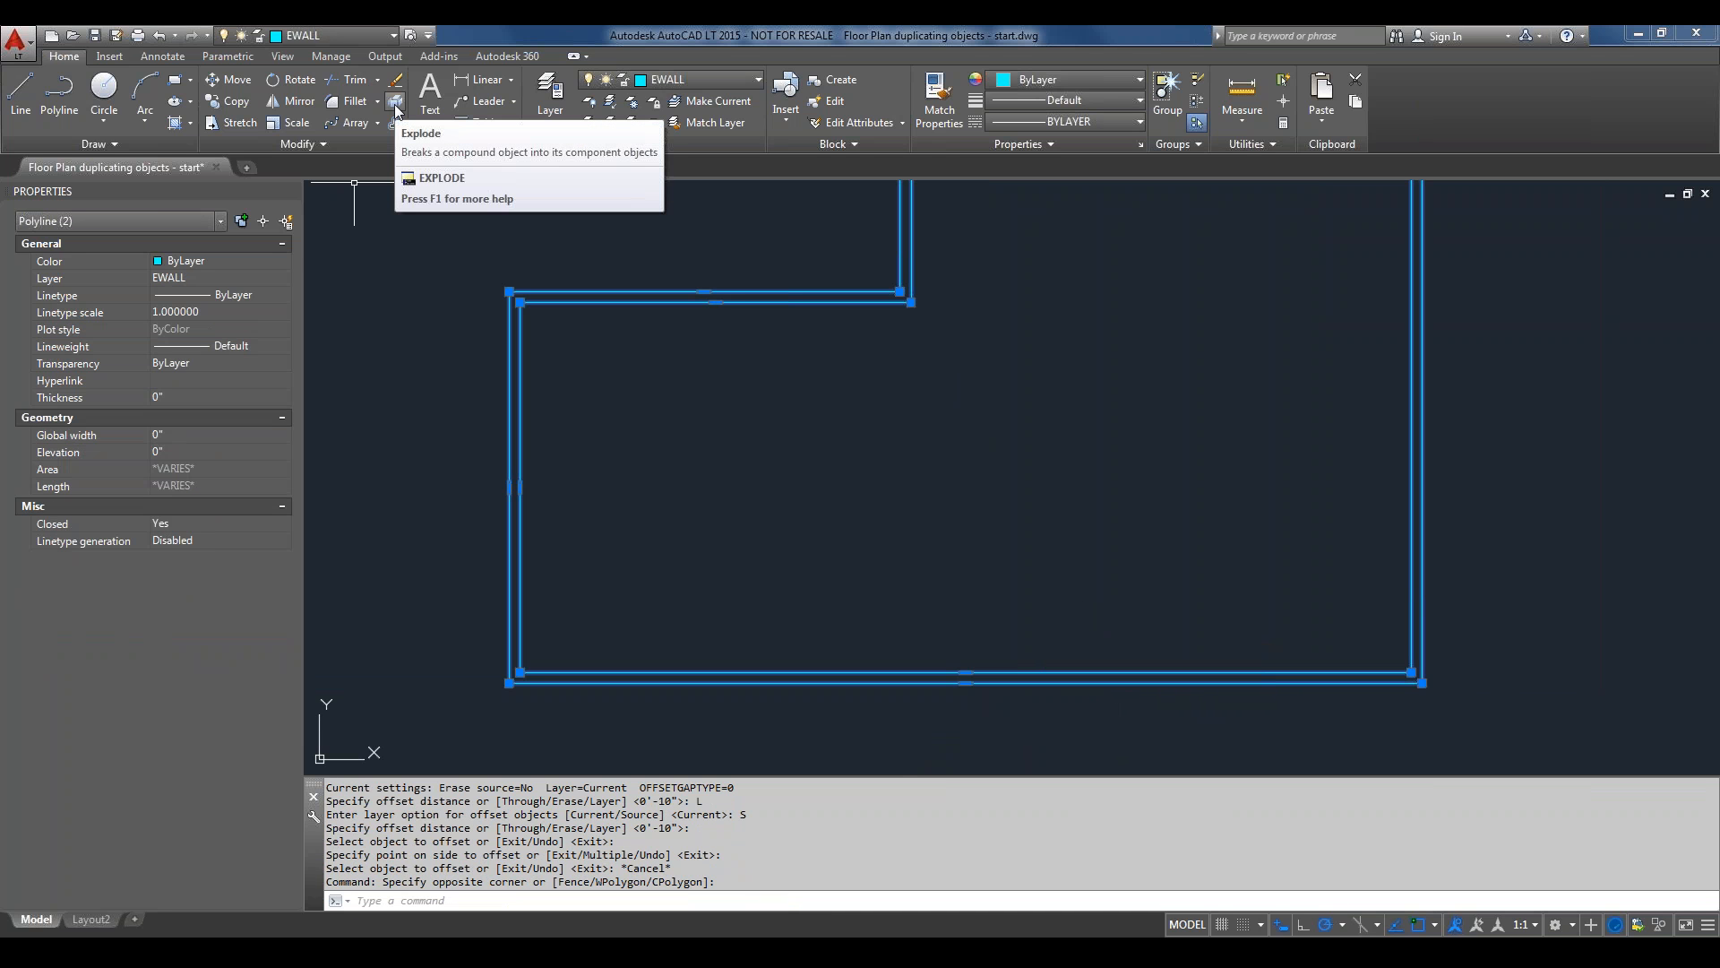
left_click(395, 109)
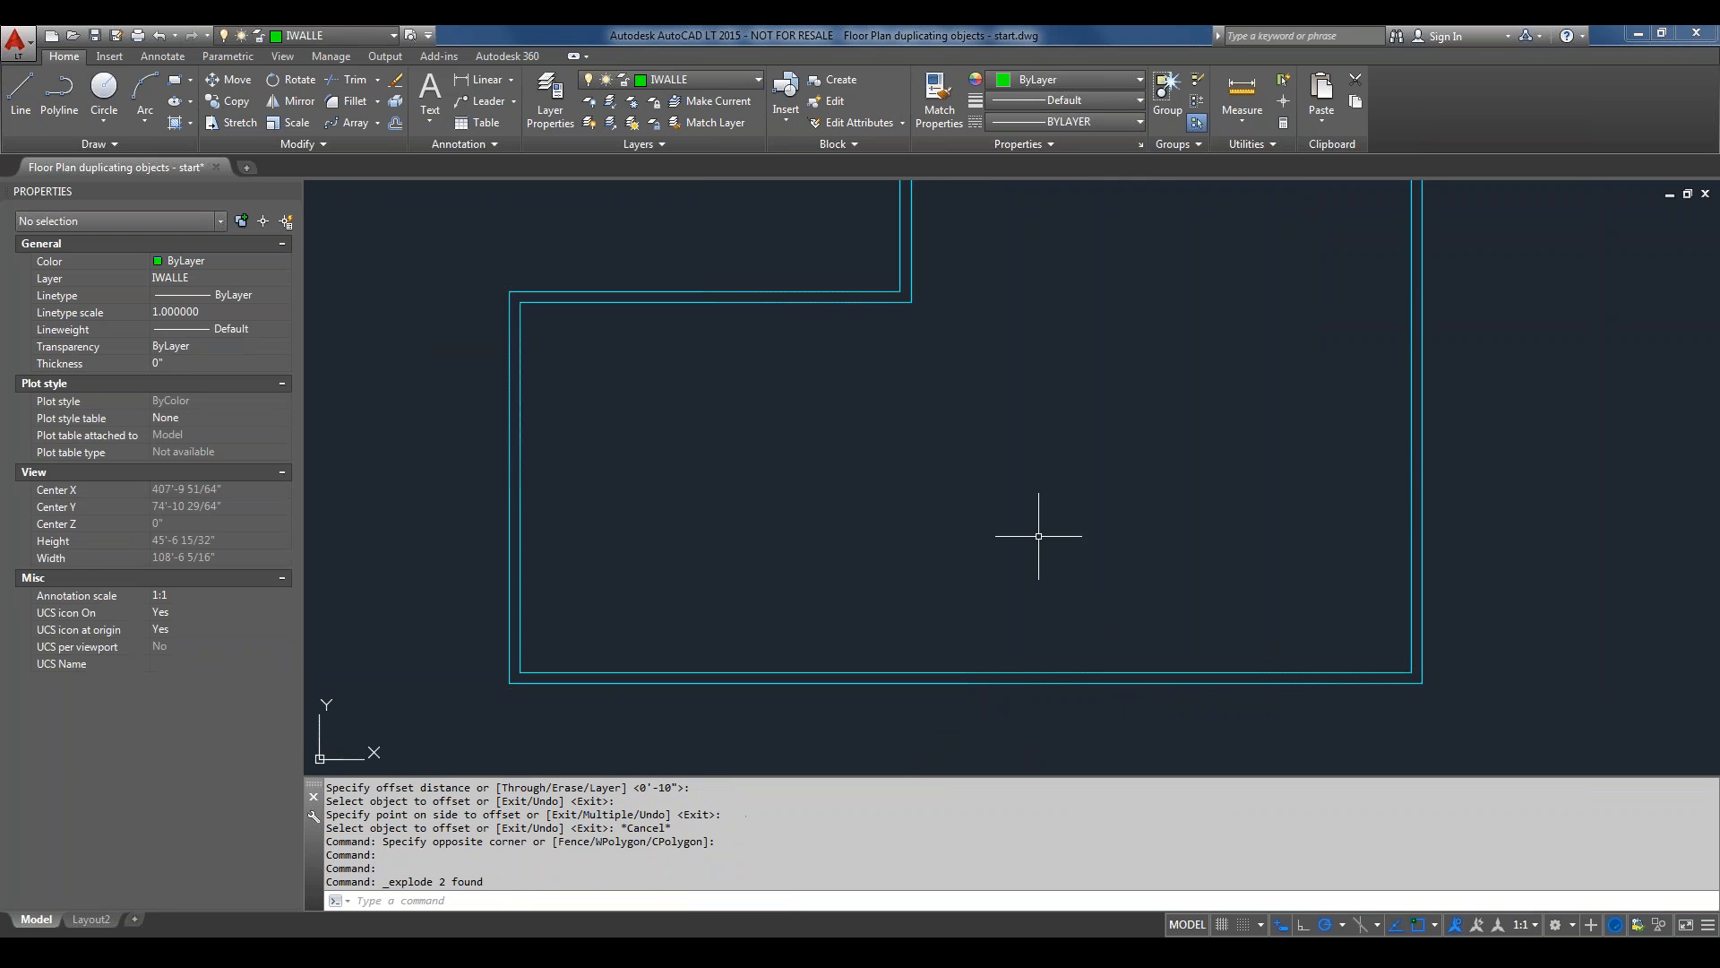
Start a new Offset with the layer option for offset objects set to Current.
scroll(1110, 560, "down", 2)
scroll(1057, 650, "up", 4)
scroll(1057, 587, "down", 2)
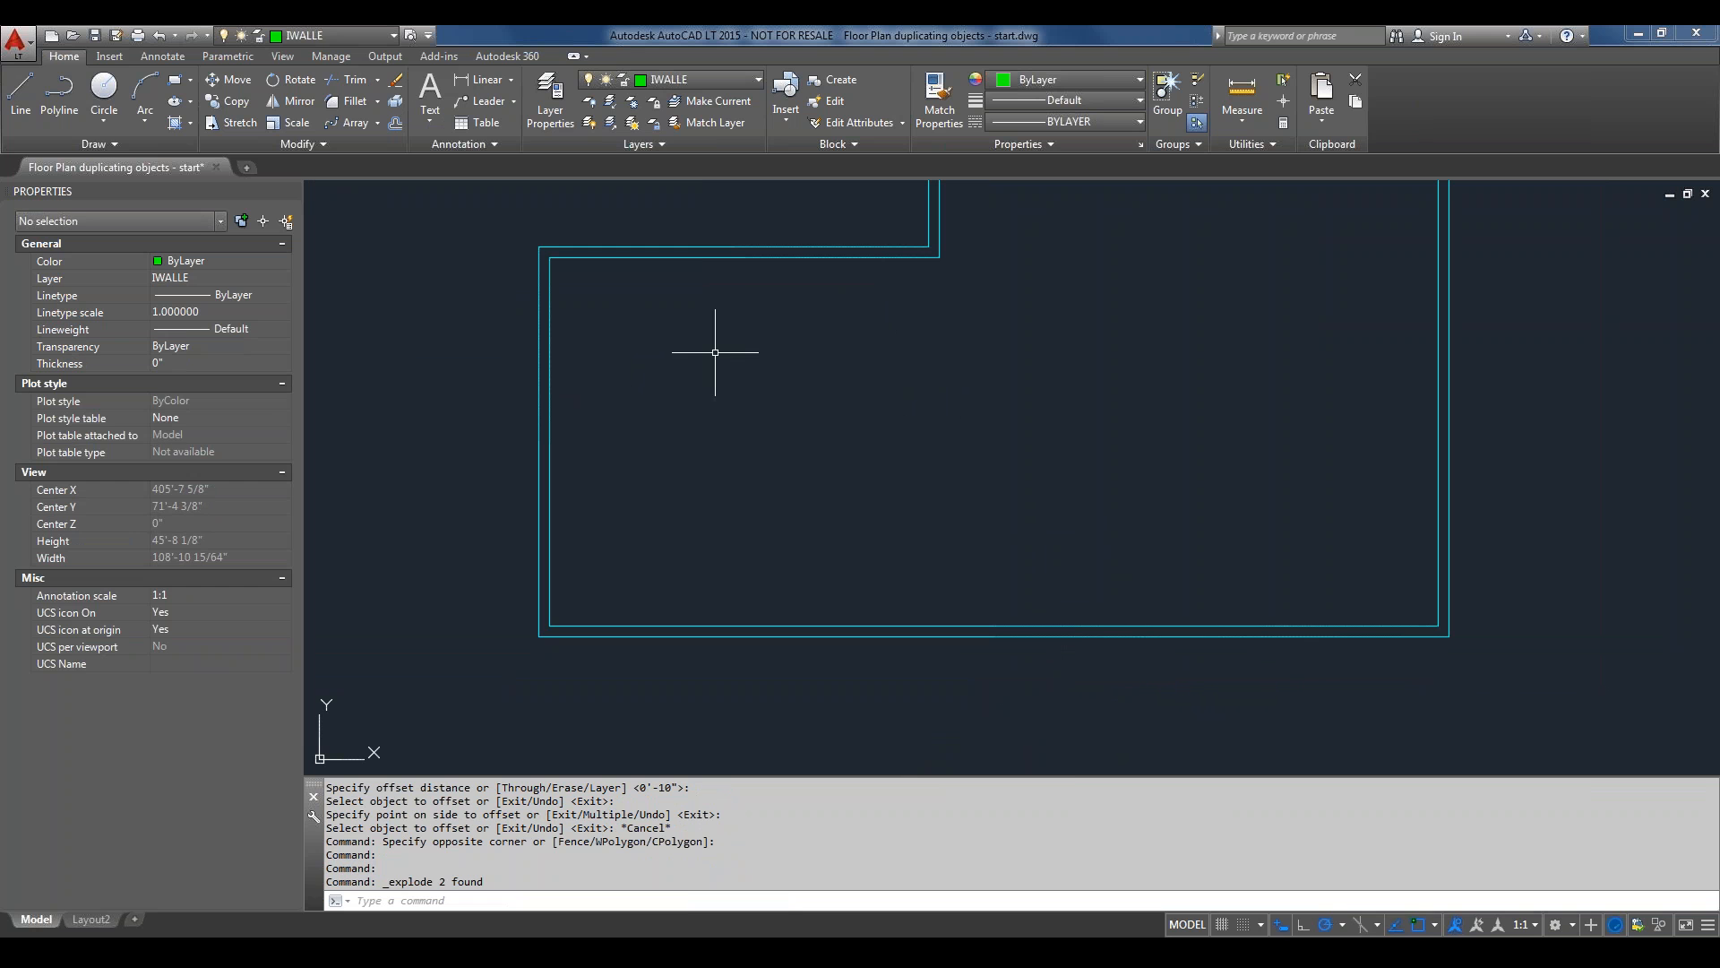
right_click(894, 542)
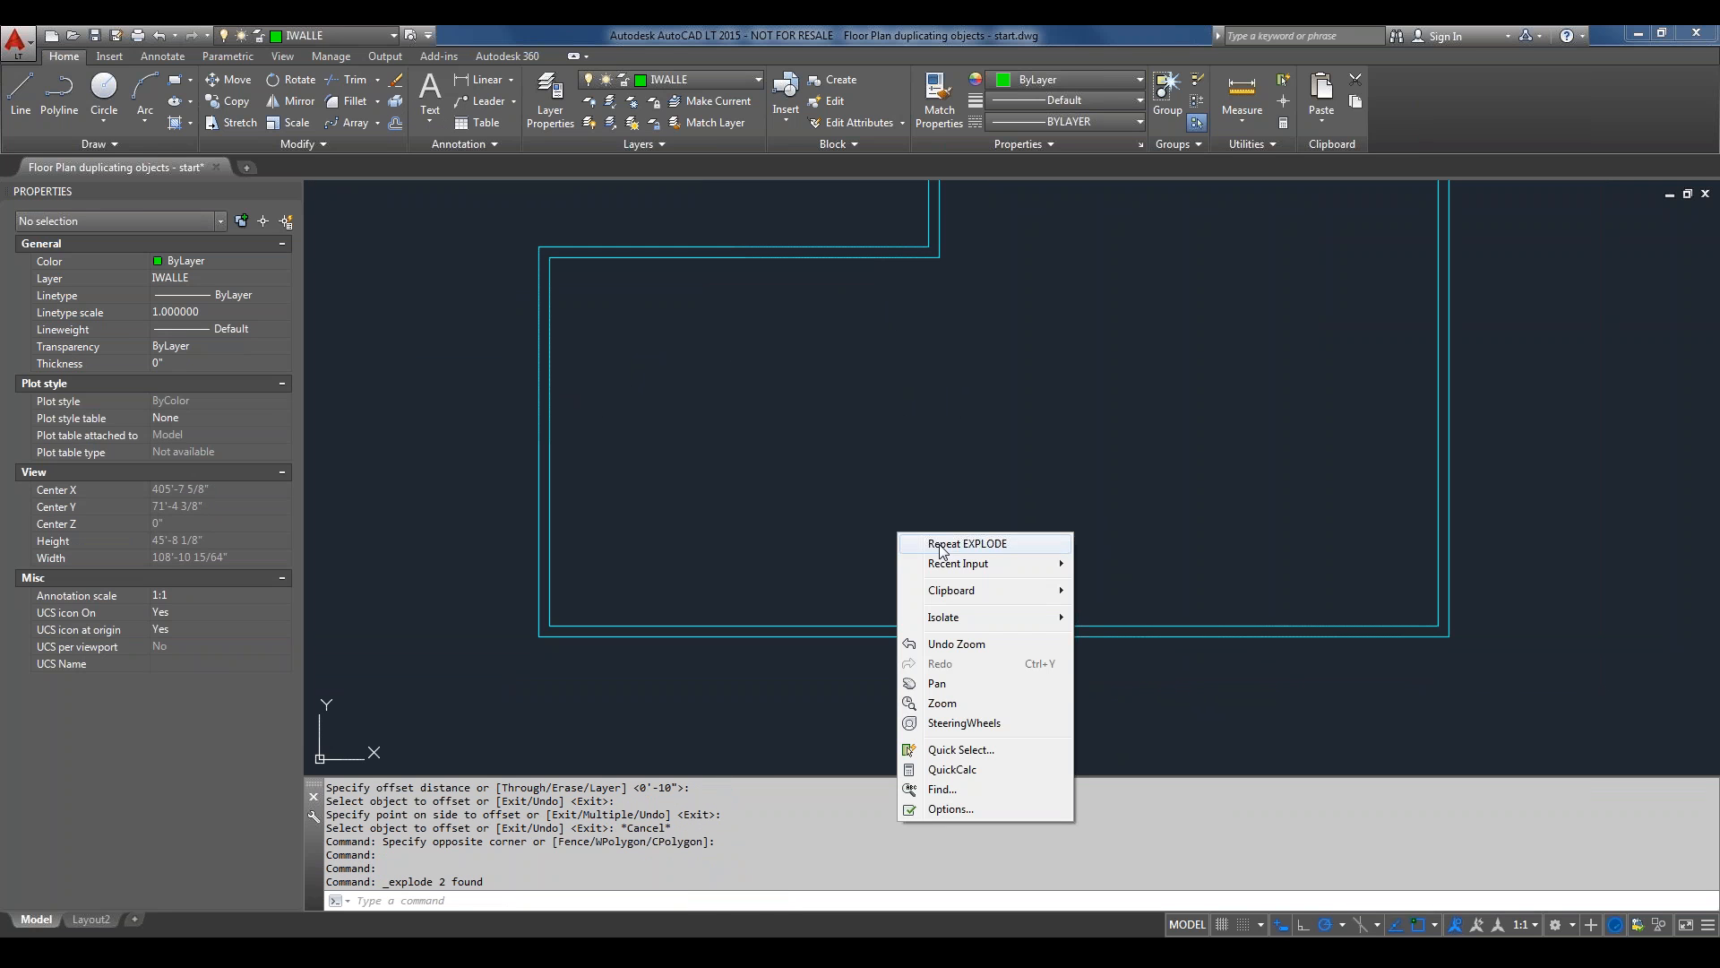
mouse_move(968, 563)
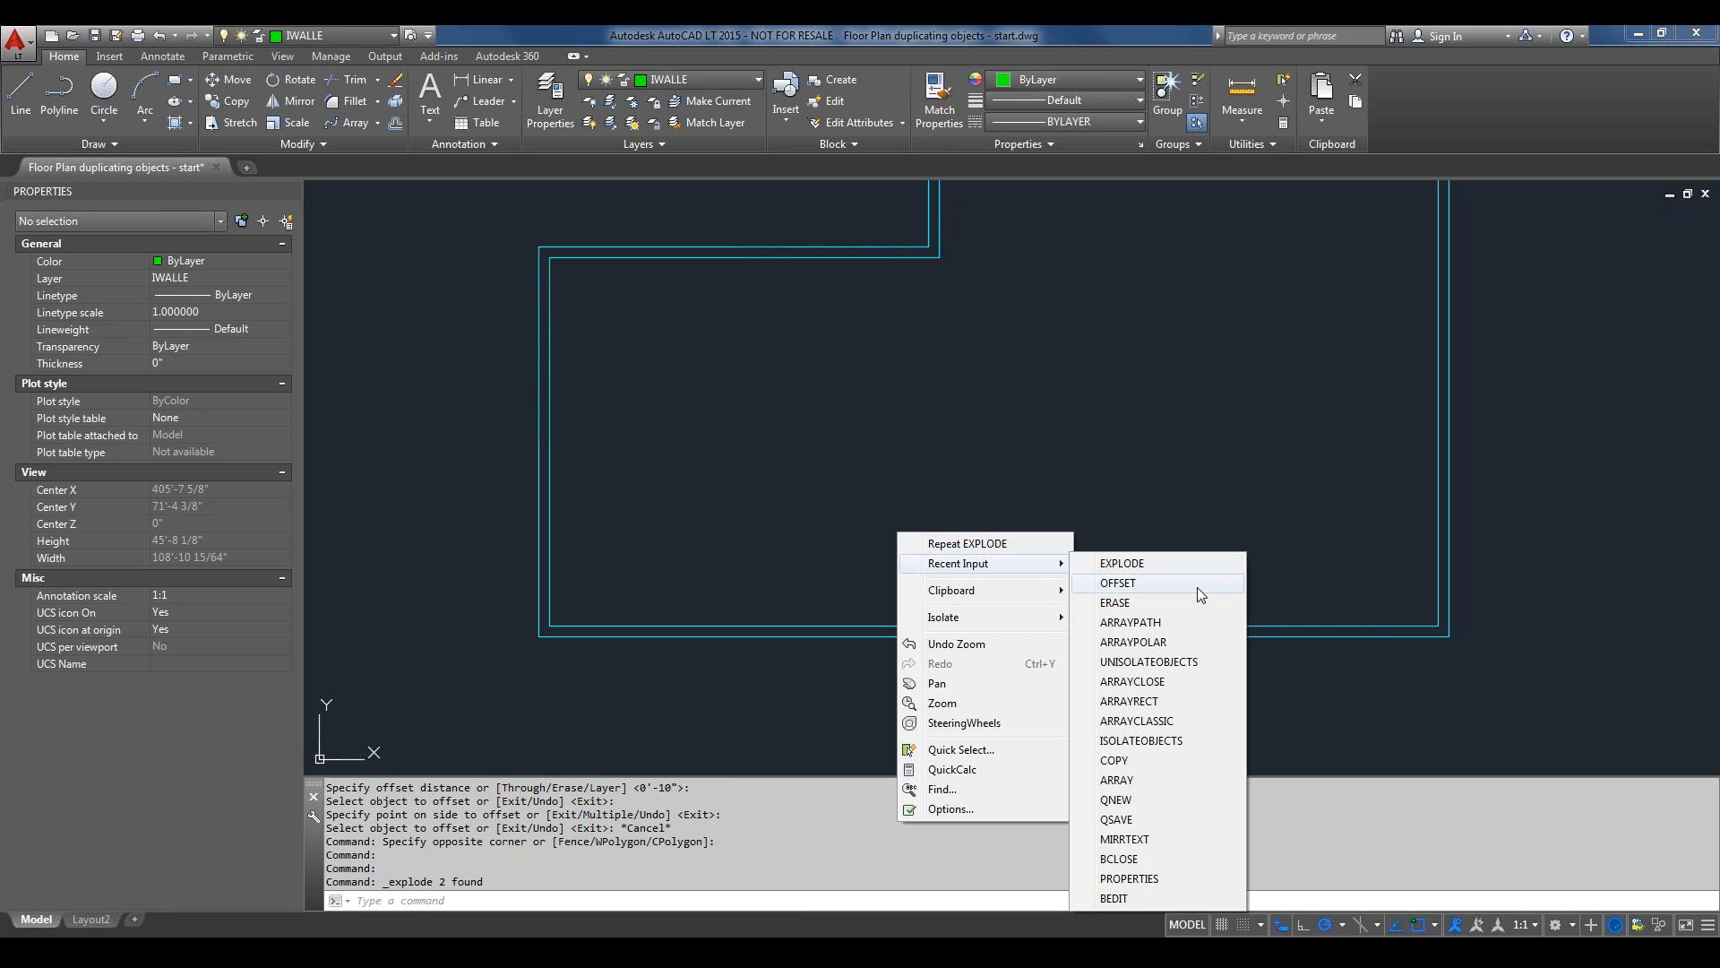
left_click(1197, 584)
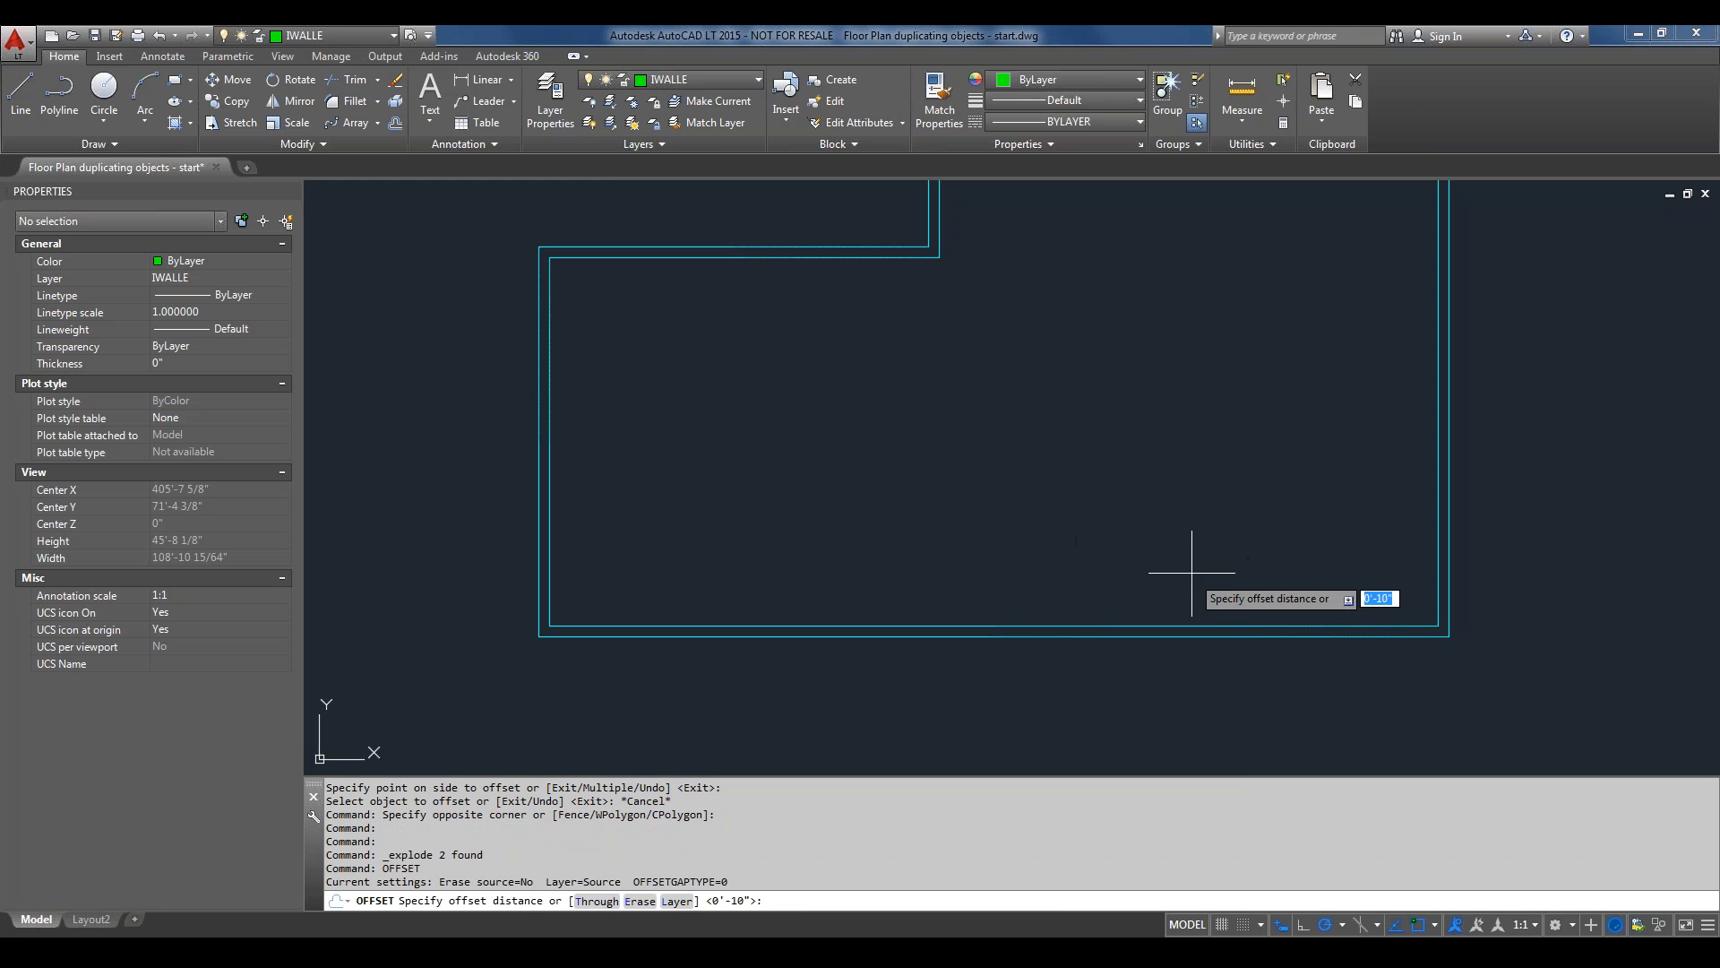
left_click(675, 901)
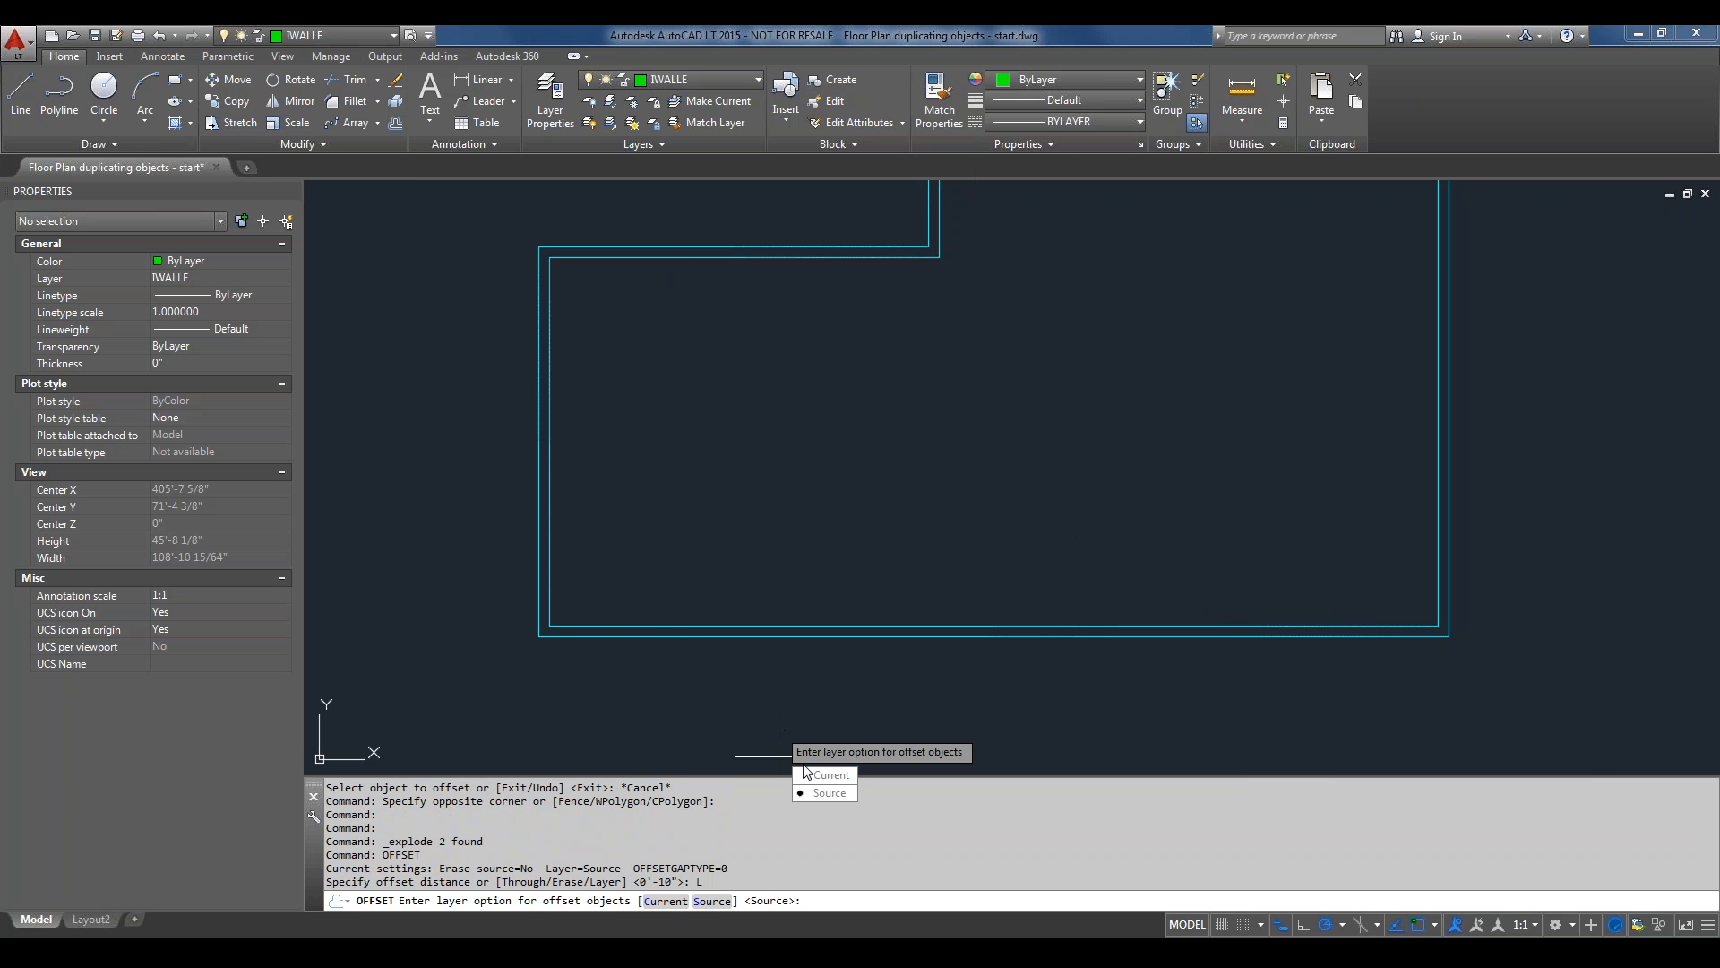
left_click(814, 784)
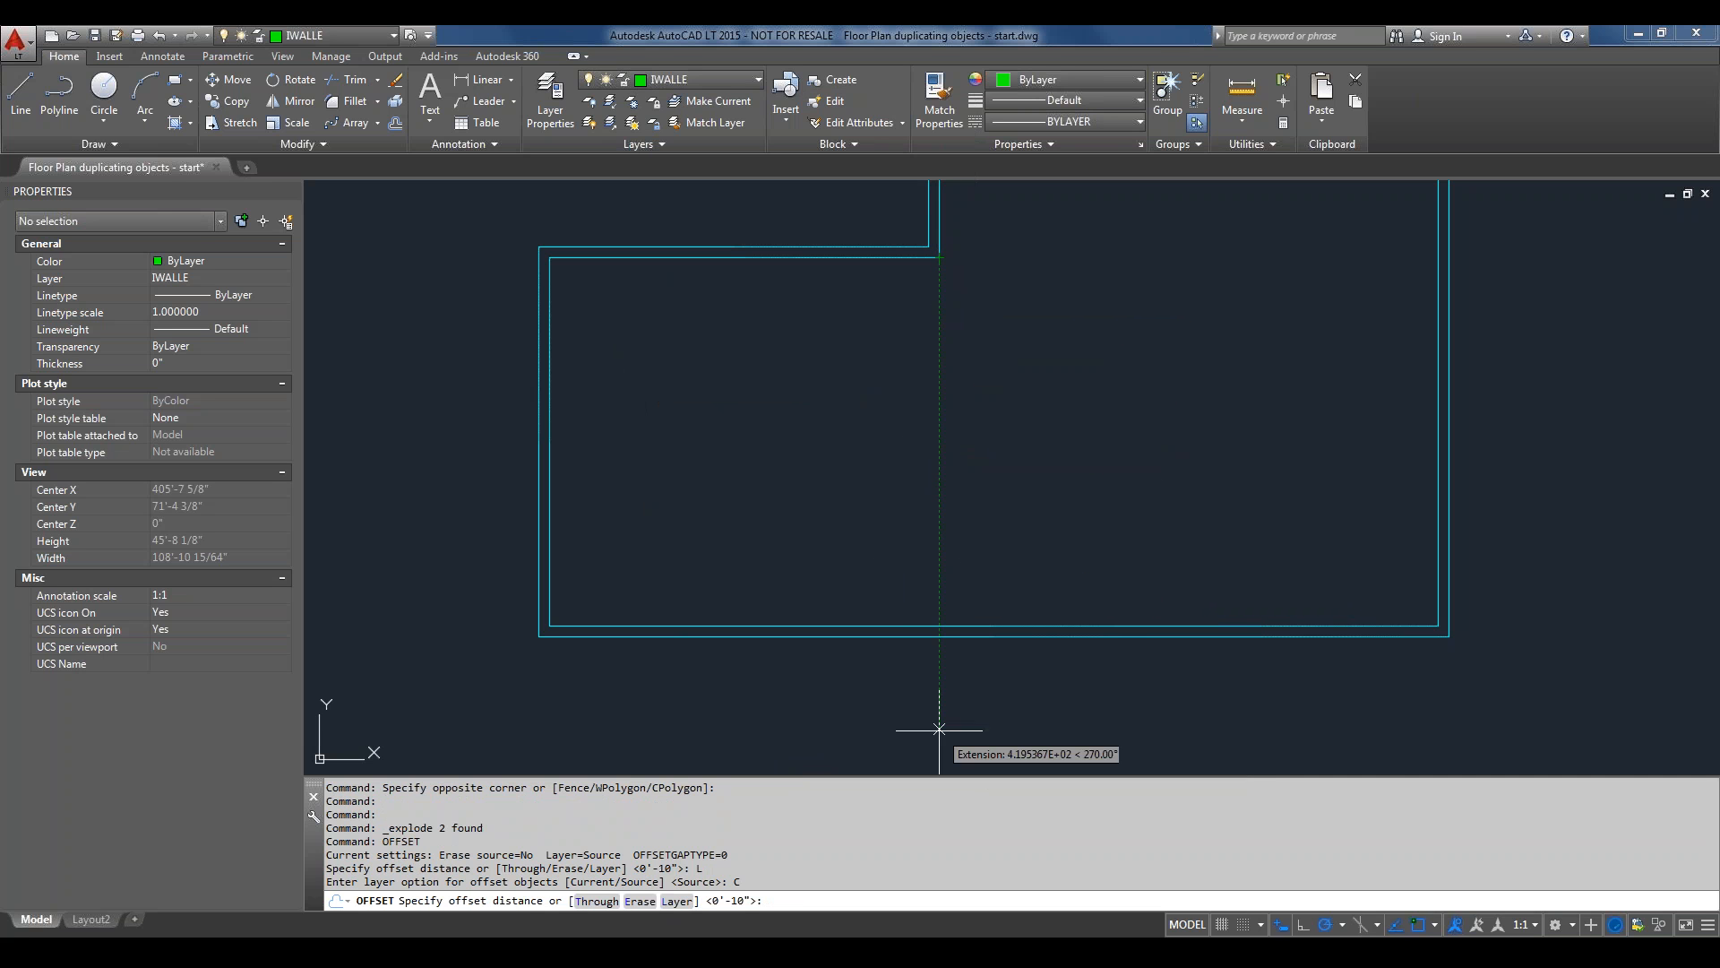
Offset the inner west wall line eastward by the distance picked between both ends of the wing's inner north wall line.
left_click(549, 257)
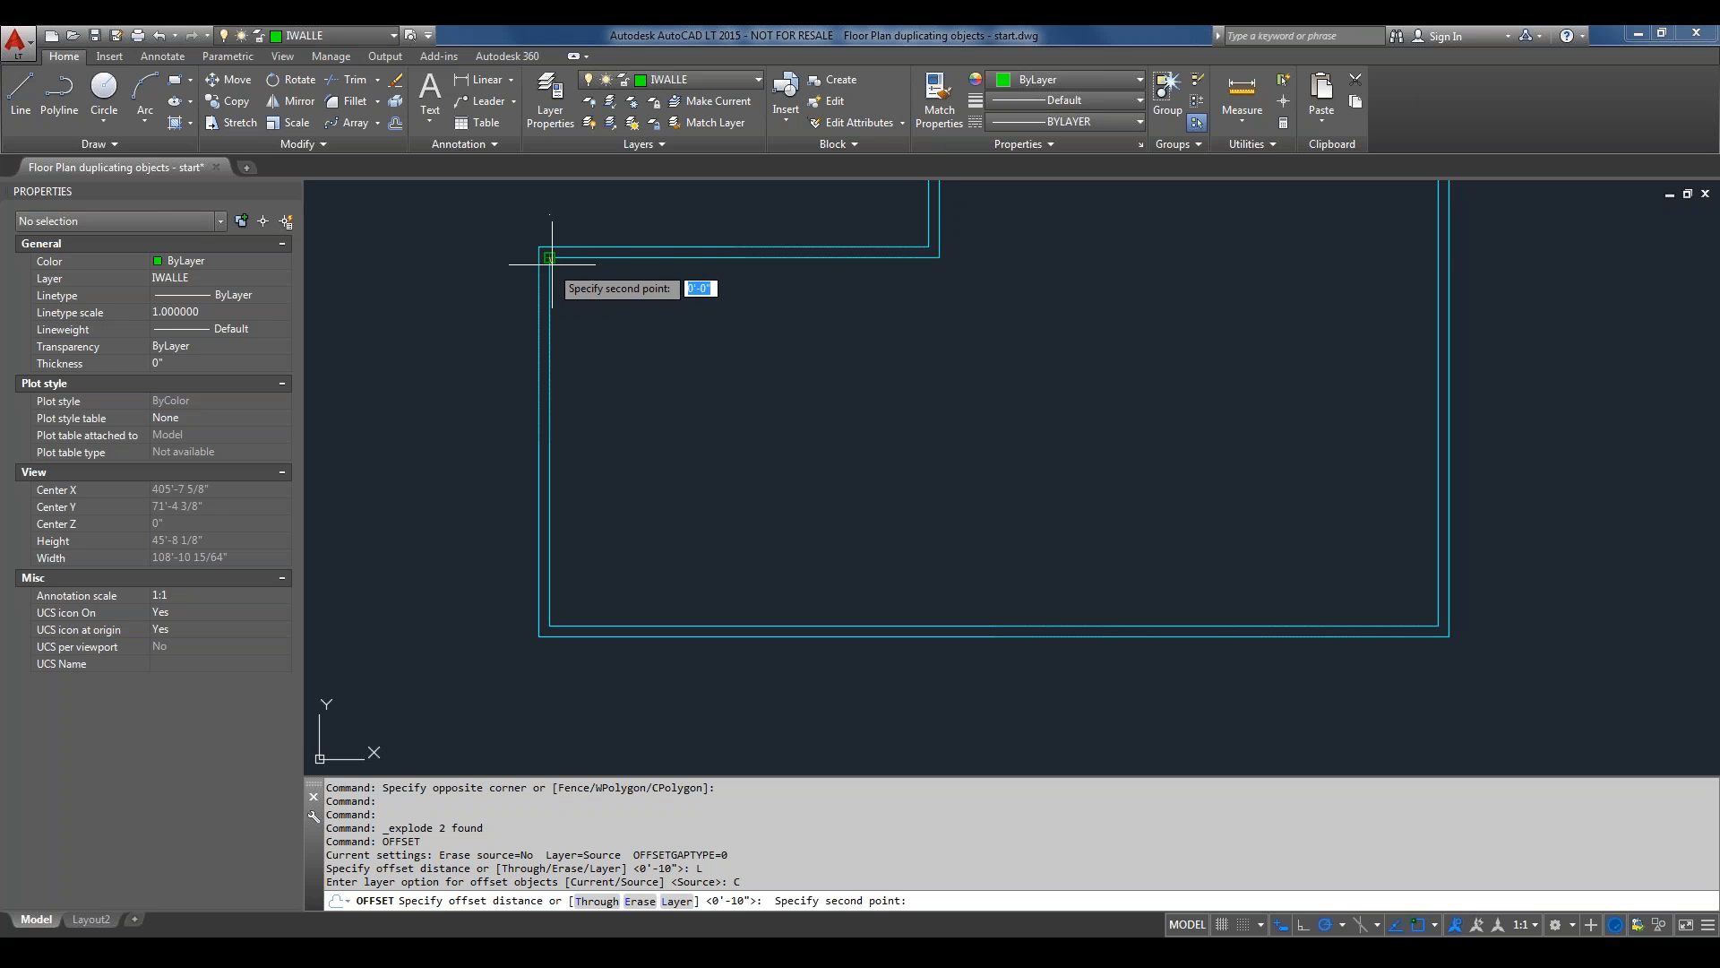
left_click(939, 257)
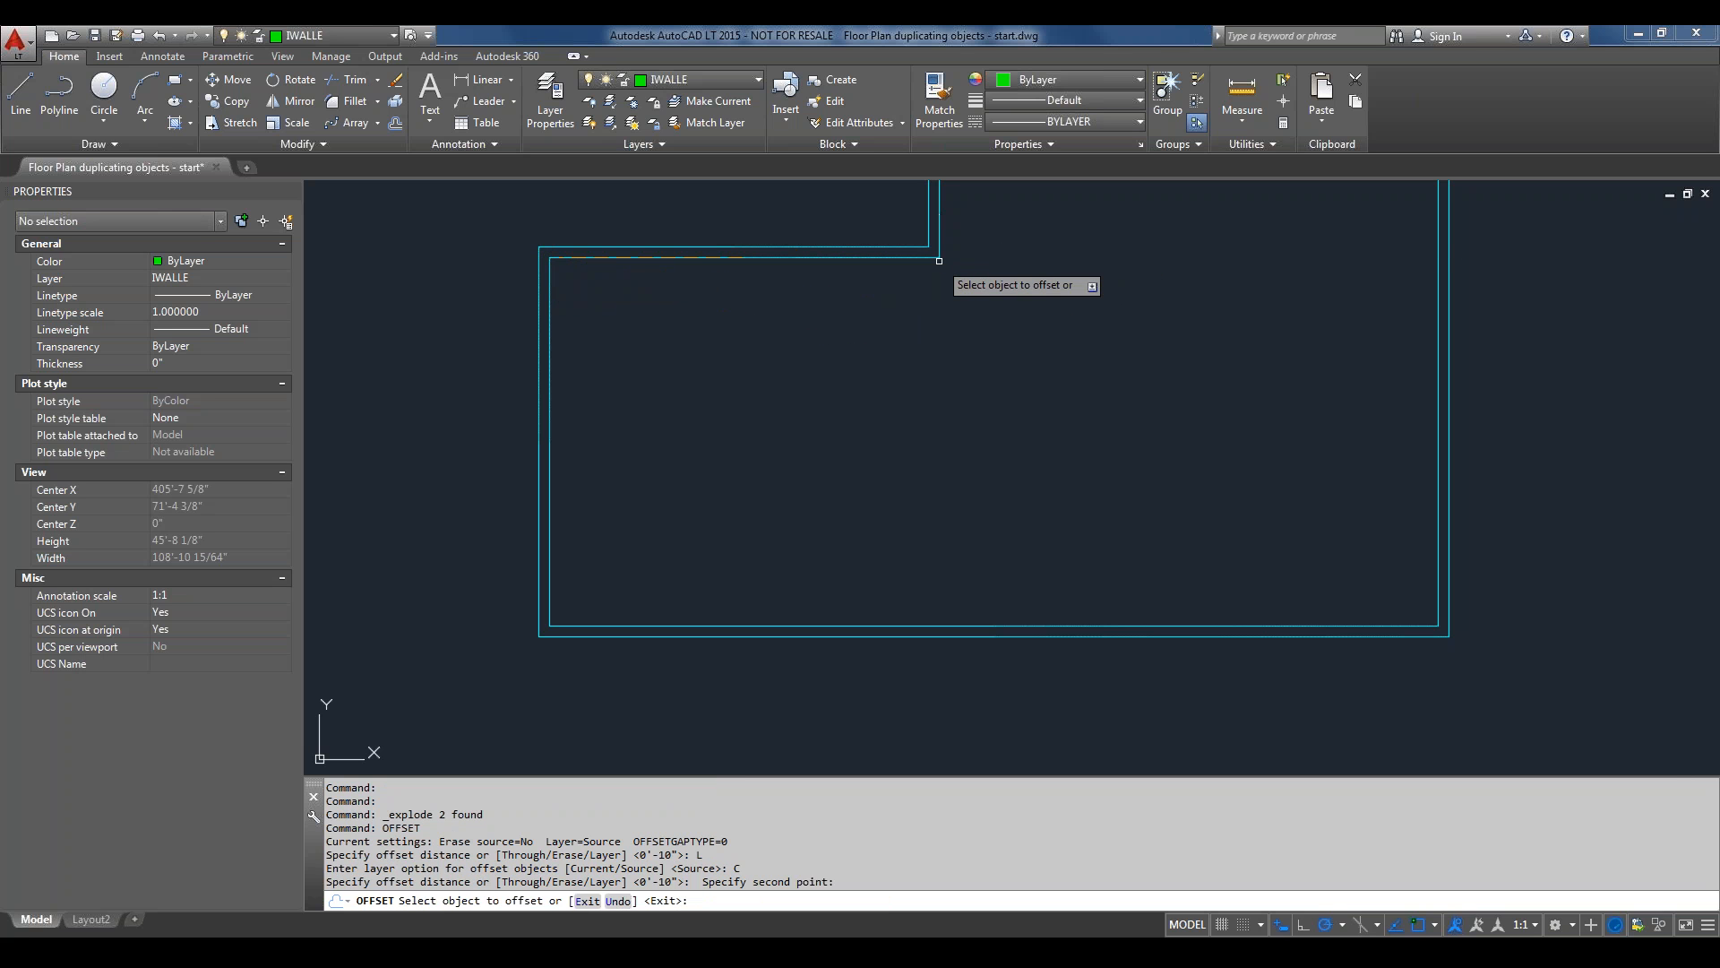
left_click(551, 402)
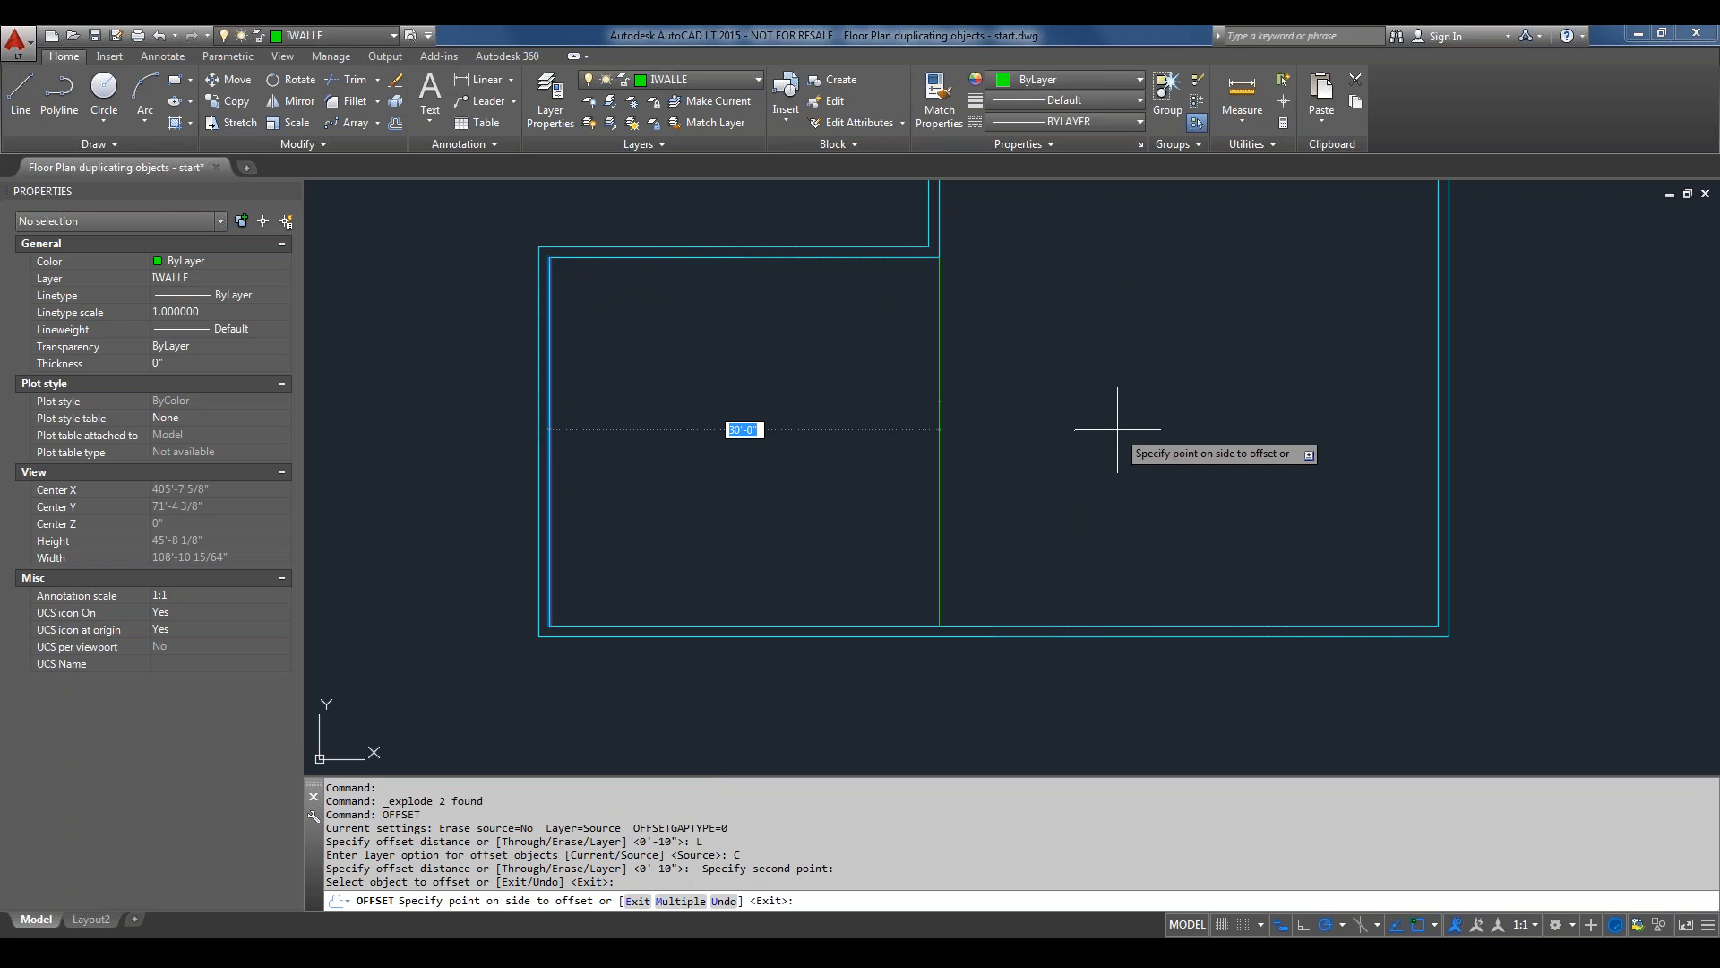
left_click(643, 423)
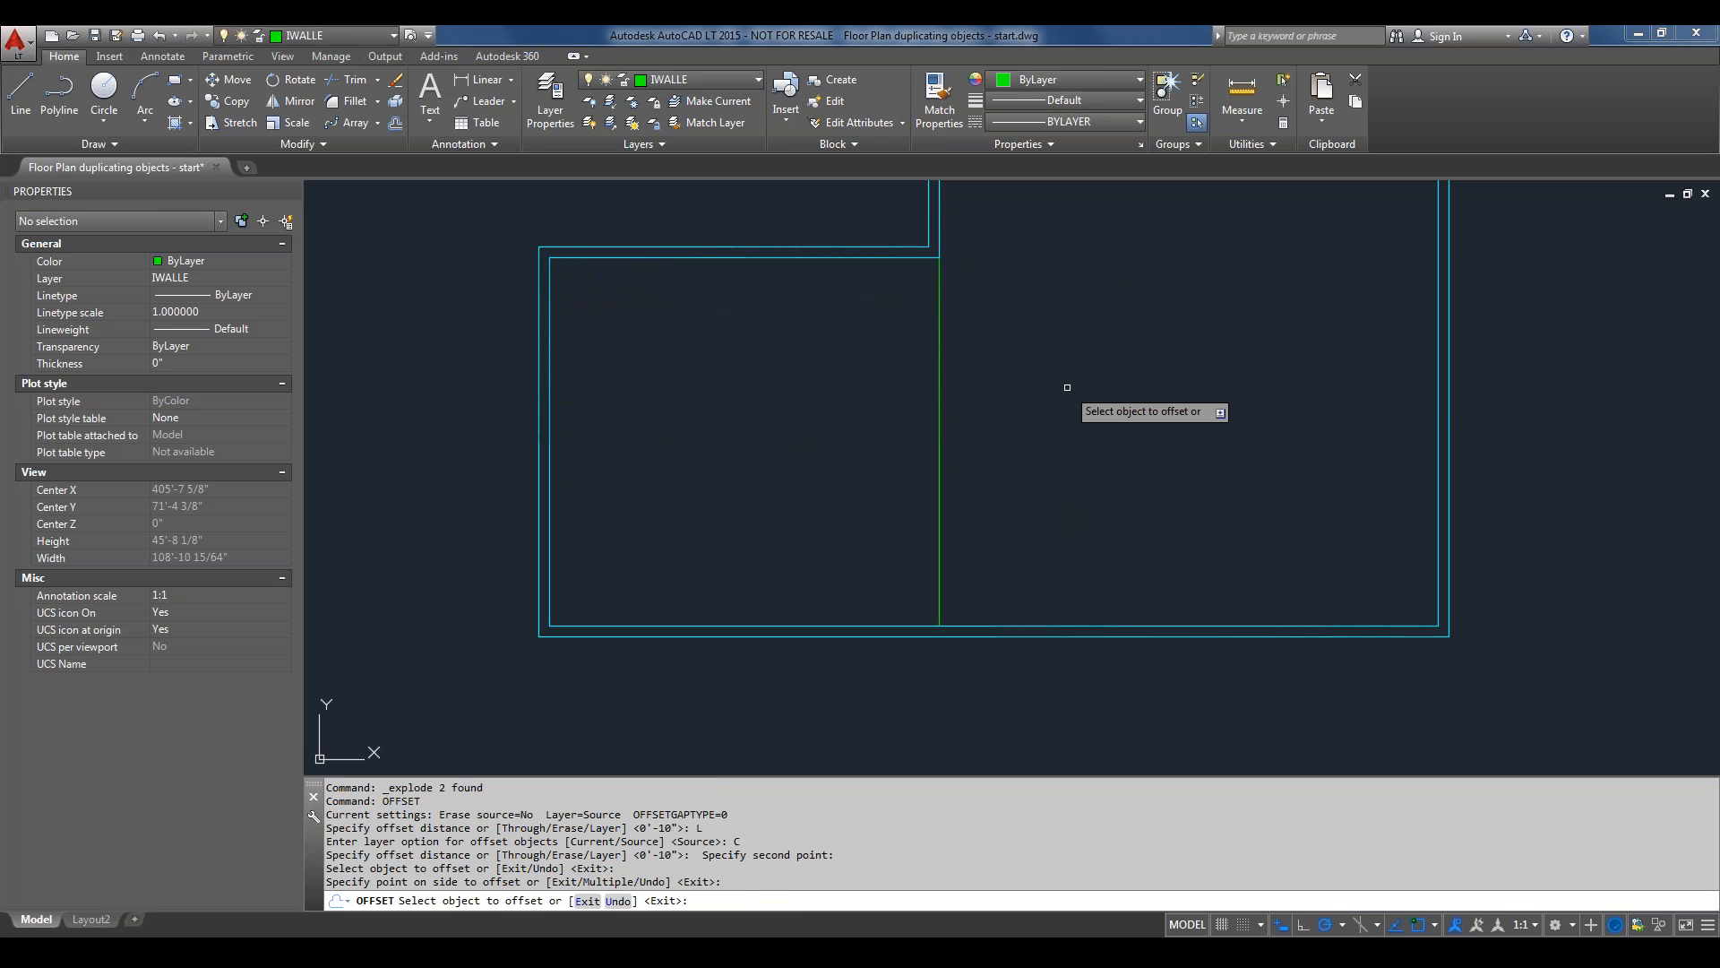
right_click(1067, 387)
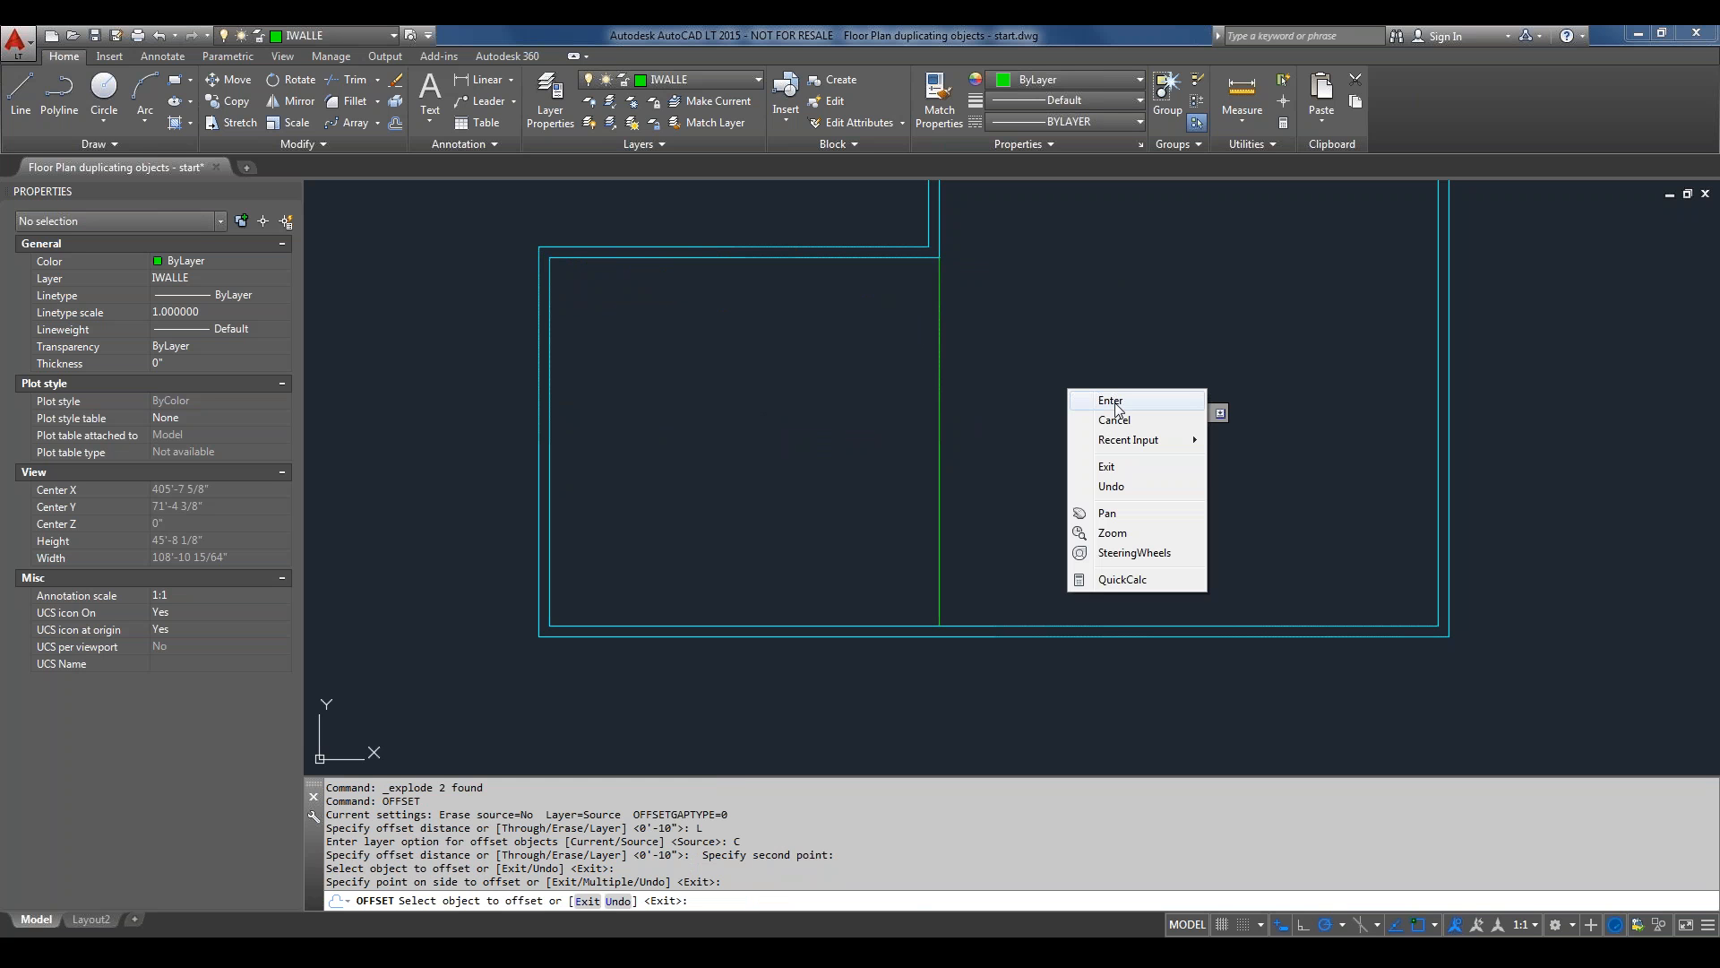
left_click(998, 421)
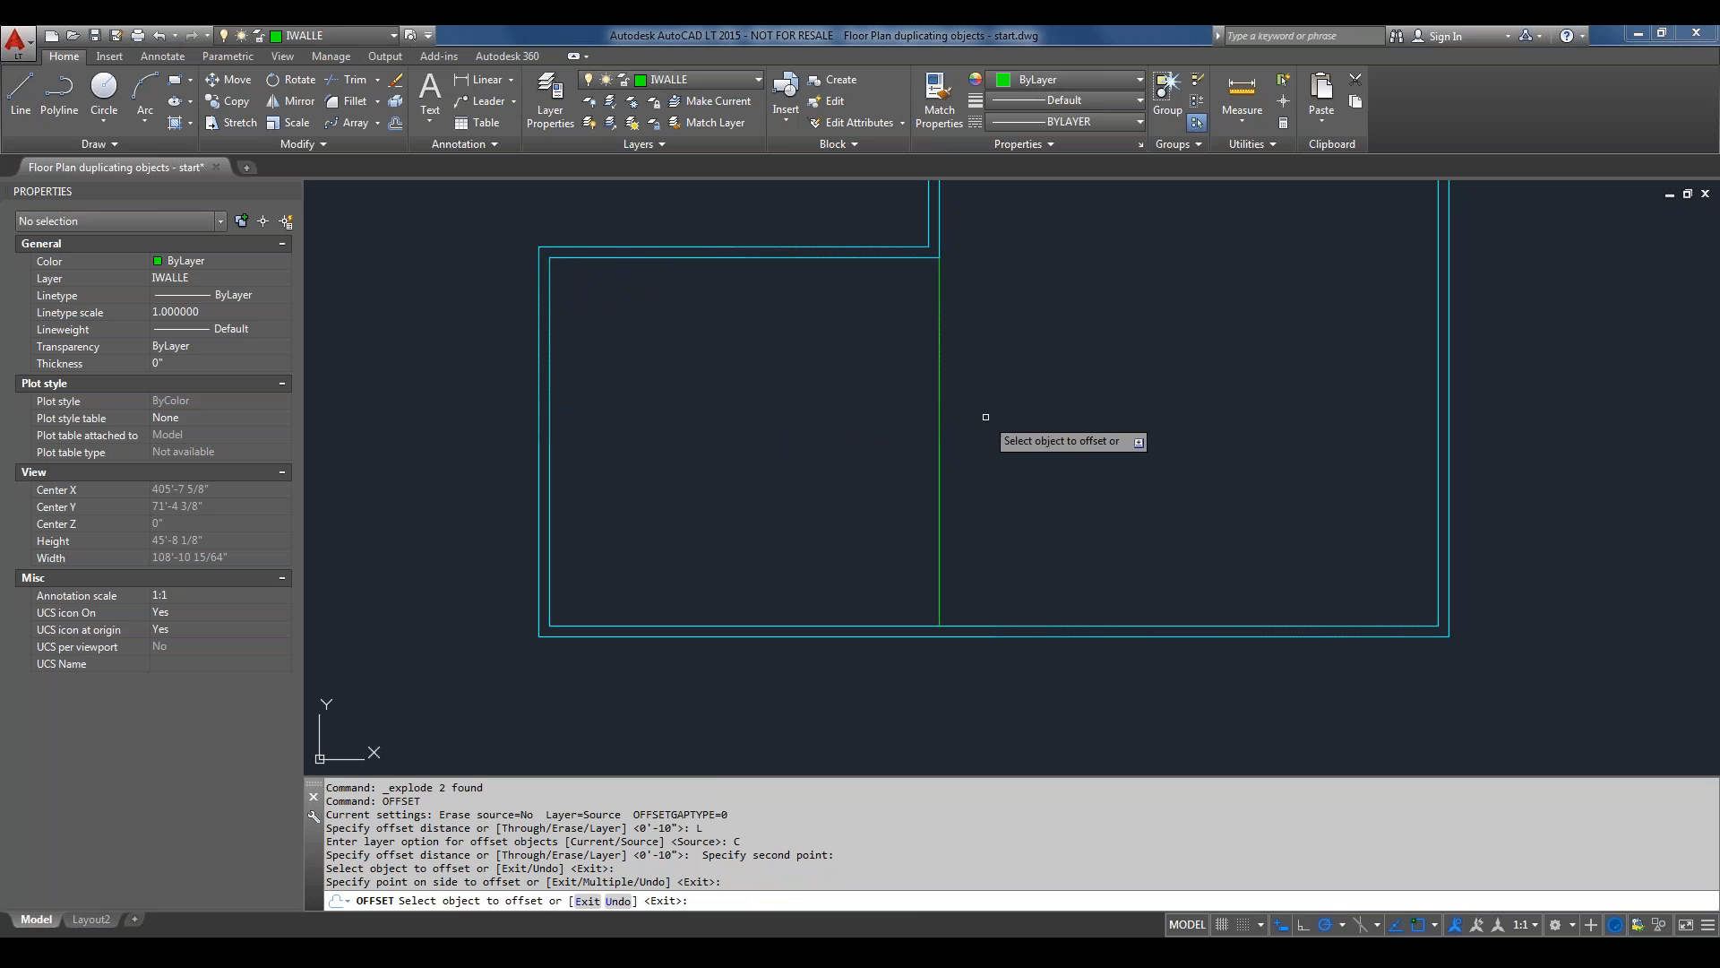
Offset the new green partition line 5 inches to the west.
left_click(942, 431)
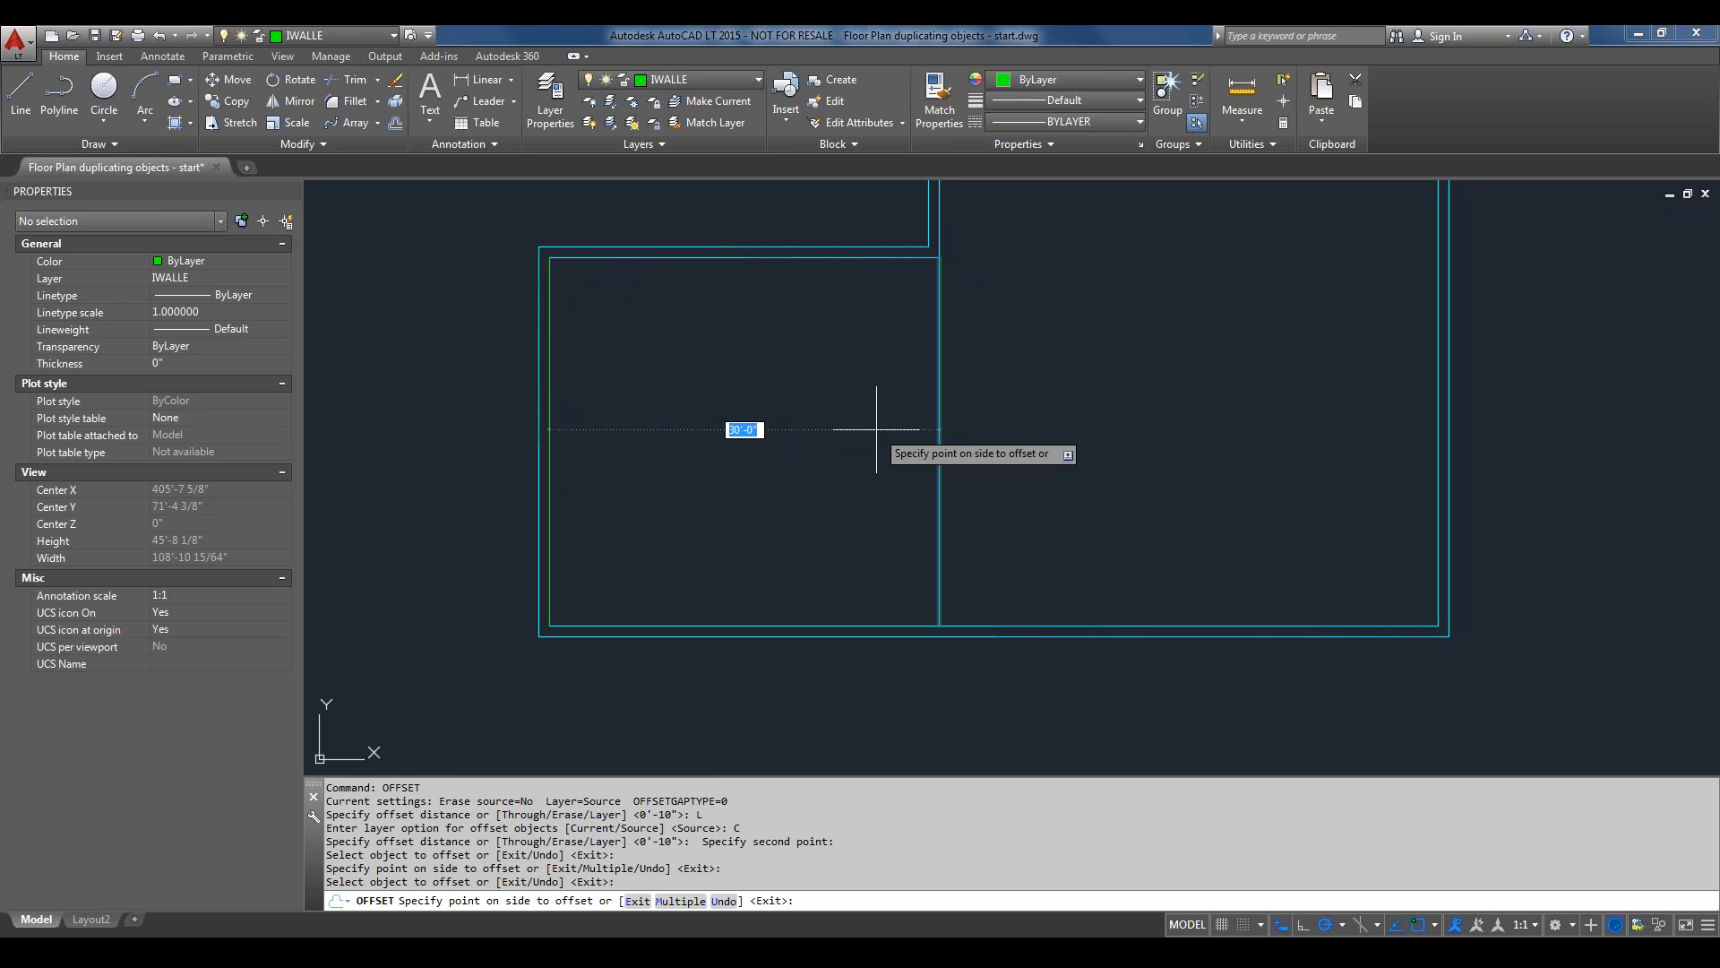
type("5")
key("Return")
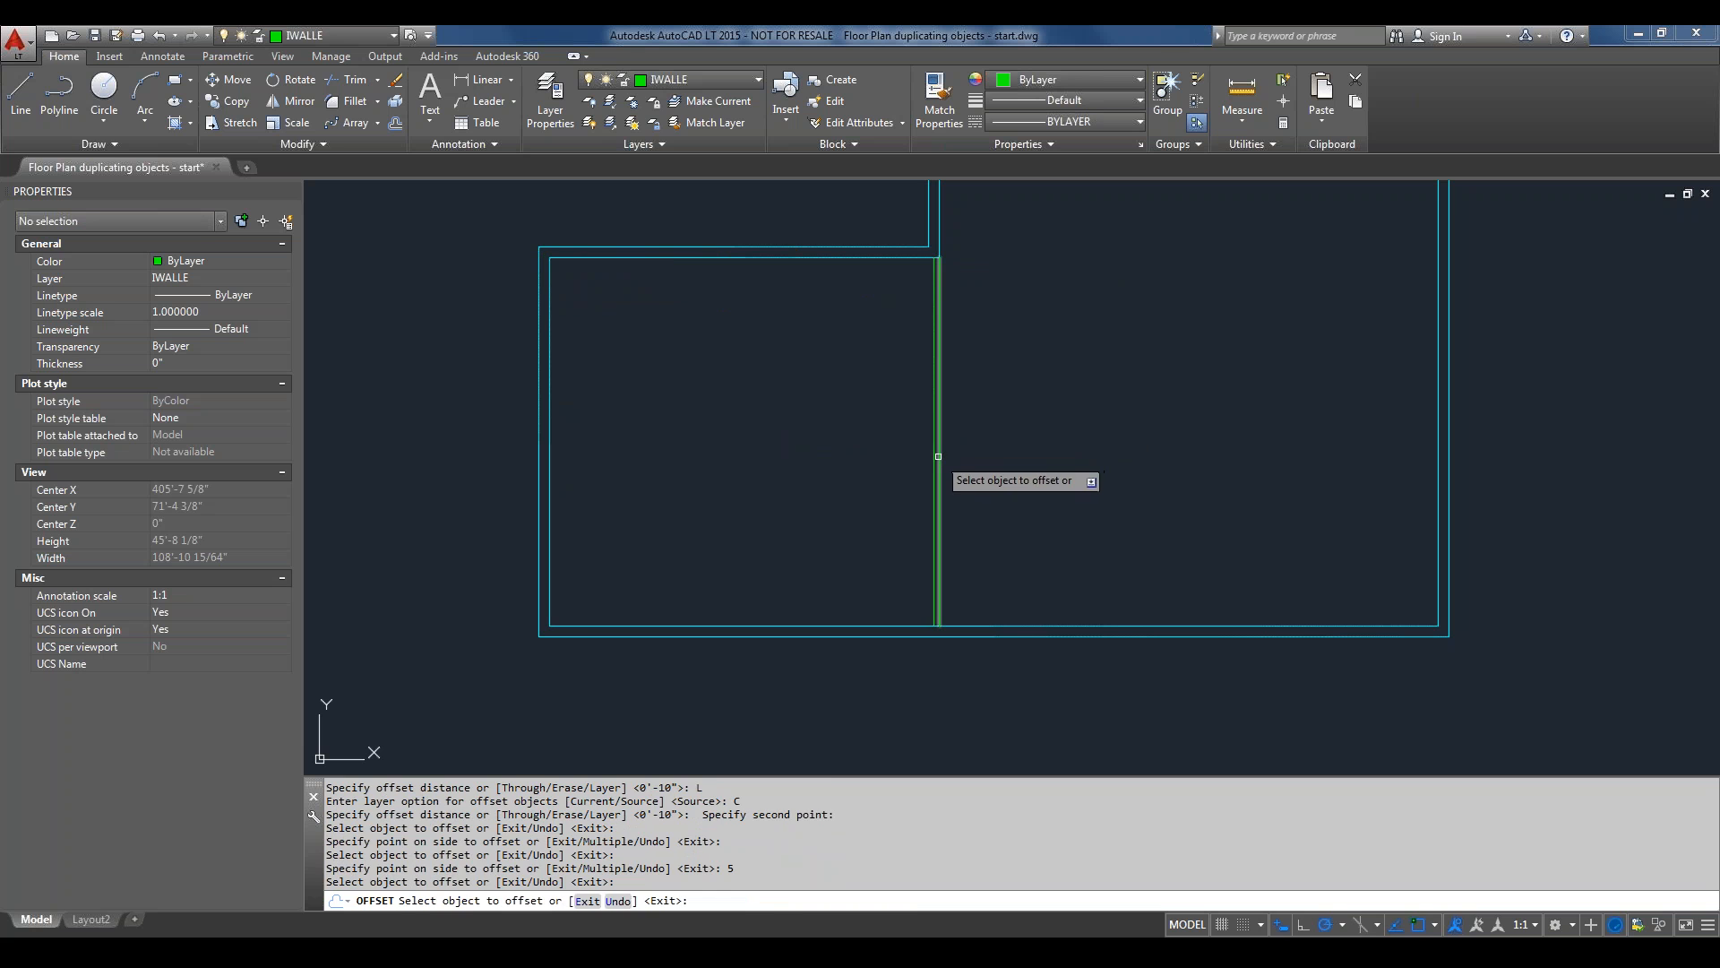
Offset the eastern partition line westward by the picked distance, onto the inner west wall line.
left_click(939, 456)
left_click(902, 461)
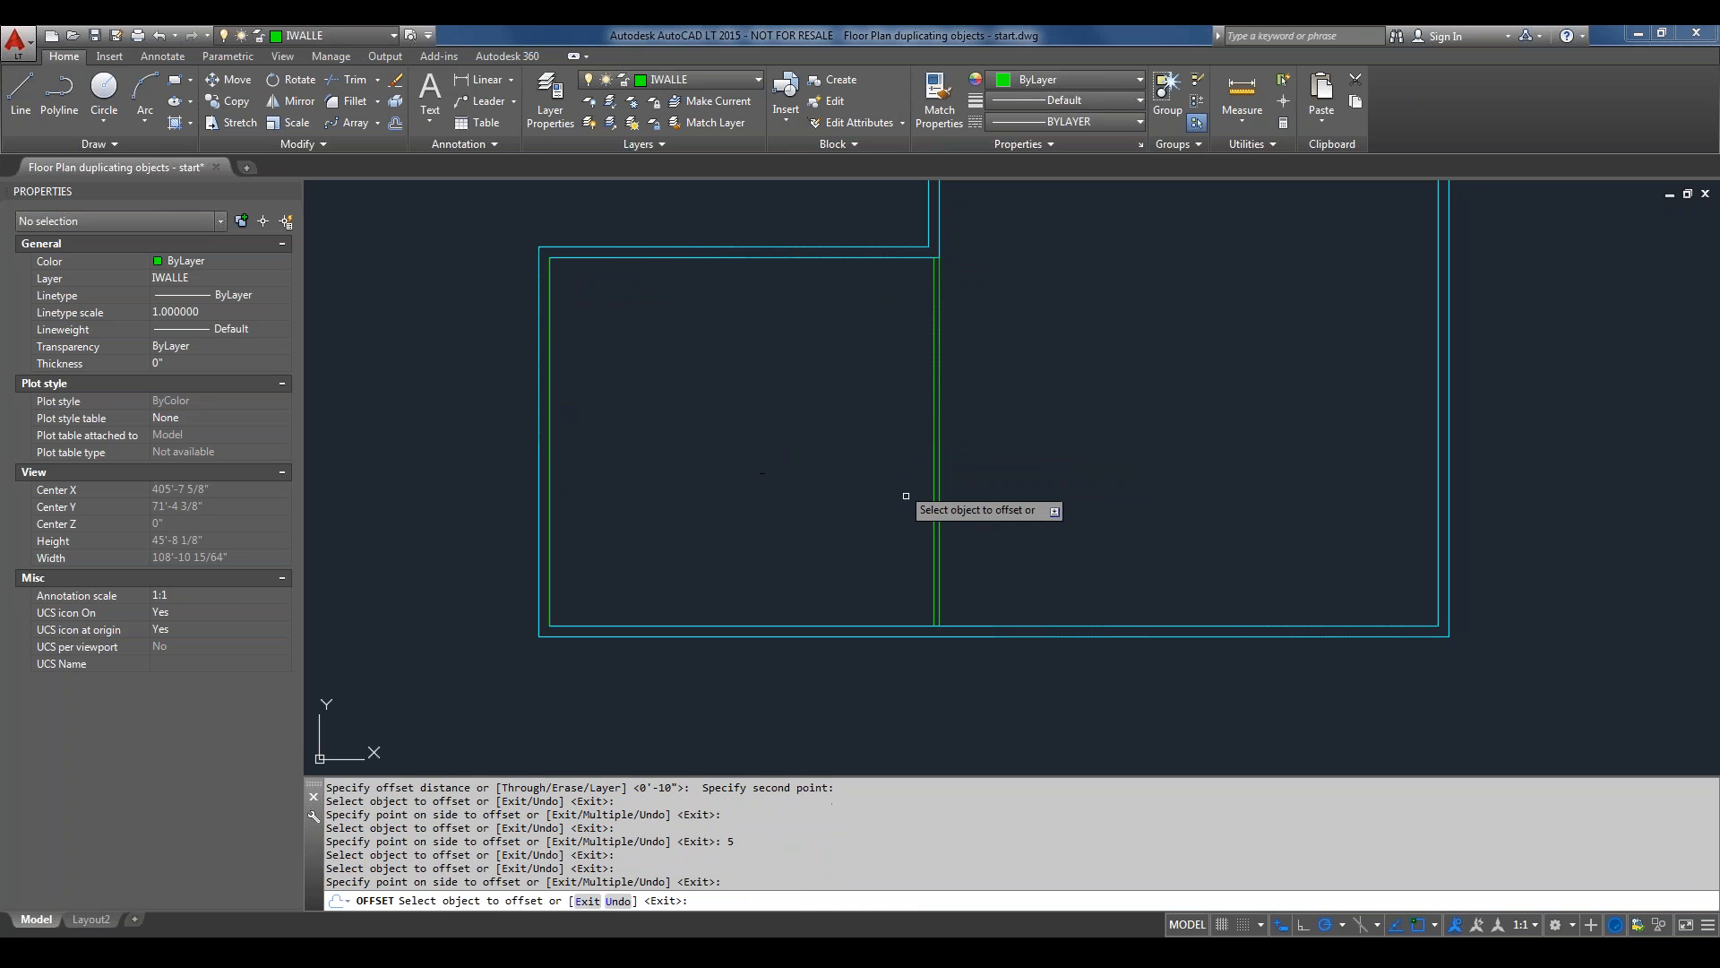
right_click(1045, 499)
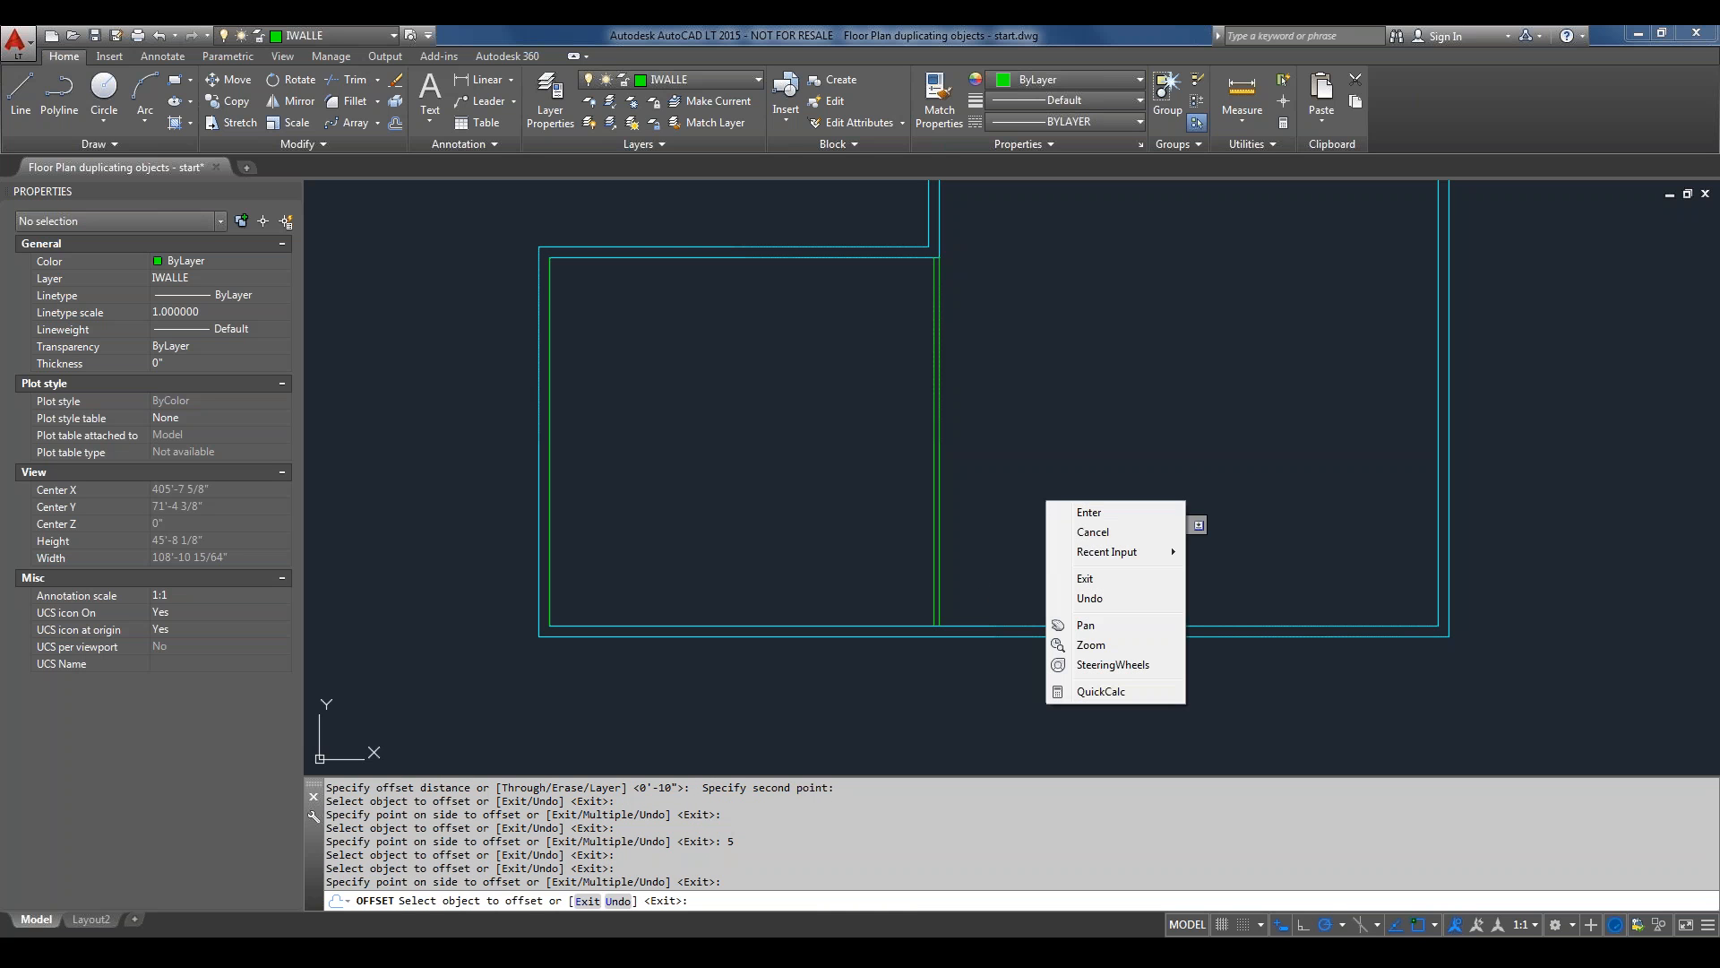
left_click(1017, 506)
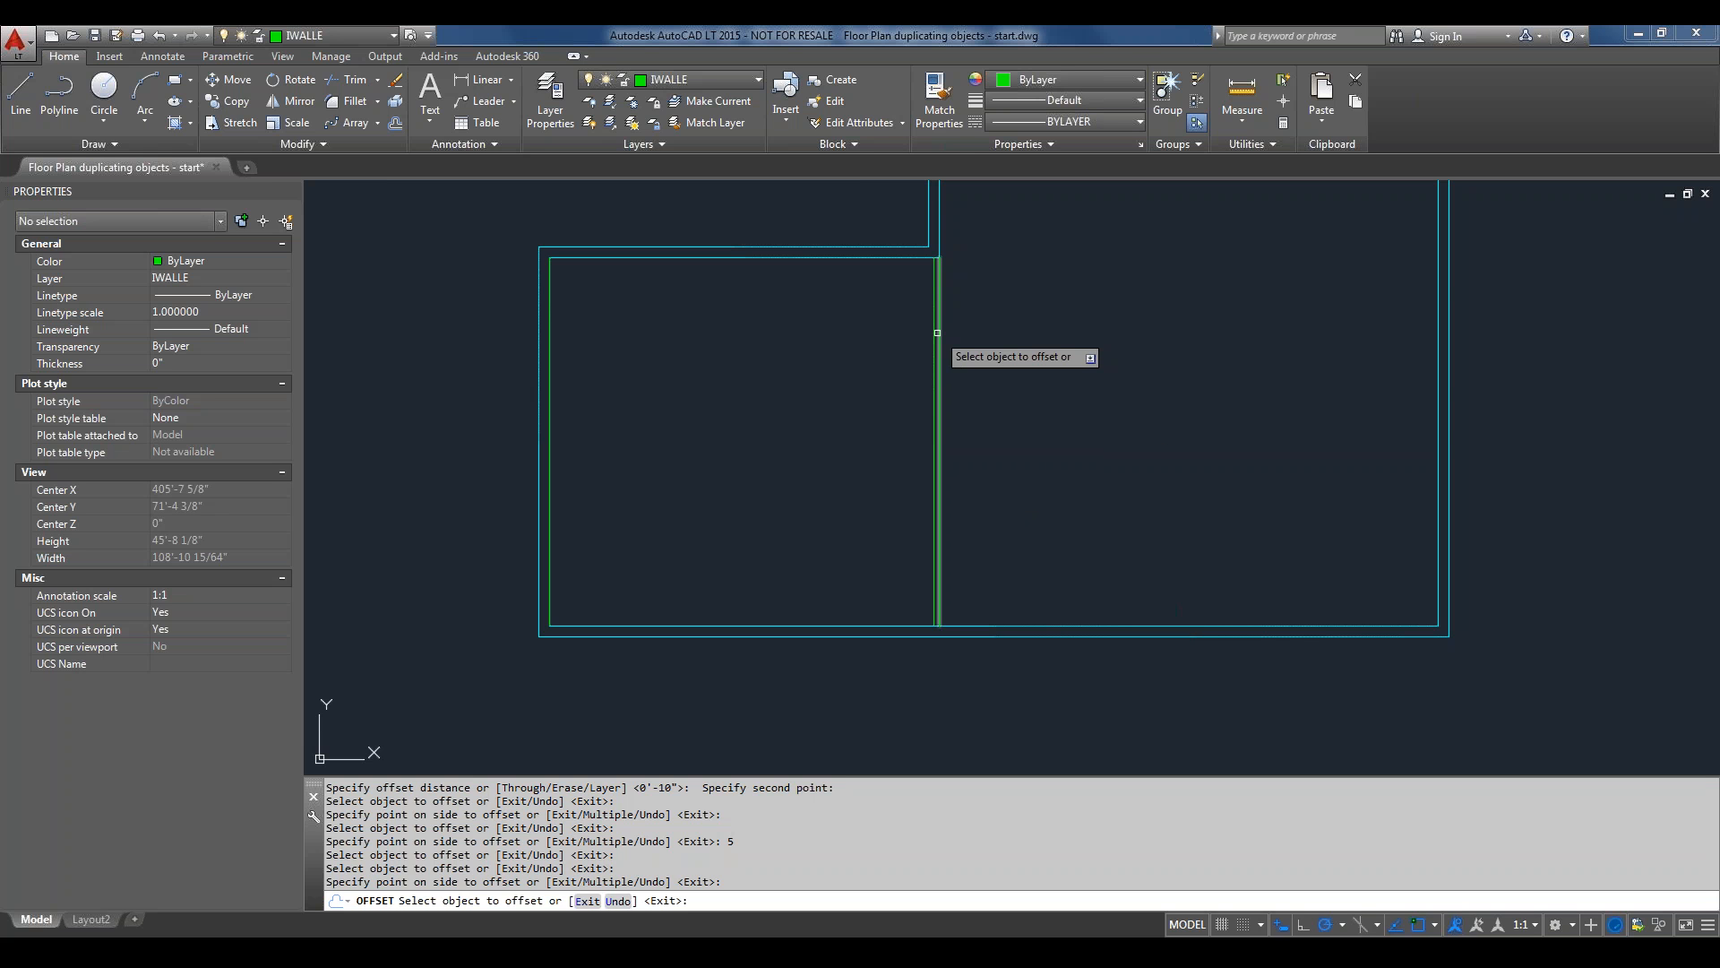
Offset the inner north wall line of the west wing 10 feet to the south.
left_click(873, 257)
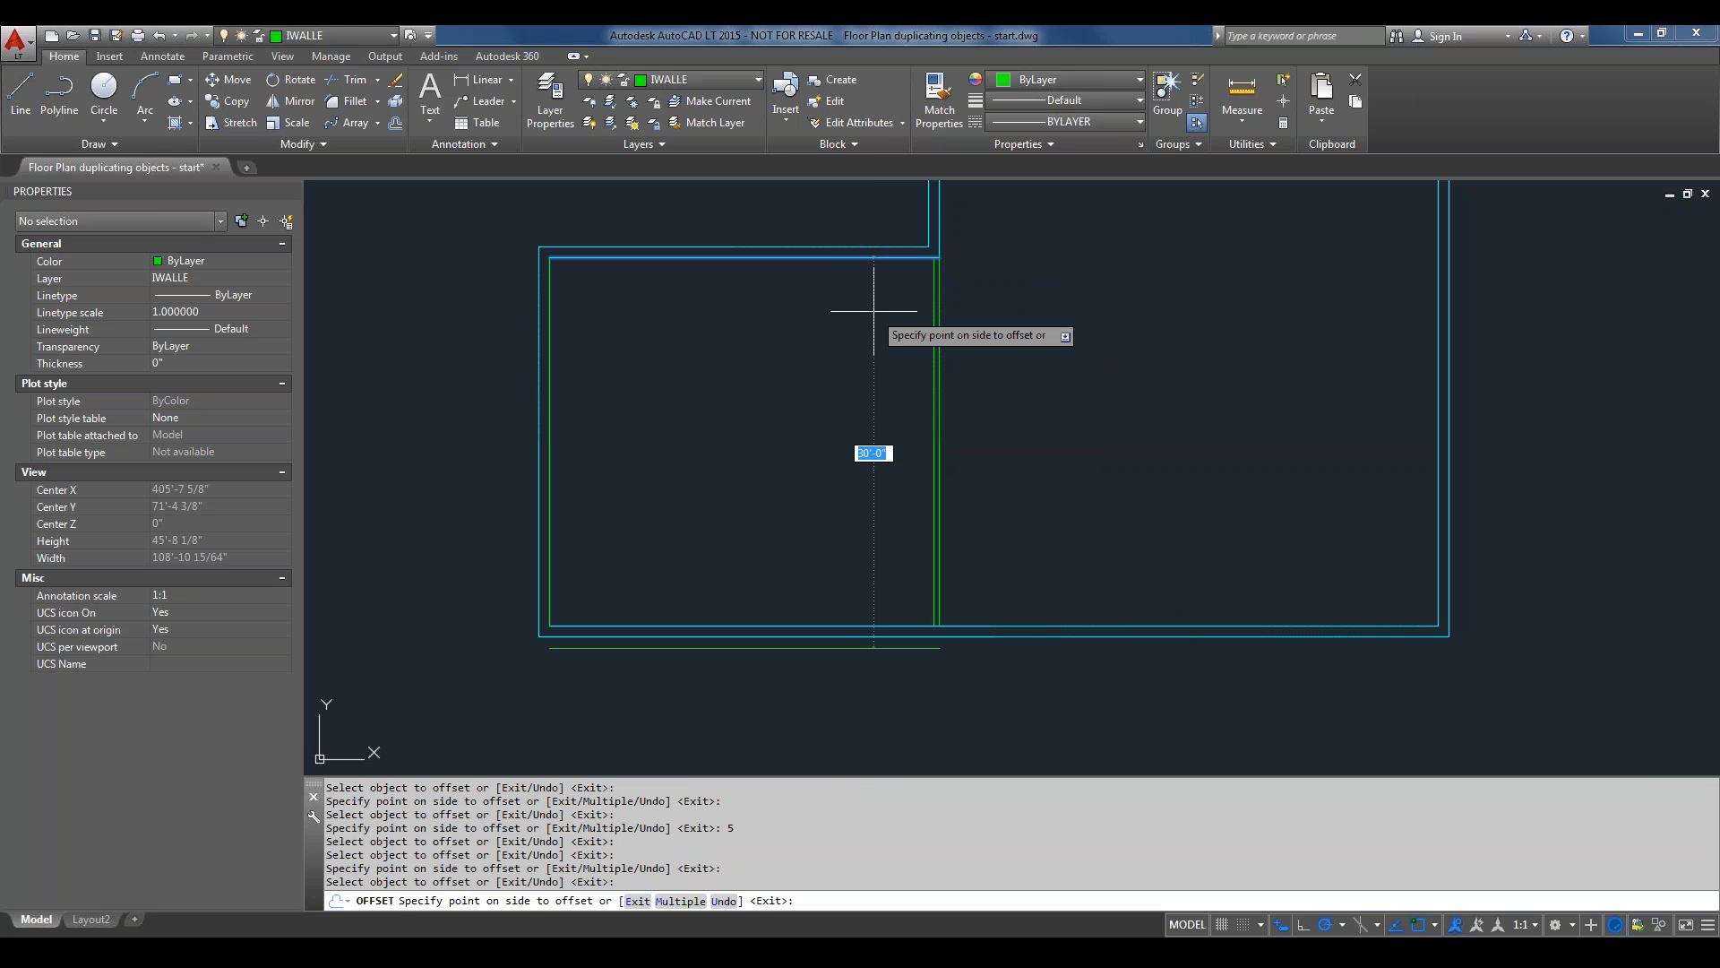
type("10'")
key("Return")
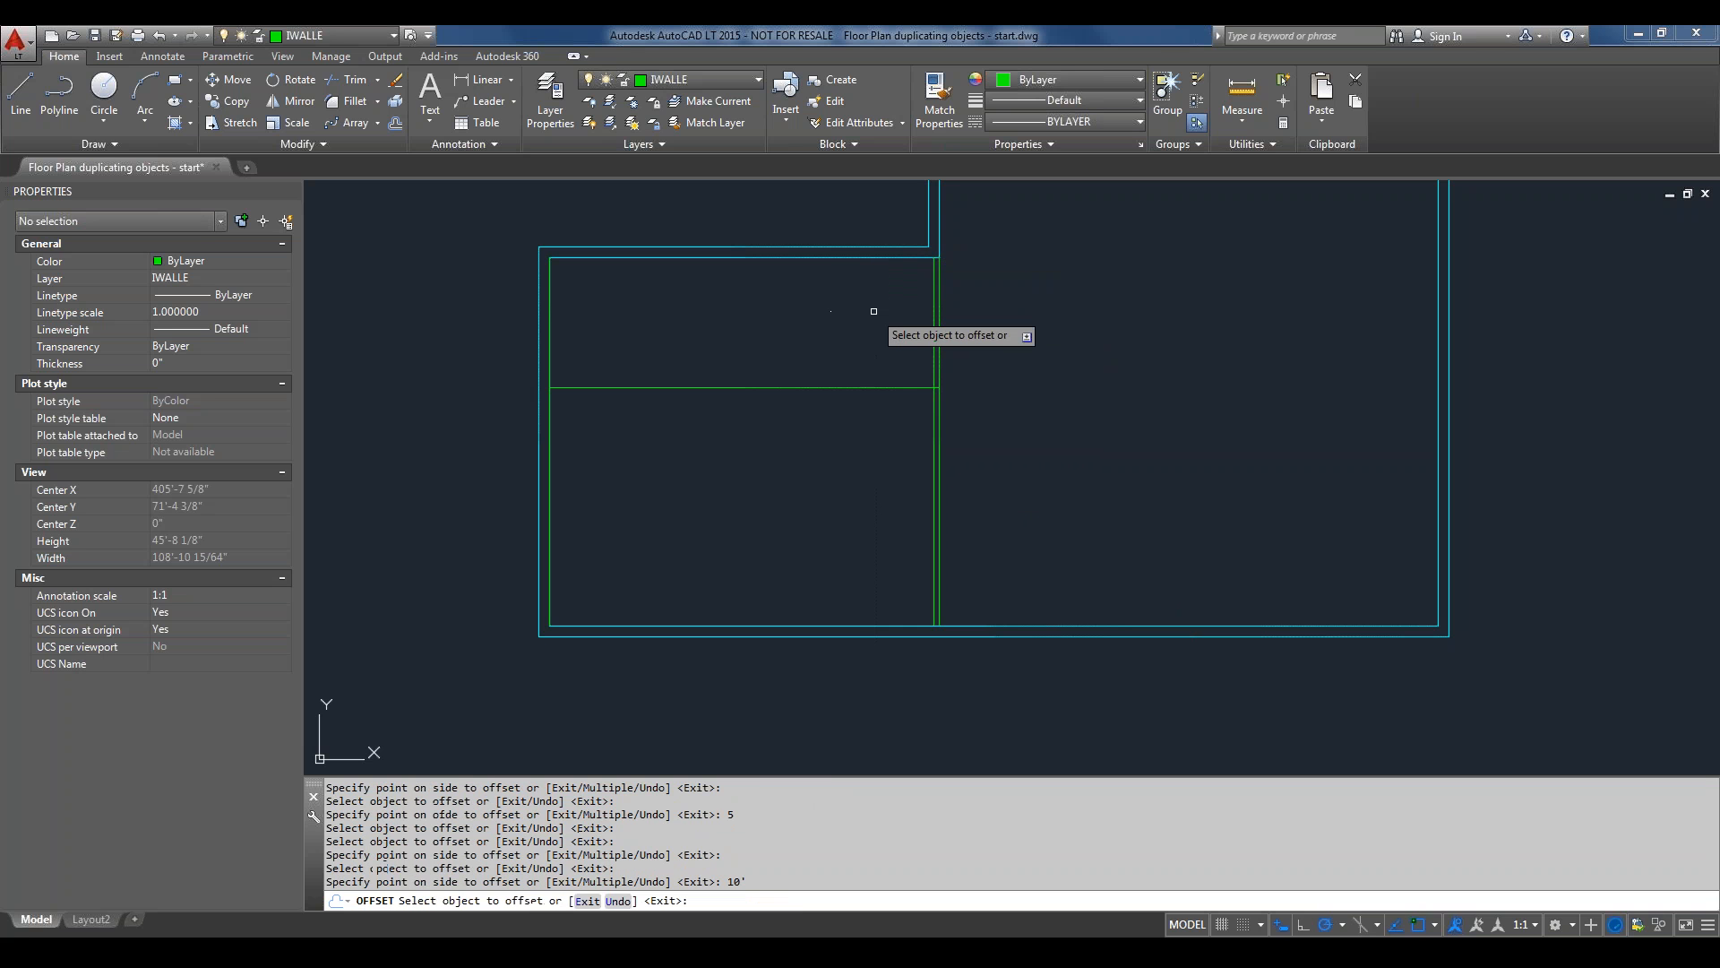
Offset the wing's inner north wall line southward again, using the stored picked distance.
left_click(879, 258)
left_click(877, 367)
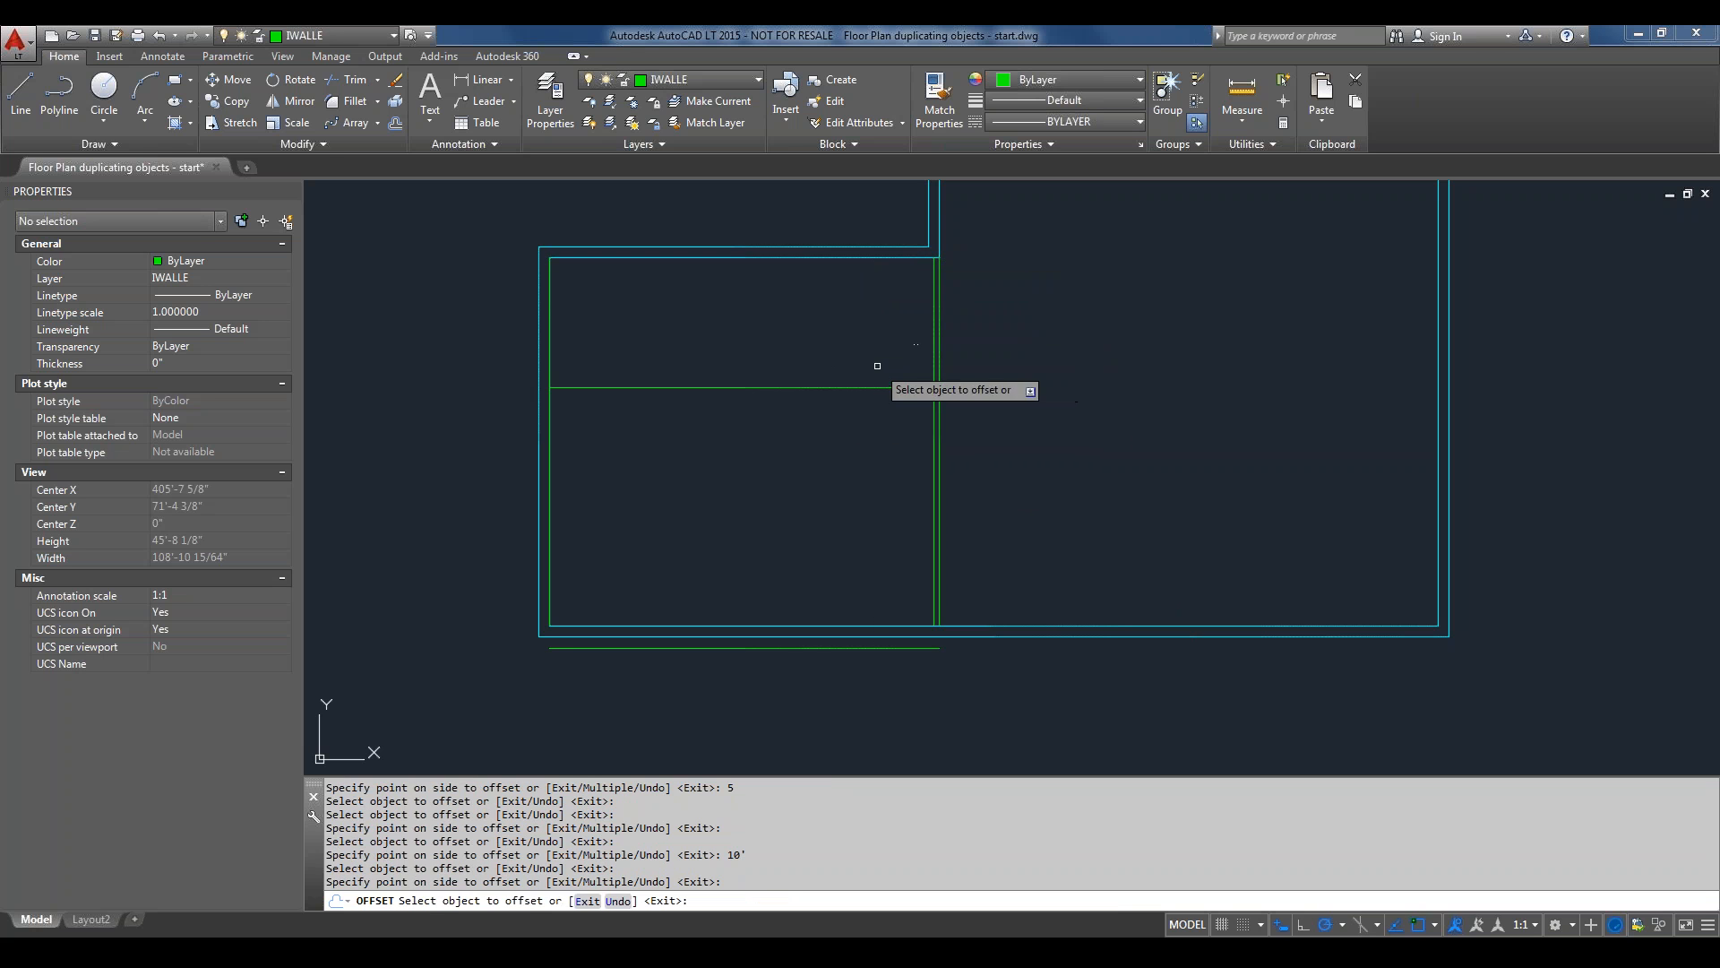
Offset the new horizontal green line 3 feet to the south to mark the door opening, and end the Offset command.
left_click(822, 389)
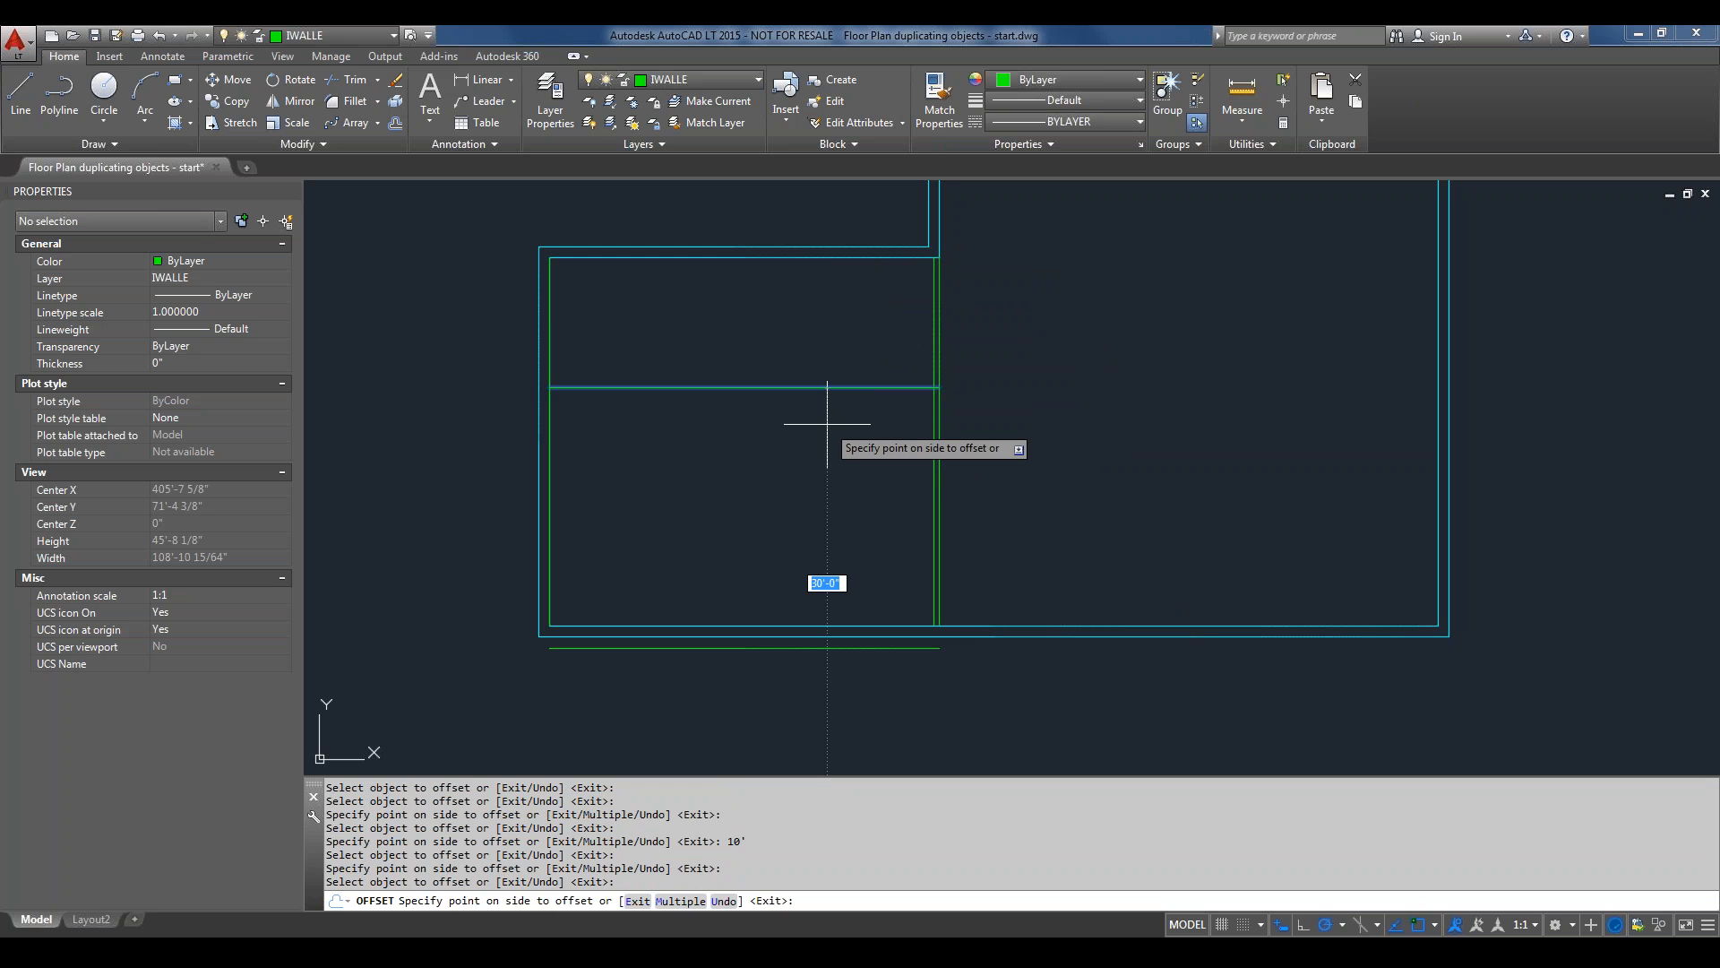
type("3'")
key("Return")
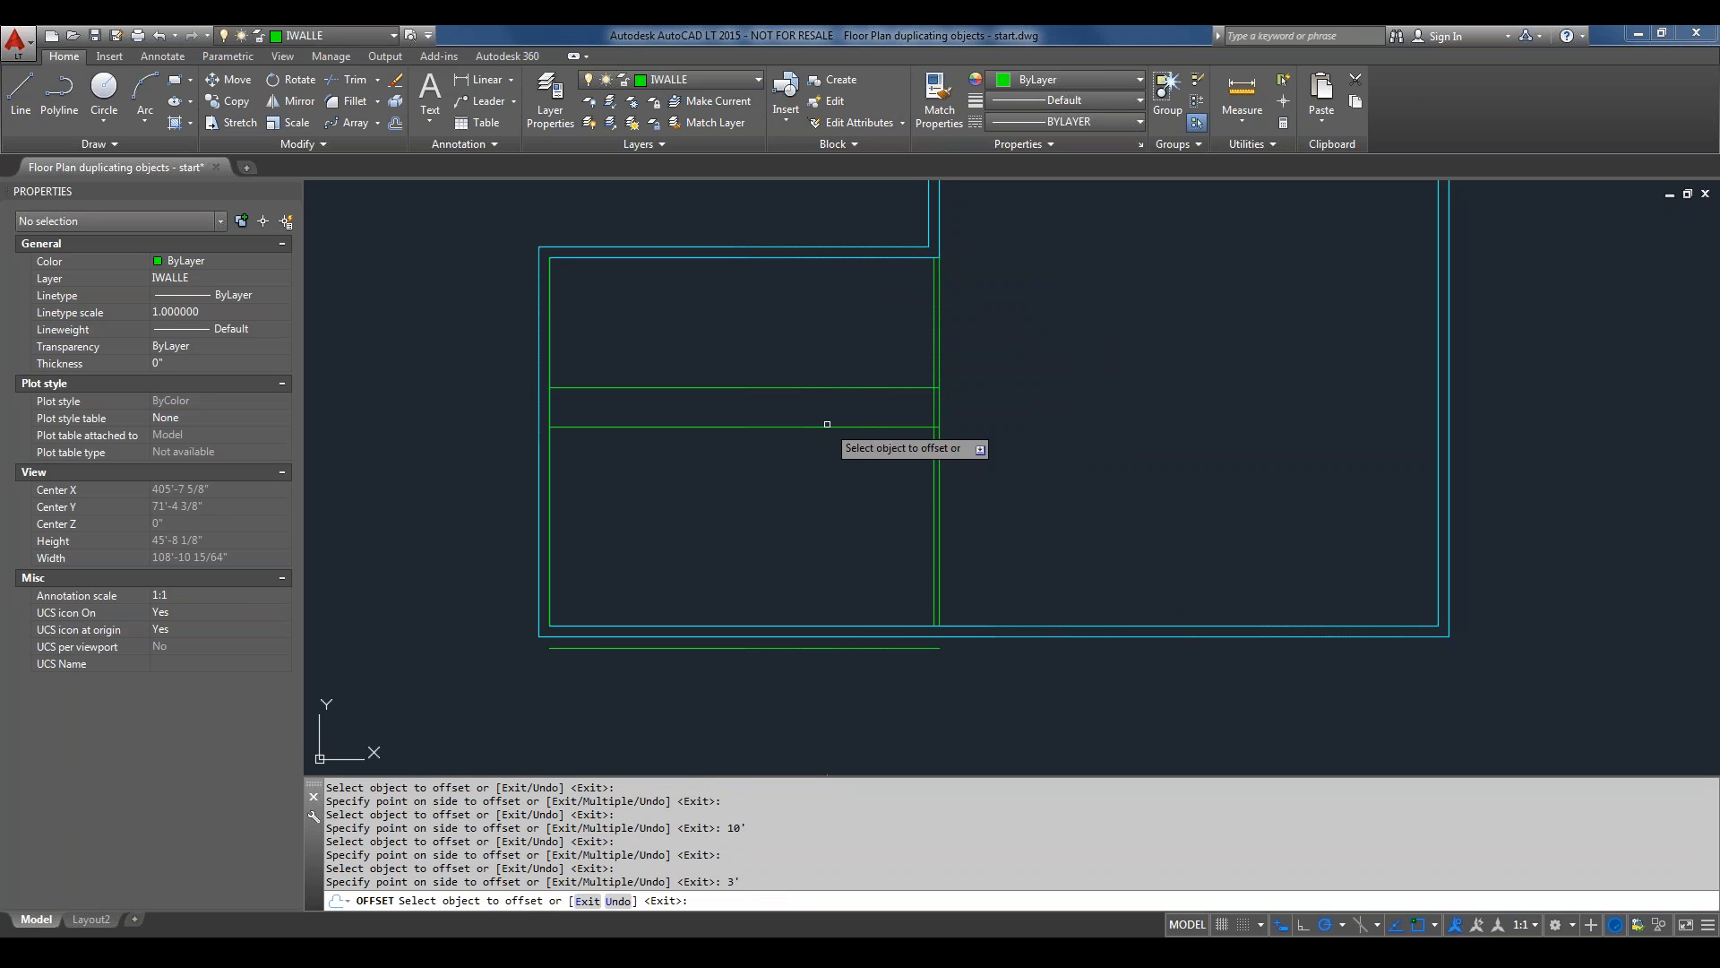
left_click(844, 467)
key("Return")
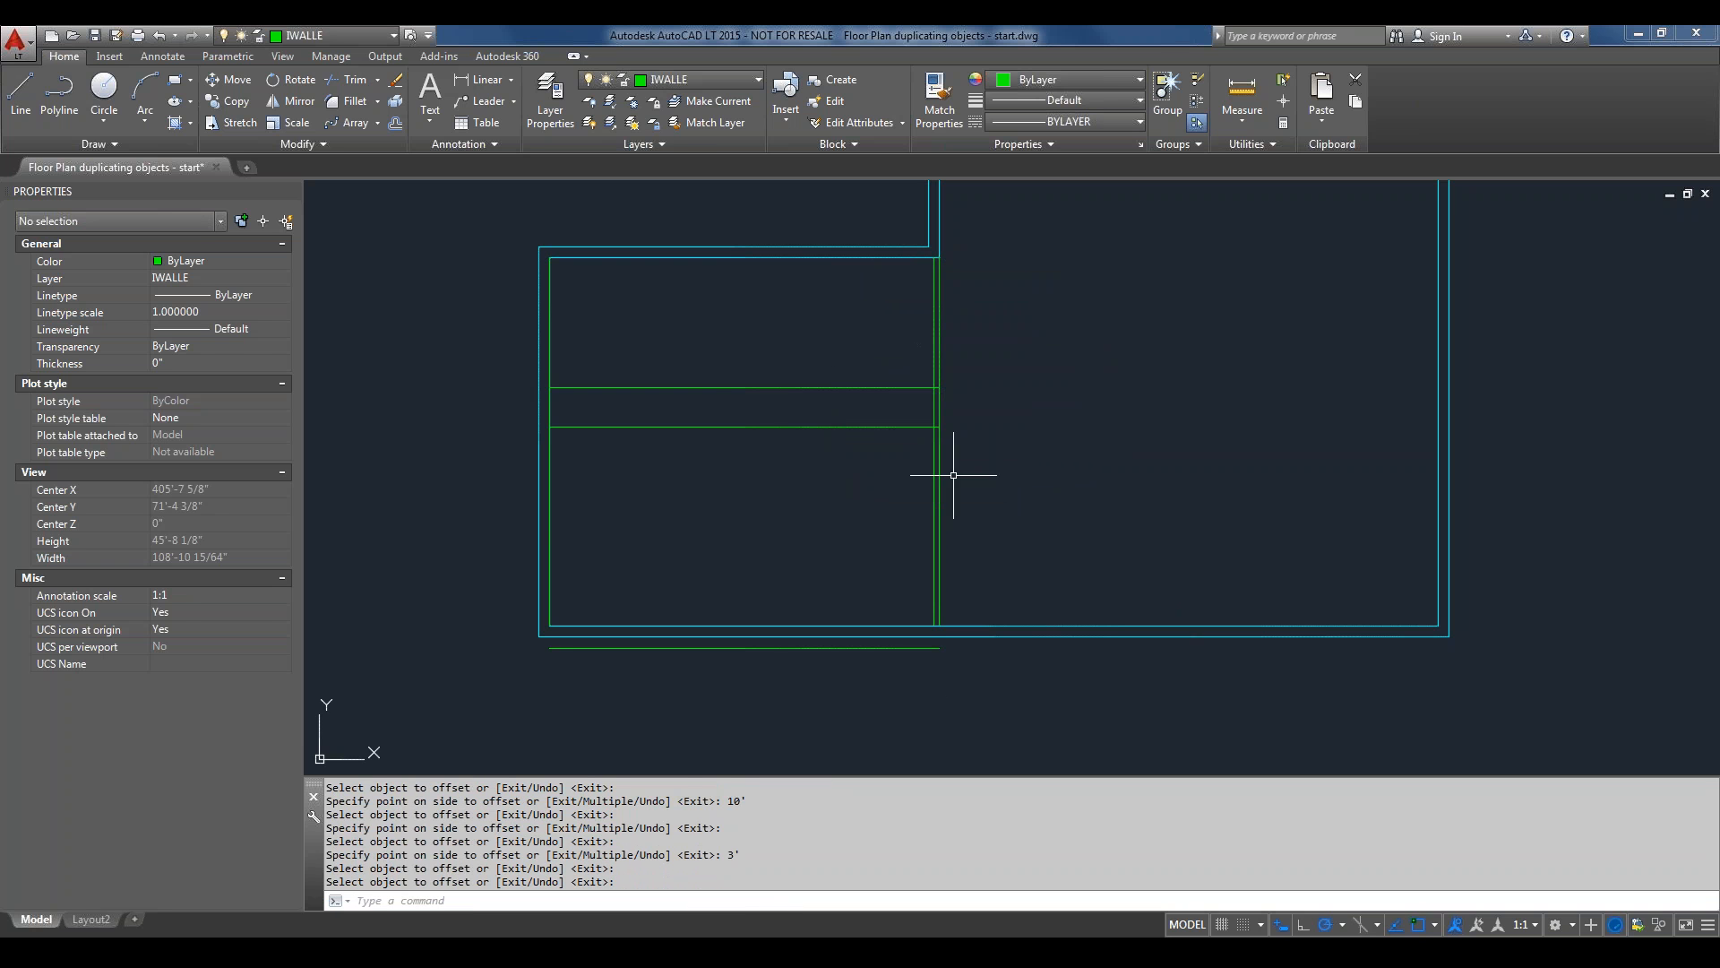
Erase the stray green line south of the building and the green line lying on the wing's inner west wall.
left_click(921, 648)
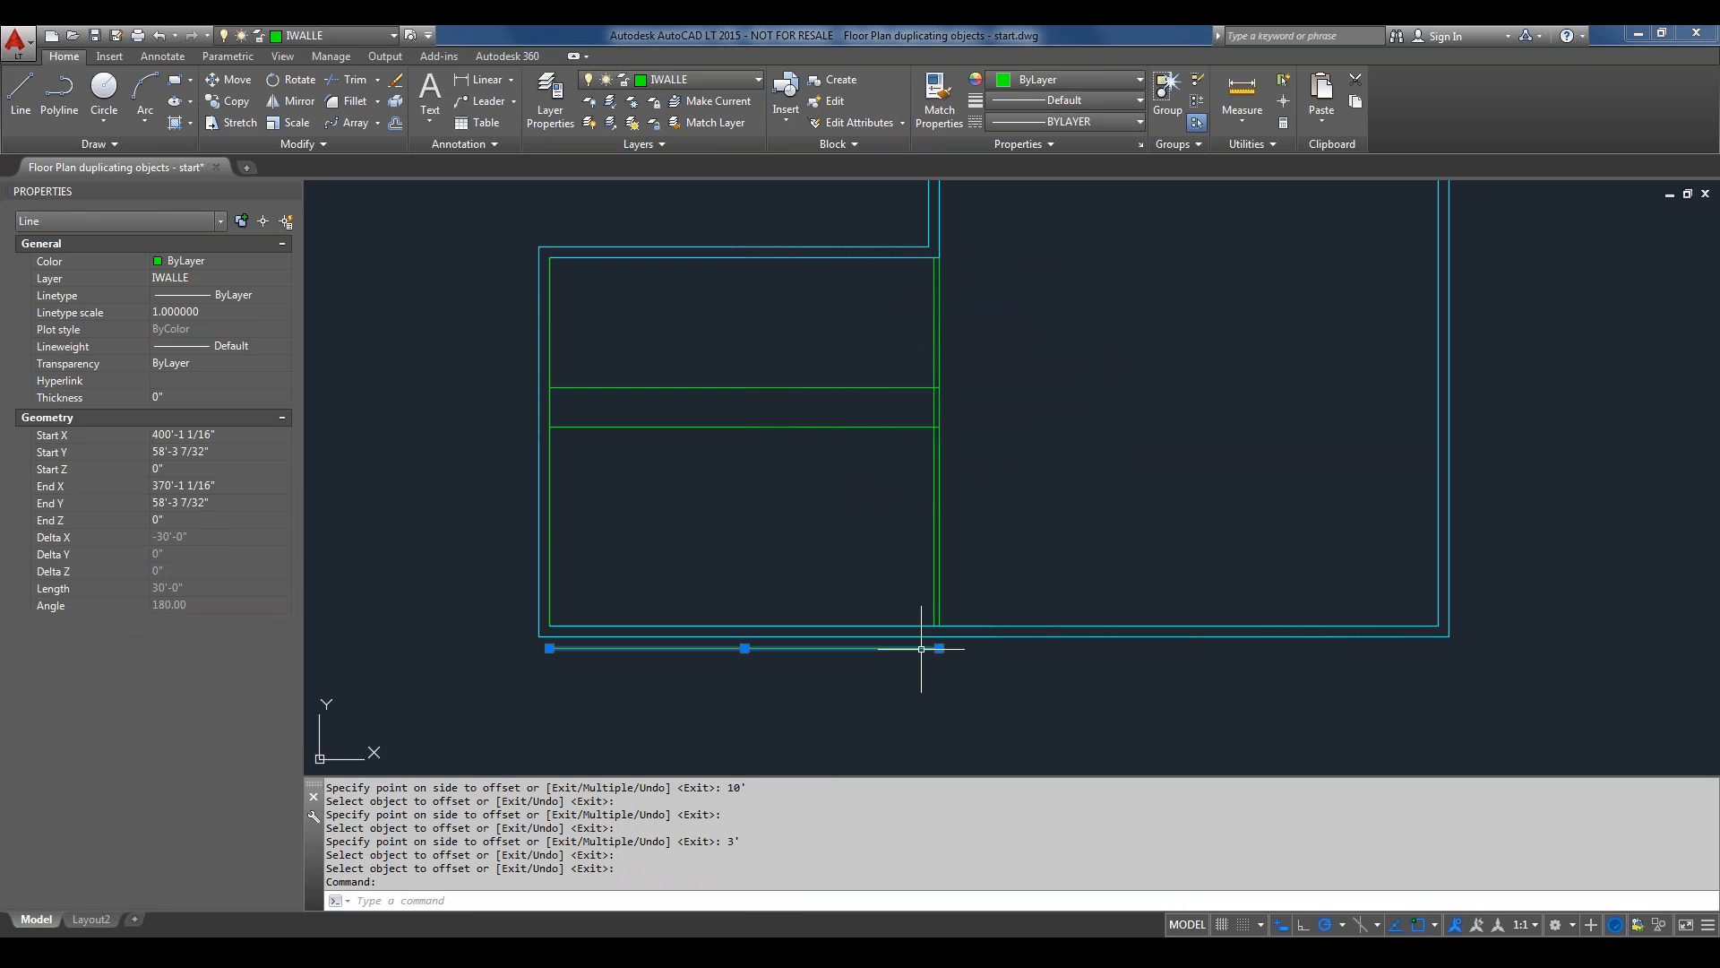
type("E")
key("Return")
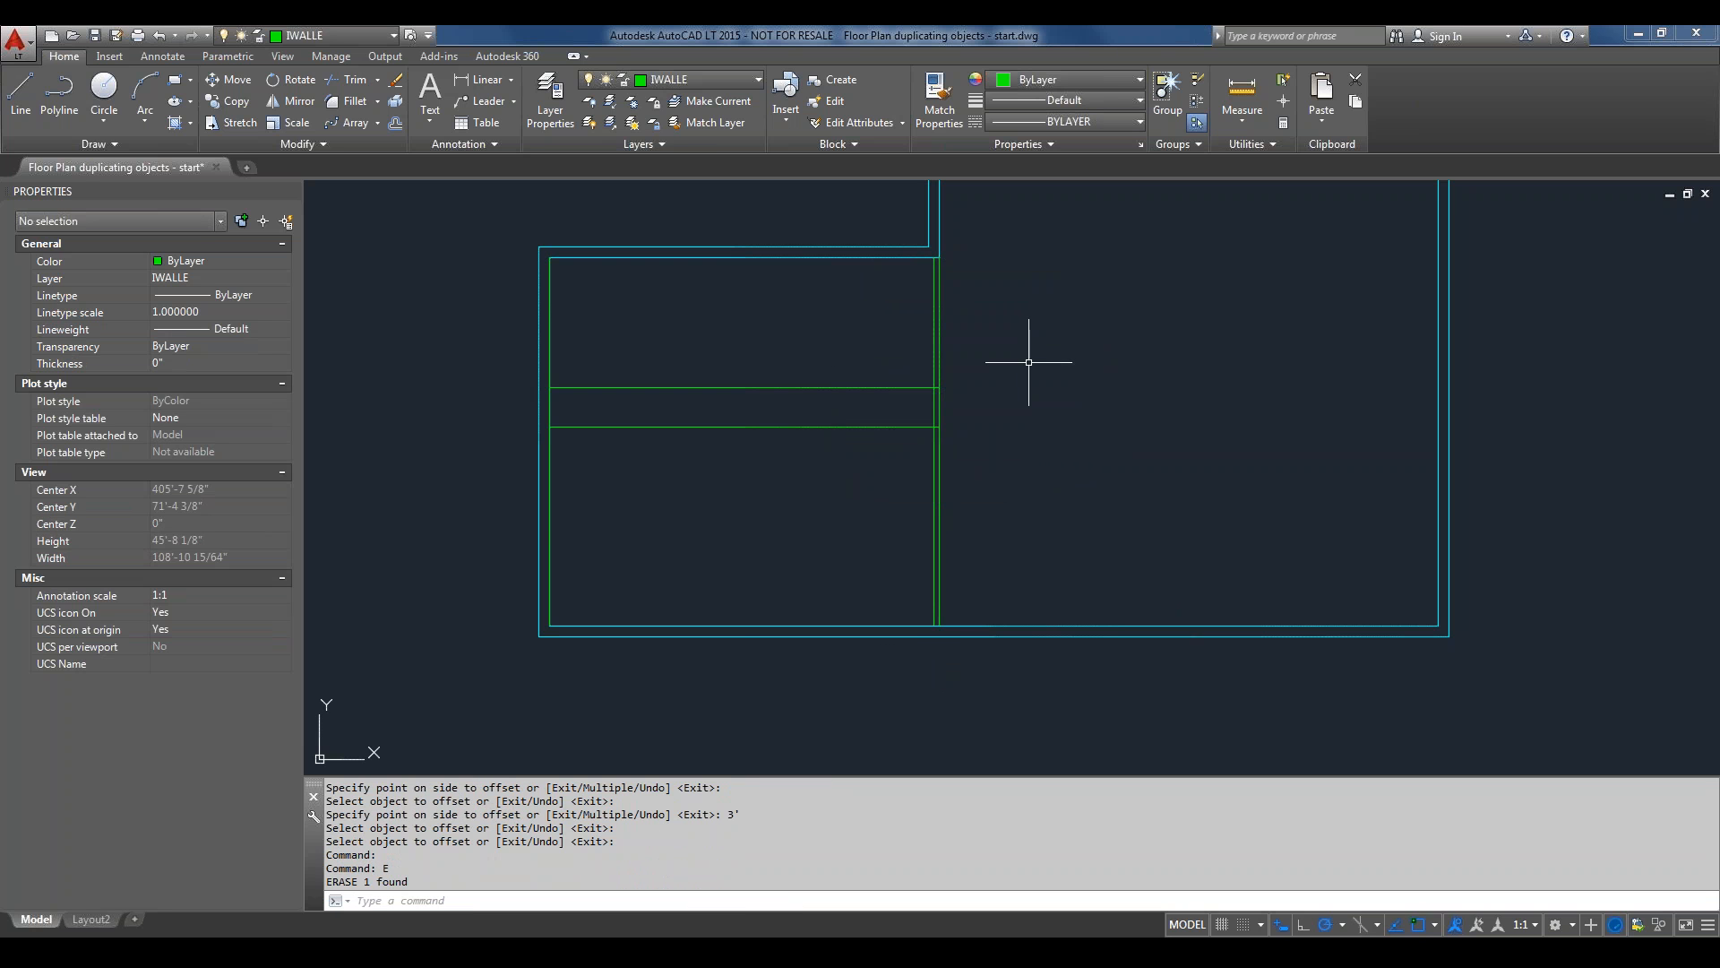
left_click(549, 292)
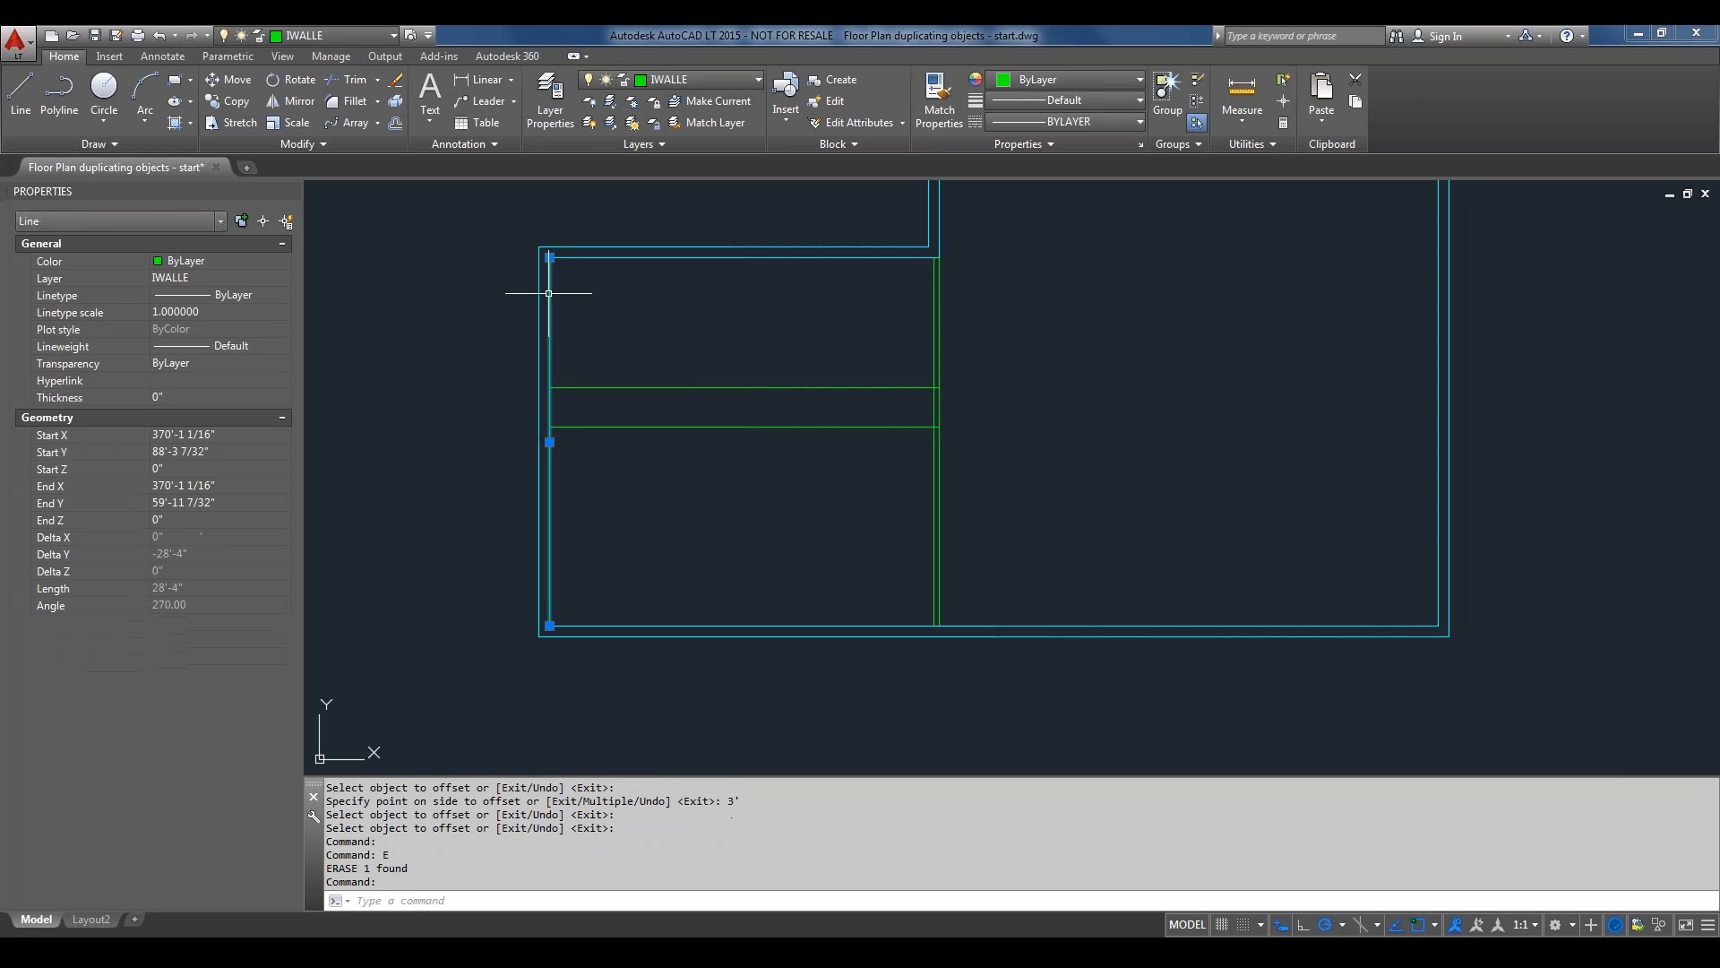
type("E")
key("Return")
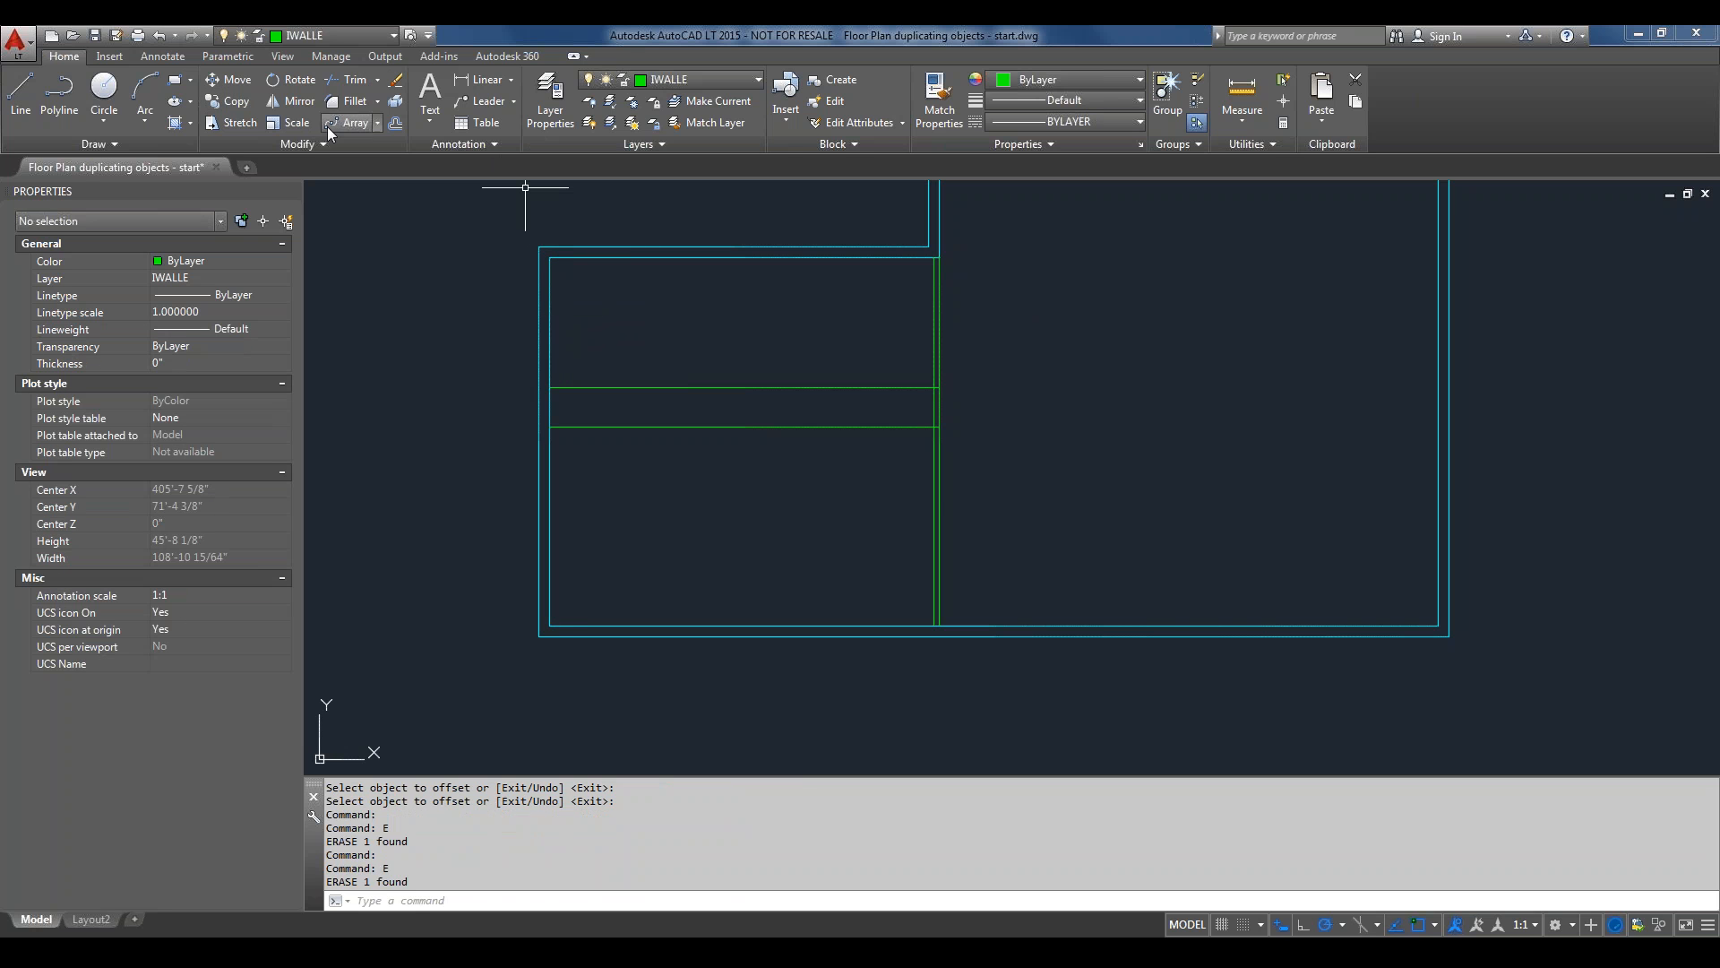
Trim both partition lines between the two horizontal green lines, using all four green lines as cutting edges, to open a doorway.
left_click(351, 80)
left_click(954, 340)
left_click(860, 484)
key("Return")
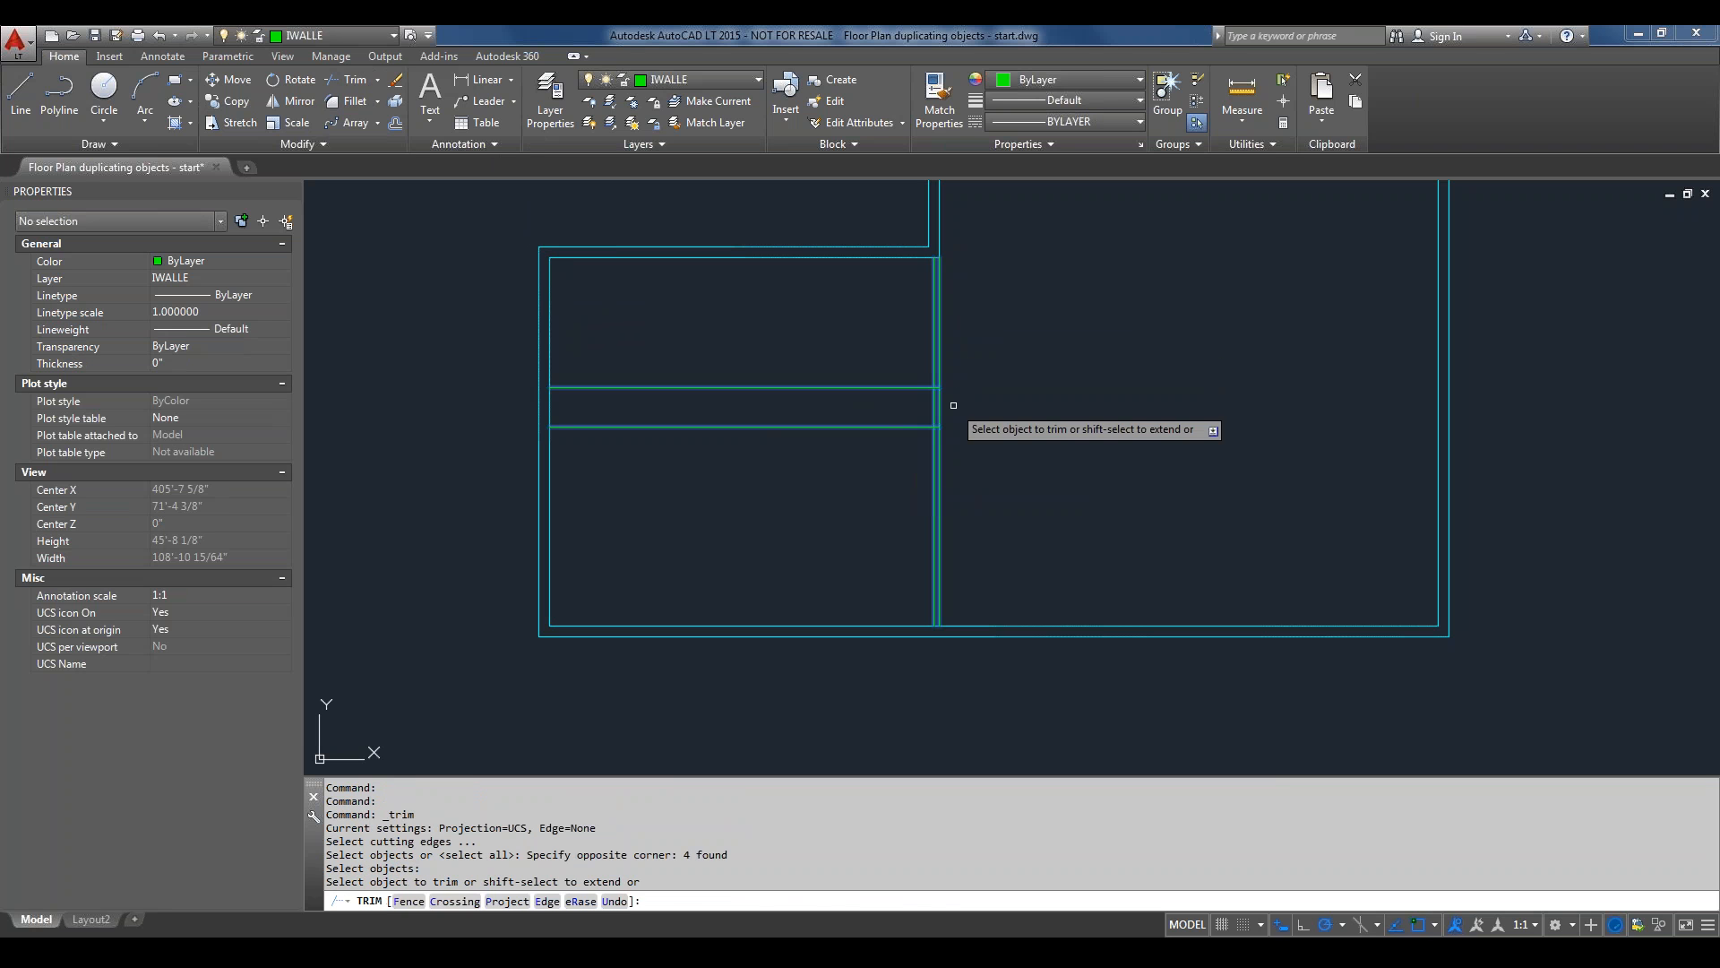
left_click(954, 405)
left_click(911, 395)
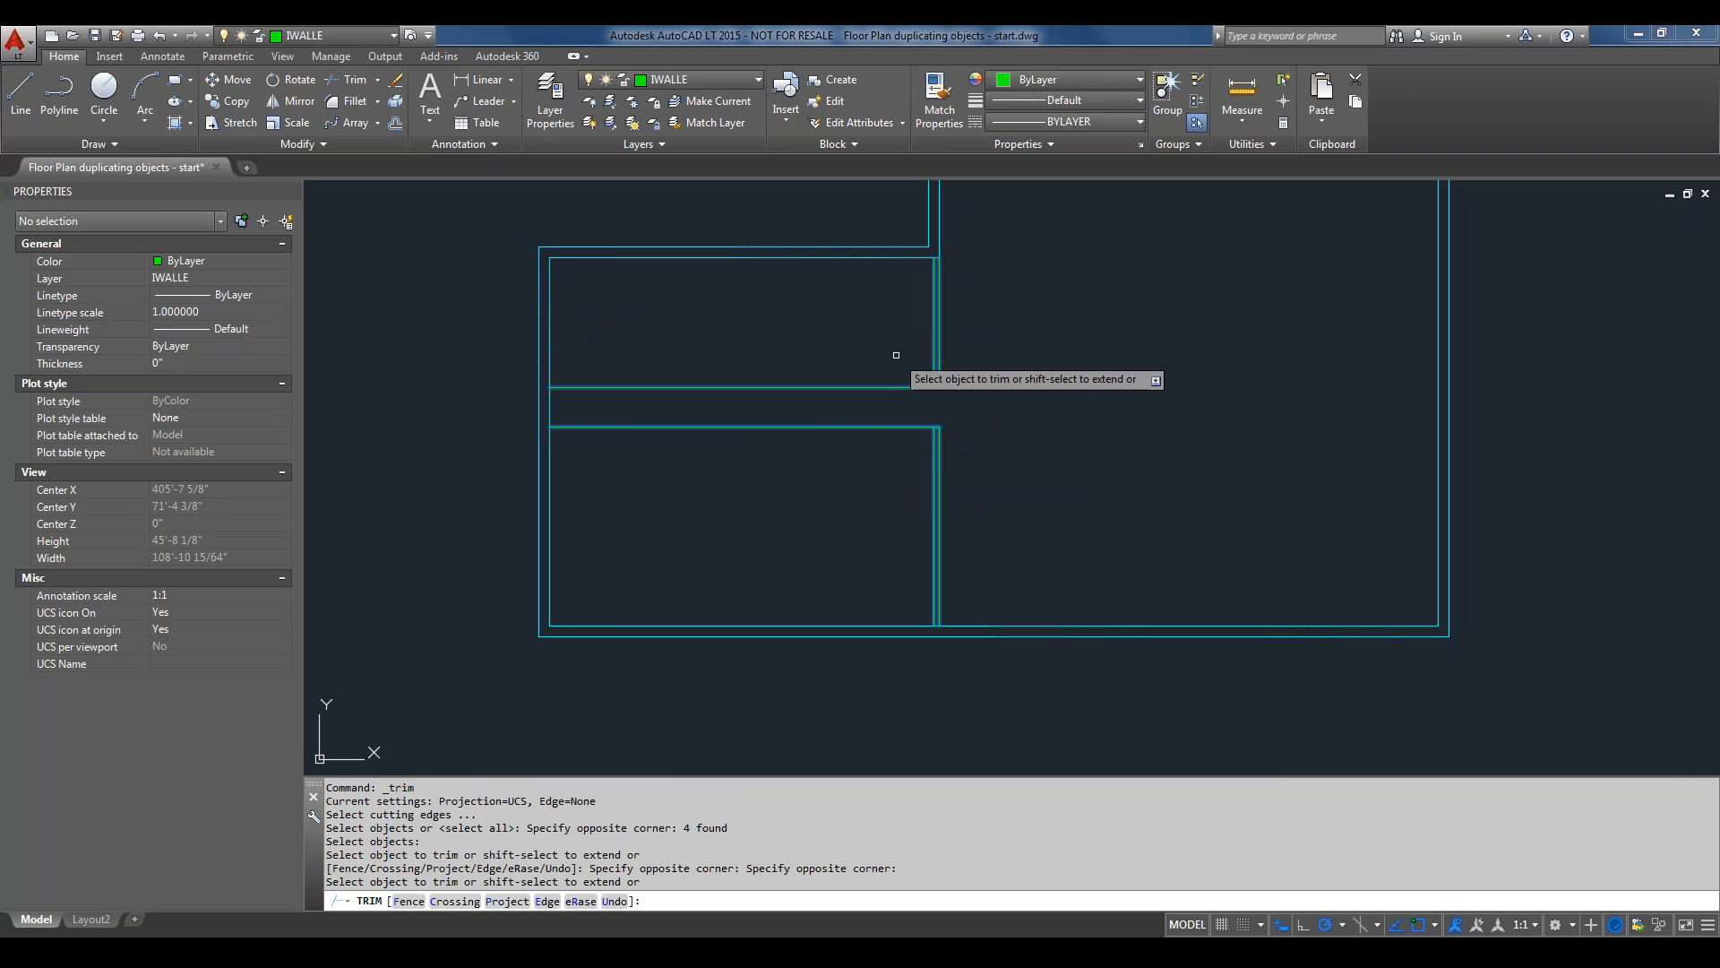
Trim off the two horizontal green lines west of the partition, keeping only the short door jambs, and end the Trim command.
left_click(896, 356)
left_click(851, 450)
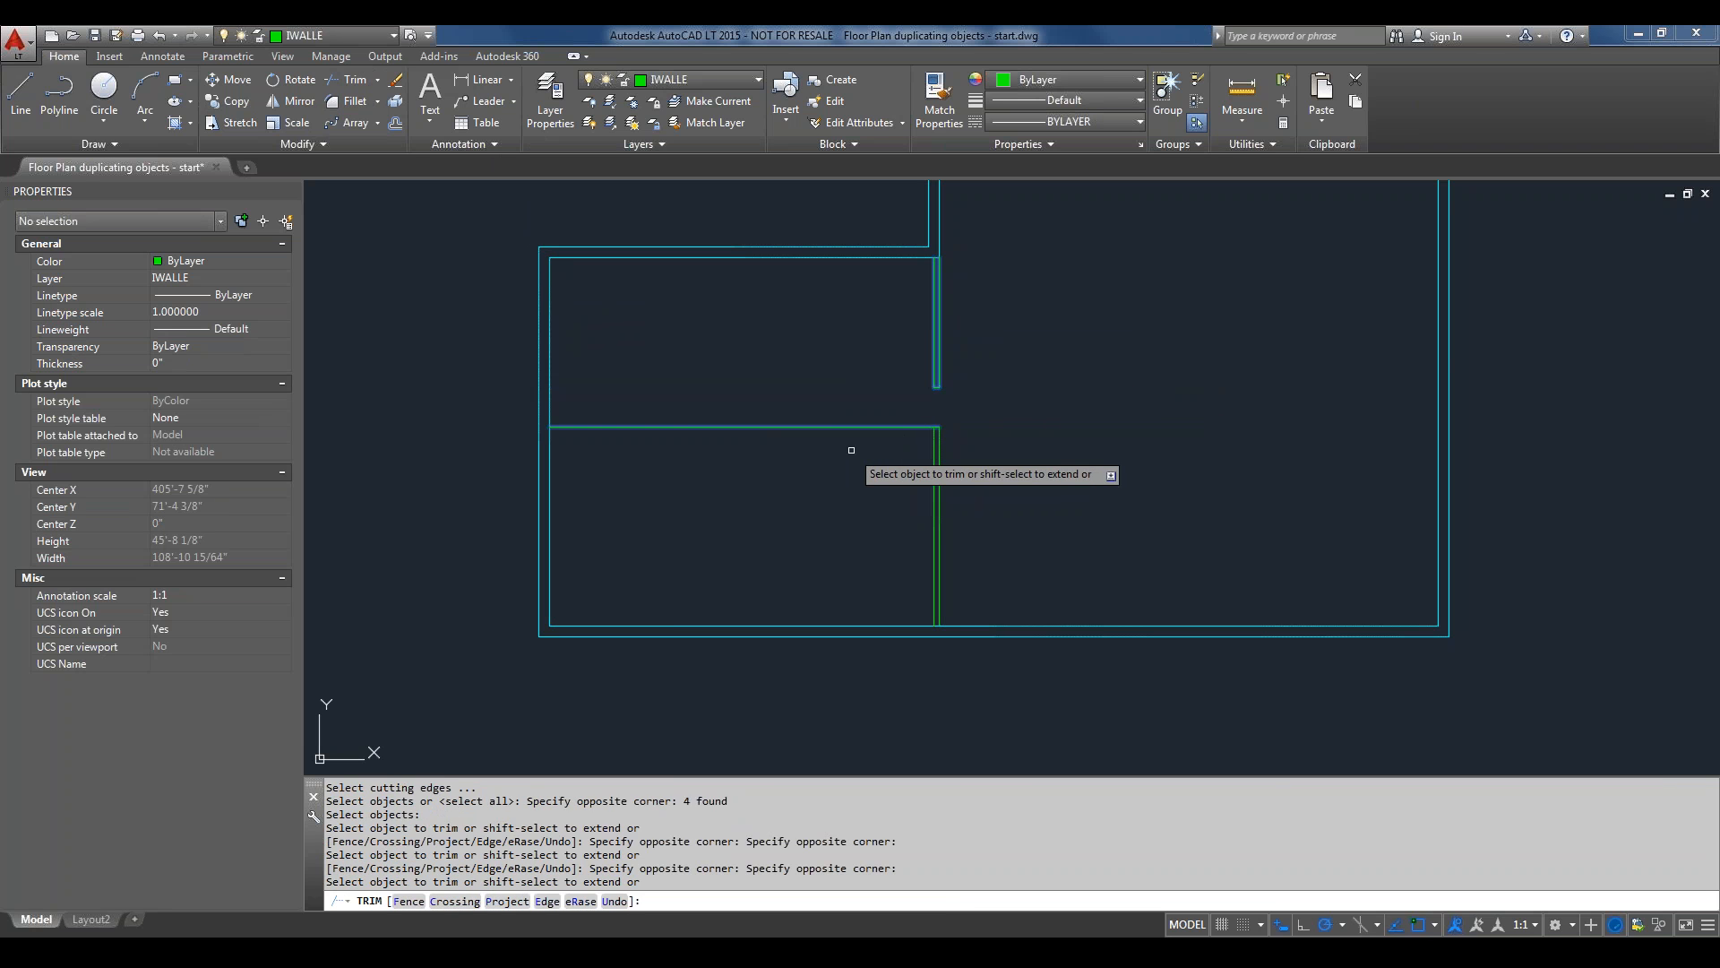
left_click(846, 423)
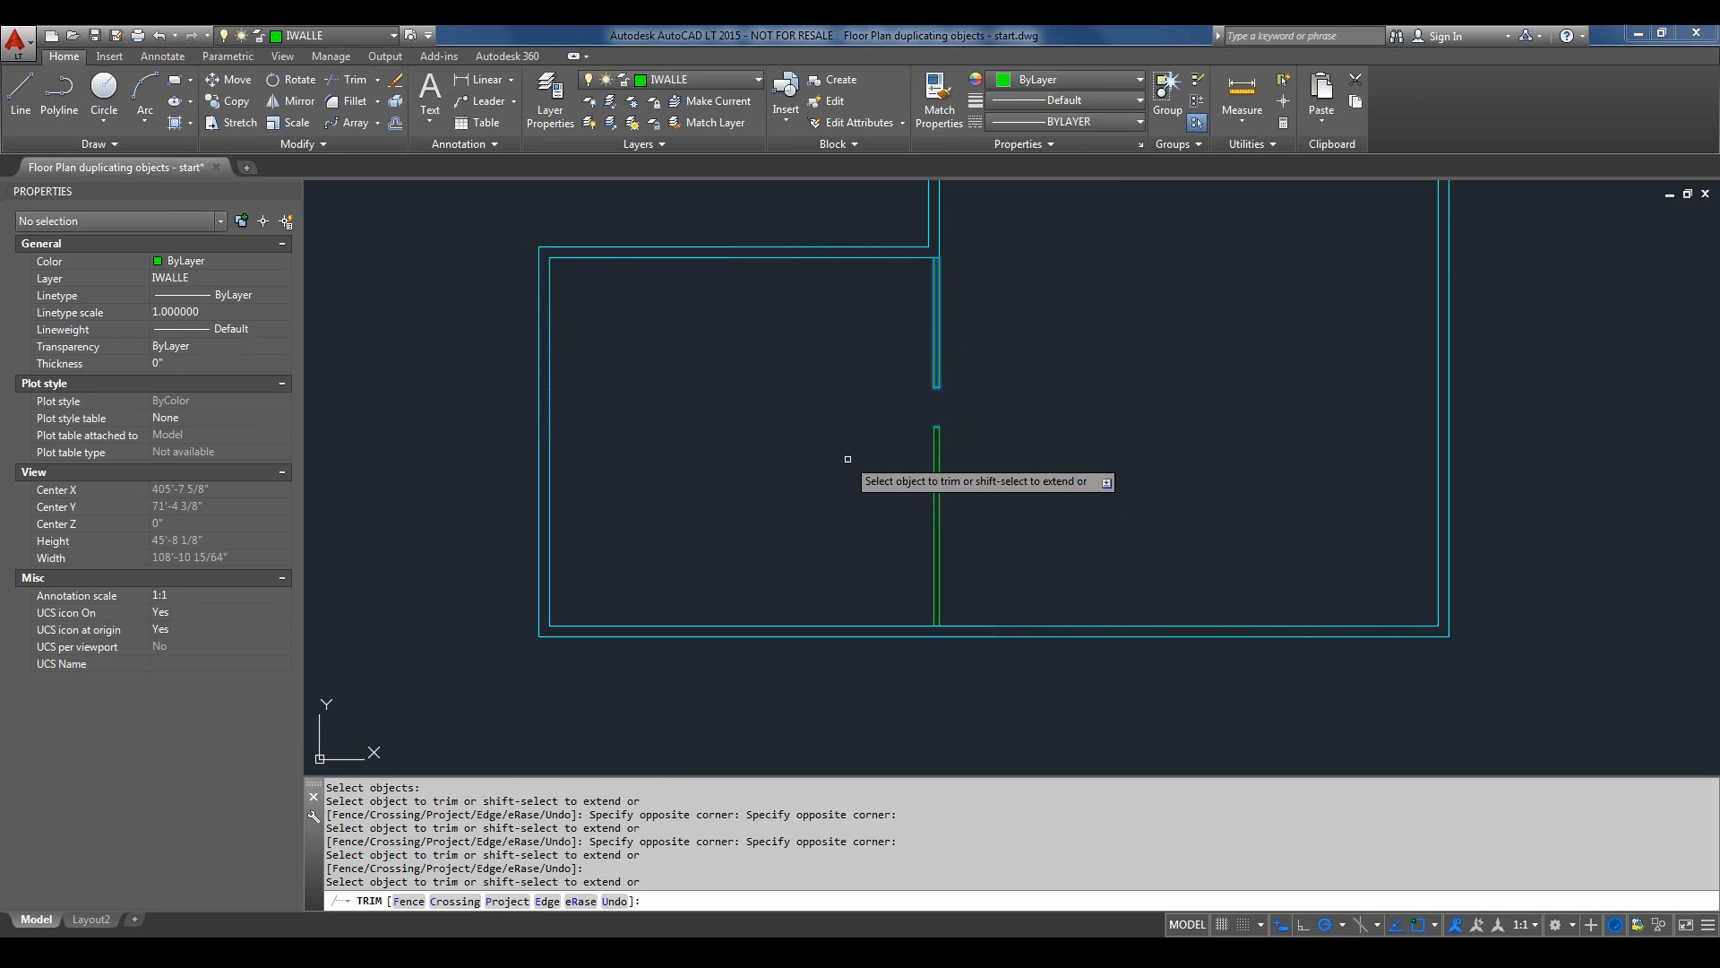
key("Return")
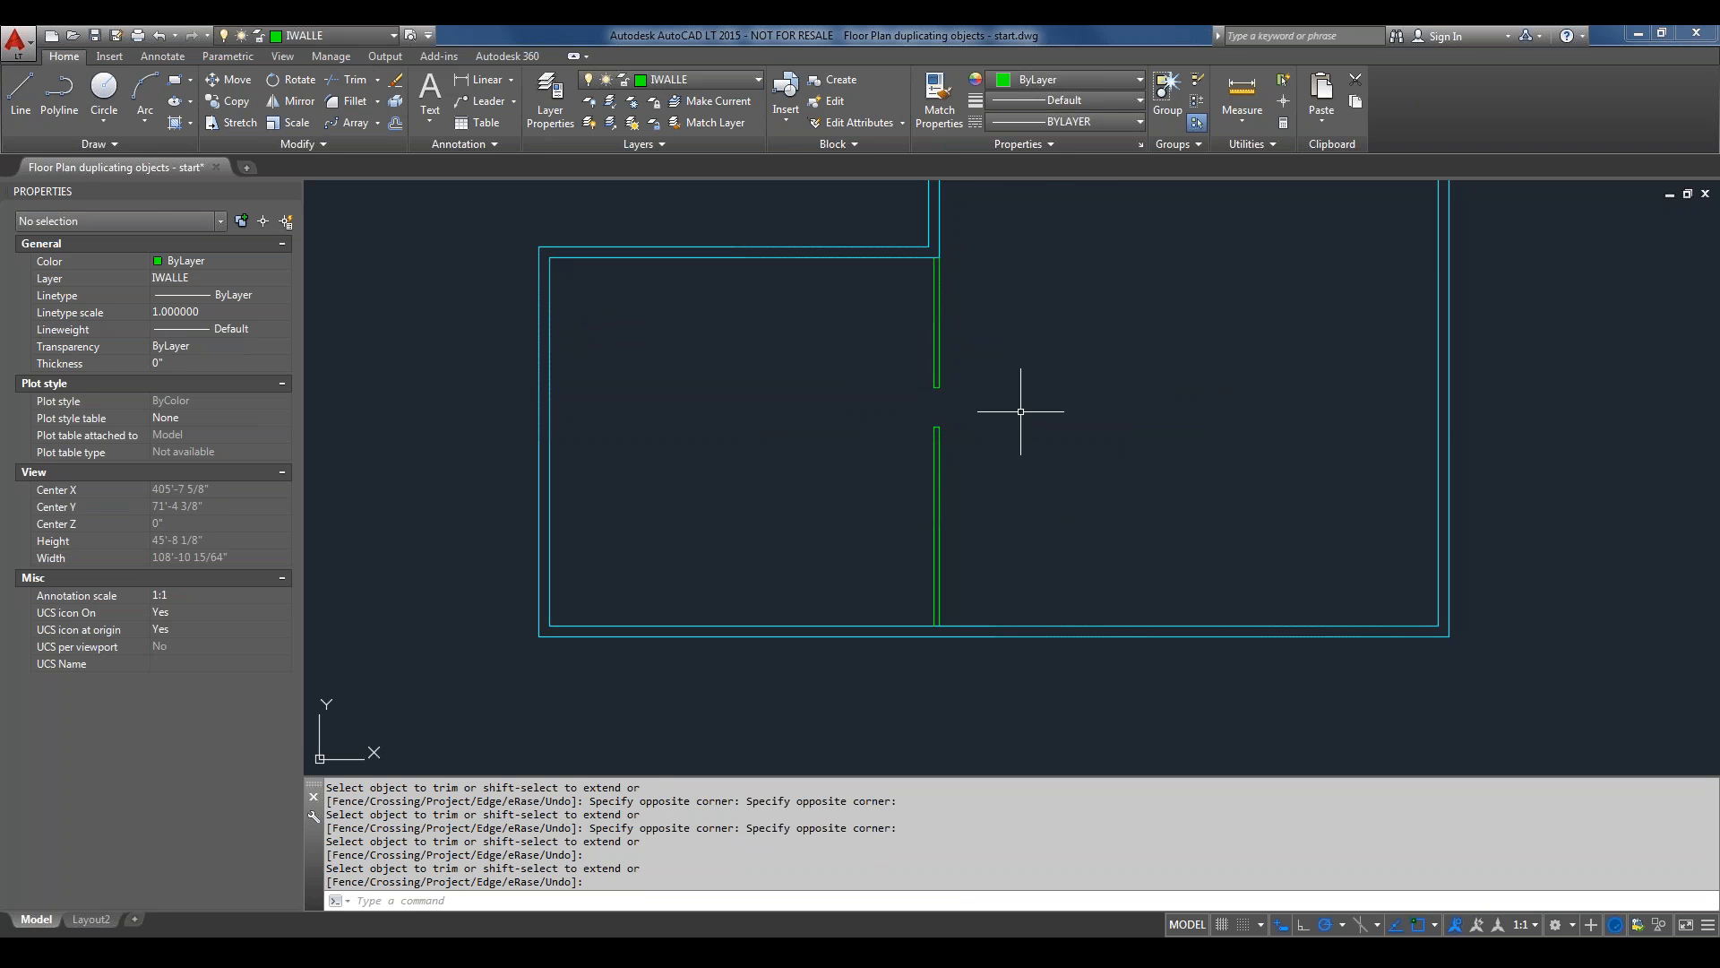
Copy the PRINTER ISLAND text from the office floor plan into the north end of the L-shaped wall outline.
scroll(1036, 409, "down", 2)
middle_click_drag(1045, 395, 987, 515)
scroll(984, 551, "down", 2)
middle_click_drag(1075, 358, 1036, 445)
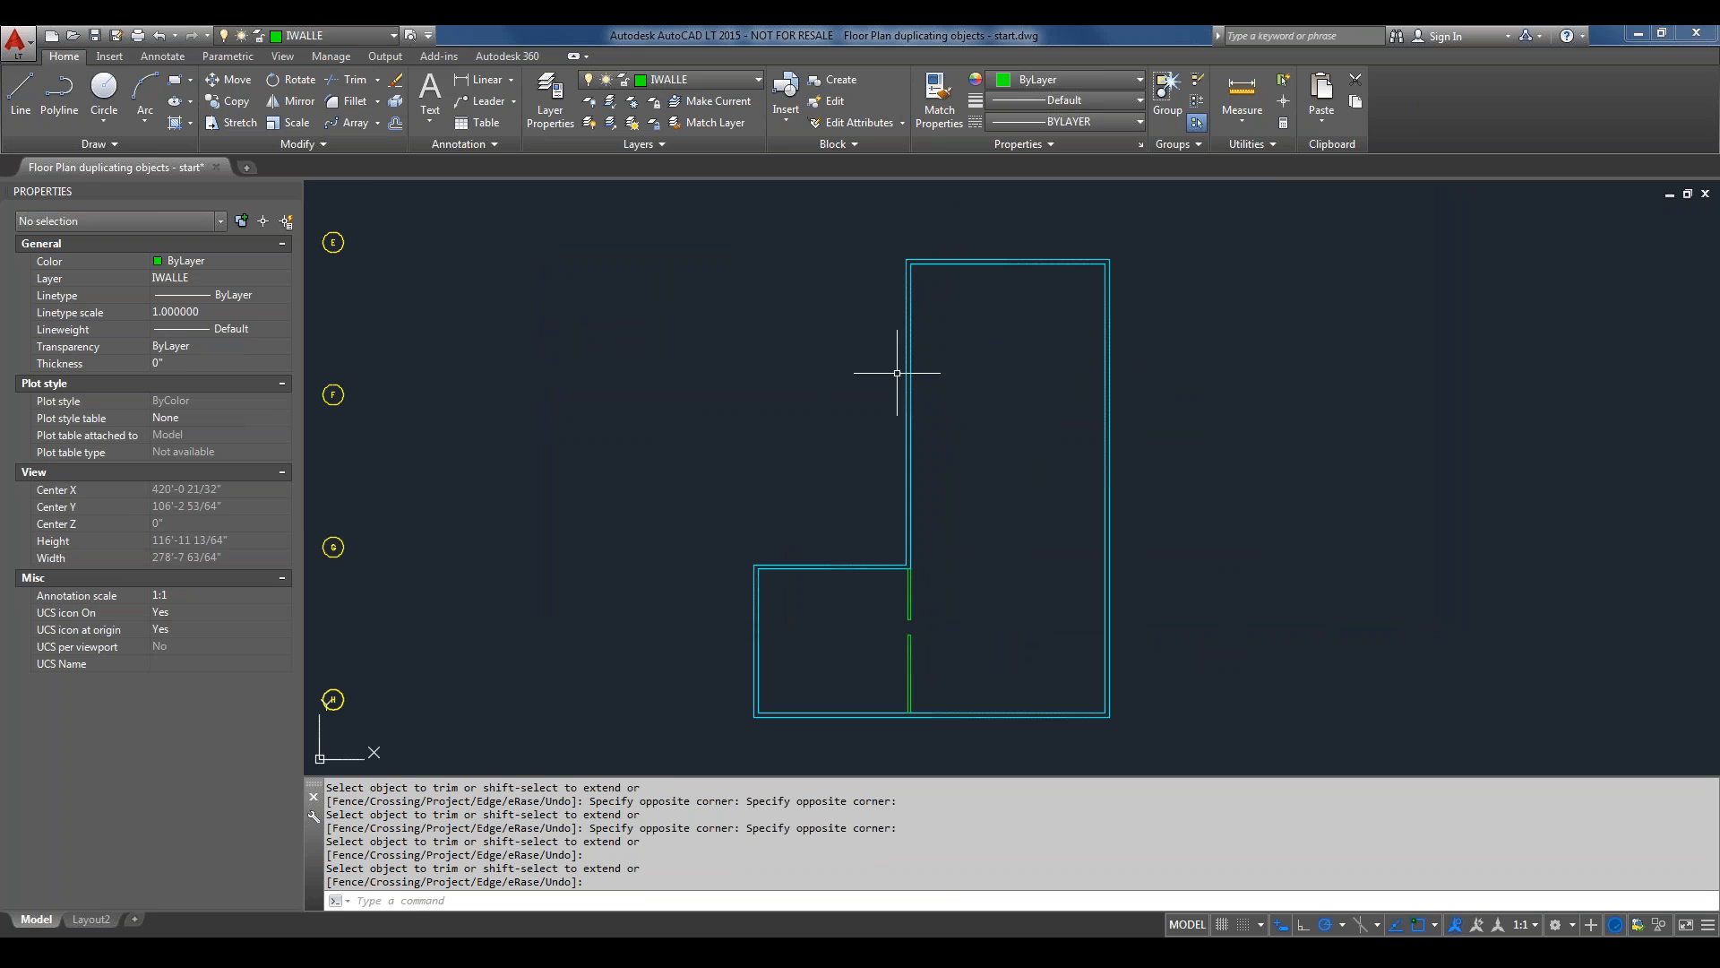
scroll(771, 373, "down", 3)
middle_click_drag(772, 373, 805, 381)
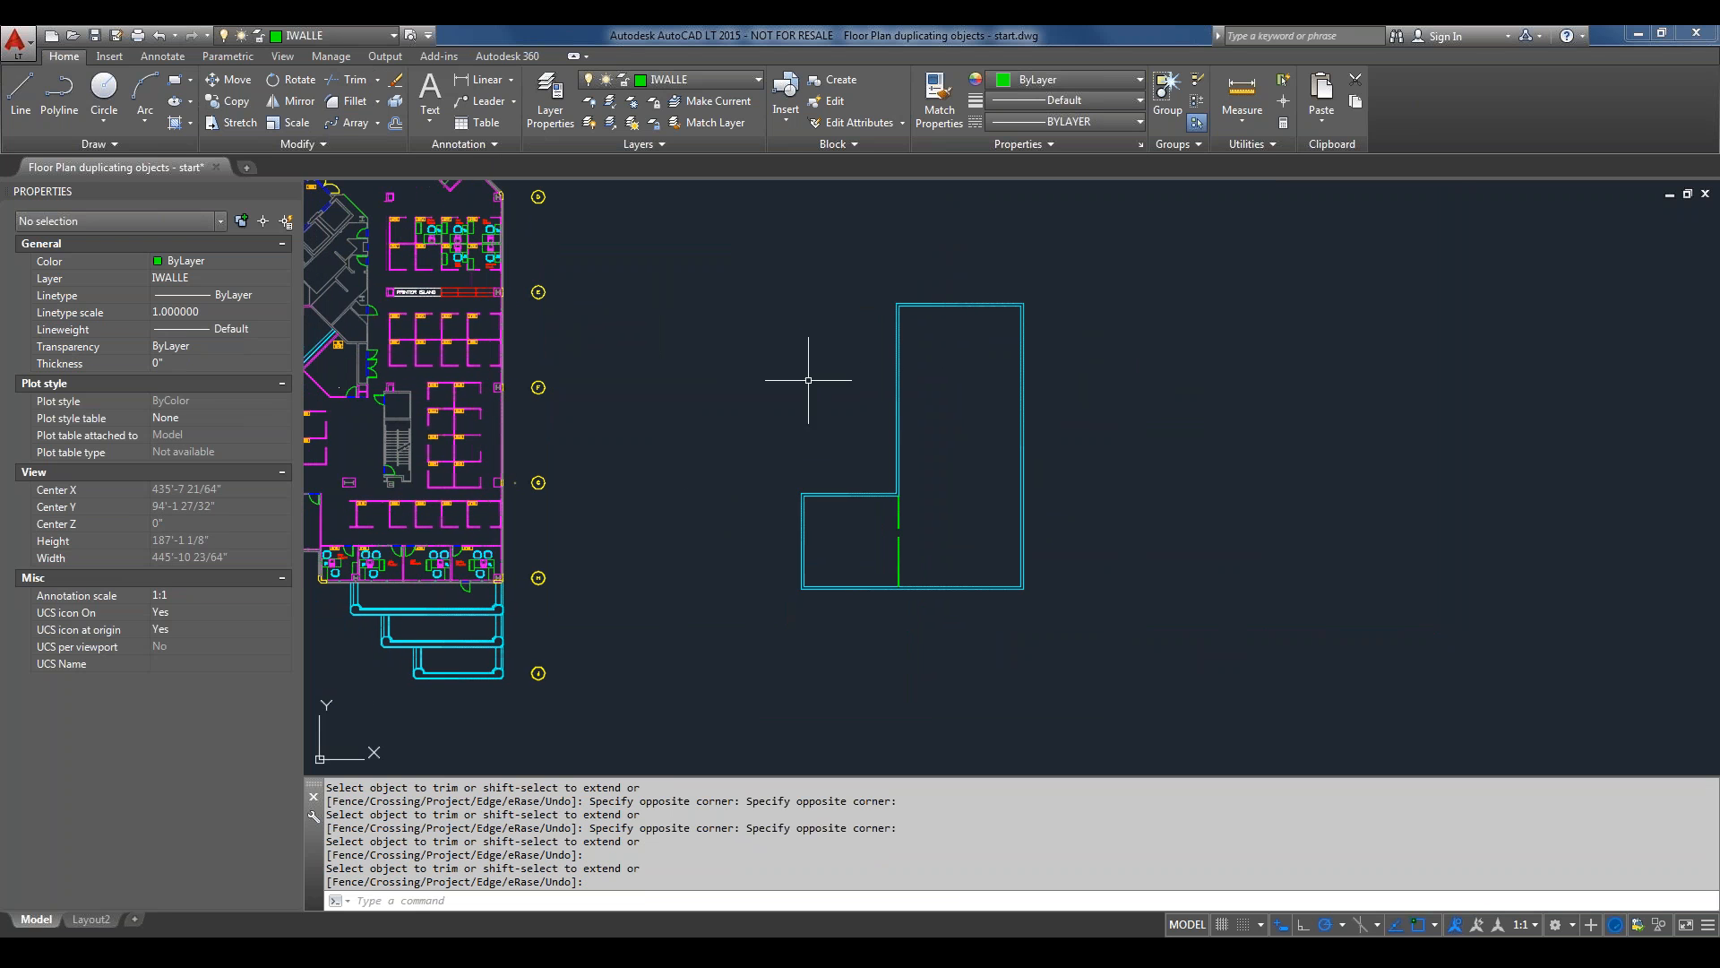
scroll(657, 292, "up", 2)
middle_click_drag(656, 292, 776, 269)
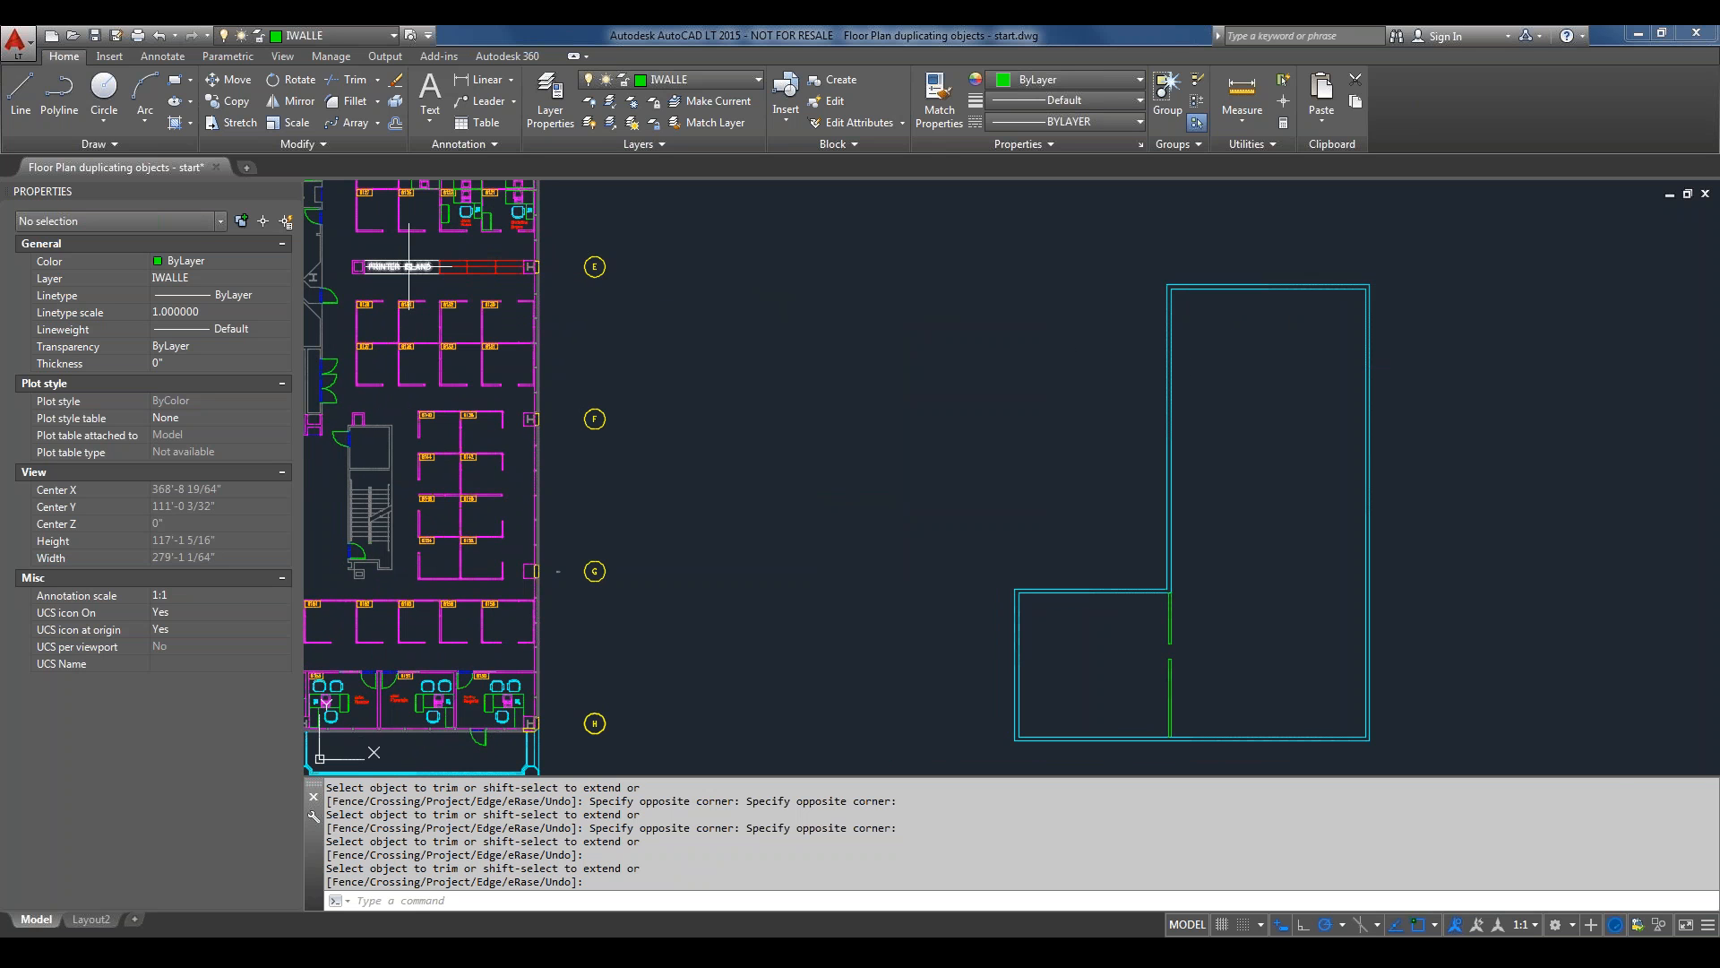
scroll(408, 266, "up", 2)
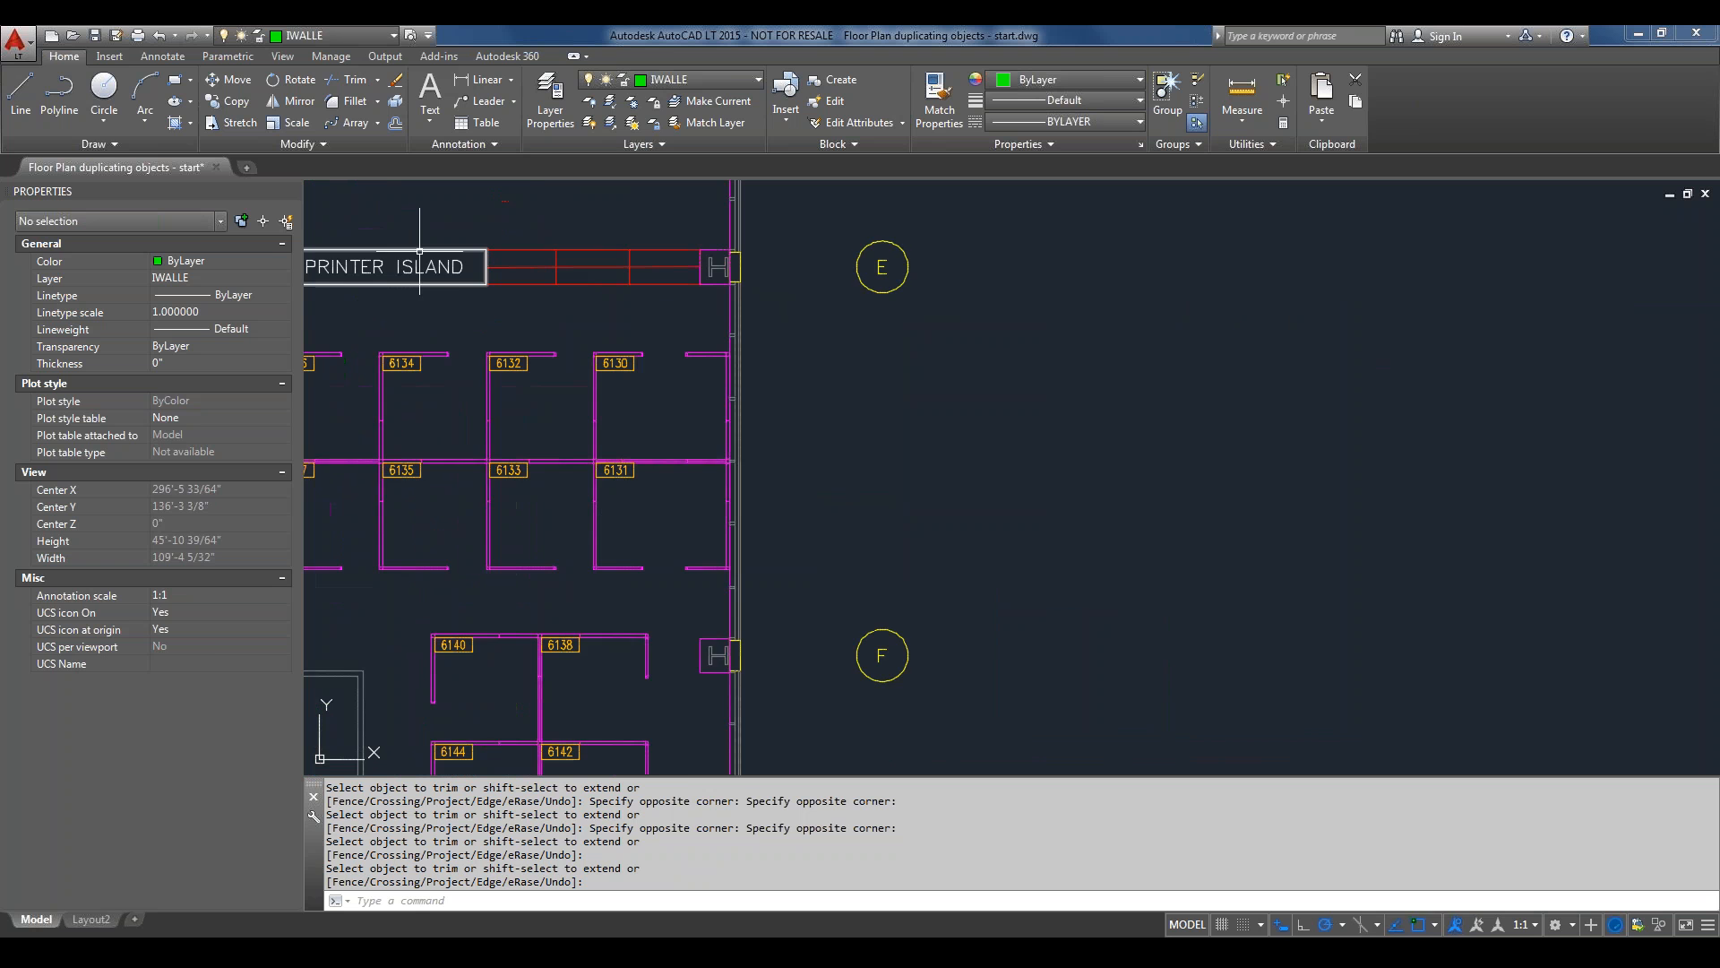
scroll(417, 254, "down", 2)
key("Return")
left_click(419, 261)
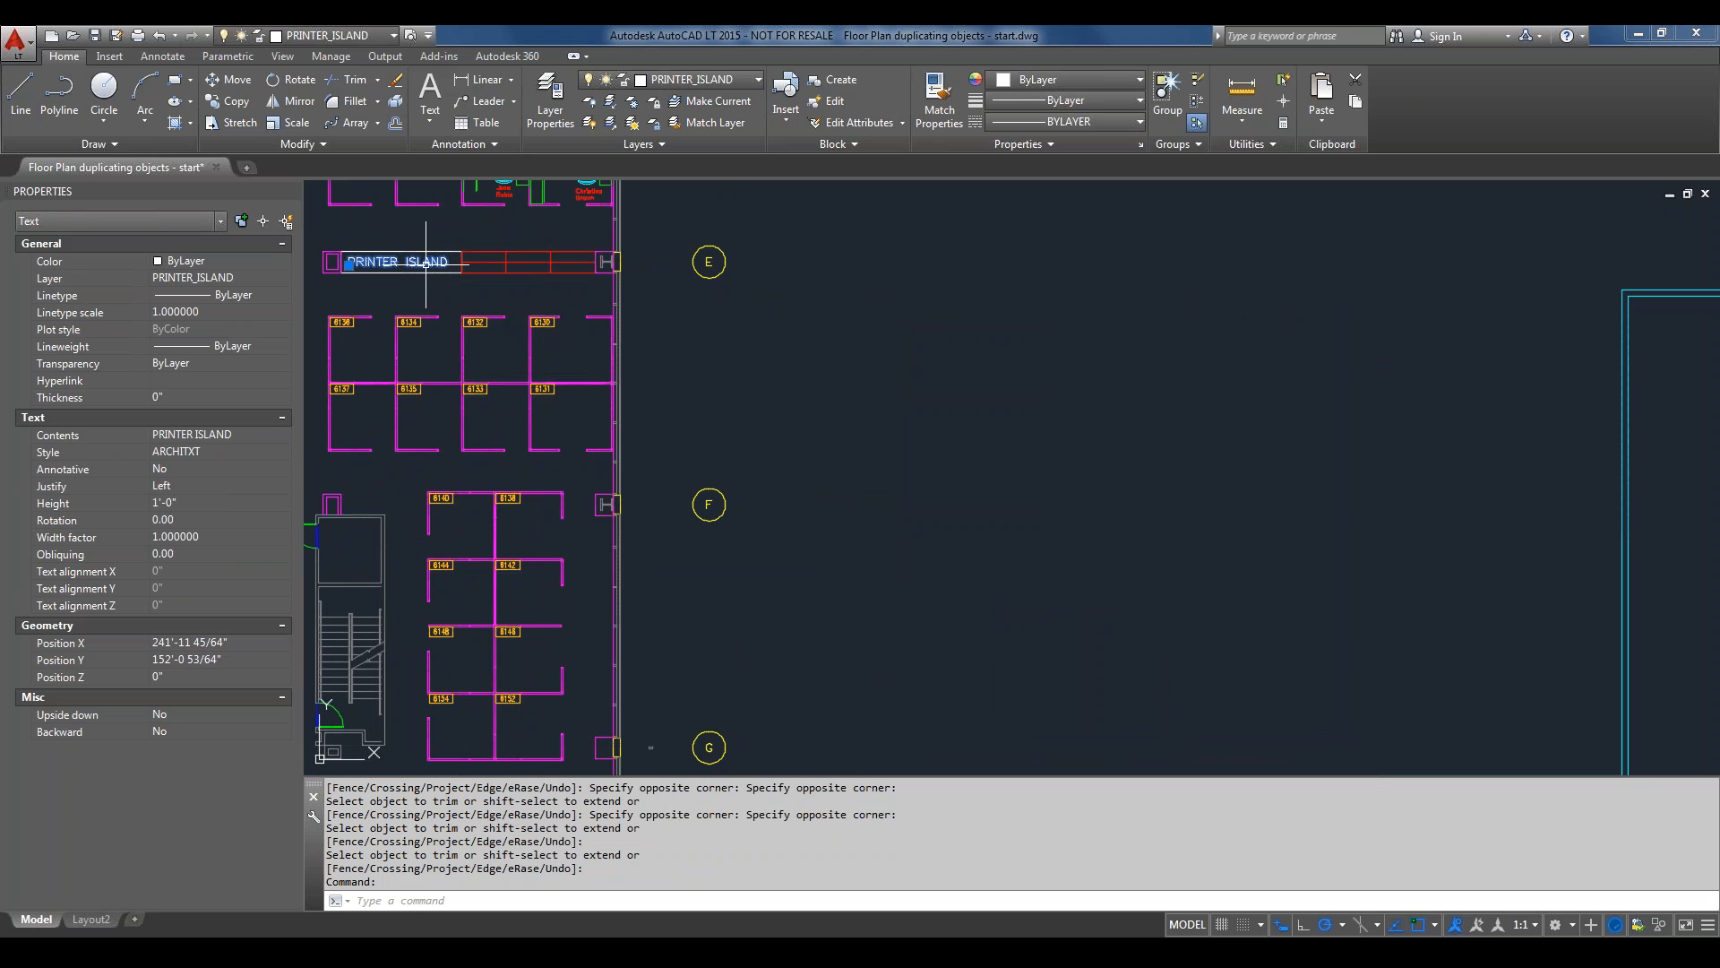
scroll(429, 263, "down", 2)
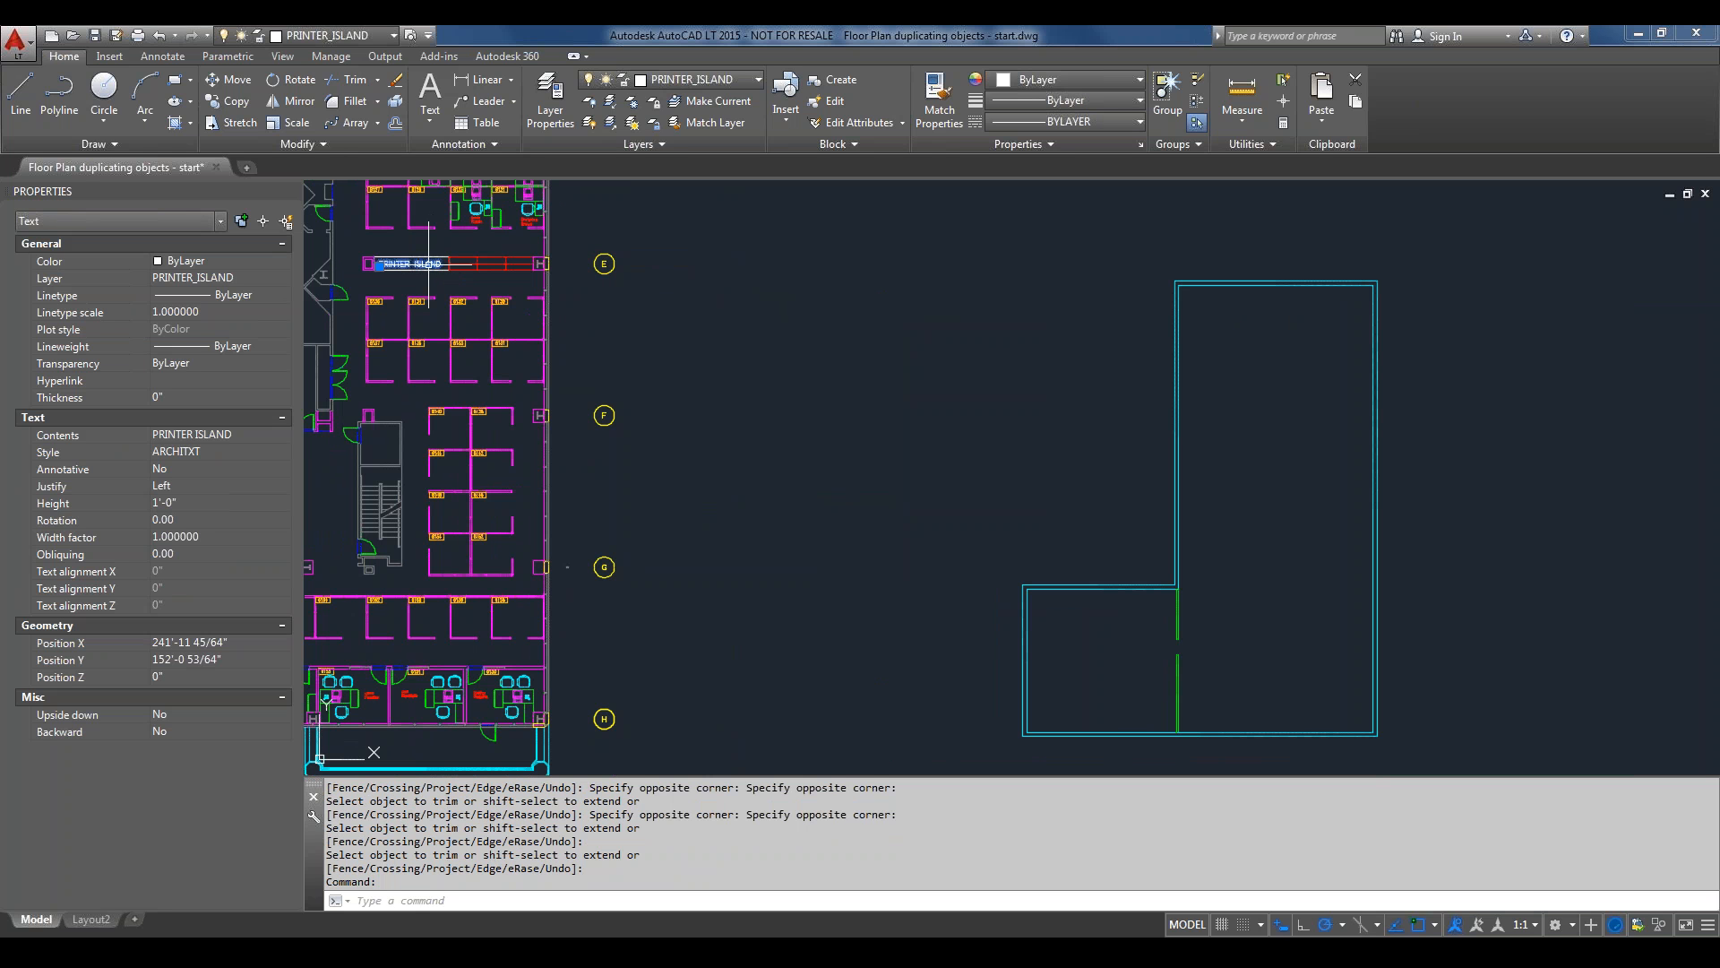
key("Escape")
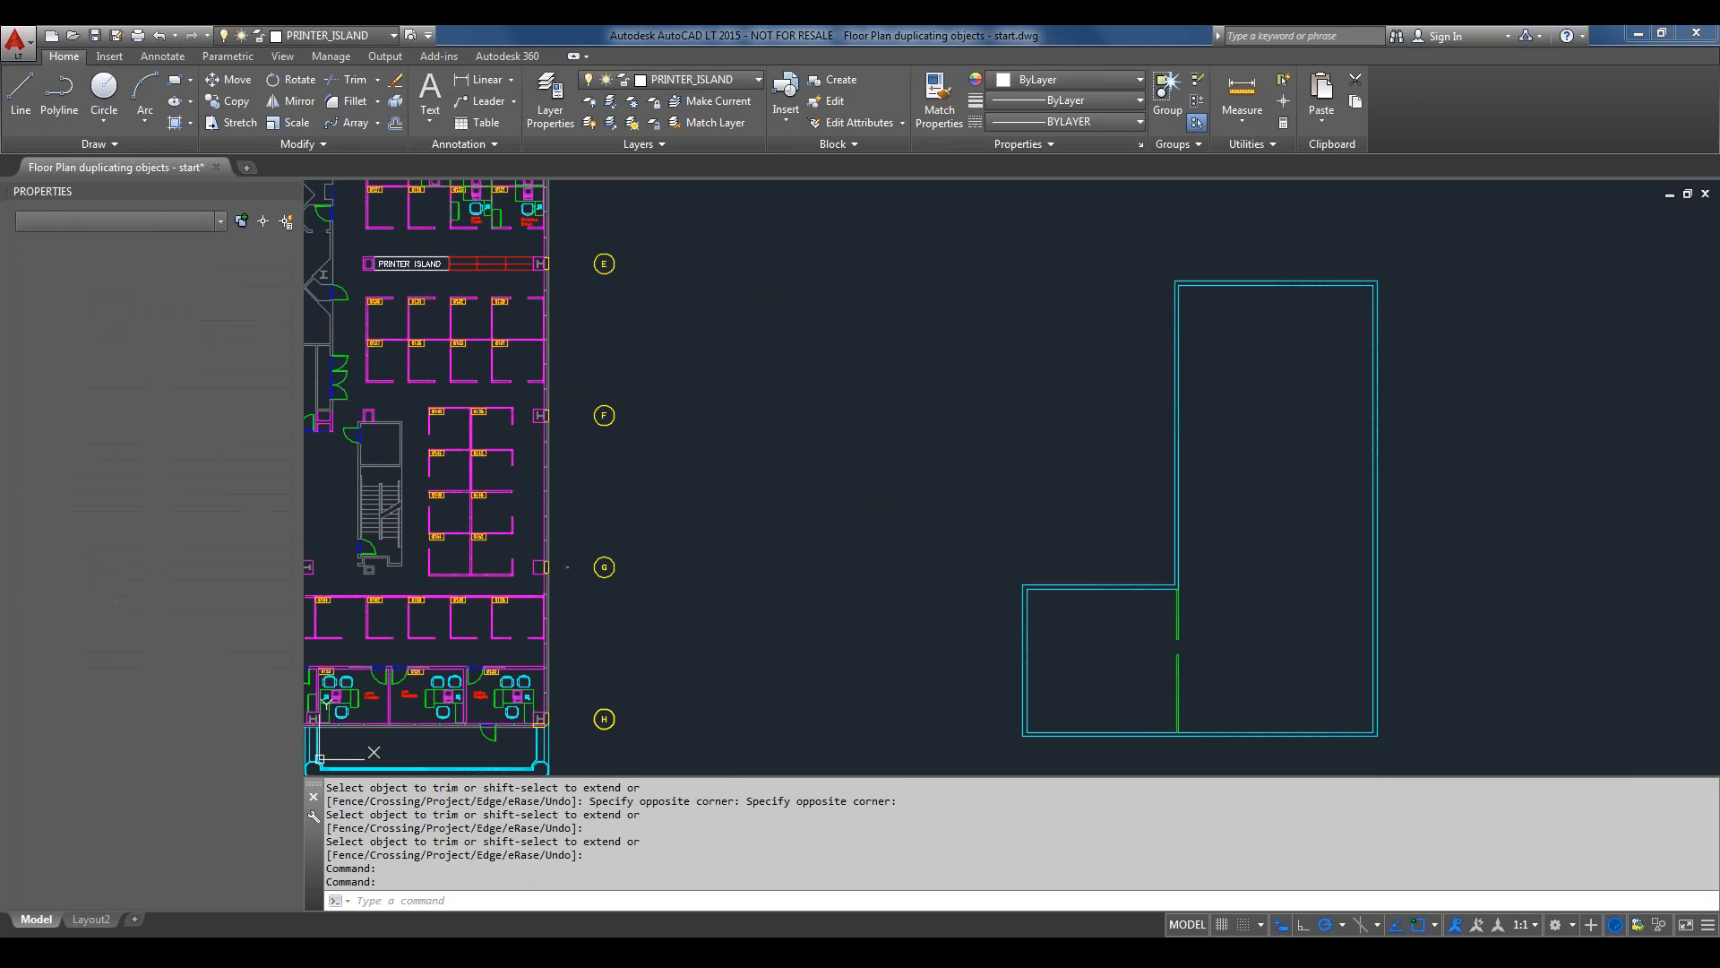
left_click_drag(428, 269, 1185, 516)
right_click_drag(1295, 325, 1295, 323)
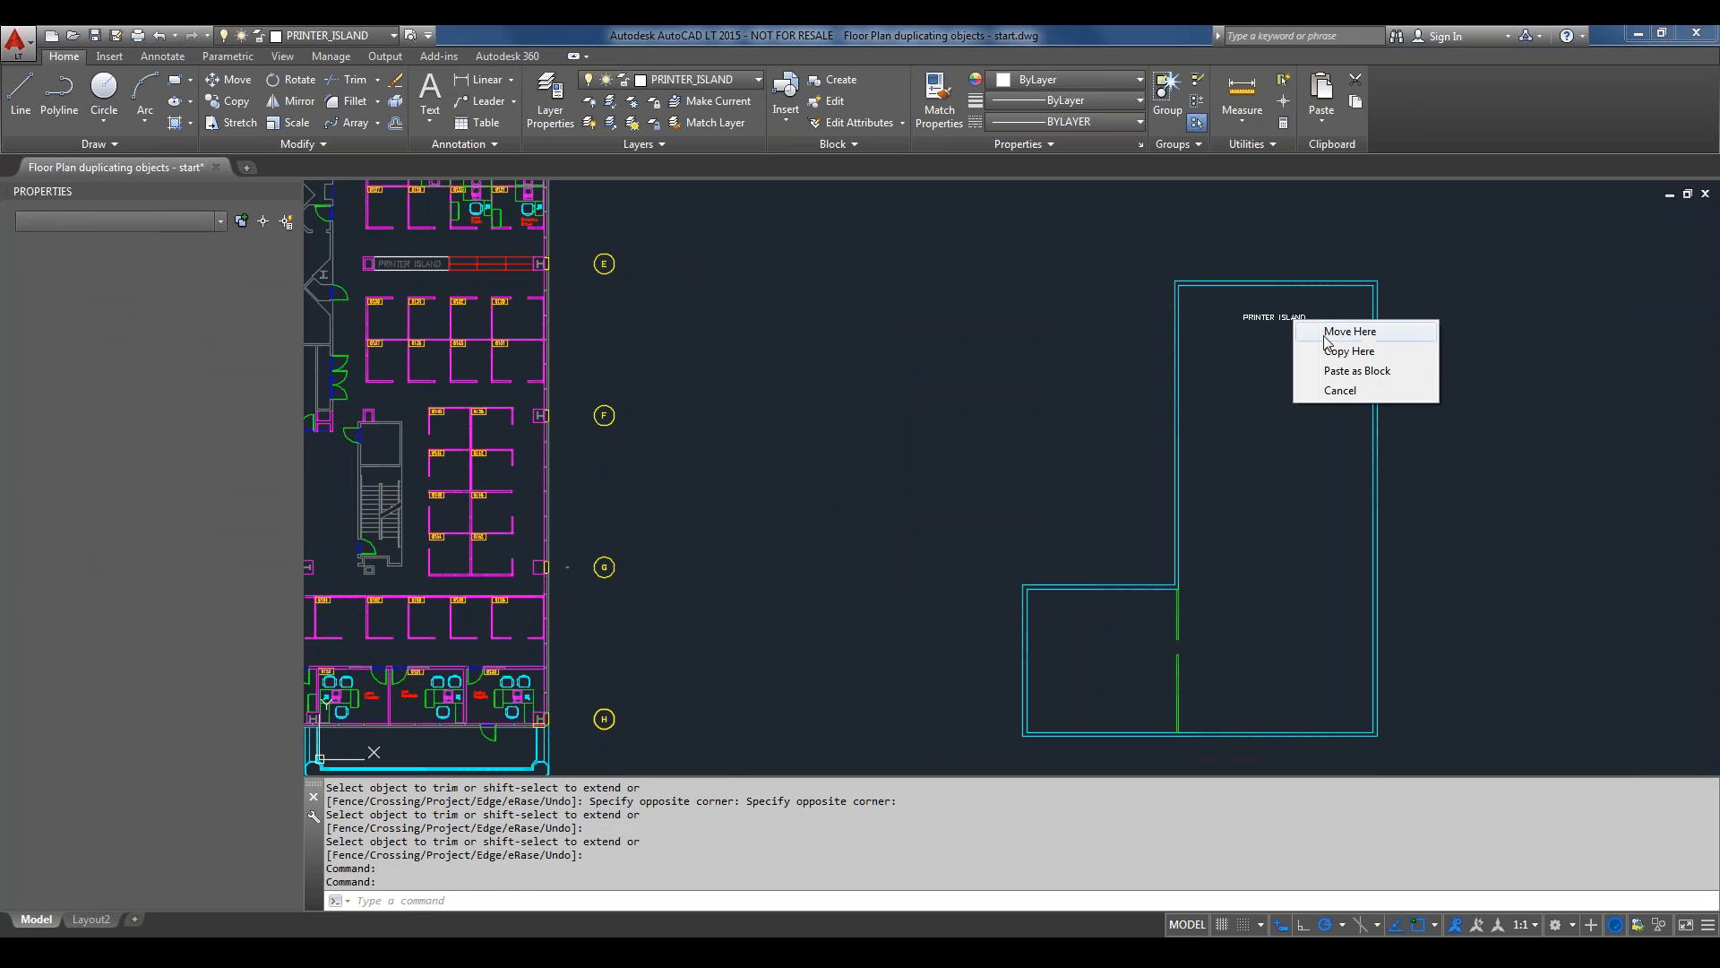
left_click(1374, 360)
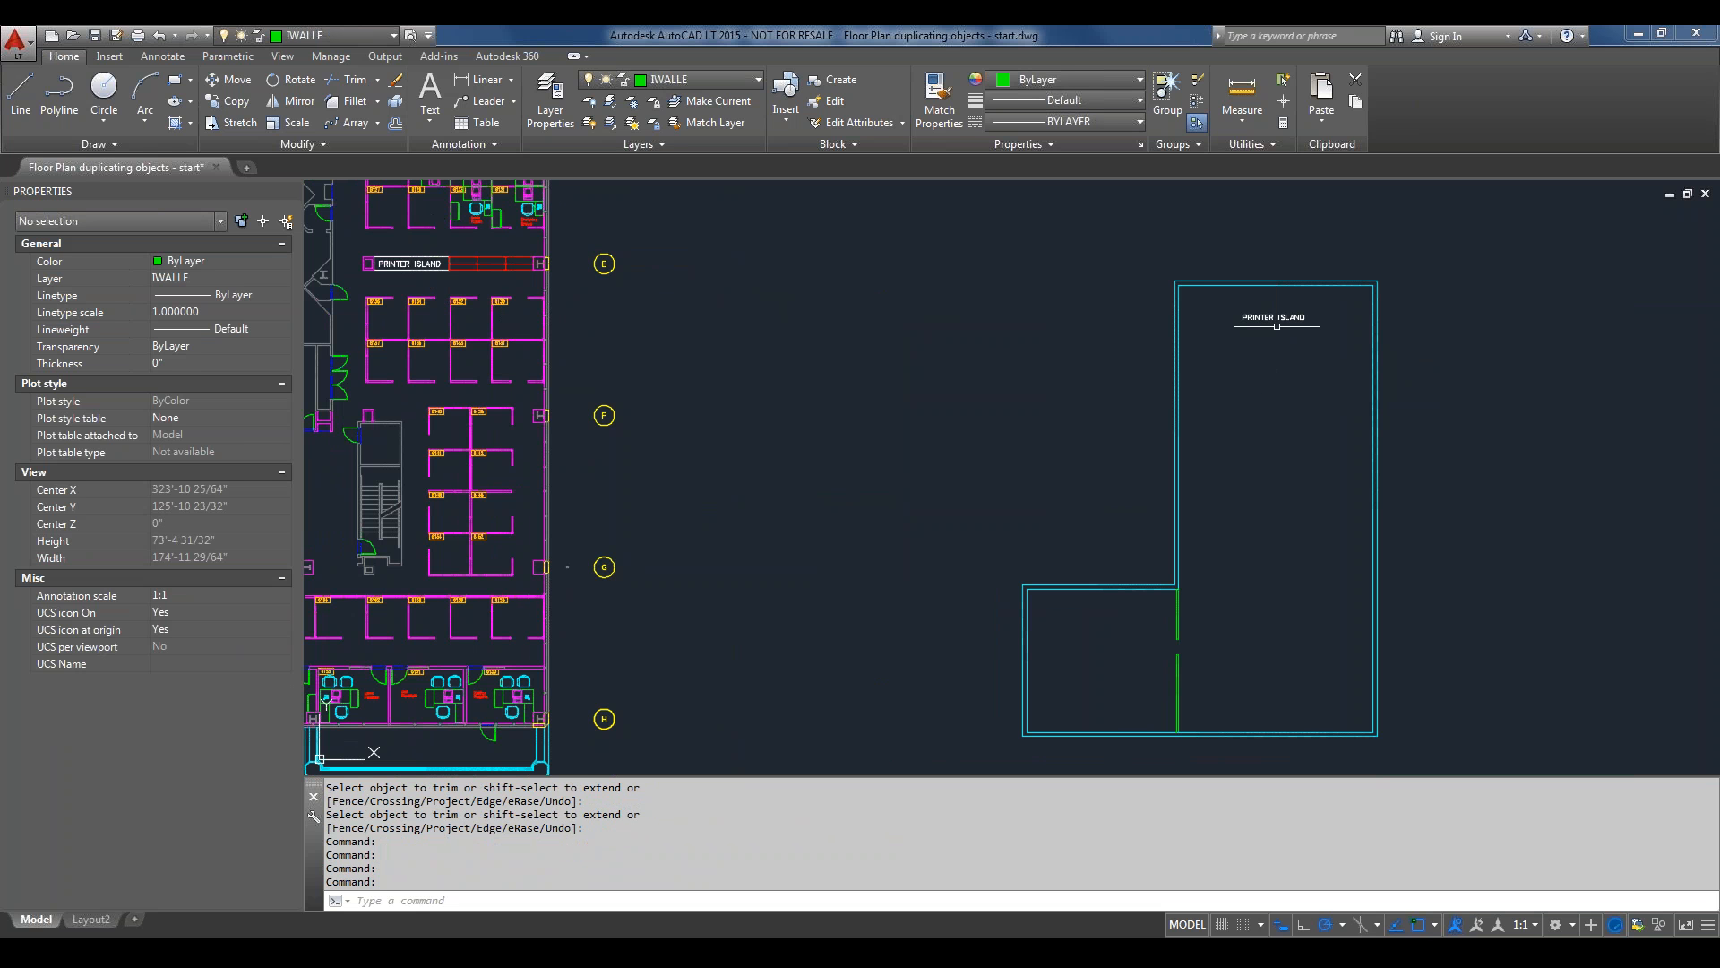
Mirror the entire L-shaped plan with its text about a vertical line 8 feet east of its inner southeast corner, keeping the source objects.
mouse_move(1278, 327)
middle_mouse_down()
mouse_move(977, 270)
mouse_move(935, 297)
middle_mouse_up()
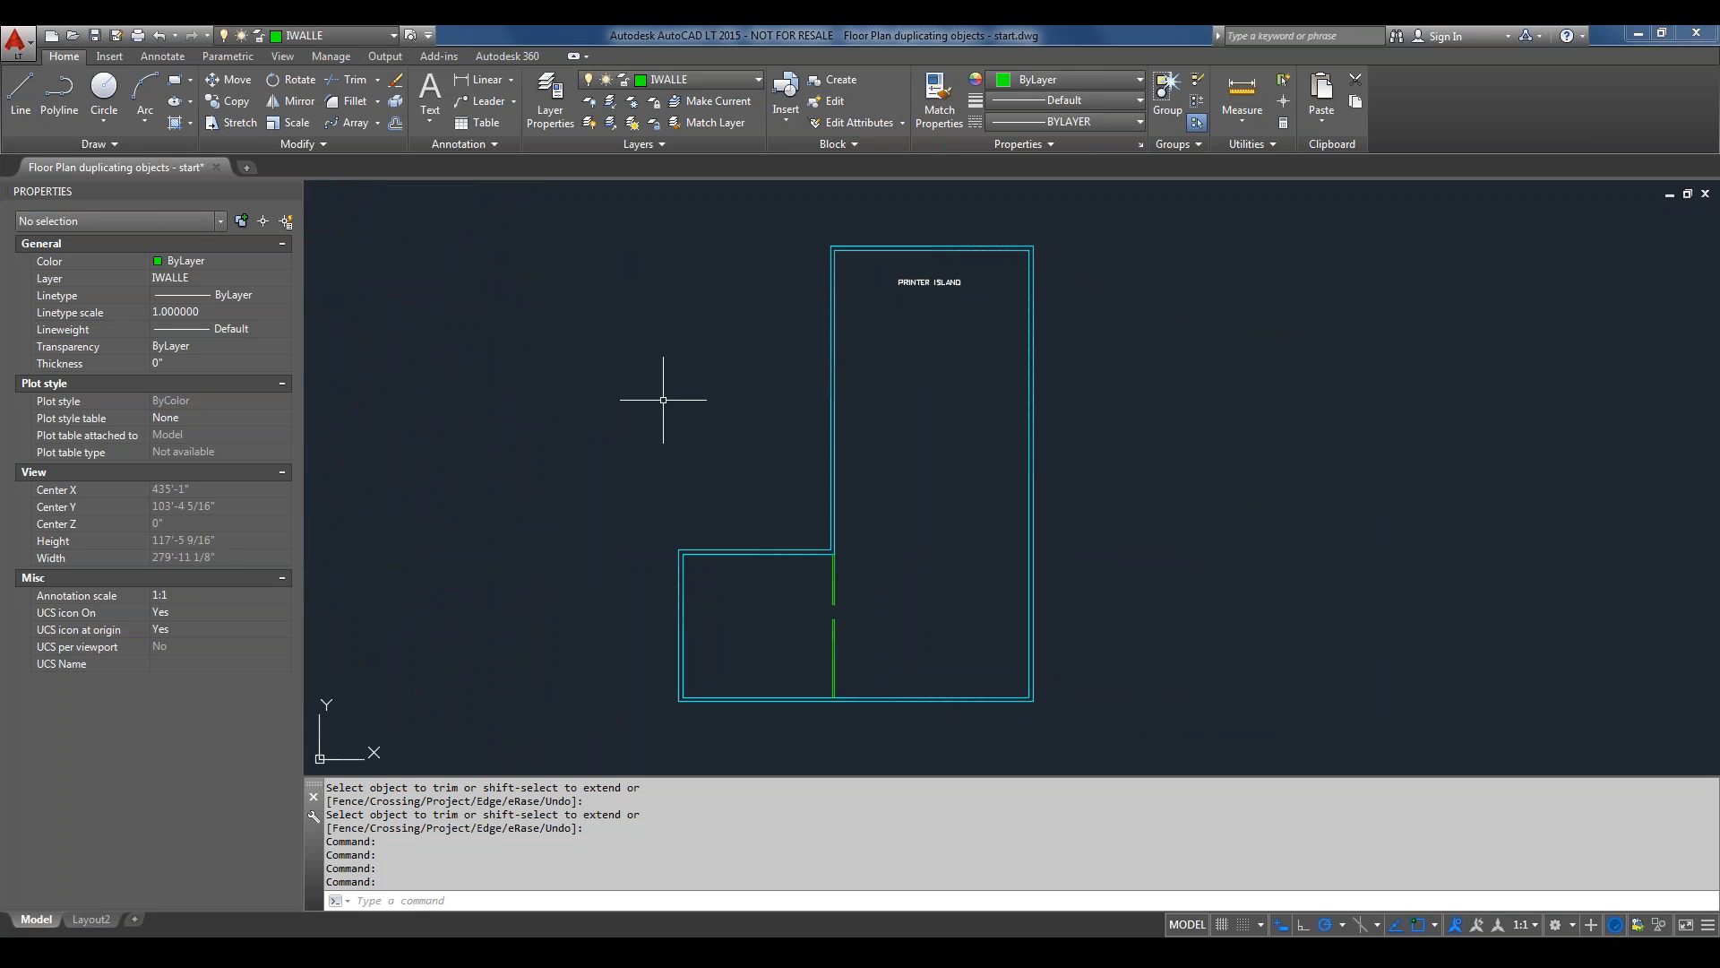
left_click(299, 102)
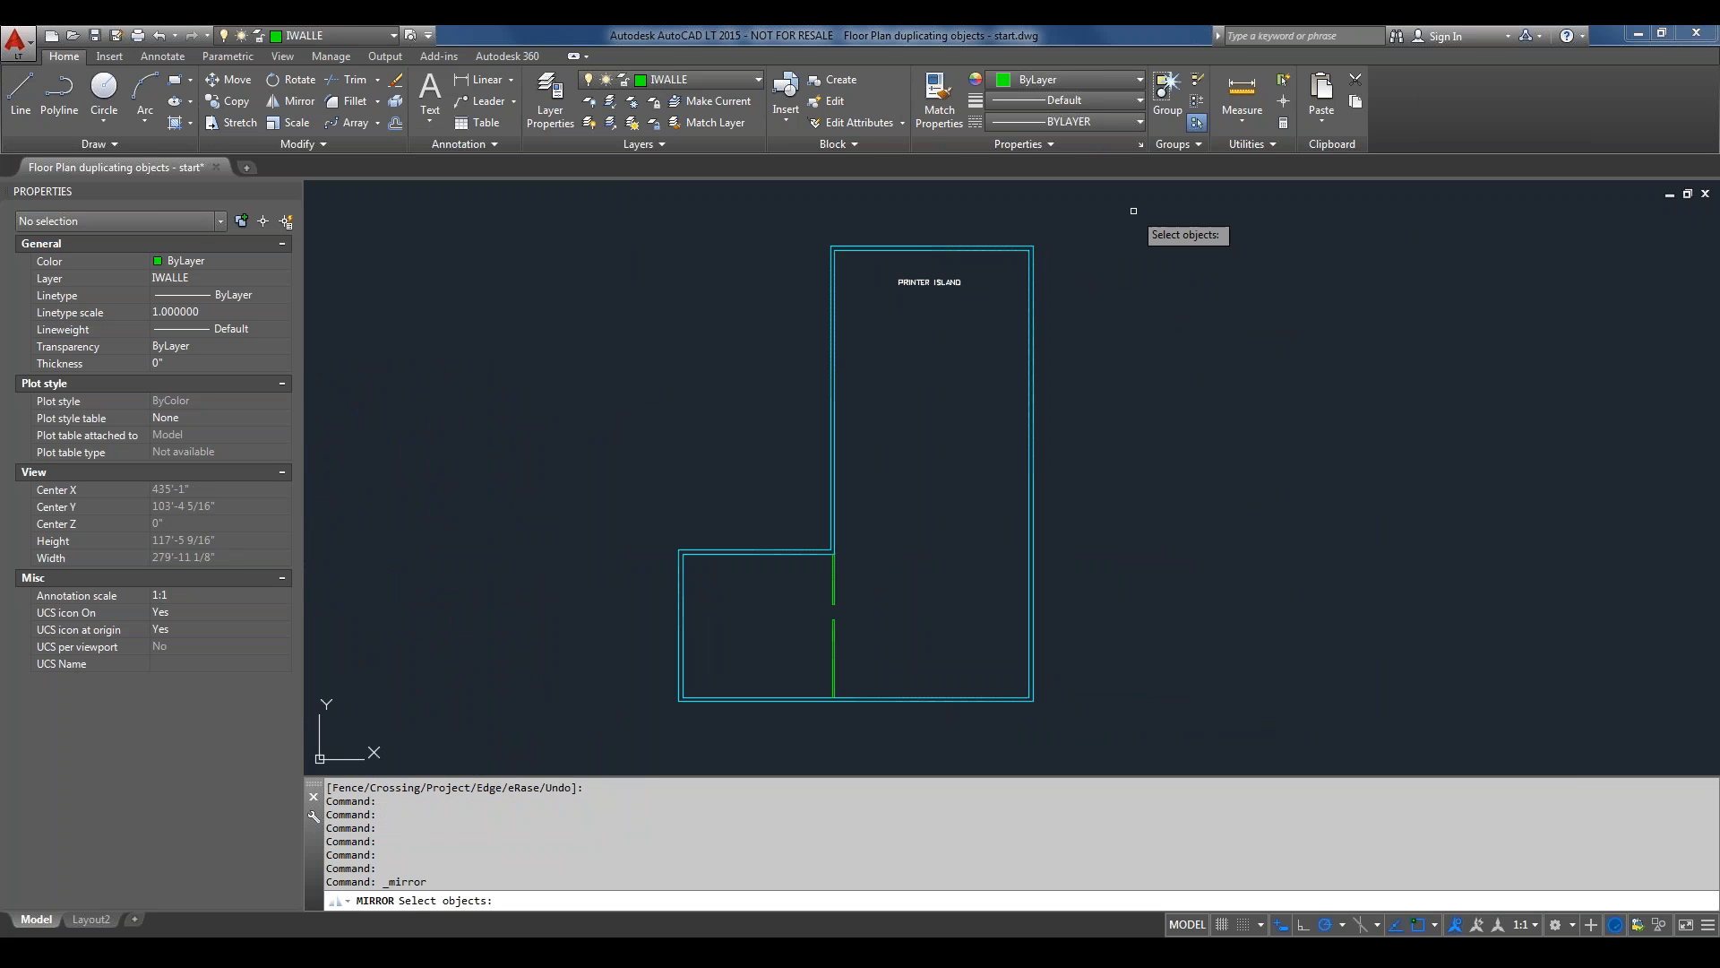
left_click(1069, 199)
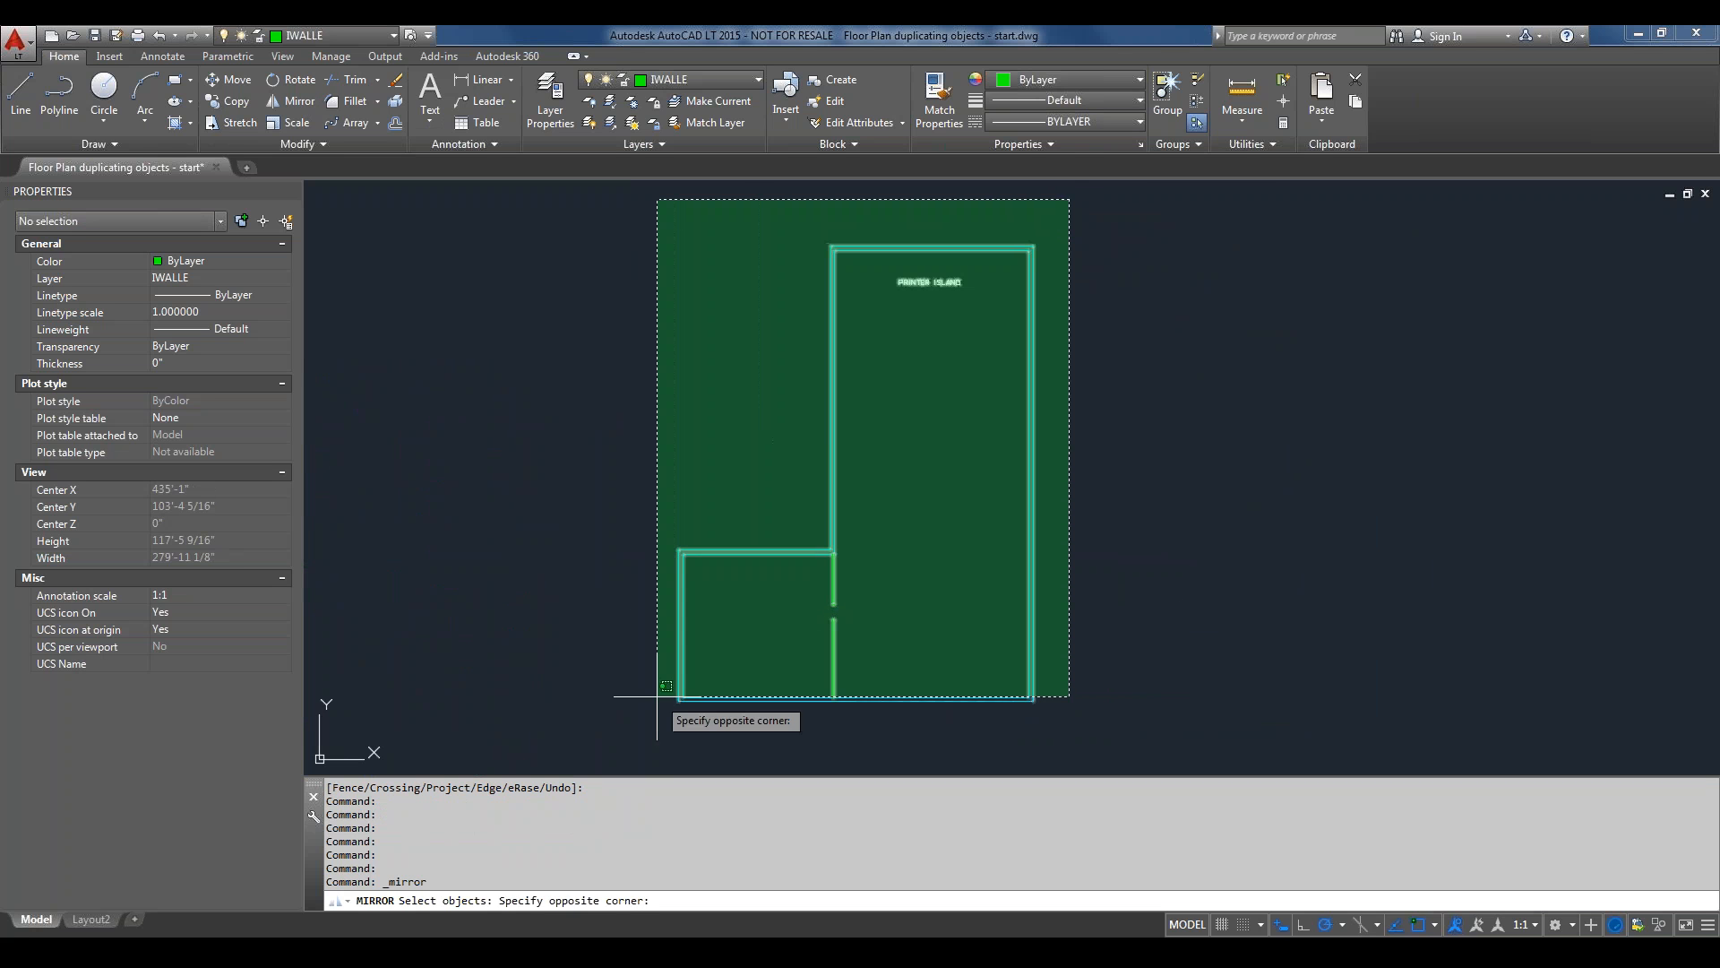
left_click(594, 732)
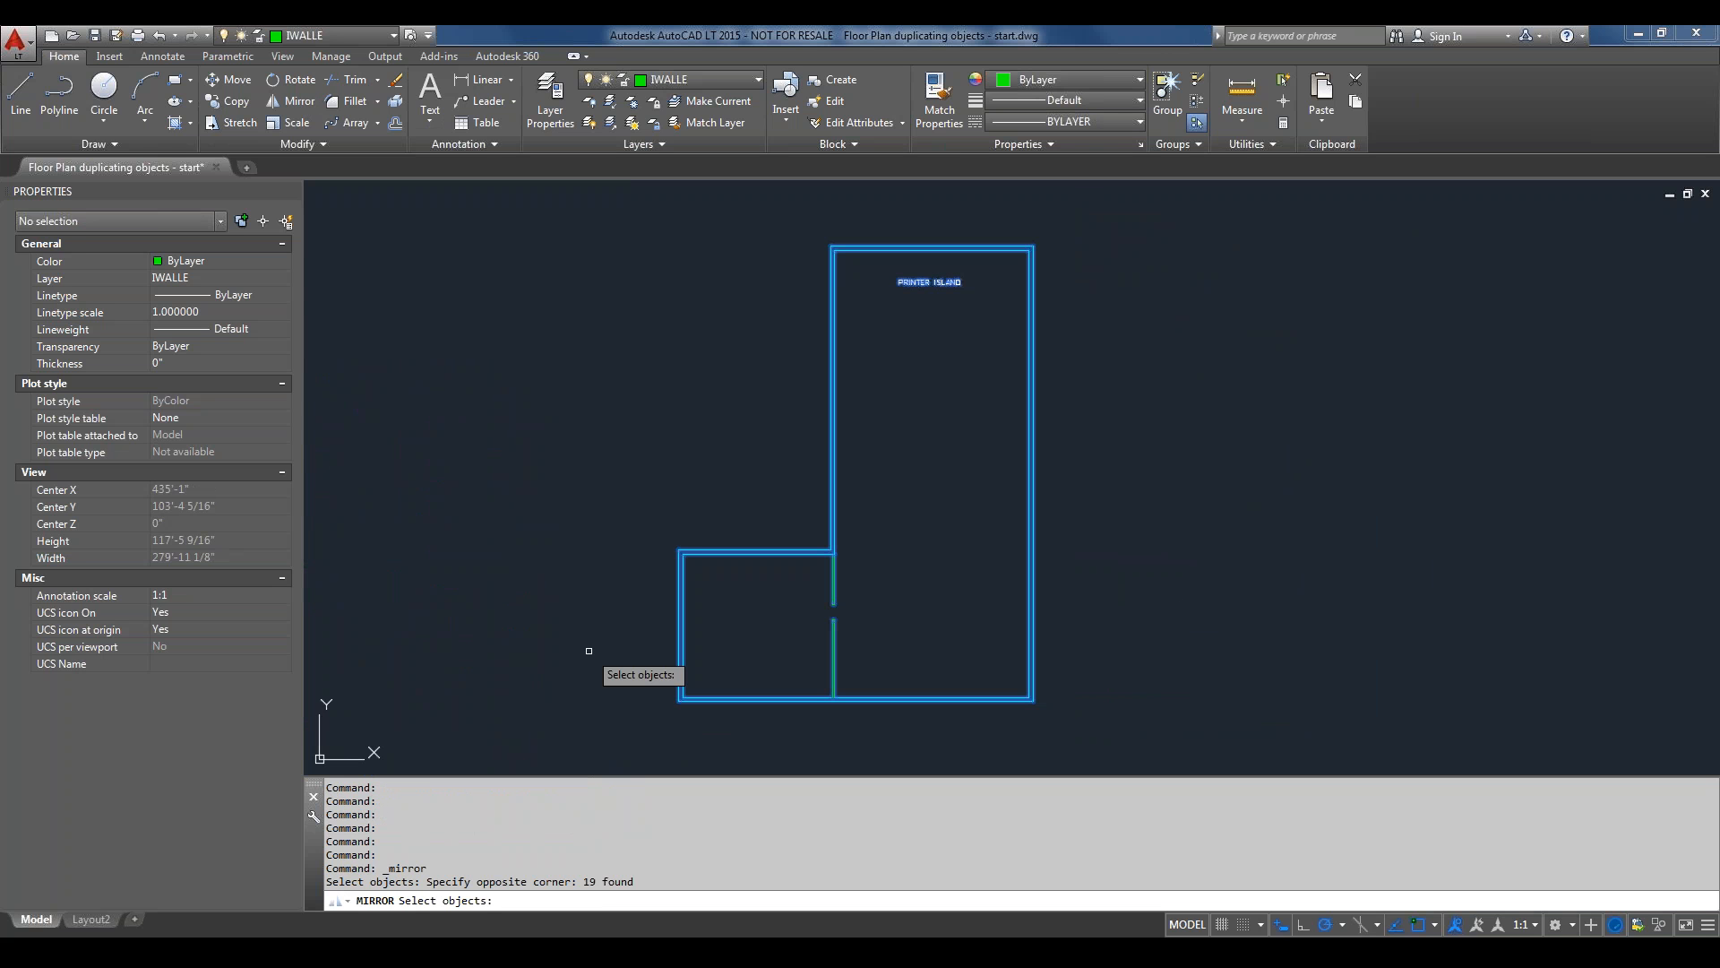
key("Return")
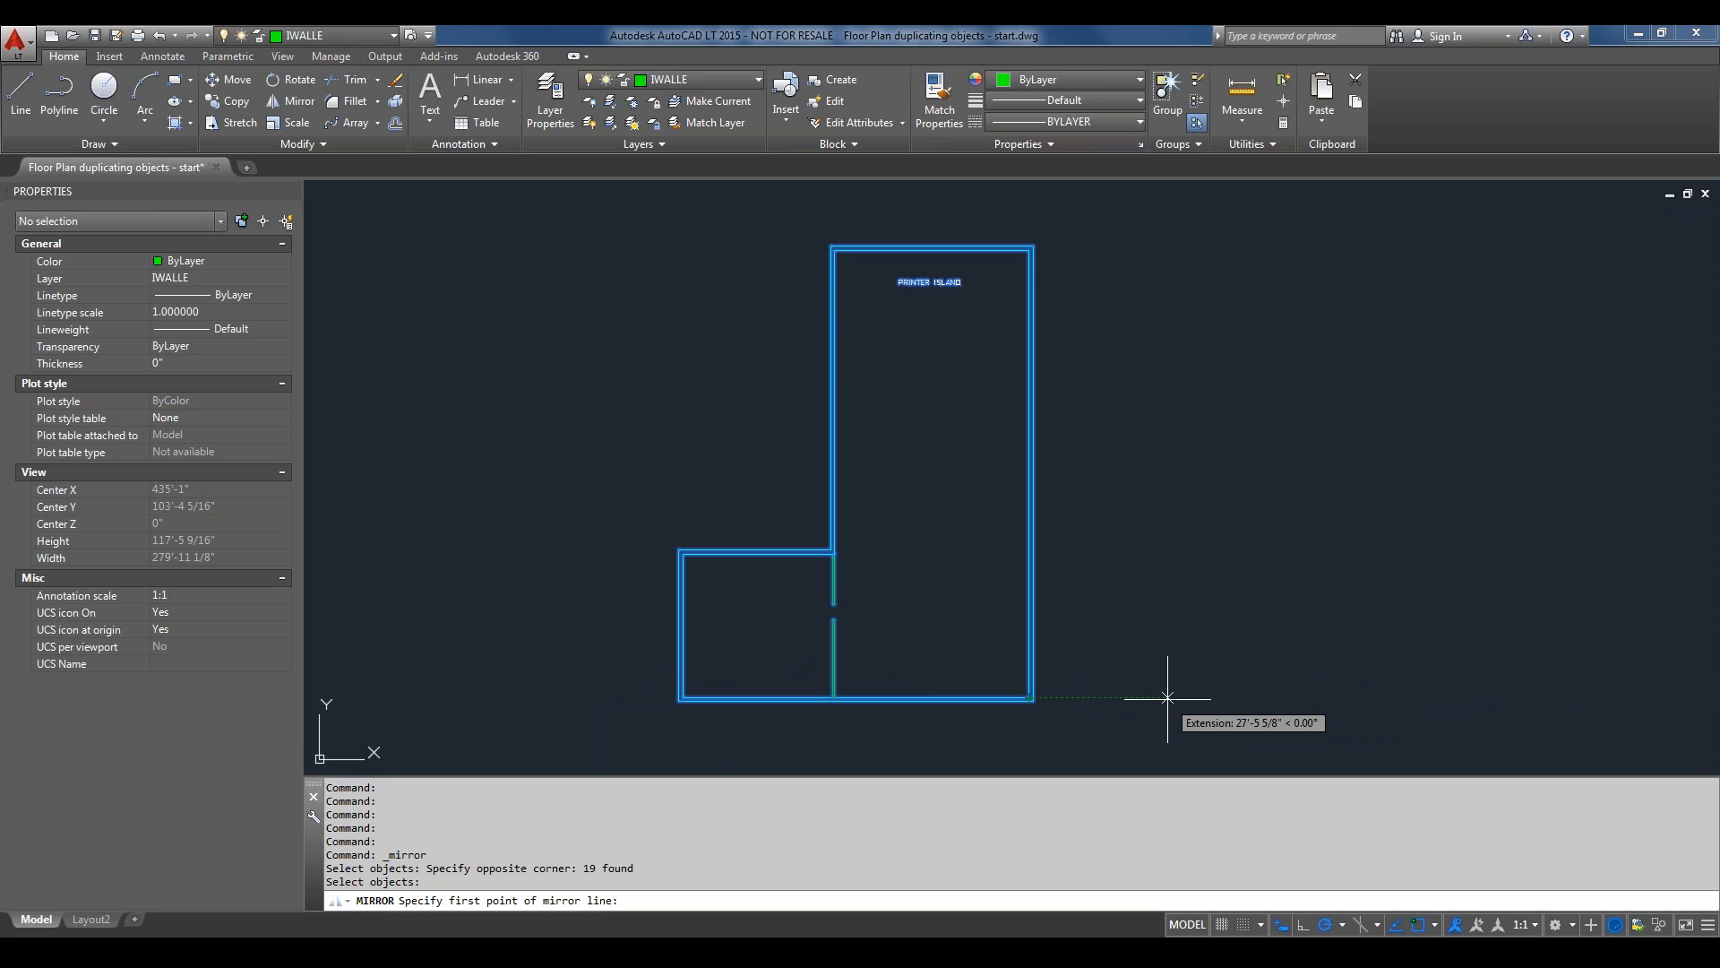
type("8")
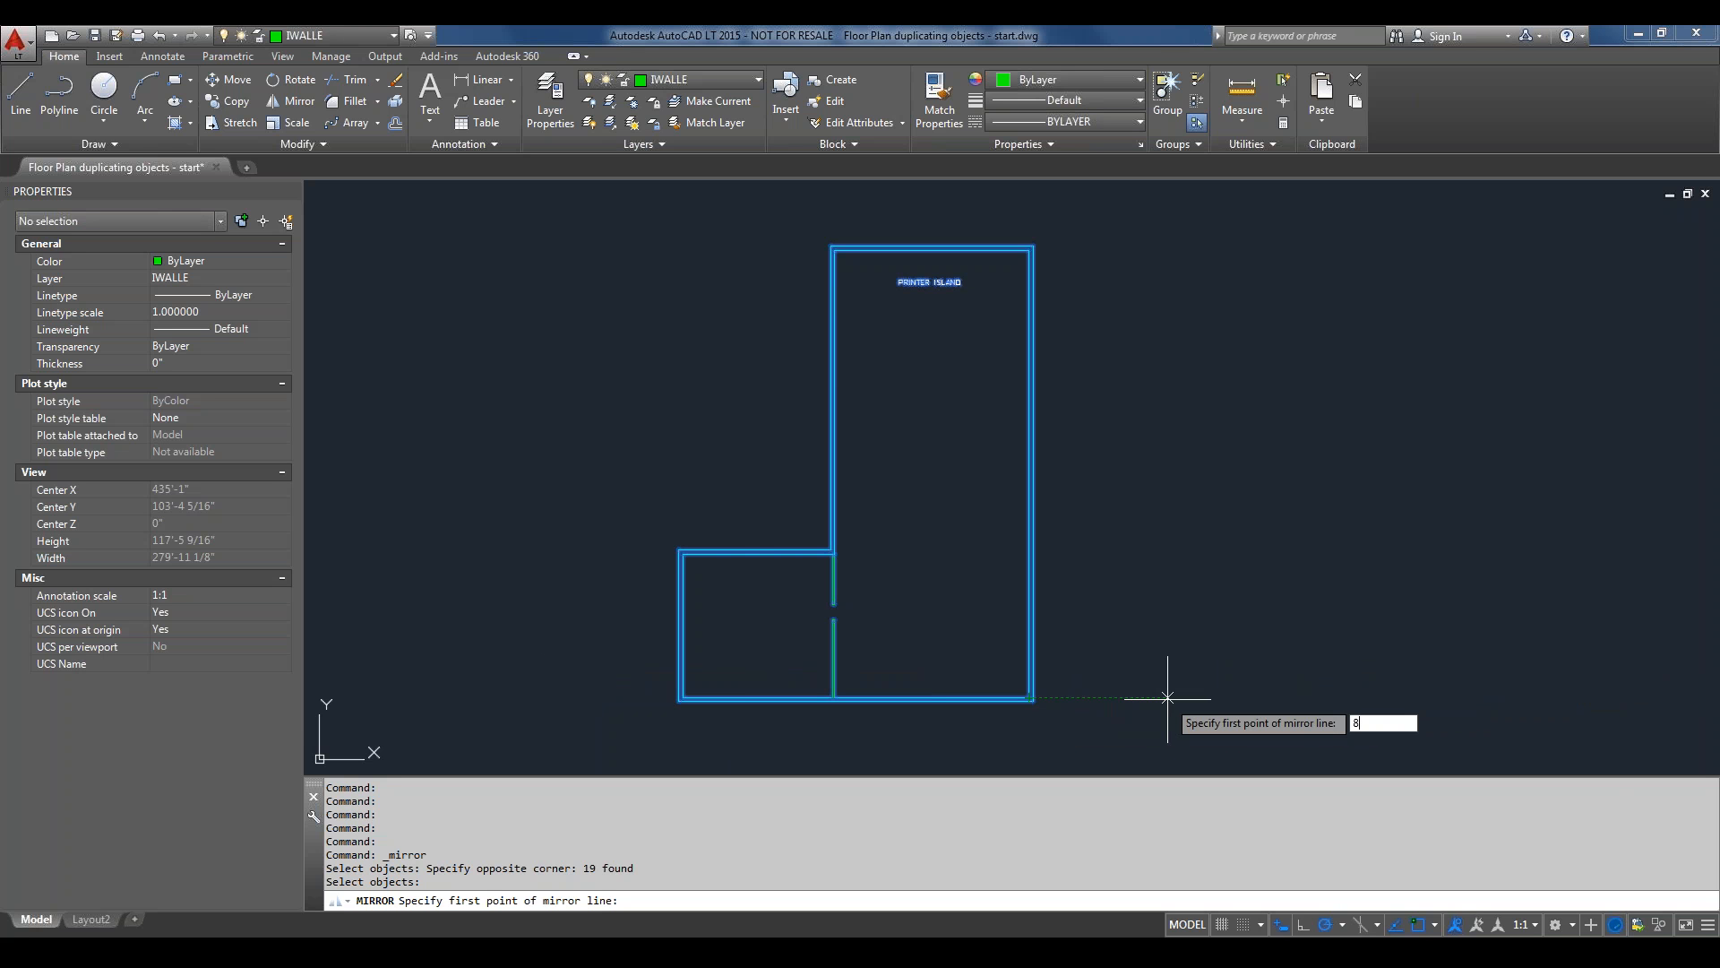
key("Return")
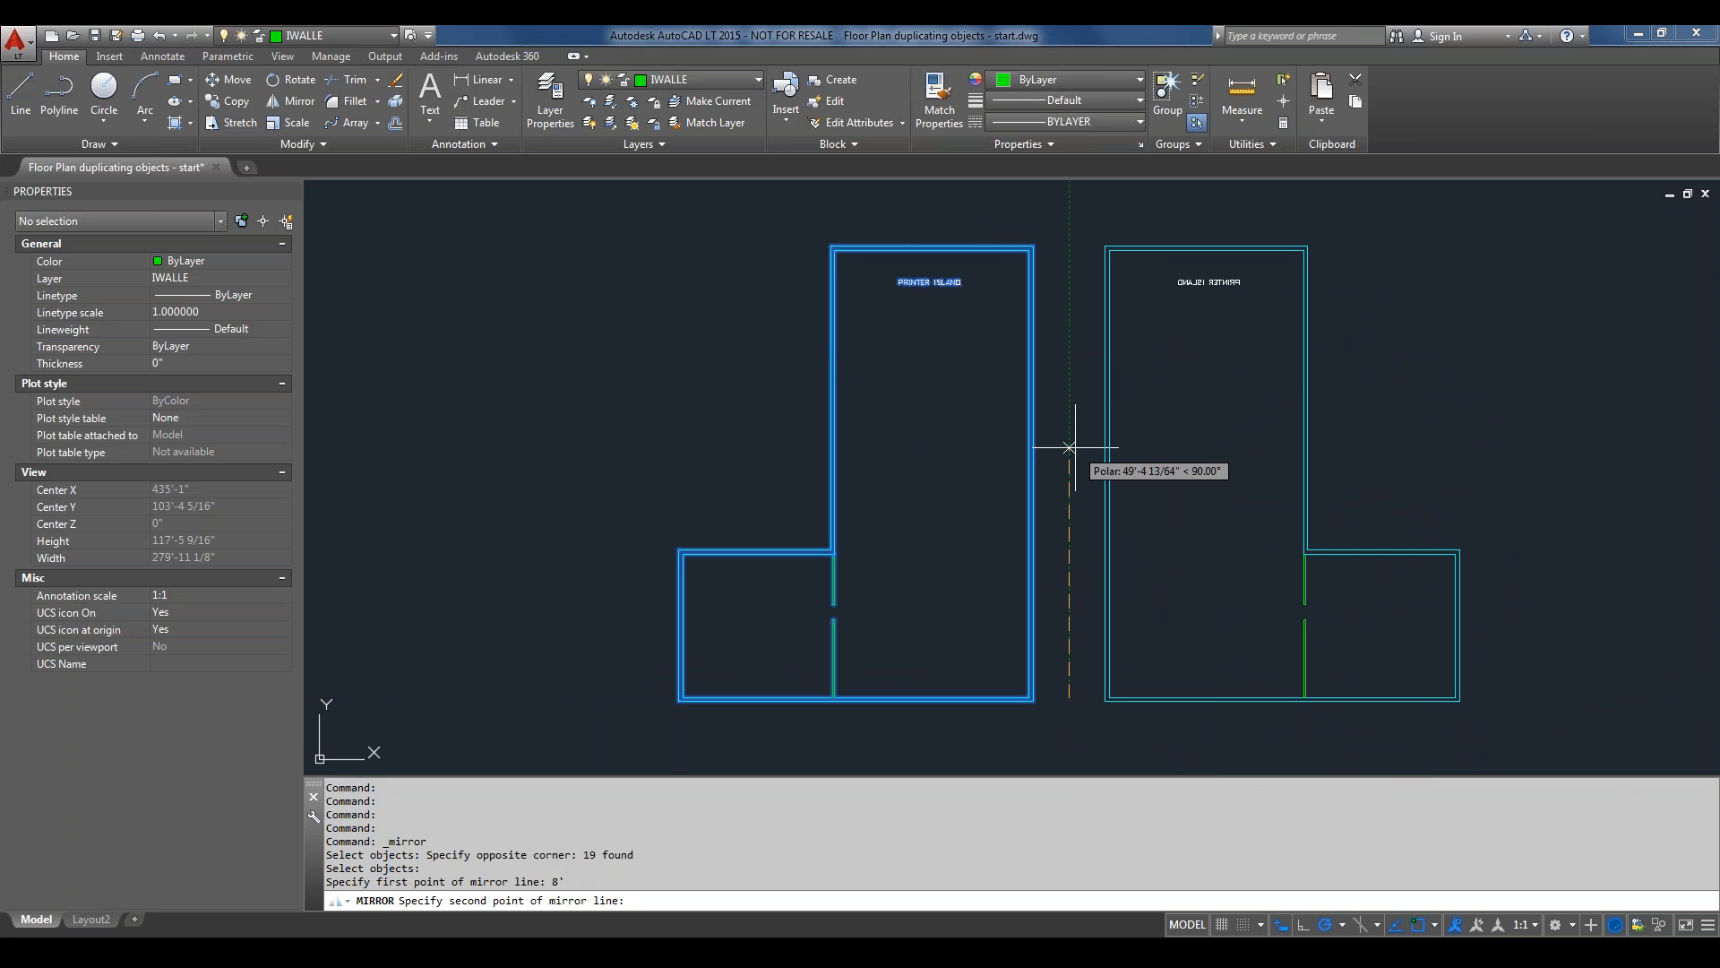
left_click(1070, 446)
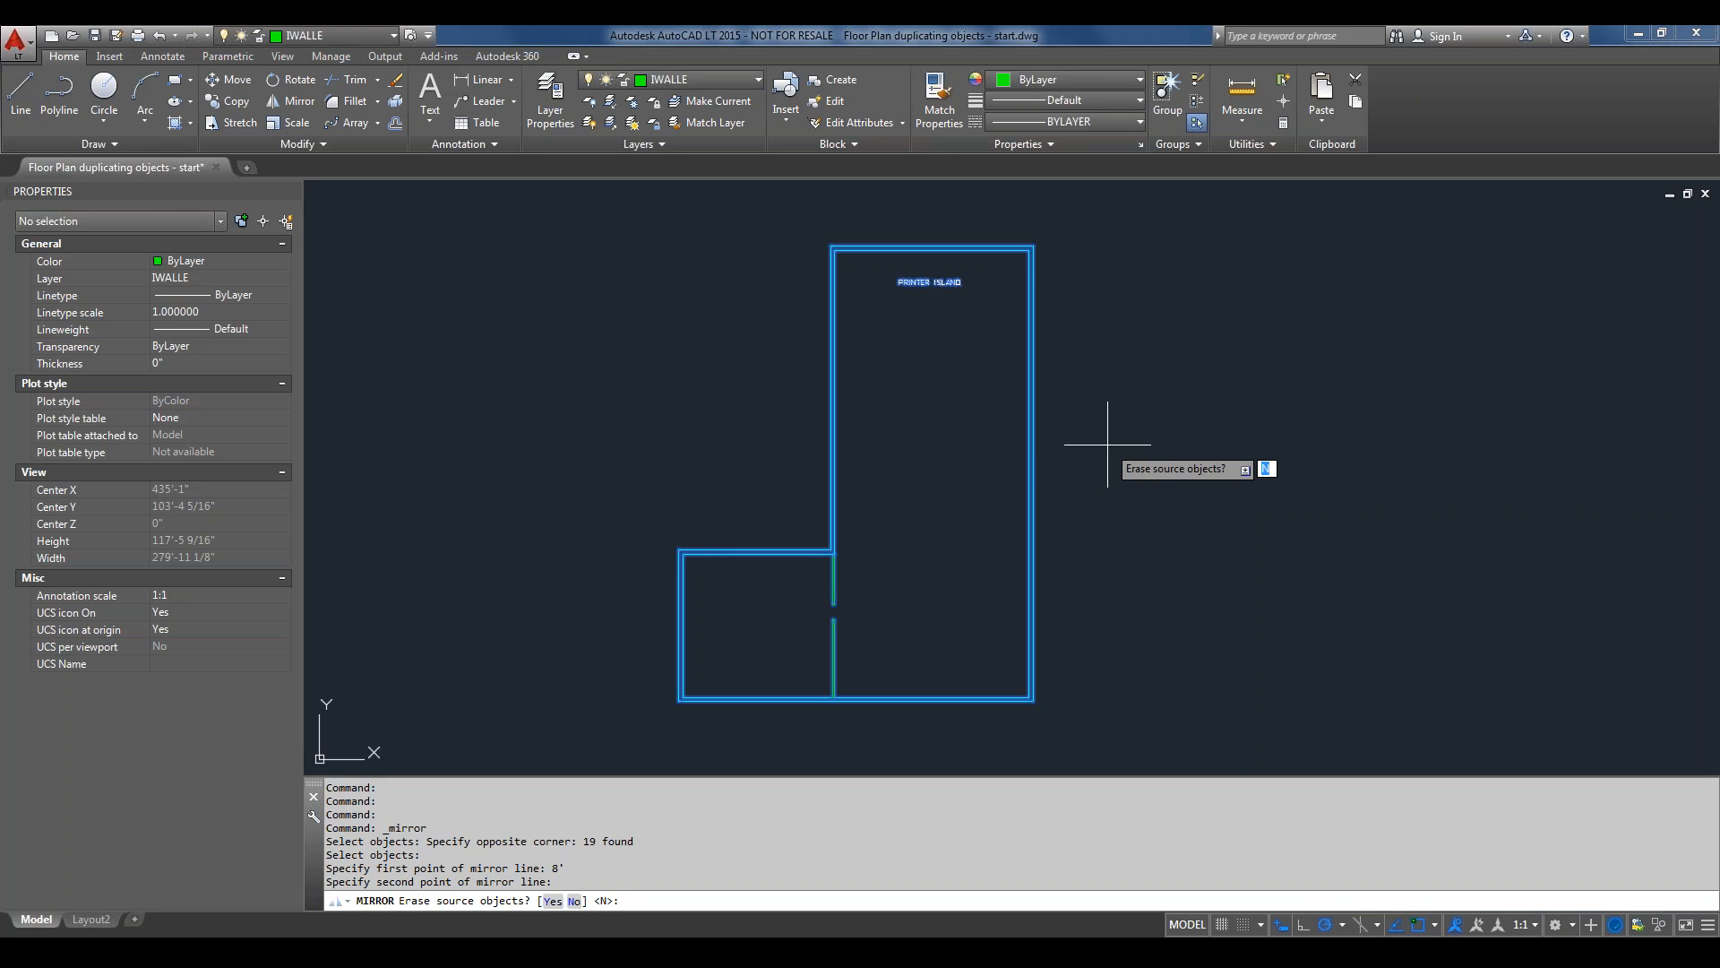
right_click(1108, 445)
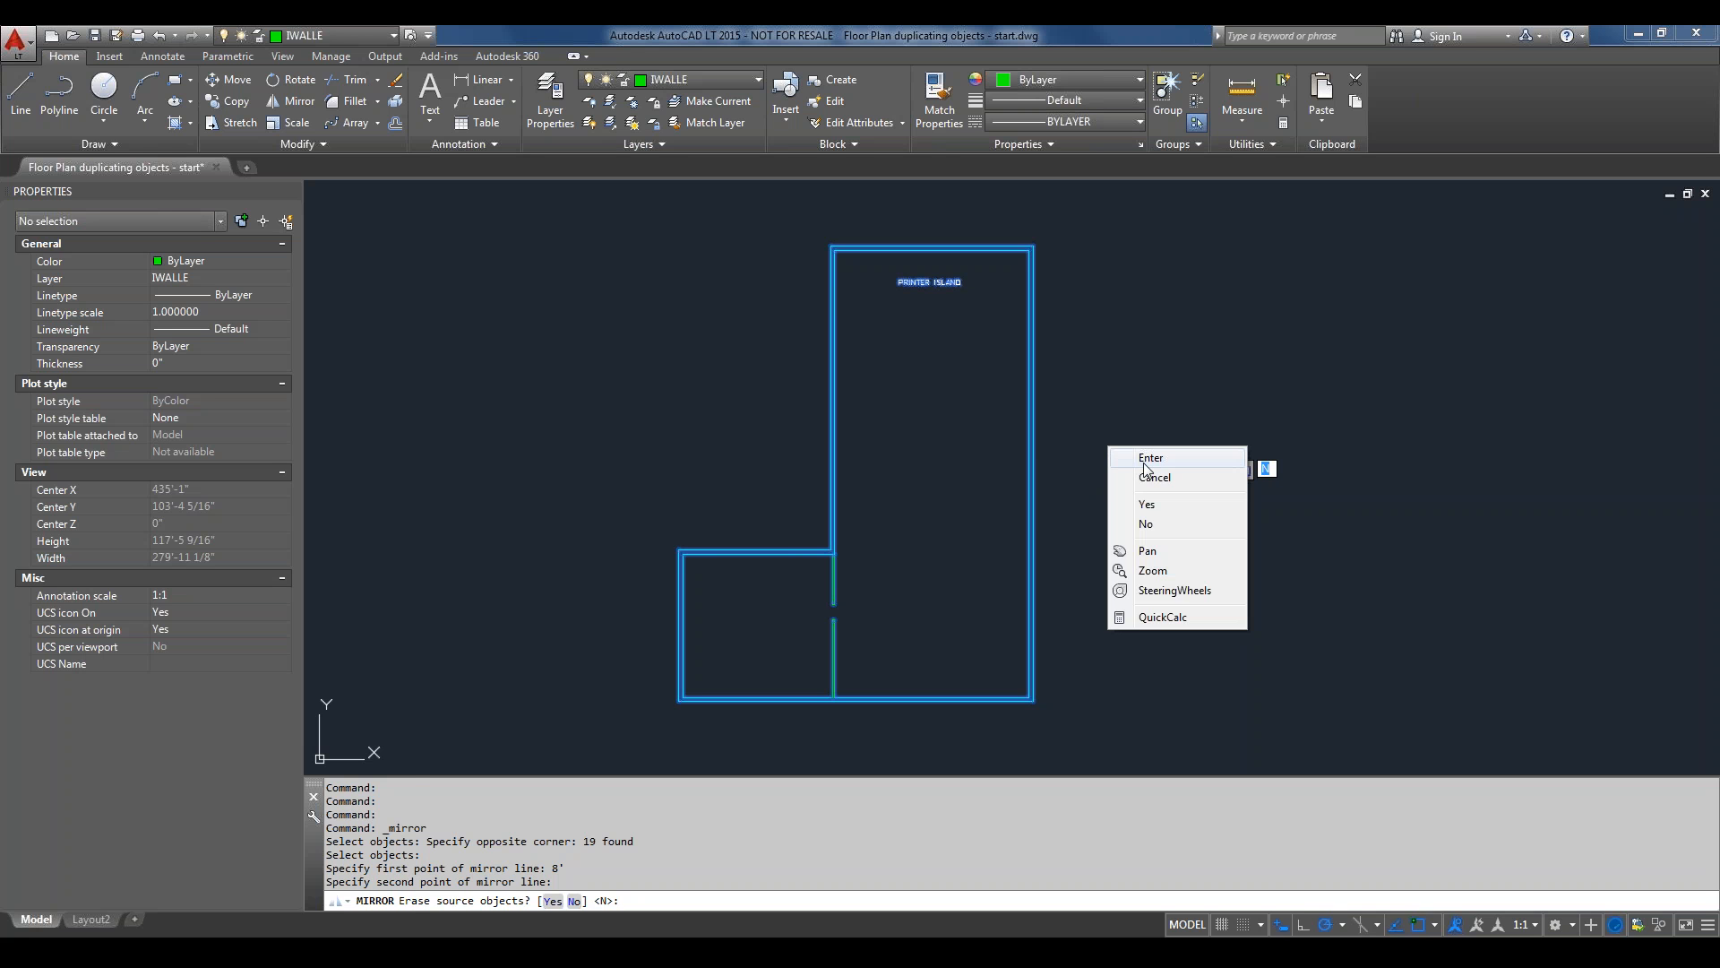
left_click(1143, 462)
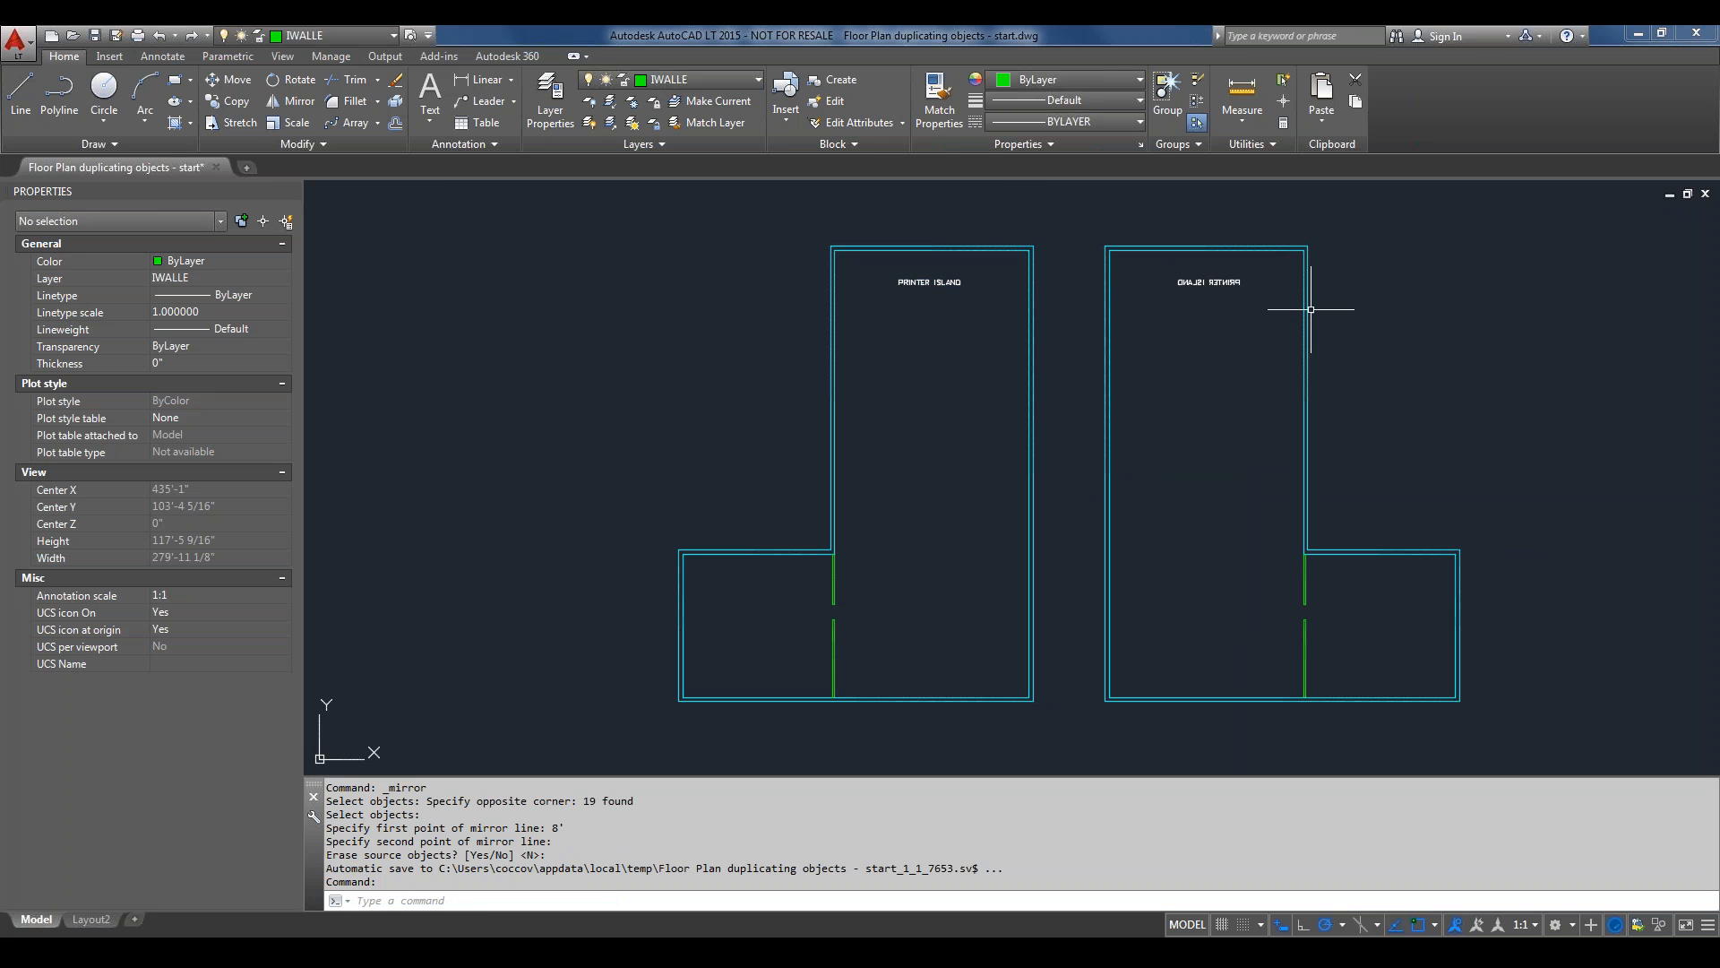
scroll(1136, 243, "up", 4)
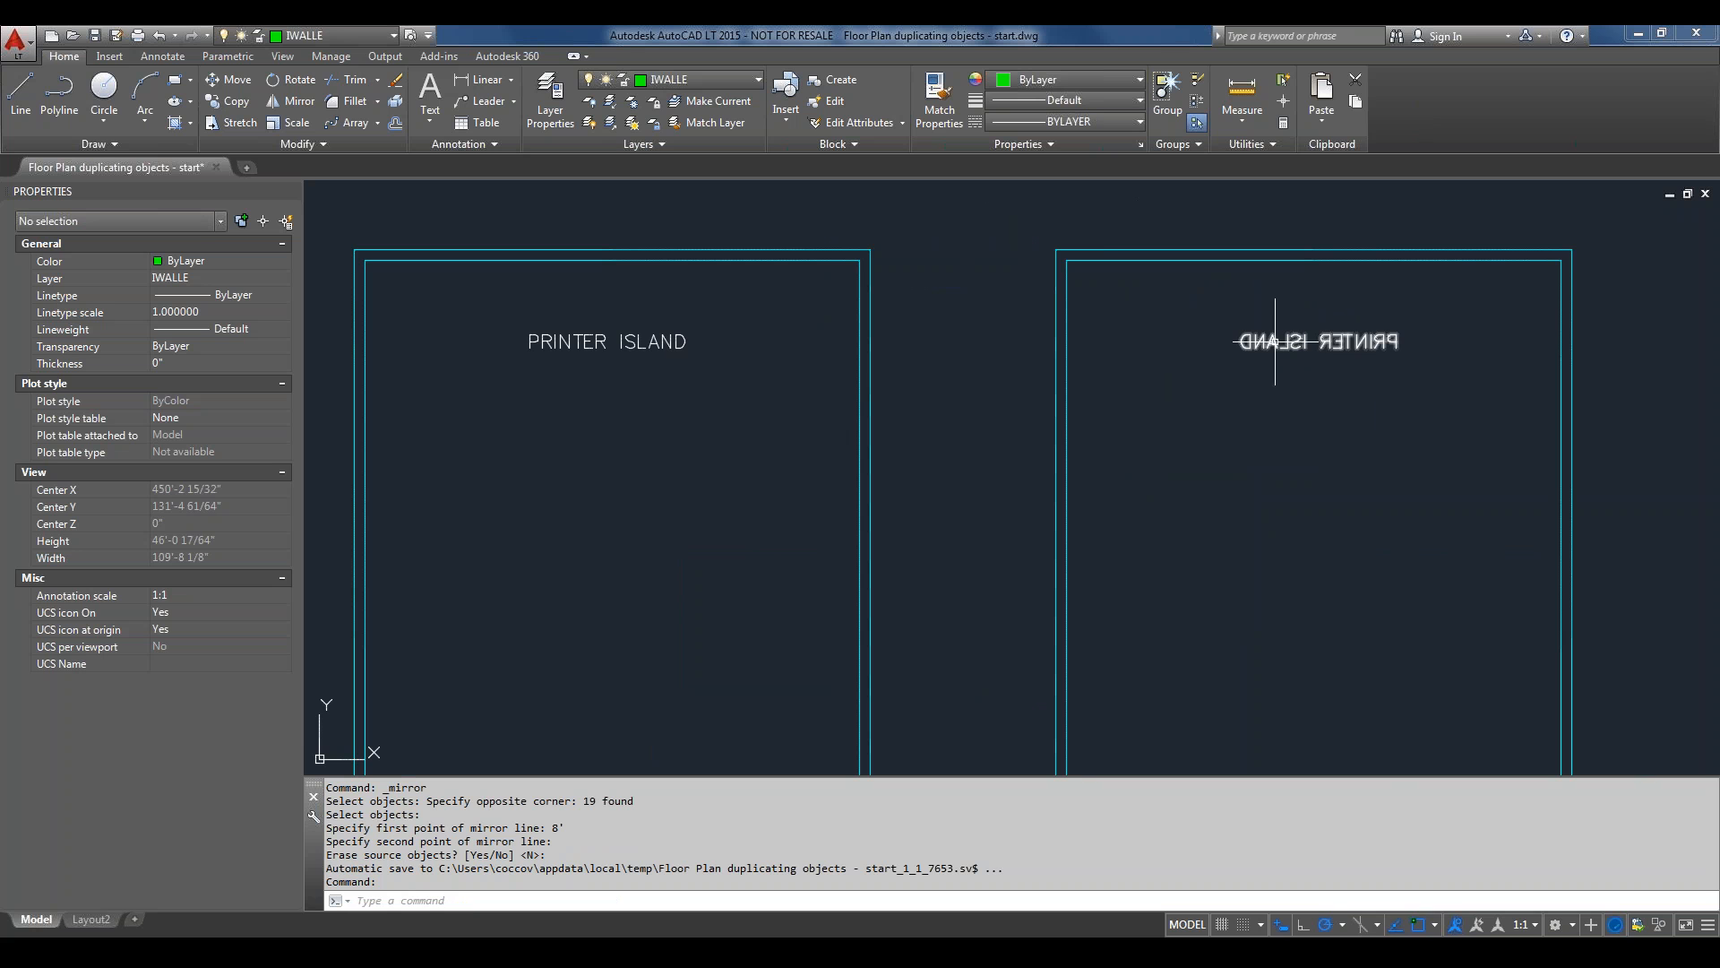
Call up the MIRRTEXT system variable and read its help article on how MIRROR reflects text.
mouse_move(1341, 346)
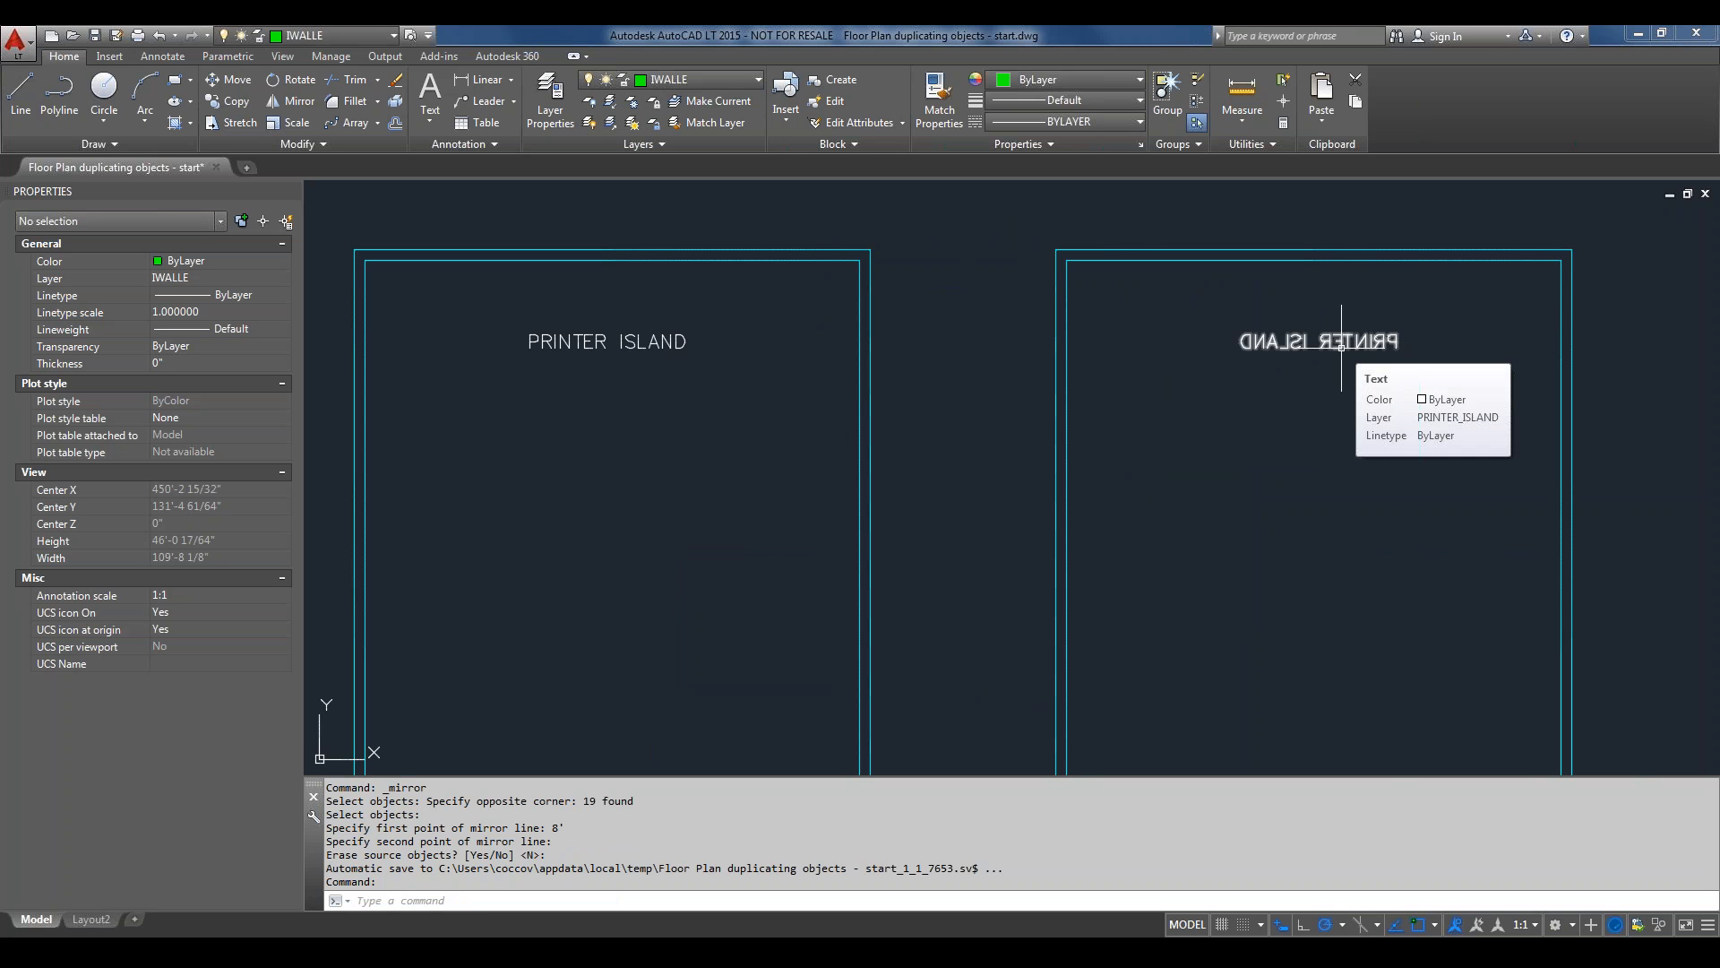
scroll(1342, 346, "down", 2)
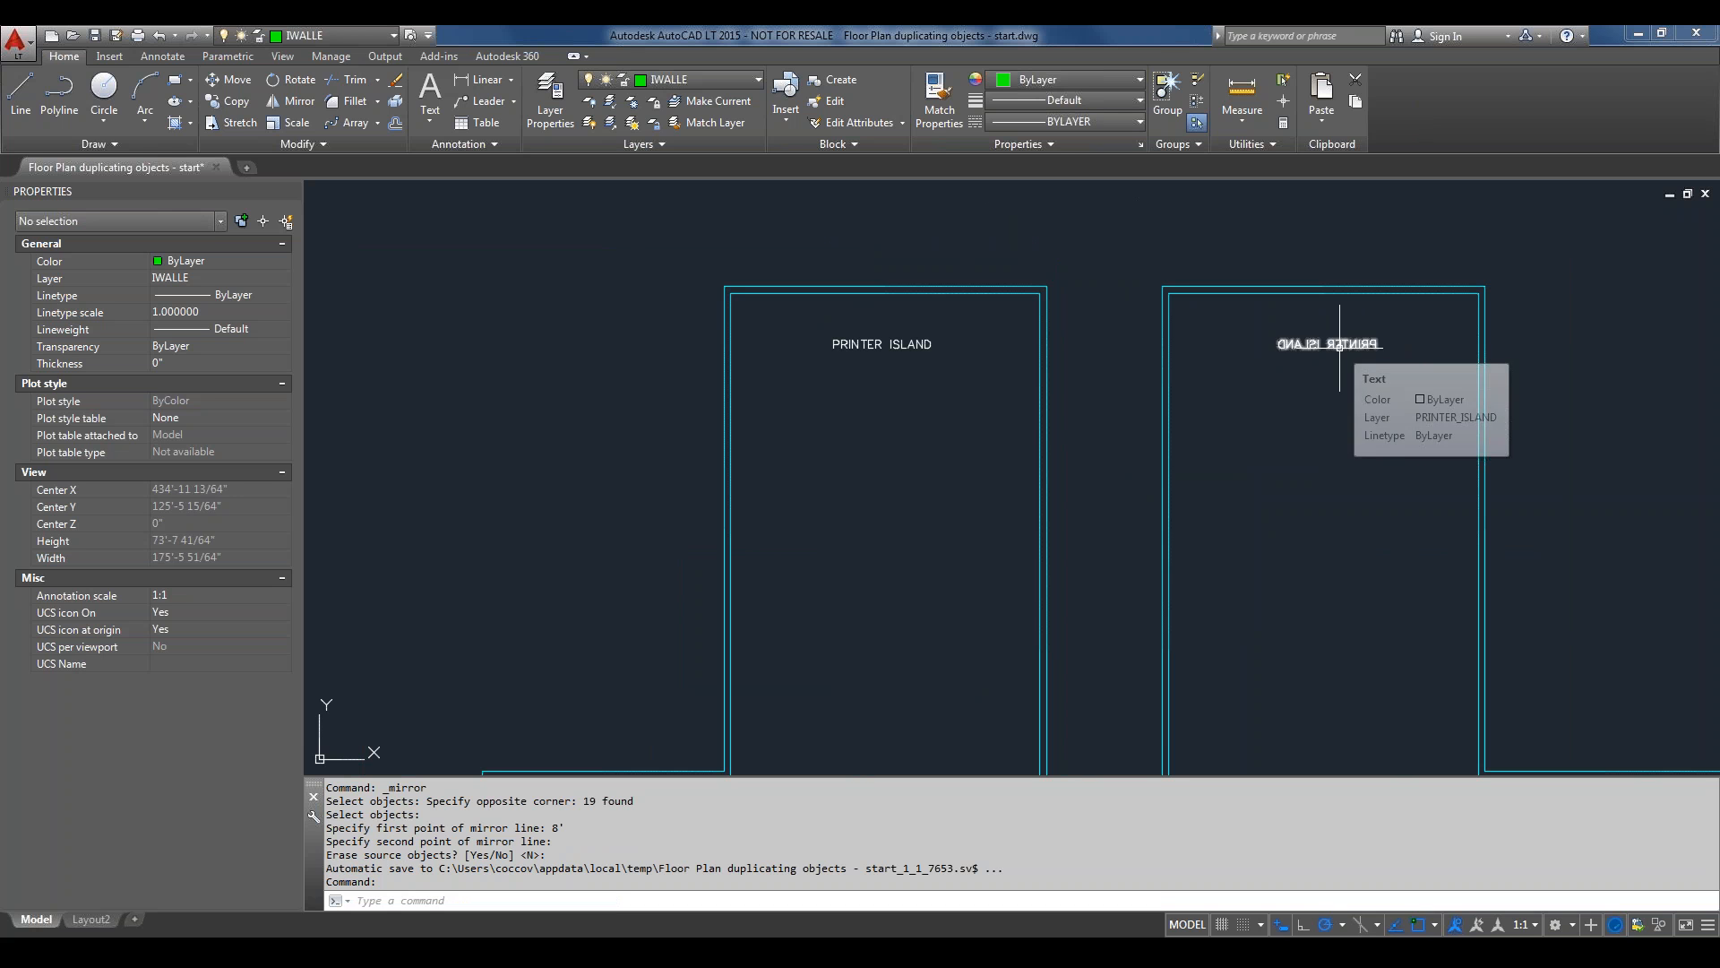
left_click(1158, 892)
type("mirrtext")
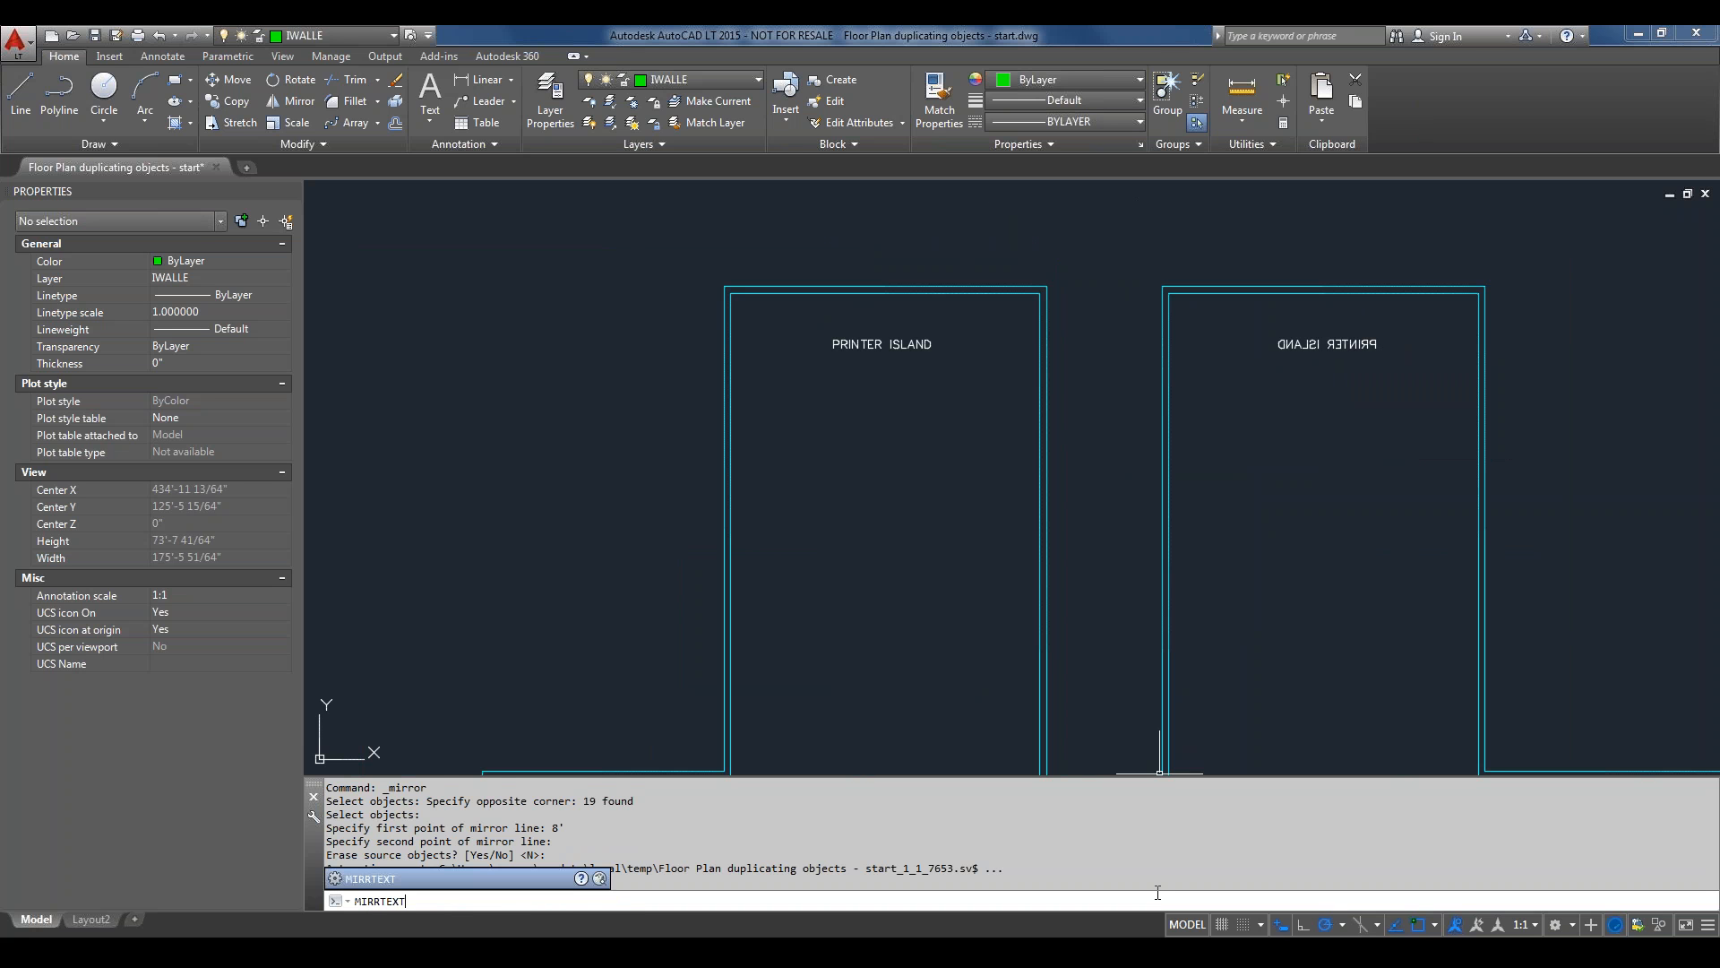
key("Return")
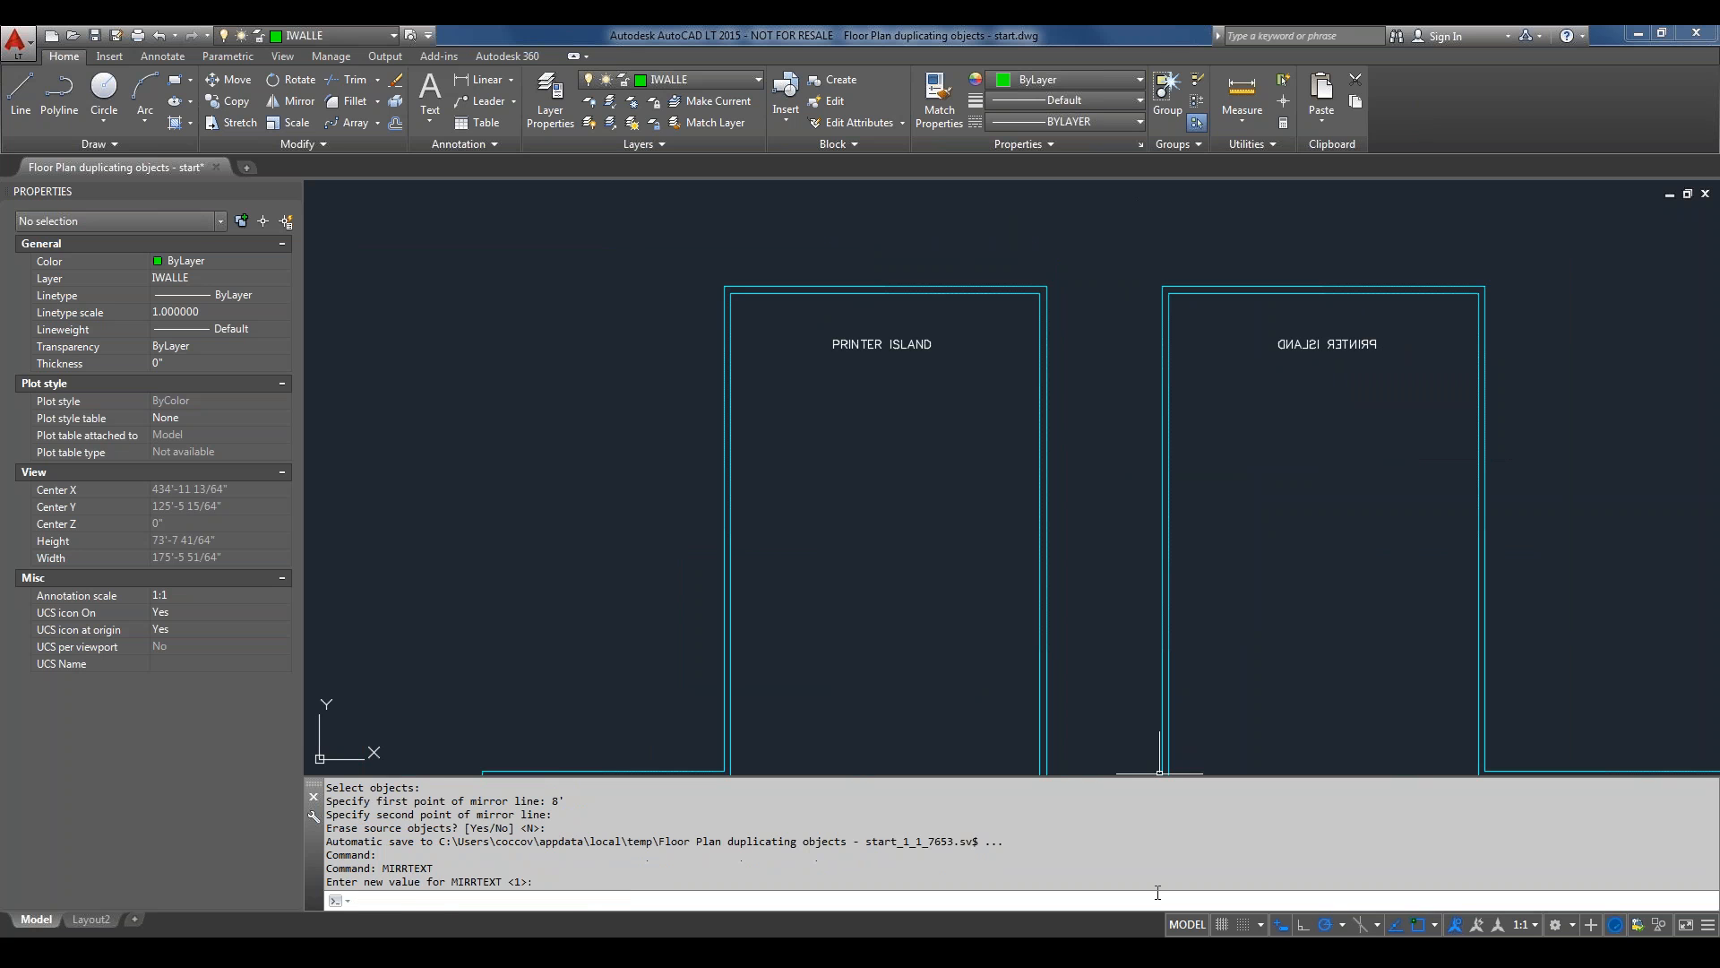
key("Return")
key("Return")
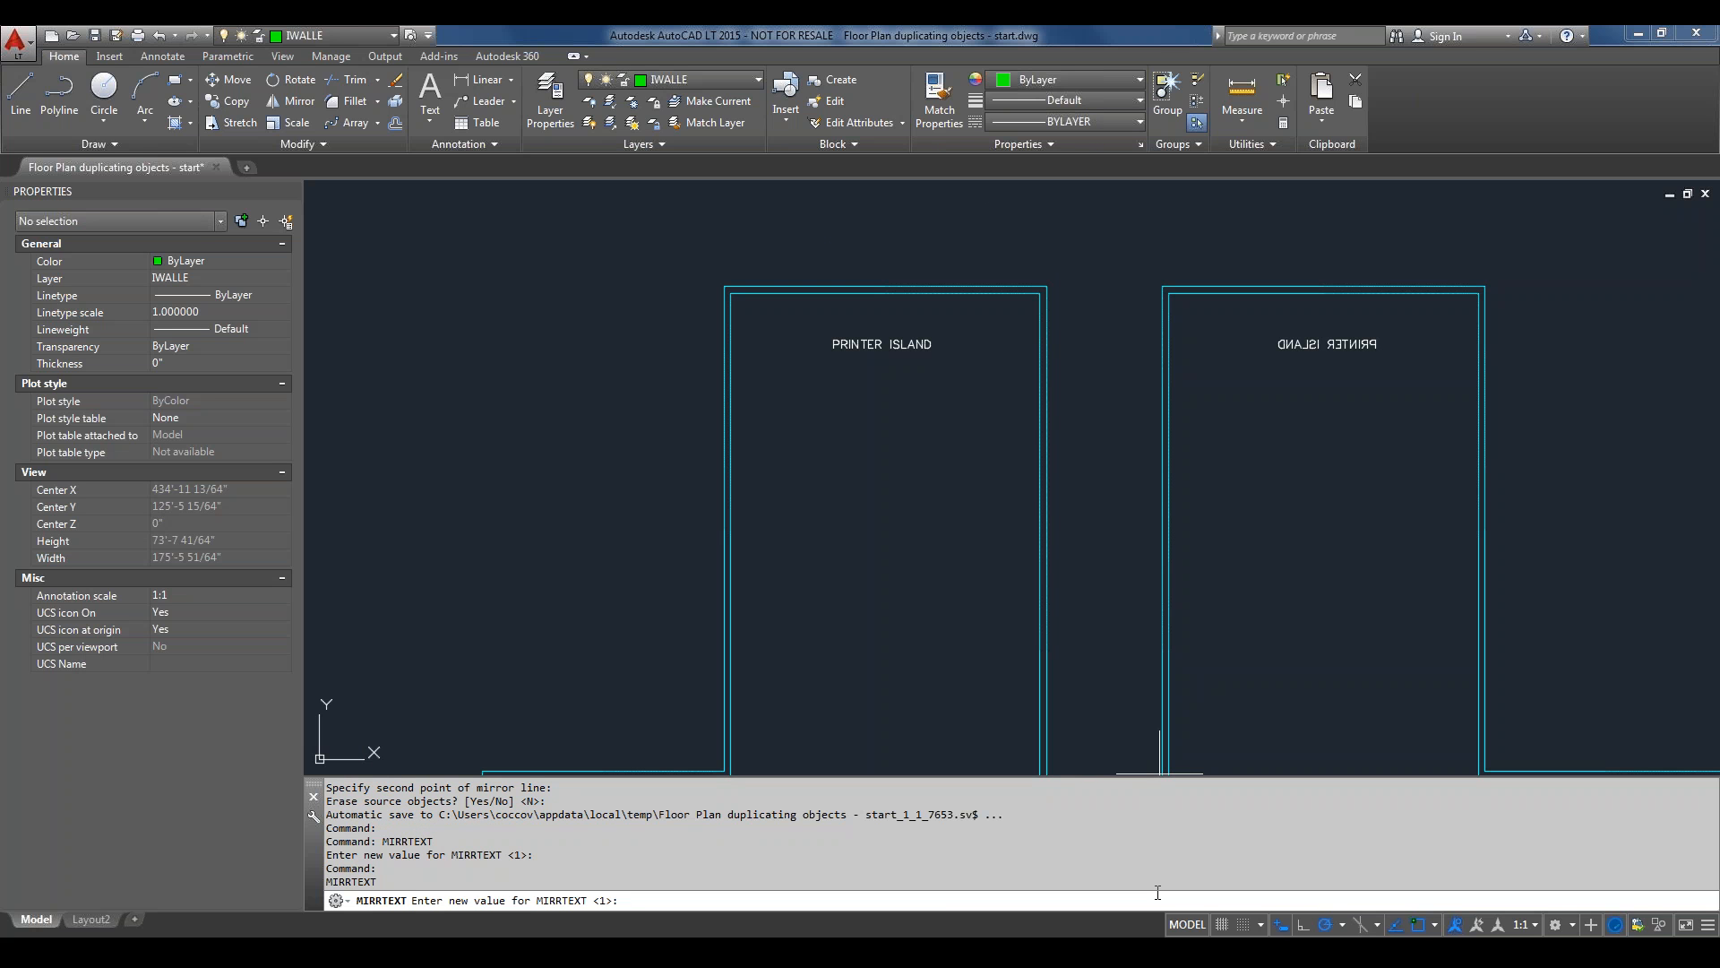
key("F1")
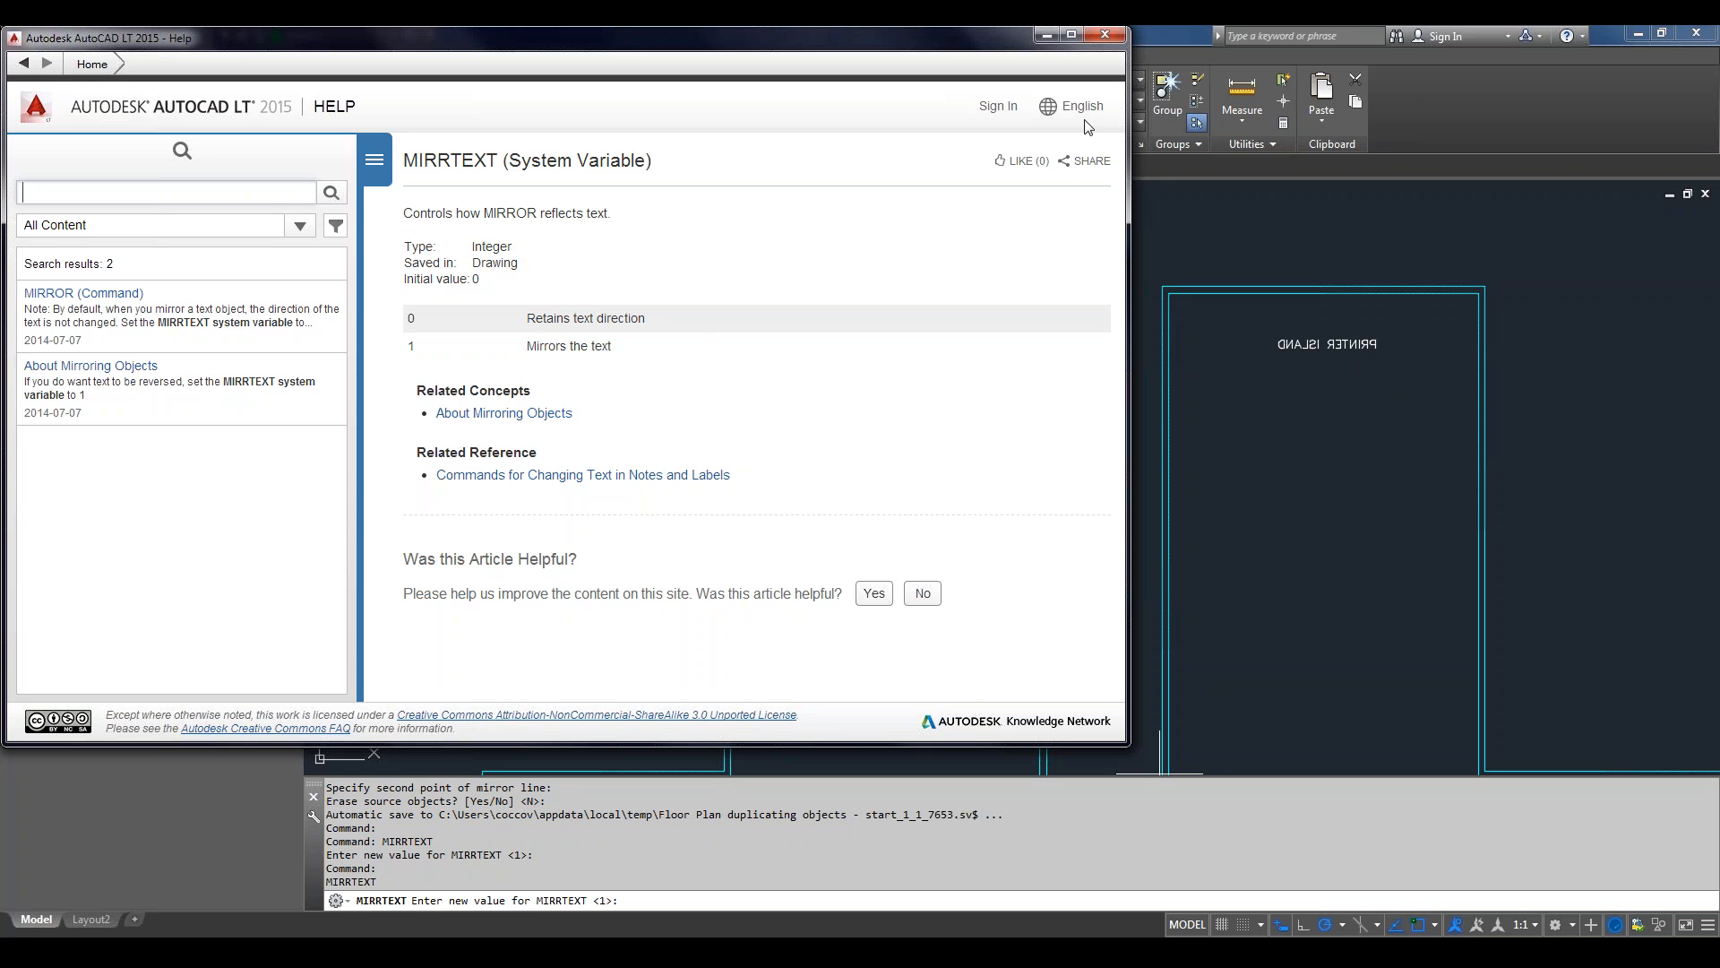
left_click(1107, 38)
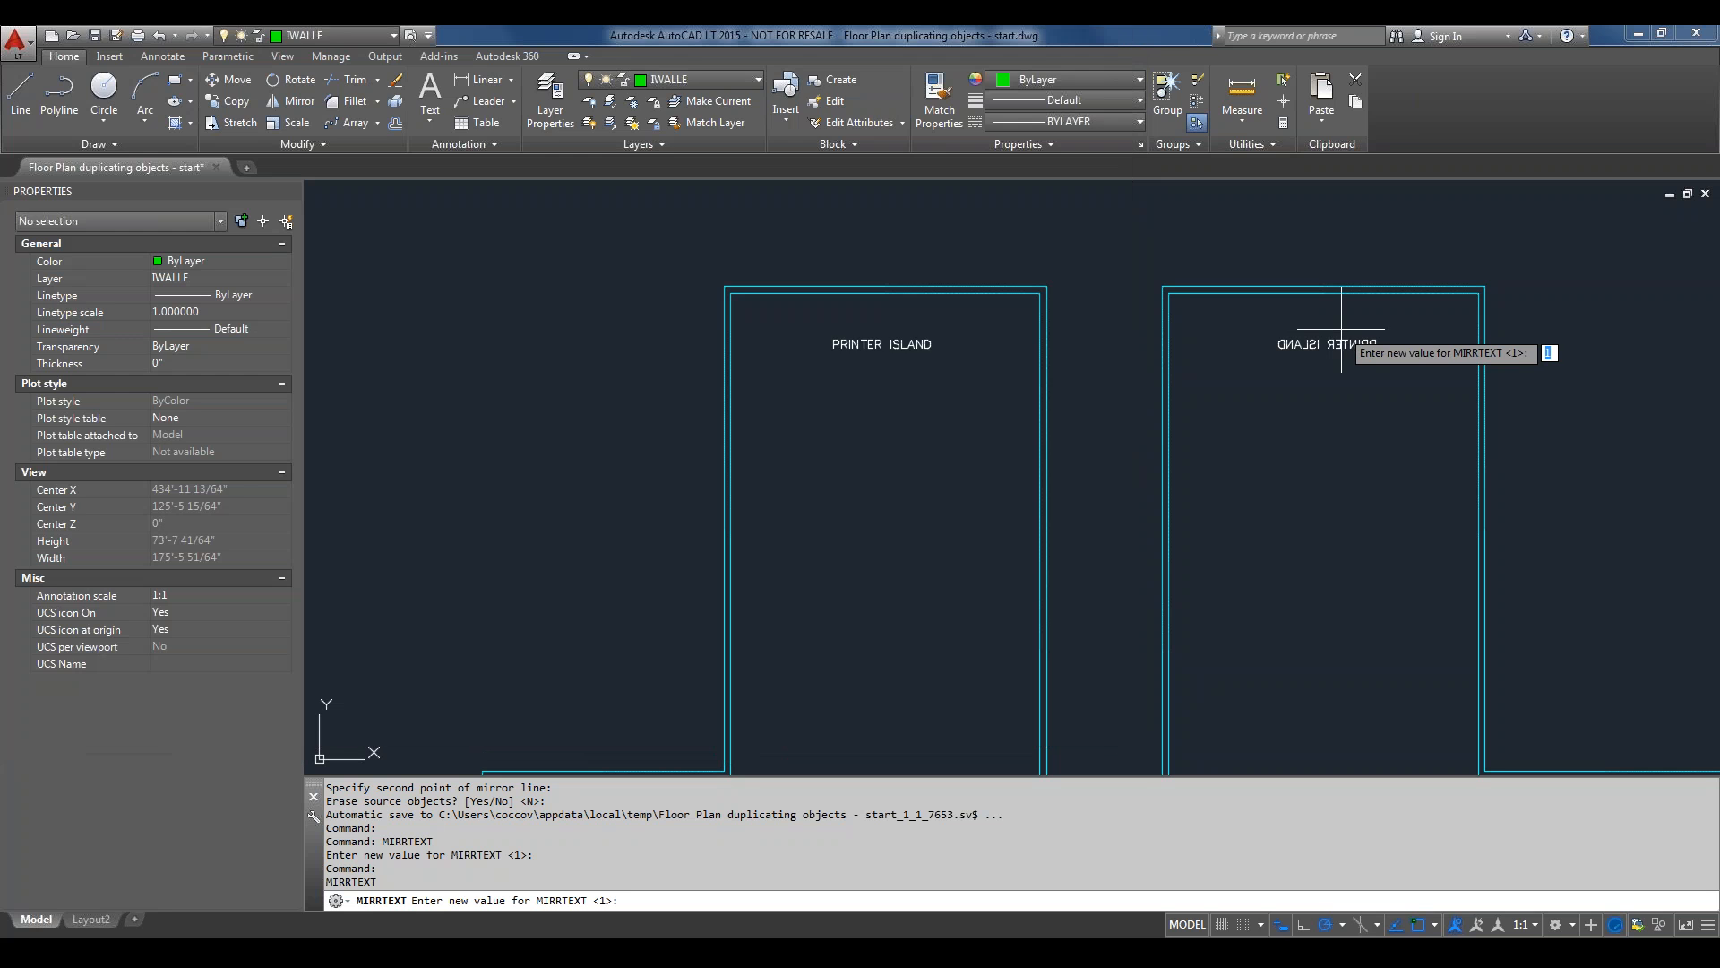
Set the MIRRTEXT system variable to 0.
key("BackSpace")
type("0")
key("Return")
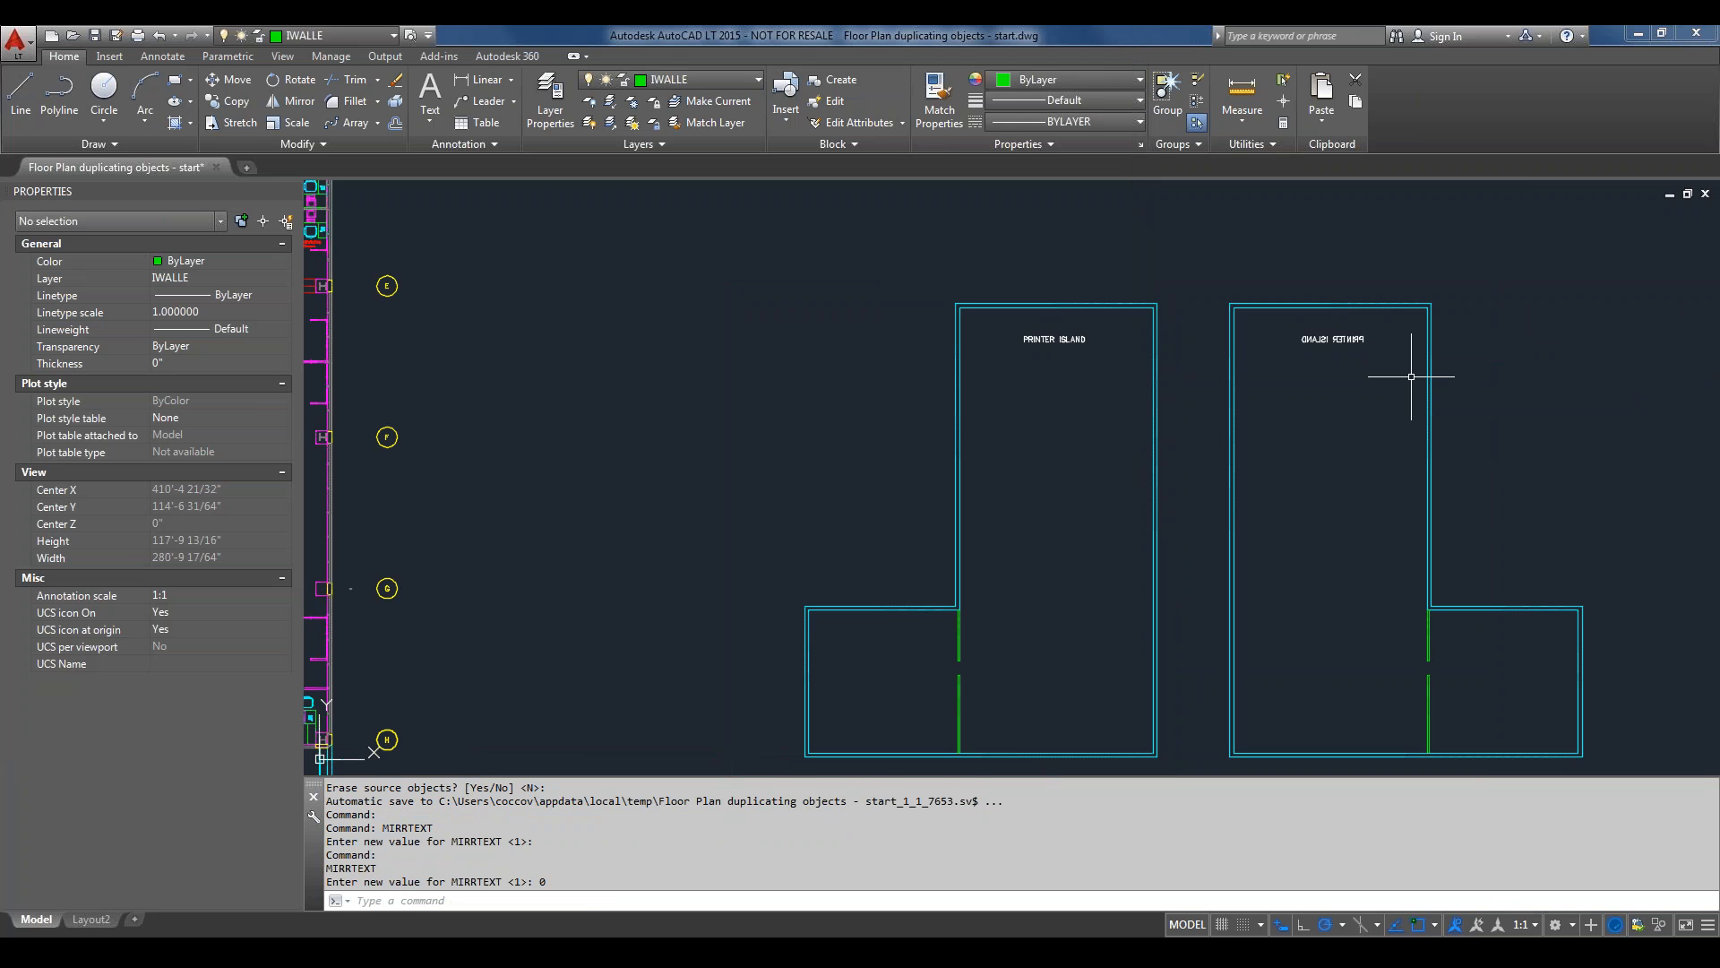
Undo the last MIRRTEXT change.
left_click(1629, 242)
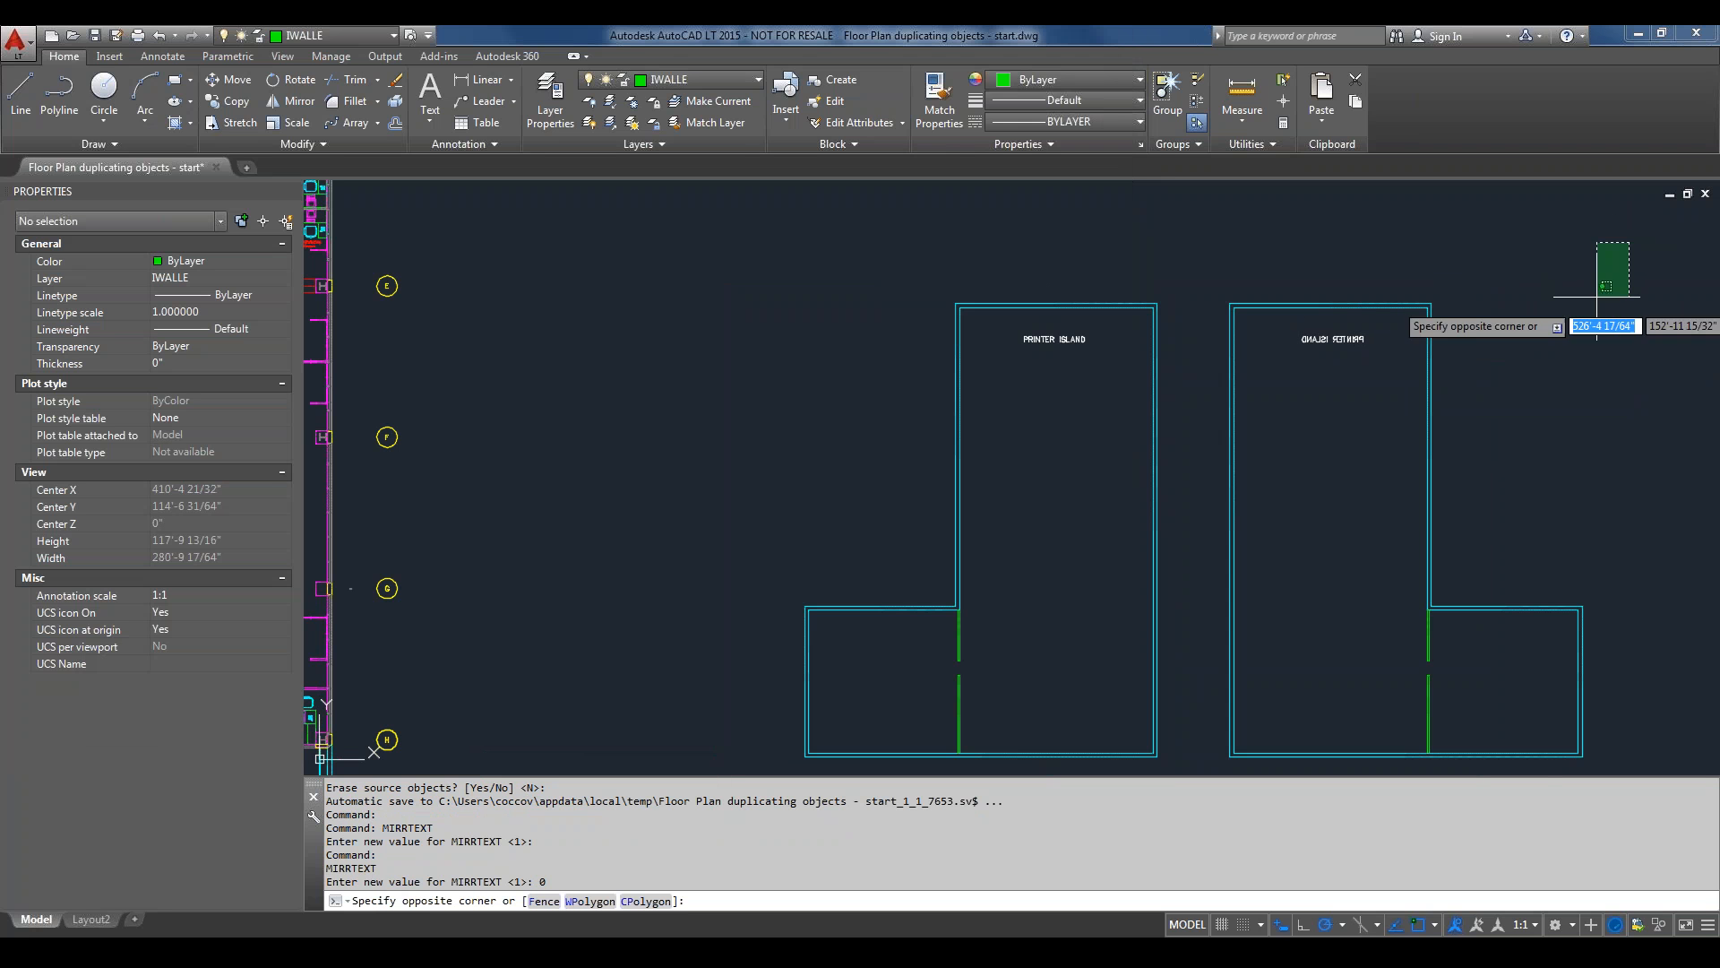
left_click(1221, 751)
type("u")
key("Return")
scroll(1297, 626, "up", 3)
scroll(1452, 347, "down", 6)
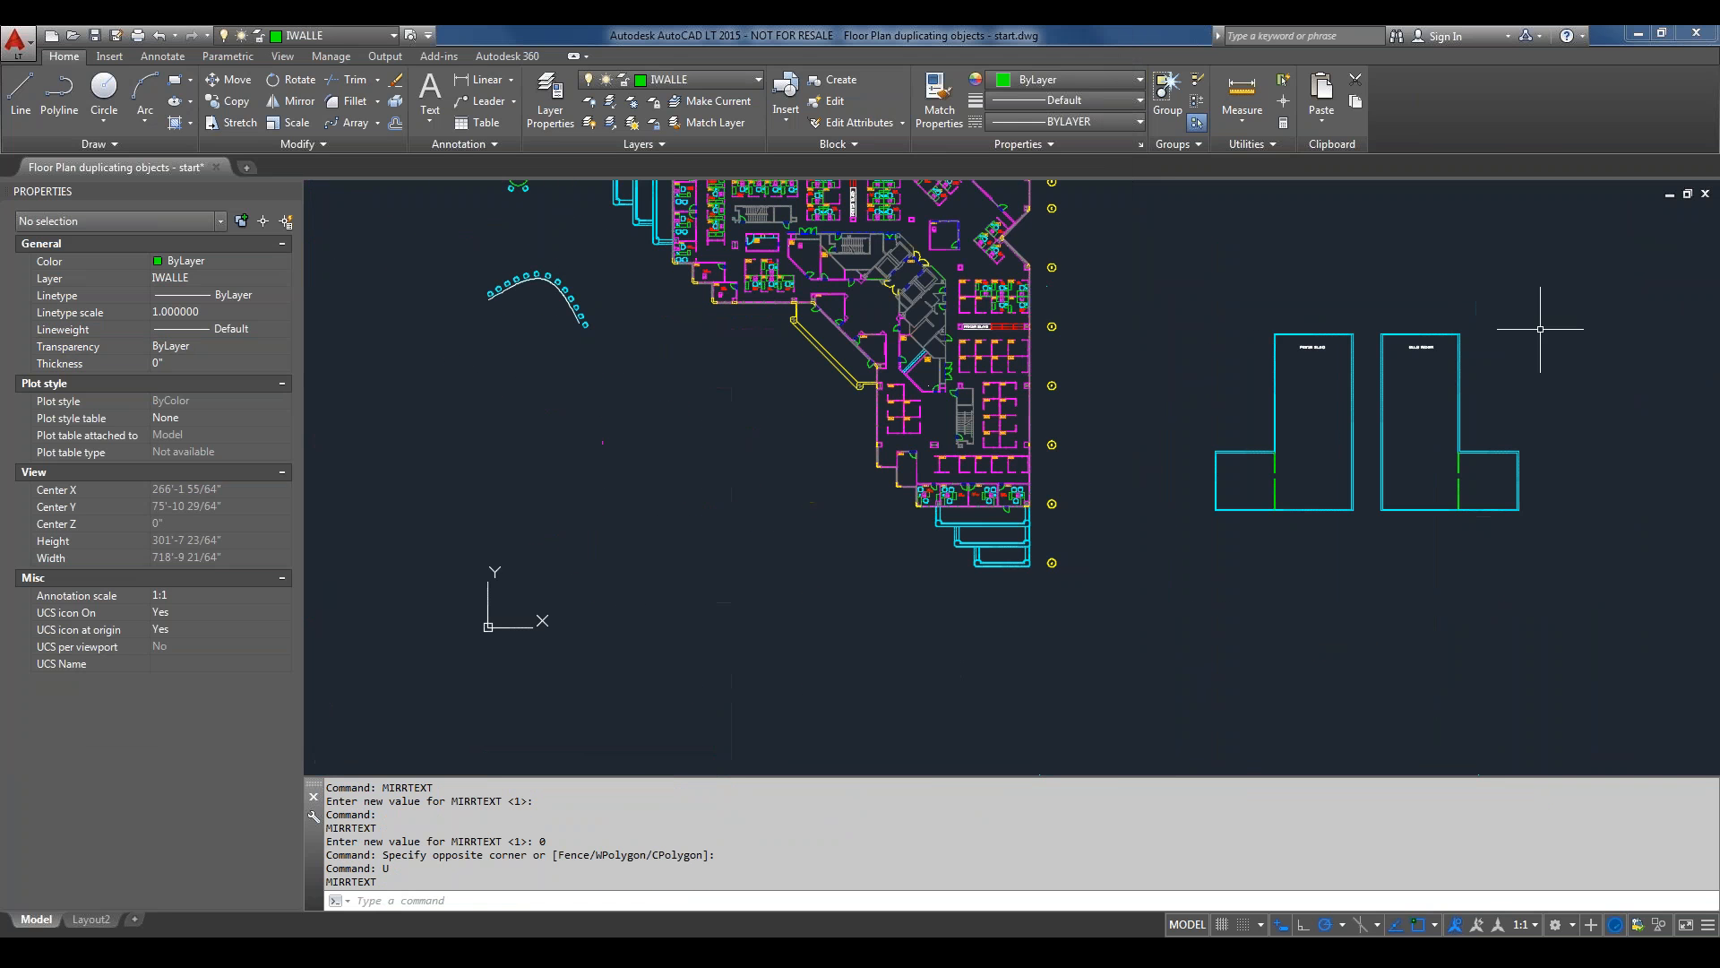
Erase the entire mirrored plan east of the original L-shaped plan, including its reversed text.
type("e")
key("Return")
left_click(1539, 273)
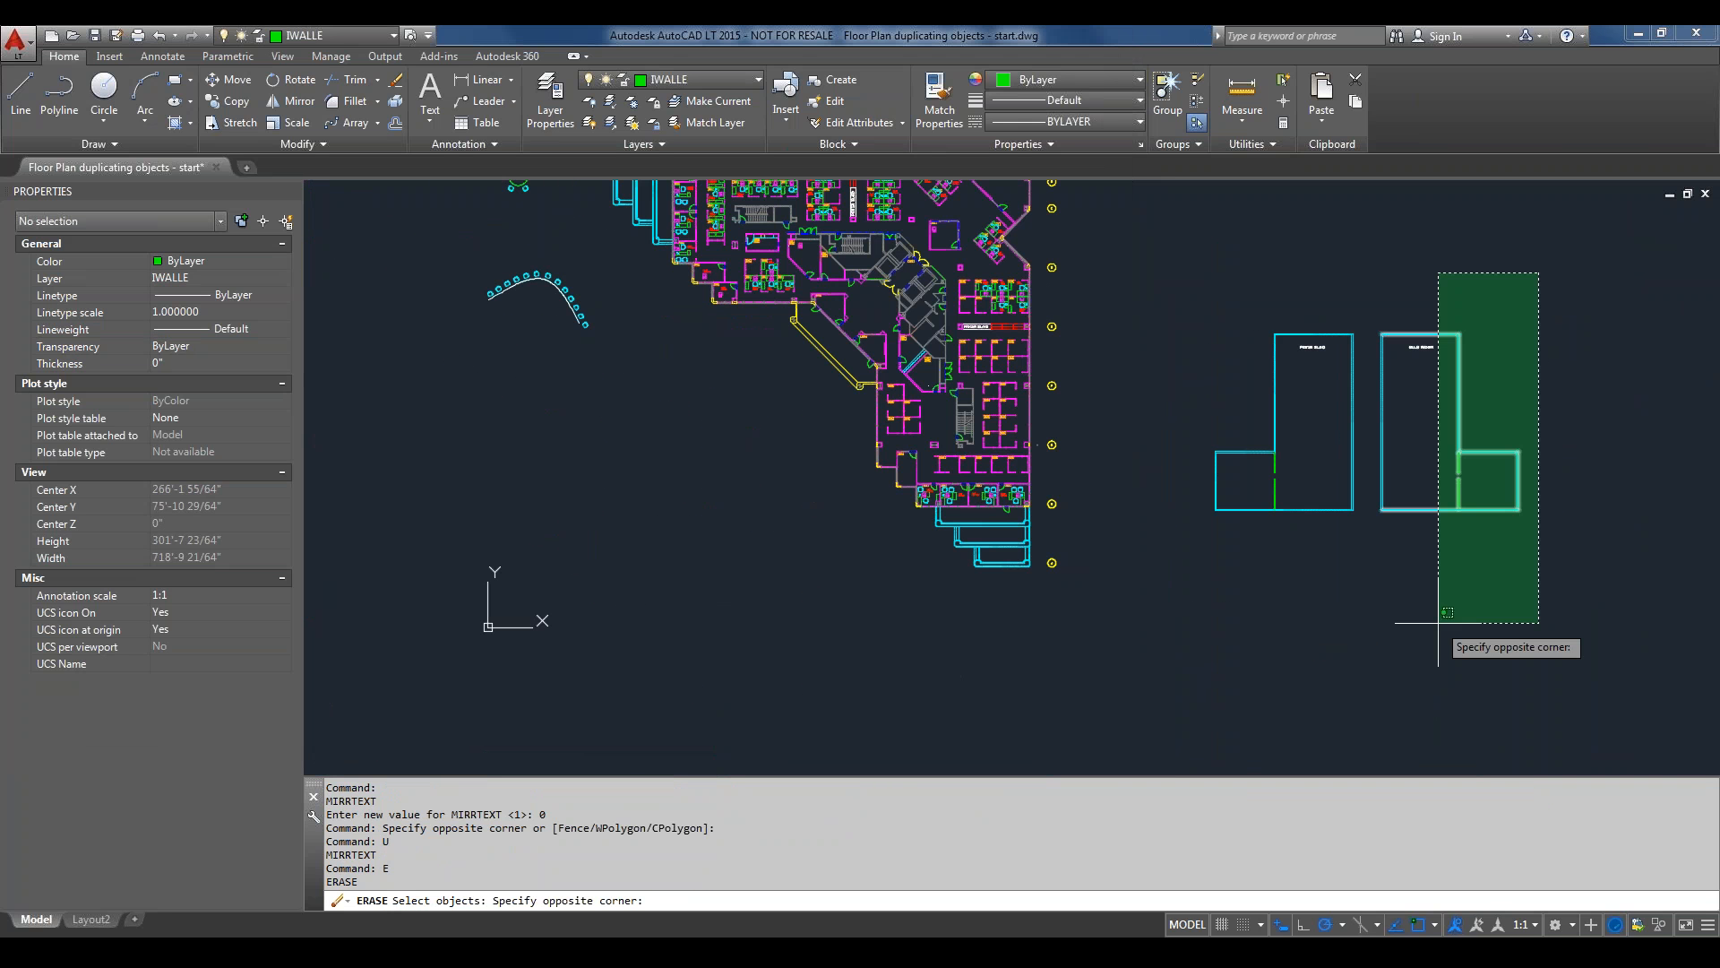
left_click(1376, 618)
key("Return")
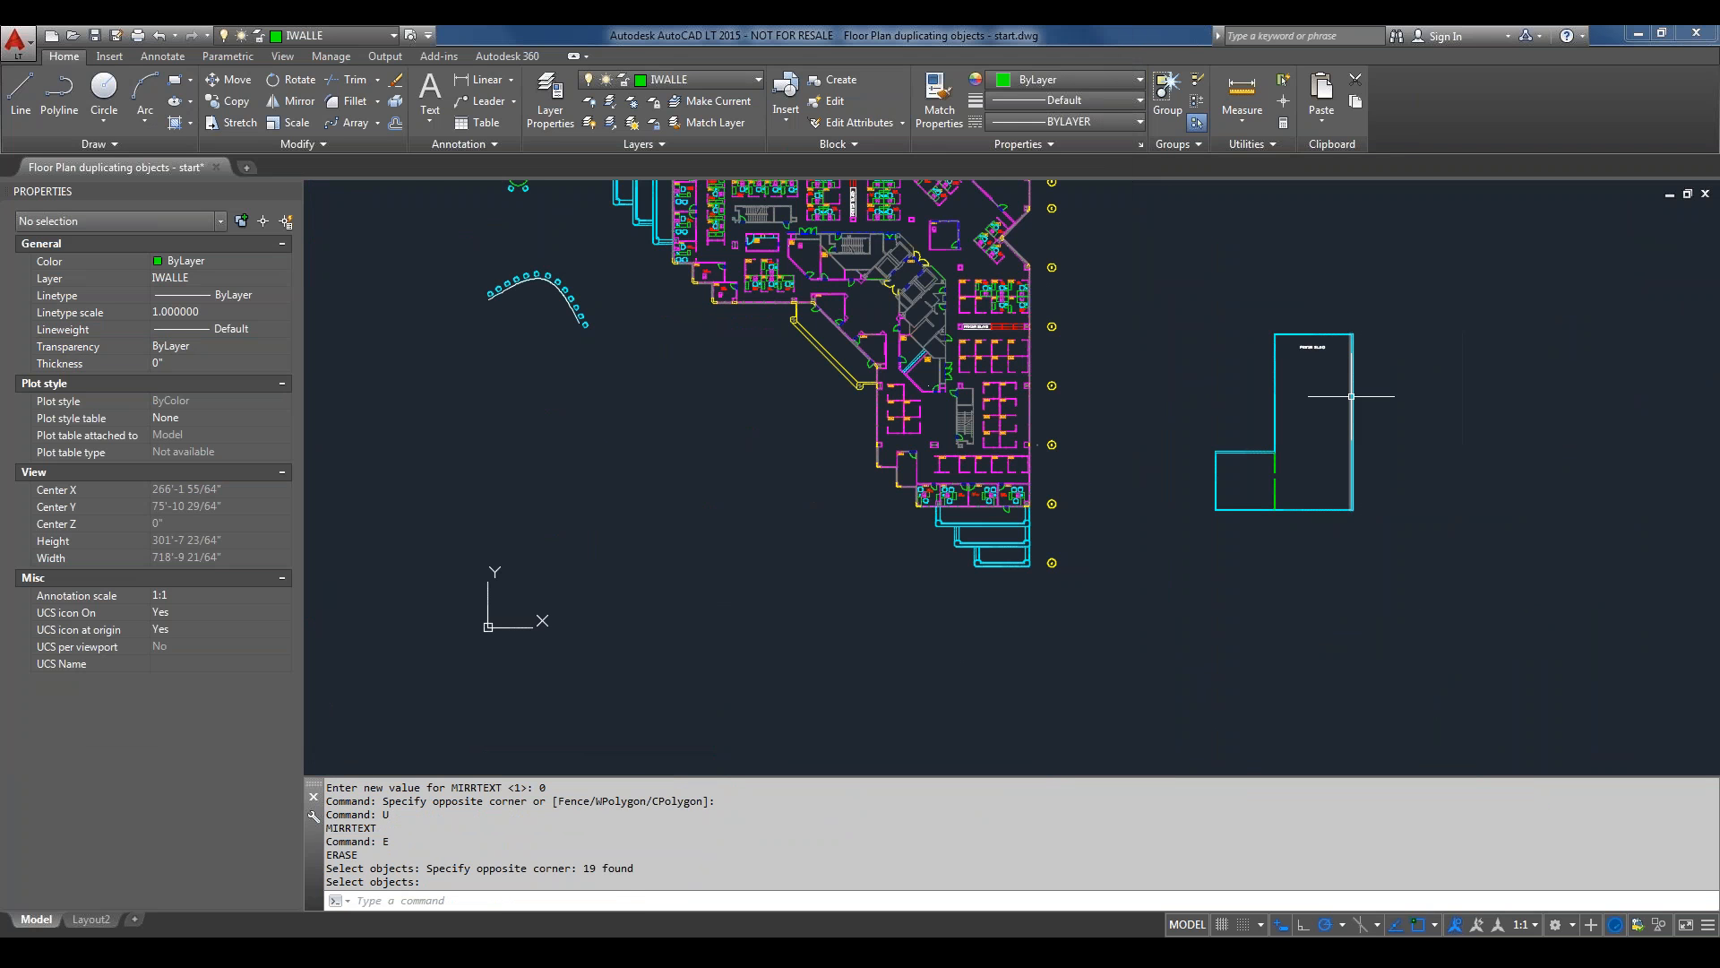
Mirror the L-shaped plan with its text about a vertical line 8 feet east of its southeast corner, keeping the source objects.
left_click(300, 106)
scroll(1339, 375, "up", 2)
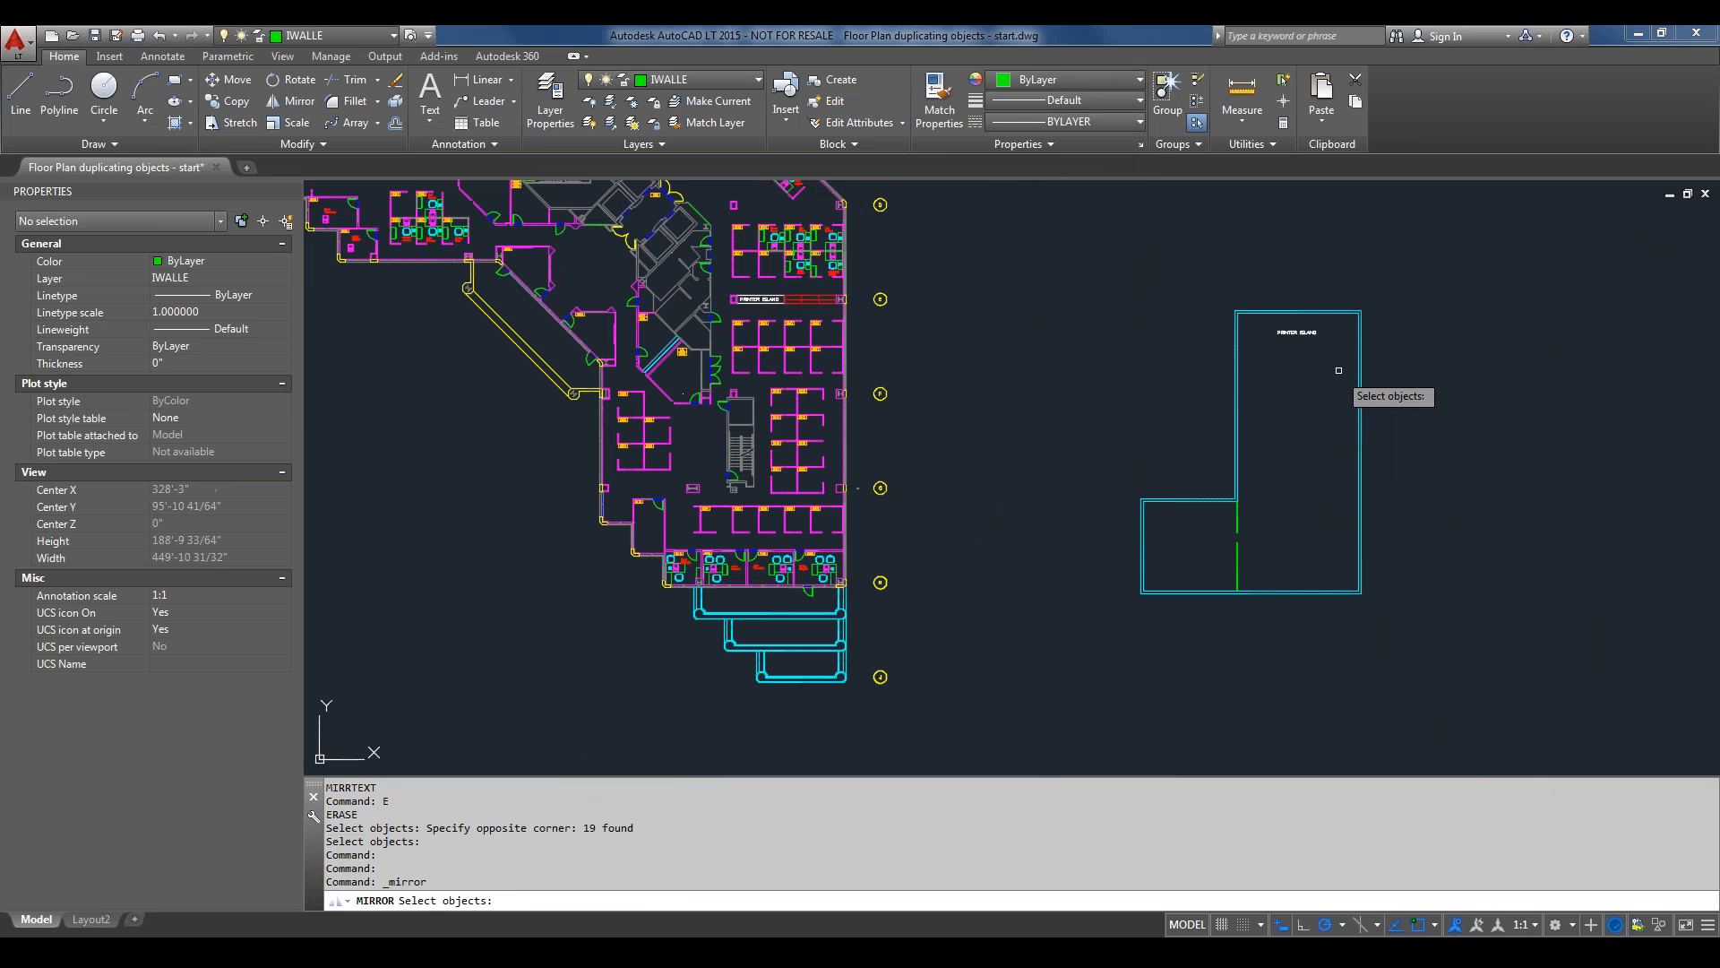
left_click(1406, 275)
left_click(1210, 536)
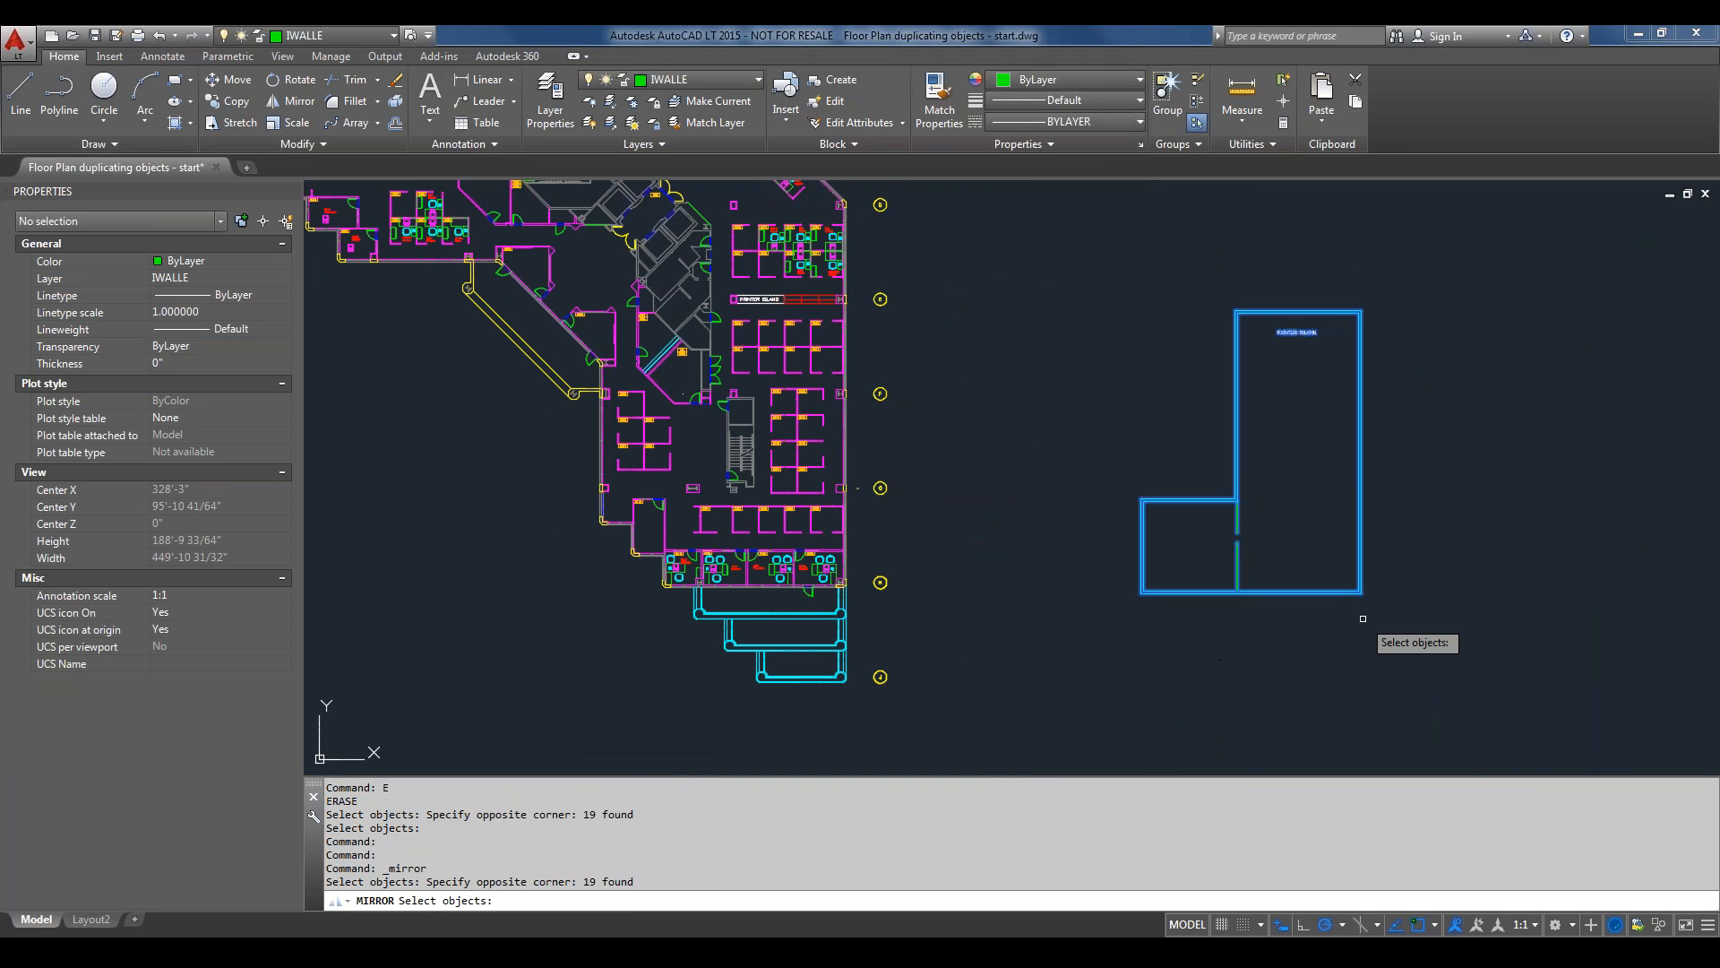
key("Return")
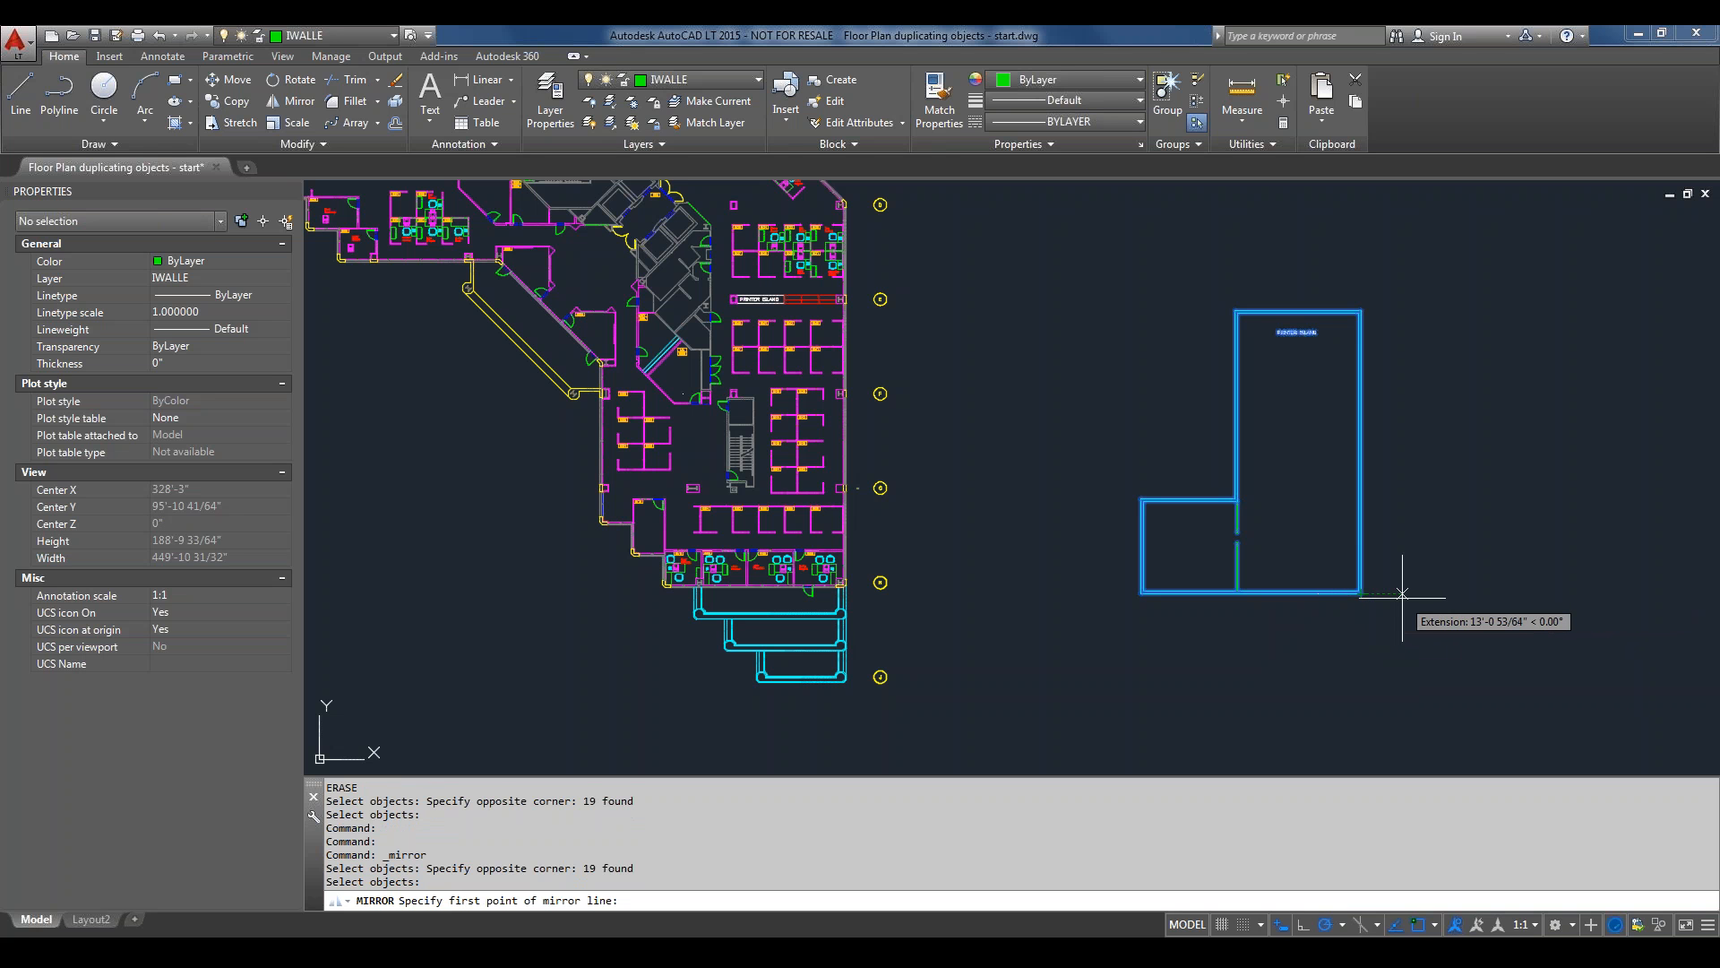
type("8'")
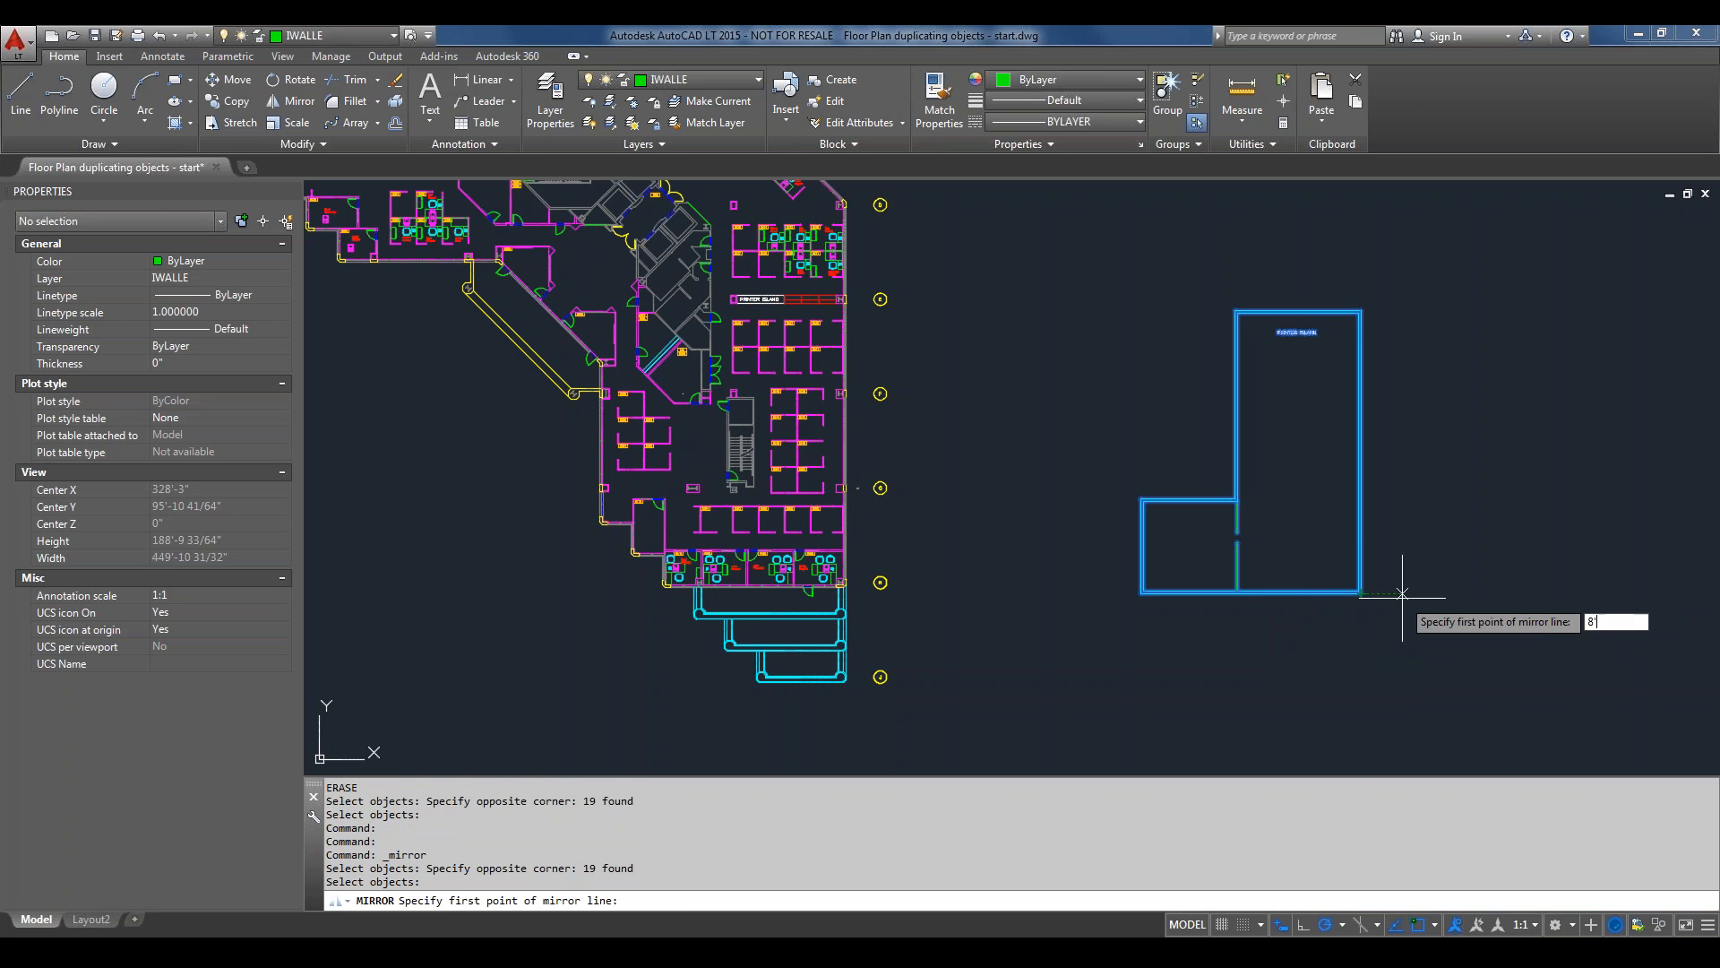
key("Return")
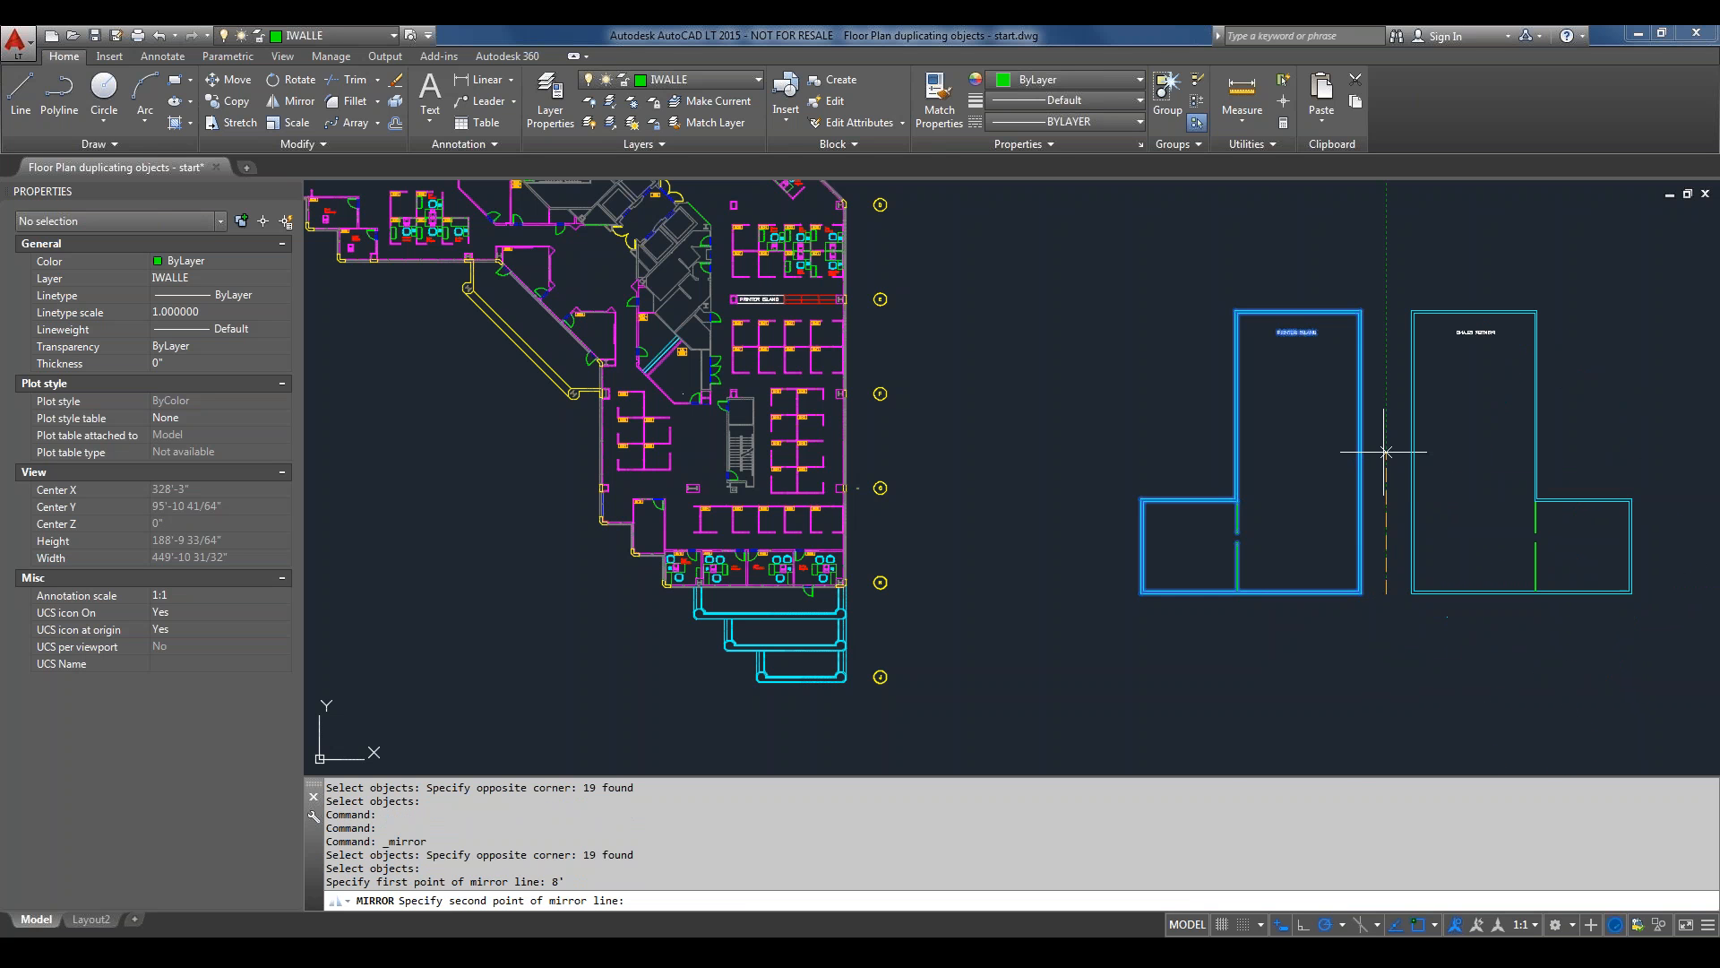
left_click(1384, 452)
right_click(1384, 451)
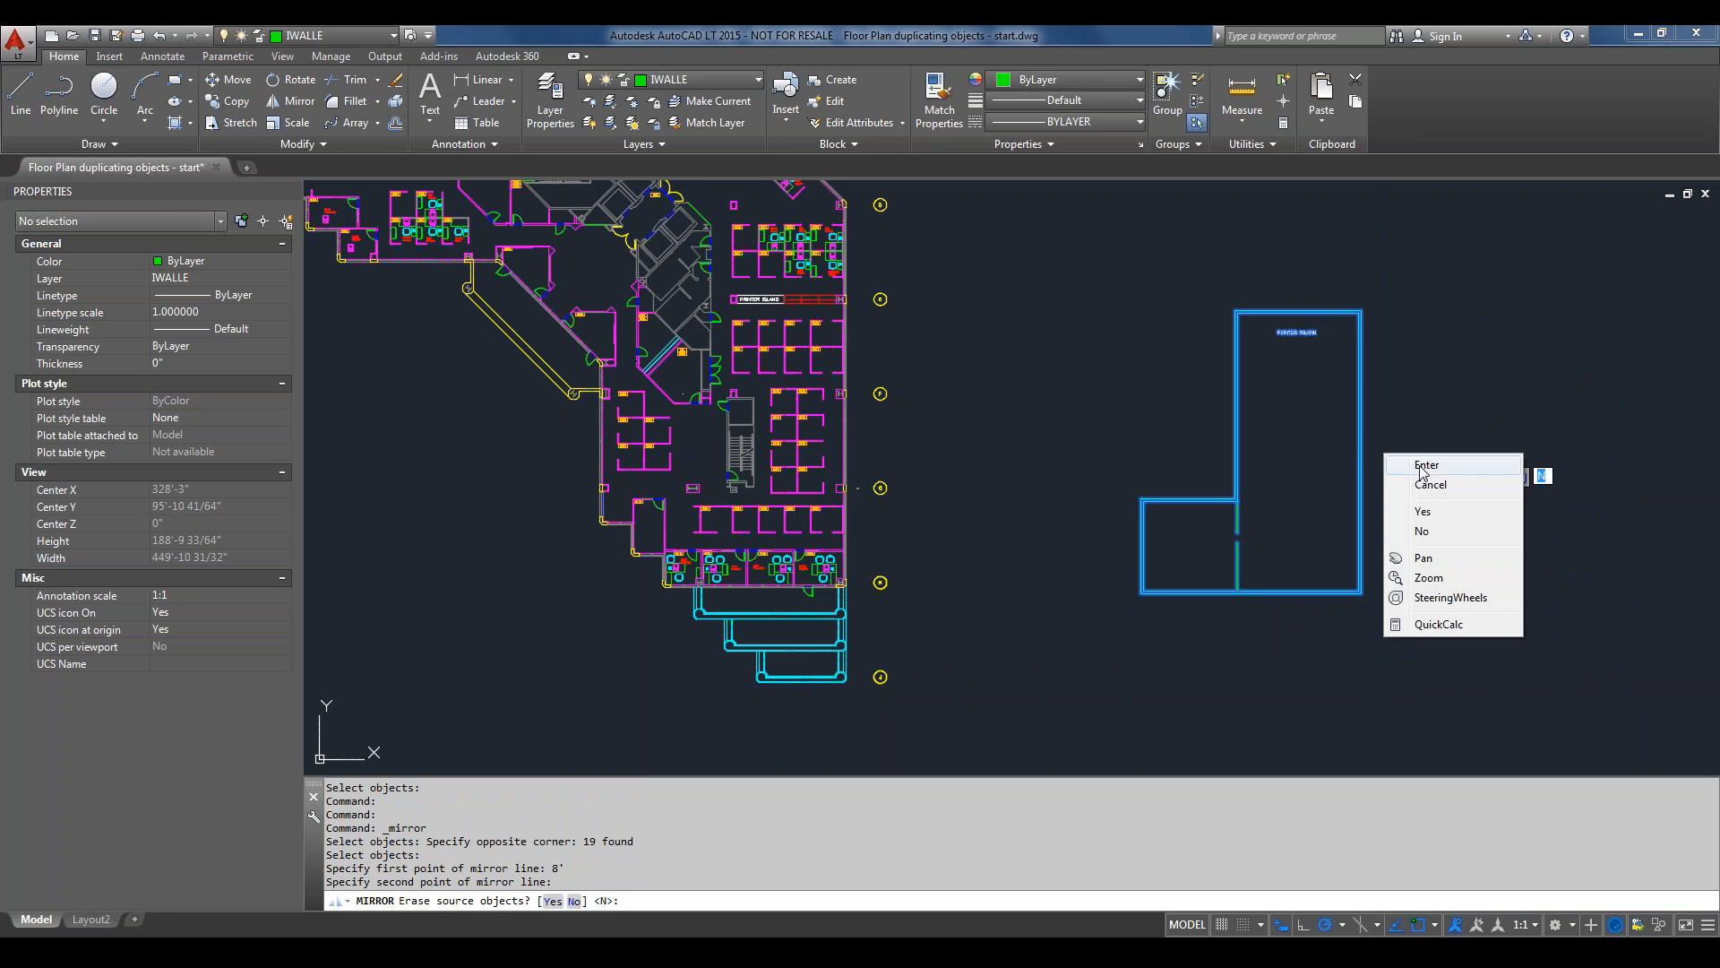
left_click(1415, 462)
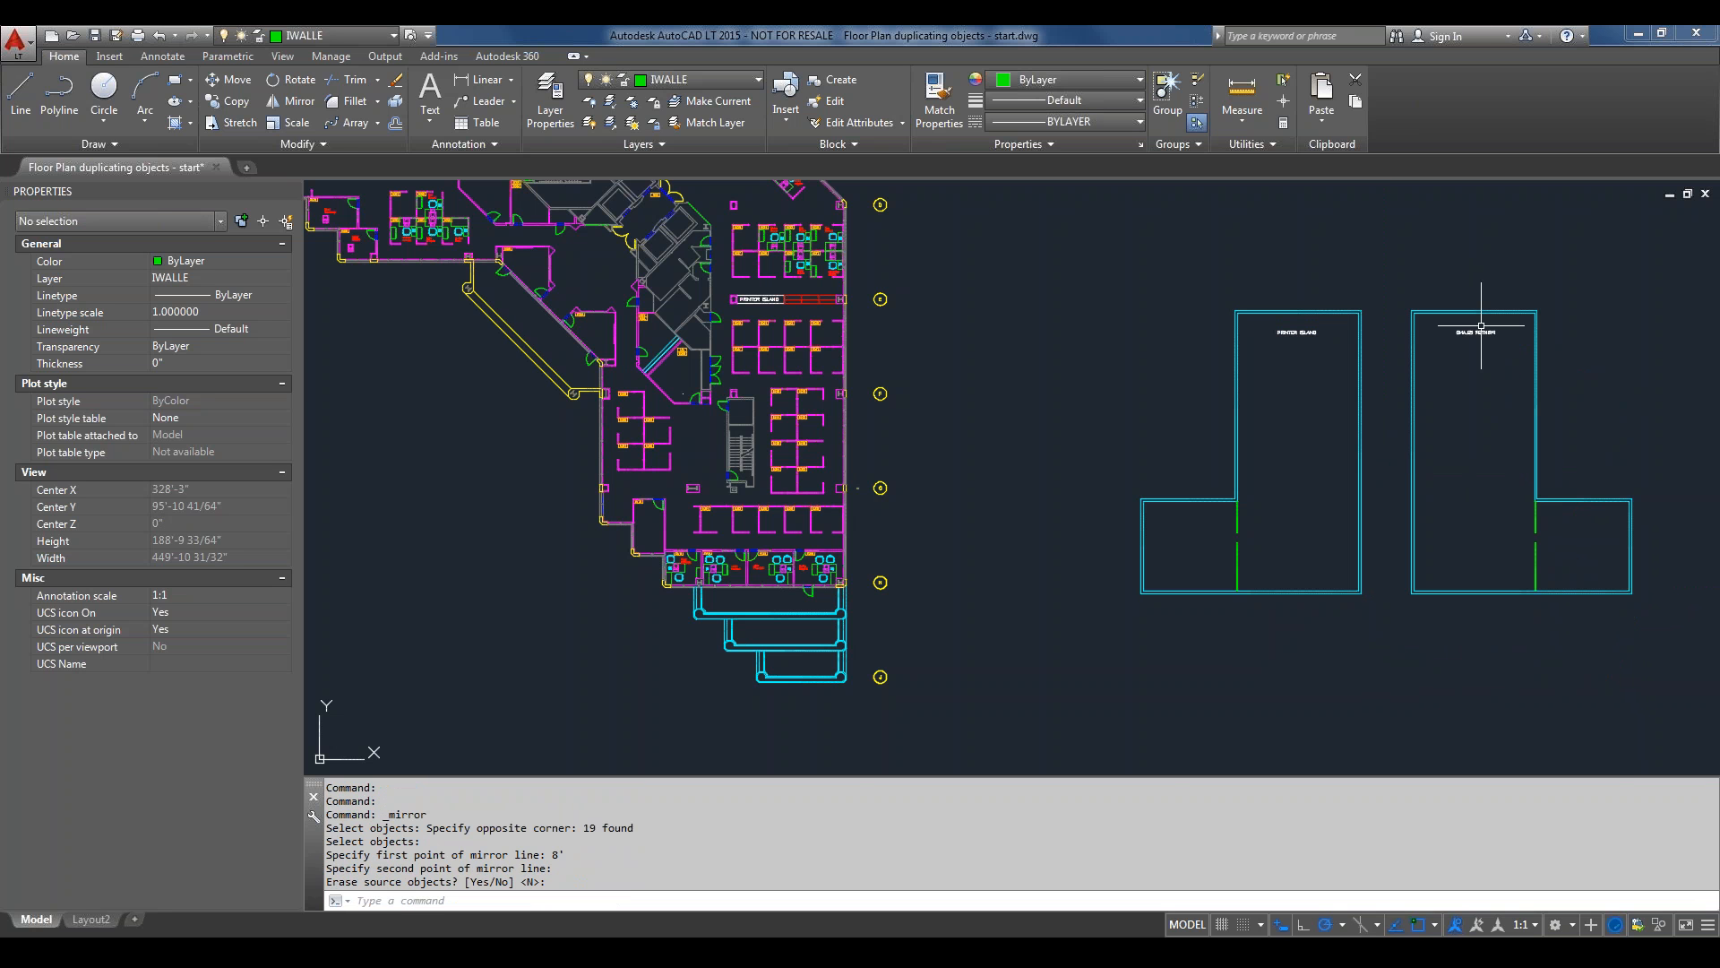
Set MIRRTEXT to 0 to retain the direction of text when mirroring.
scroll(1486, 312, "up", 2)
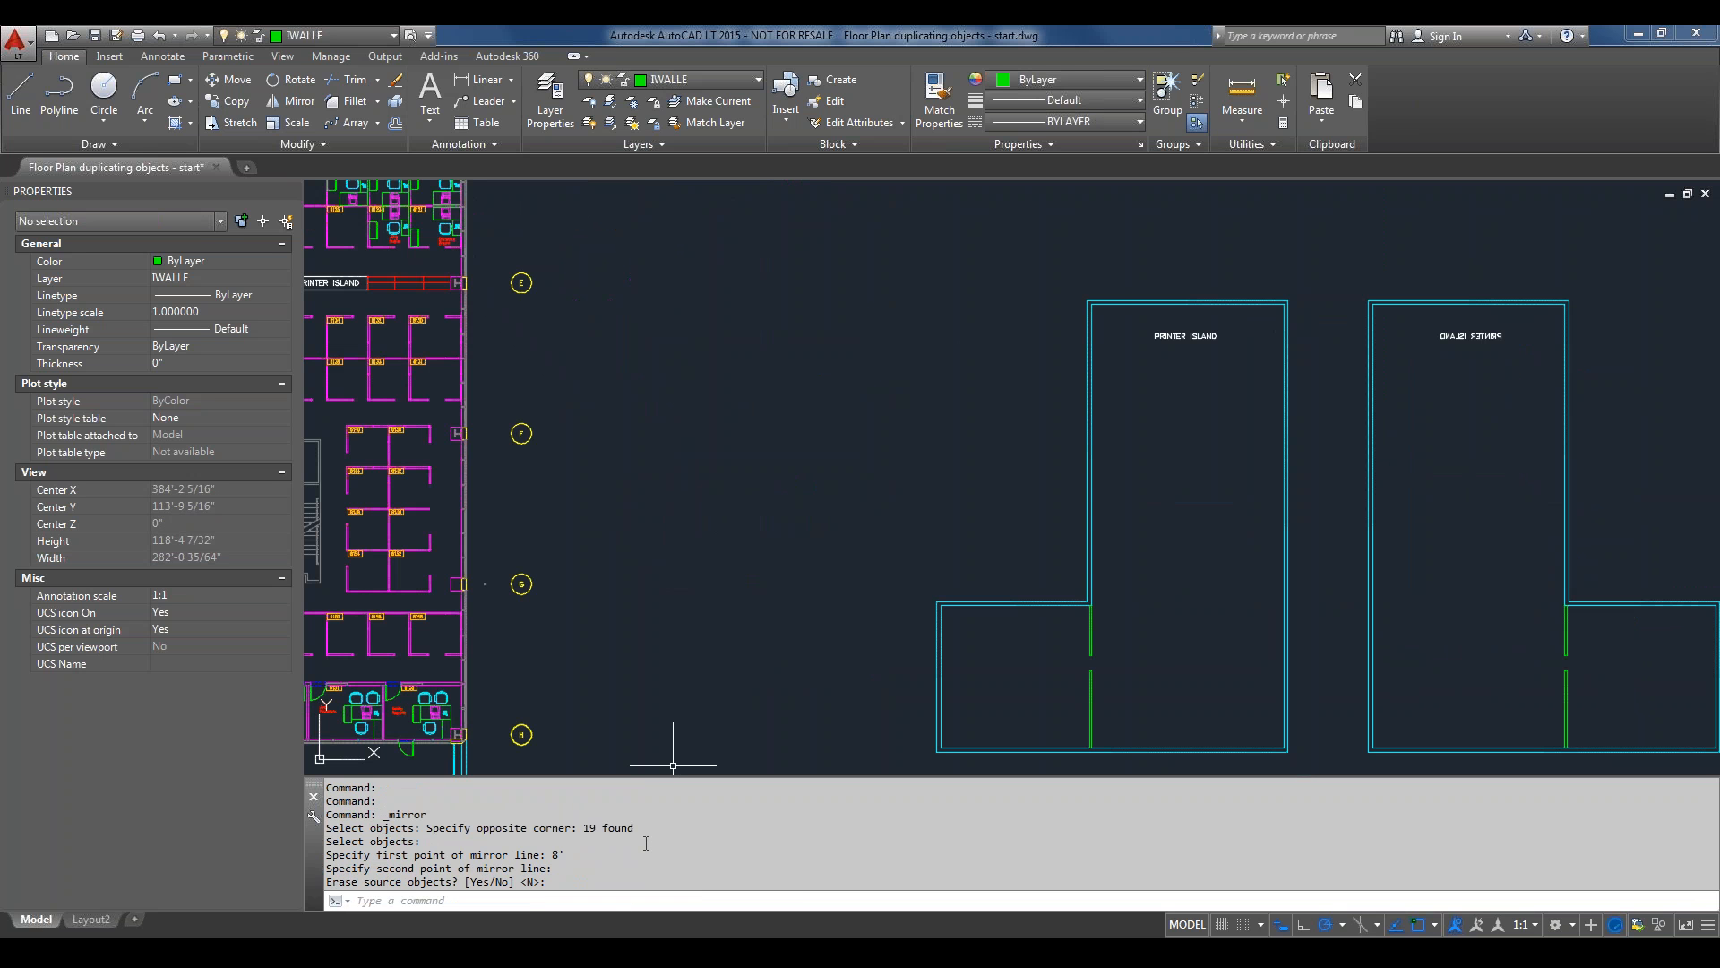
type("mi")
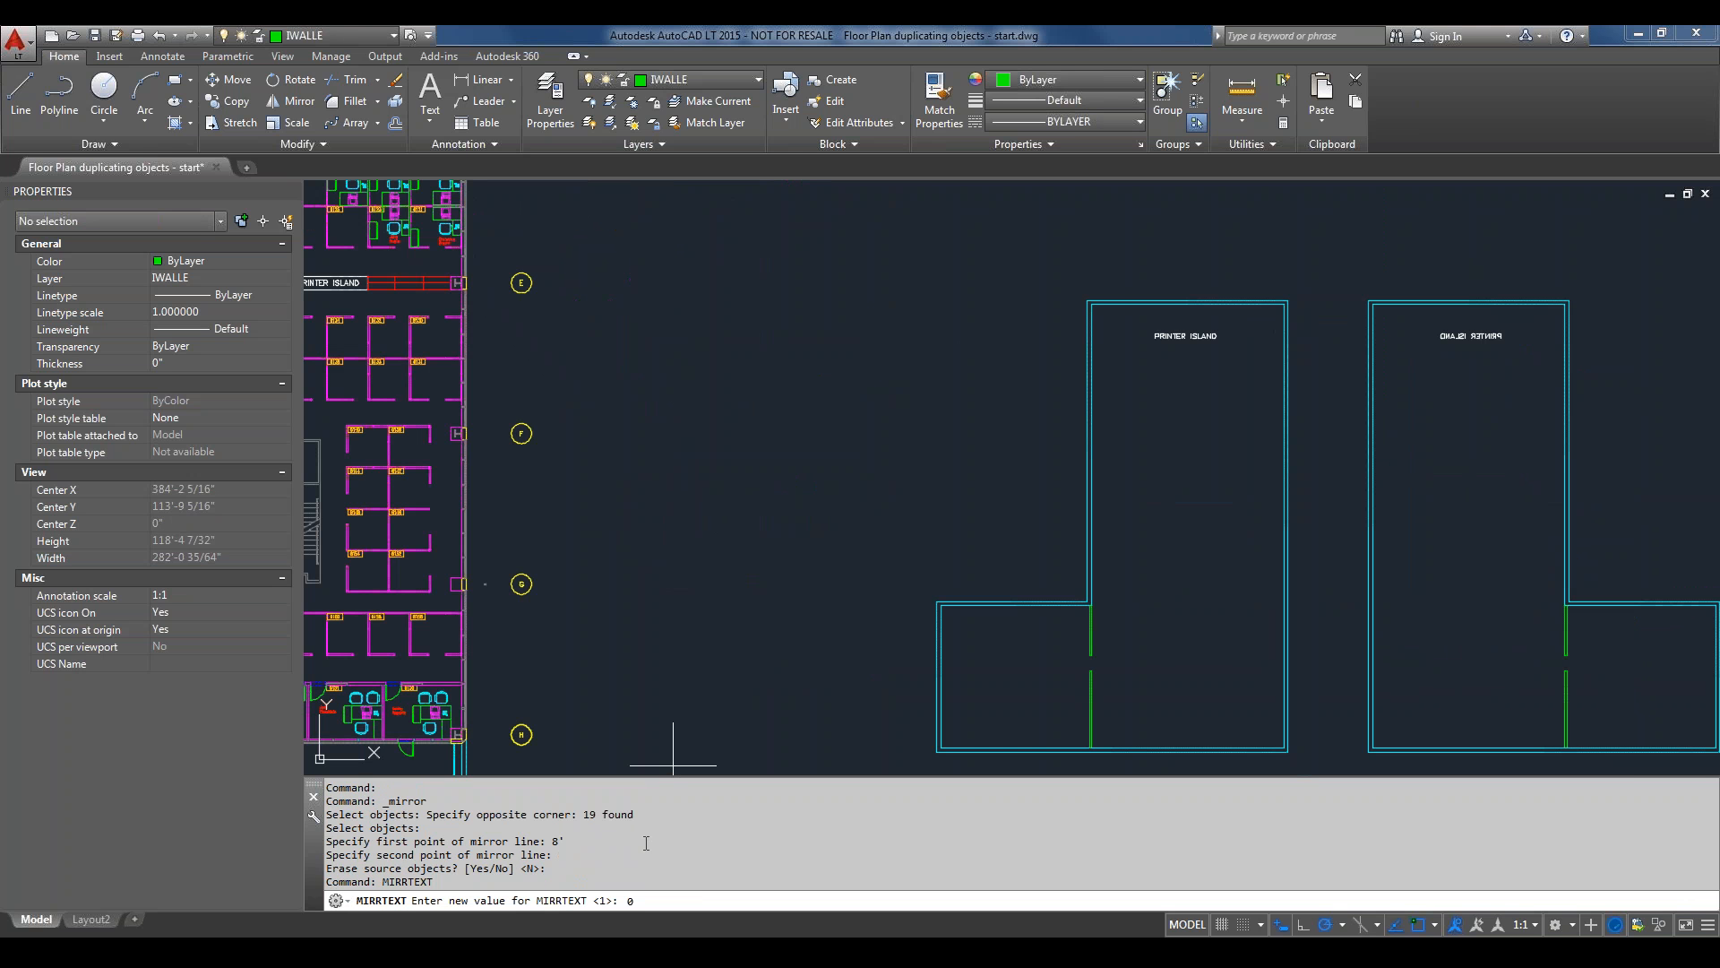
key("Return")
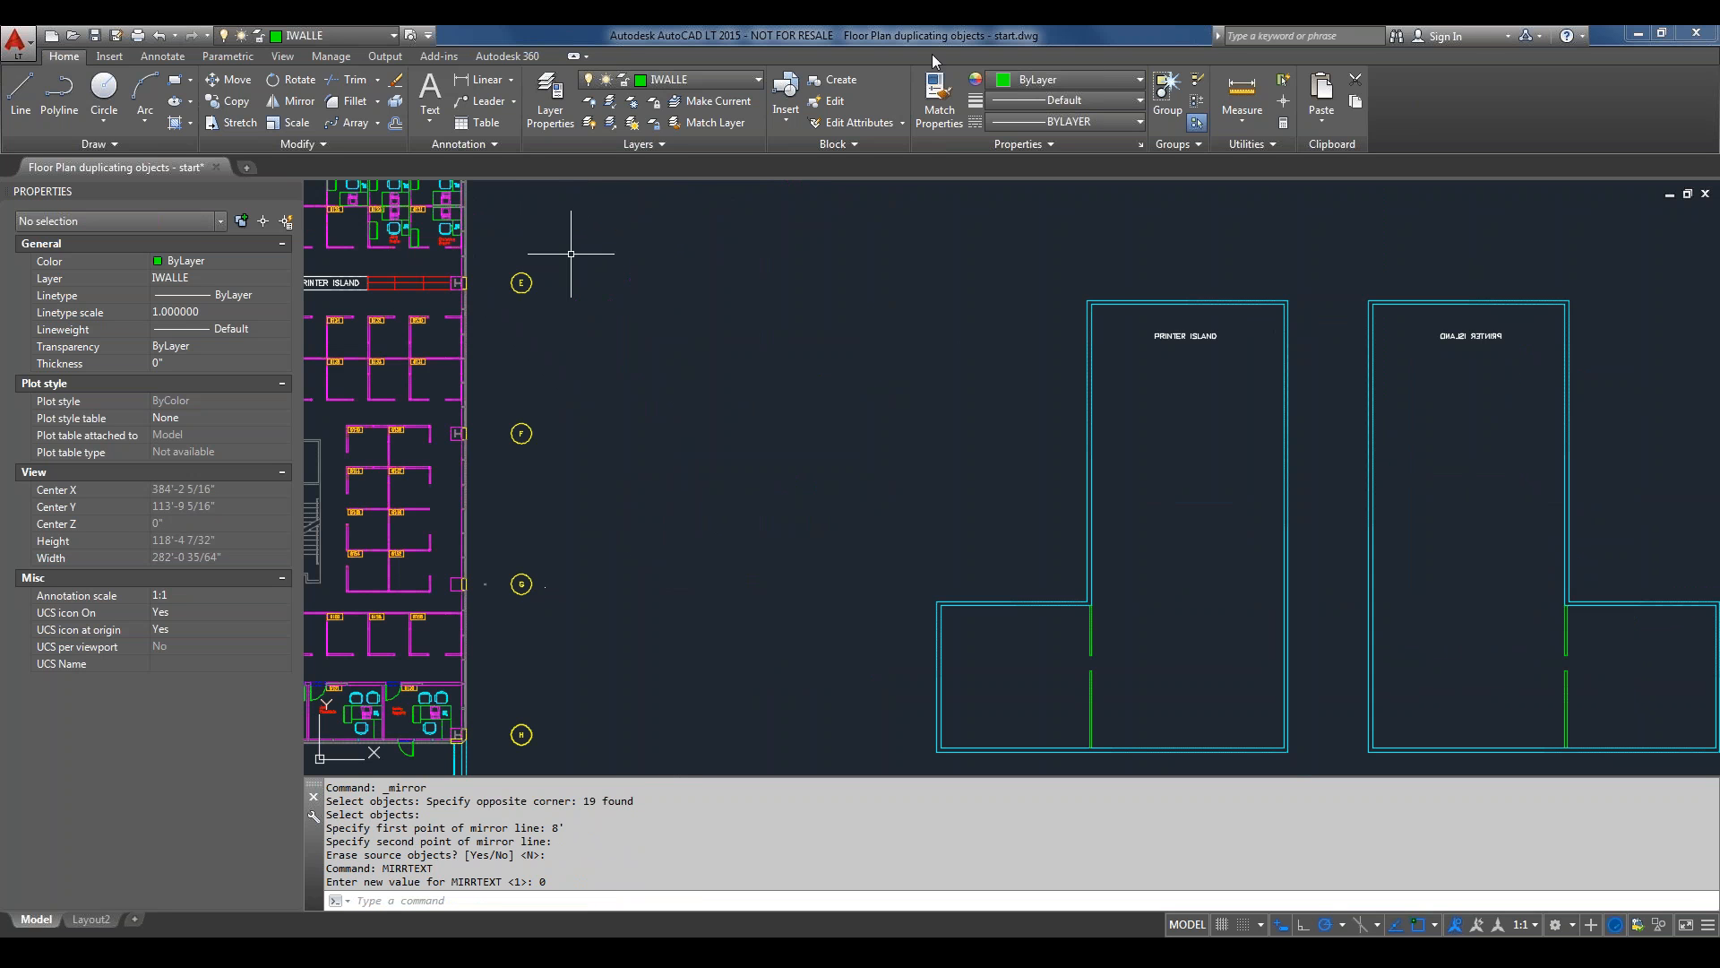
Erase the mirrored plan east of the original, including its westernmost vertical wall line.
scroll(1208, 387, "down", 4)
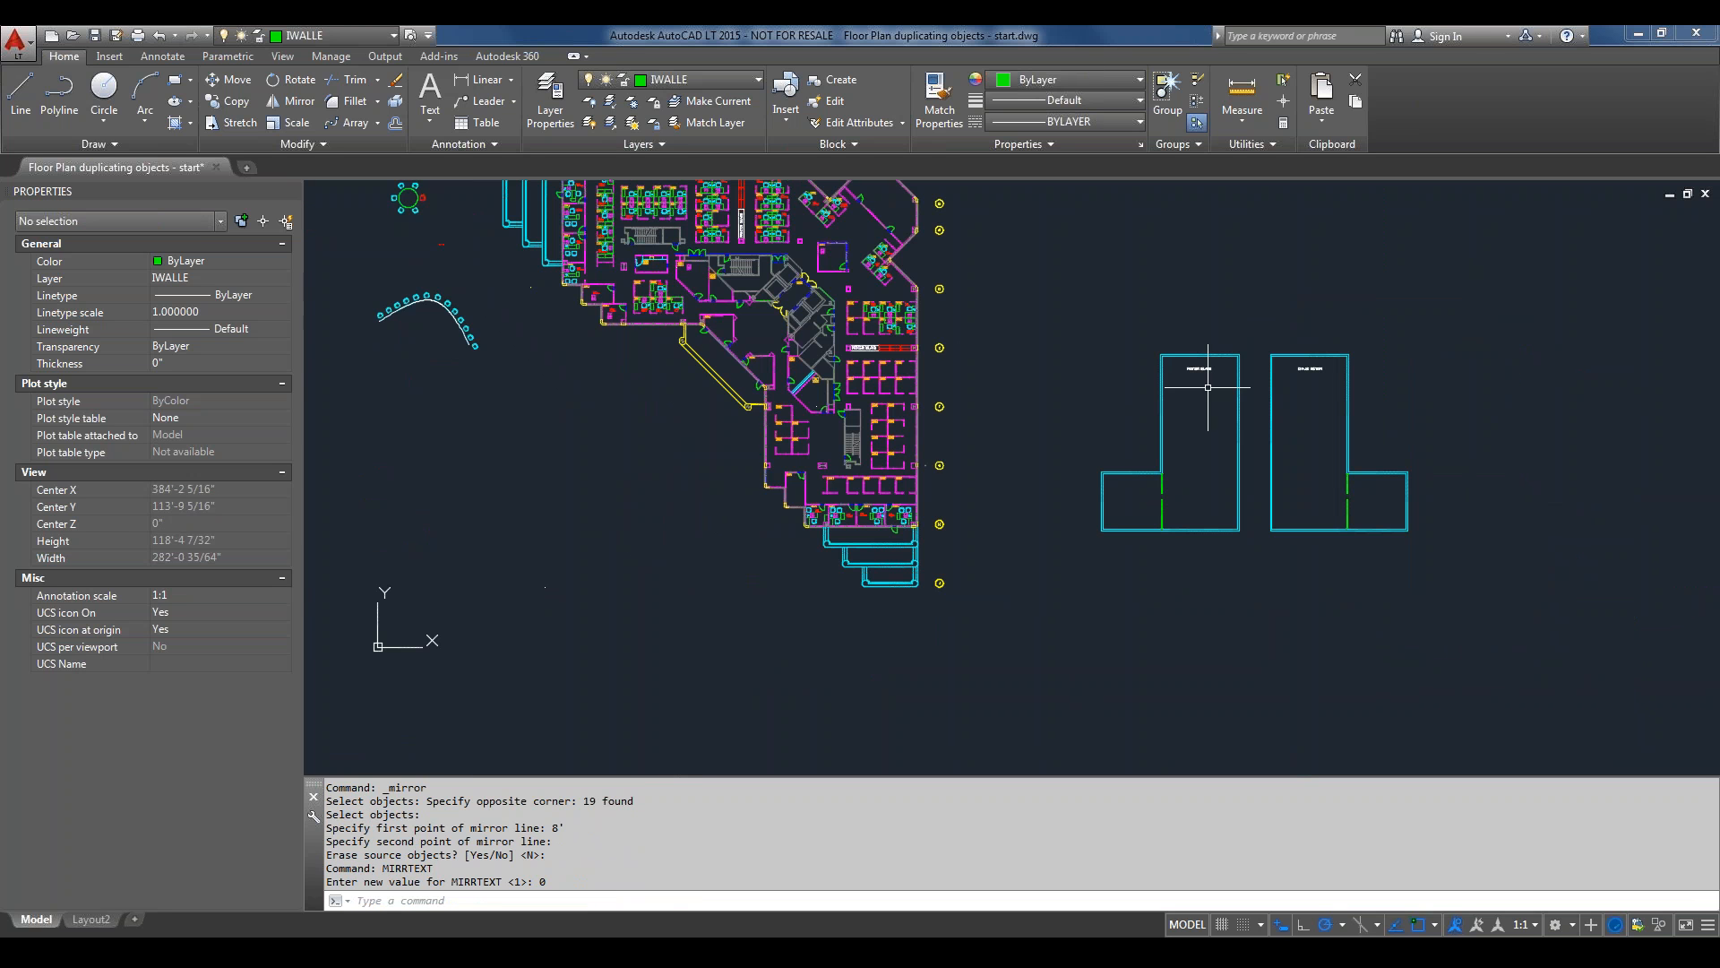
left_click(1508, 318)
left_click(1272, 564)
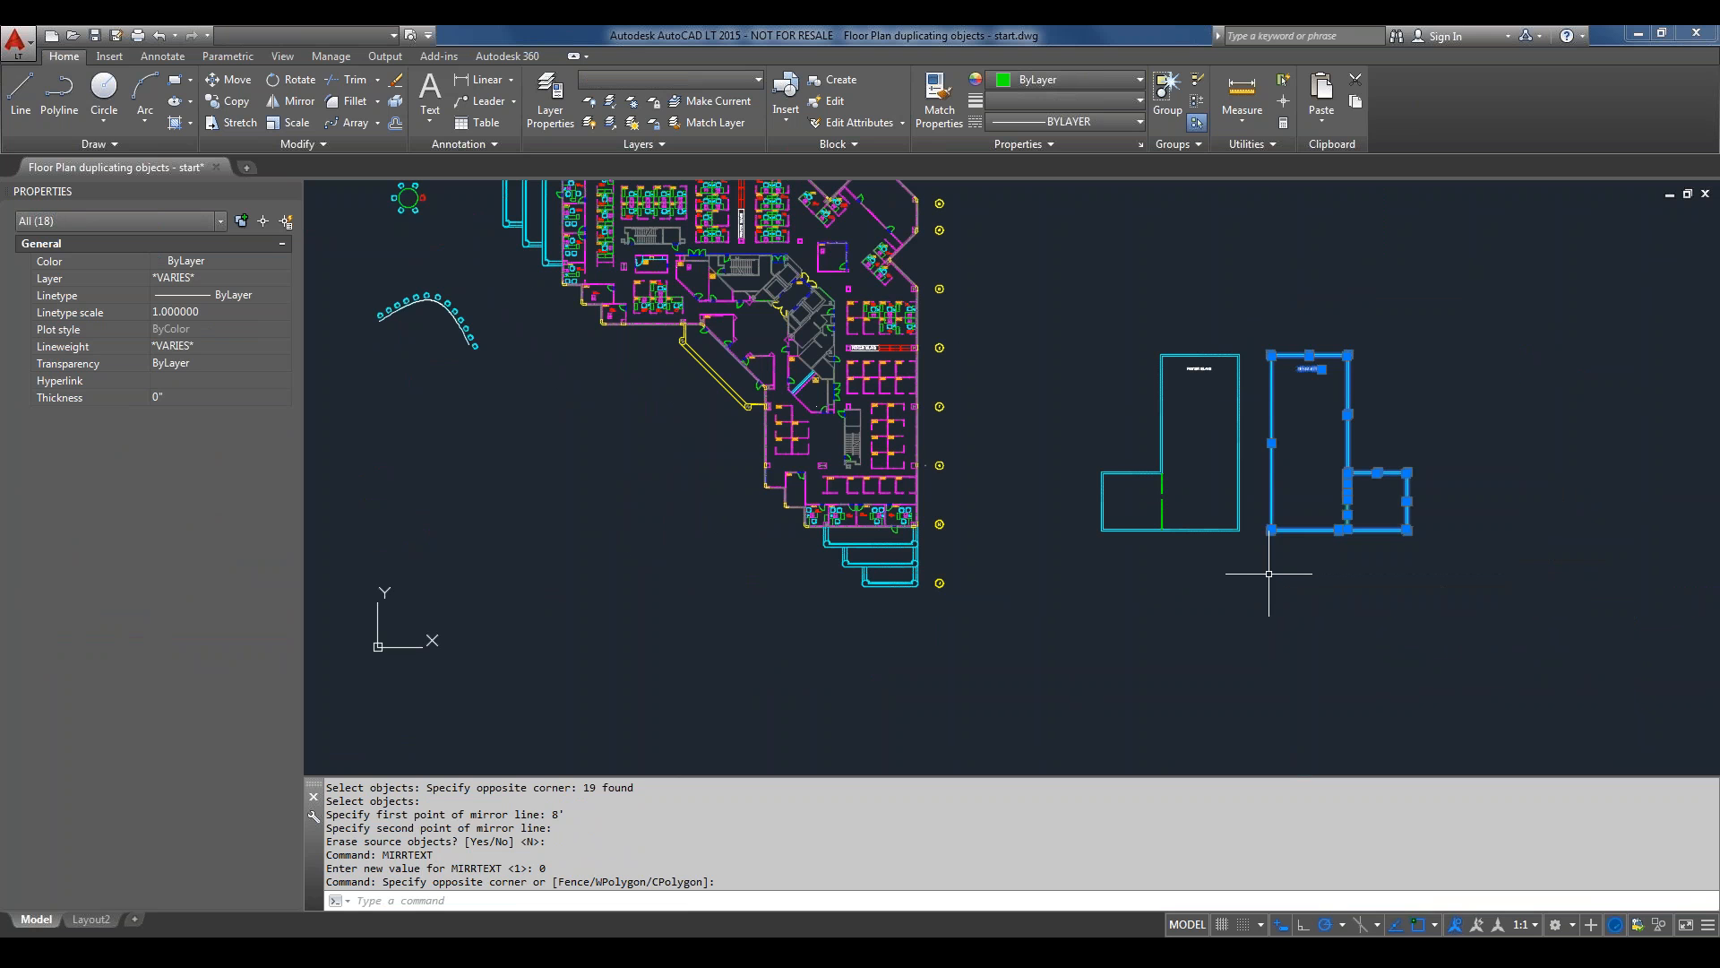
key("Delete")
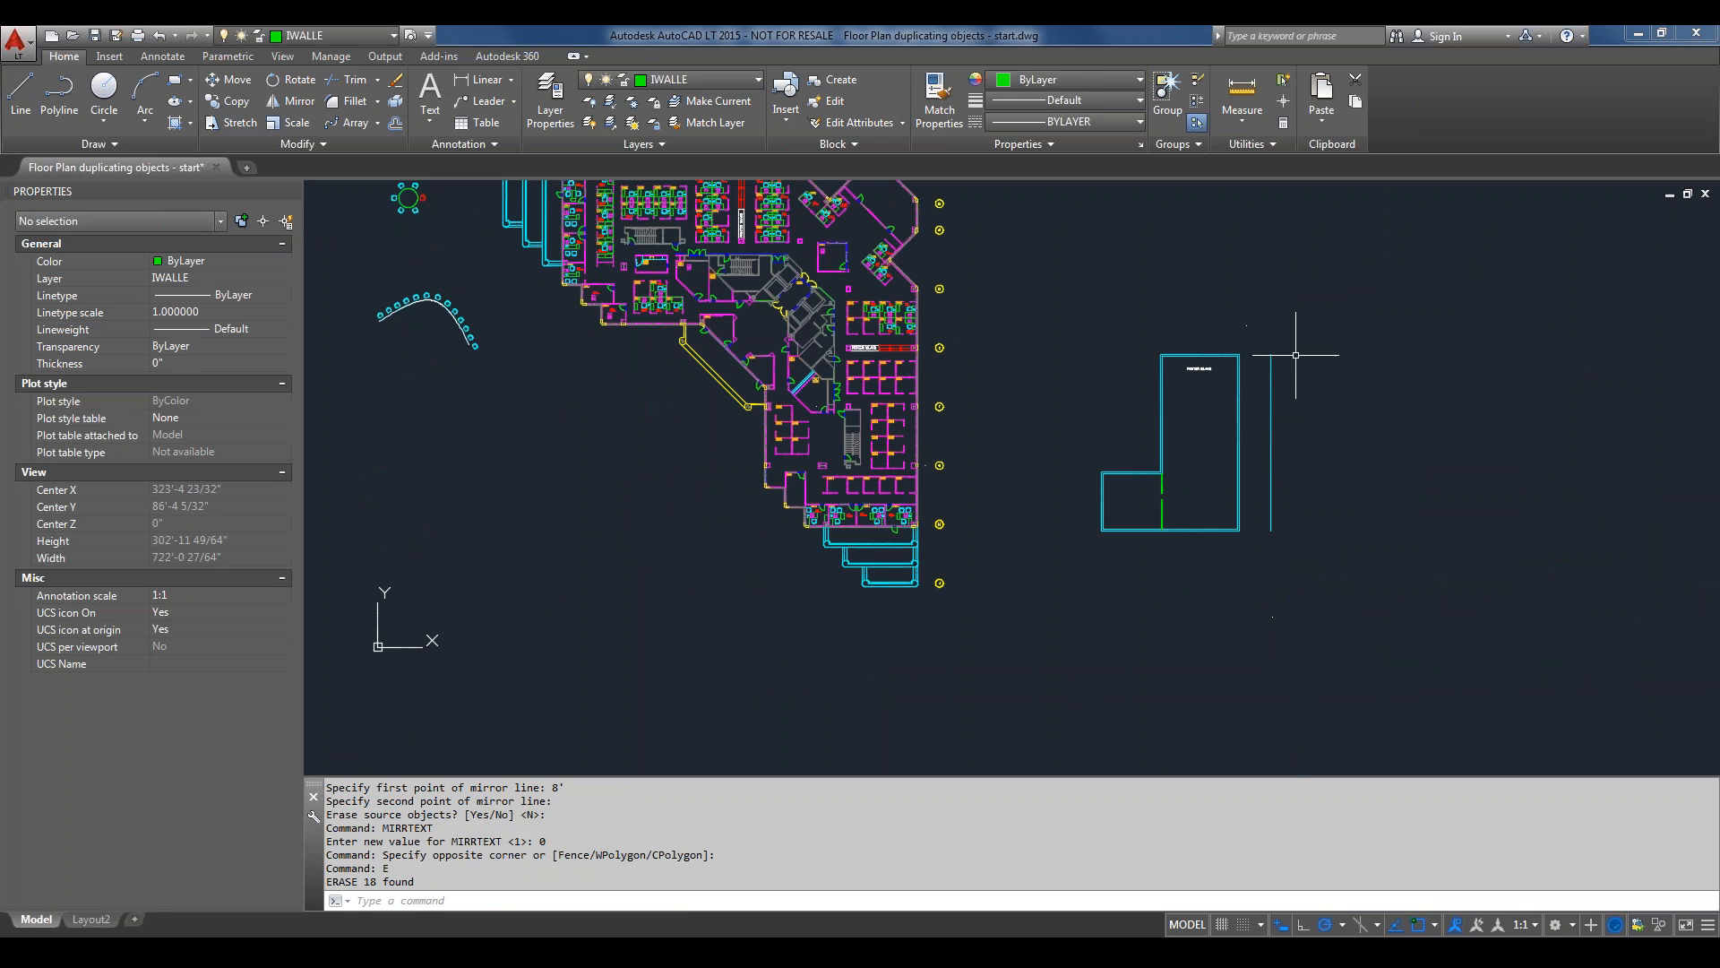
left_click(1298, 358)
left_click(1265, 414)
type("e")
key("Return")
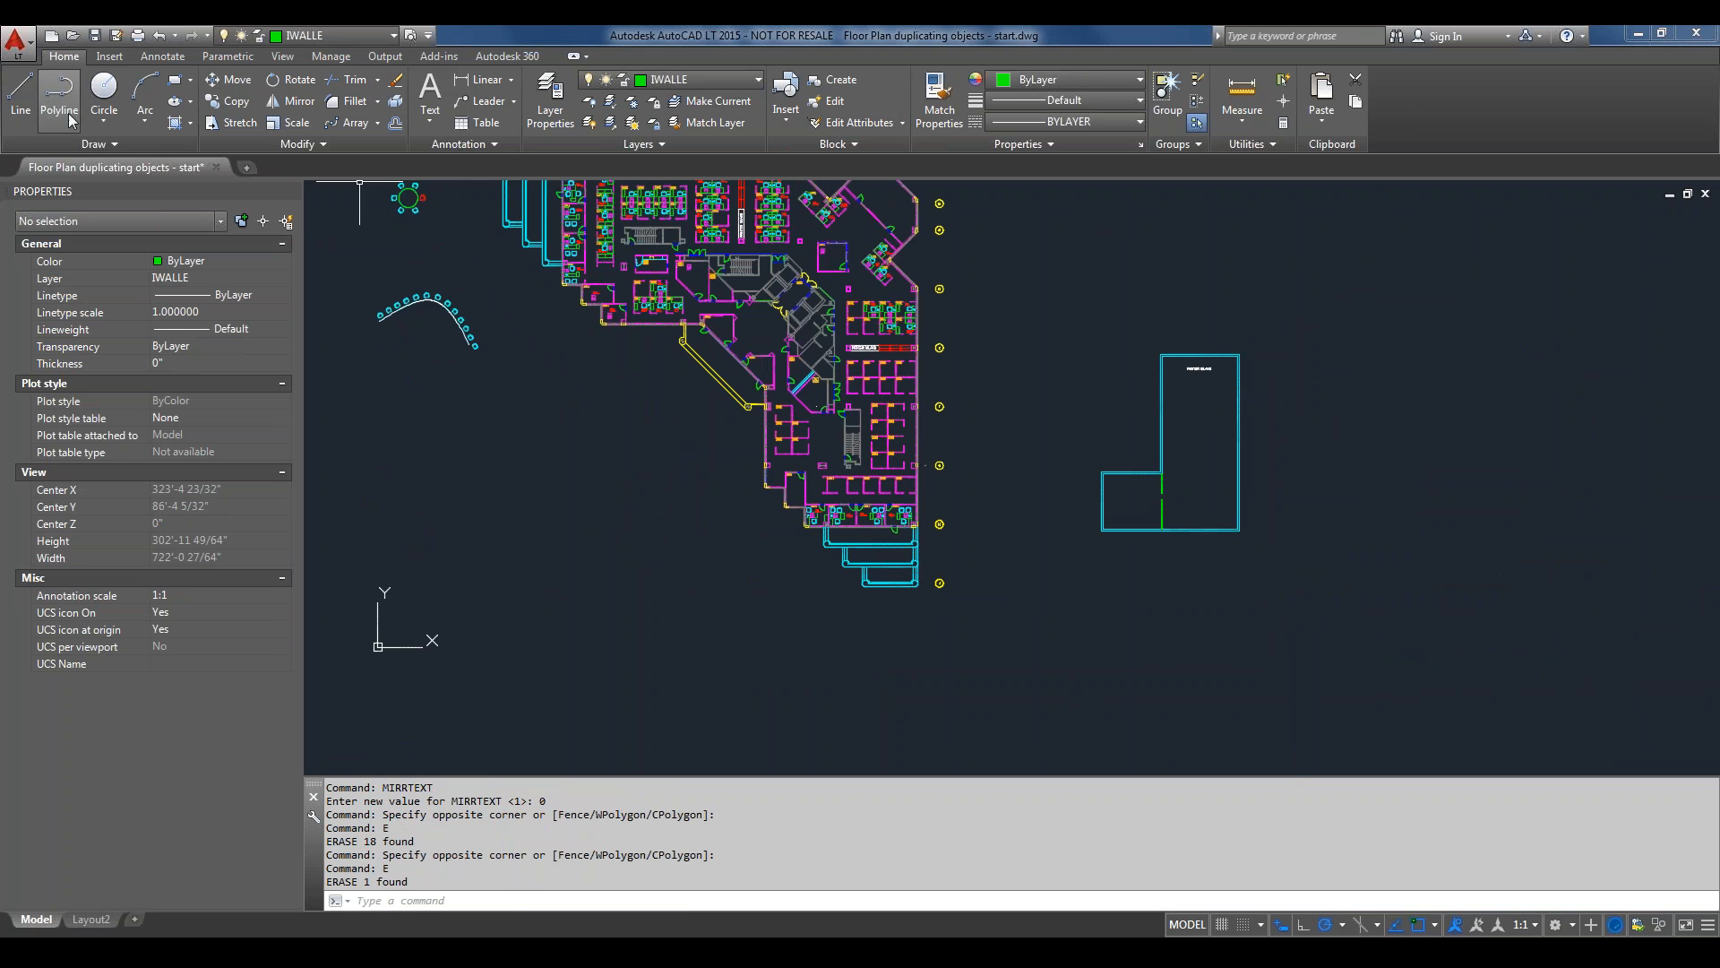
Mirror the whole L-shaped plan and its PRINTER ISLAND text about a vertical line 8 feet east of the southeast corner, keeping the originals.
scroll(1233, 431, "up", 2)
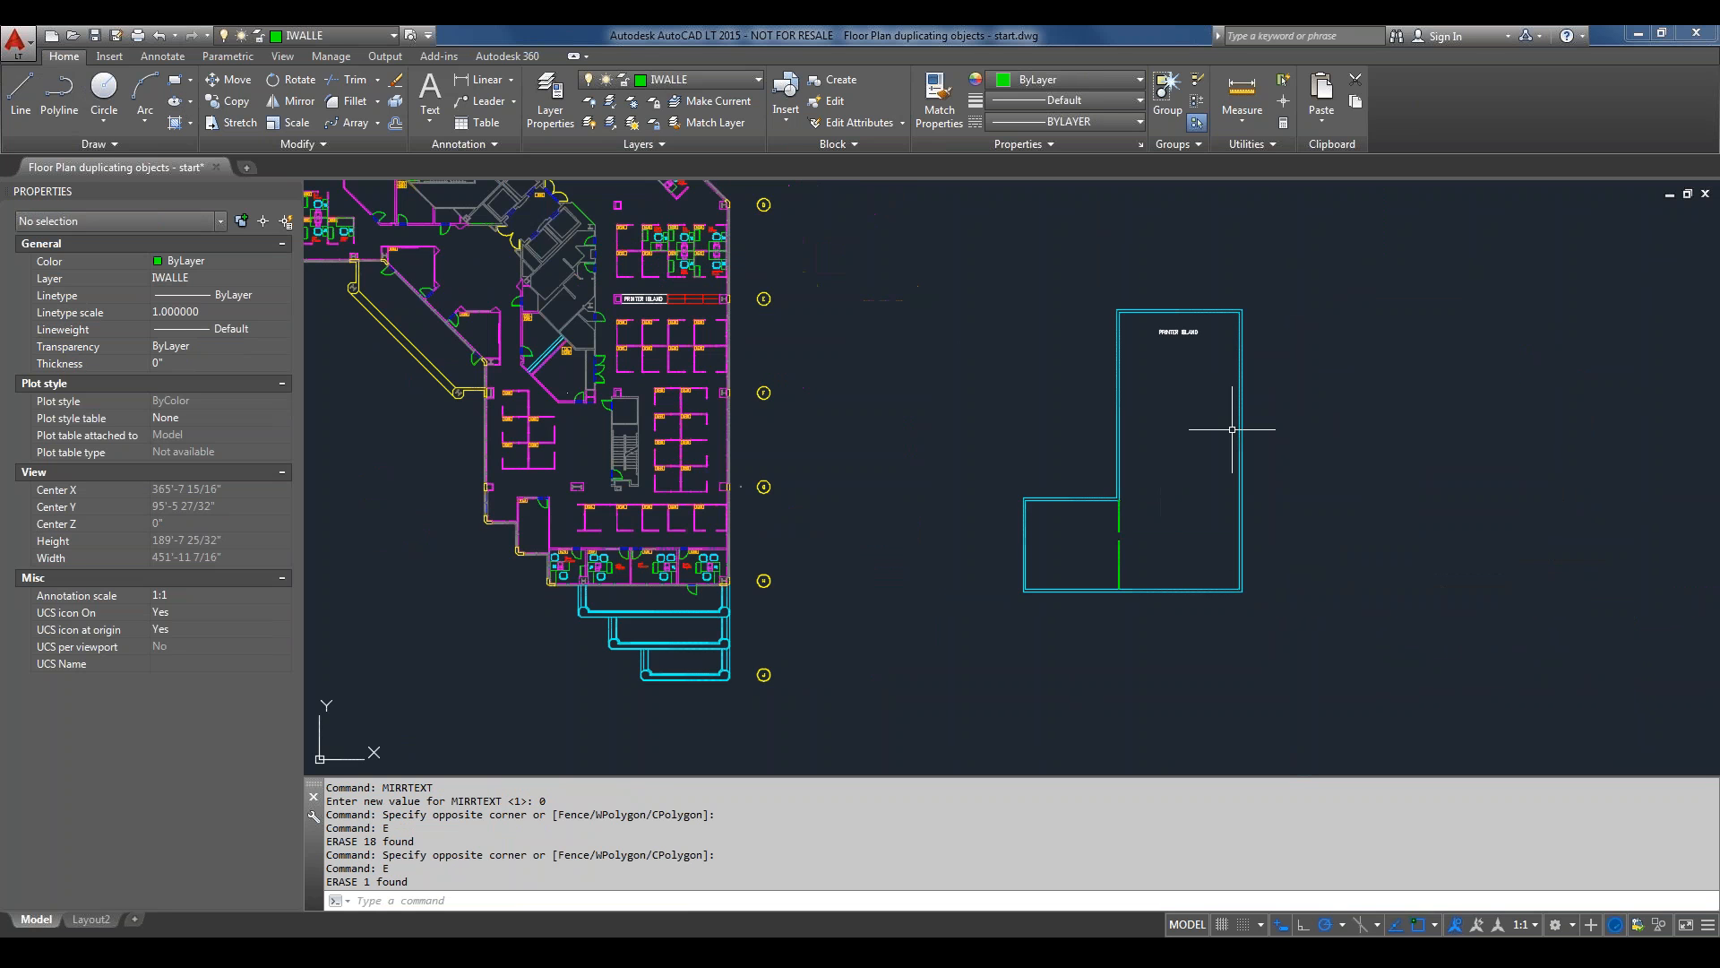
middle_click_drag(1231, 428, 1017, 444)
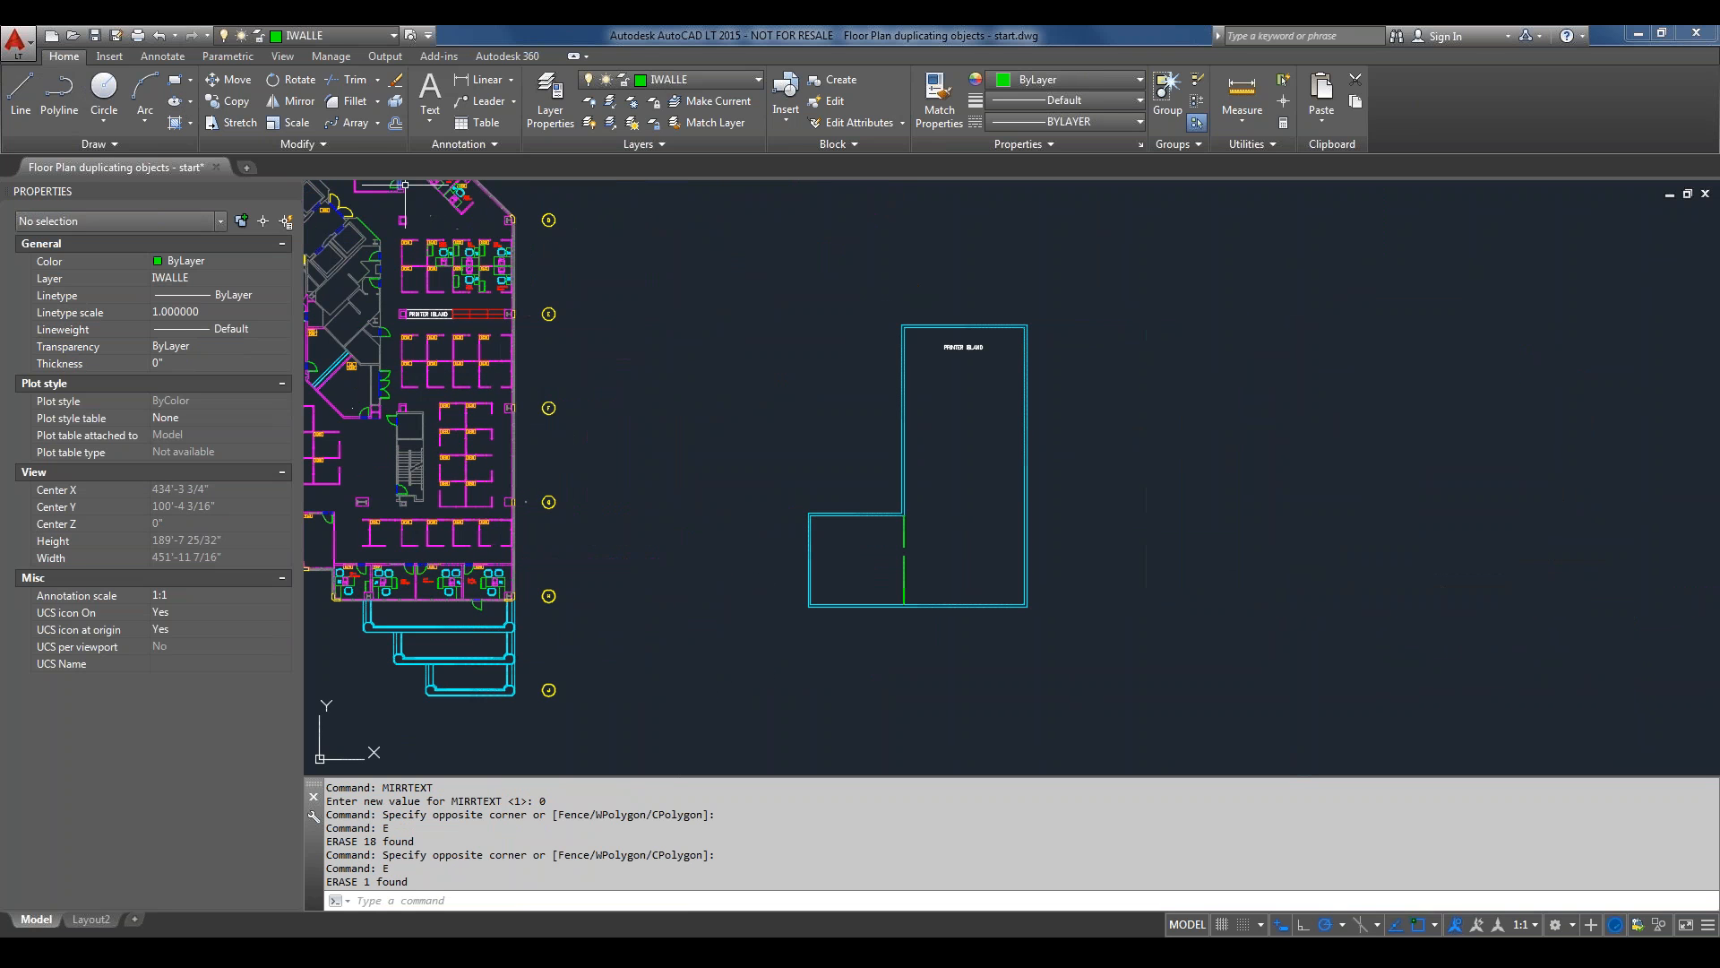
left_click(293, 101)
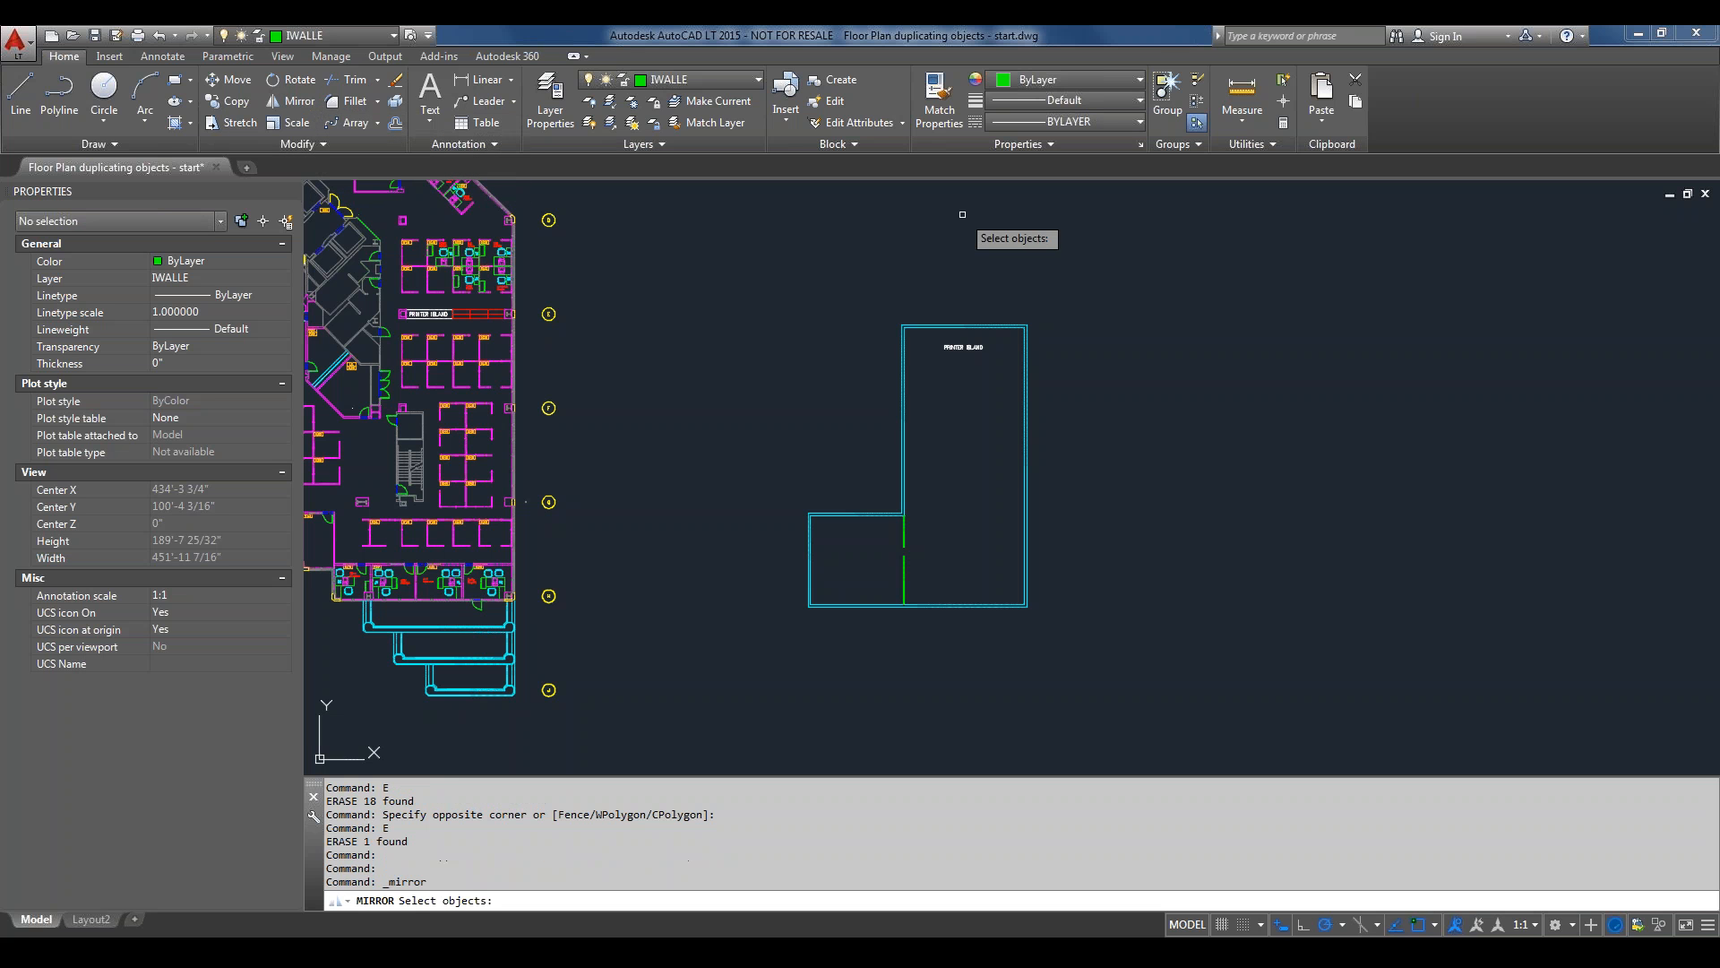
left_click_drag(1136, 300, 757, 663)
key("Return")
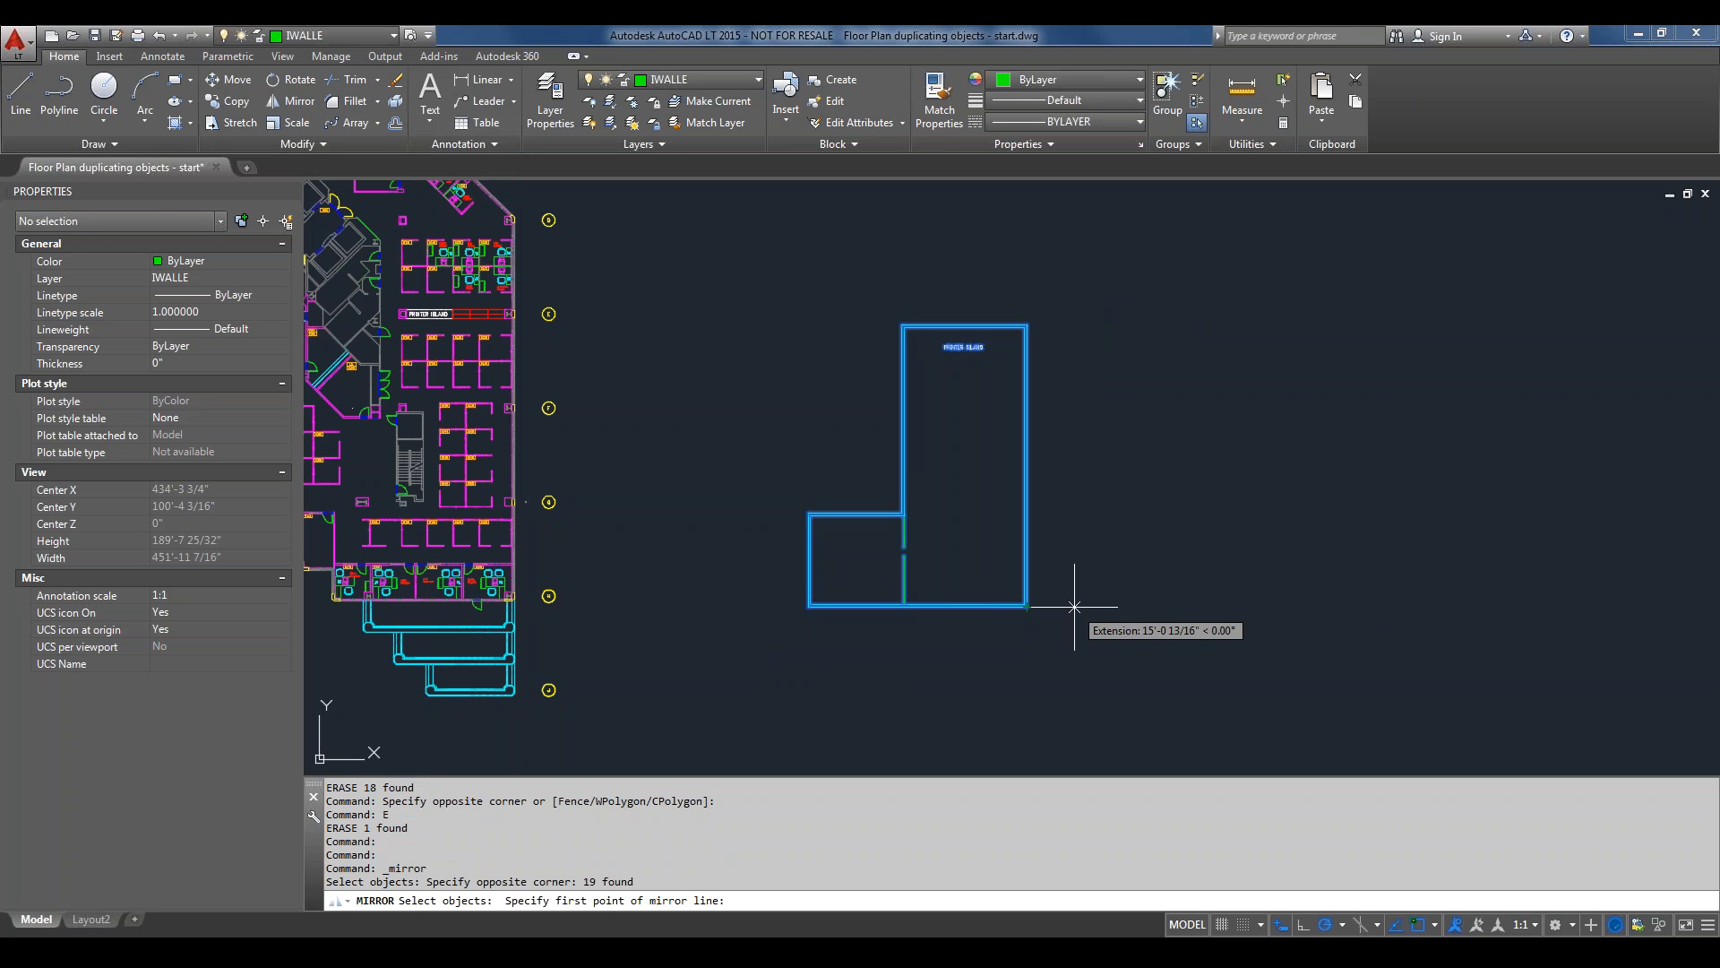
type("8")
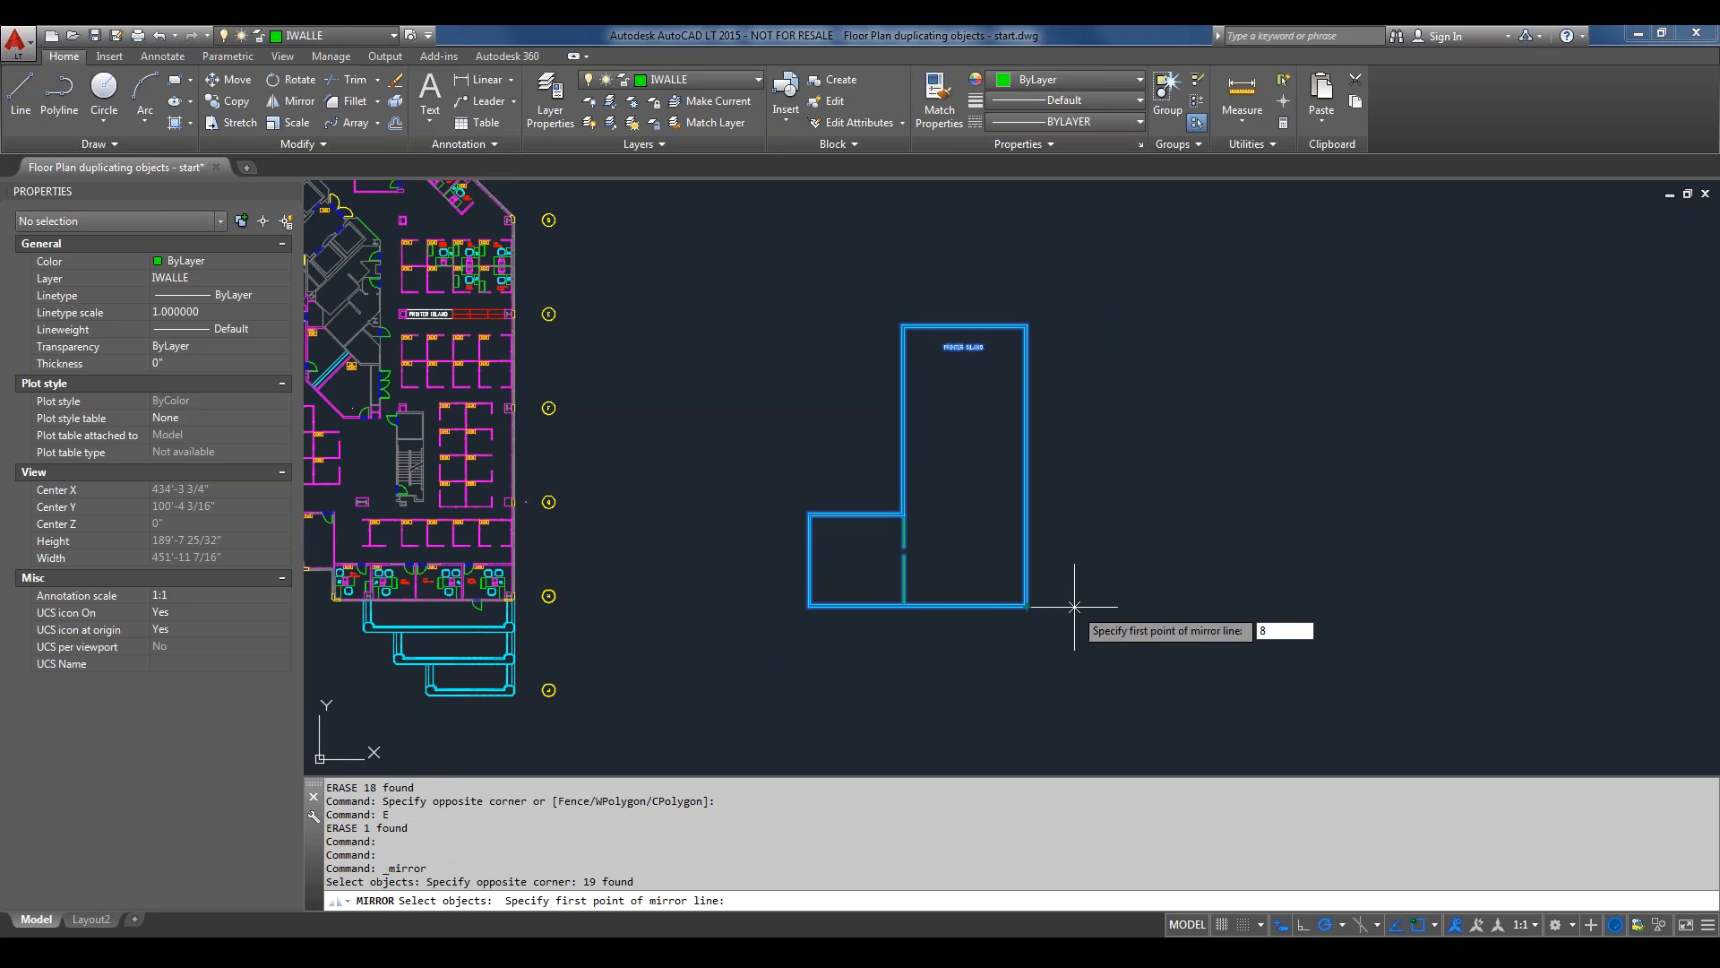
type("'")
key("Return")
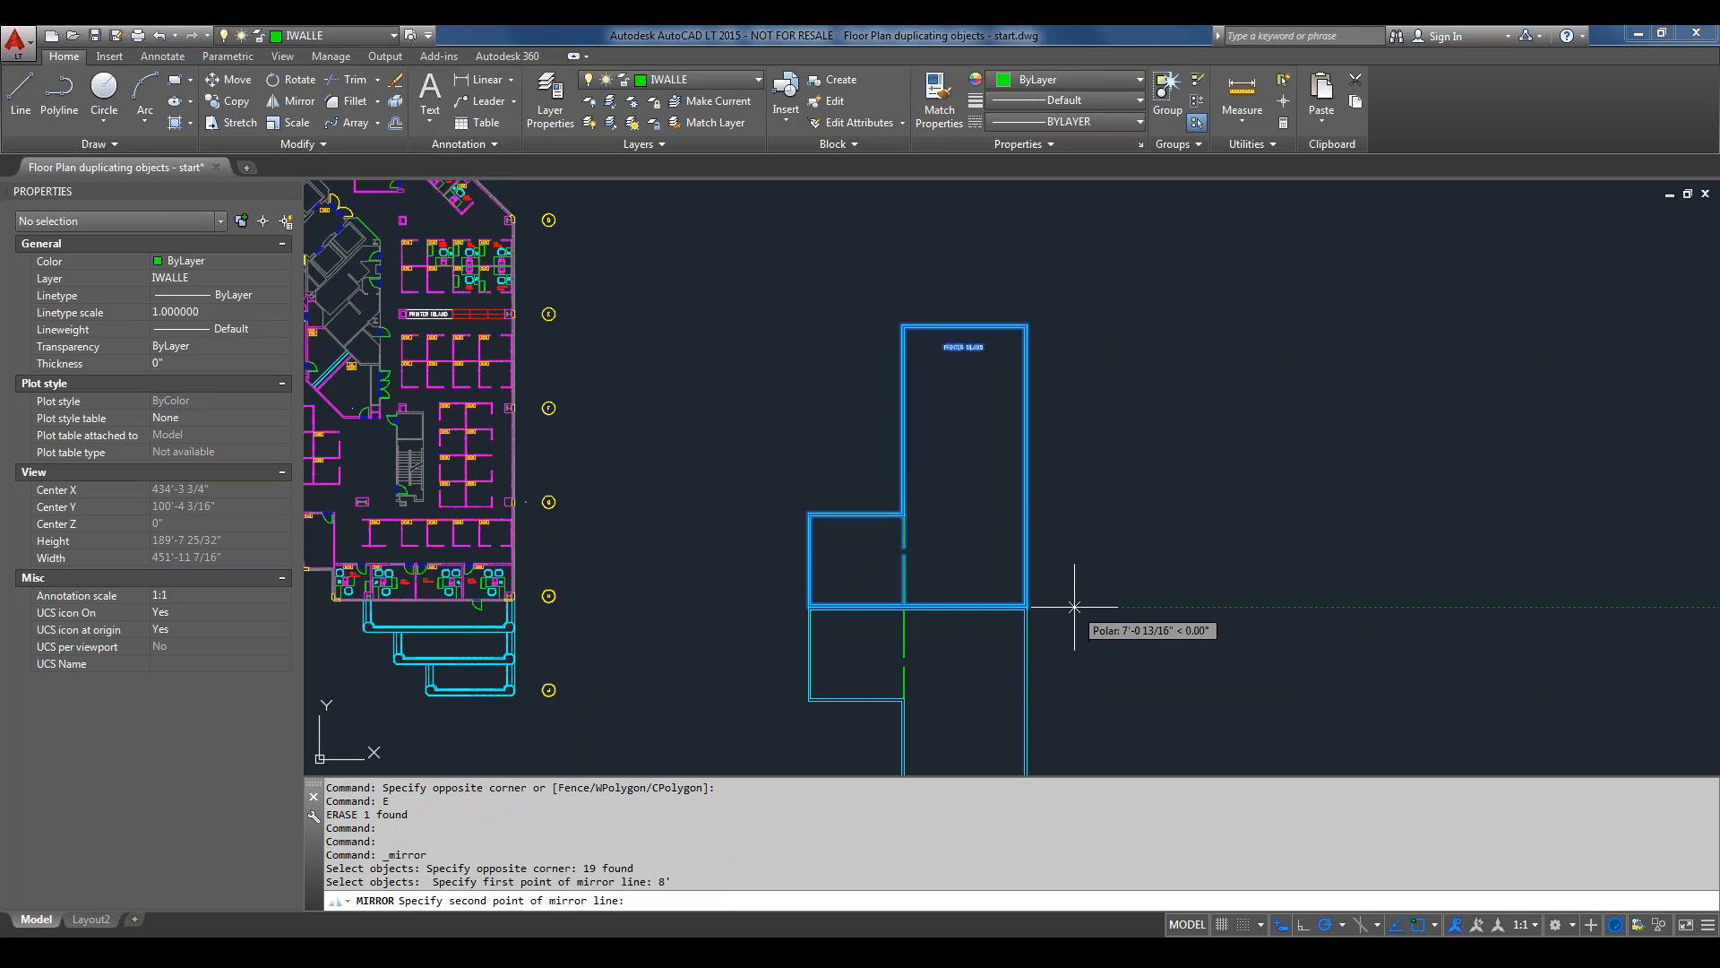
left_click(1054, 495)
right_click(1058, 494)
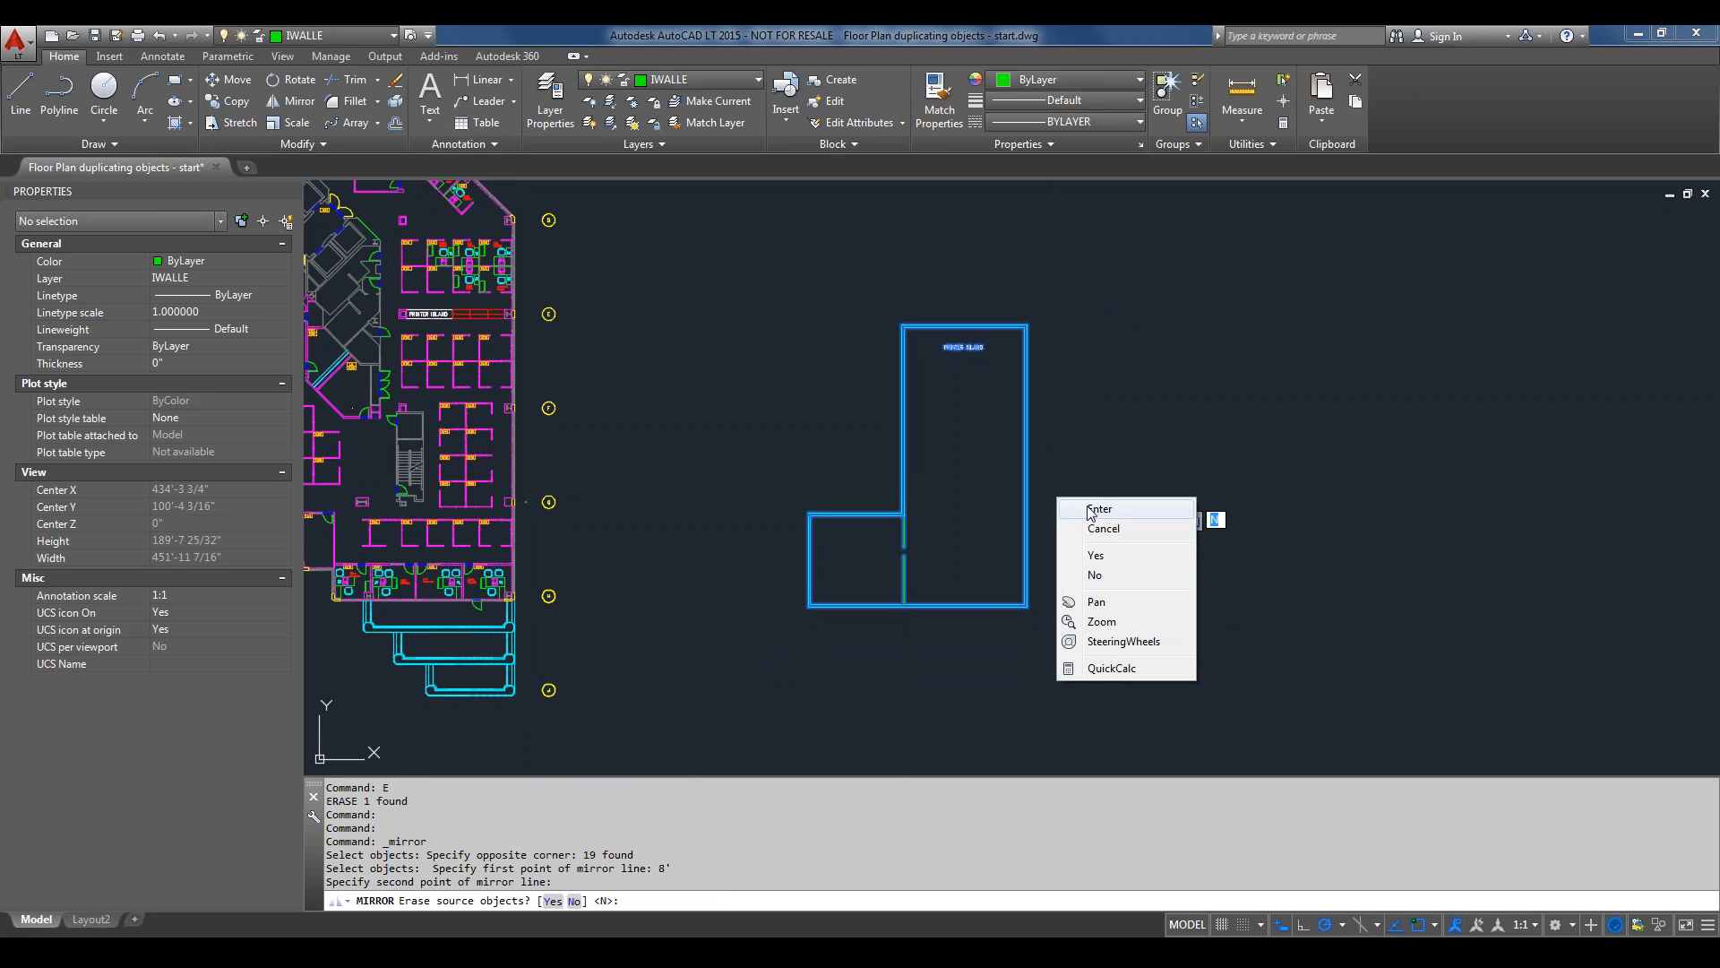
left_click(1071, 504)
scroll(1182, 385, "up", 3)
scroll(1055, 301, "up", 4)
scroll(1058, 301, "down", 6)
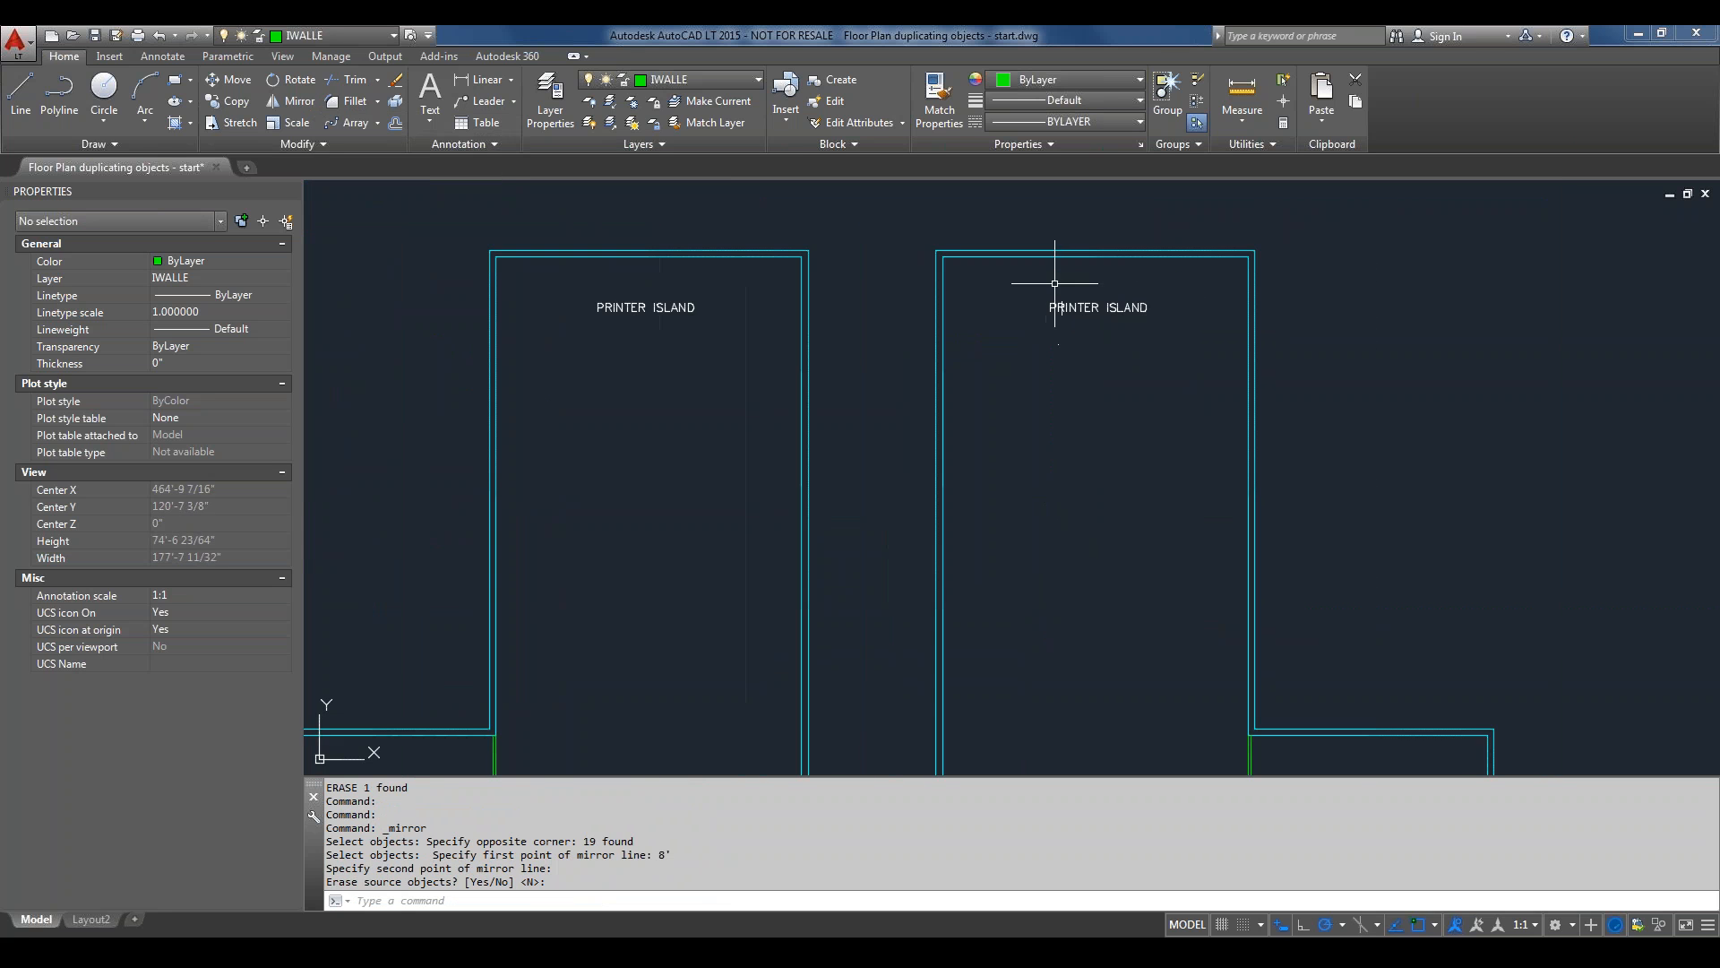
scroll(1170, 351, "down", 6)
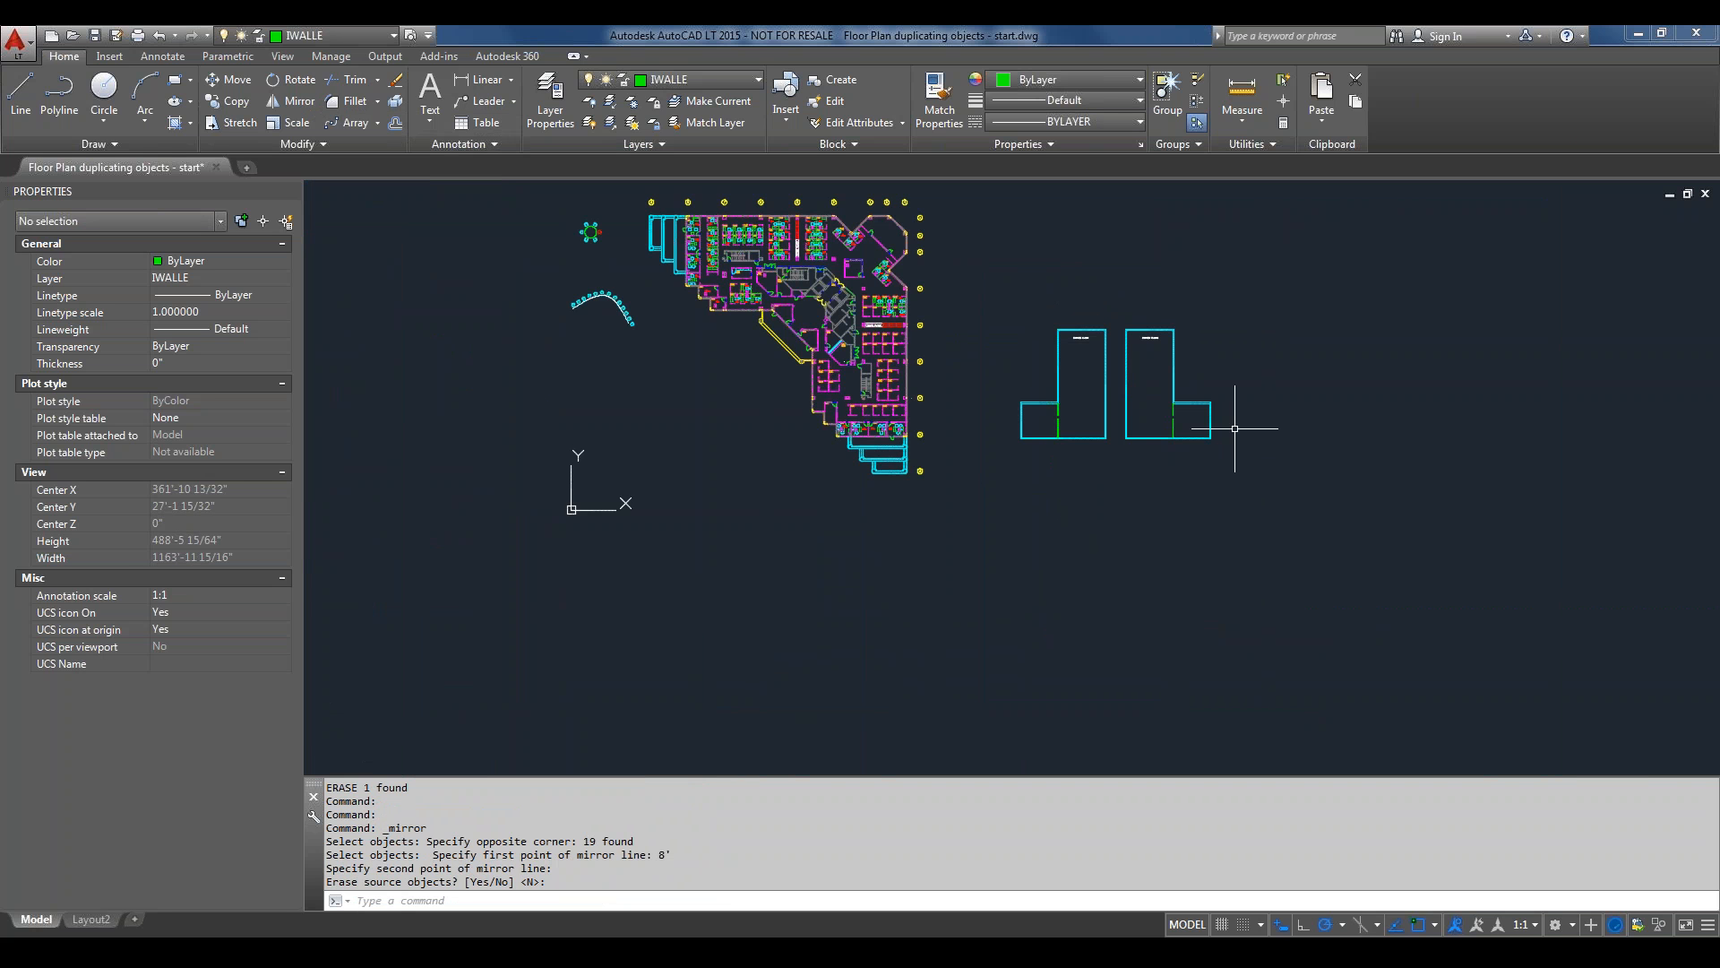
left_click(650, 146)
scroll(1266, 421, "down", 2)
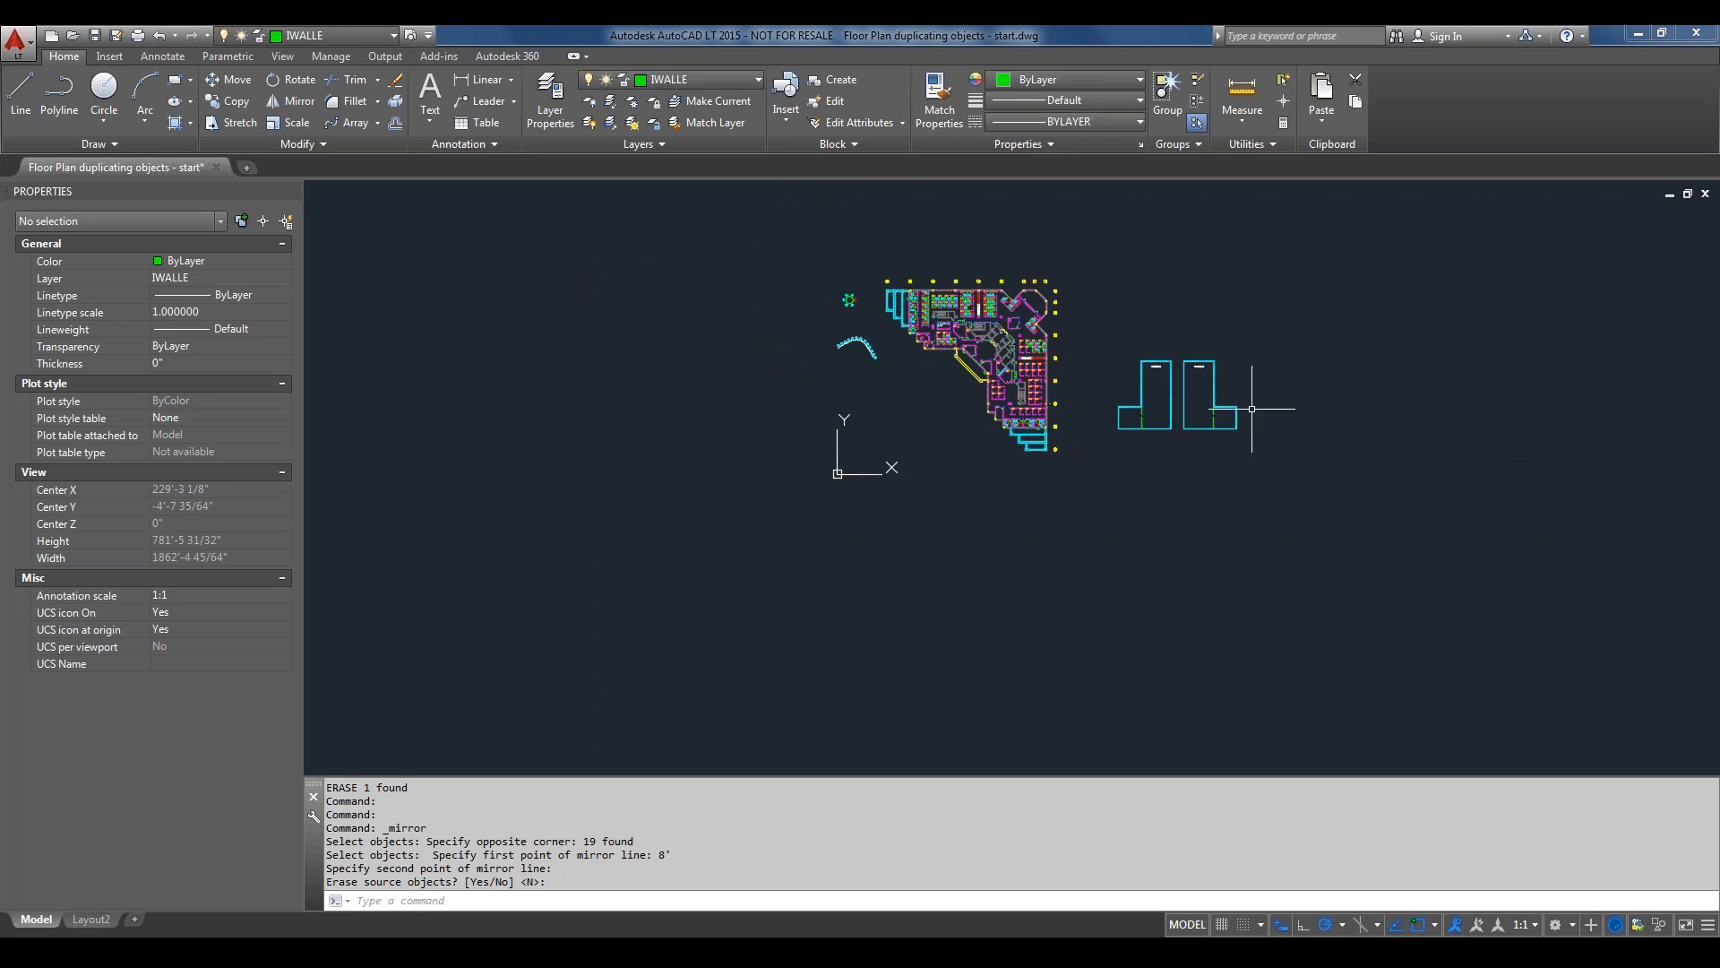
middle_click_drag(1169, 384, 1082, 493)
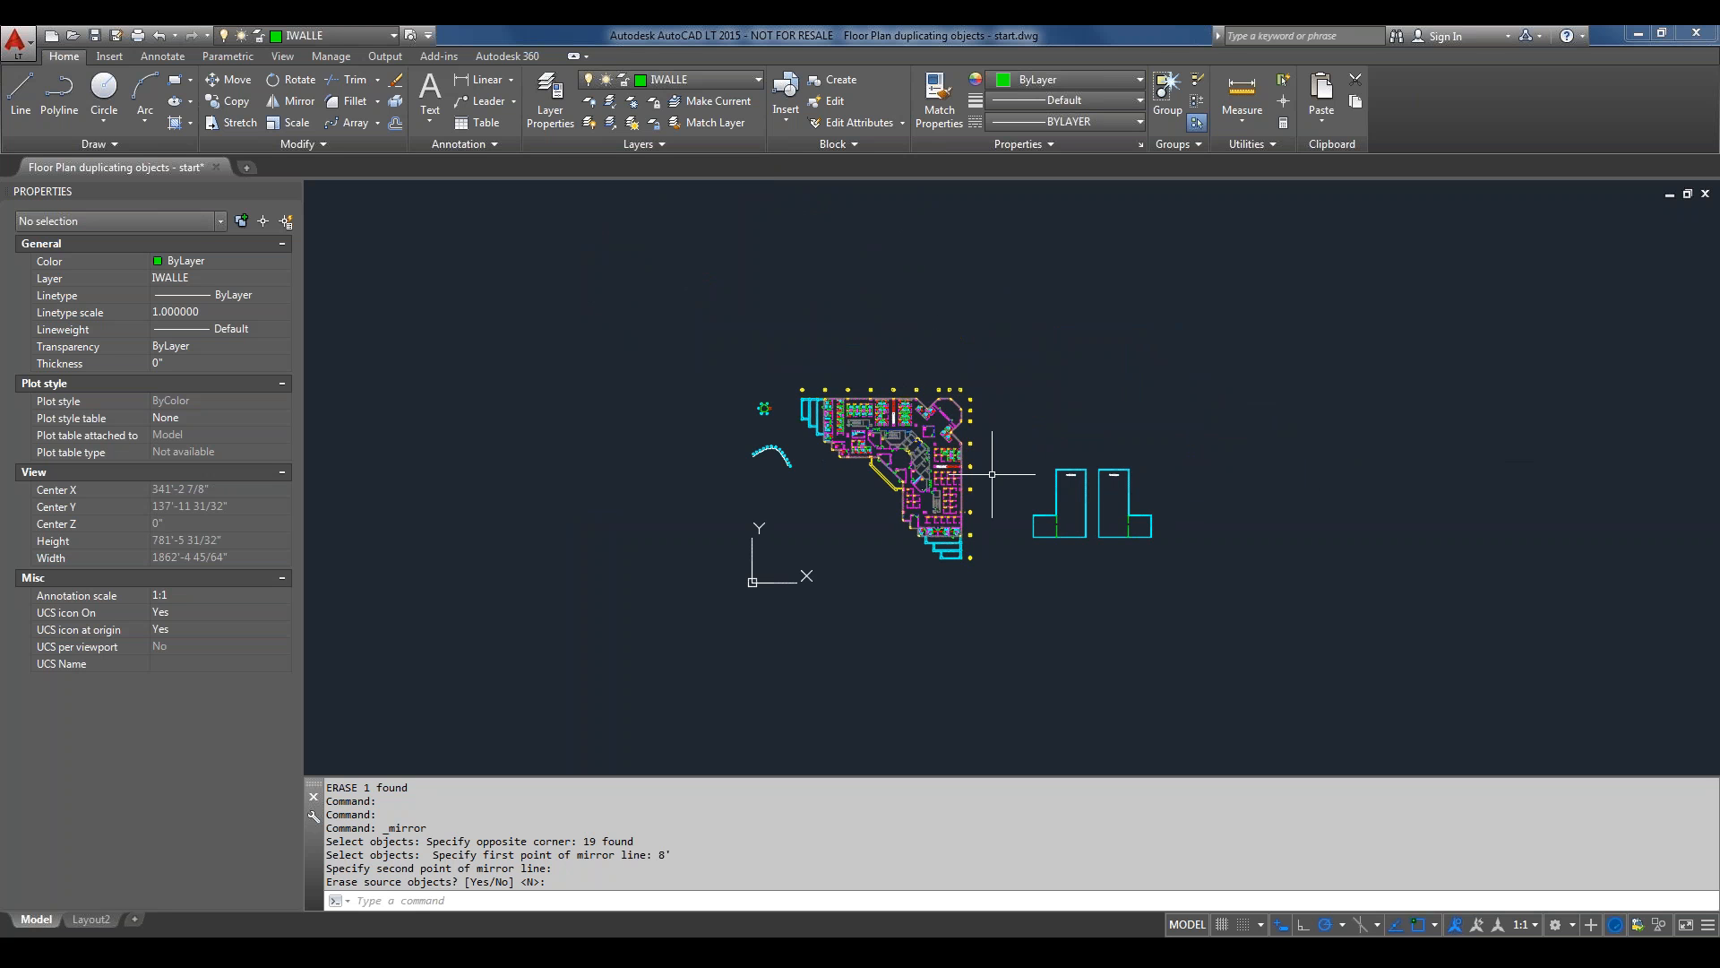
scroll(993, 471, "up", 5)
scroll(991, 469, "down", 3)
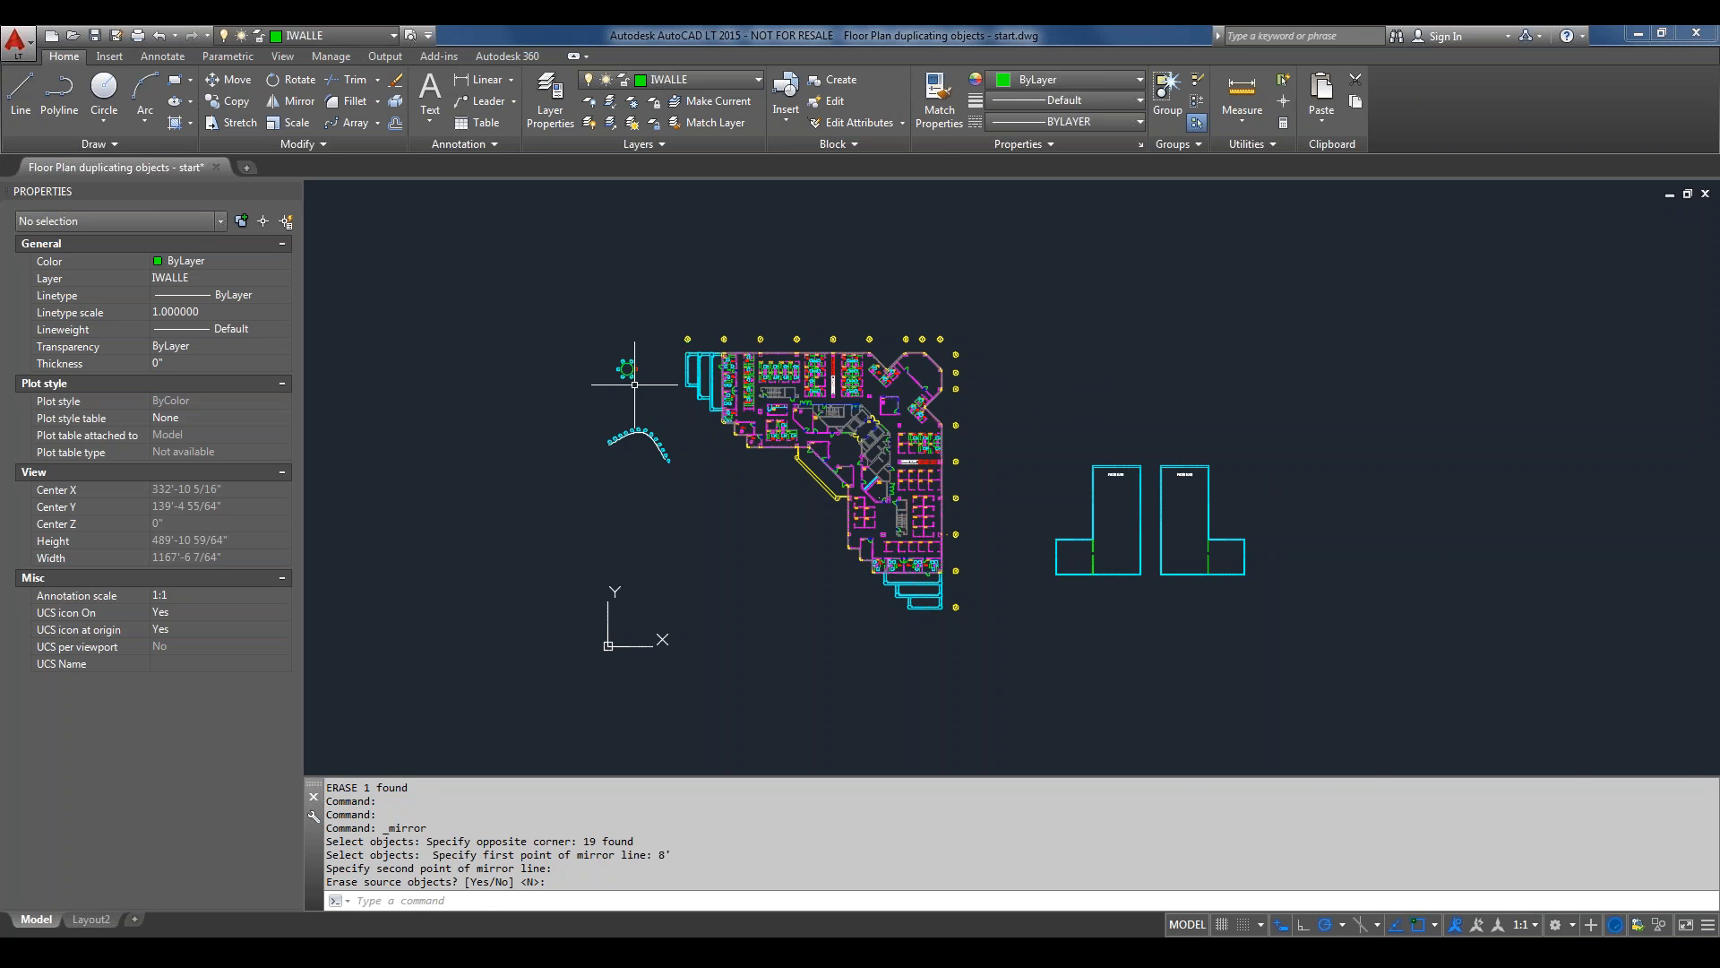
Copy the round table with its six chairs to the clipboard, using the table's center as base point.
scroll(629, 370, "up", 5)
left_click(692, 277)
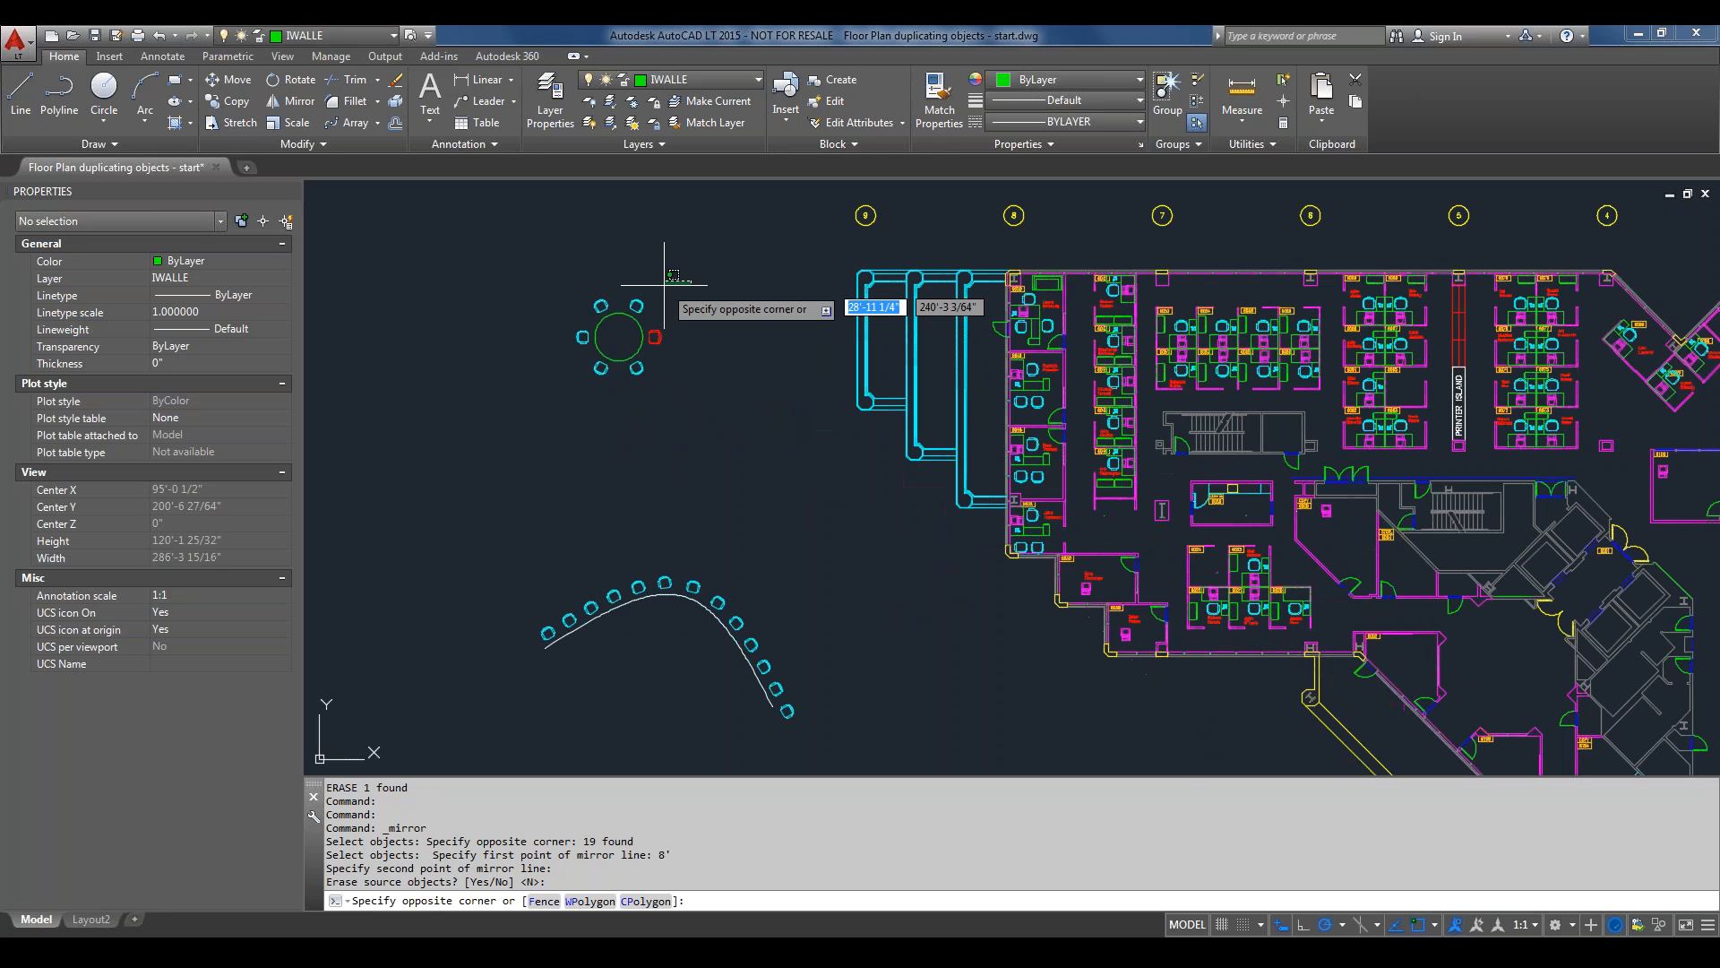
left_click(557, 405)
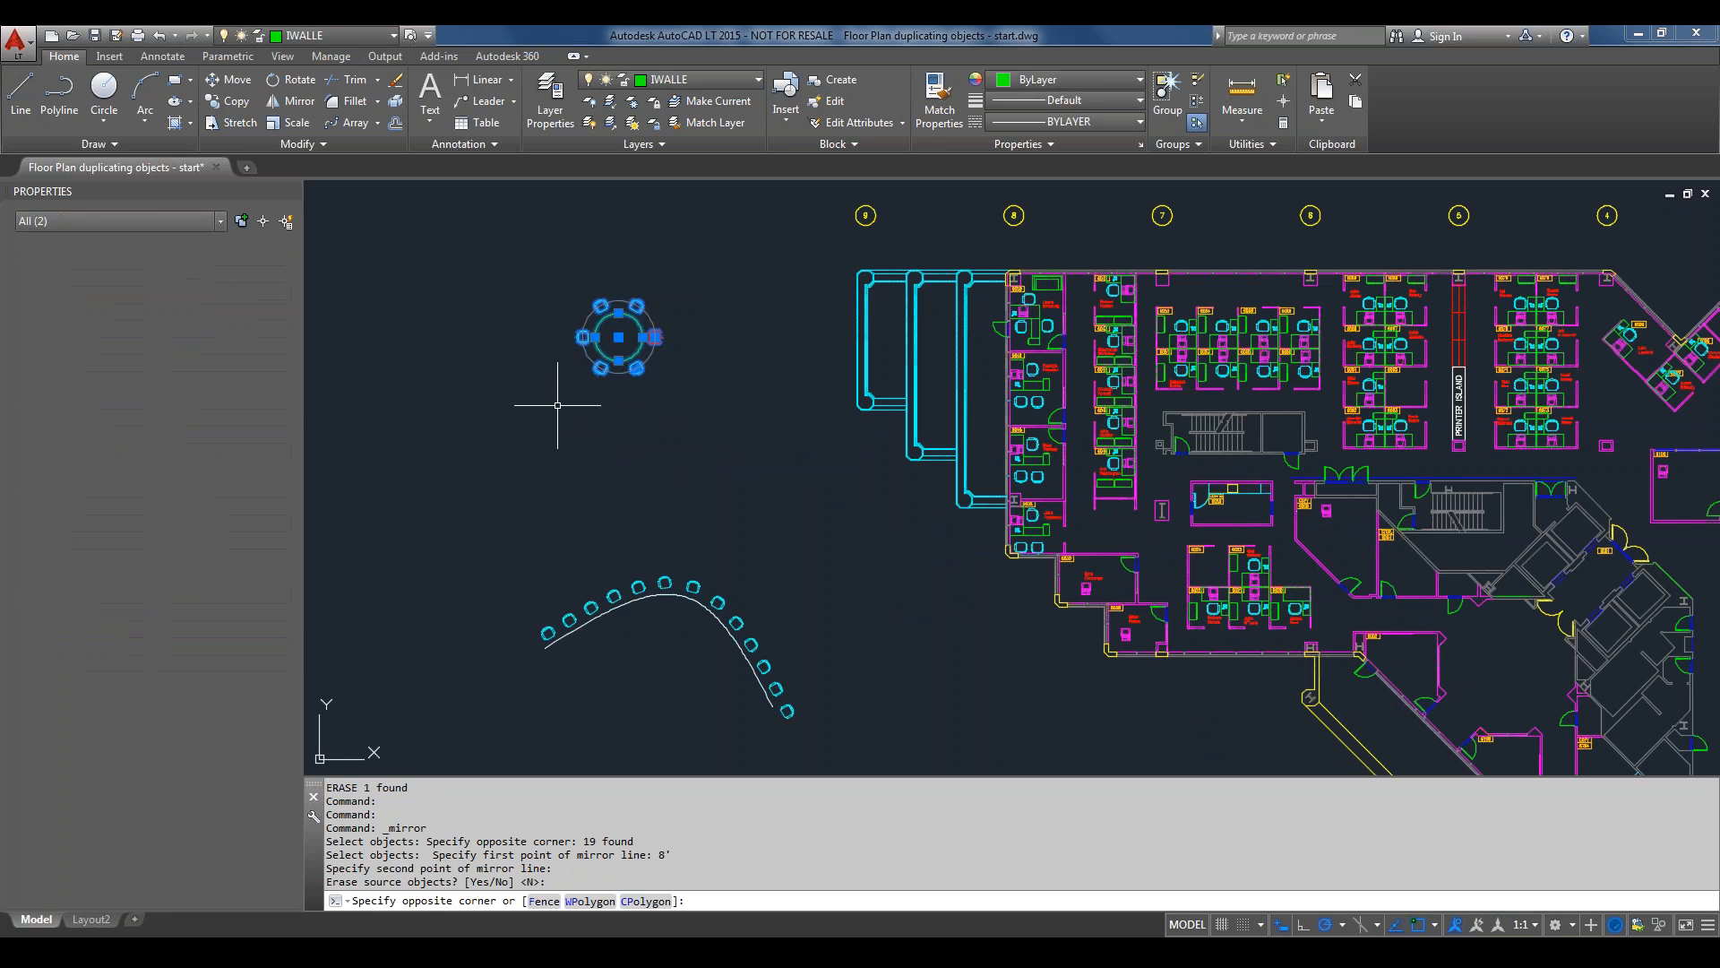
right_click(615, 404)
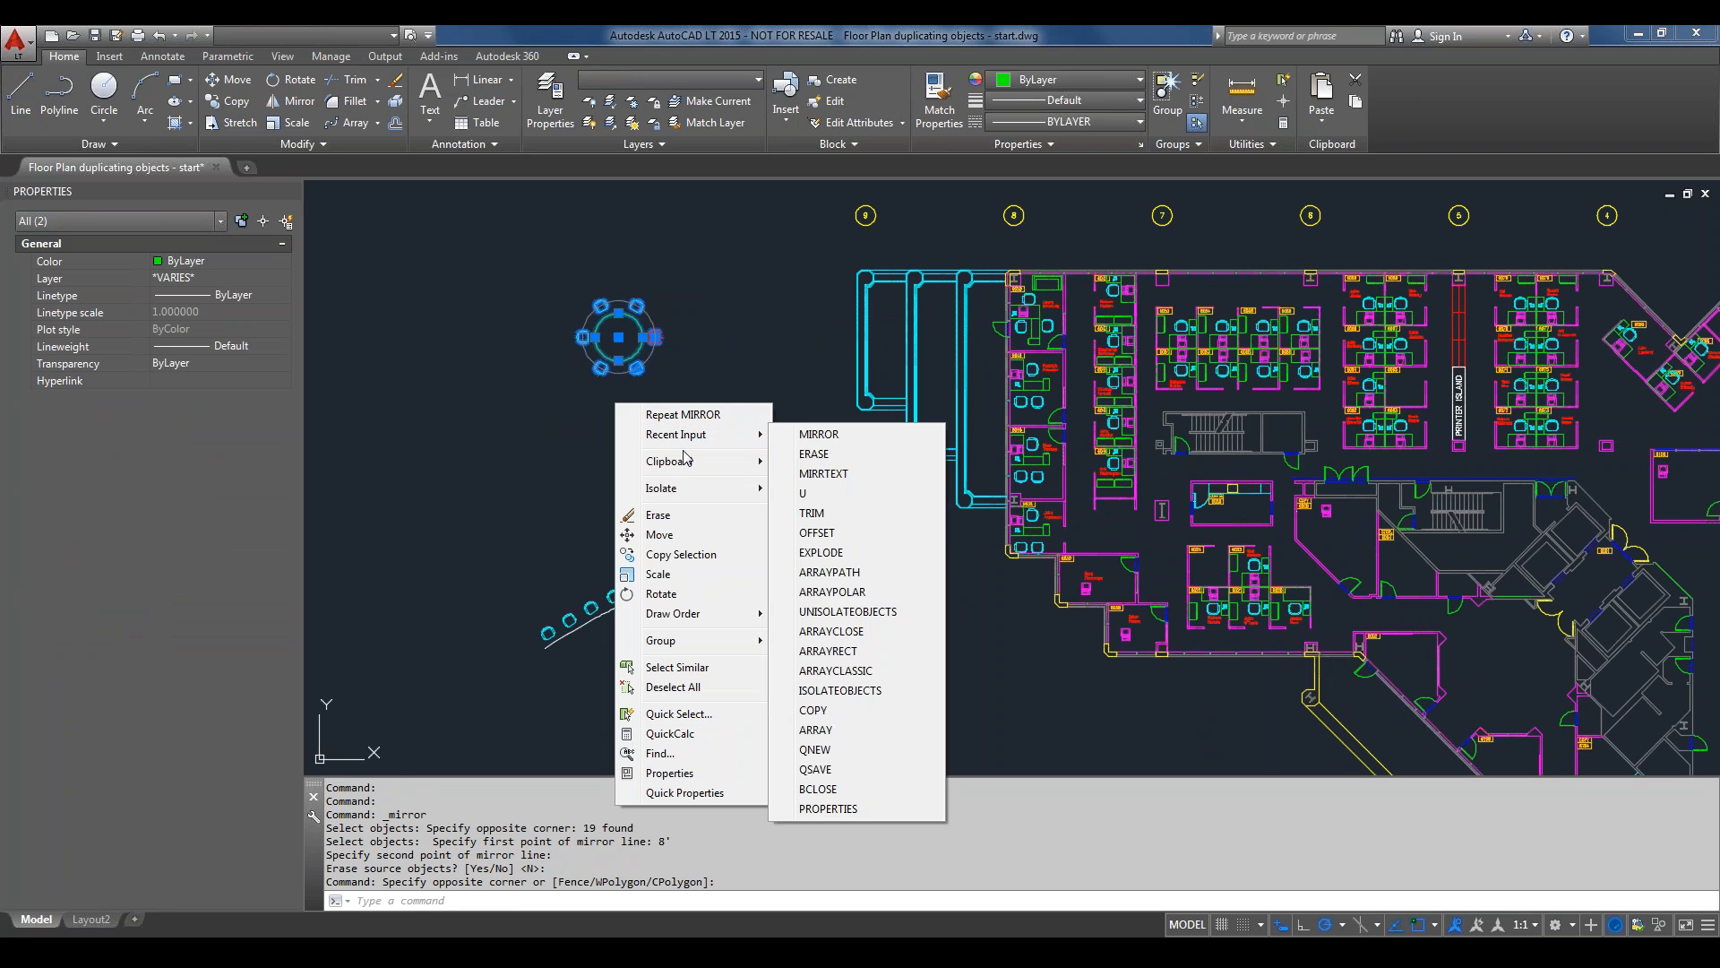
mouse_move(687, 465)
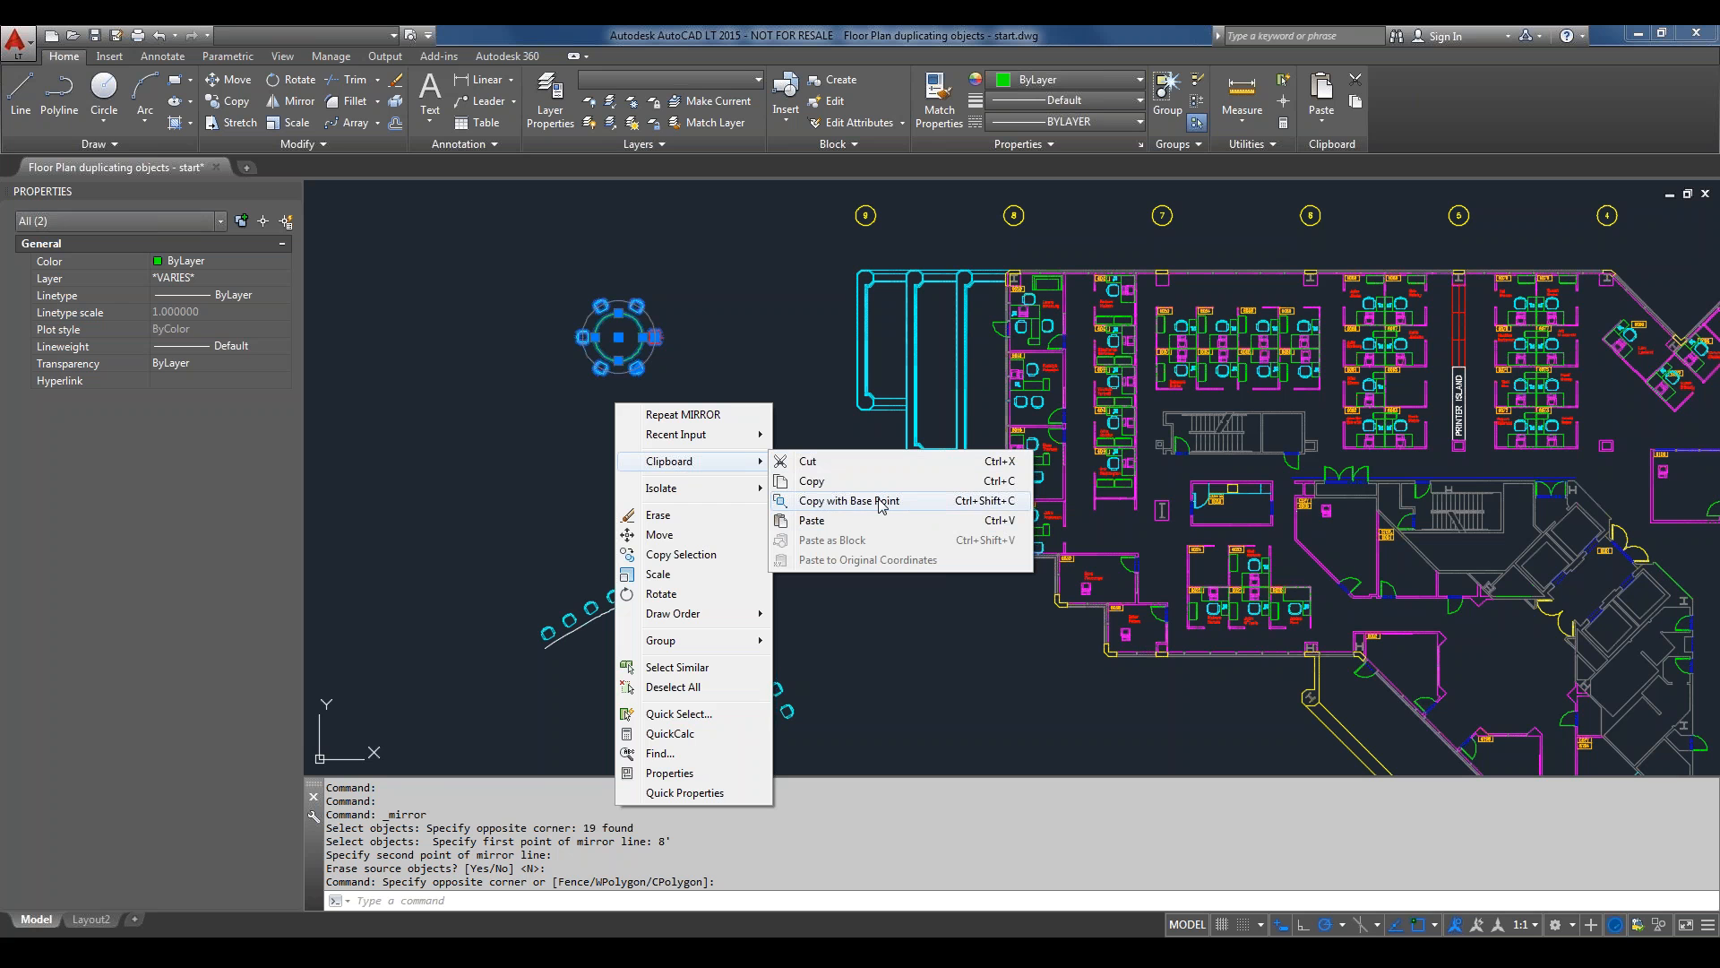
left_click(818, 501)
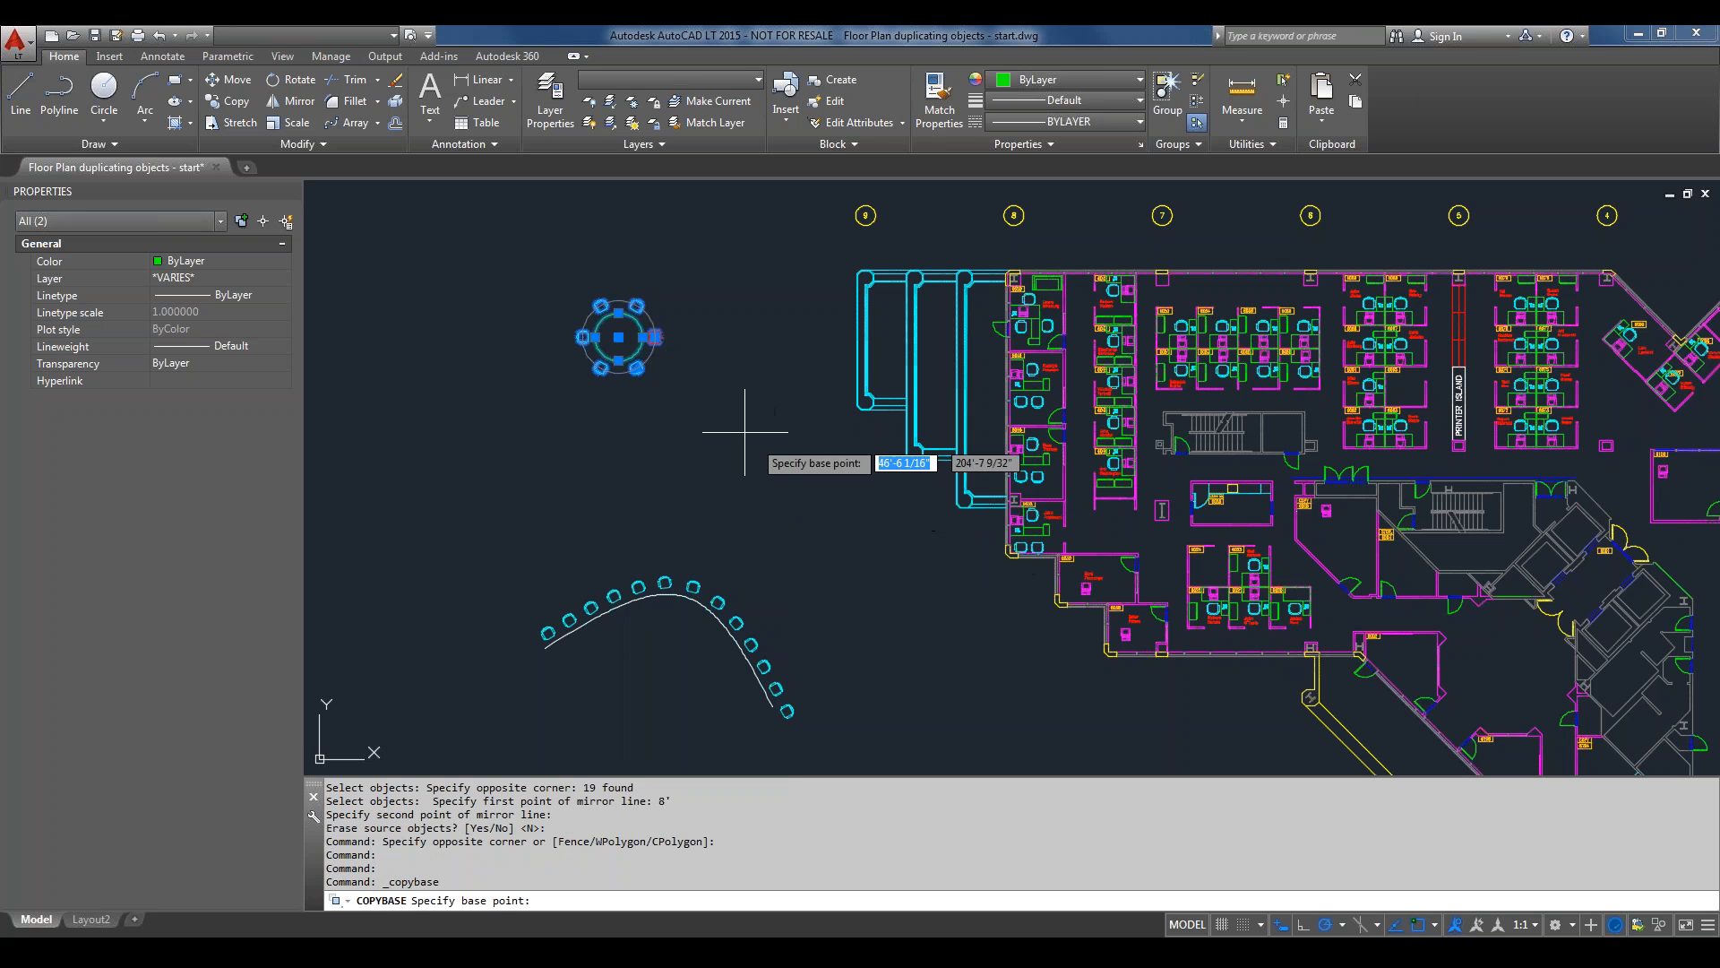
left_click(618, 338)
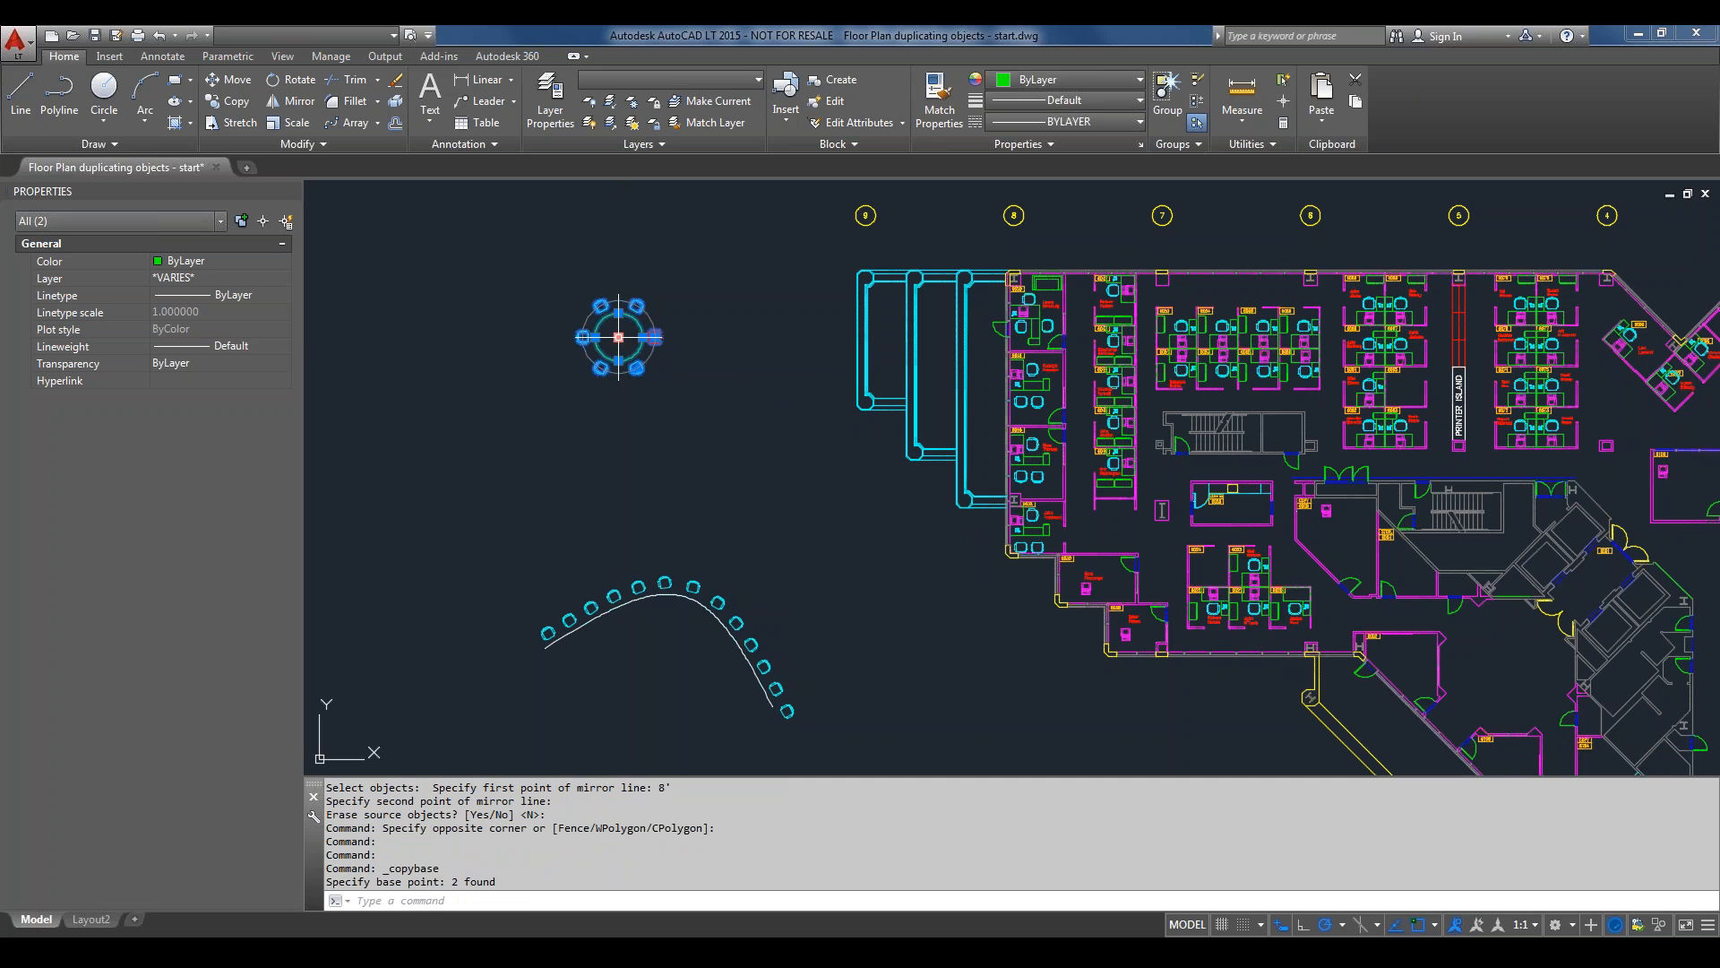
Start a new drawing and paste the copied table and chairs at about 33.72, 11.28.
left_click(53, 37)
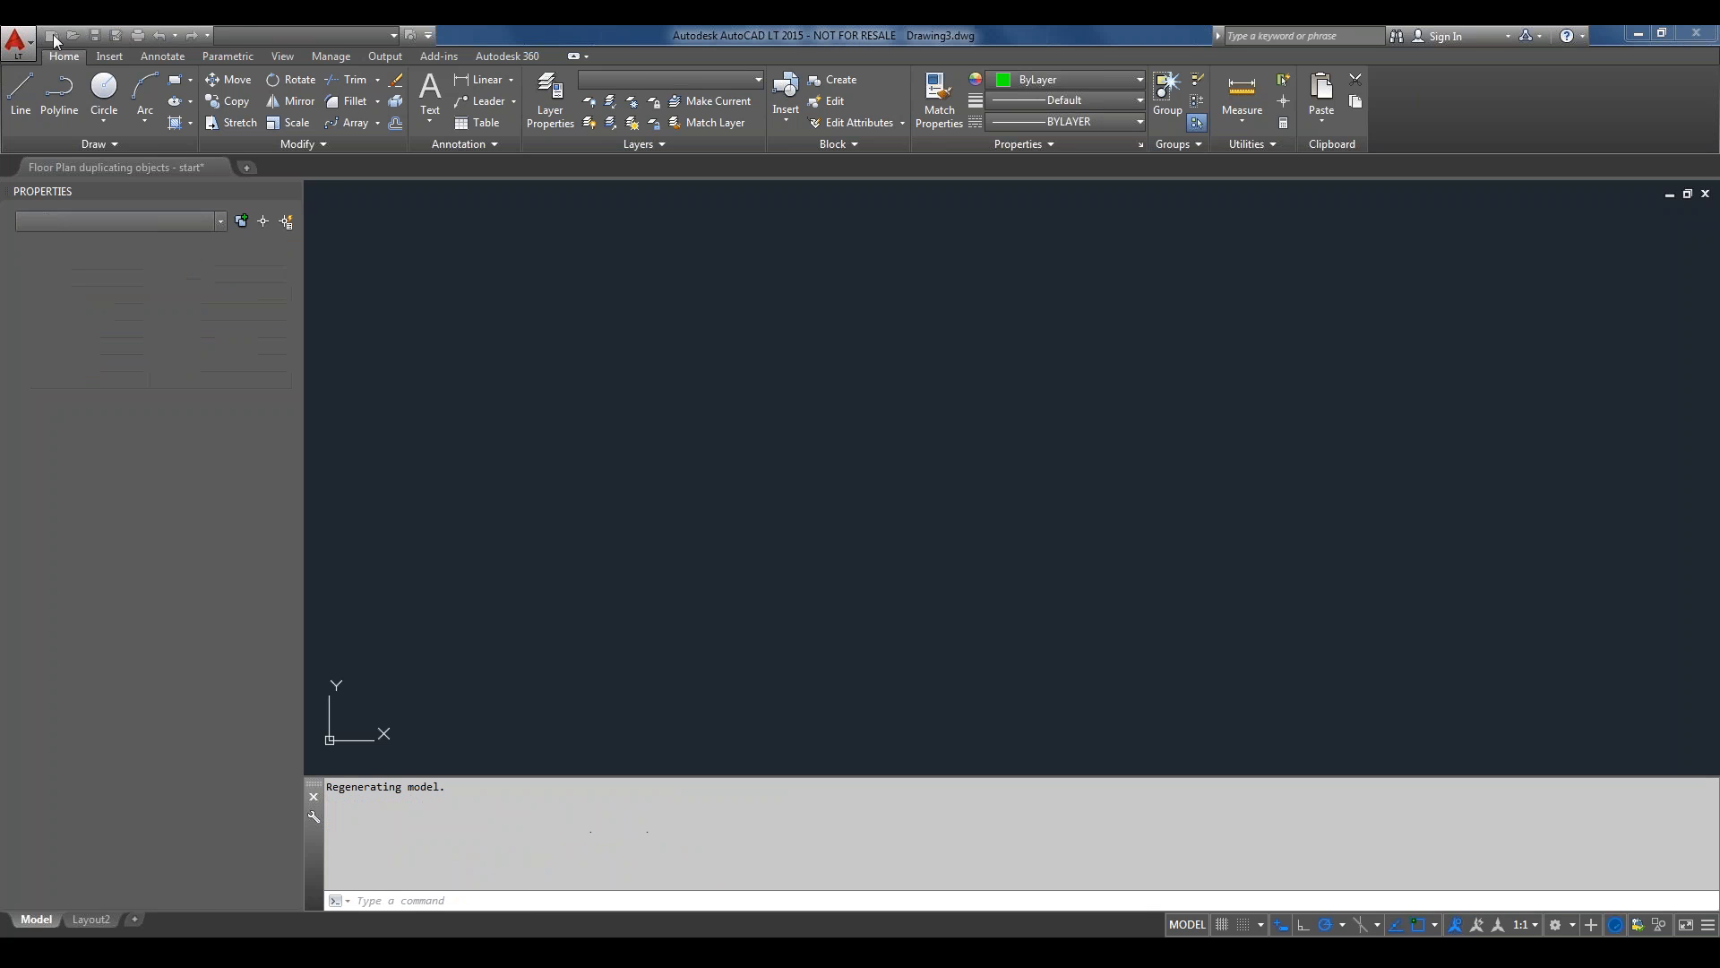
right_click(854, 382)
mouse_move(928, 427)
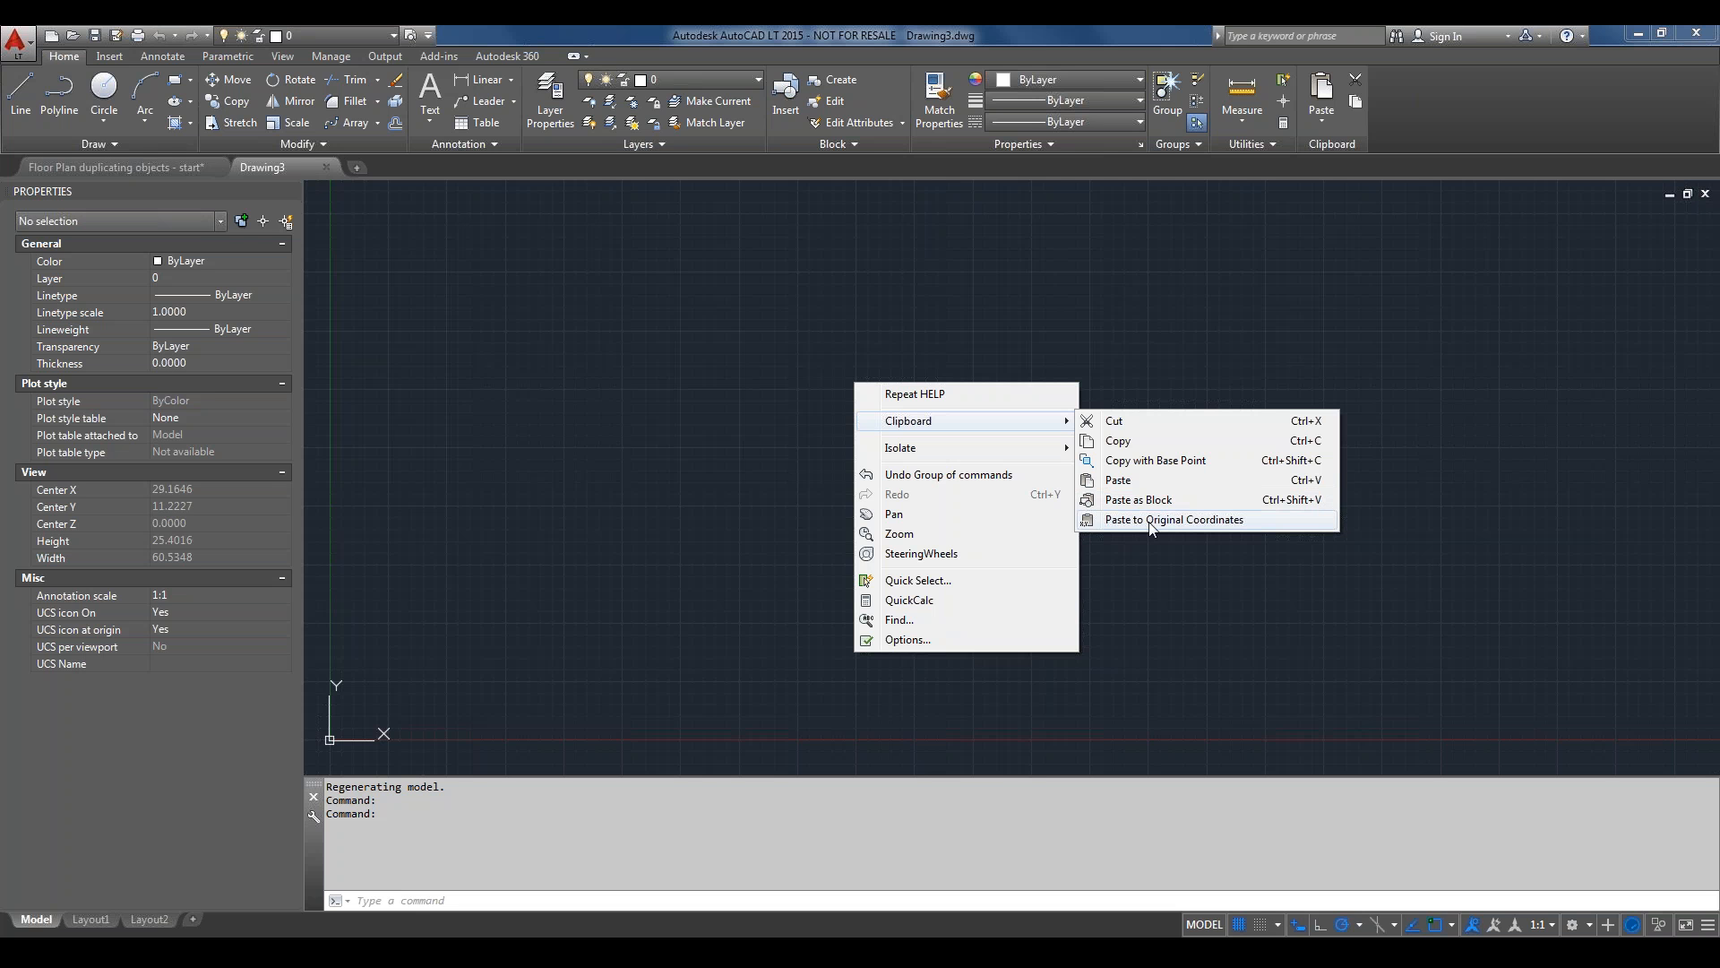
left_click(1120, 481)
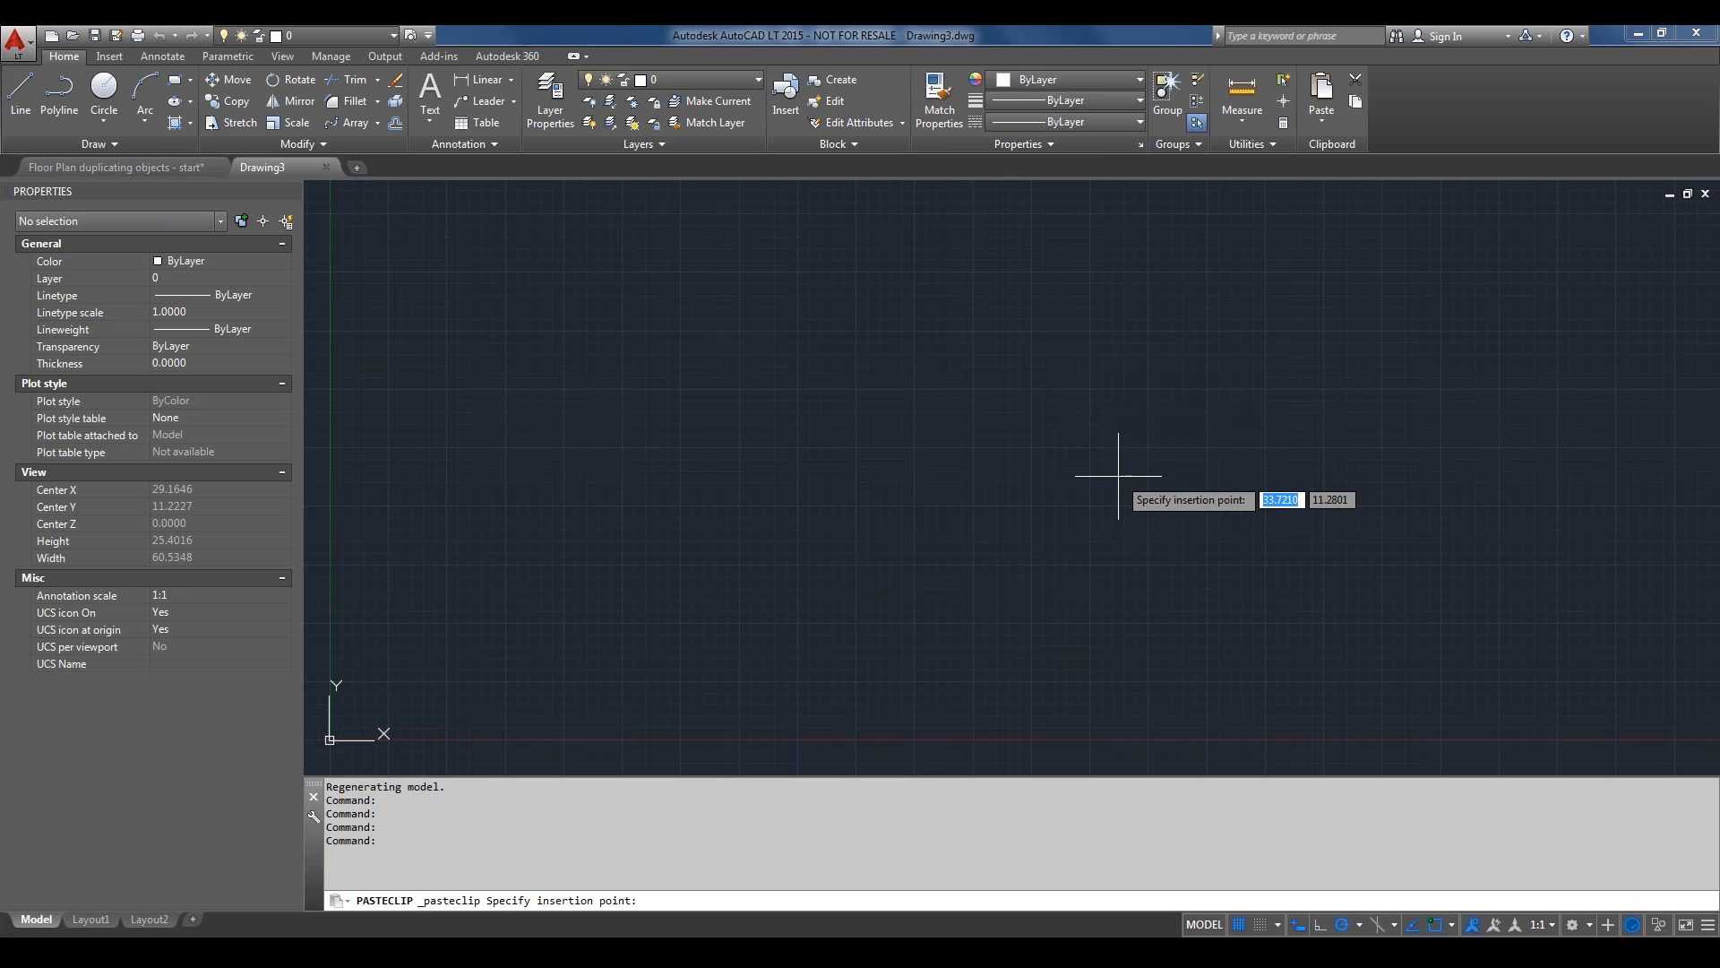
left_click(1119, 476)
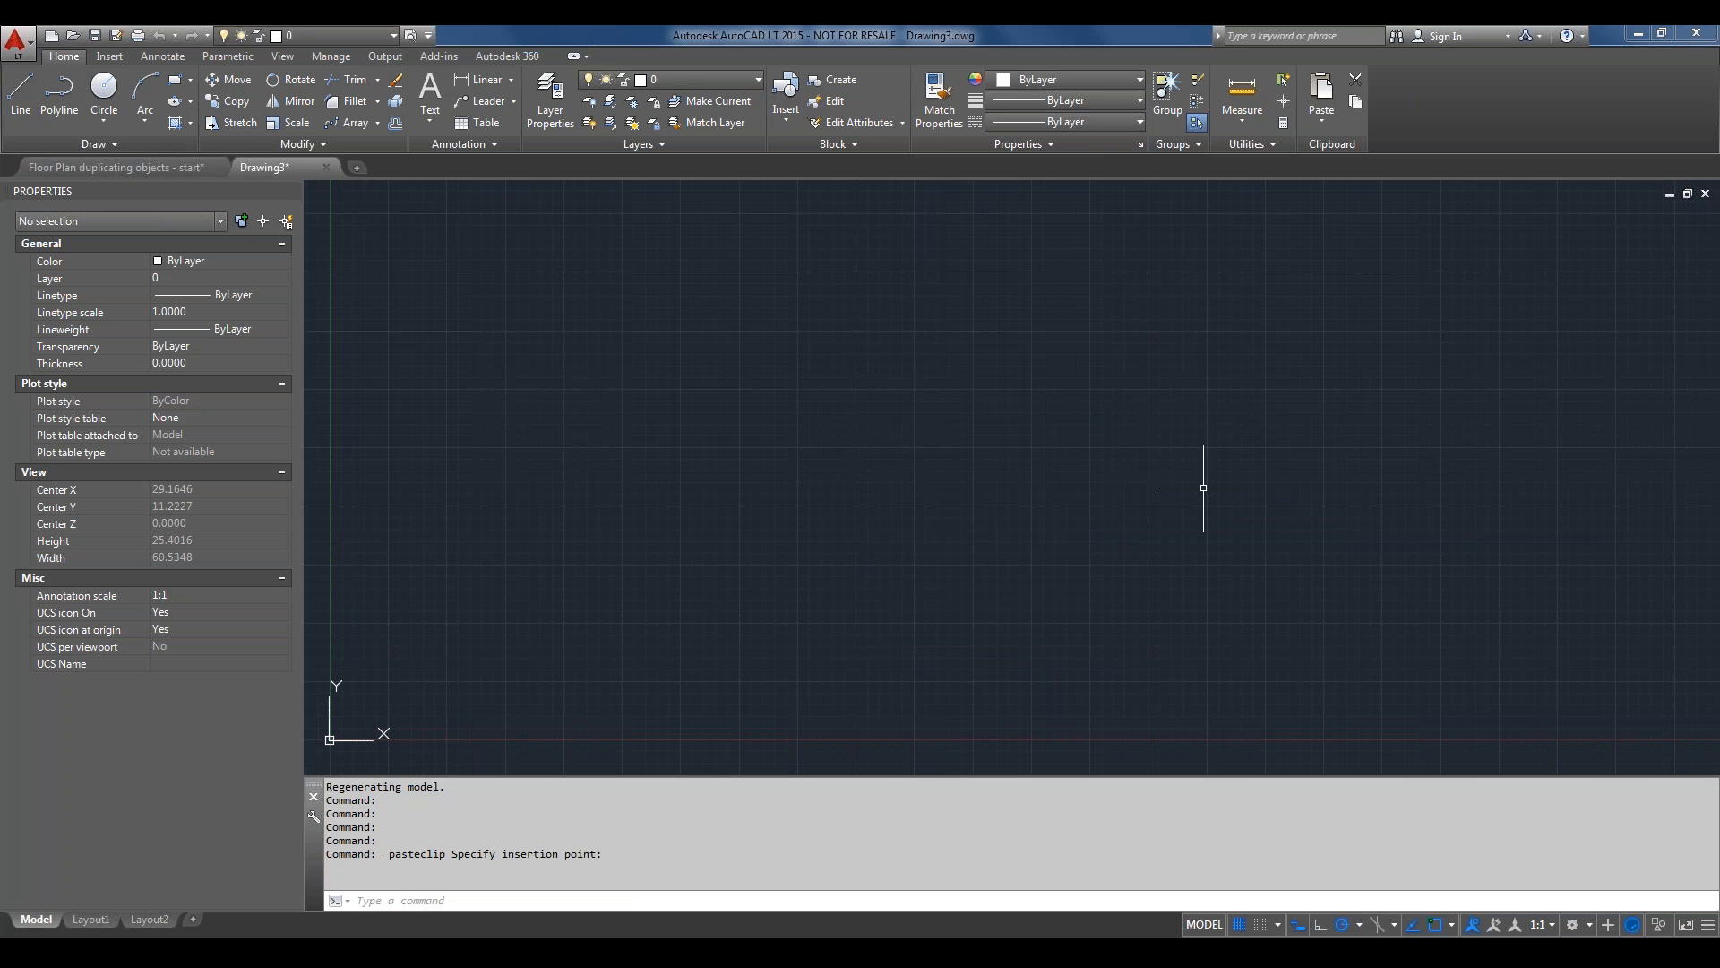
View the whole pasted table set and check the new drawing's list of layers.
scroll(1153, 443, "down", 6)
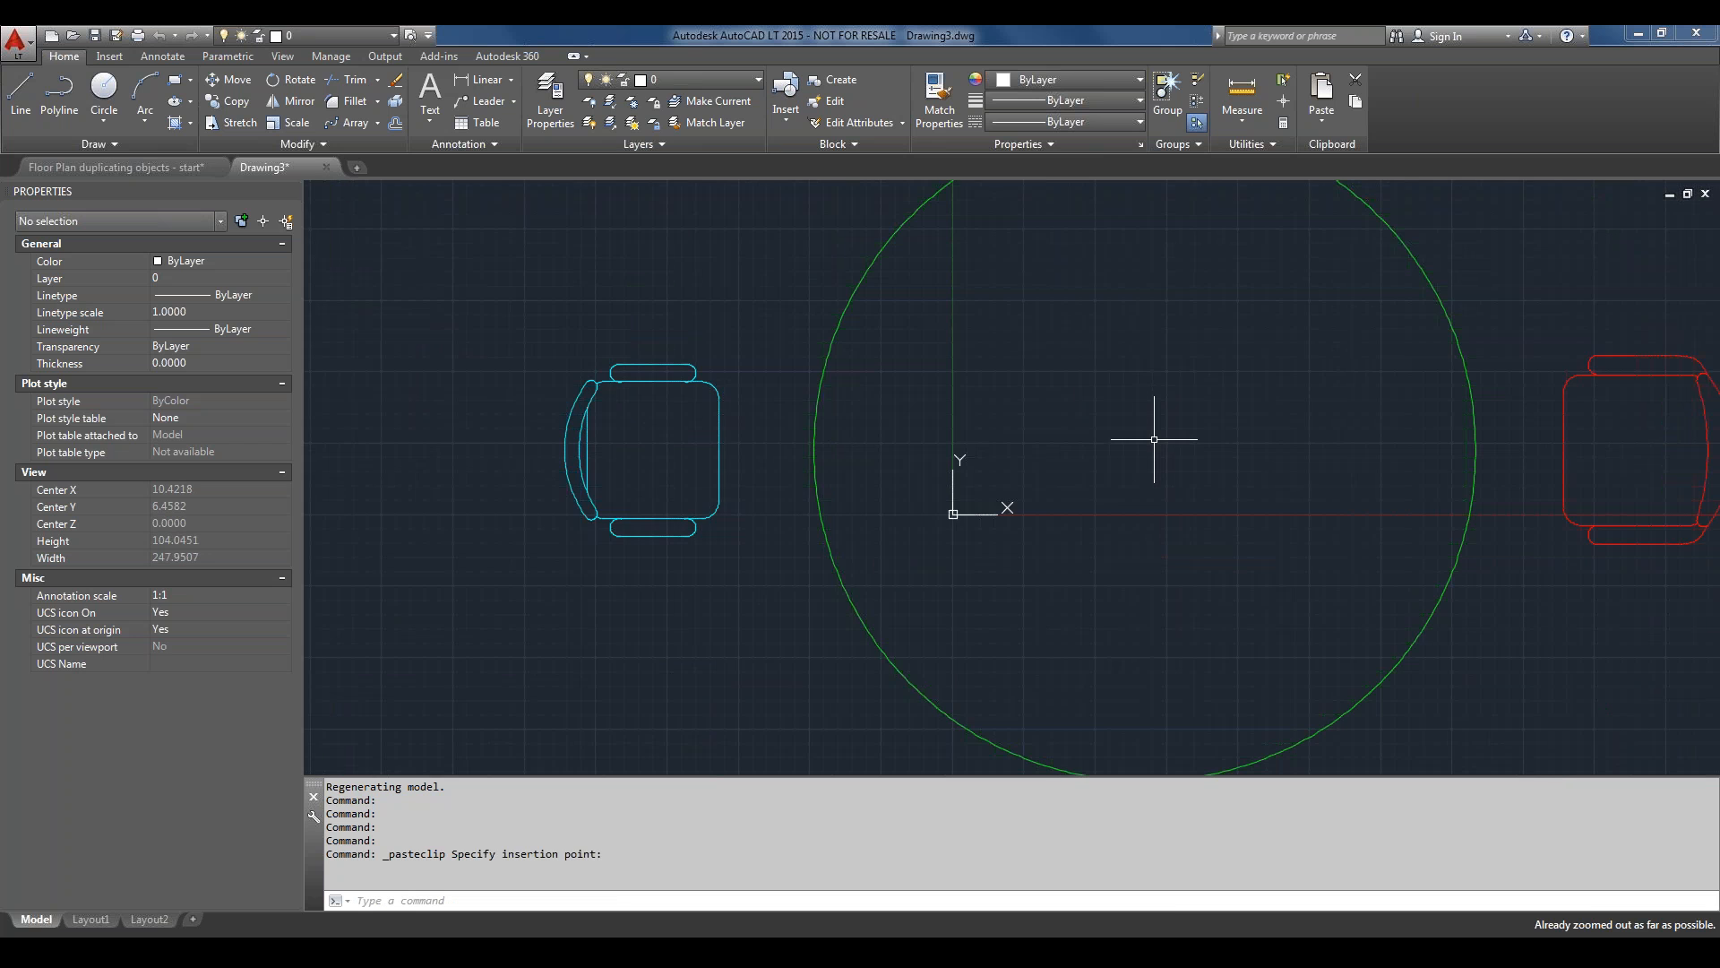
middle_click(1154, 439)
scroll(1153, 441, "down", 2)
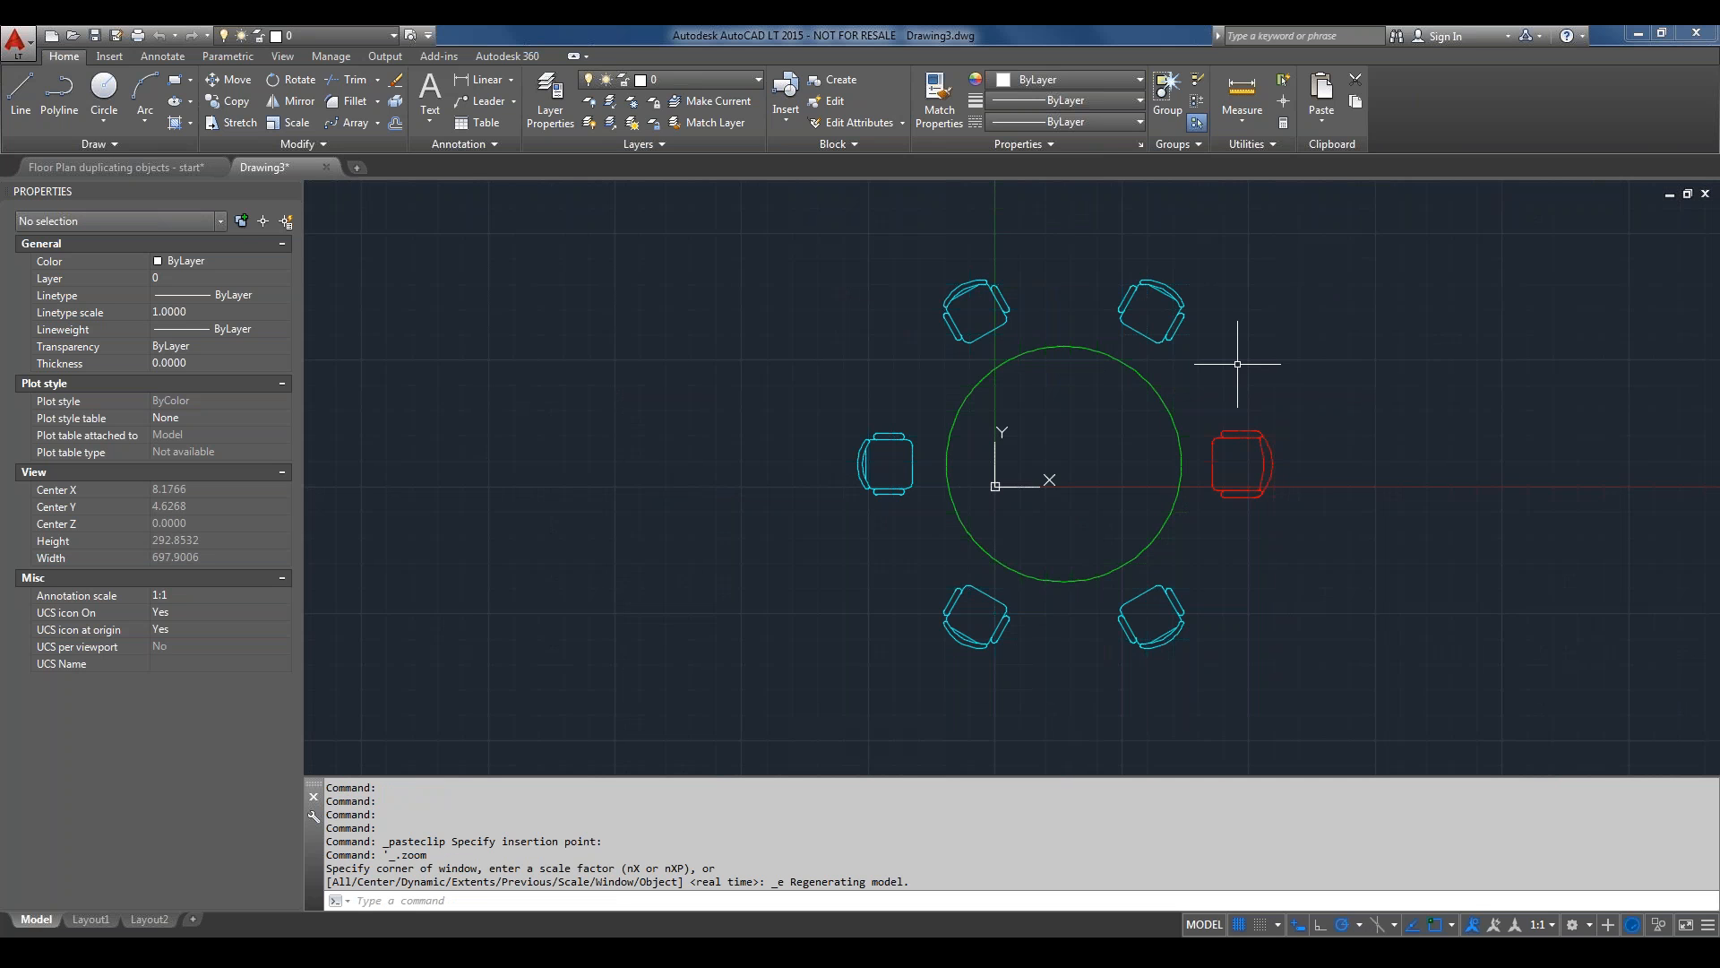
scroll(1237, 363, "down", 4)
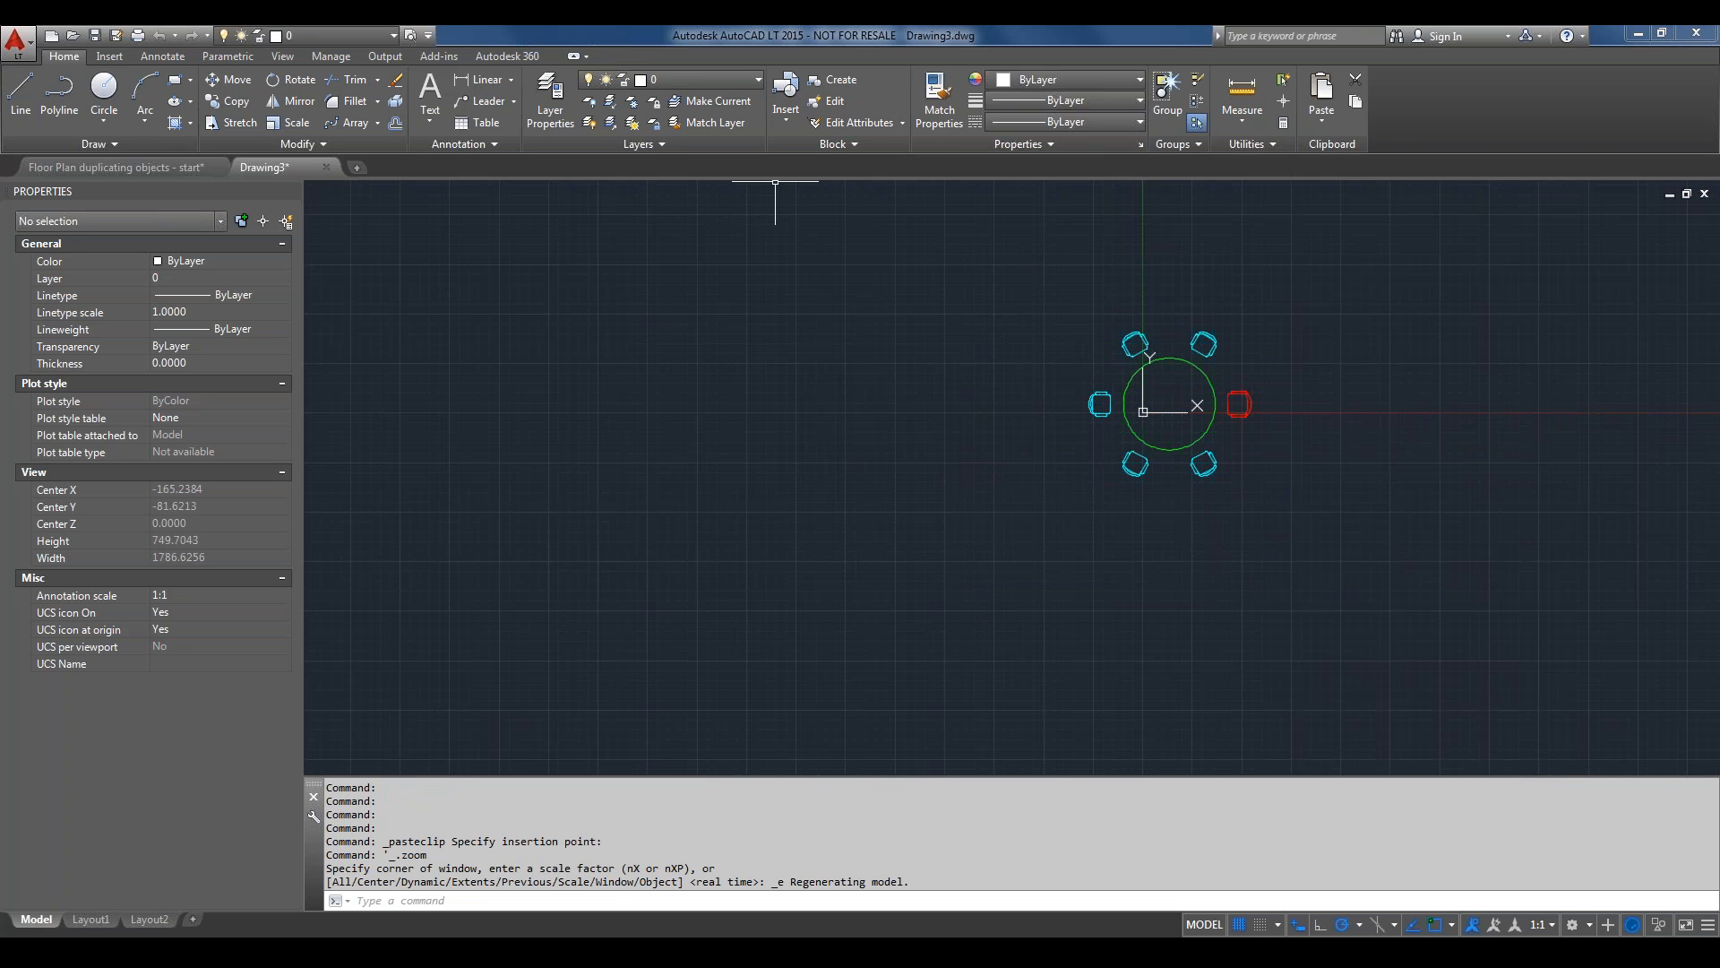
left_click(743, 80)
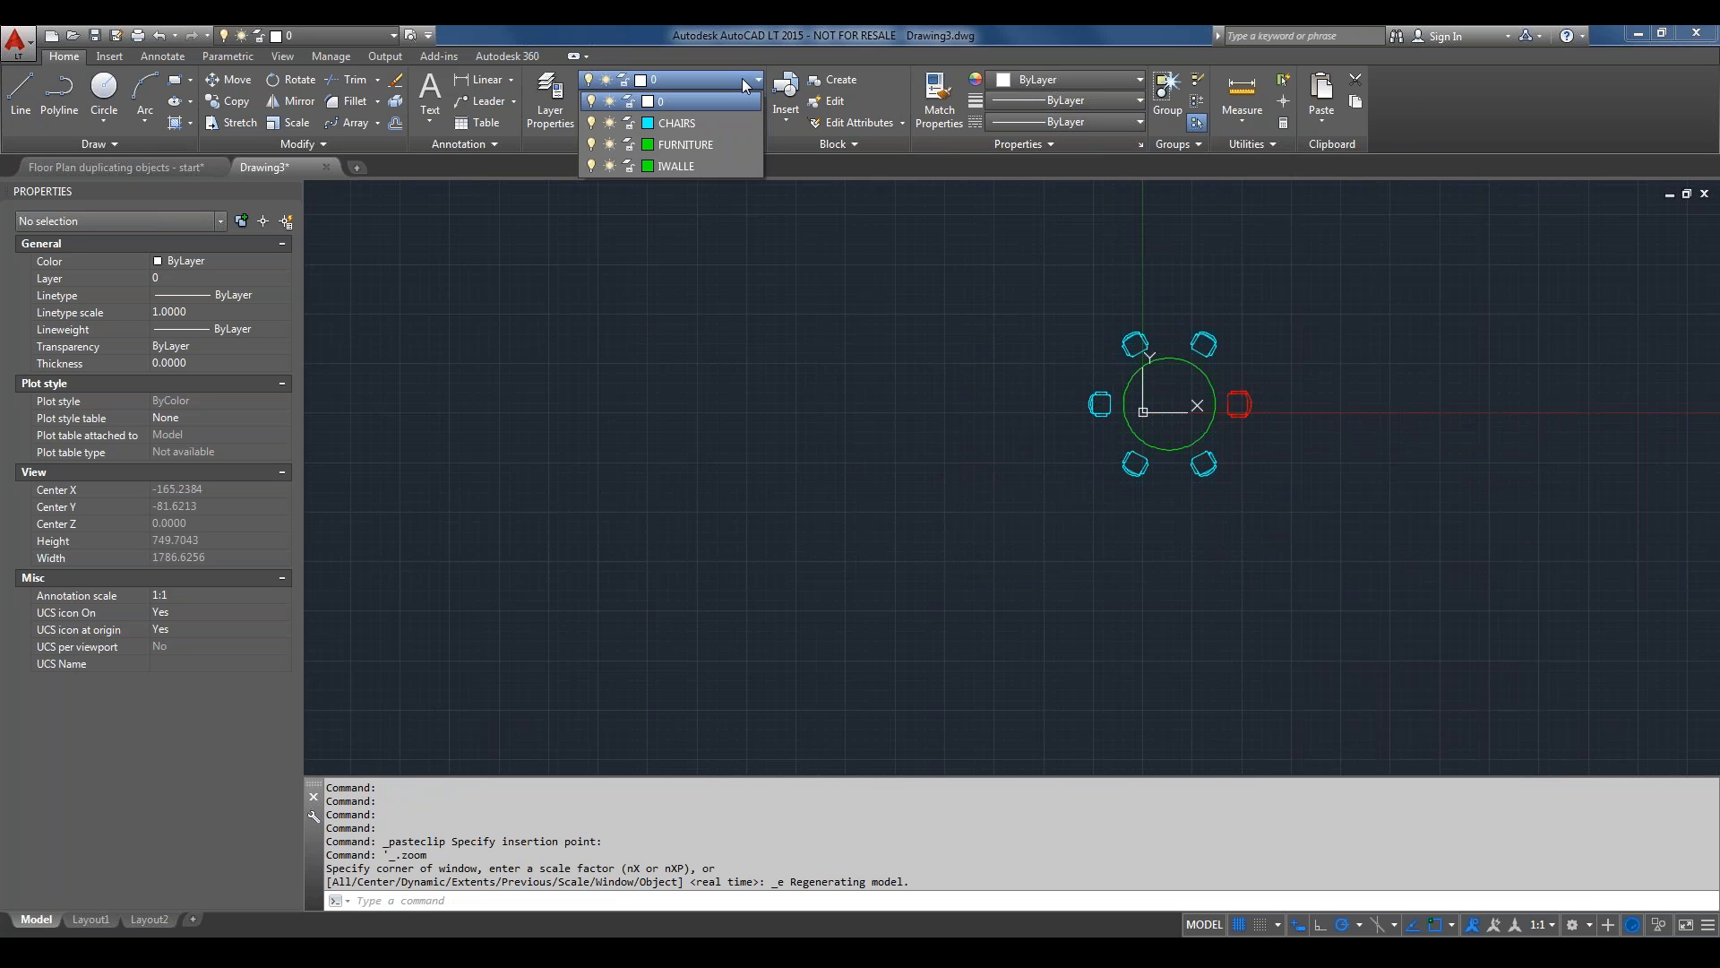
left_click(783, 36)
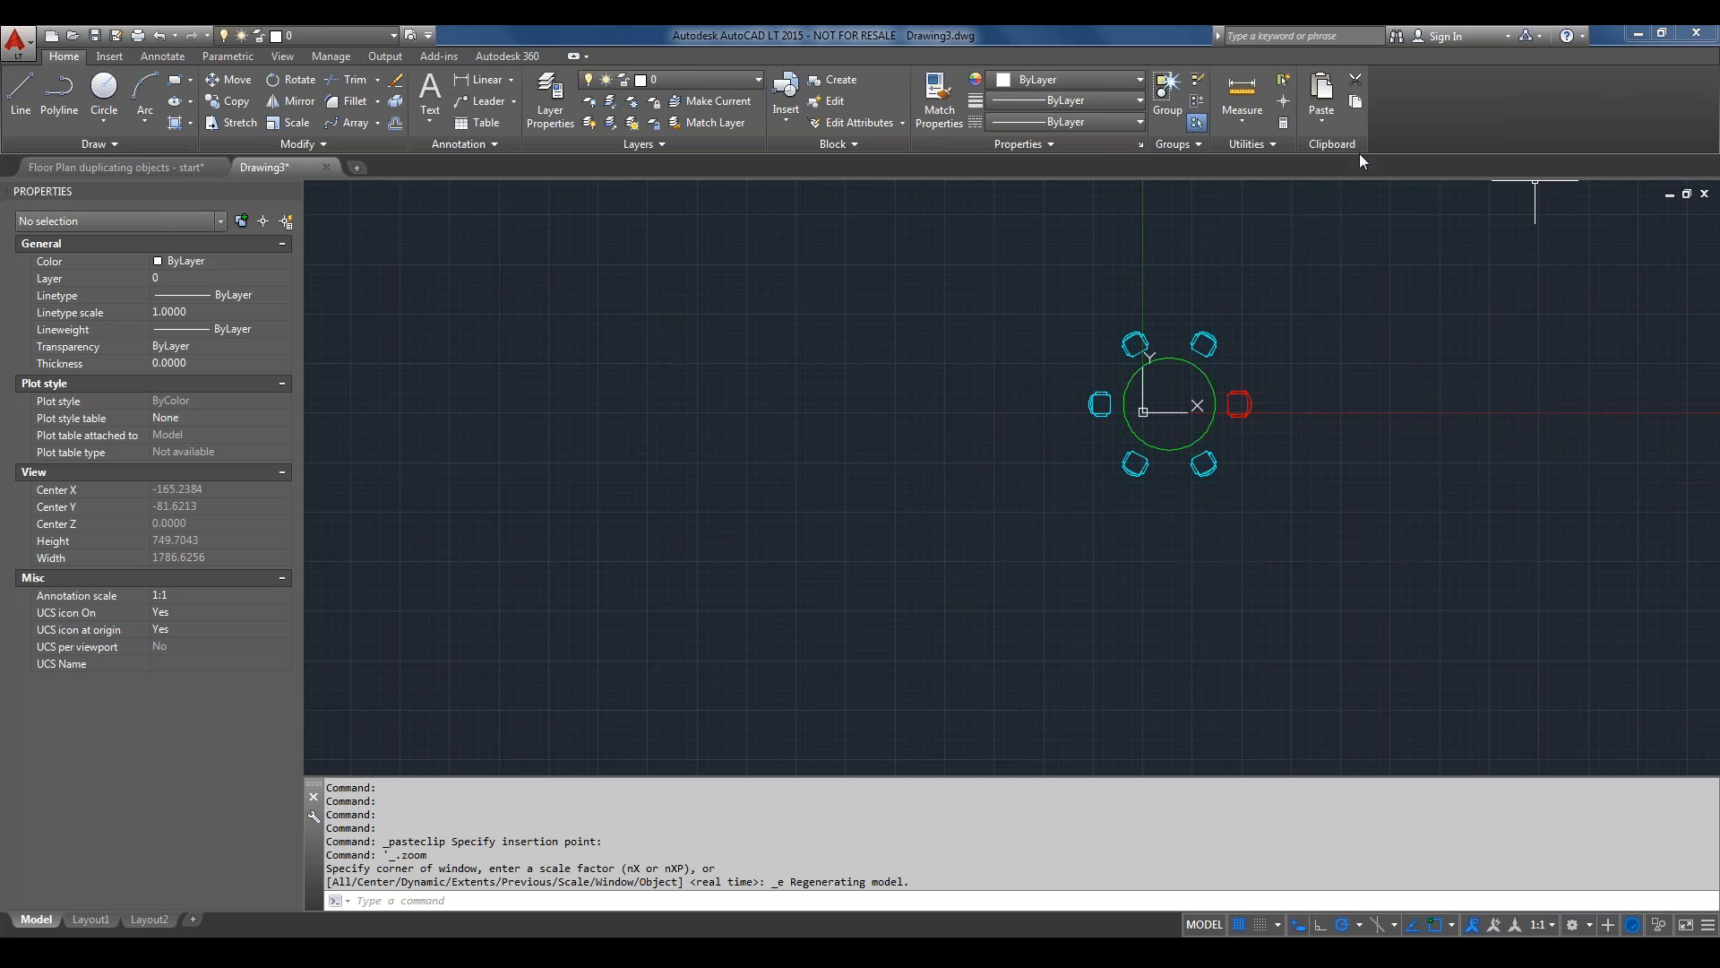
Paste the table and chairs again as a block, west of the first set at about -551.72, -26.86.
left_click(1319, 122)
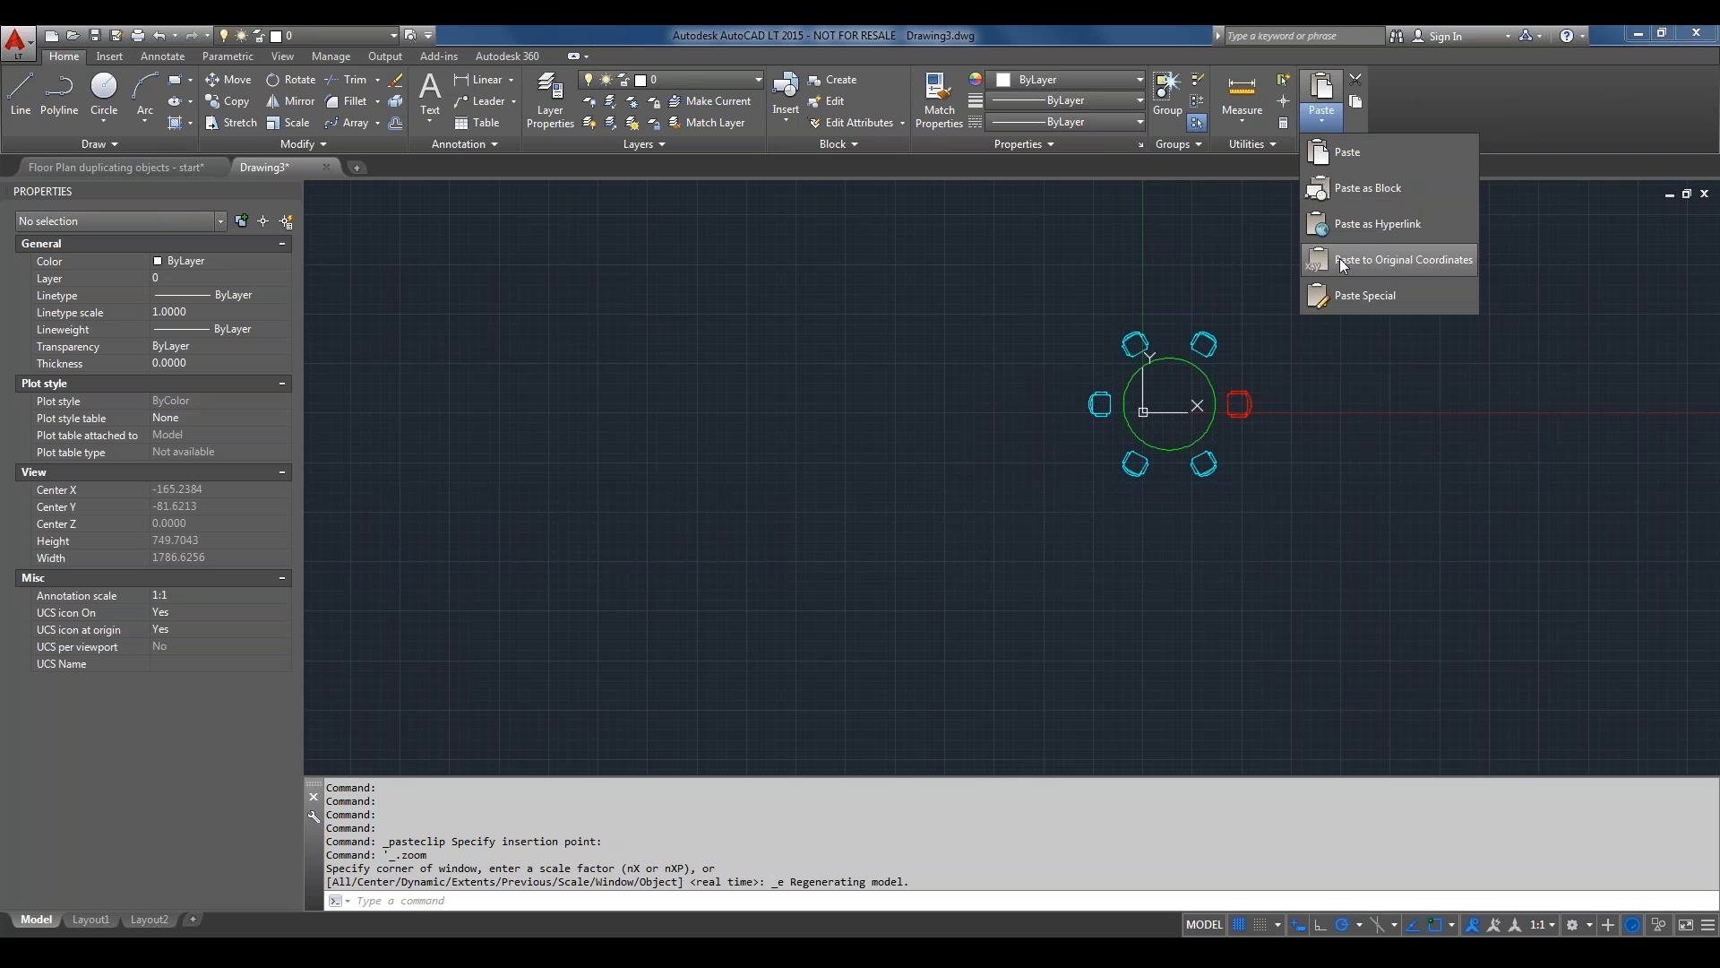
left_click(1324, 186)
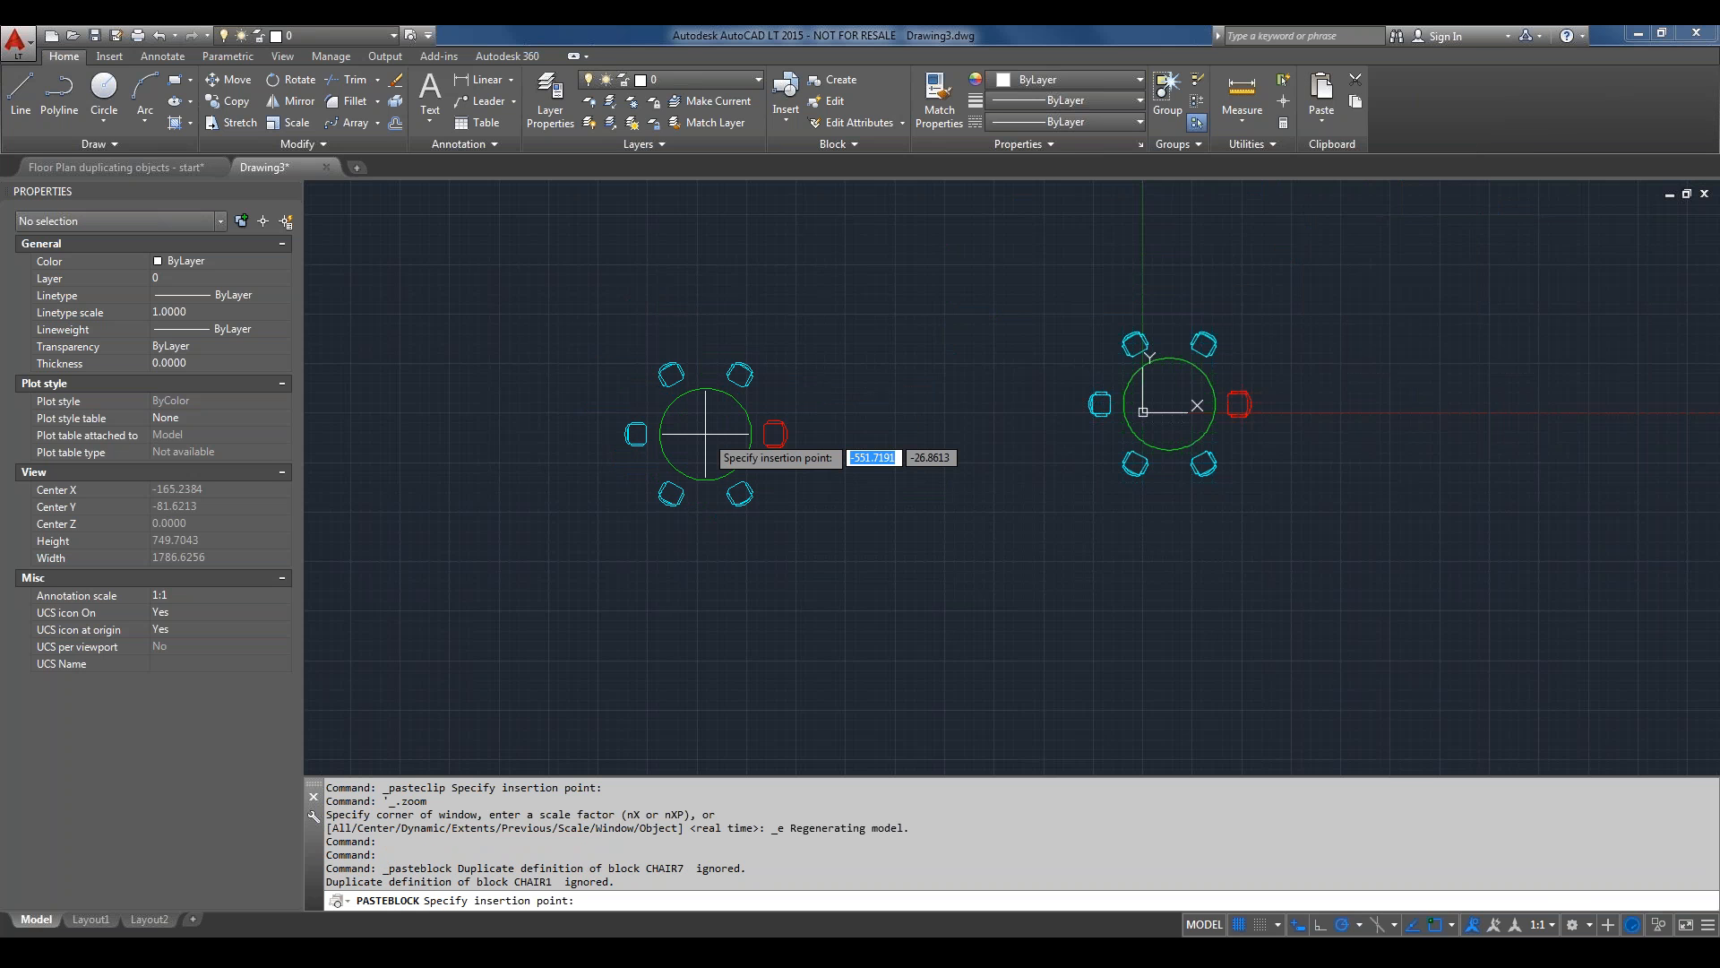
left_click(706, 434)
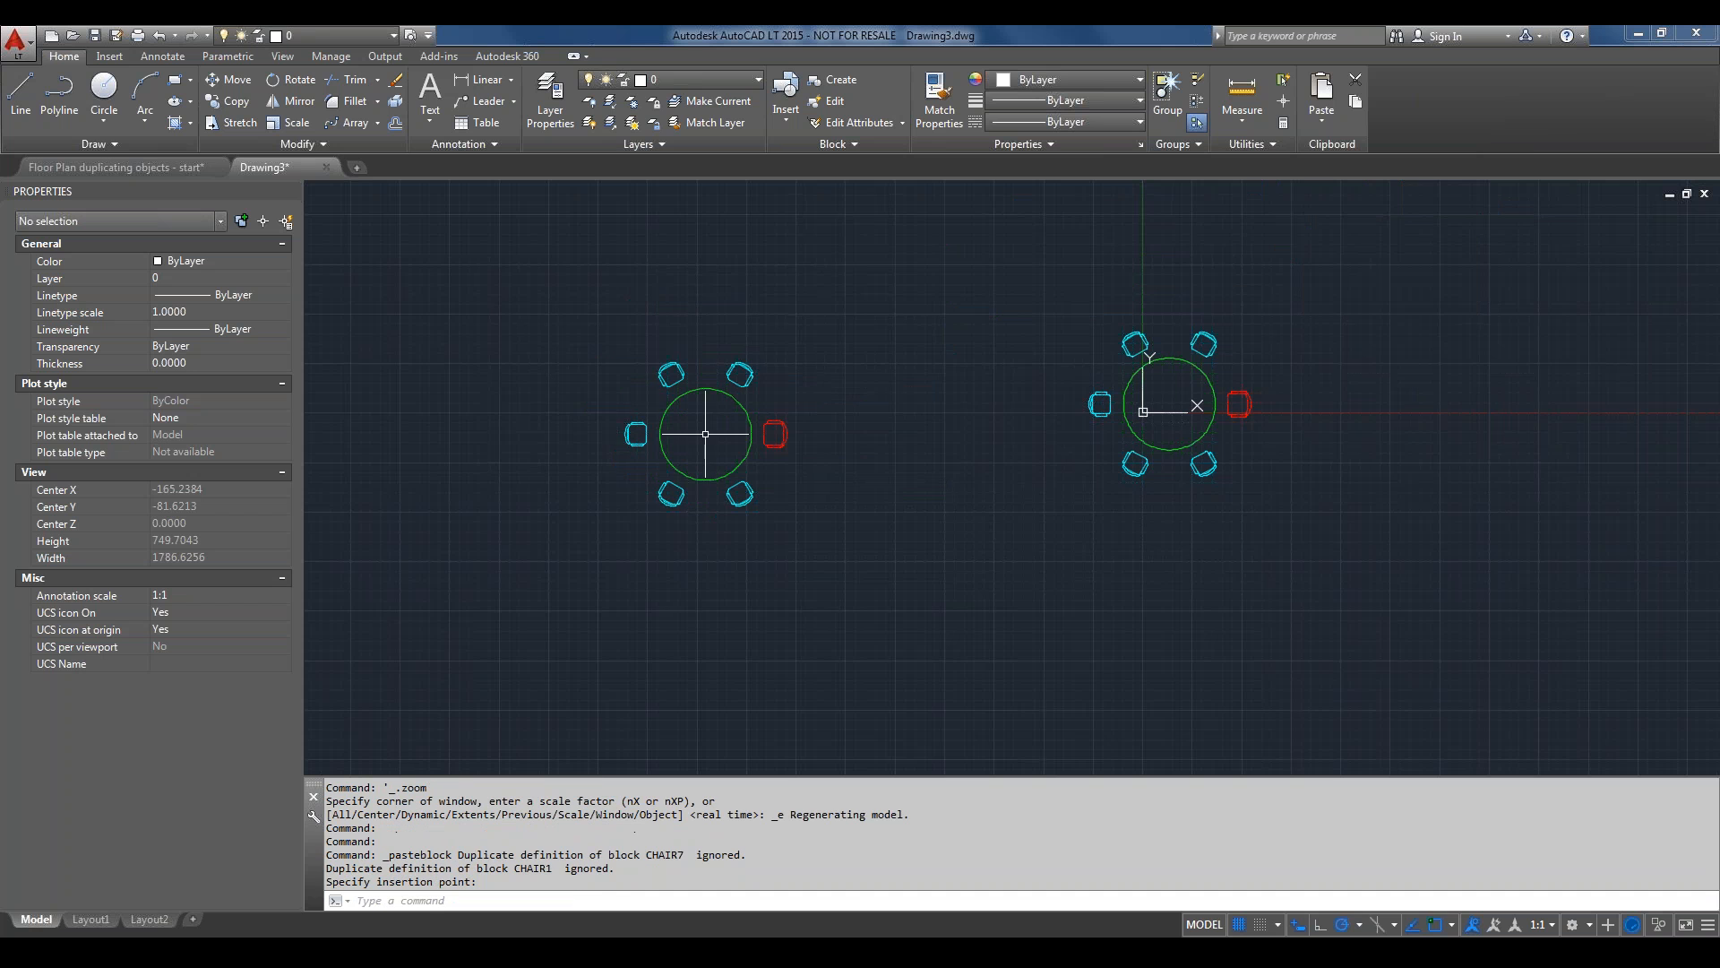
Rename the block of the western table and chairs to tableset.
left_click(754, 433)
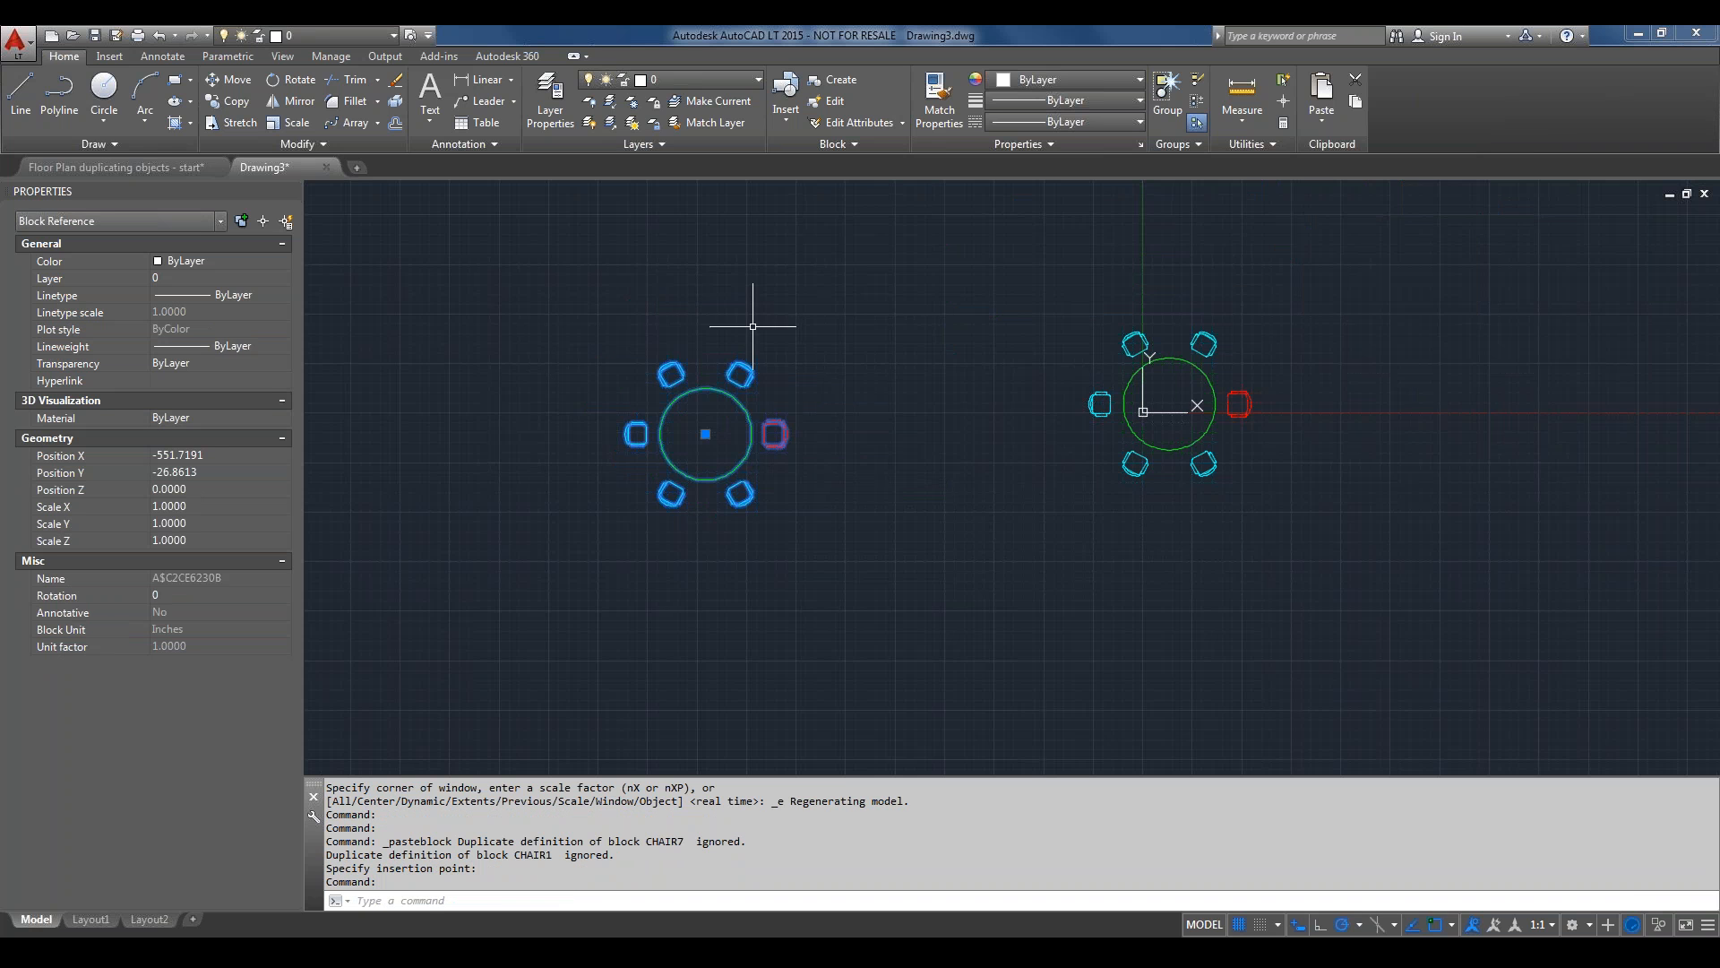
type("REN")
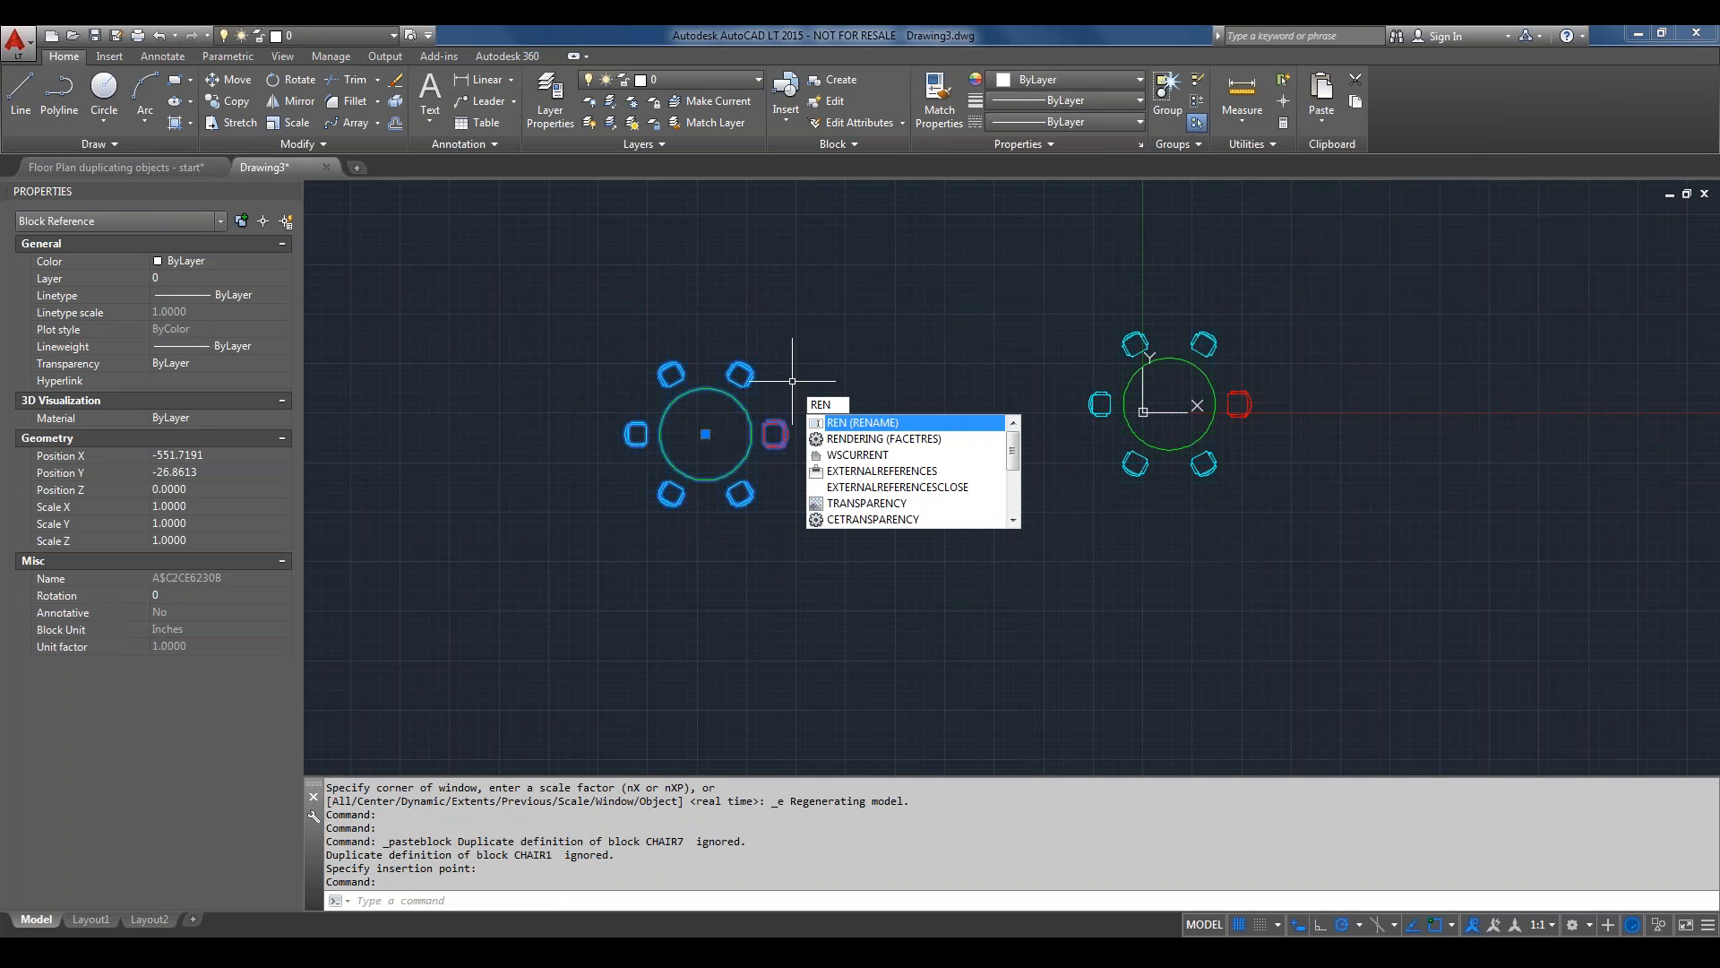
key("Return")
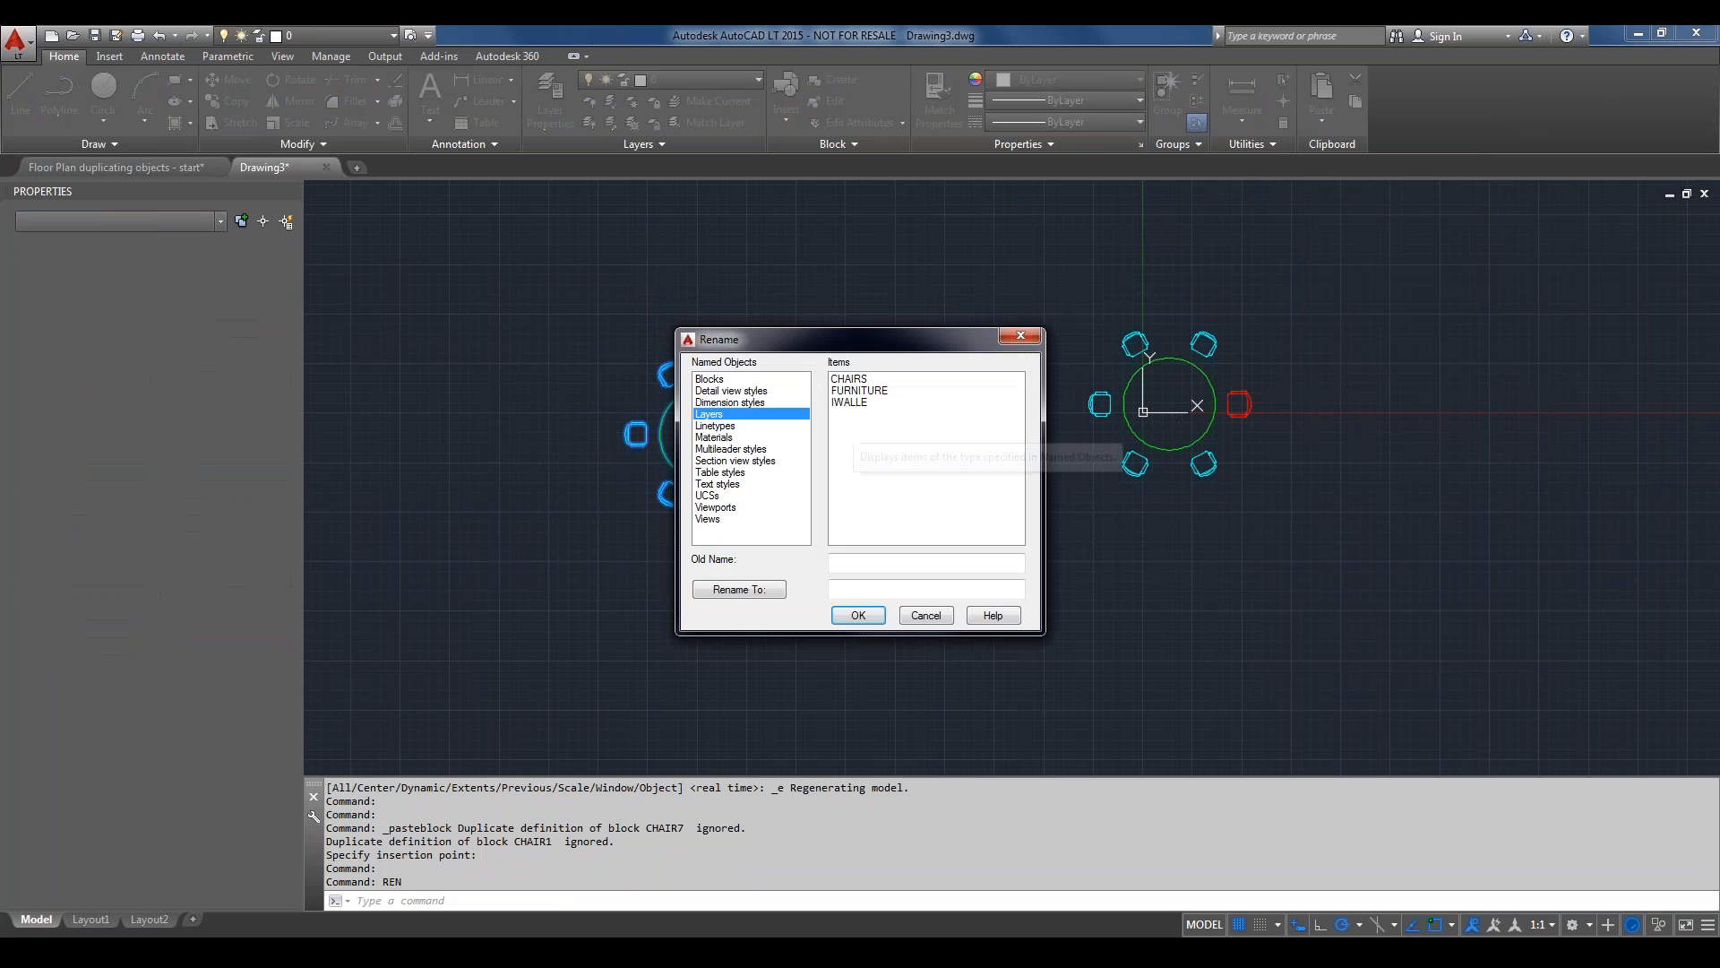
left_click(699, 379)
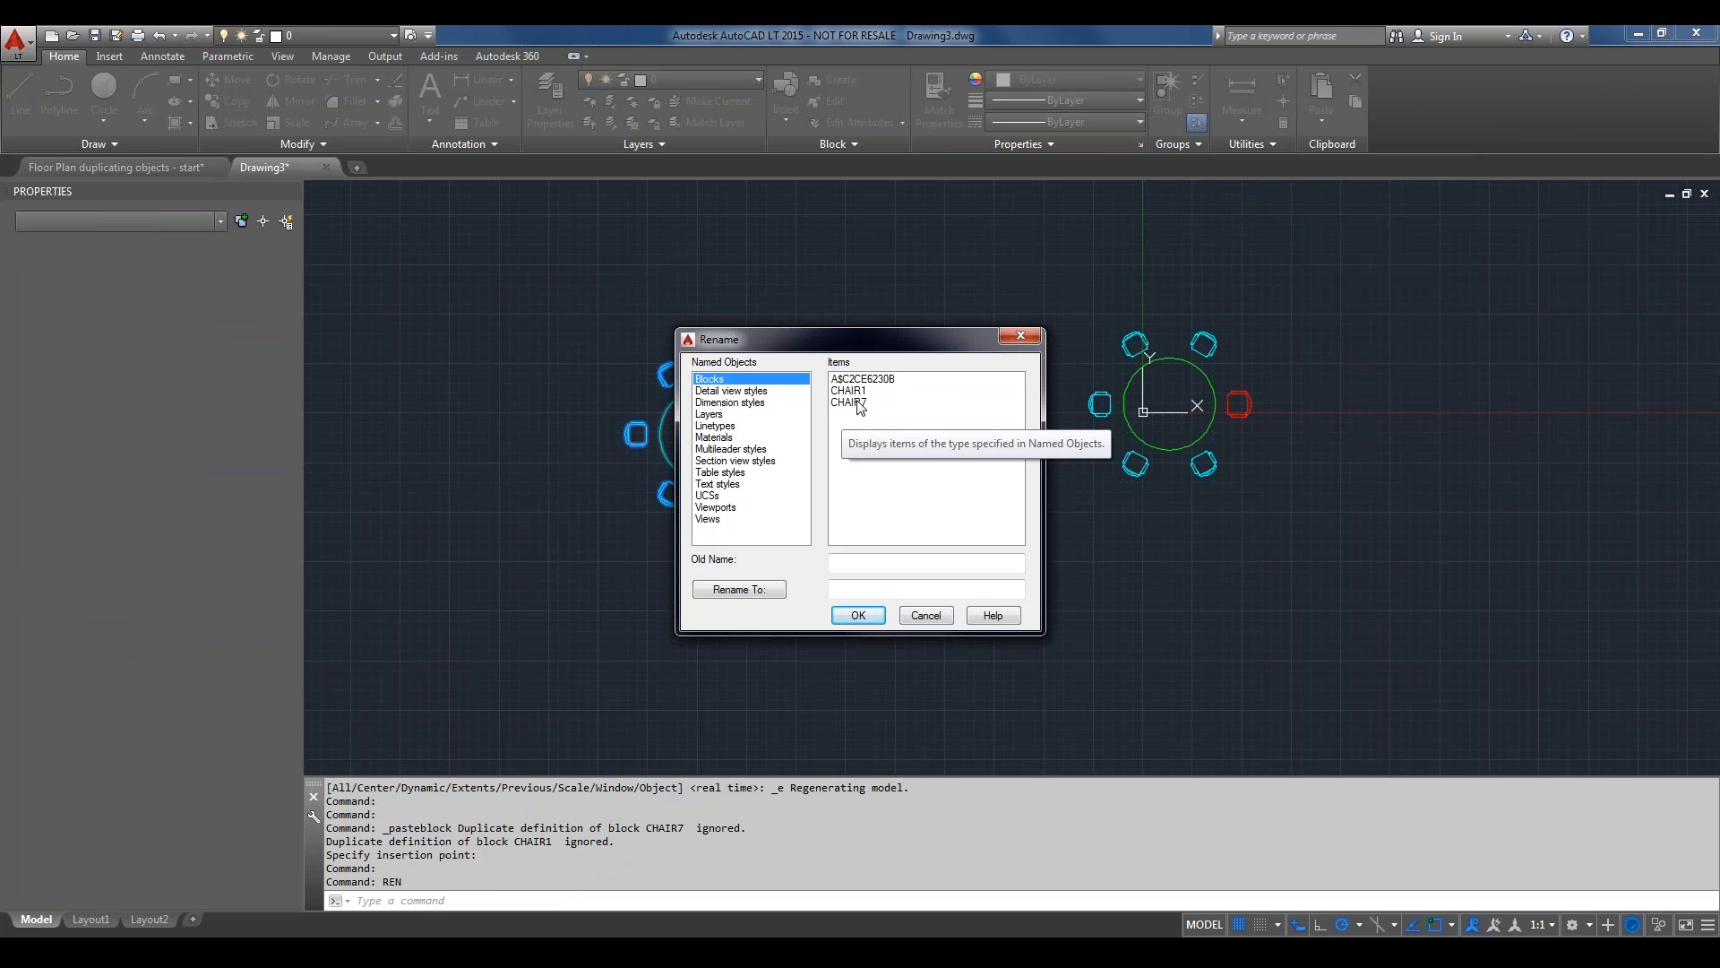
left_click_drag(819, 345, 1209, 393)
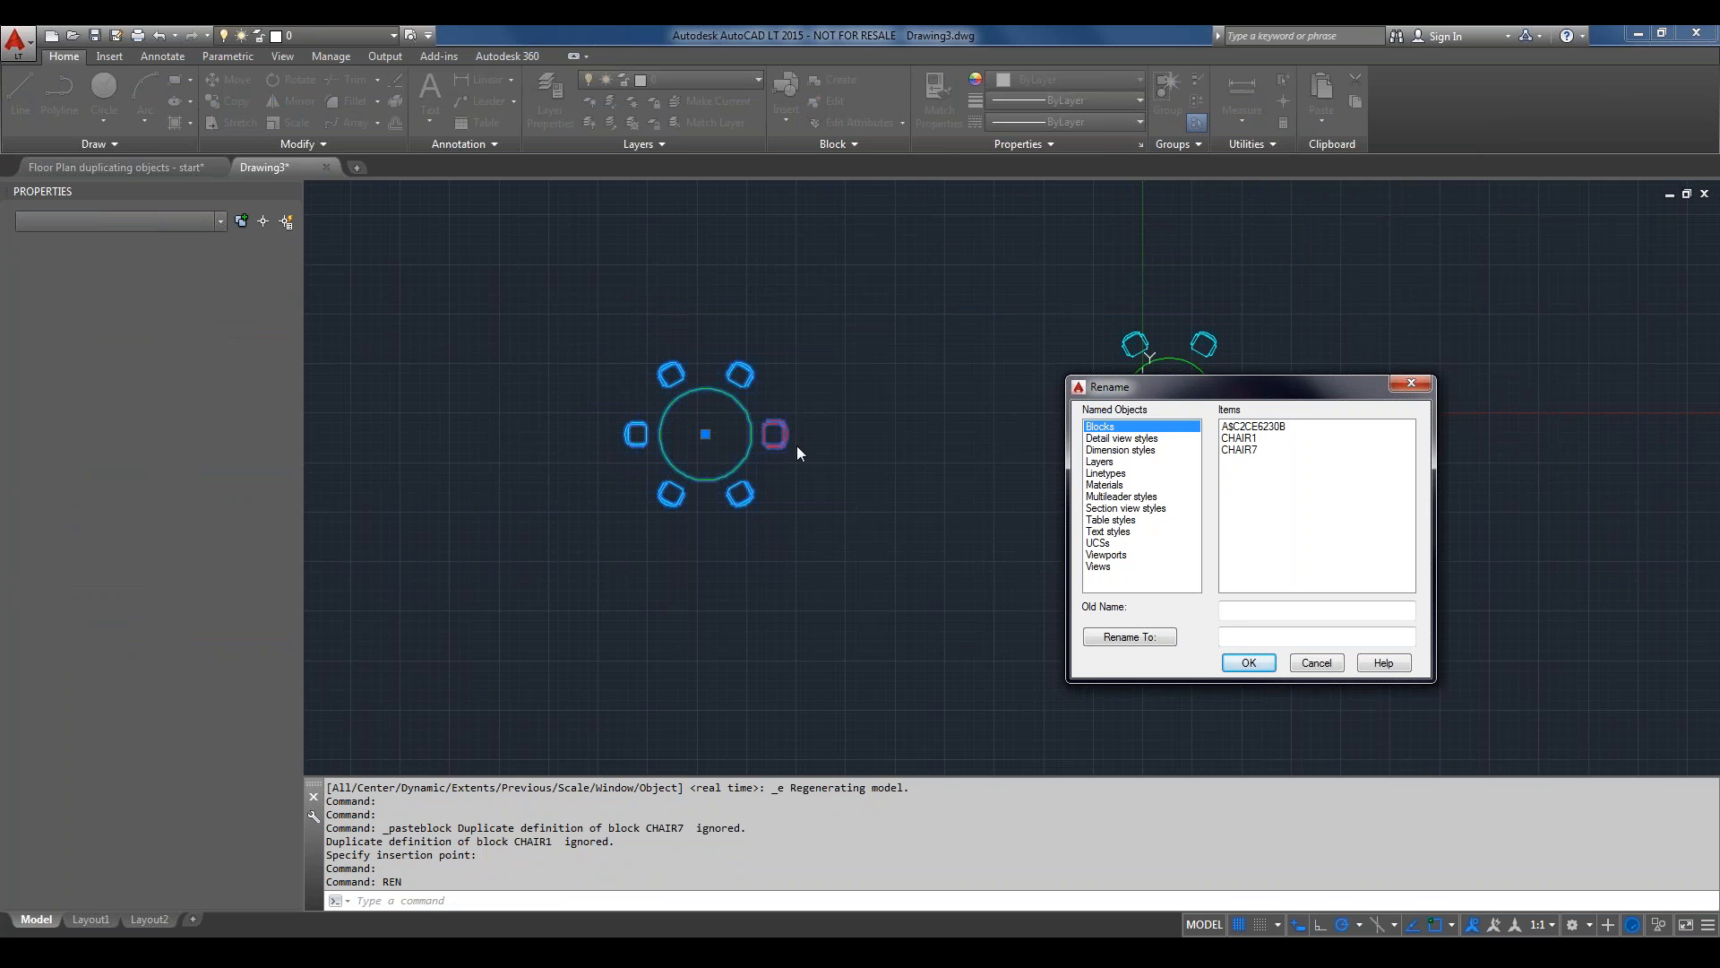
left_click(1274, 428)
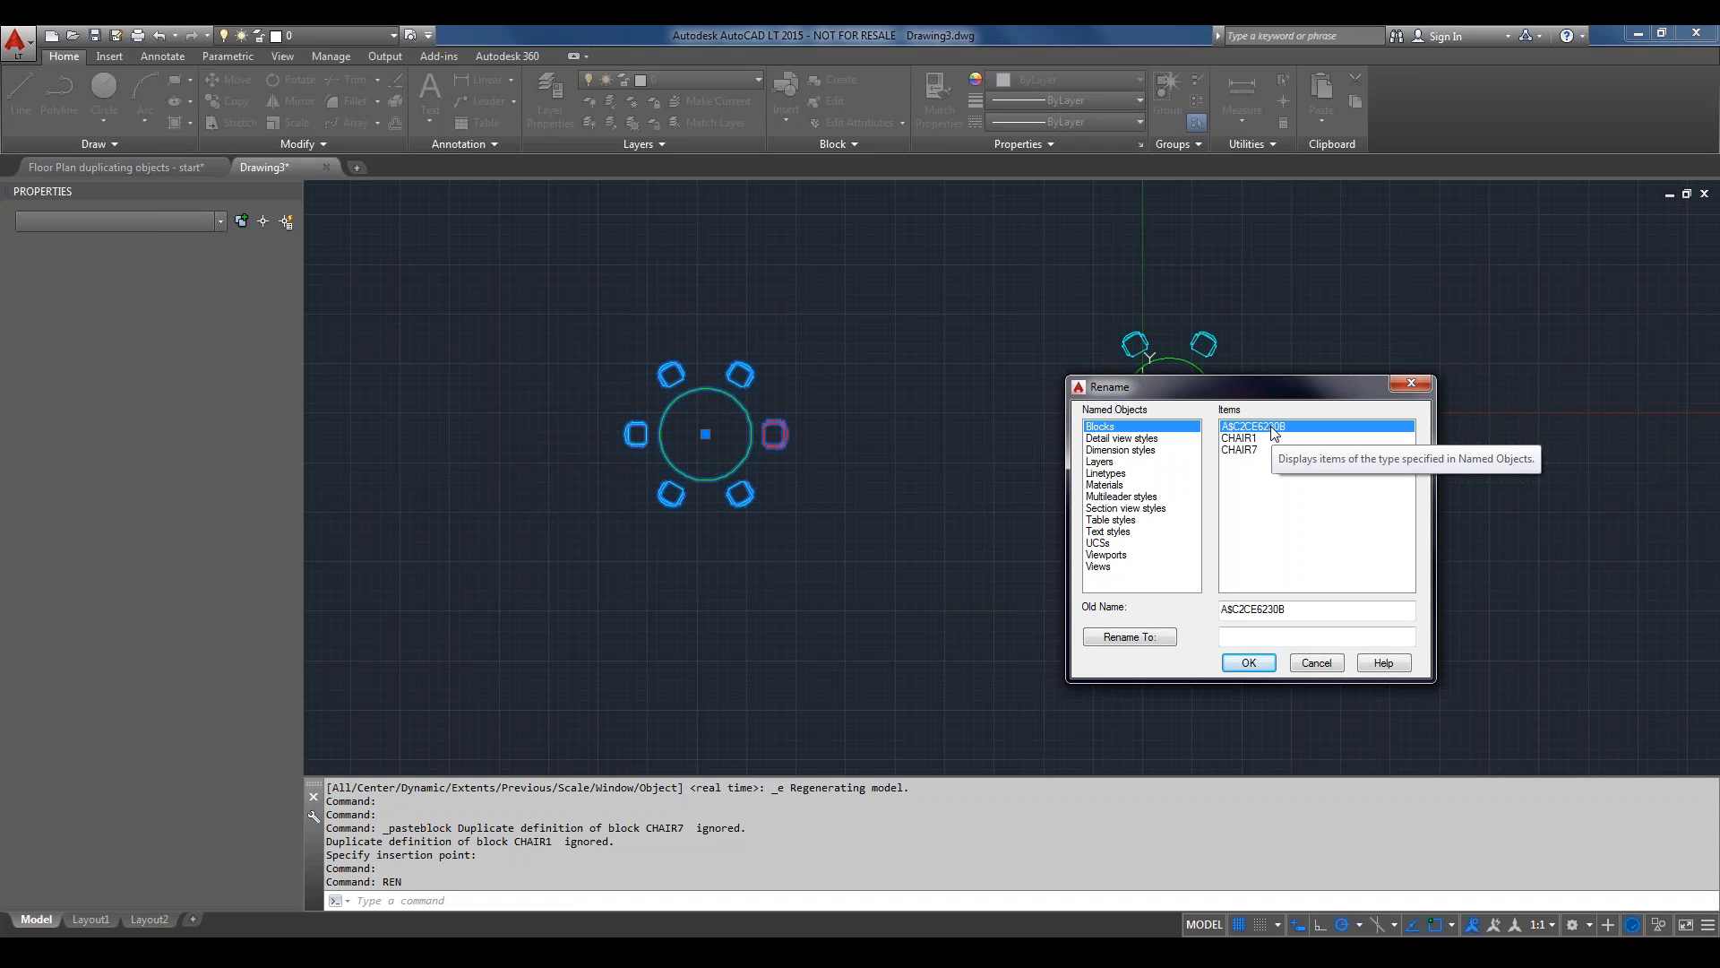
left_click(1292, 637)
type("tableset")
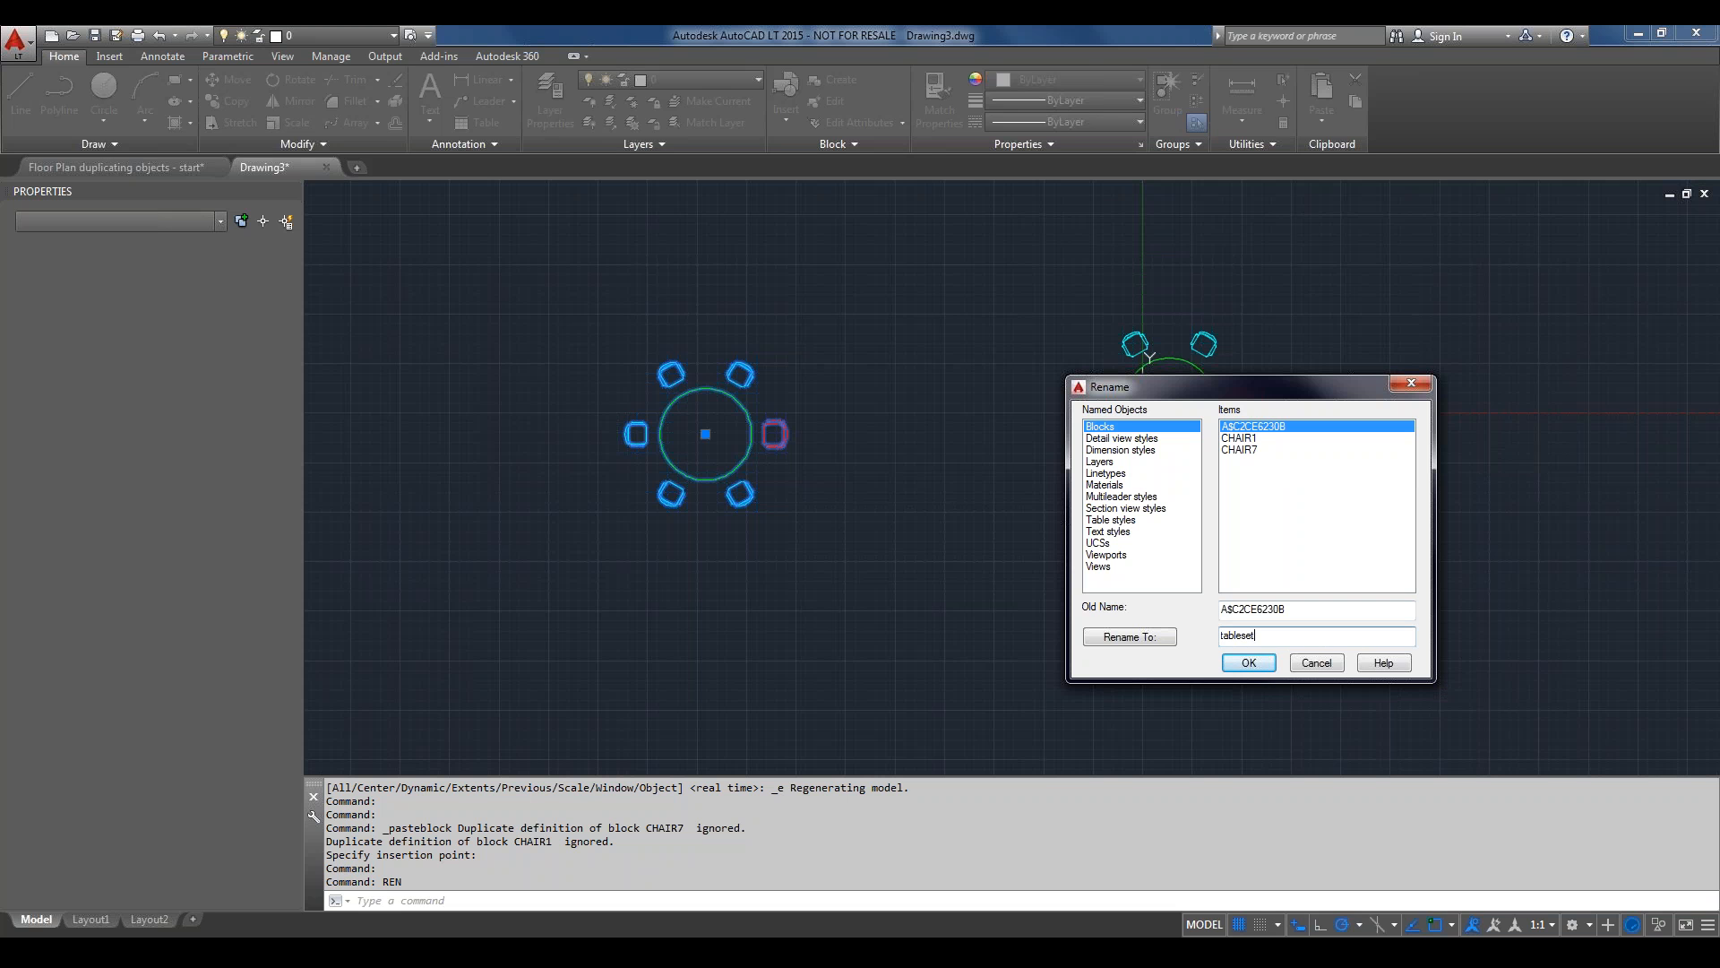
left_click(1266, 665)
left_click(1120, 637)
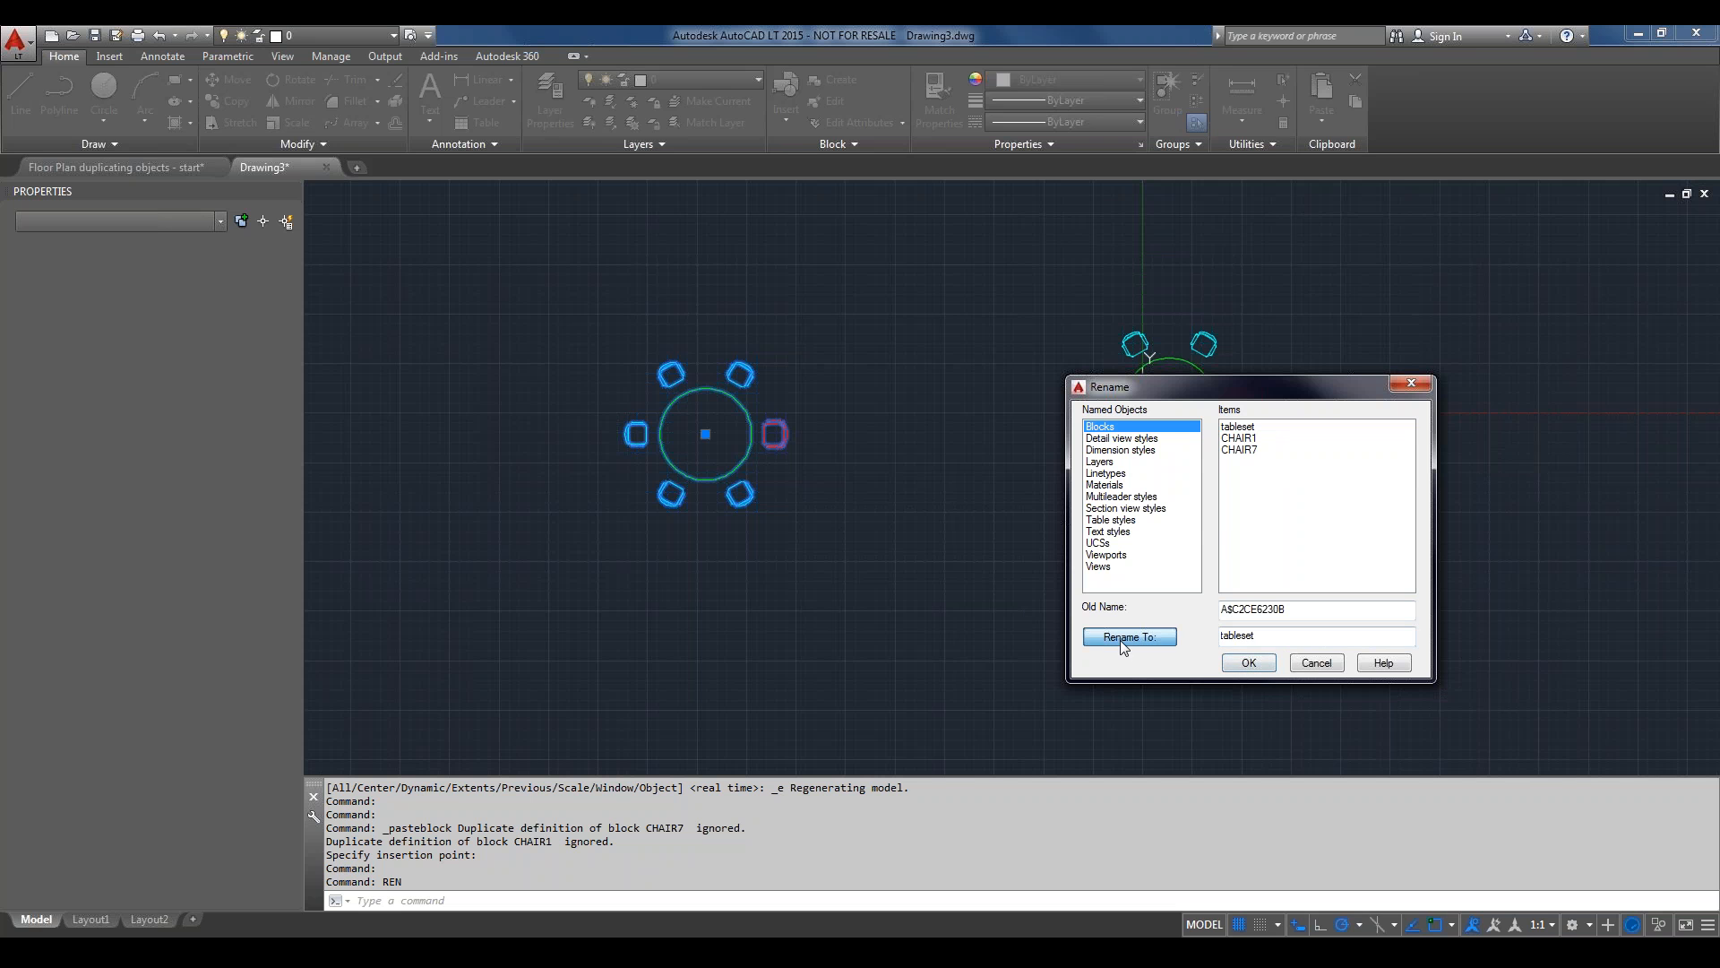
left_click(1247, 663)
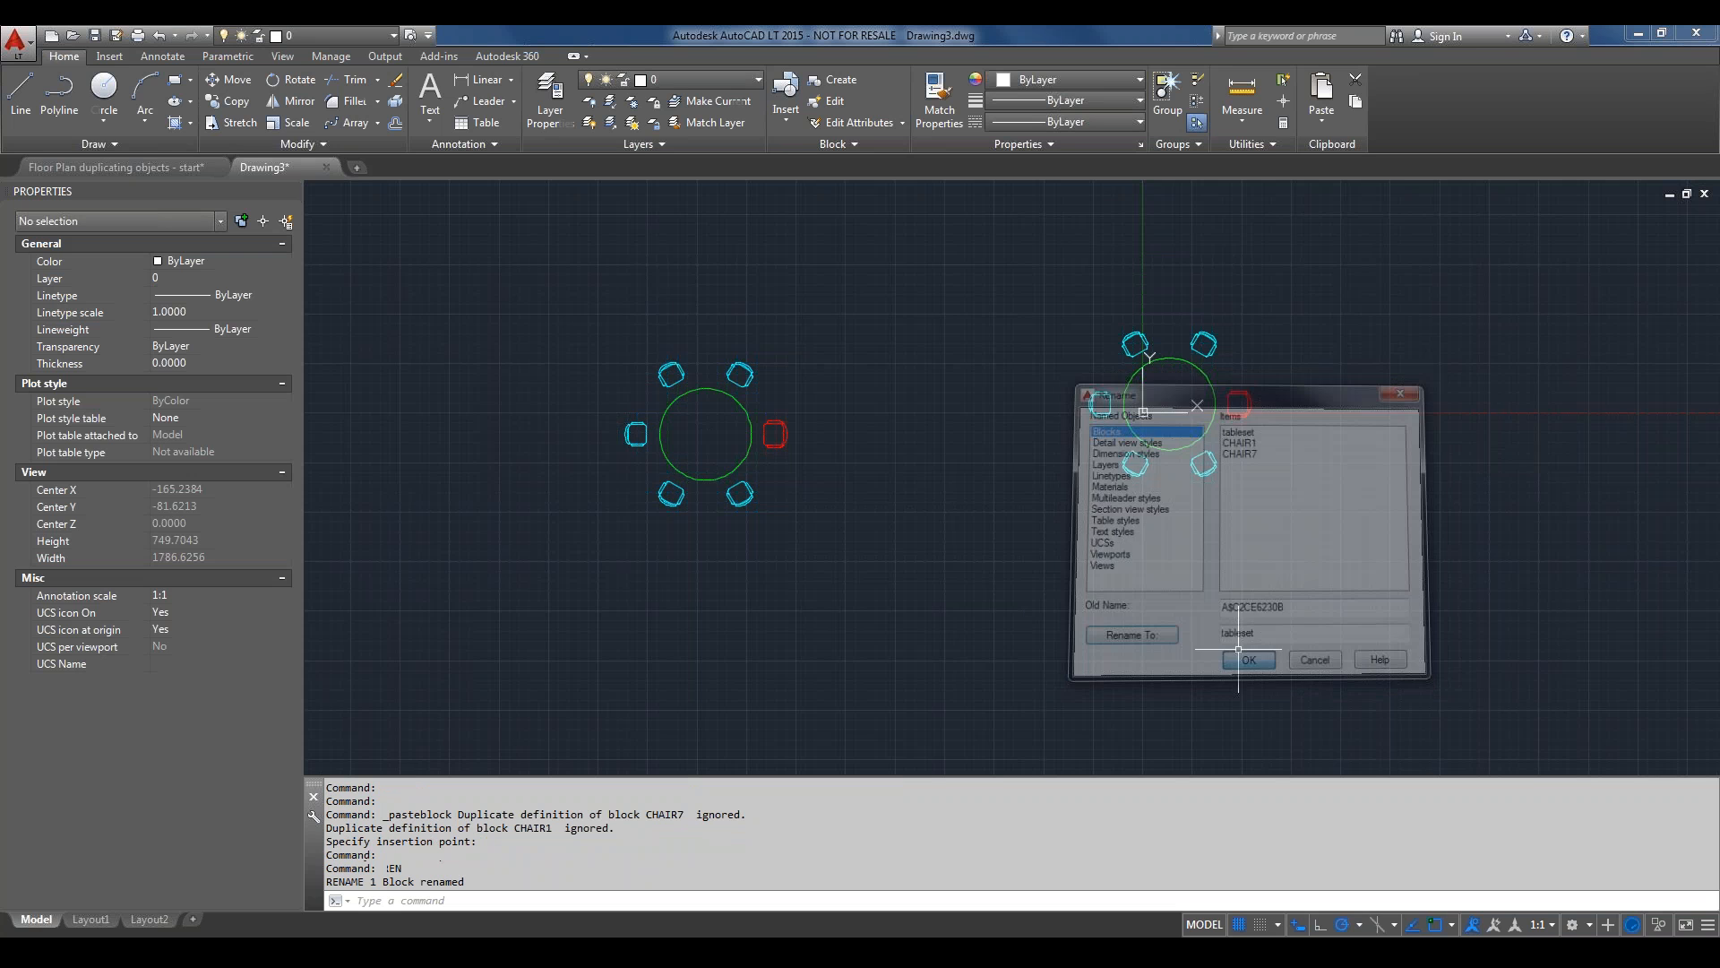
Inspect the renamed block's properties and compare them with the chair array of the eastern table, then clear the selection.
left_click(747, 455)
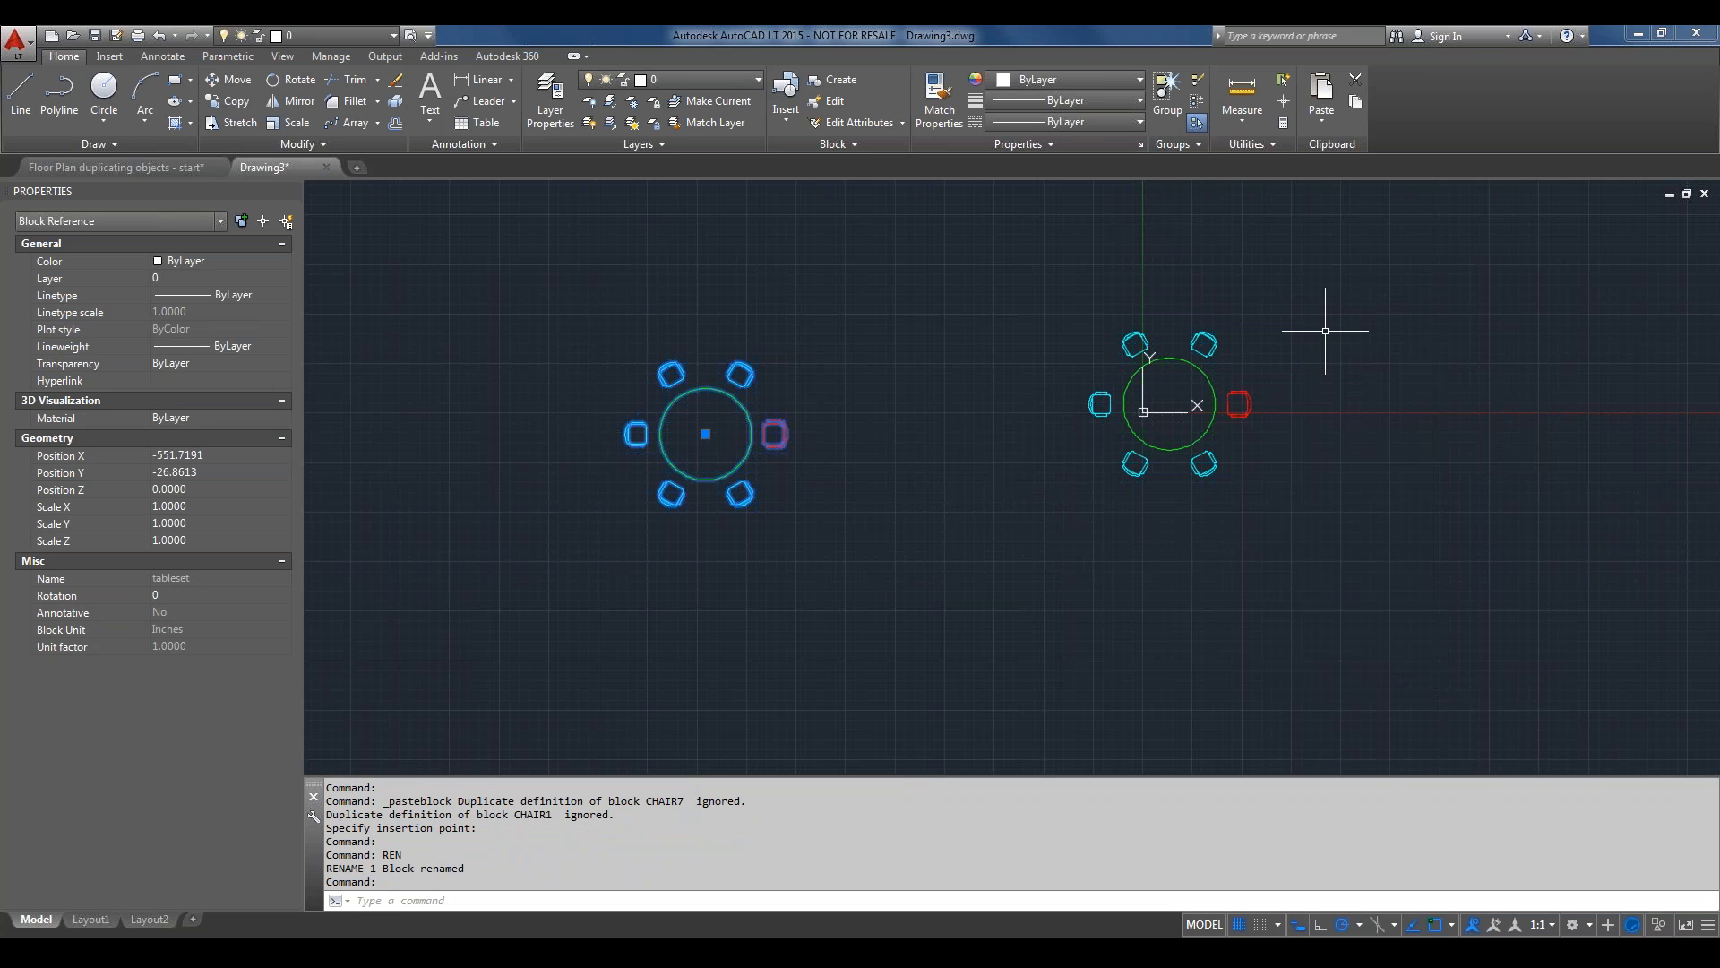
scroll(1325, 332, "up", 2)
mouse_move(1324, 335)
middle_mouse_down()
mouse_move(1179, 358)
mouse_move(780, 272)
middle_mouse_up()
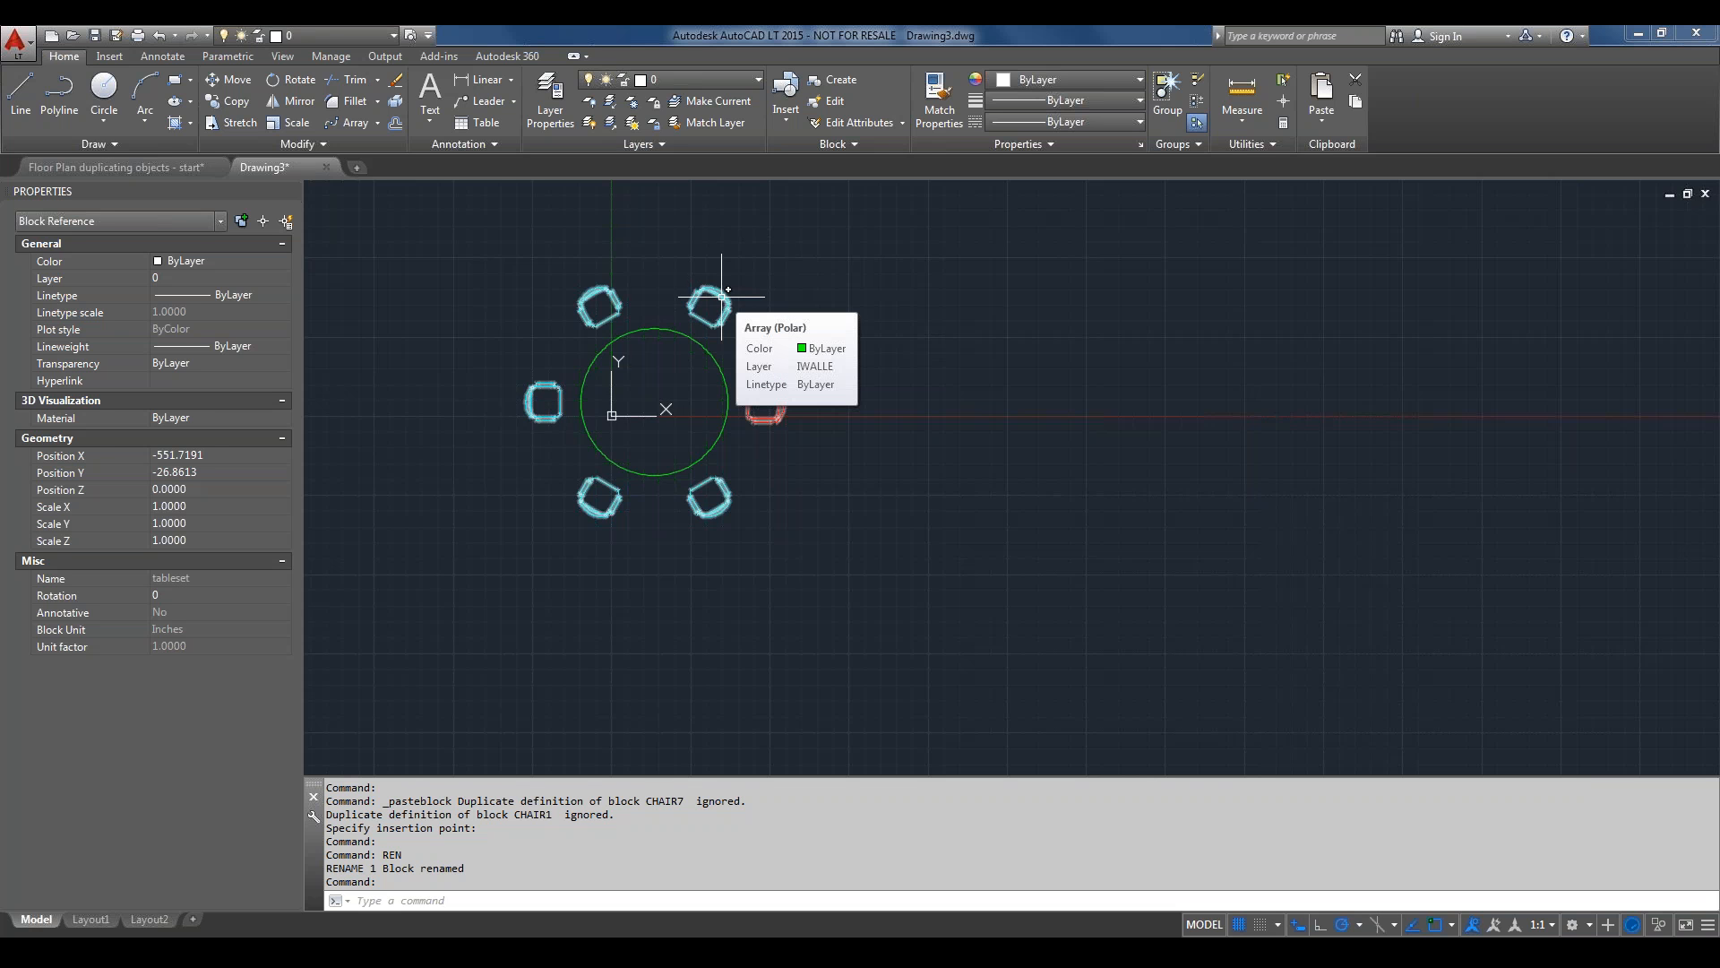
key("Escape")
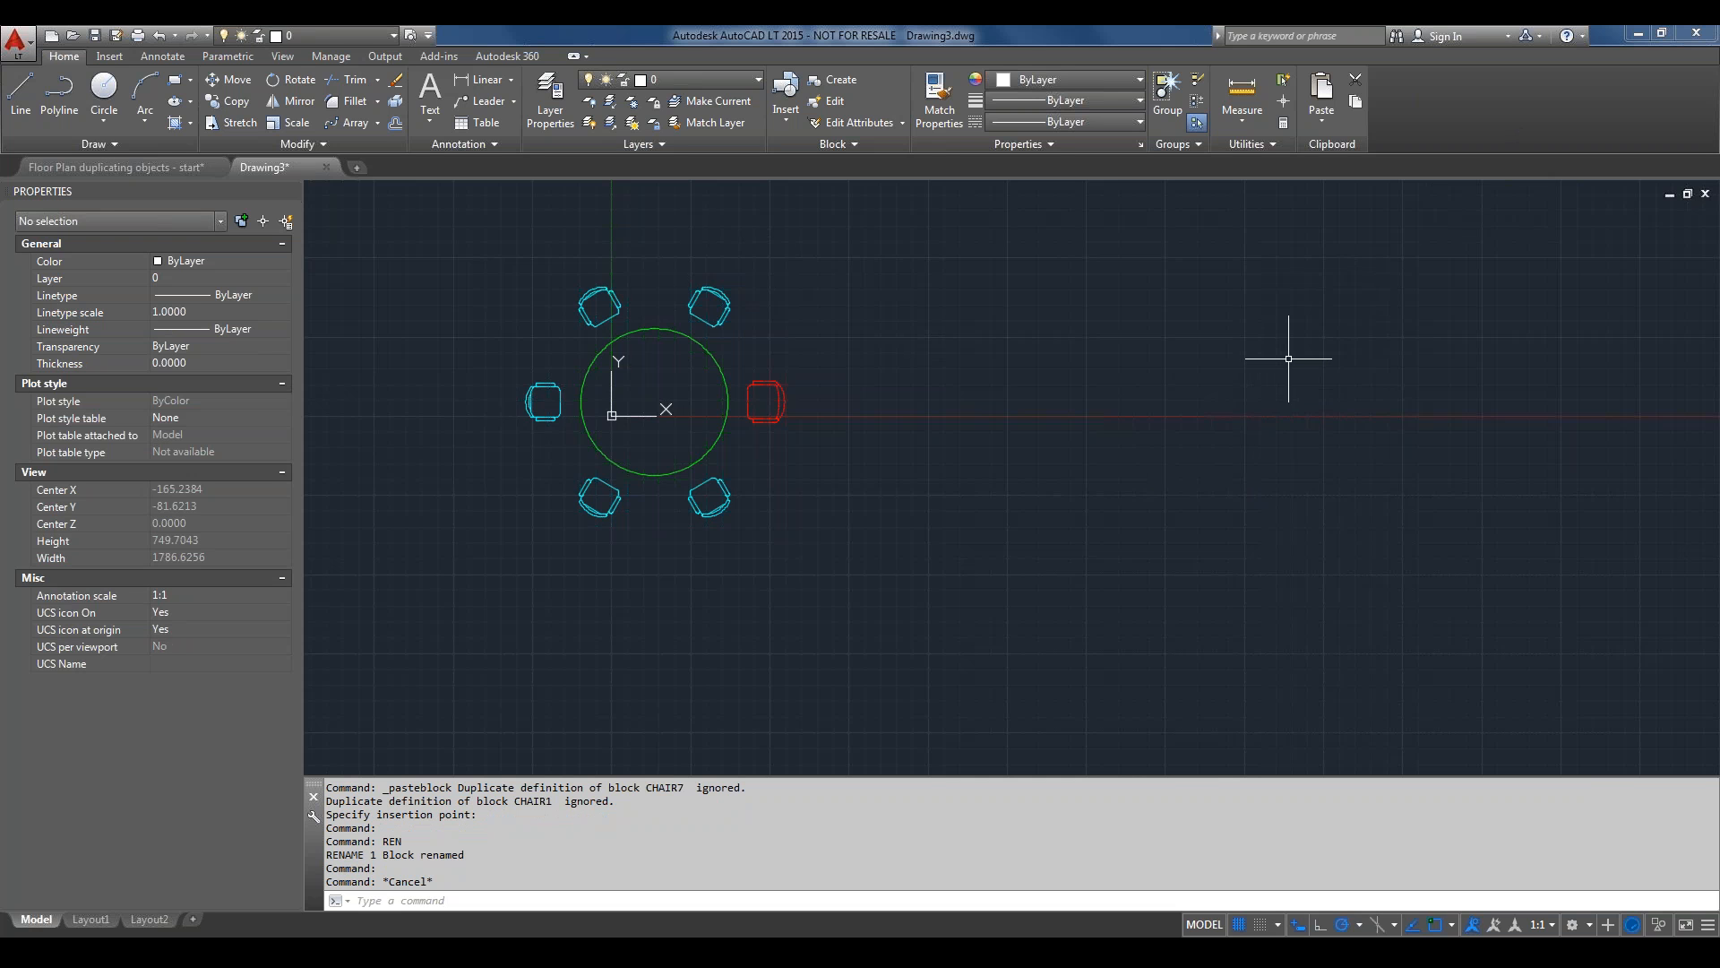
Quick-select every object on the CHAIRS layer across the entire drawing.
right_click(1036, 380)
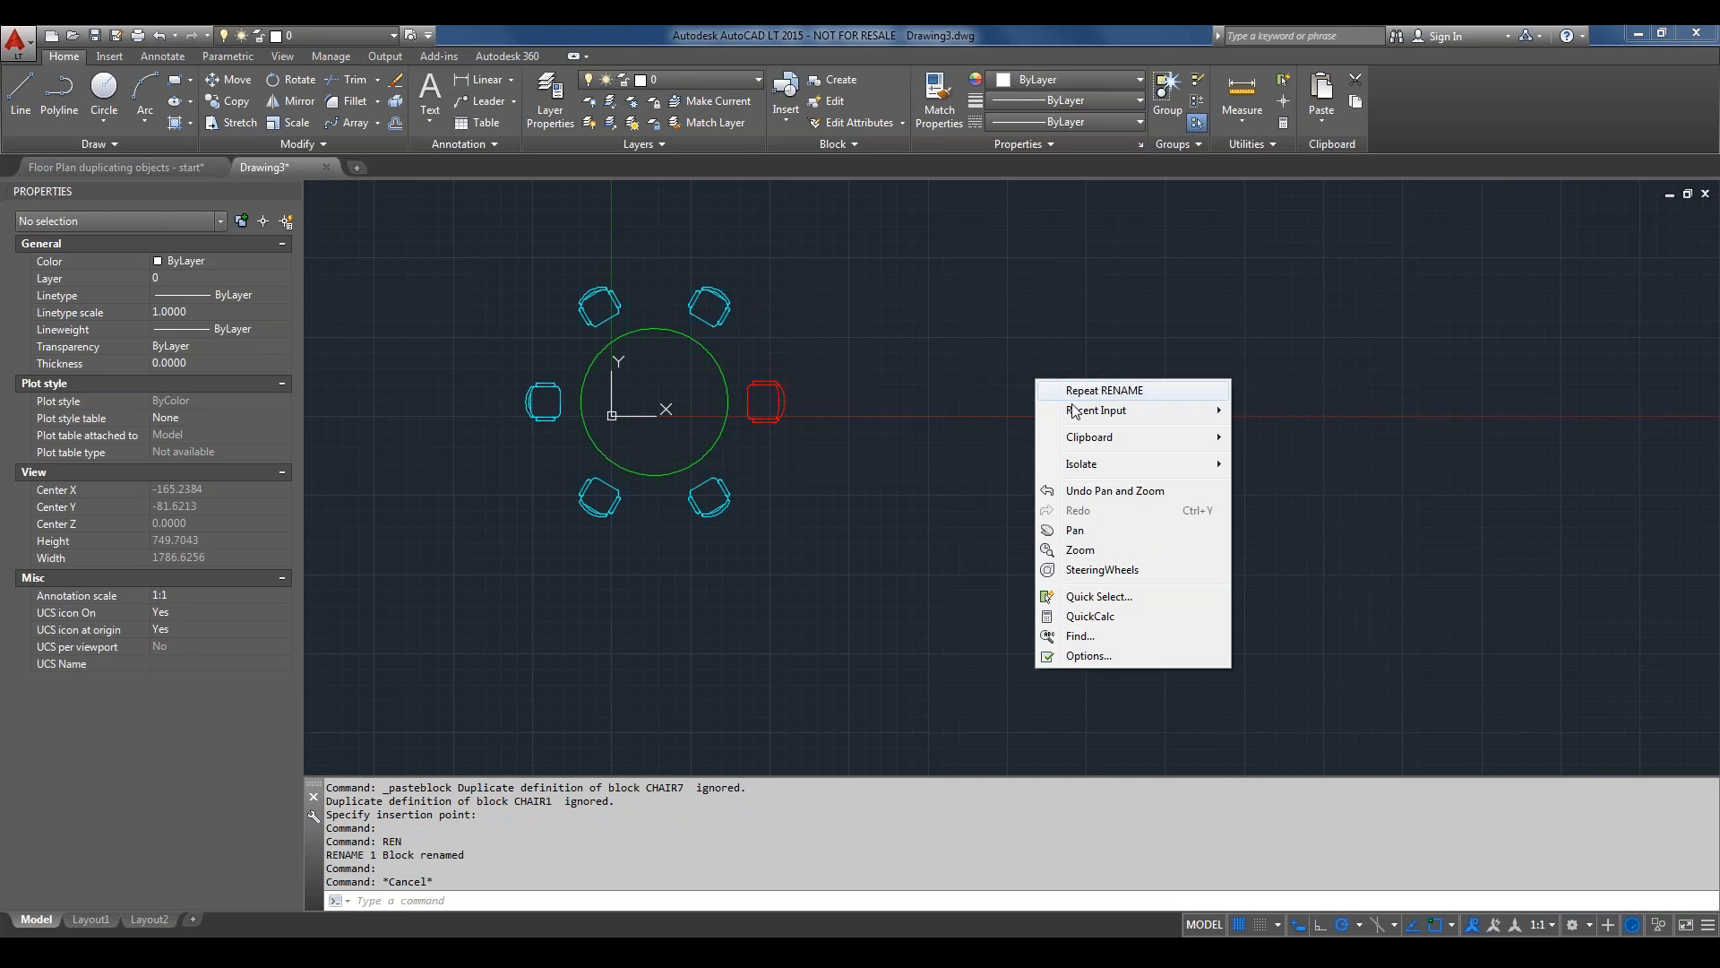
left_click(1127, 596)
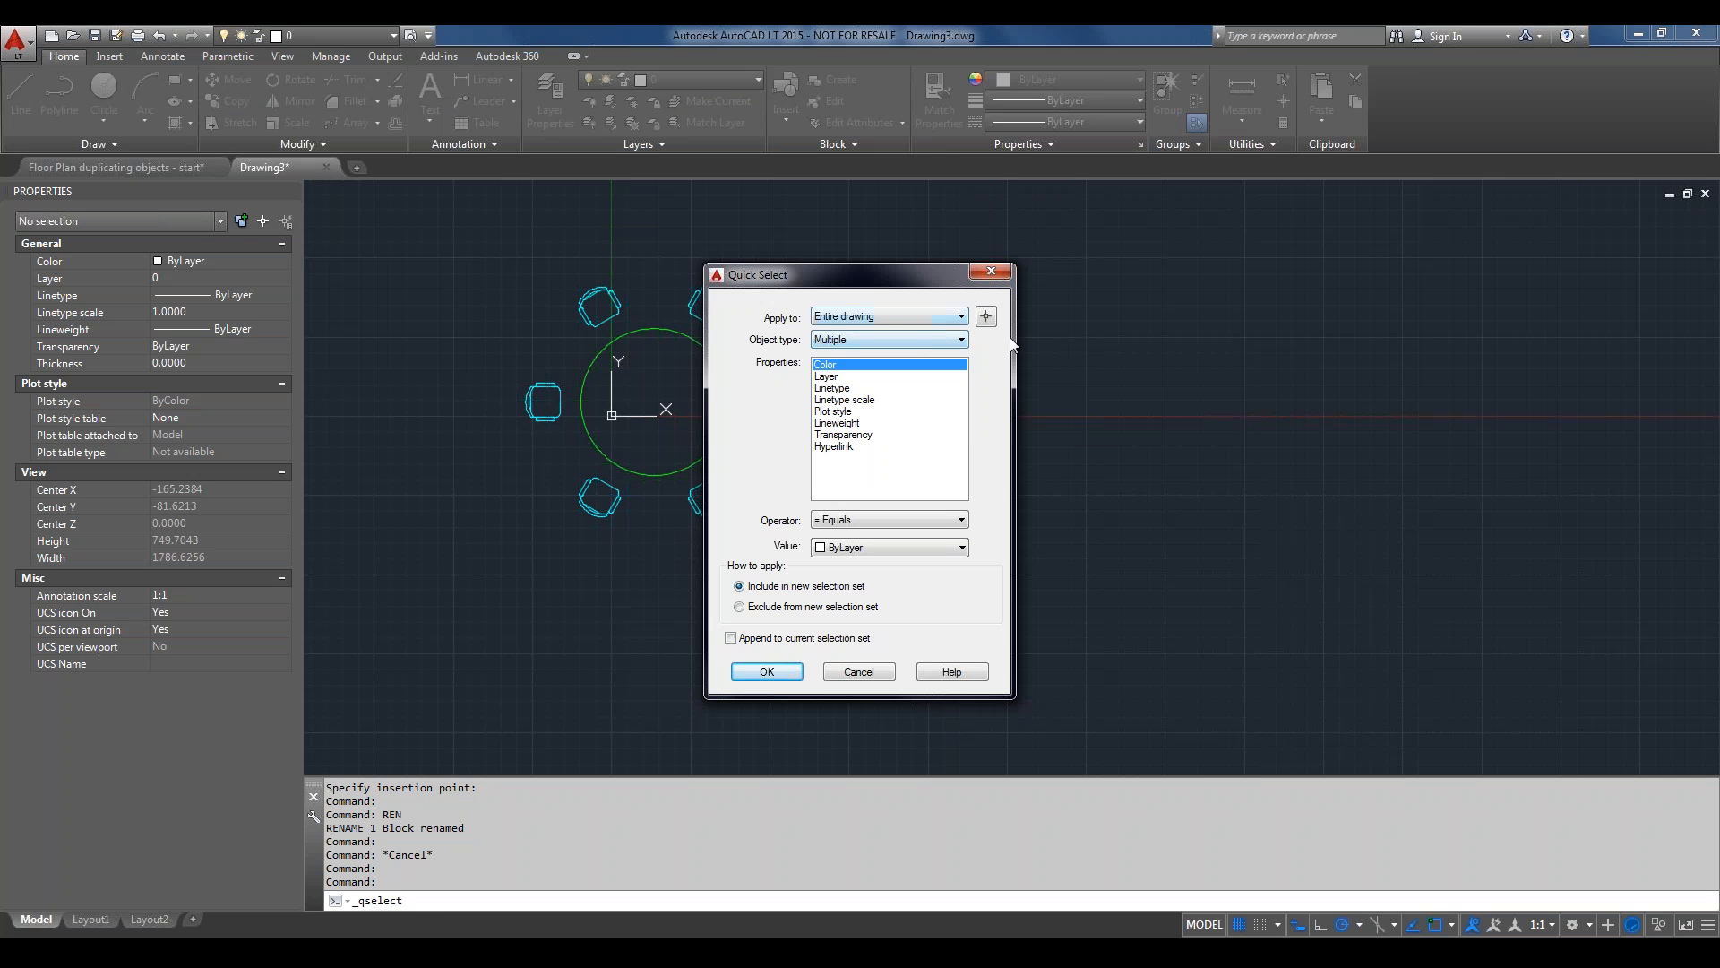
left_click(830, 377)
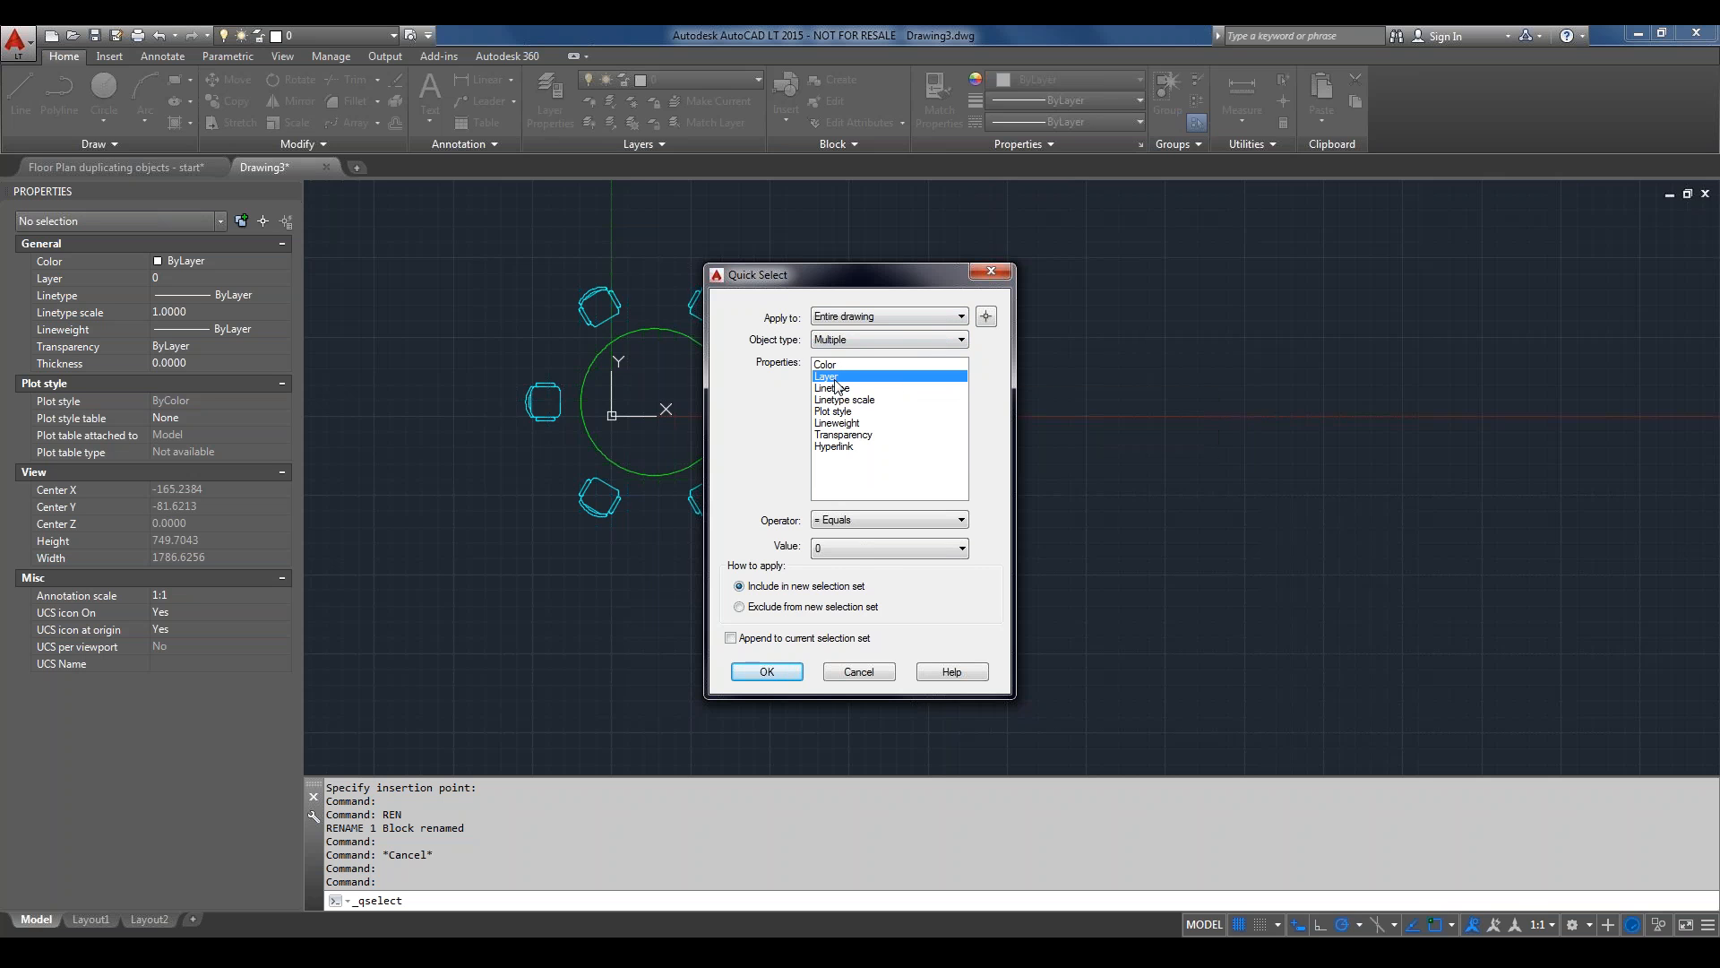
left_click(873, 553)
left_click(868, 581)
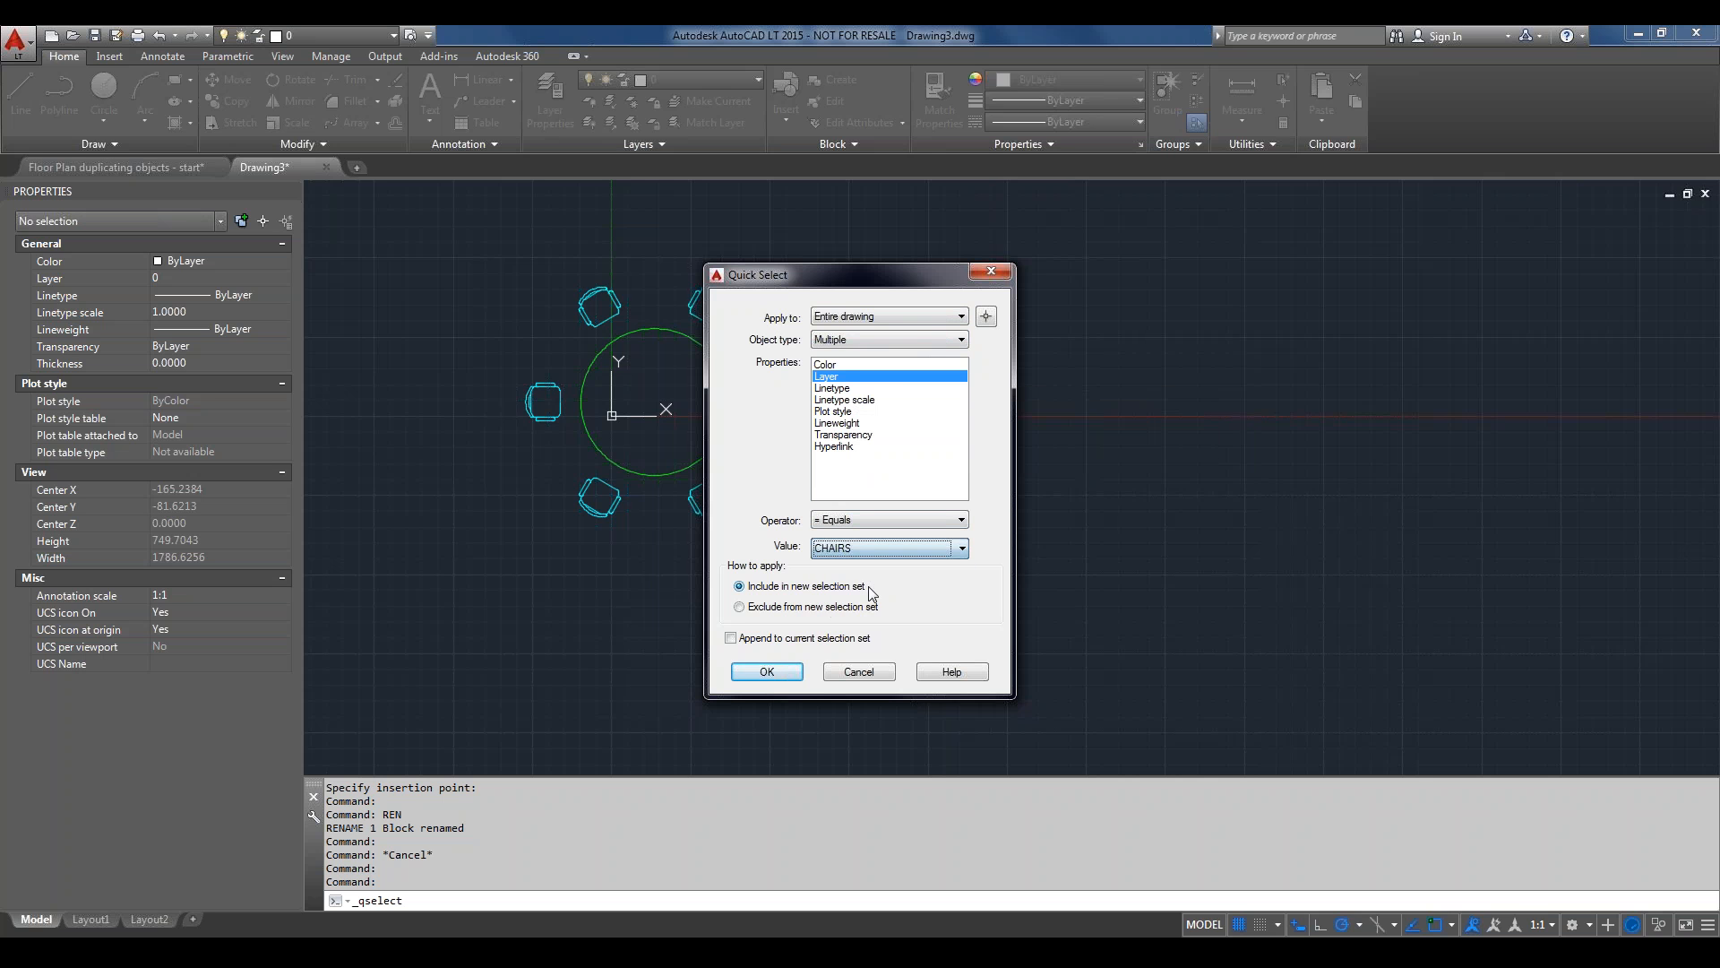
left_click(767, 672)
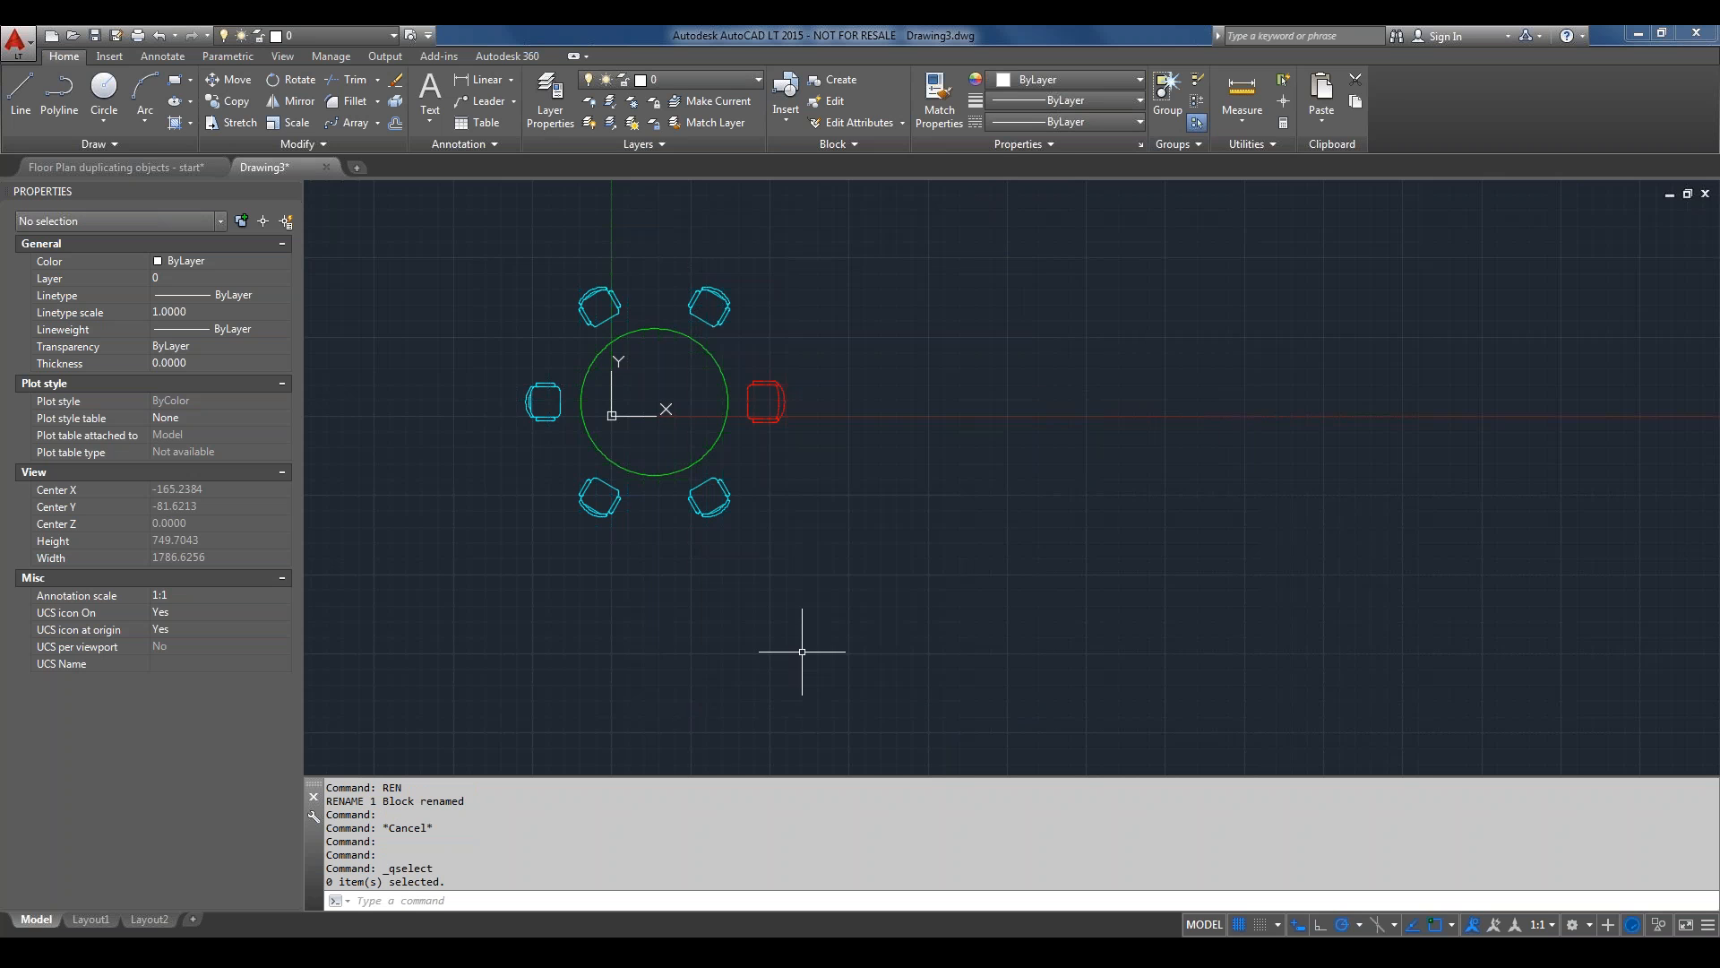
Select the eastern table's chair array and review its layer and the properties Quick Select can filter for it.
mouse_move(875, 400)
middle_mouse_down()
mouse_move(1305, 434)
mouse_move(1497, 422)
middle_mouse_up()
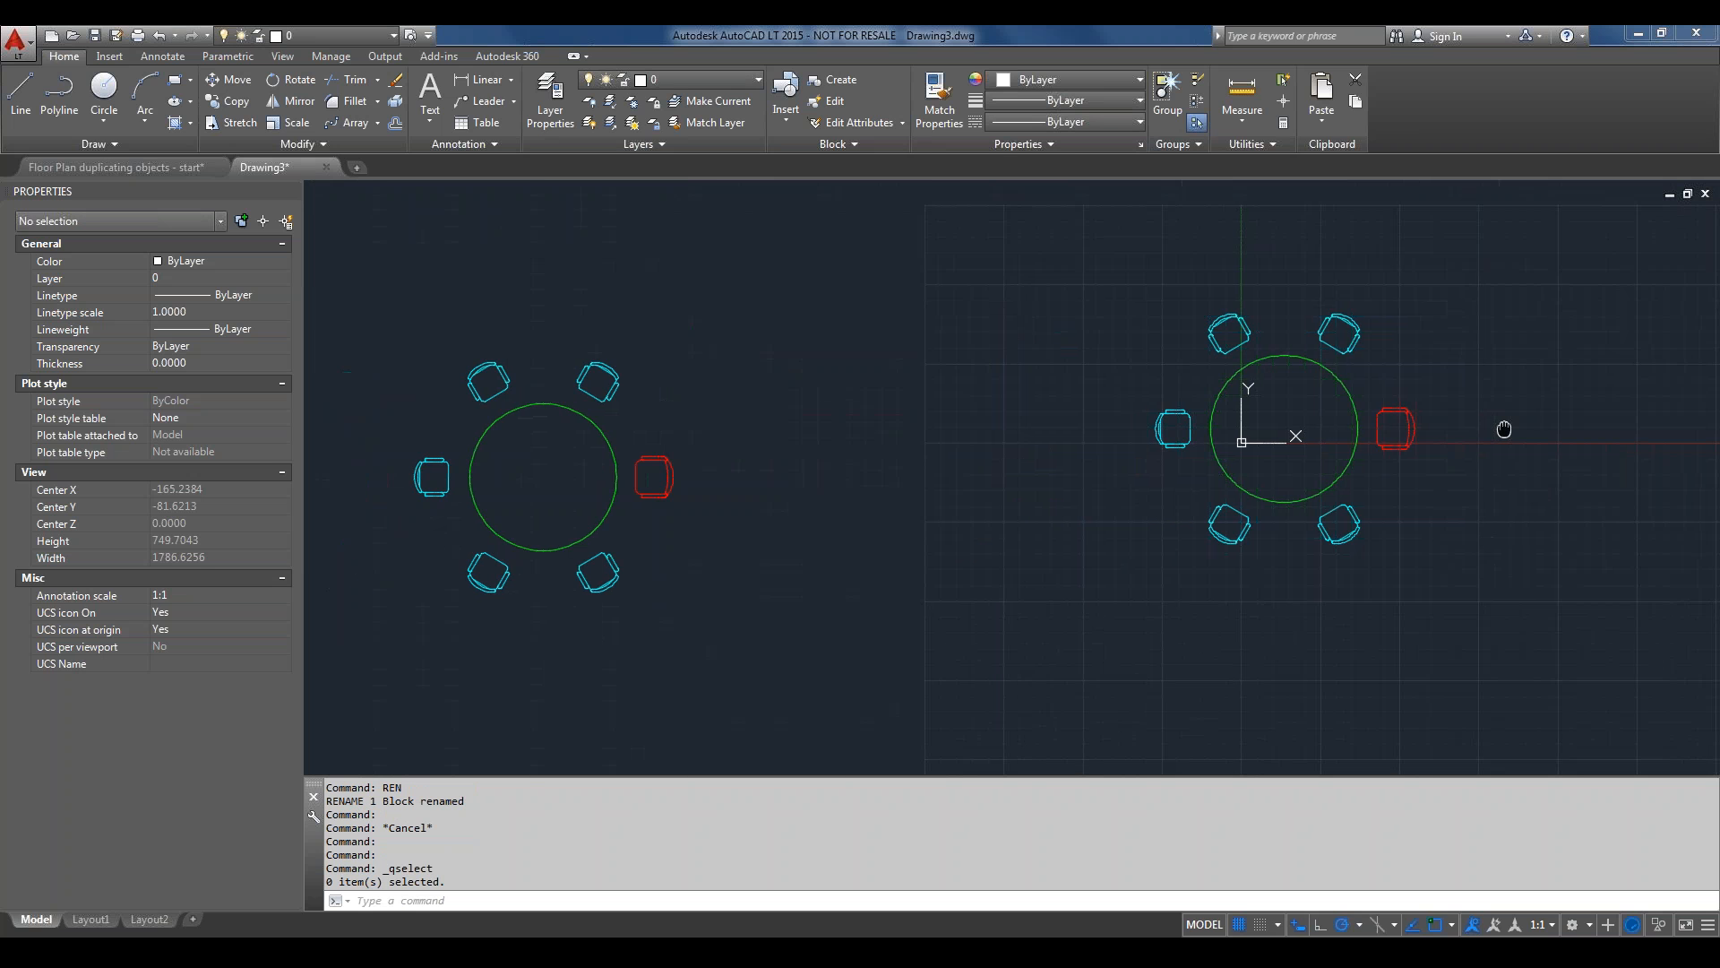
left_click(1176, 415)
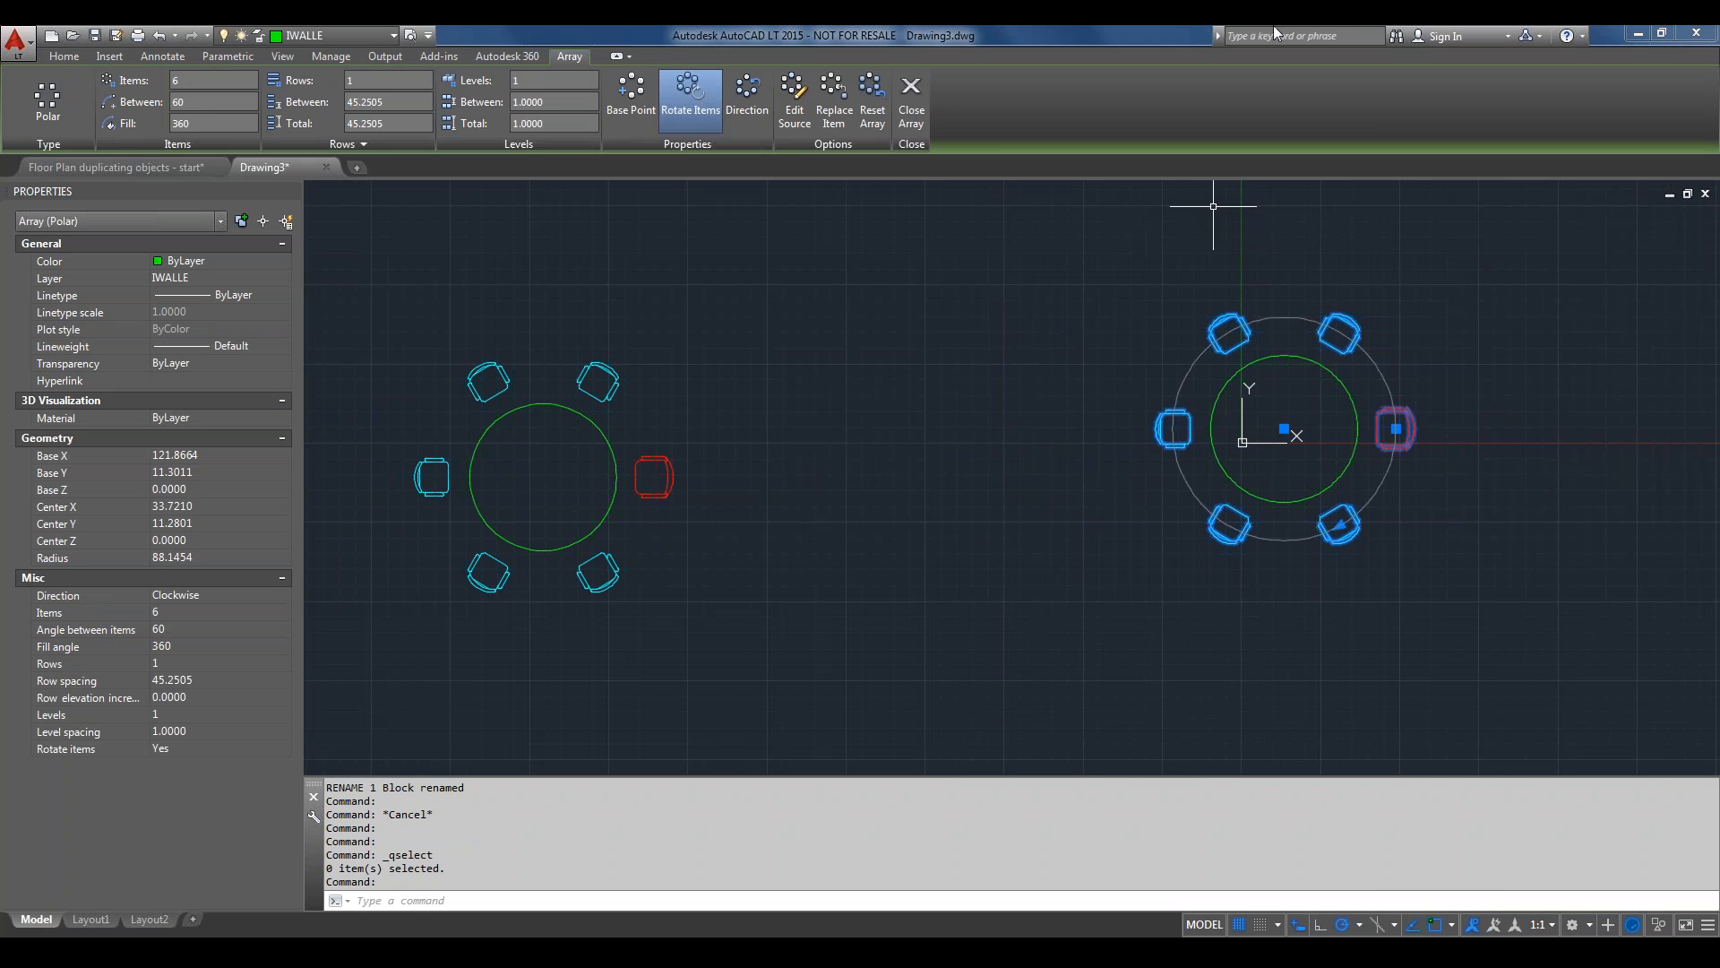
right_click(1367, 353)
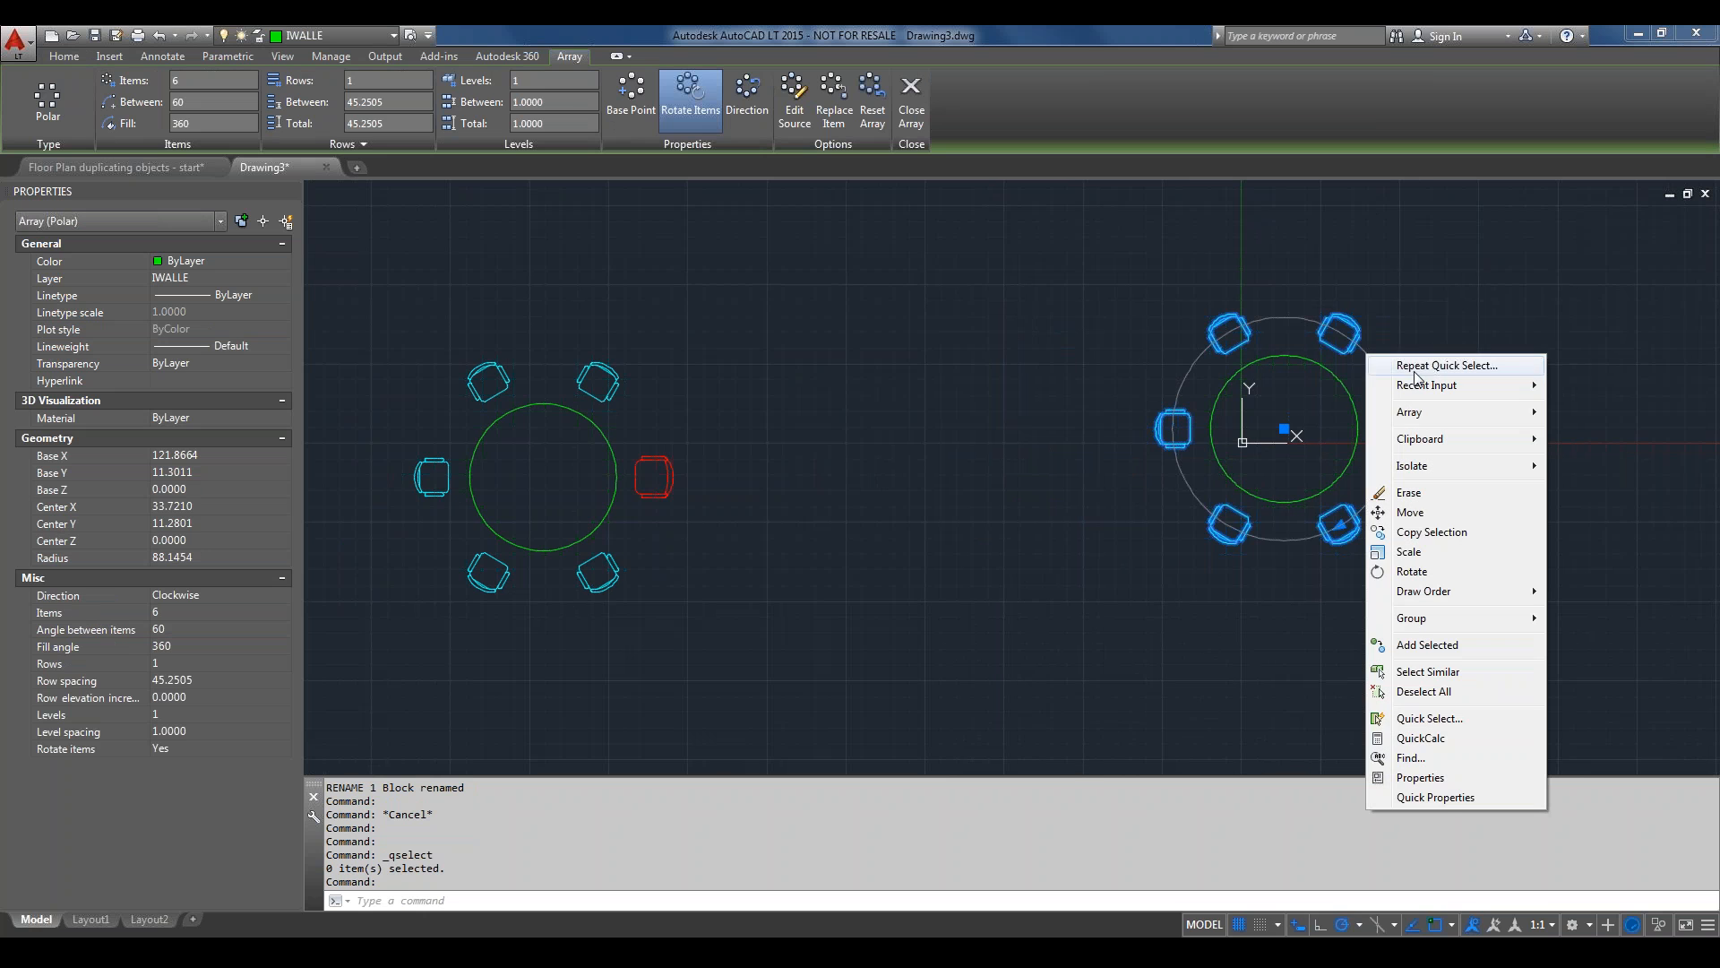
left_click(1440, 720)
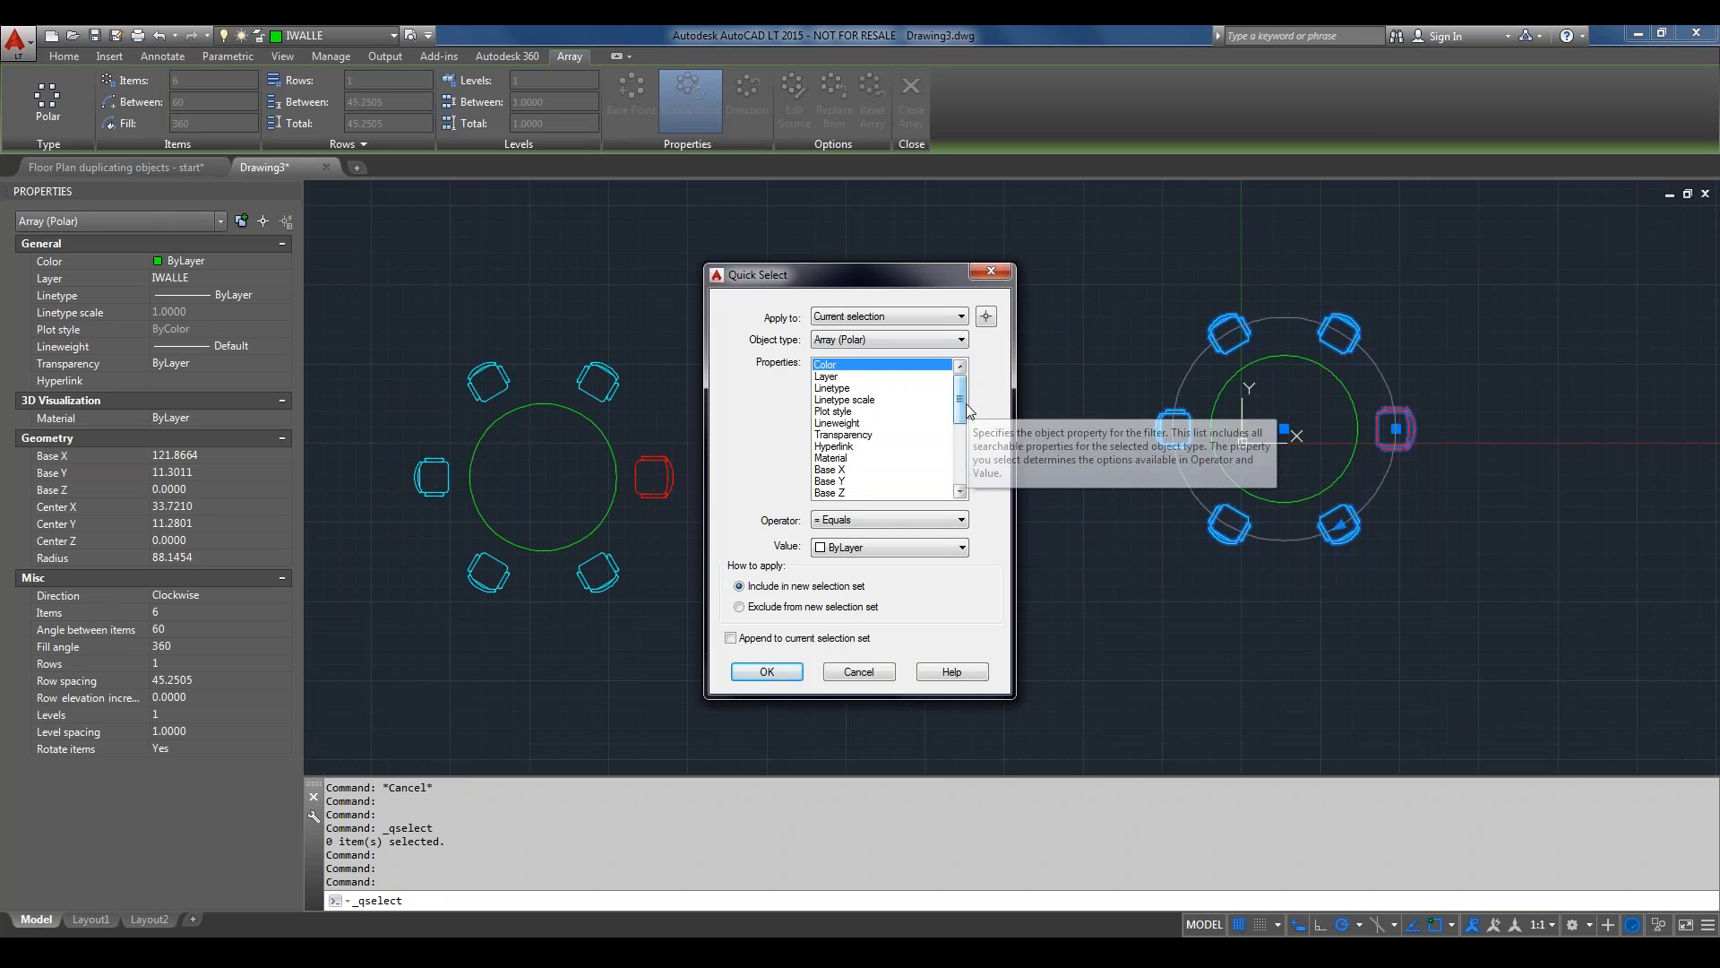
scroll(963, 434, "down", 4)
scroll(964, 435, "up", 3)
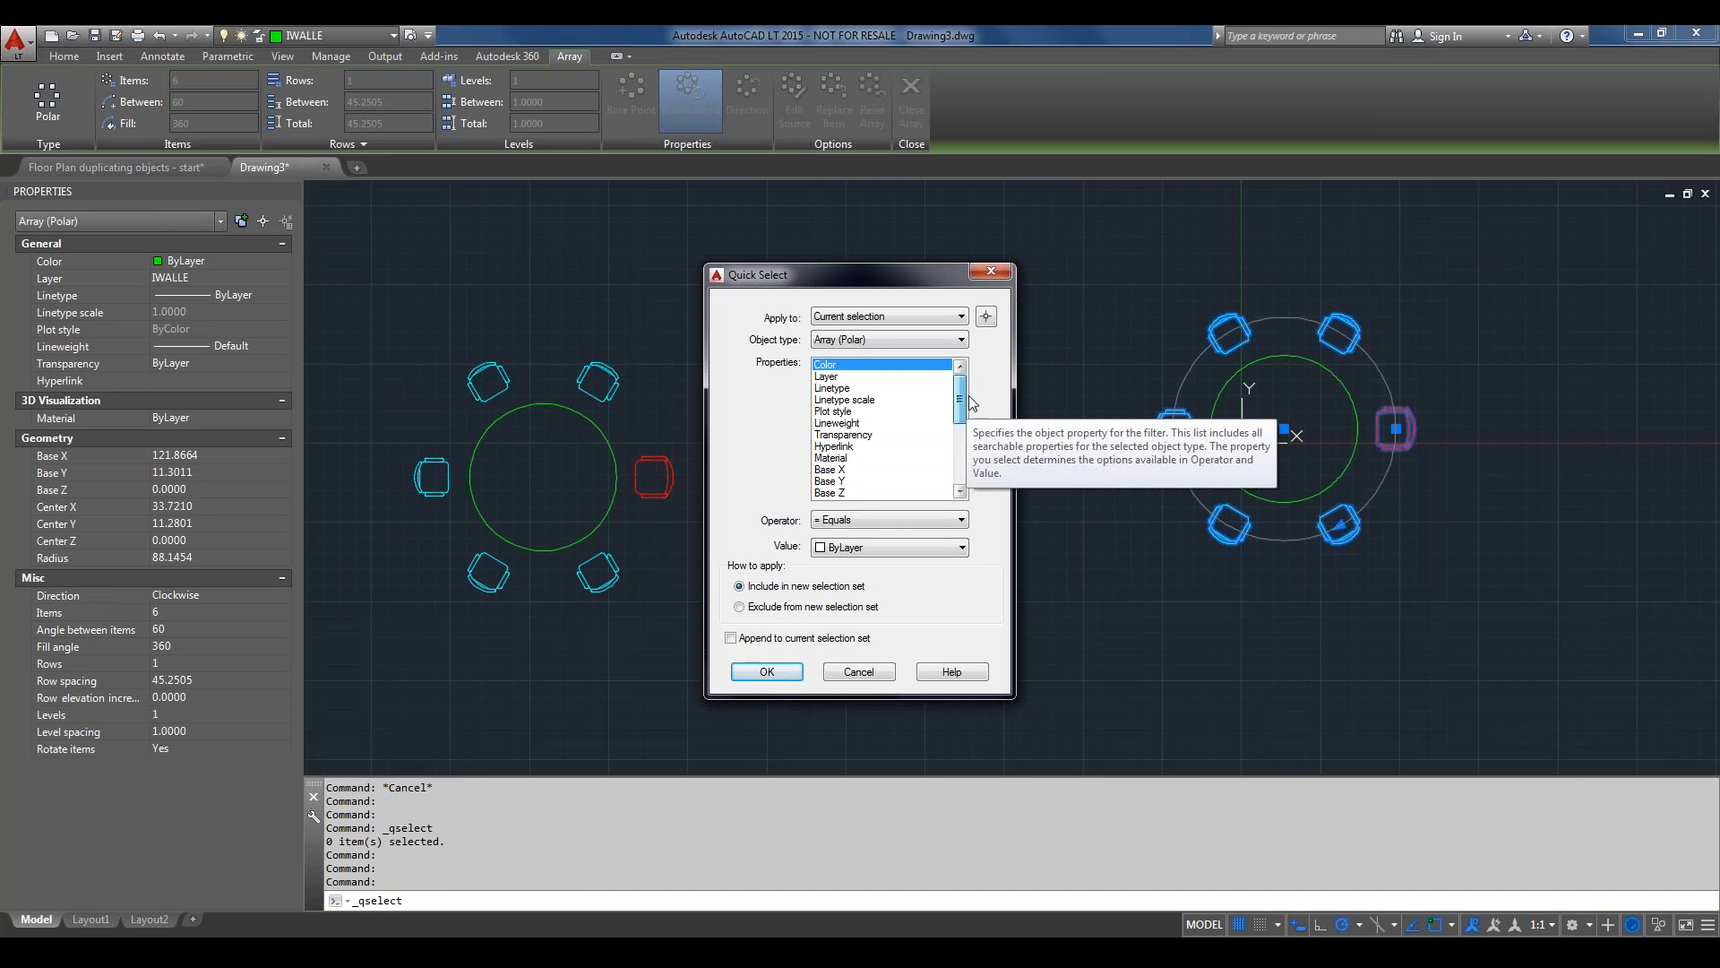
Quick-select every object on the IWALLE layer across the entire drawing, and clear the selection.
left_click(952, 318)
left_click(843, 333)
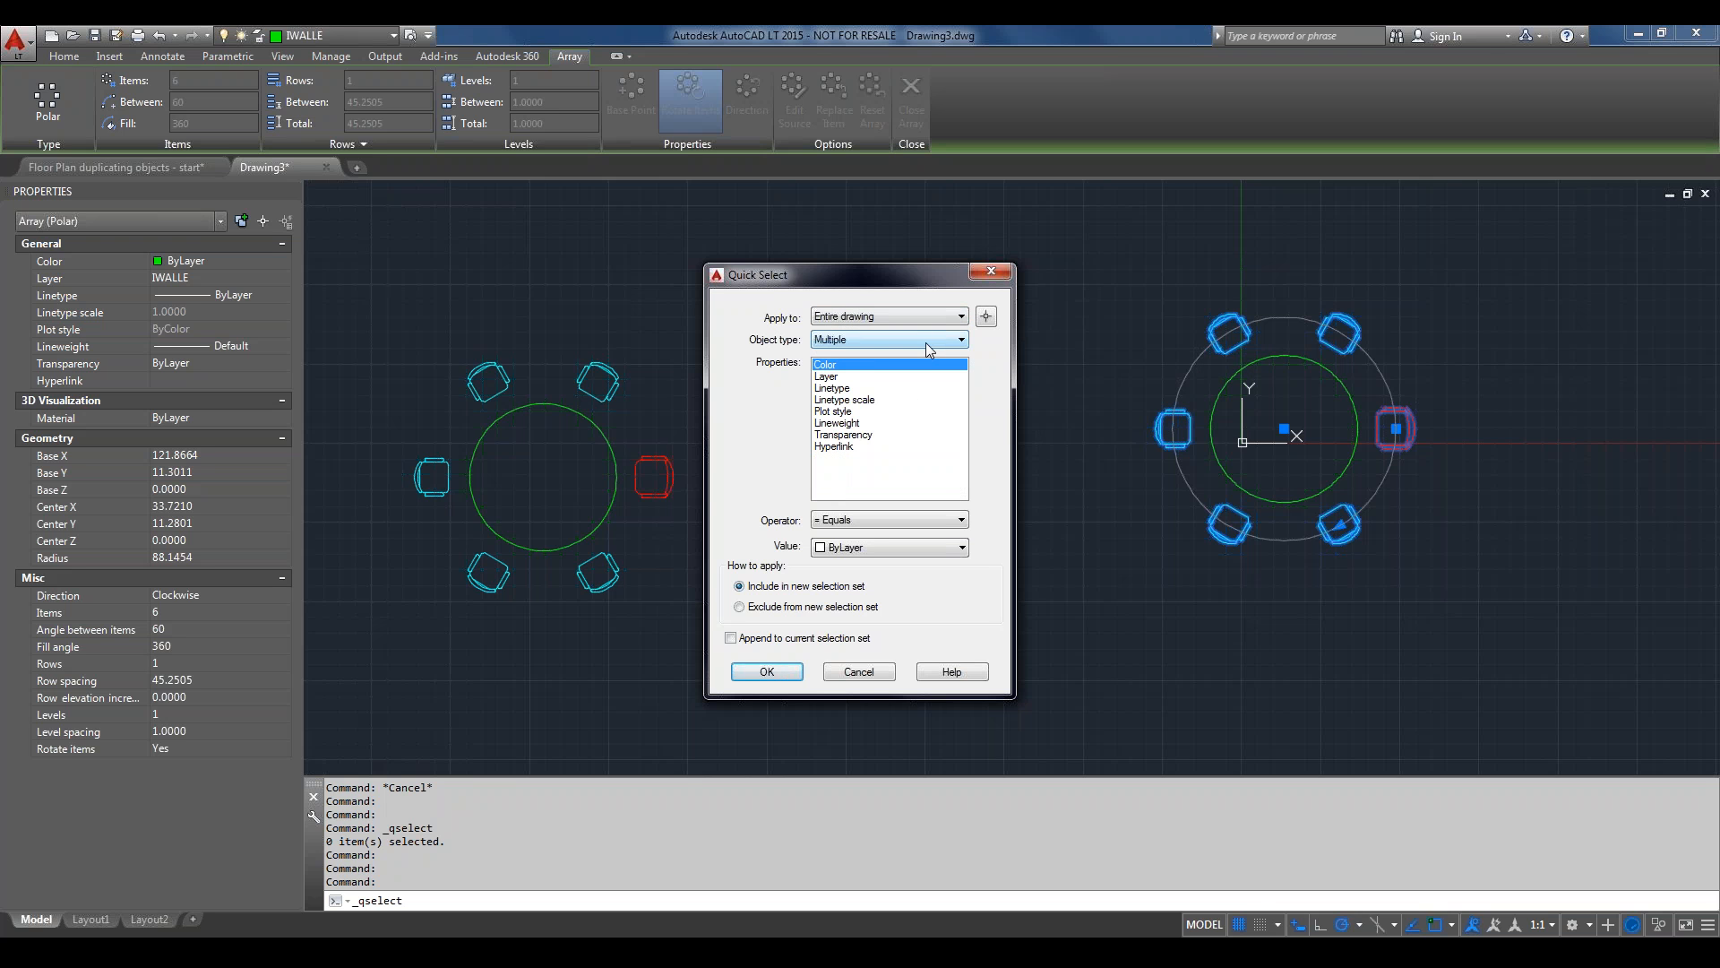
left_click(839, 377)
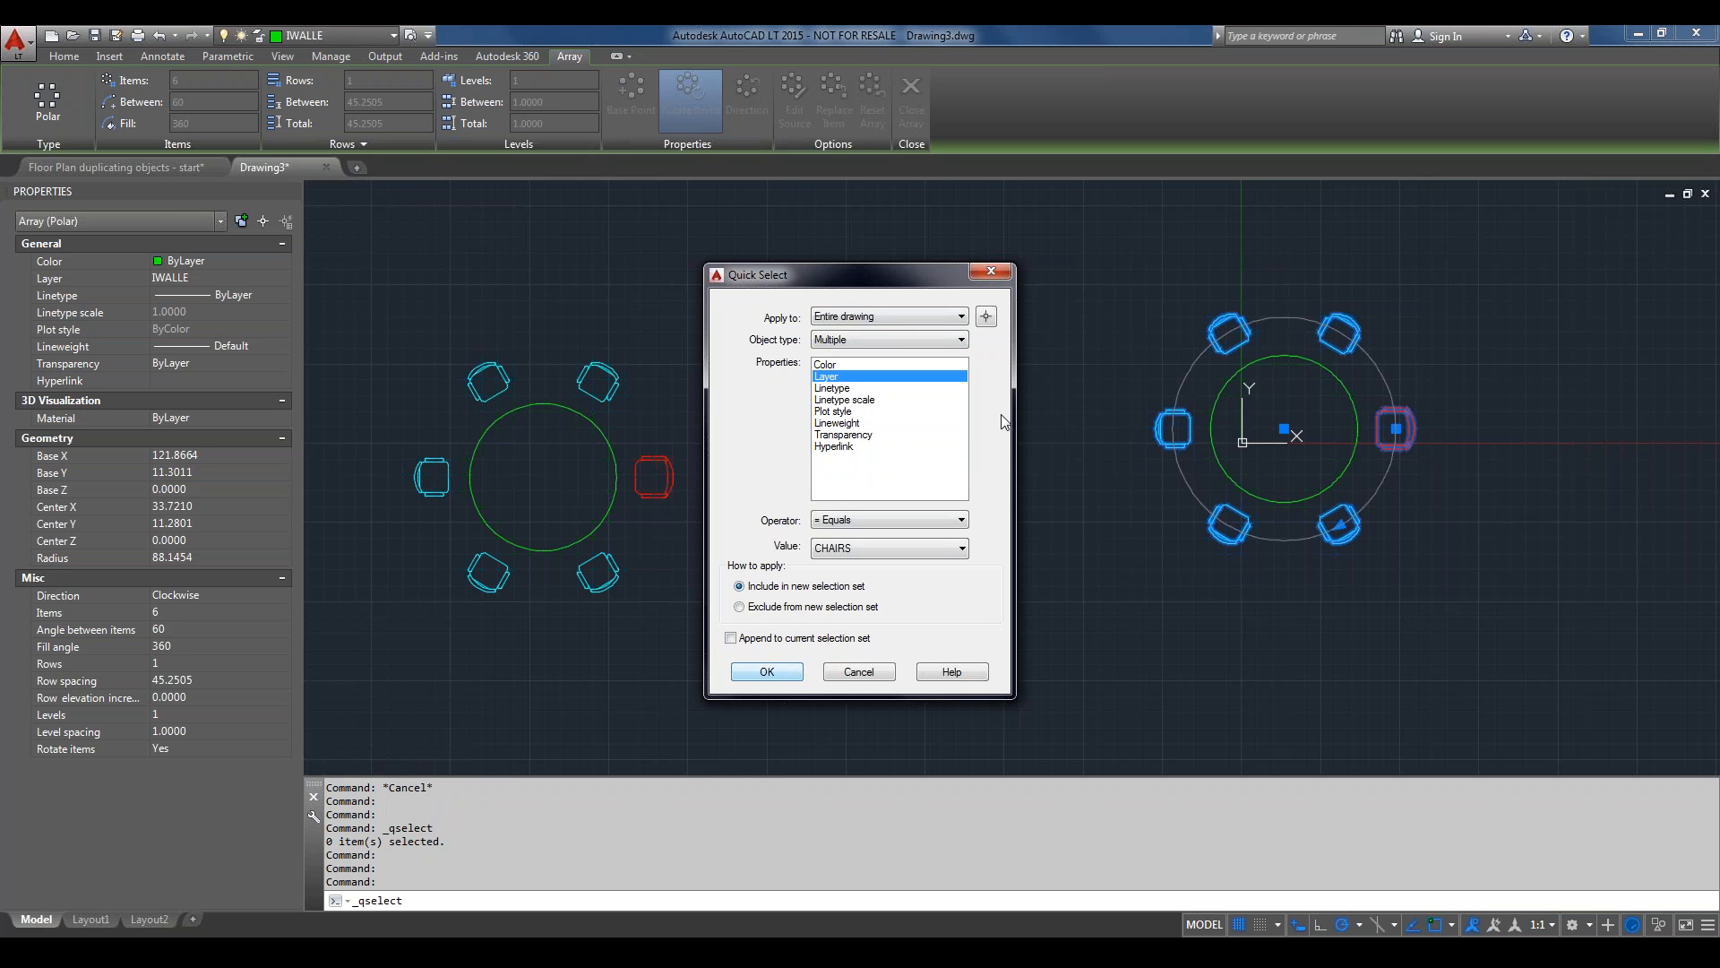
left_click(932, 547)
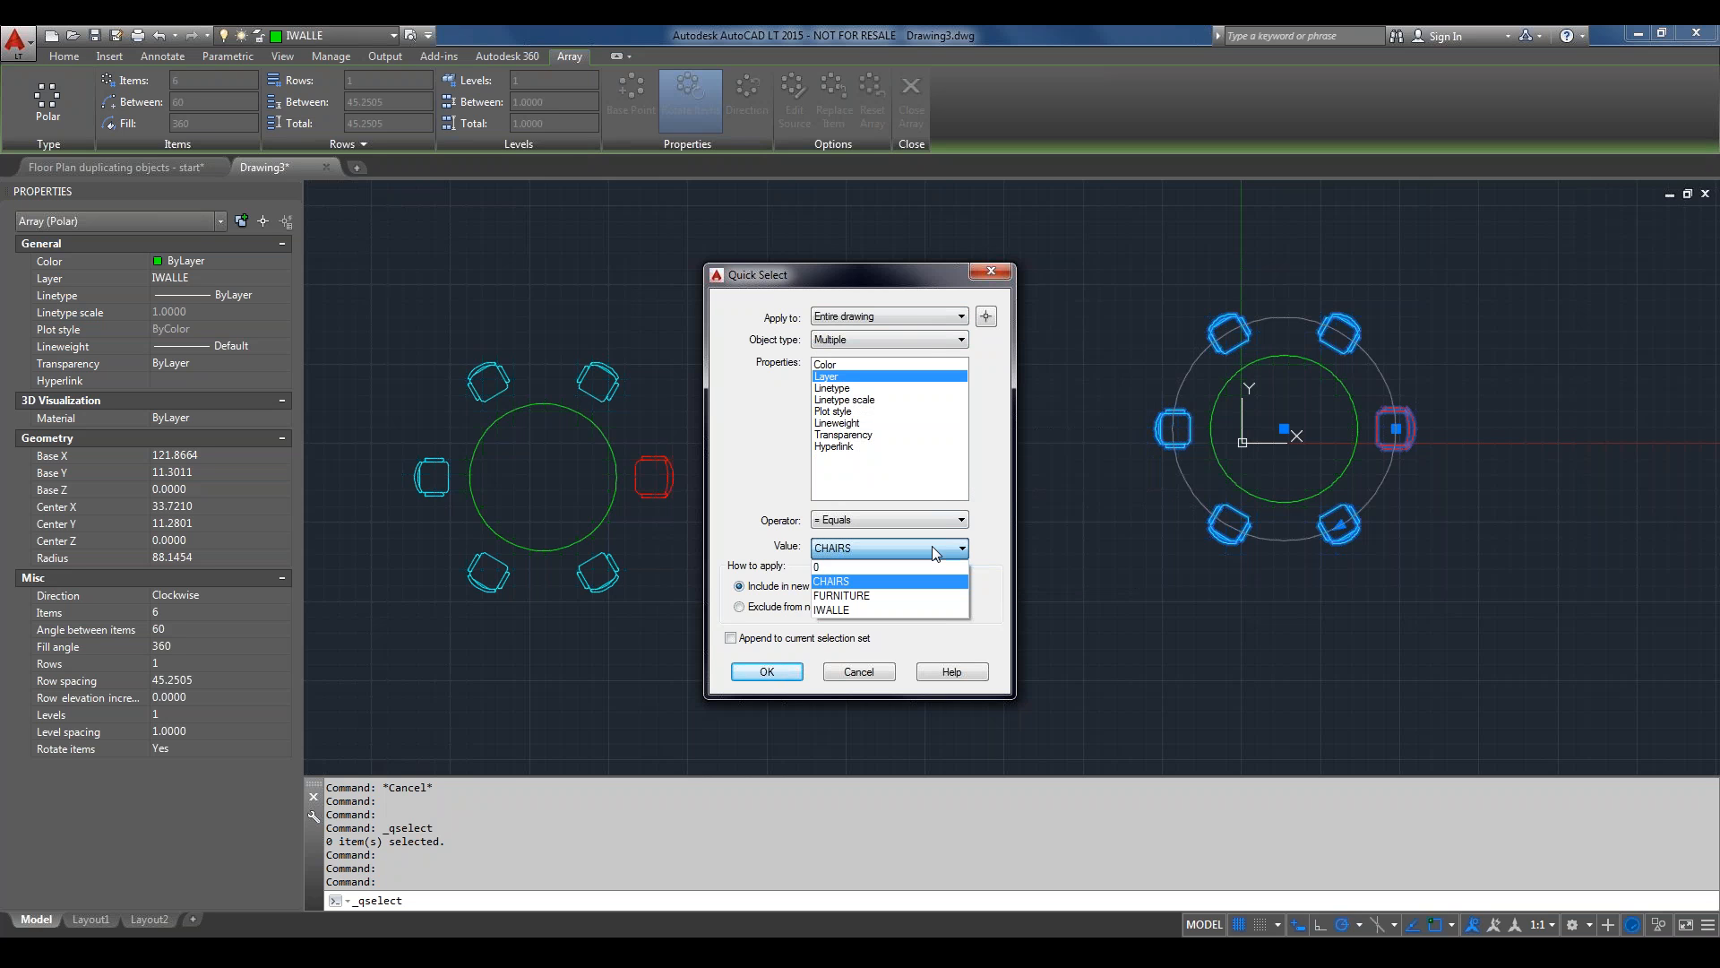
left_click(891, 610)
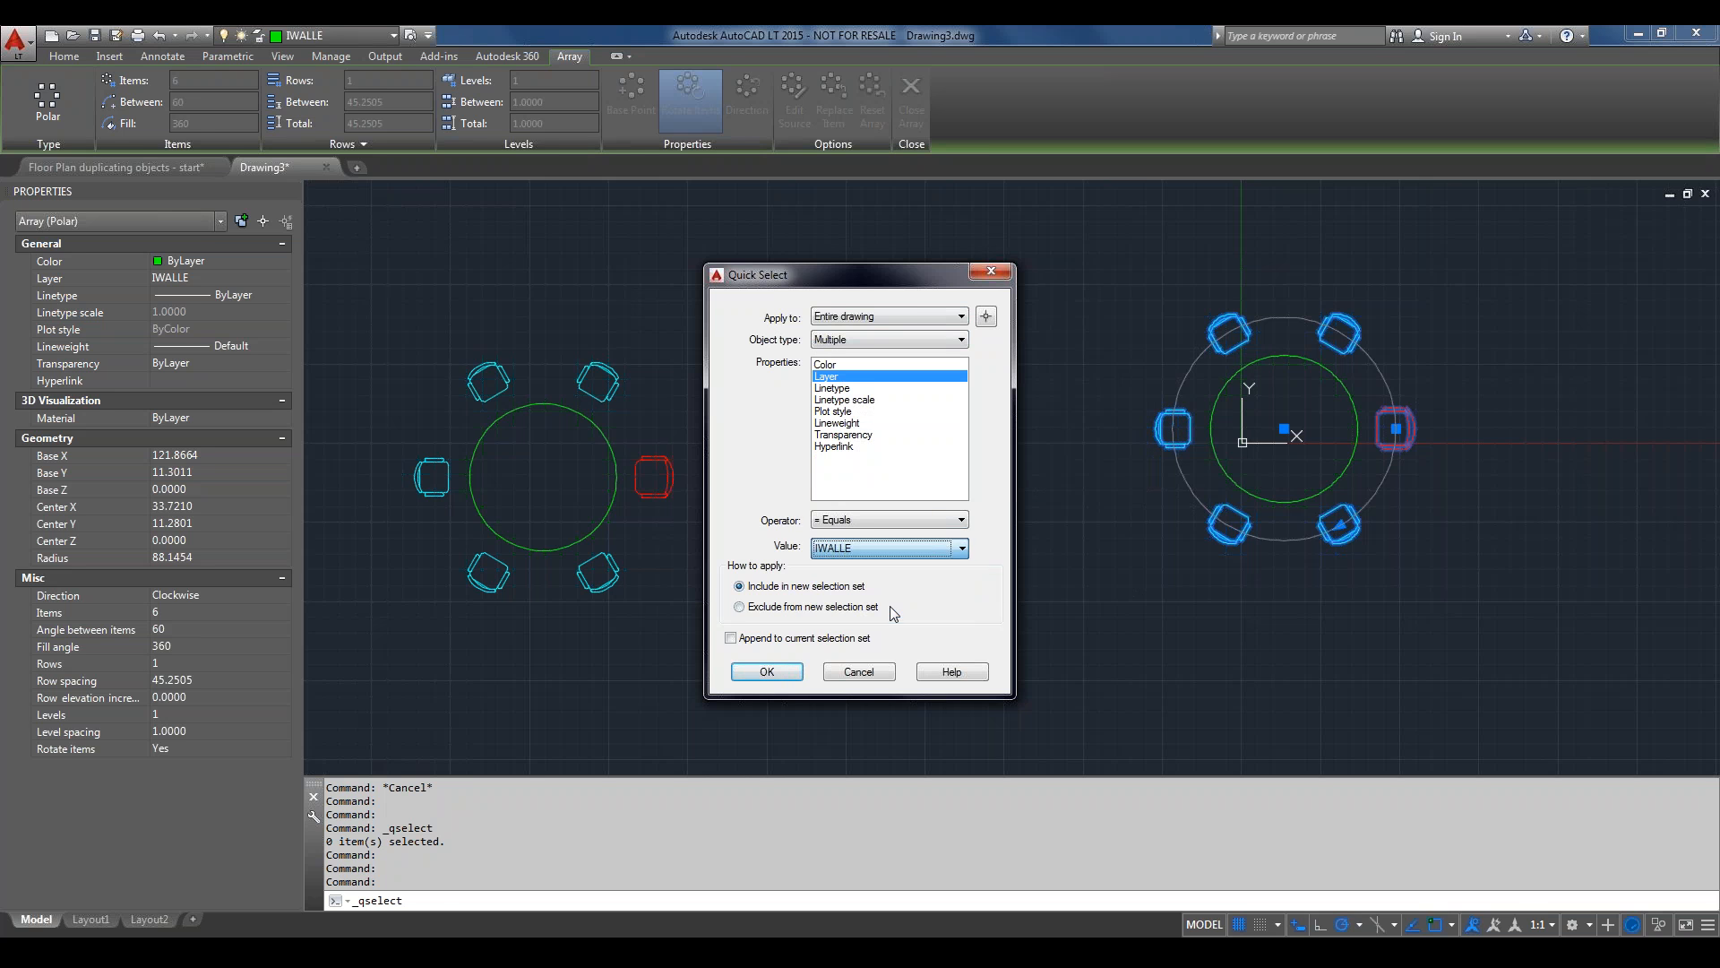
left_click(775, 670)
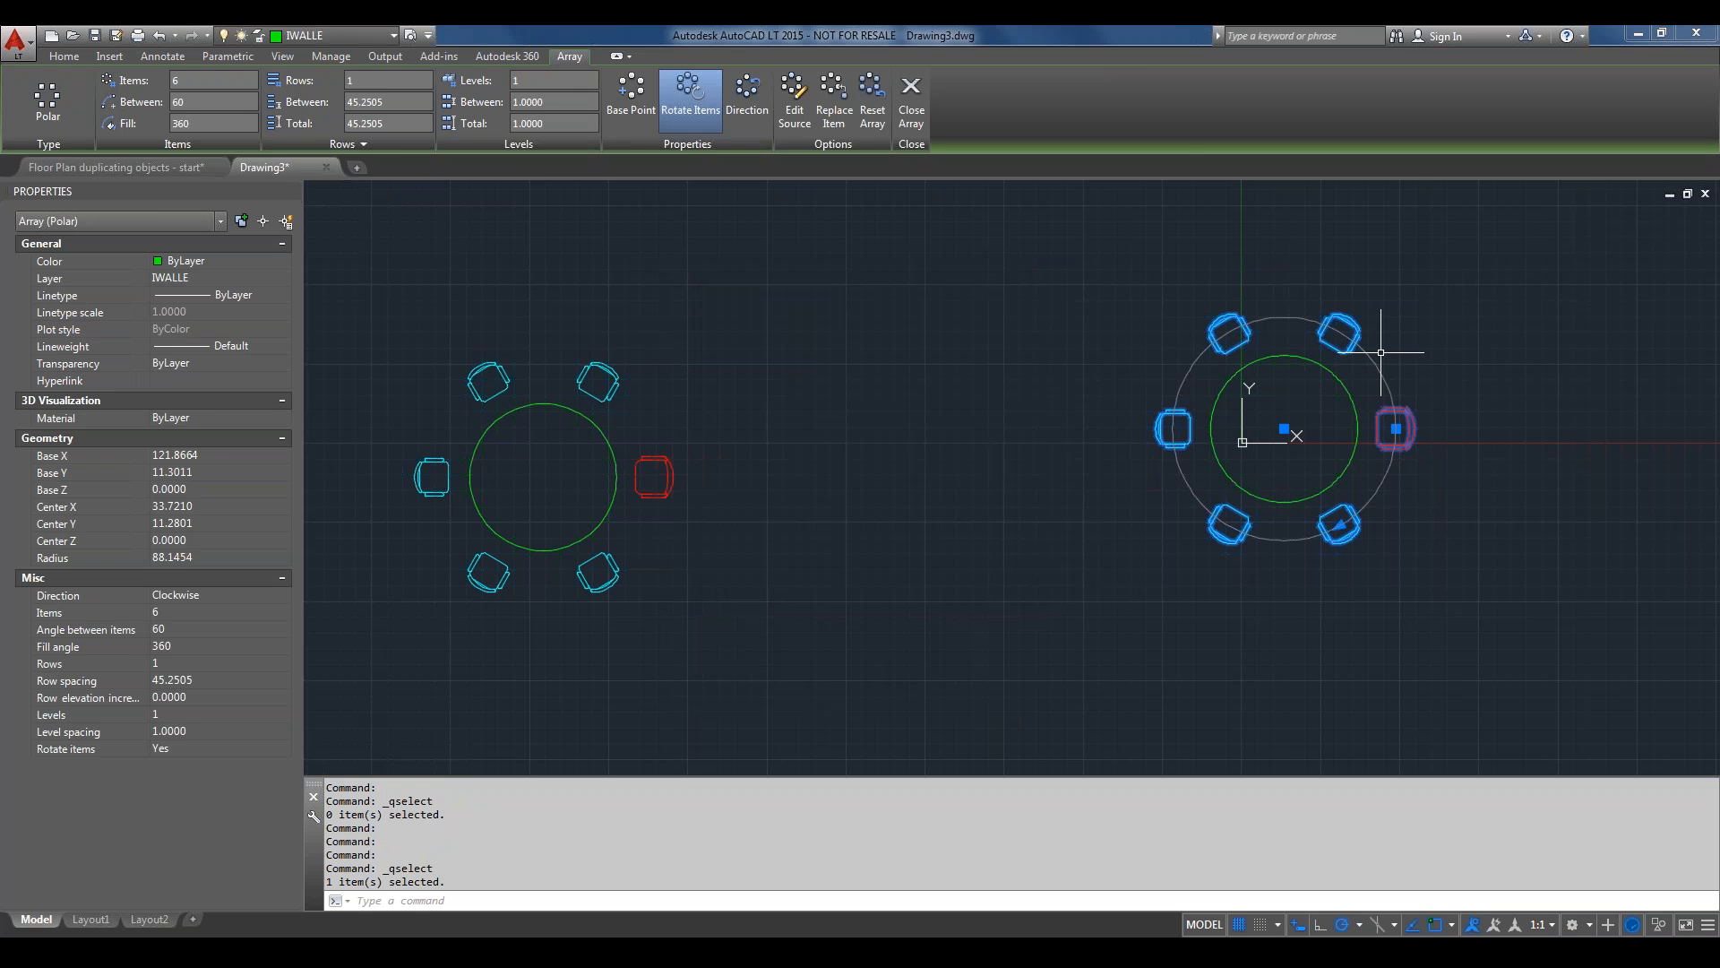
key("Escape")
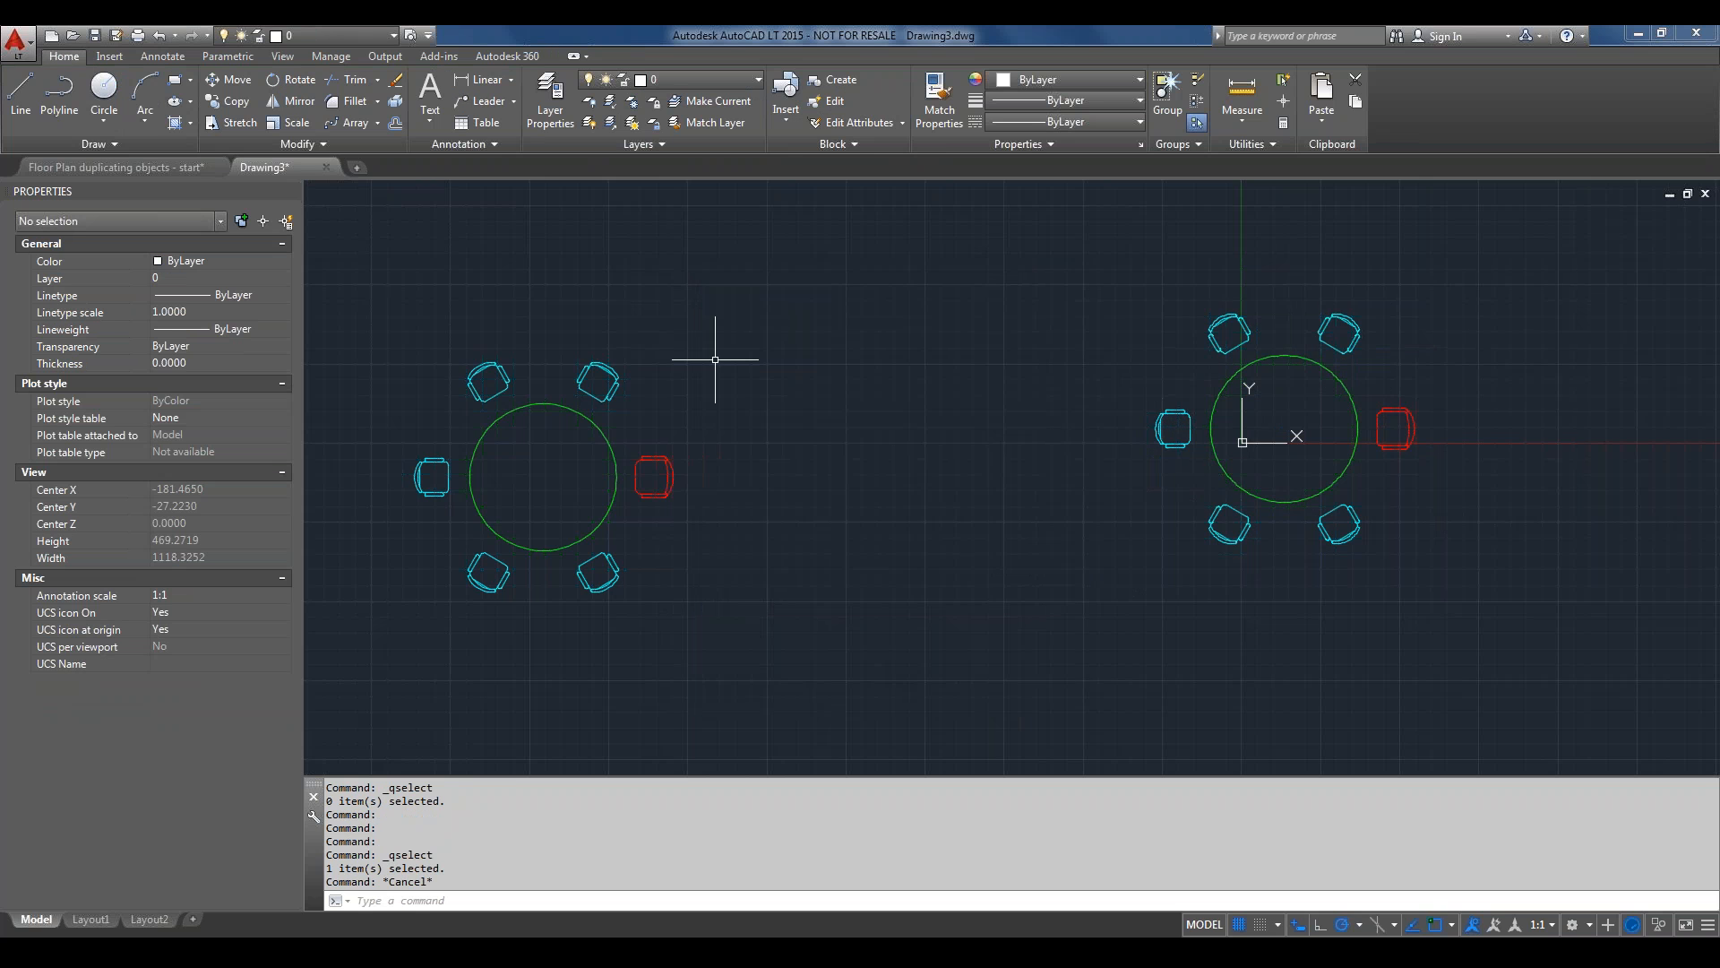
left_click(610, 369)
left_click_drag(610, 369, 1009, 390)
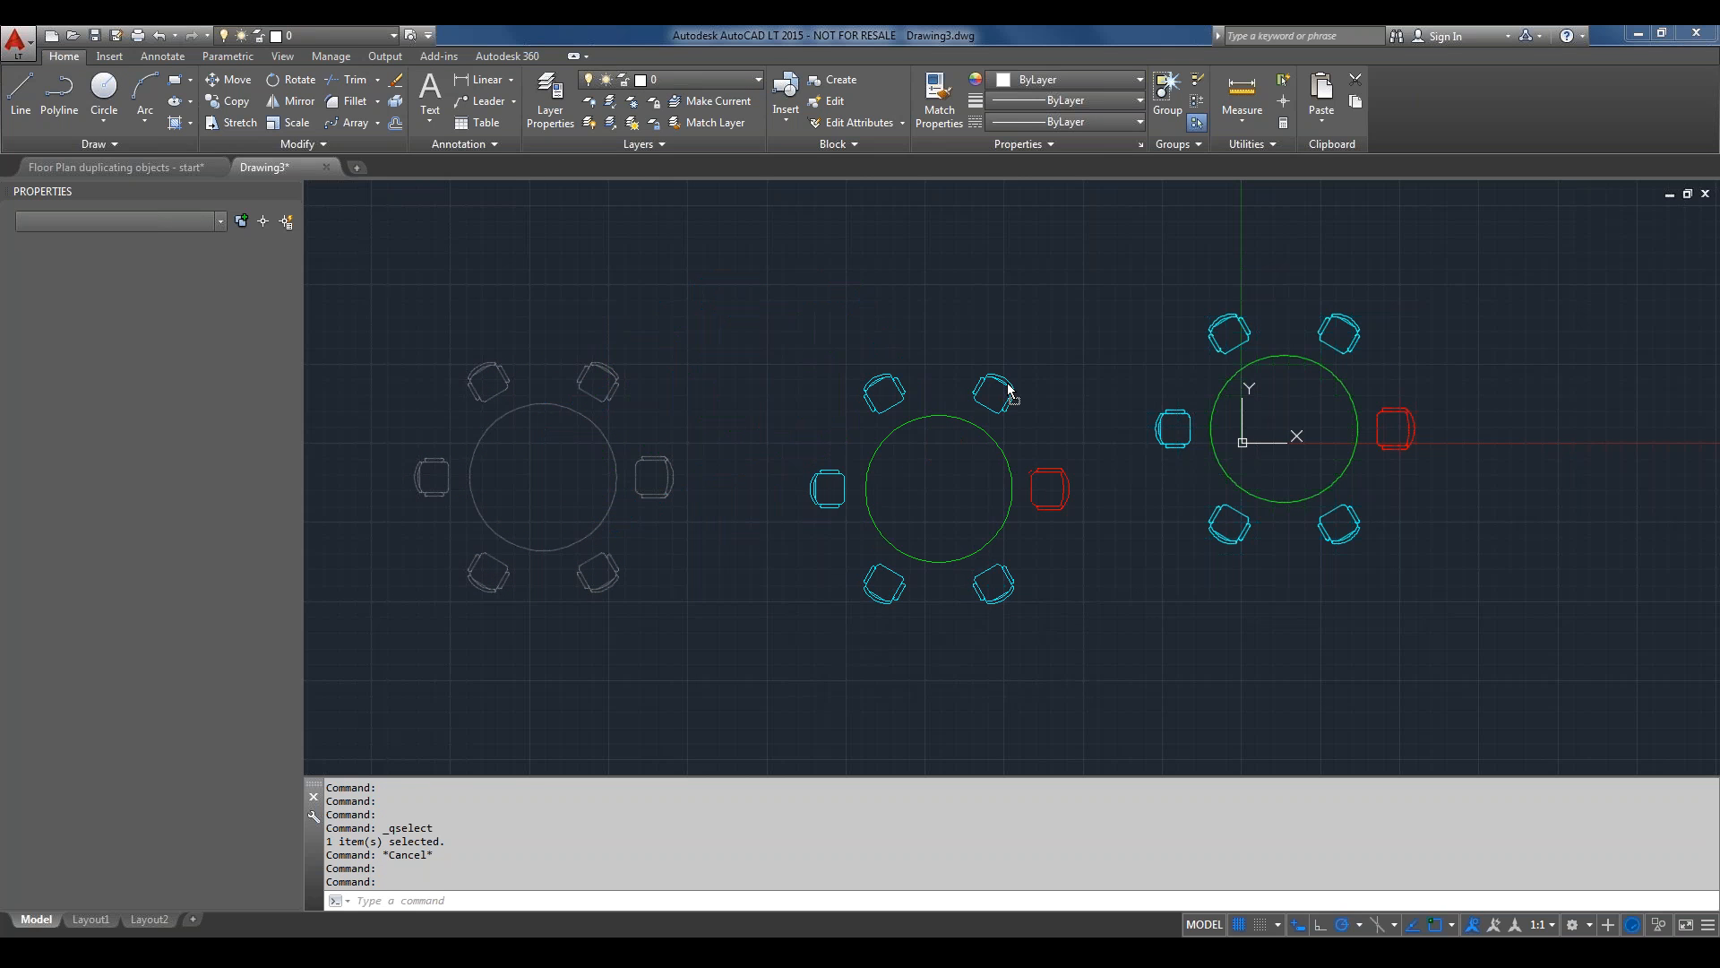
right_click_drag(1009, 390, 1009, 389)
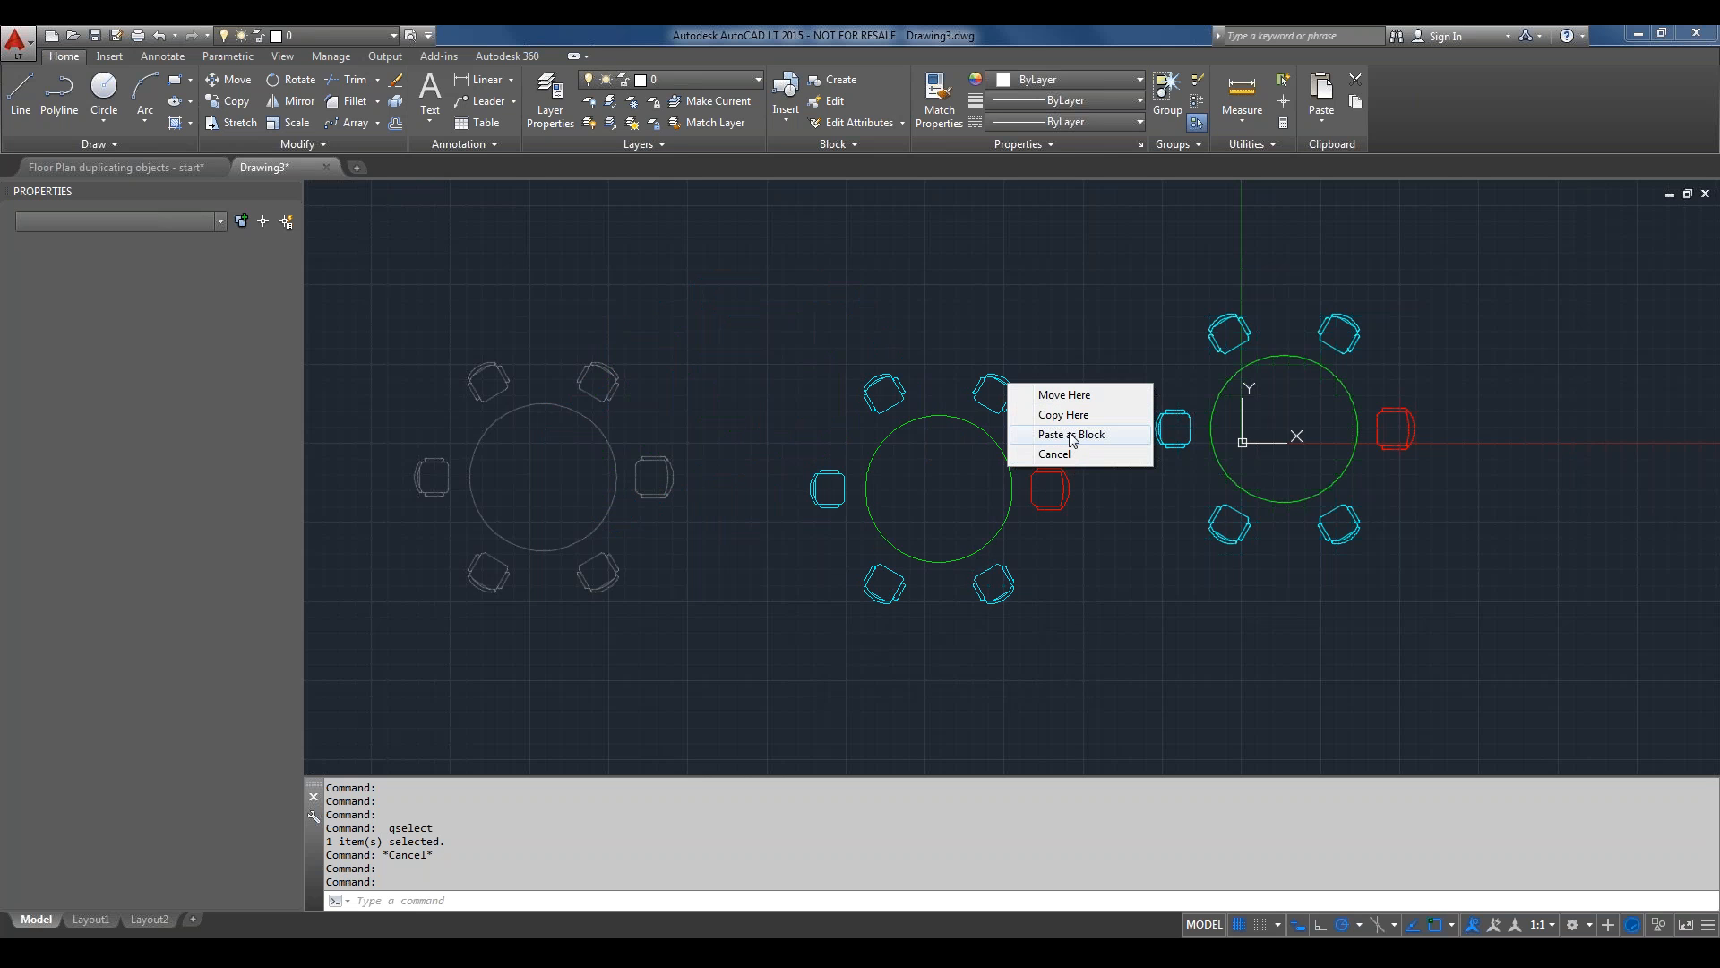
left_click(733, 347)
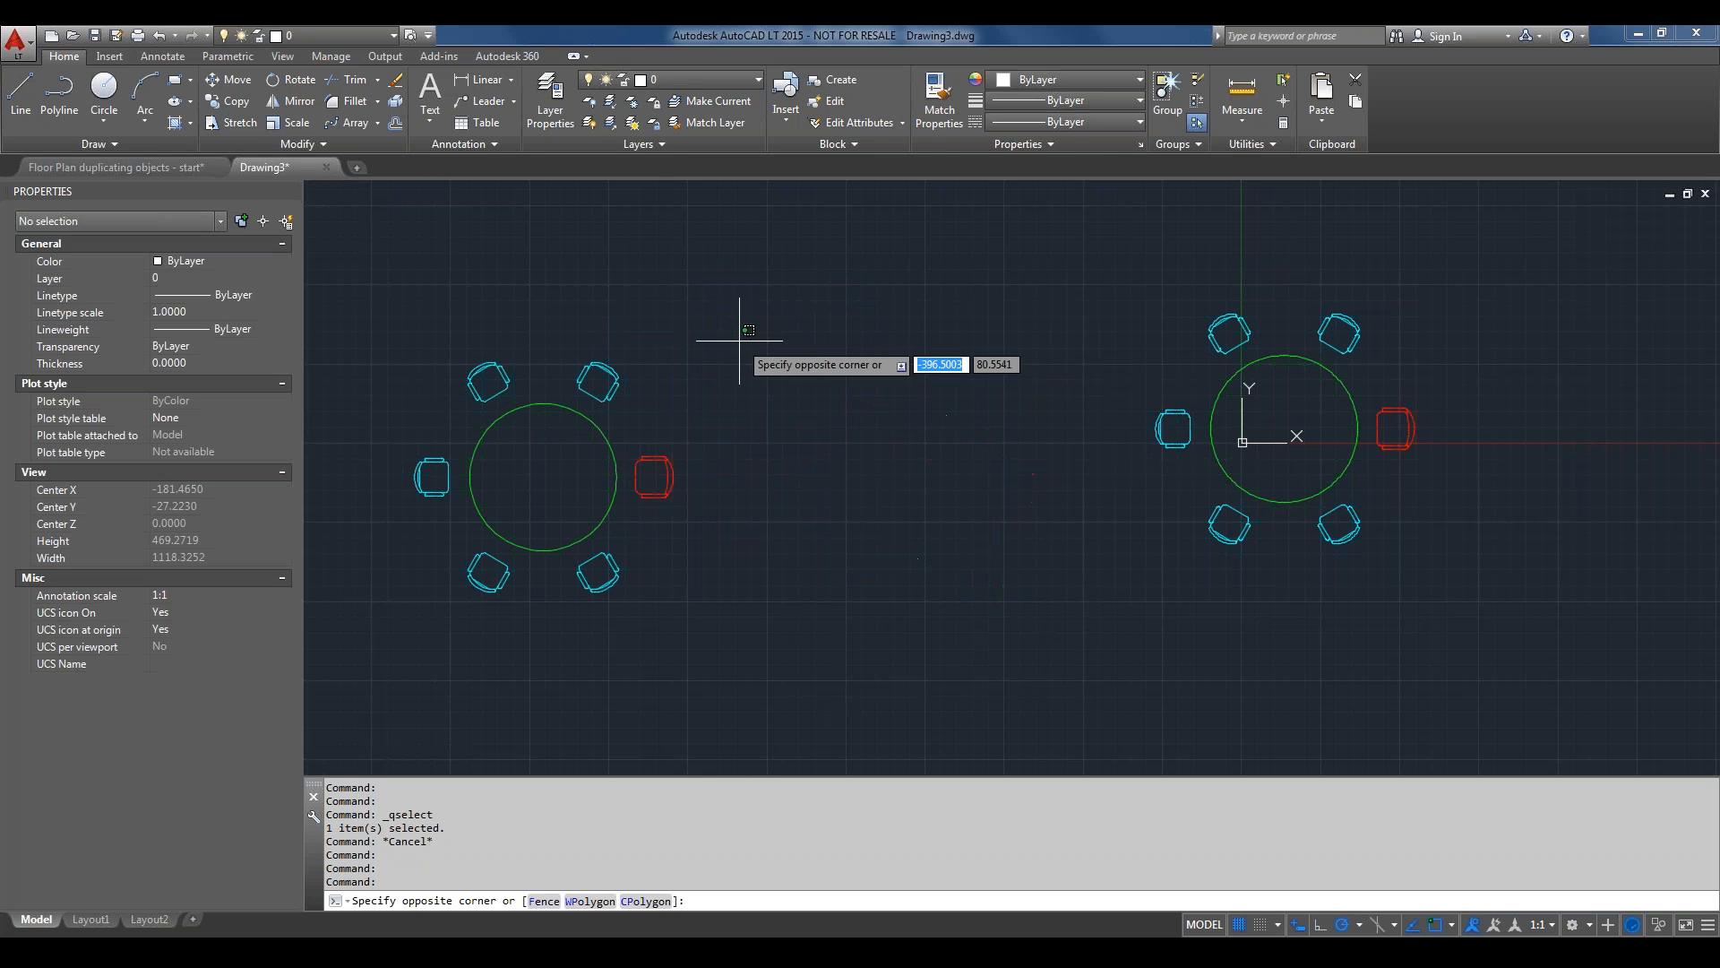
key("Escape")
Grip-edit the western tableset block, trying Rotate with Copy, and move the block to about -243.00, 97.52.
left_click(595, 418)
left_click(575, 424)
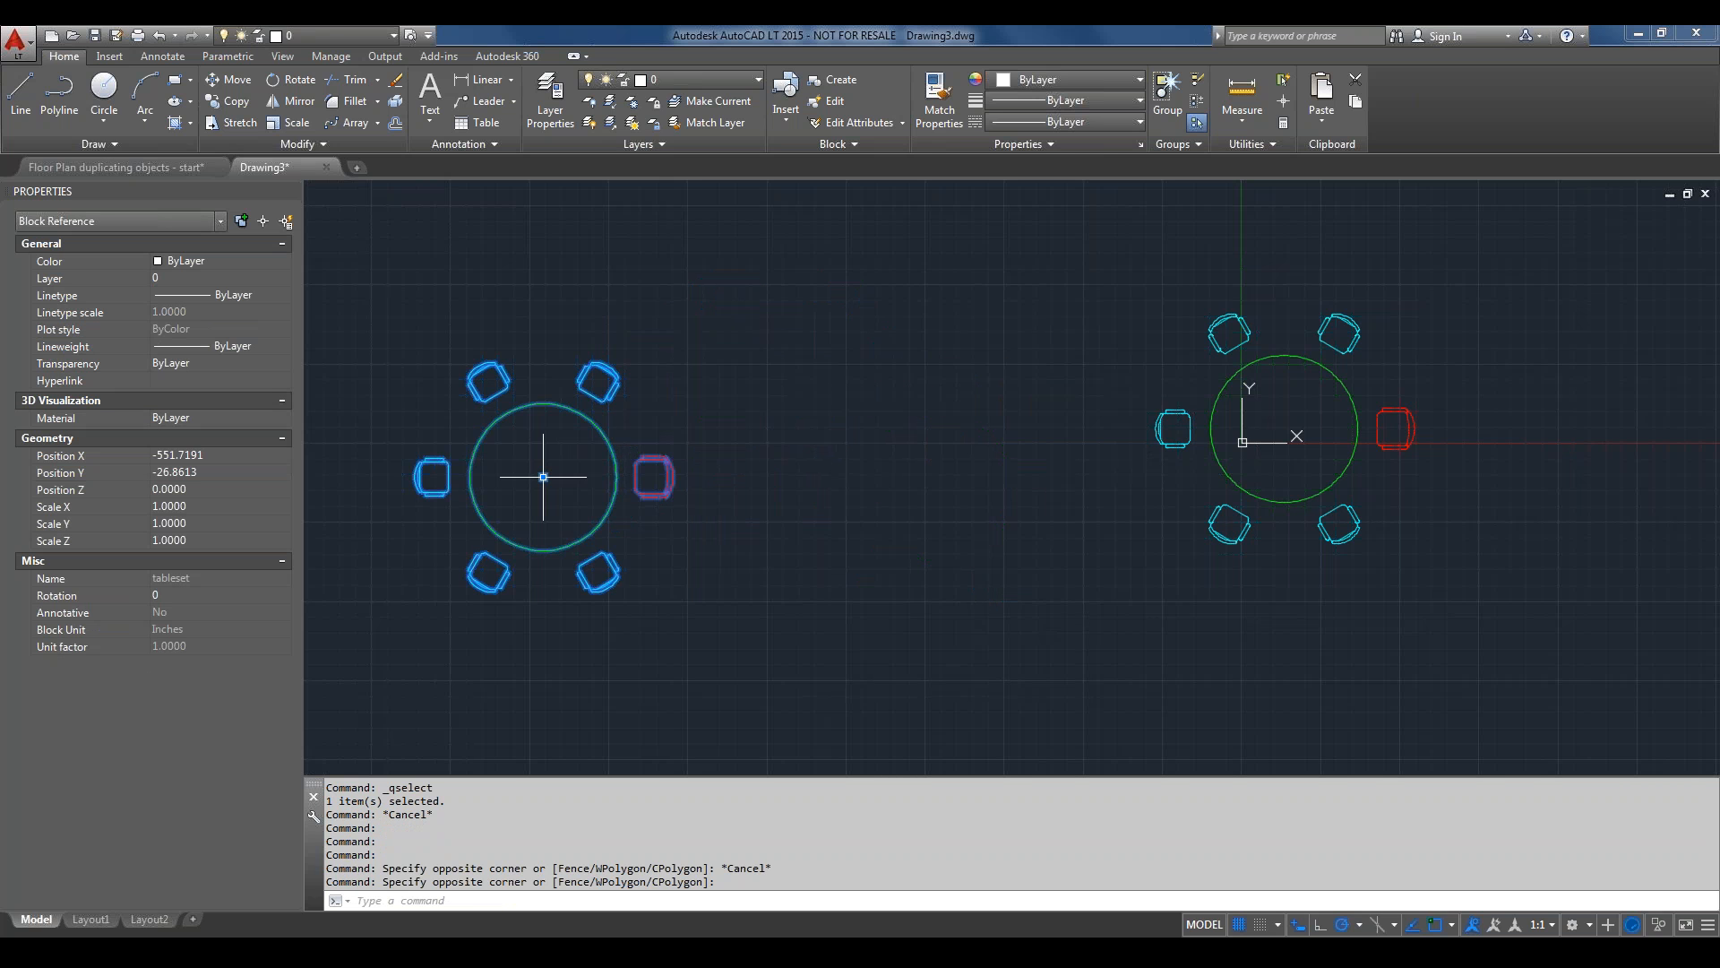
left_click(543, 477)
right_click(543, 477)
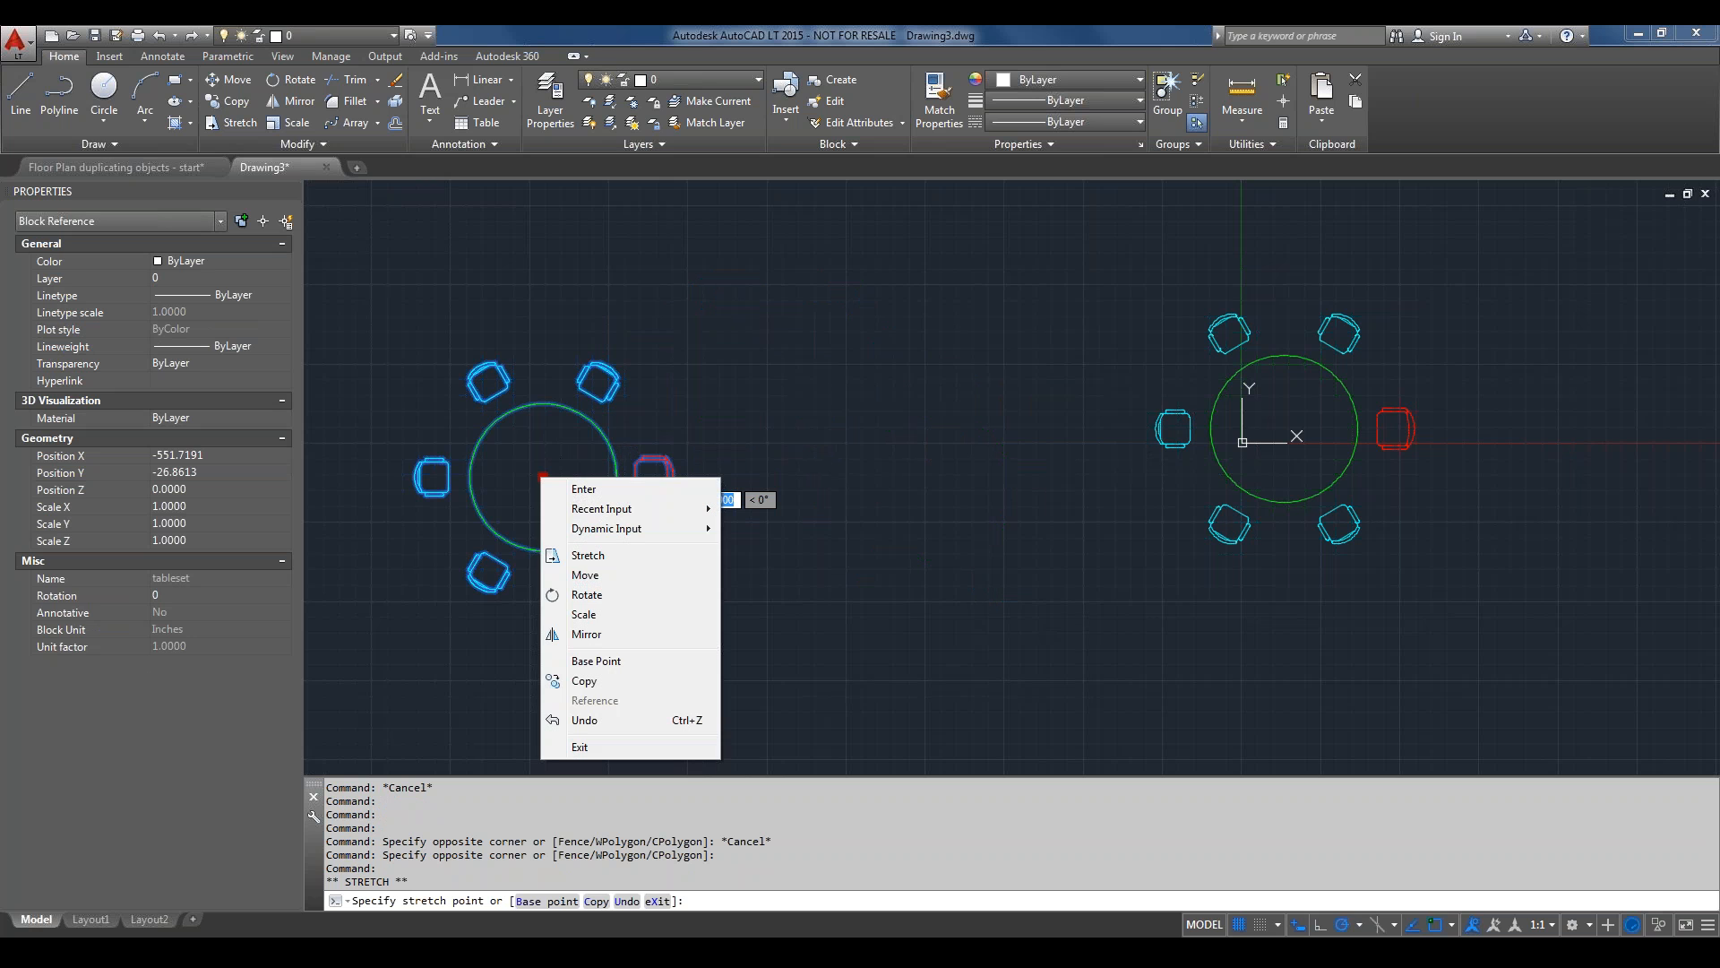
left_click(597, 596)
right_click(602, 598)
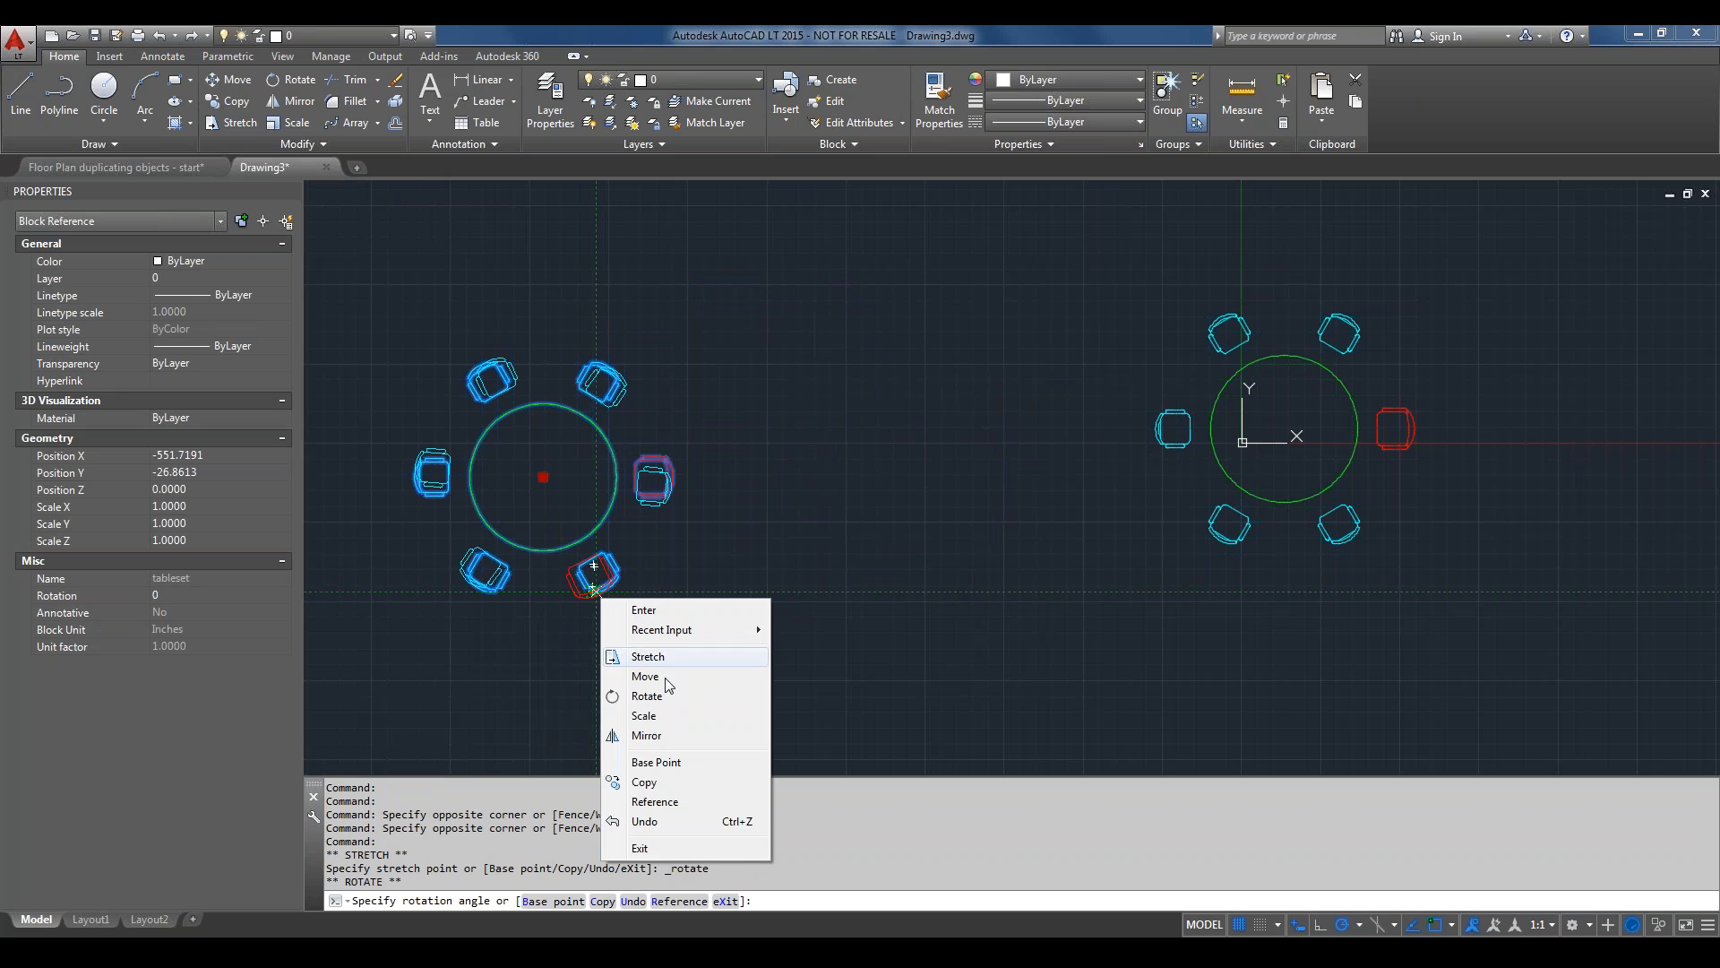
left_click(644, 782)
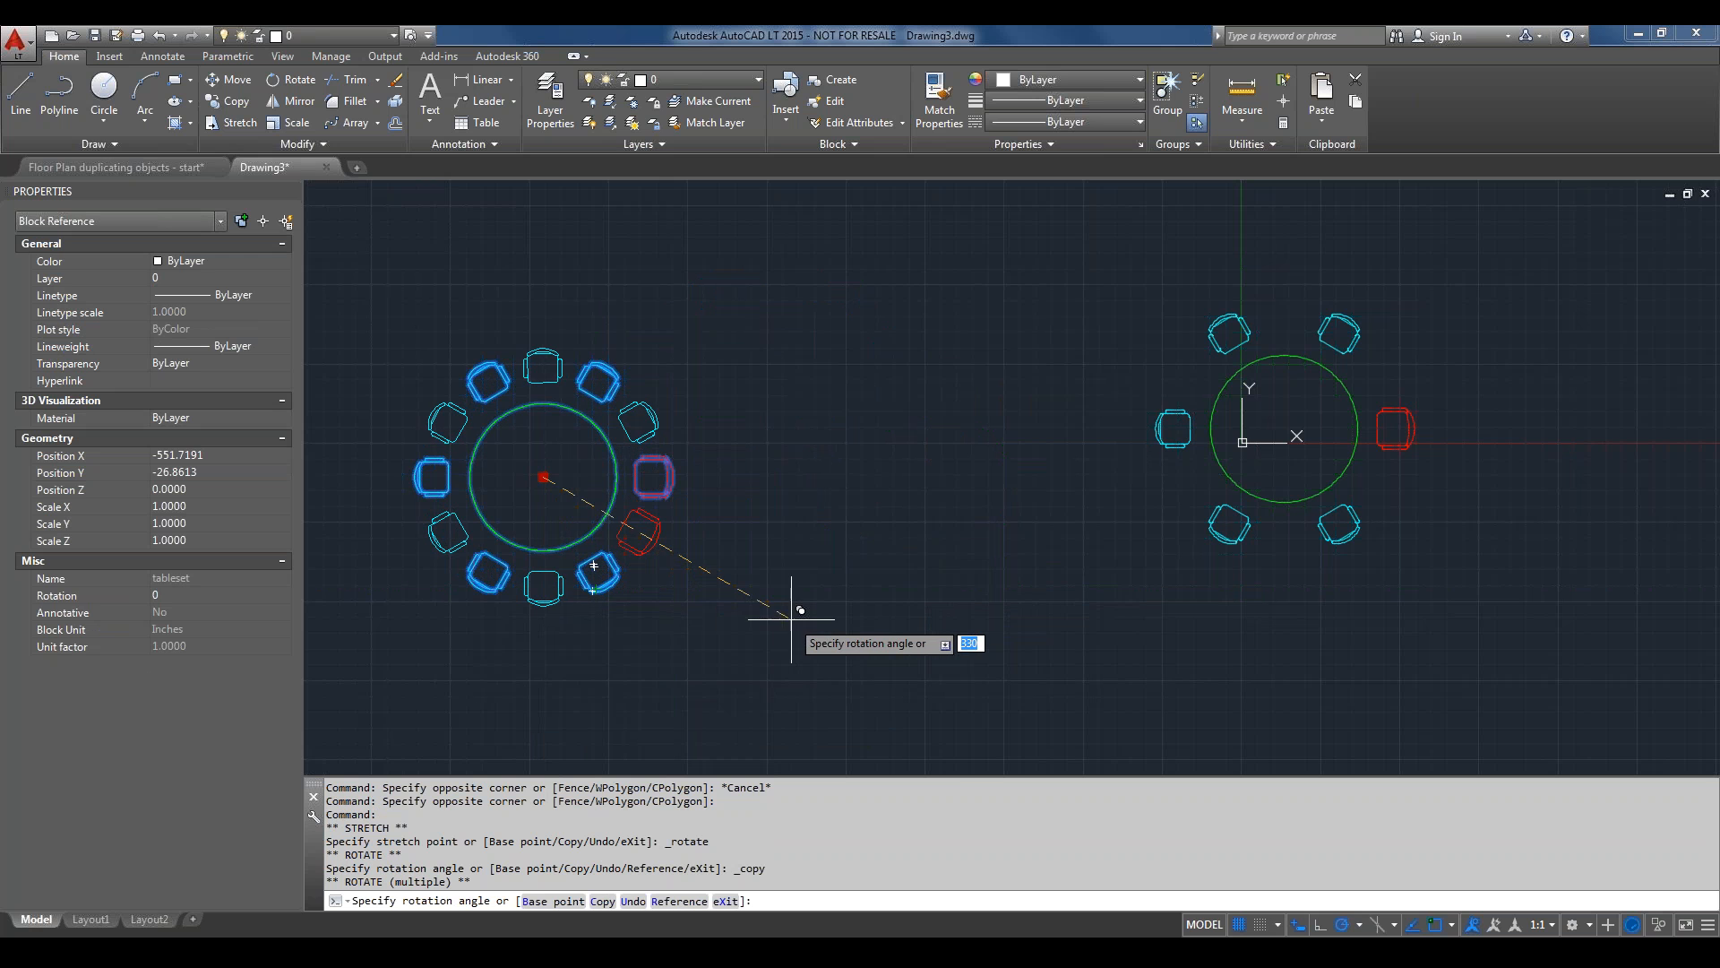
right_click(792, 619)
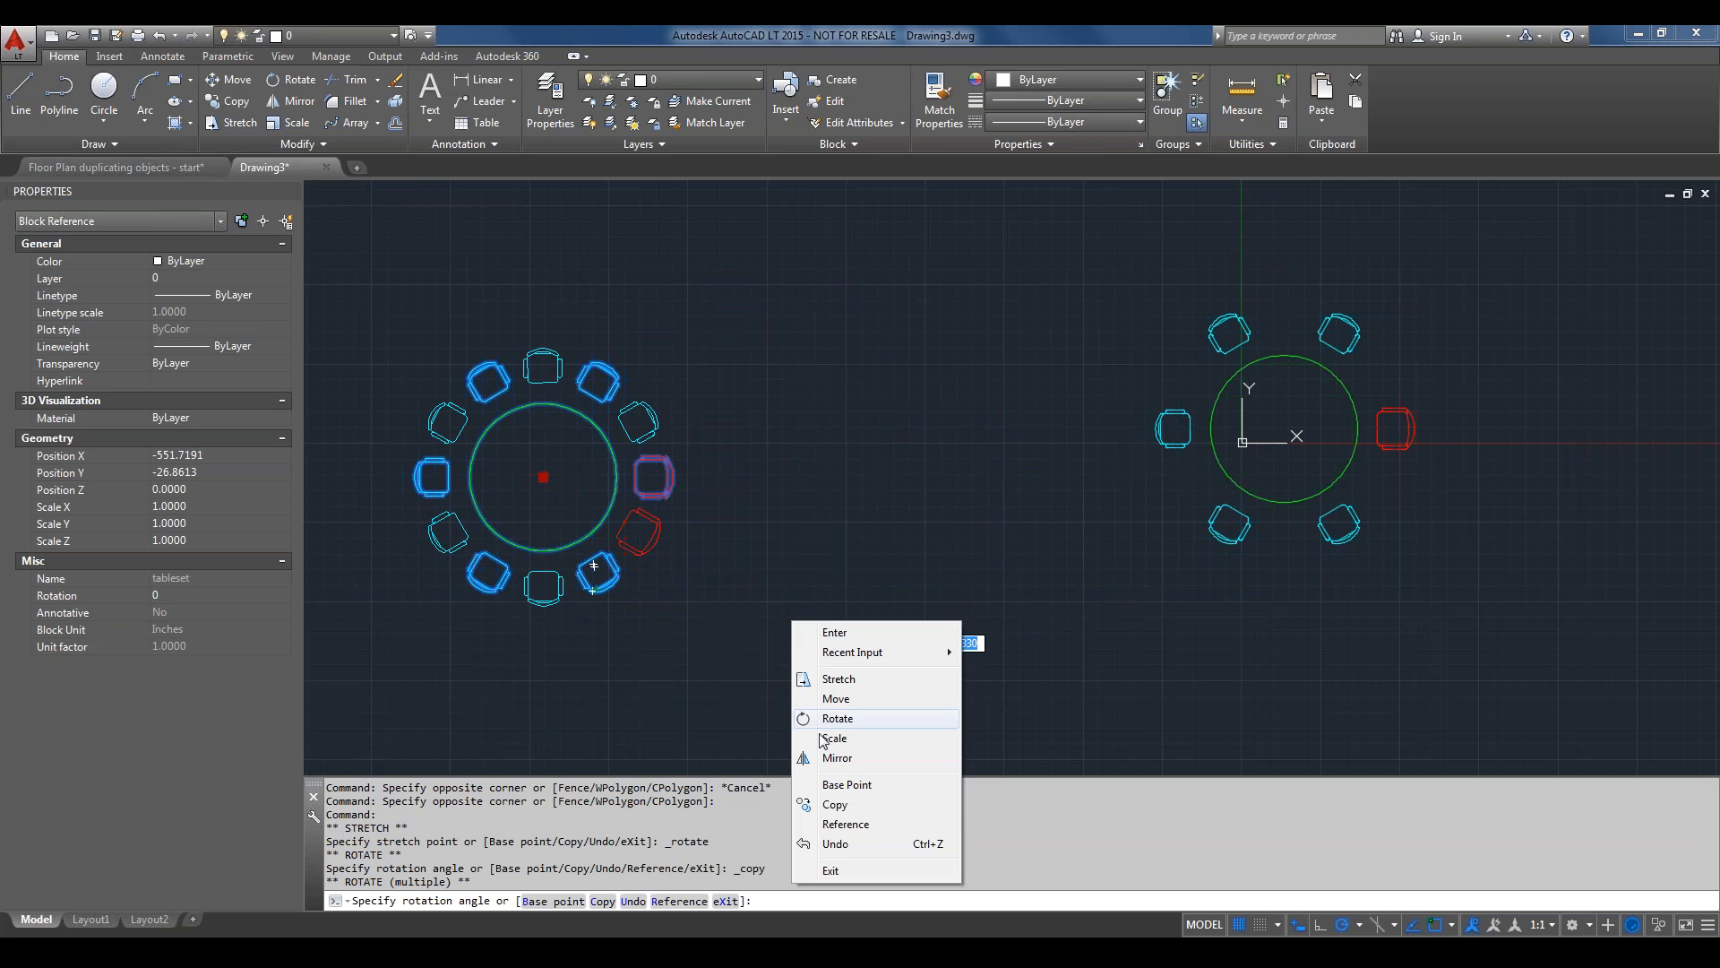
left_click(846, 702)
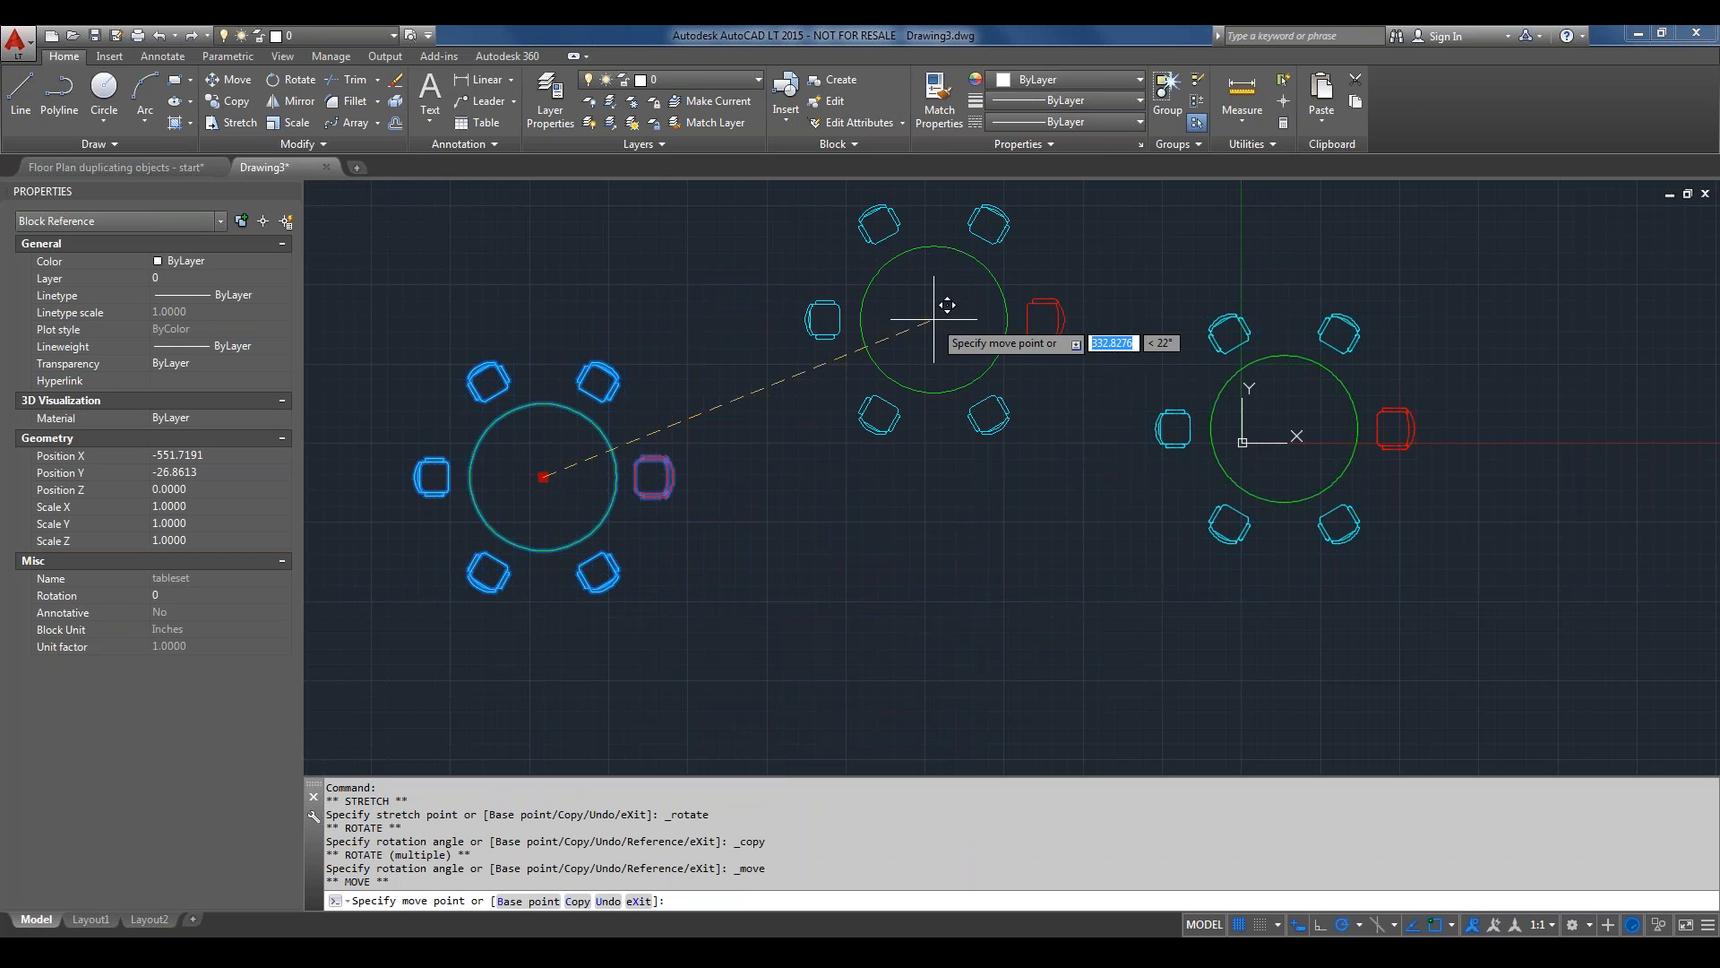
left_click(934, 318)
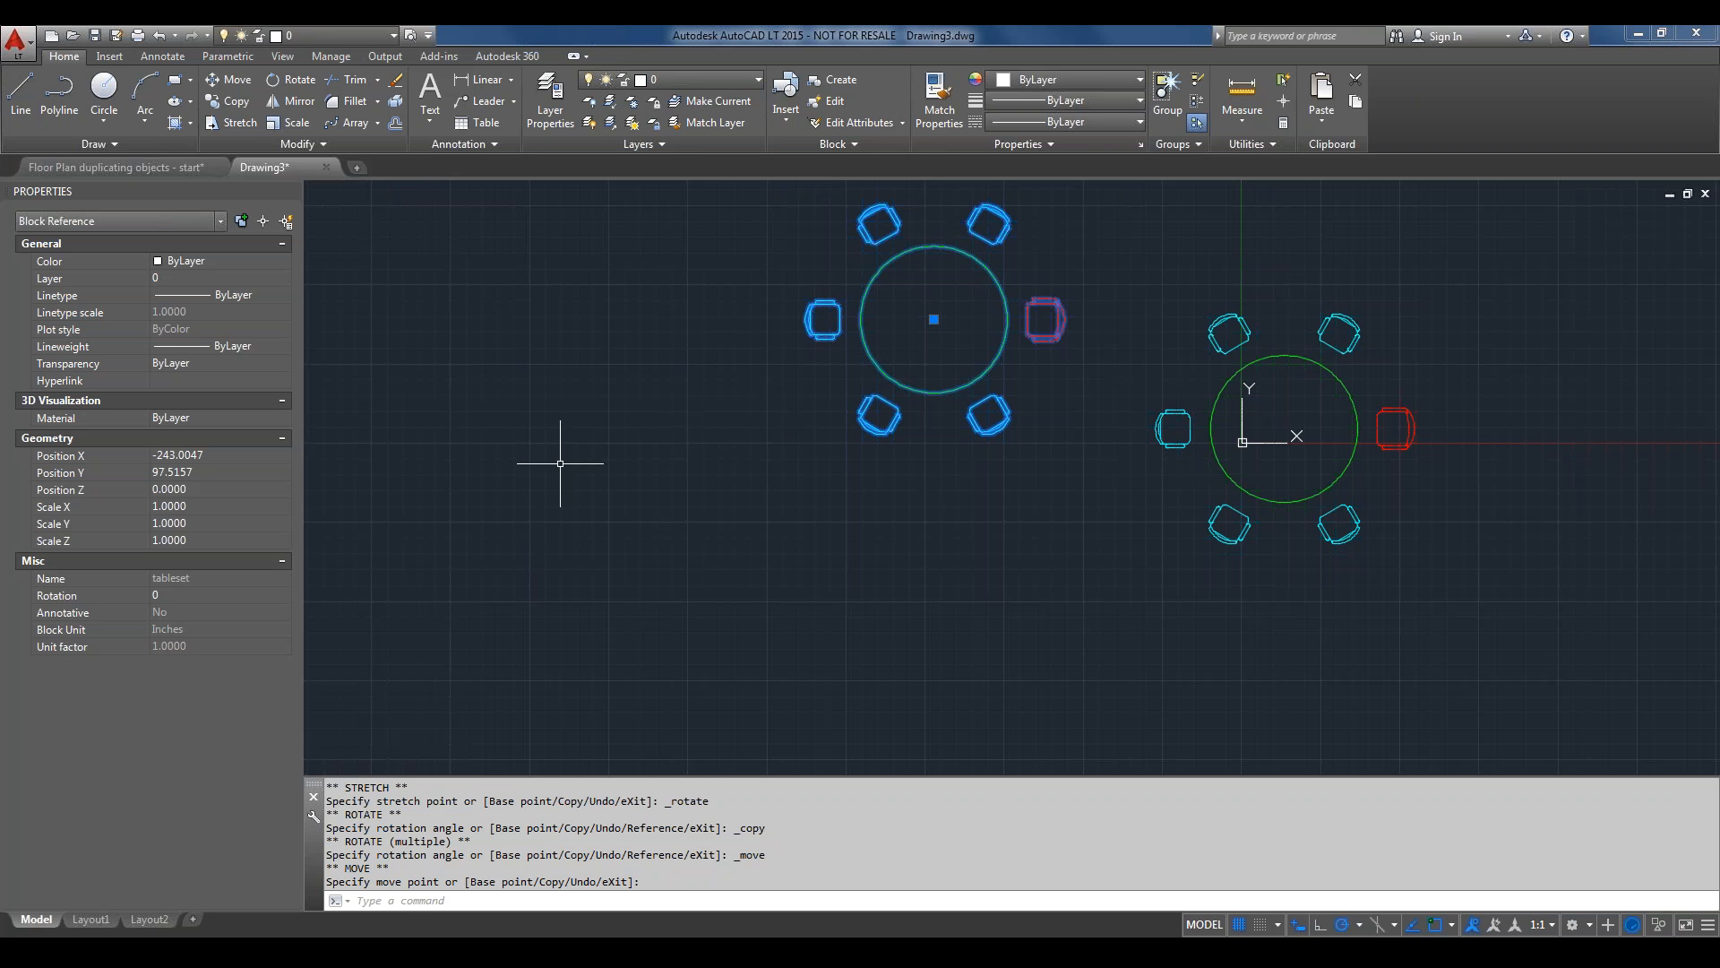
left_click(943, 393)
left_click(941, 392)
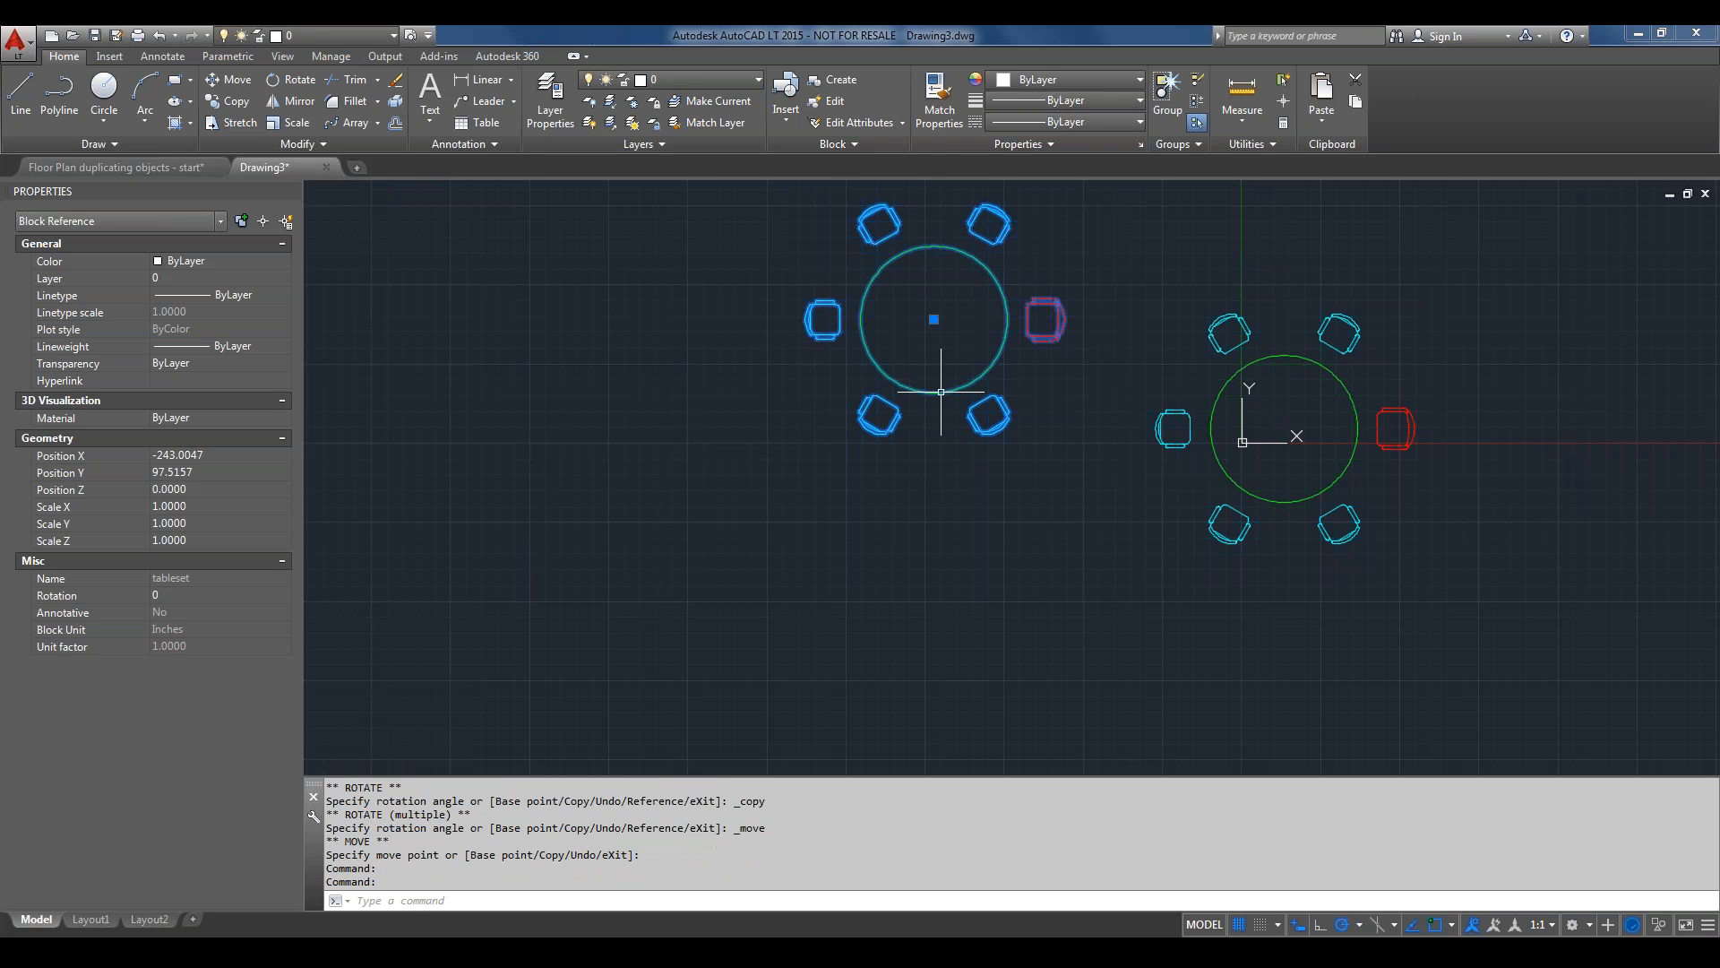
left_click(938, 319)
right_click(934, 320)
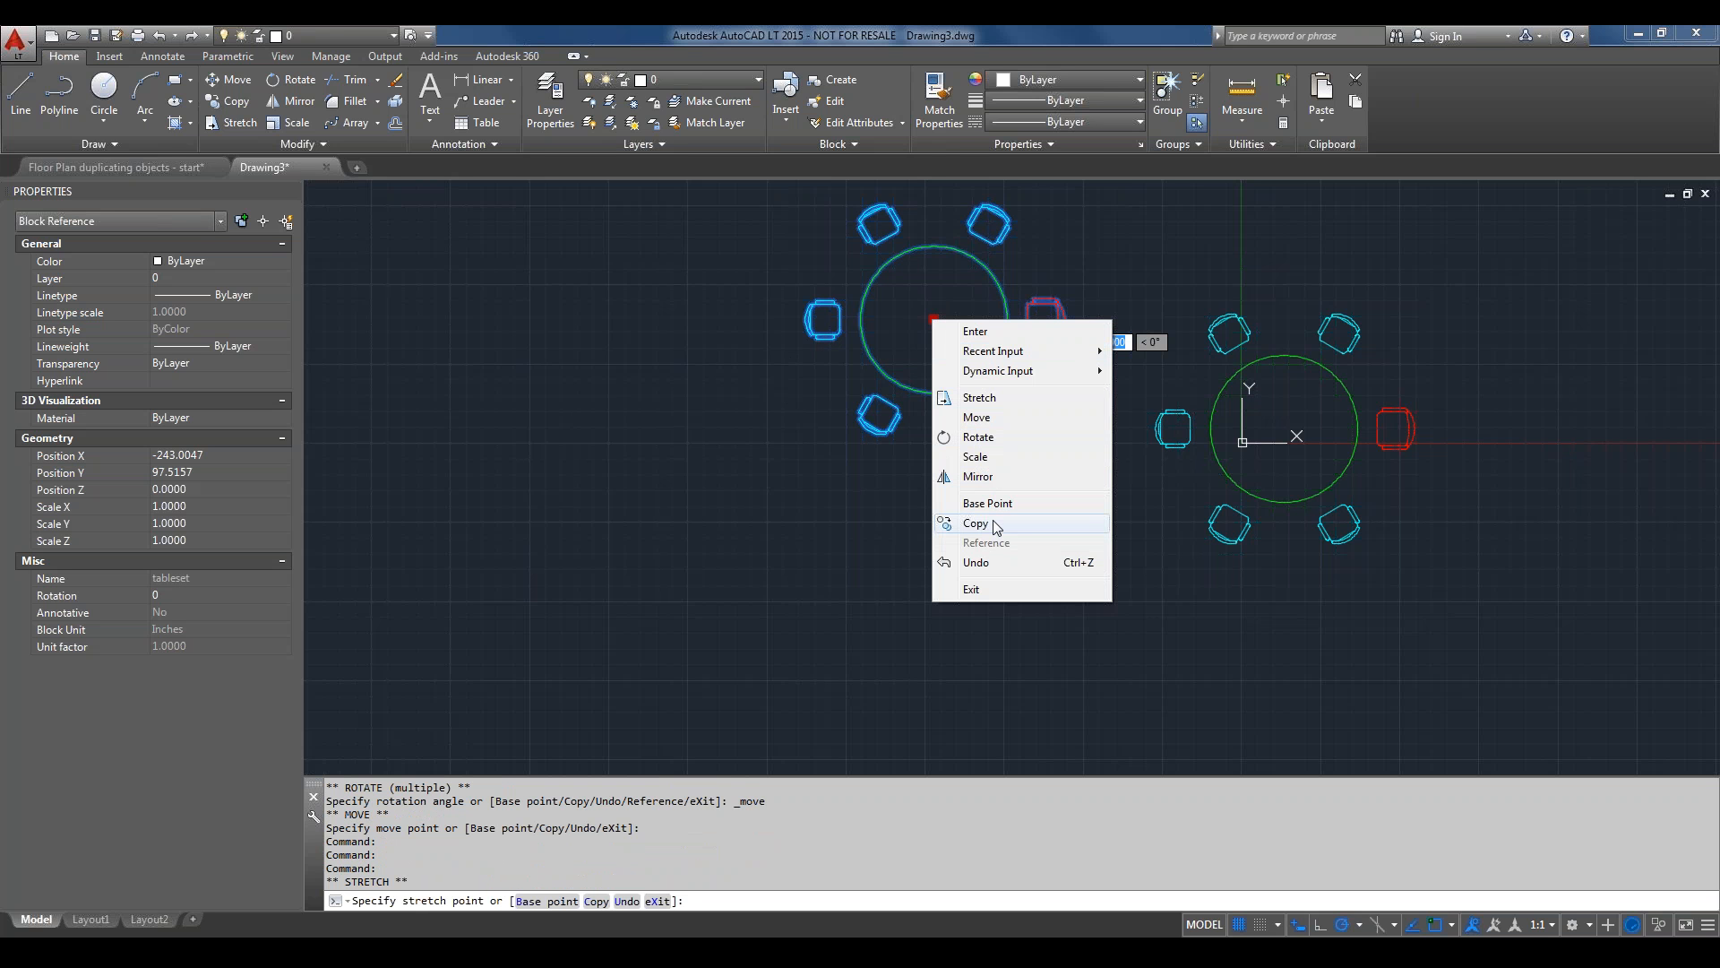
key("Escape")
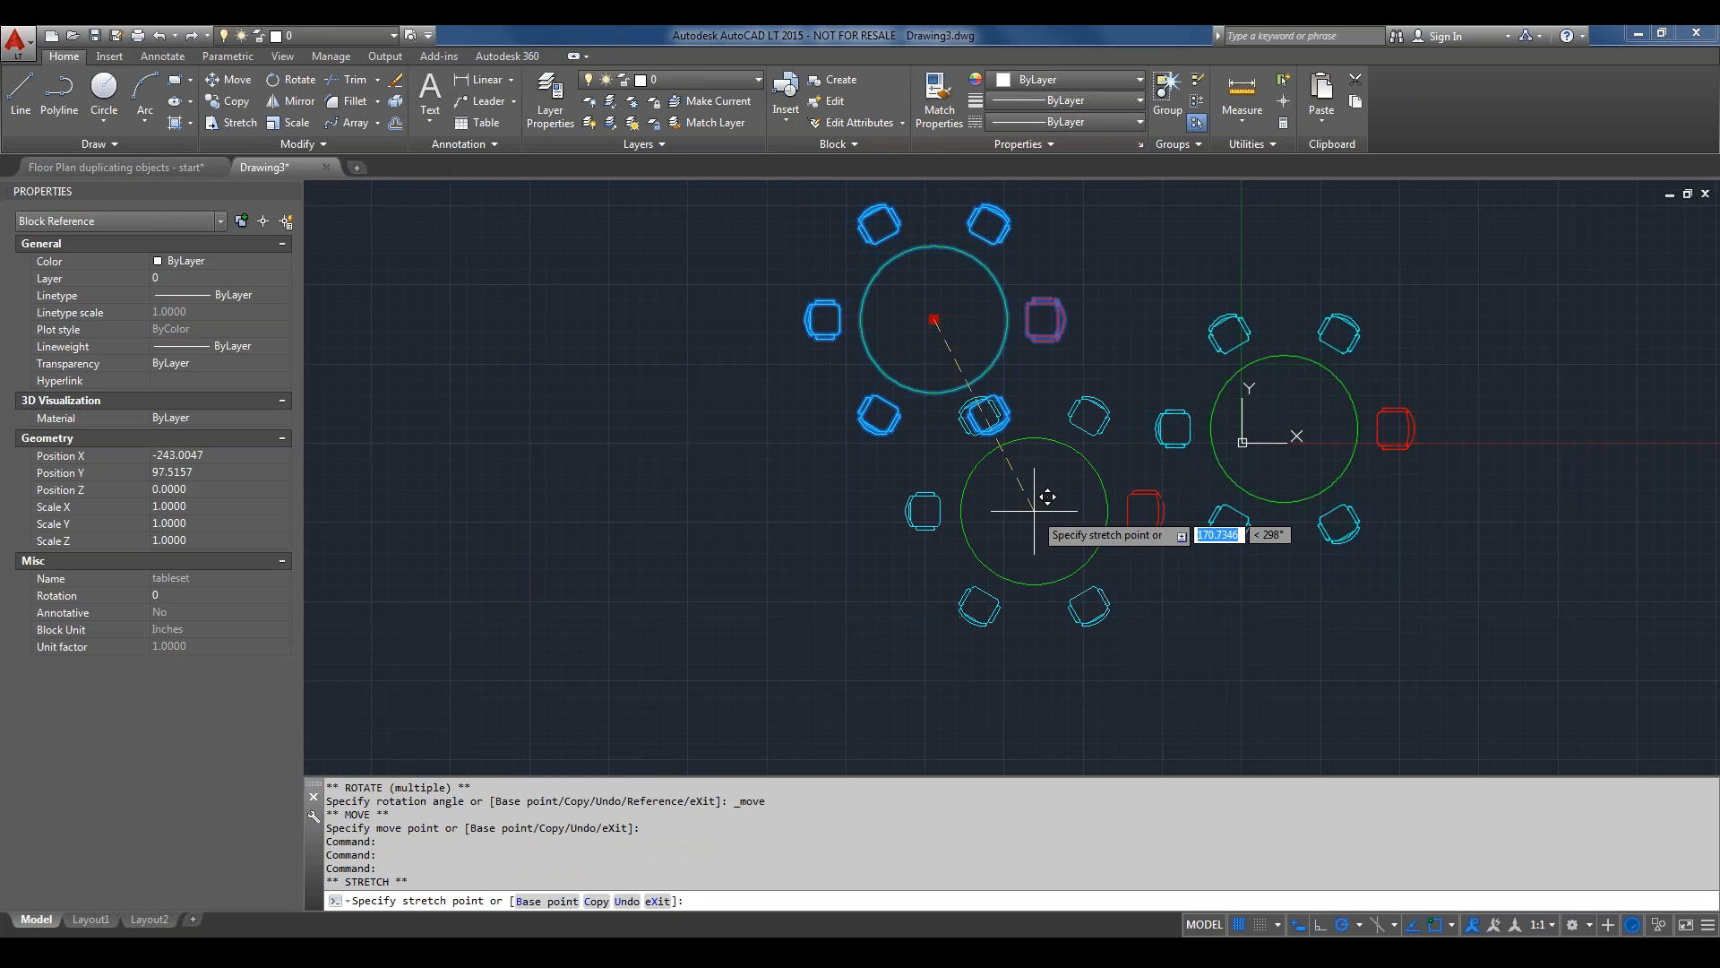
key("Escape")
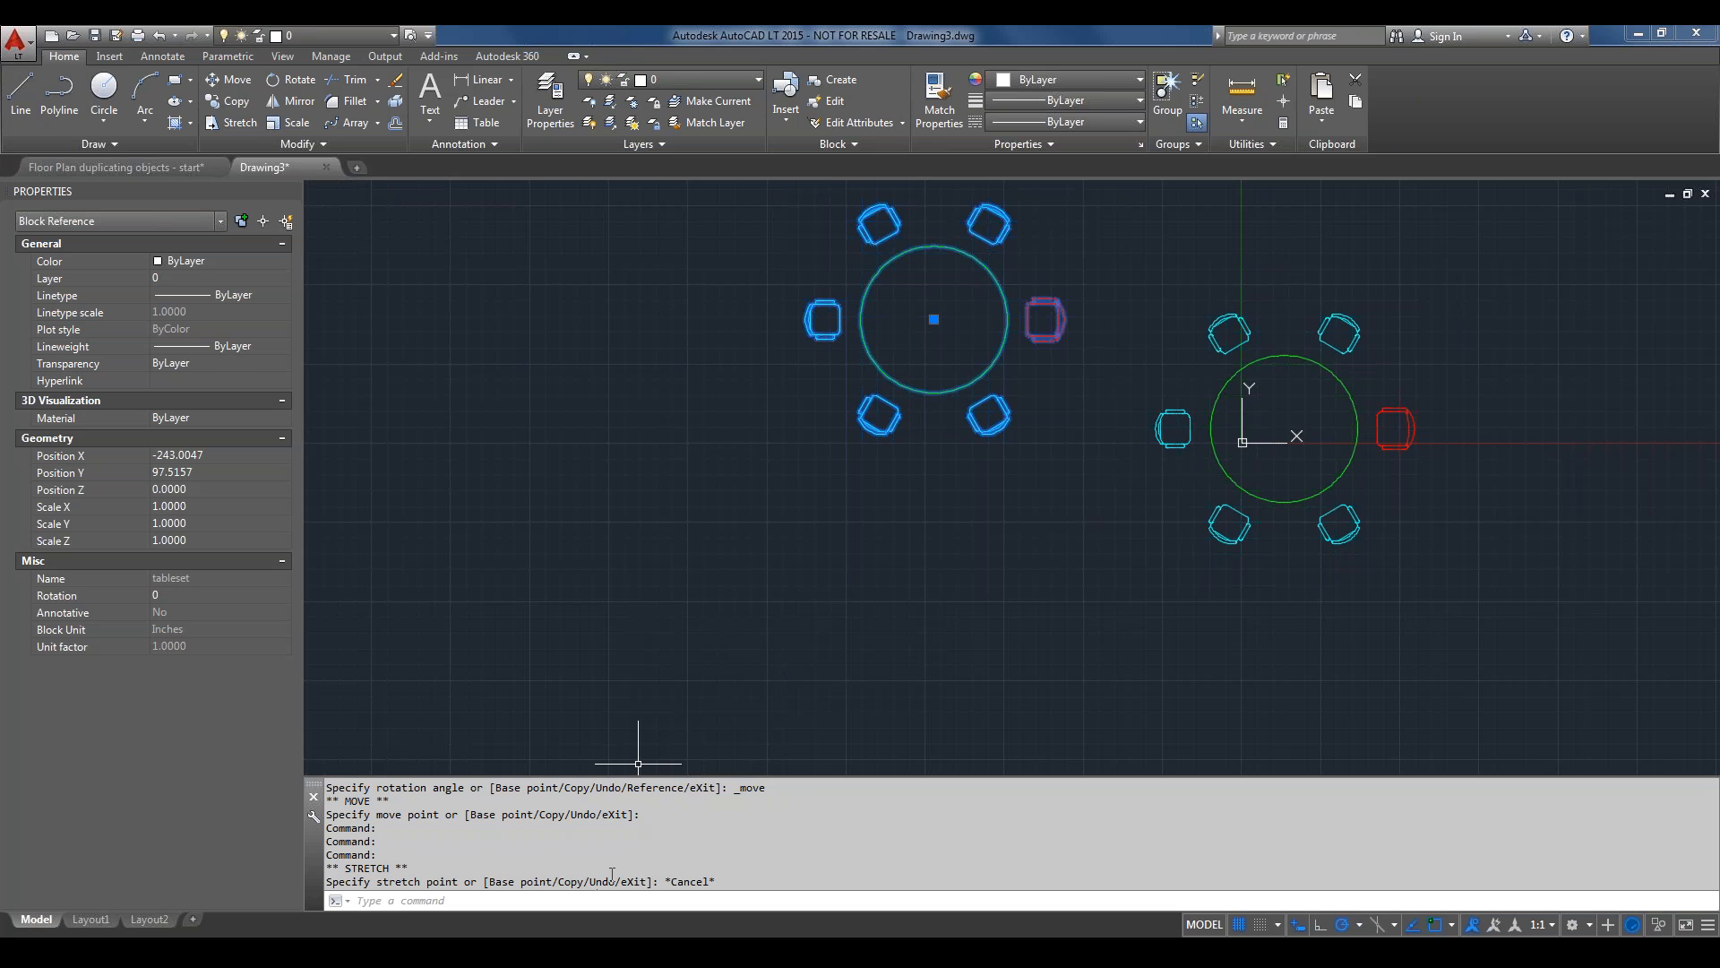
key("Escape")
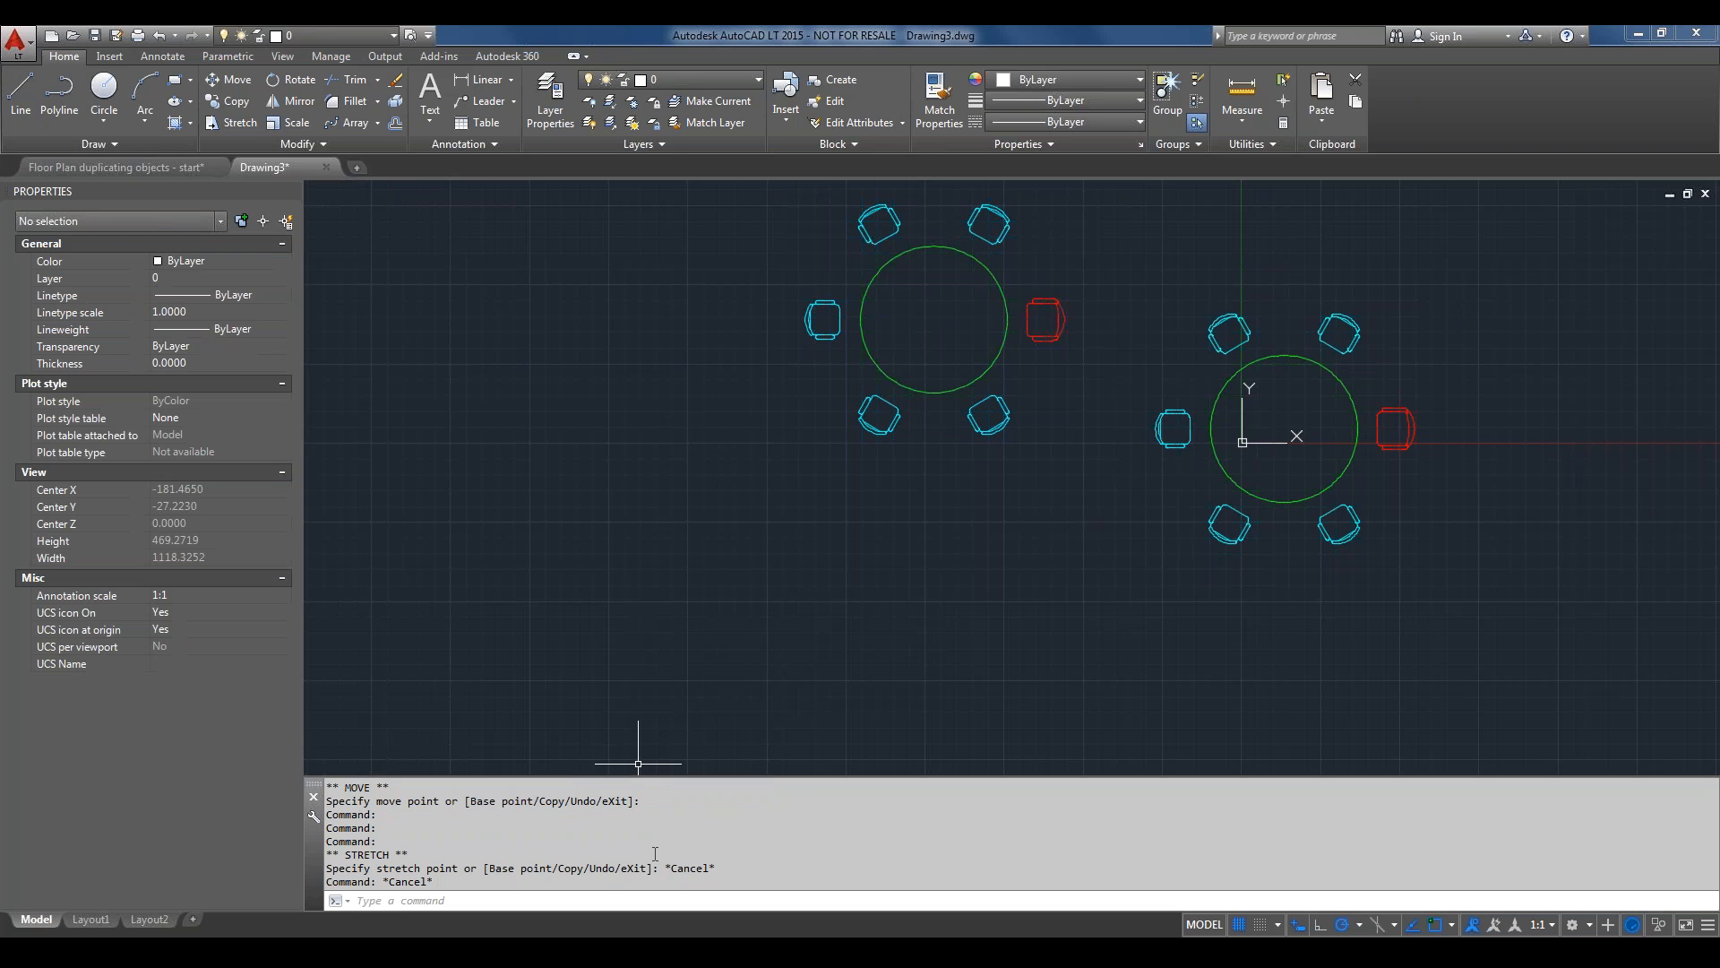
left_click(286, 222)
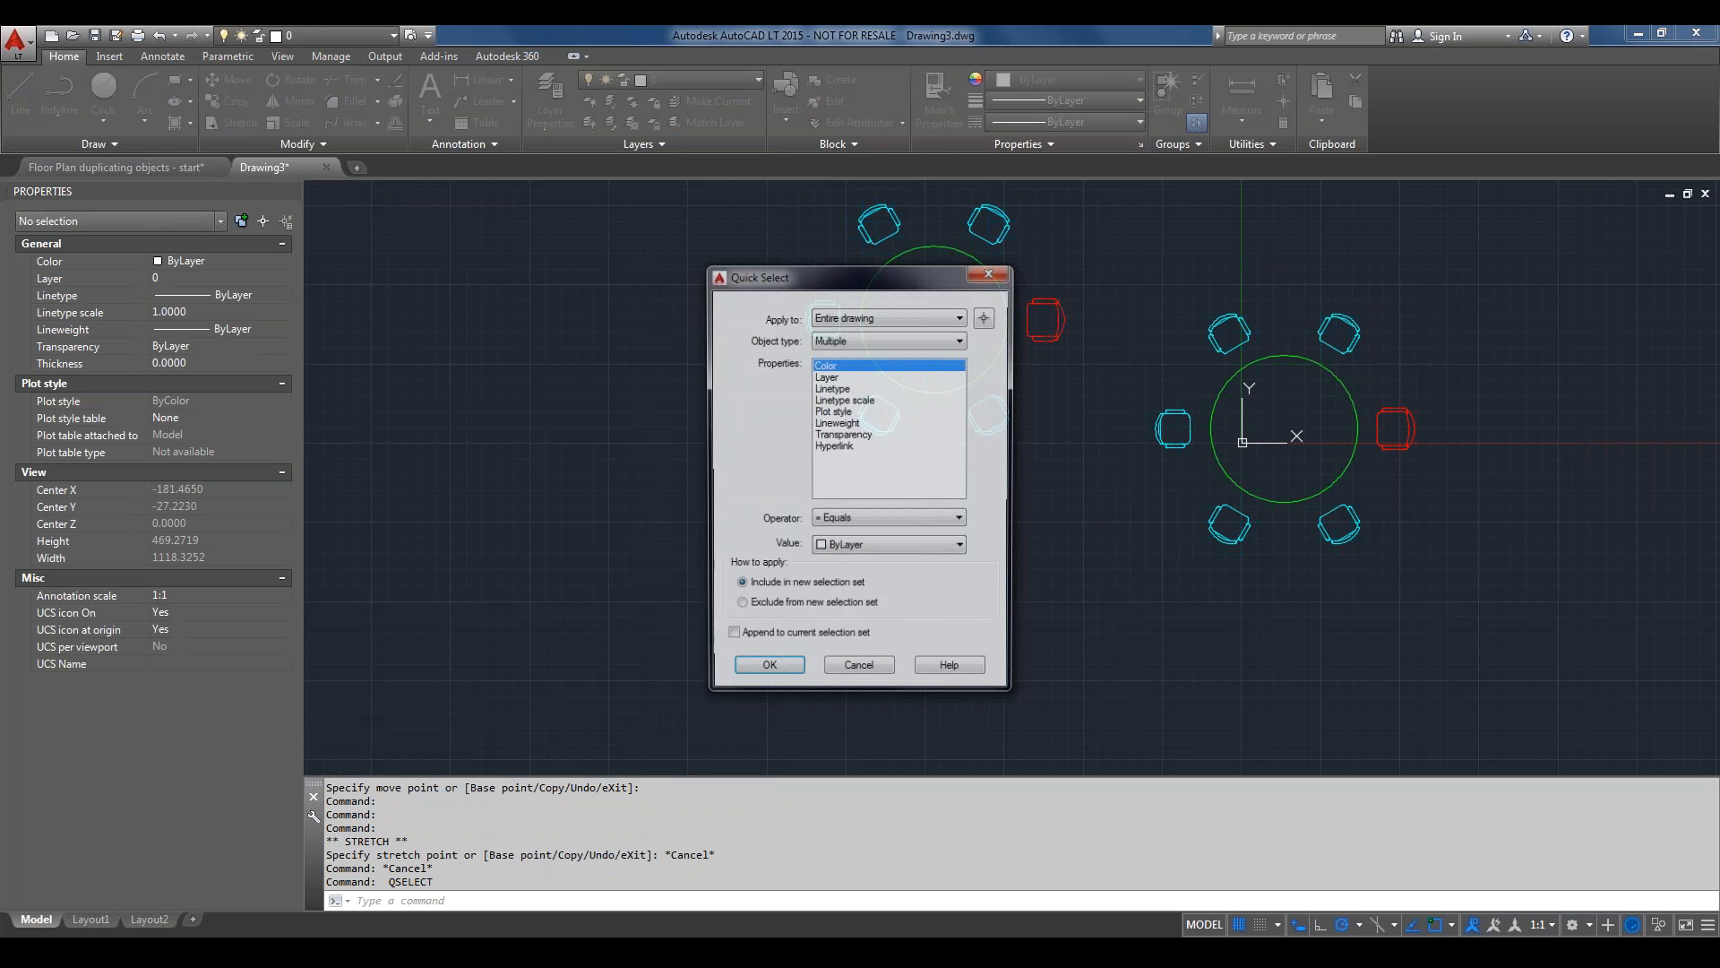
left_click(859, 671)
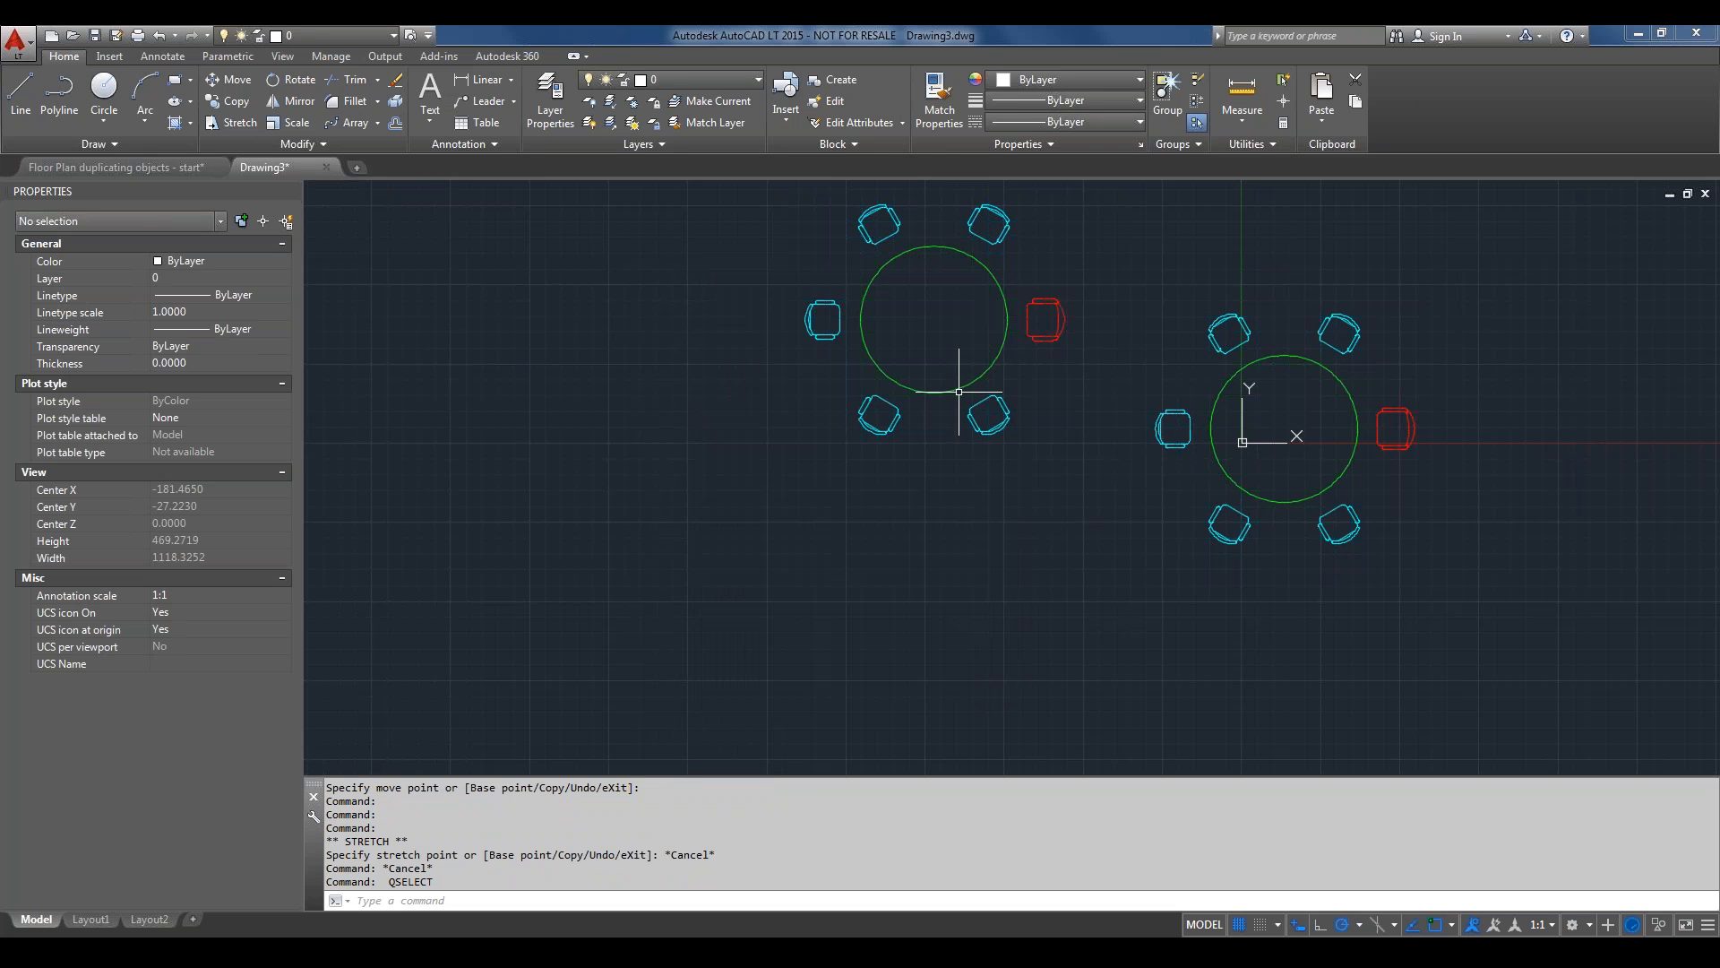
left_click(363, 122)
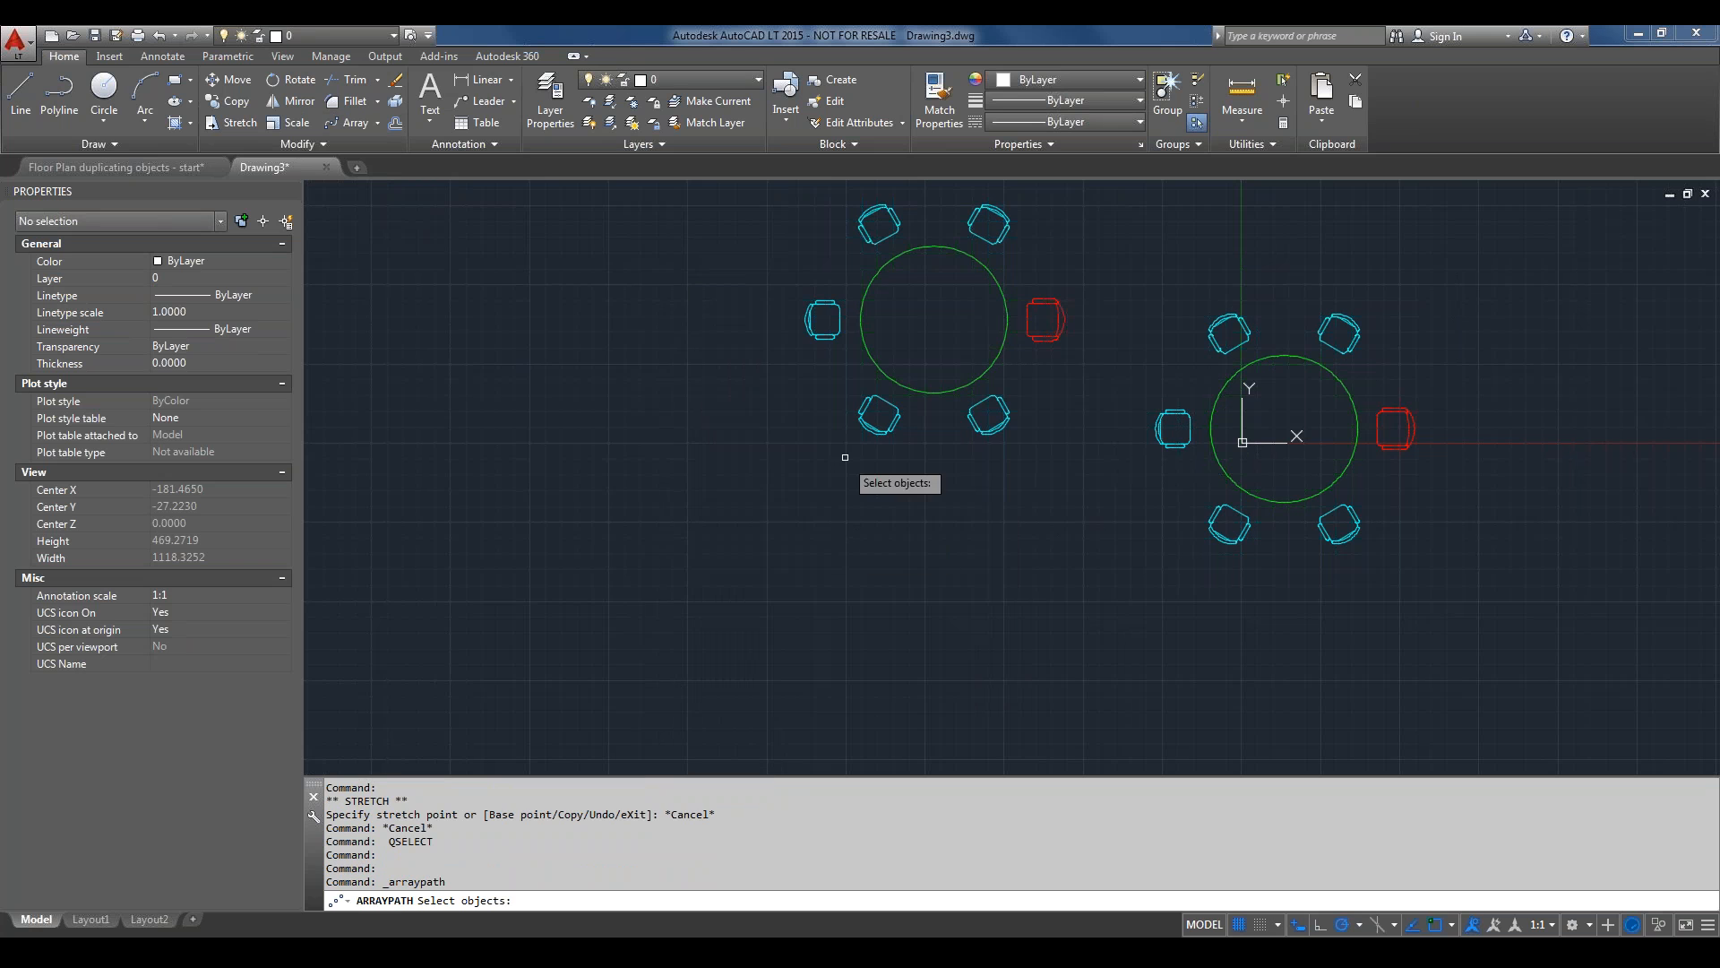
left_click(864, 418)
key("Return")
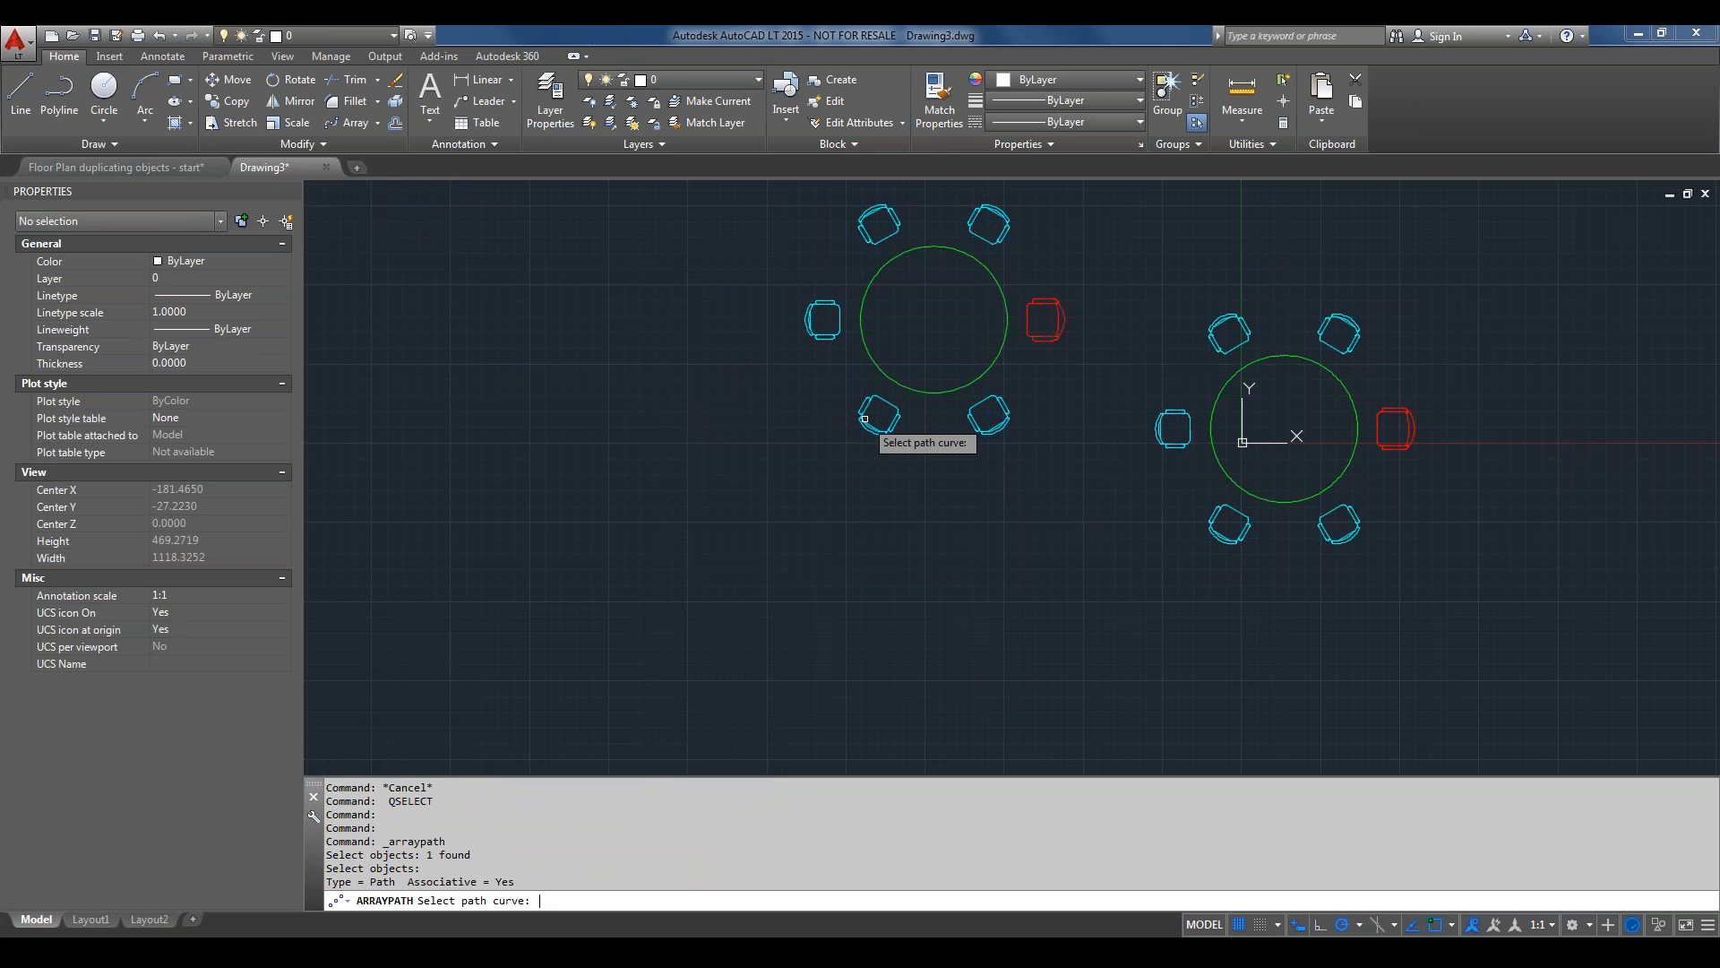
key("Escape")
key("Escape")
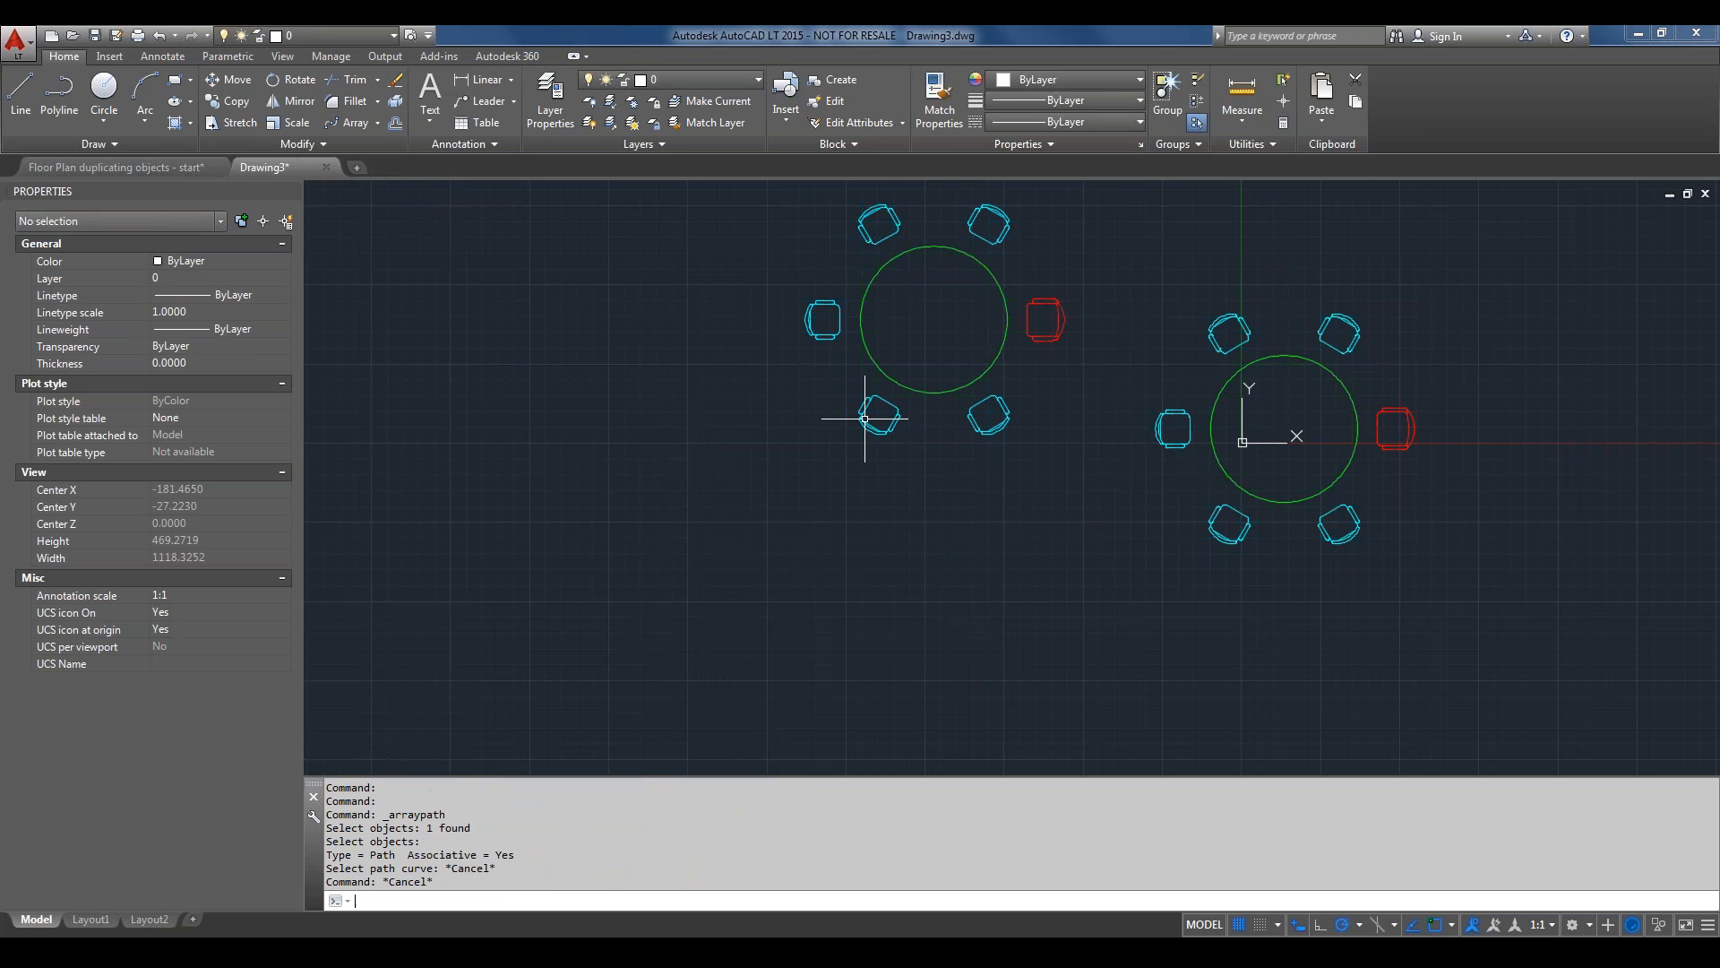
type("co")
key("Return")
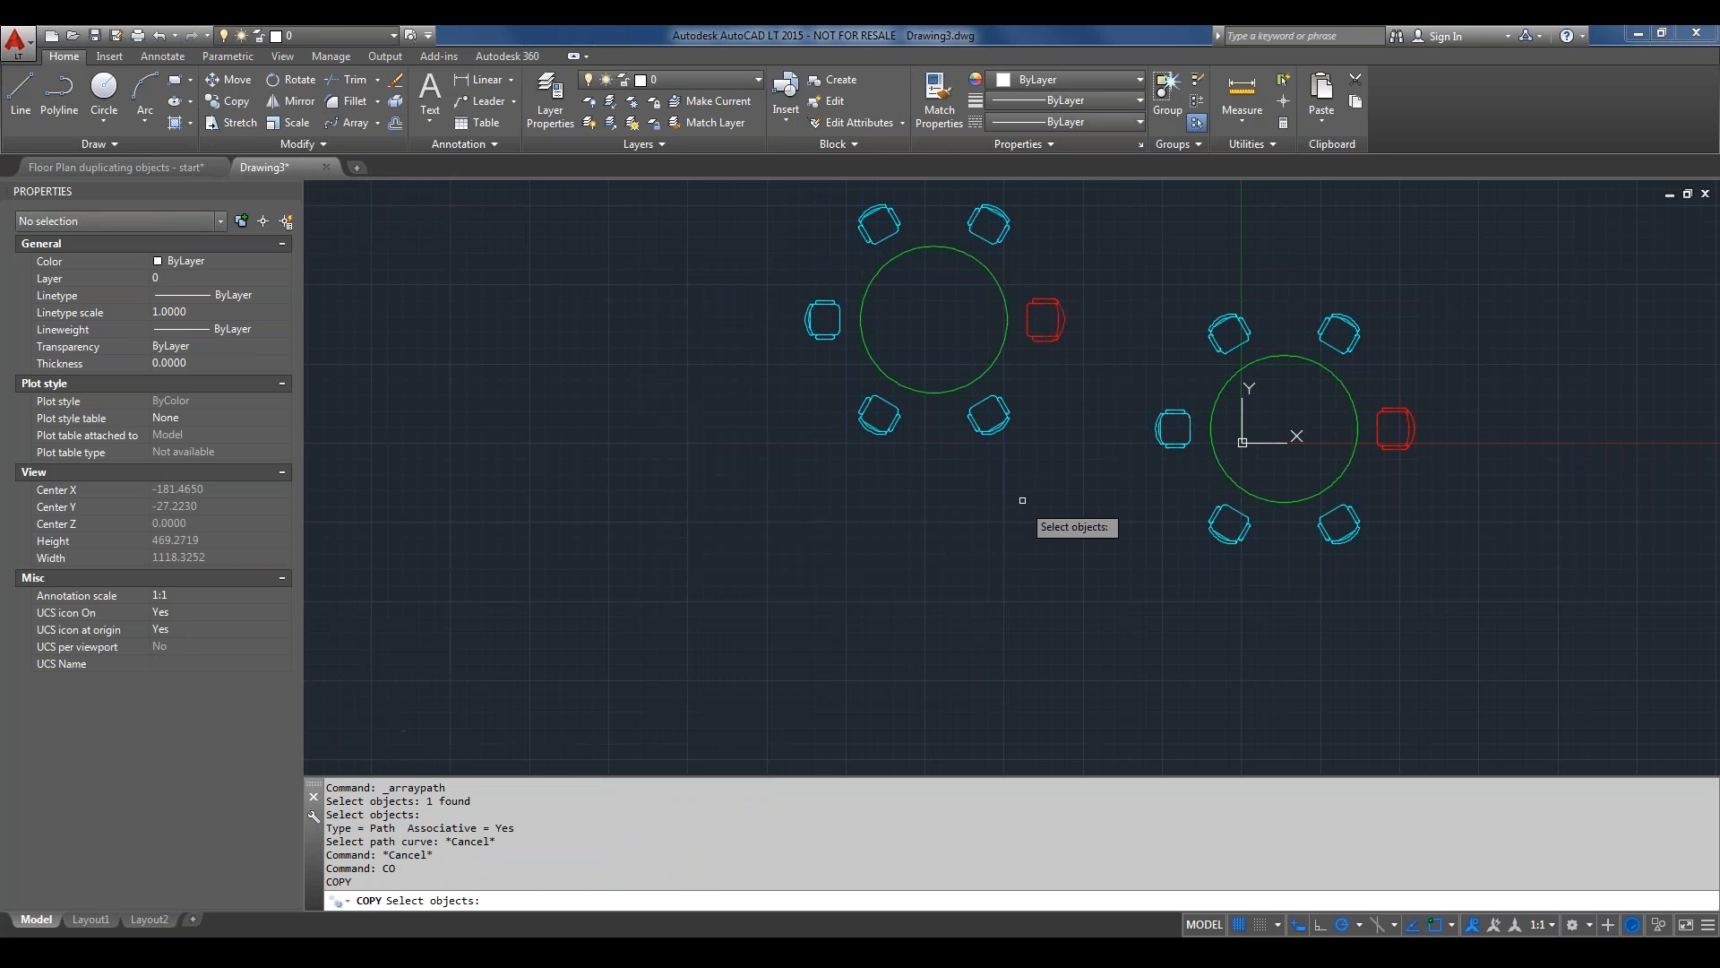
left_click(888, 425)
key("Return")
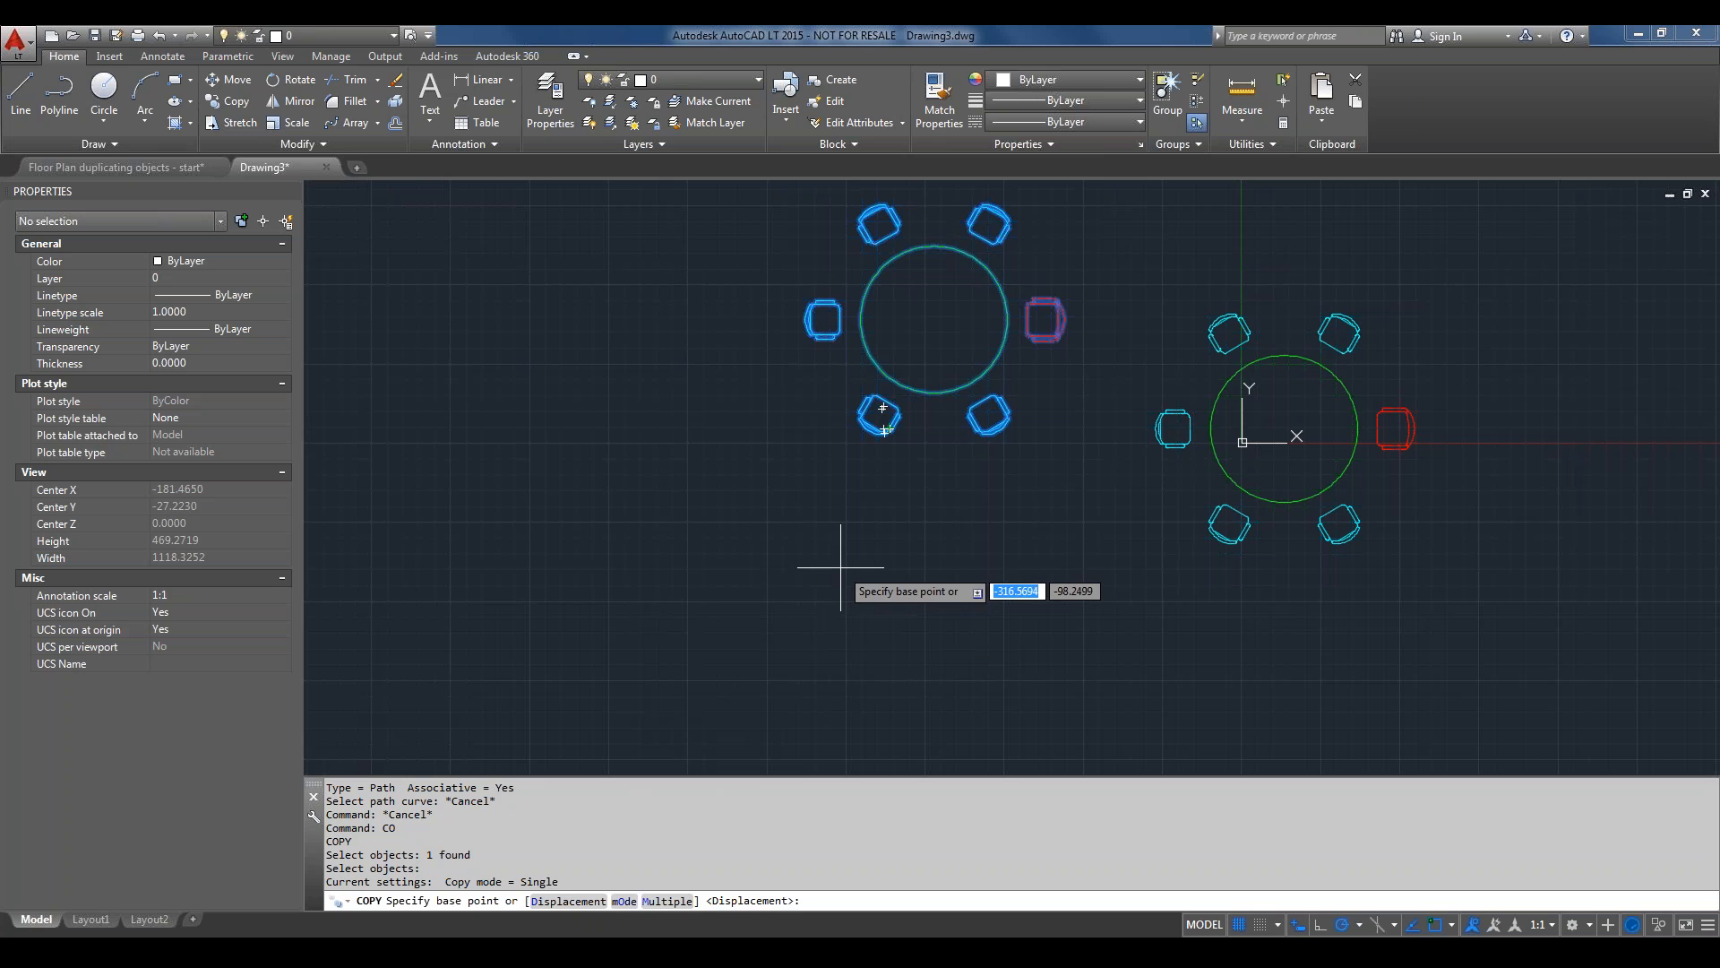
key("Escape")
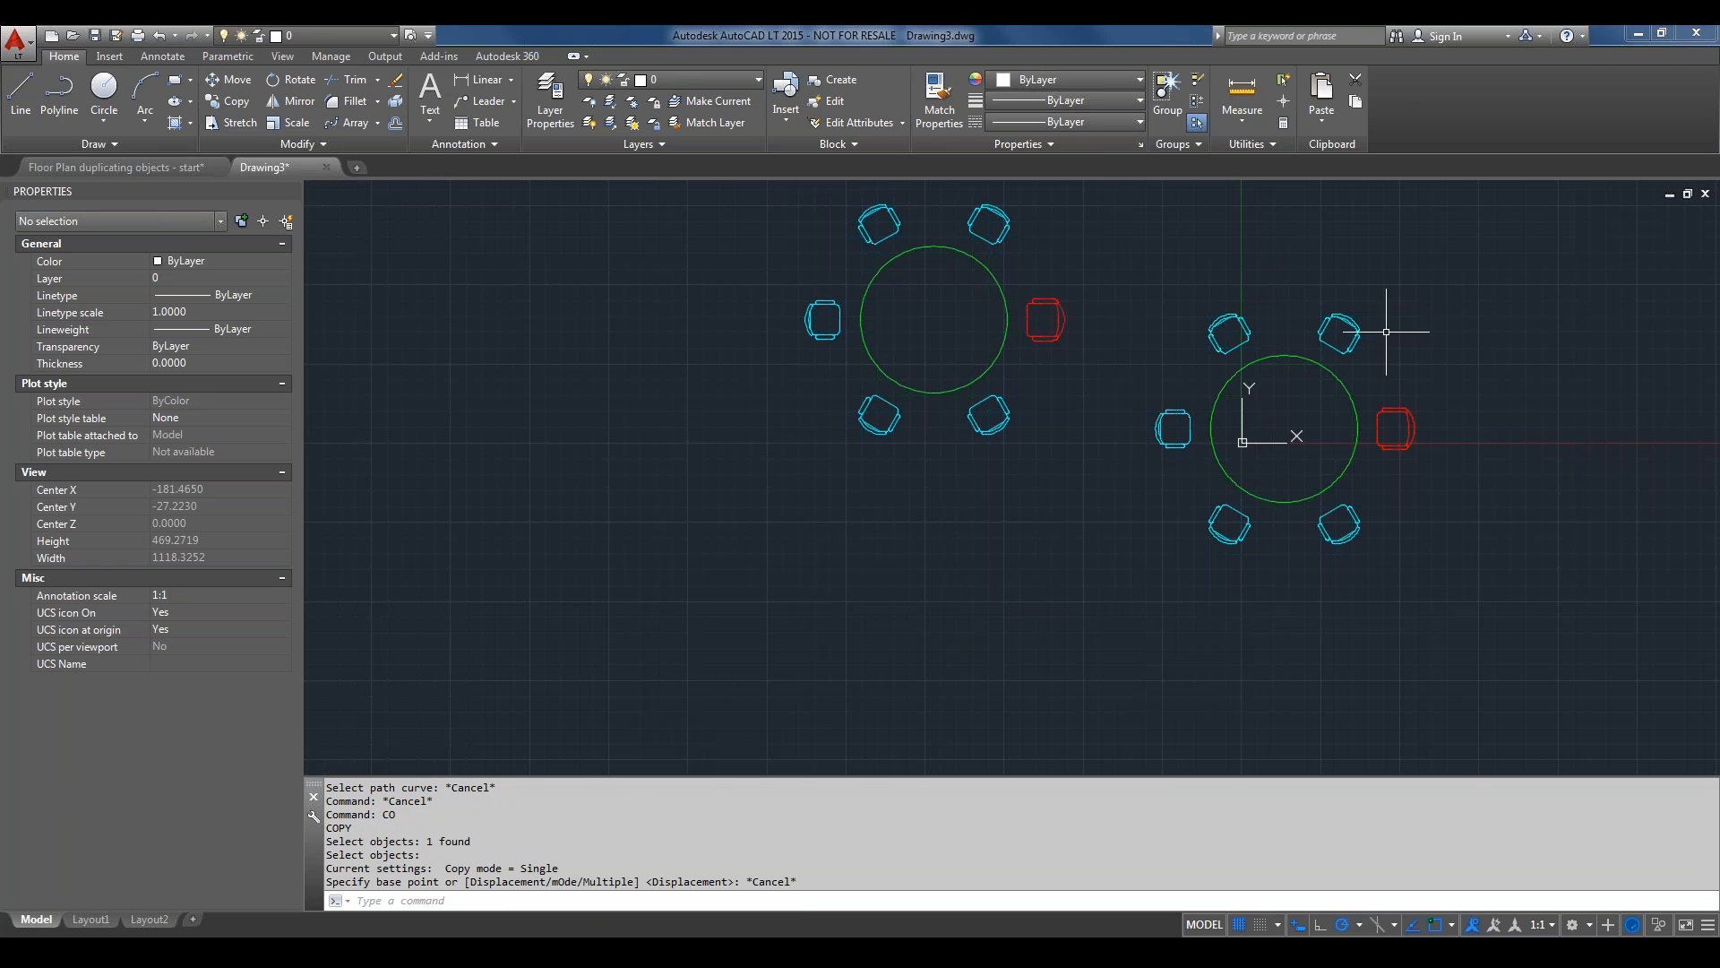
Switch to the "Floor Plan duplicating objects - start" drawing and view the whole floor plan with its surrounding objects.
scroll(1332, 334, "down", 3)
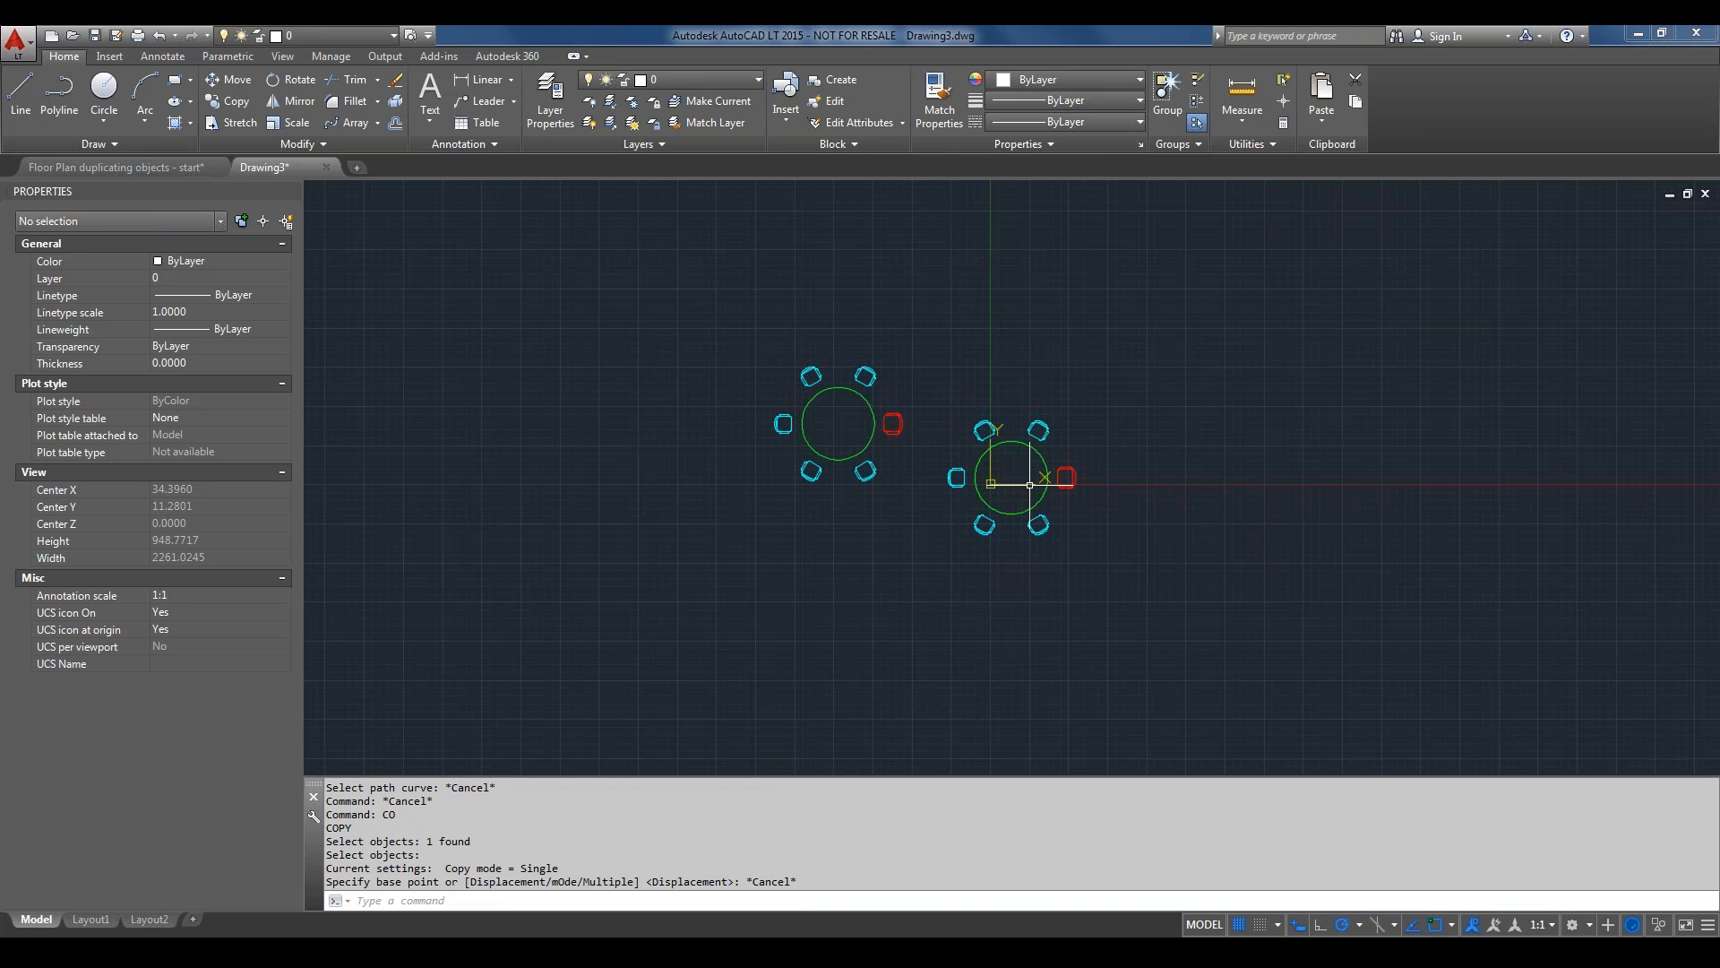
left_click(1029, 485)
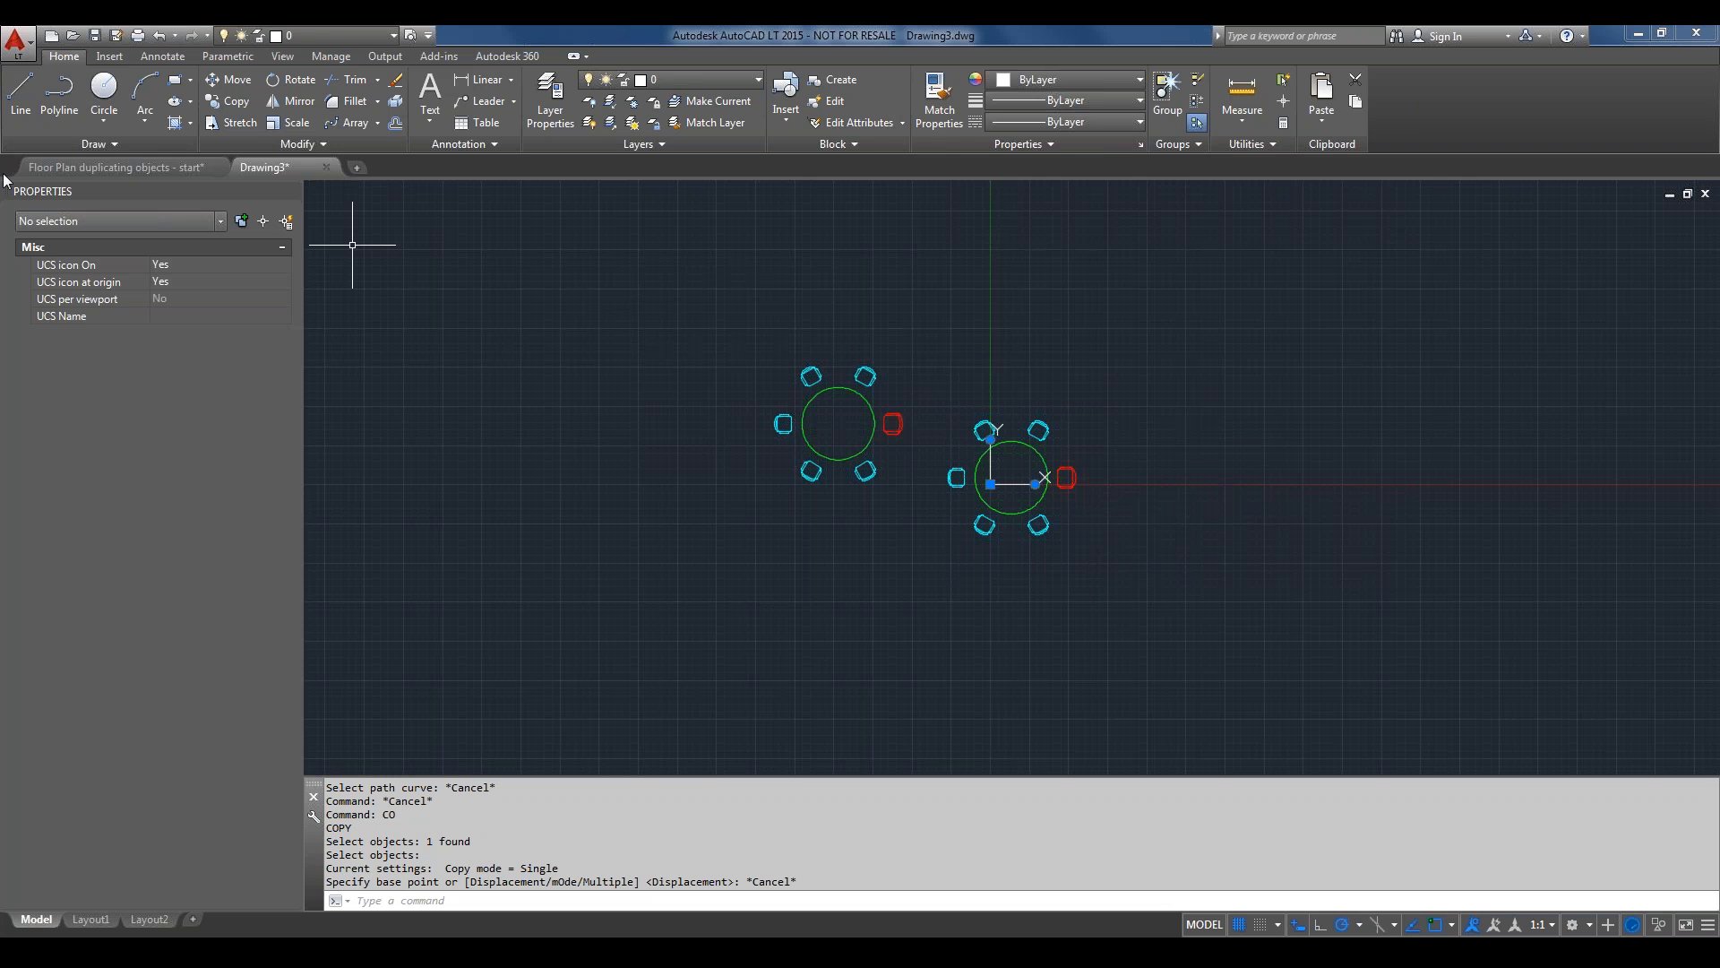
left_click(103, 163)
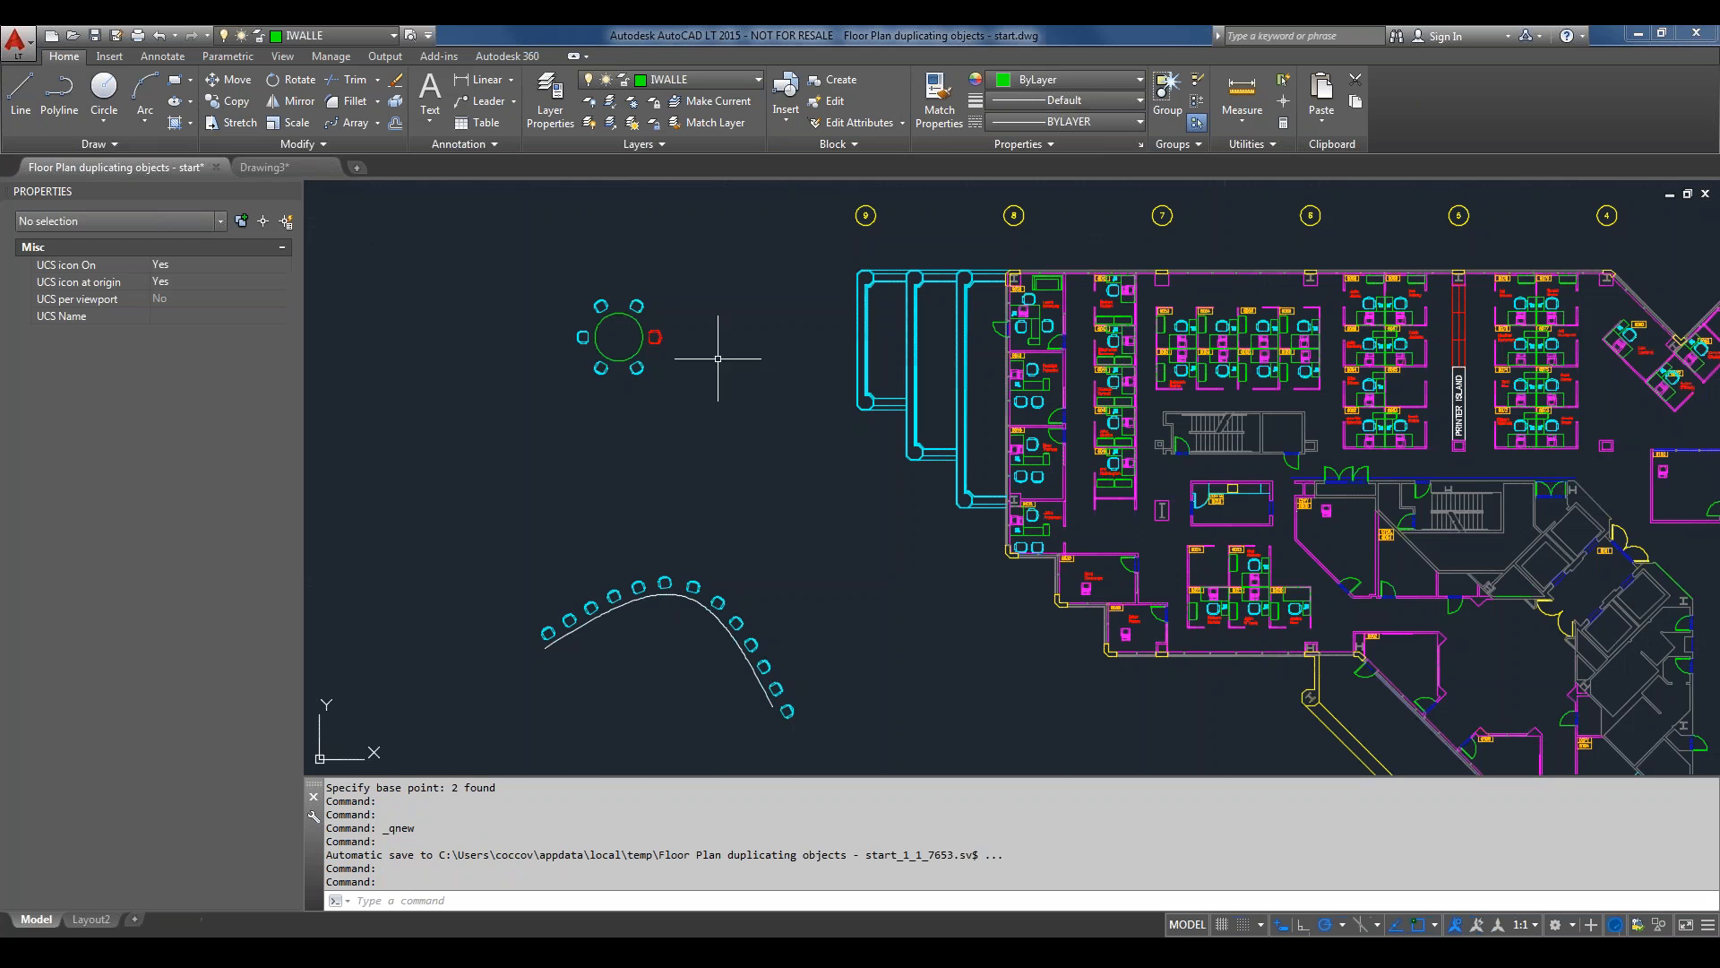
scroll(844, 419, "down", 2)
mouse_move(968, 394)
middle_mouse_down()
mouse_move(884, 329)
mouse_move(832, 317)
middle_mouse_up()
scroll(868, 327, "down", 2)
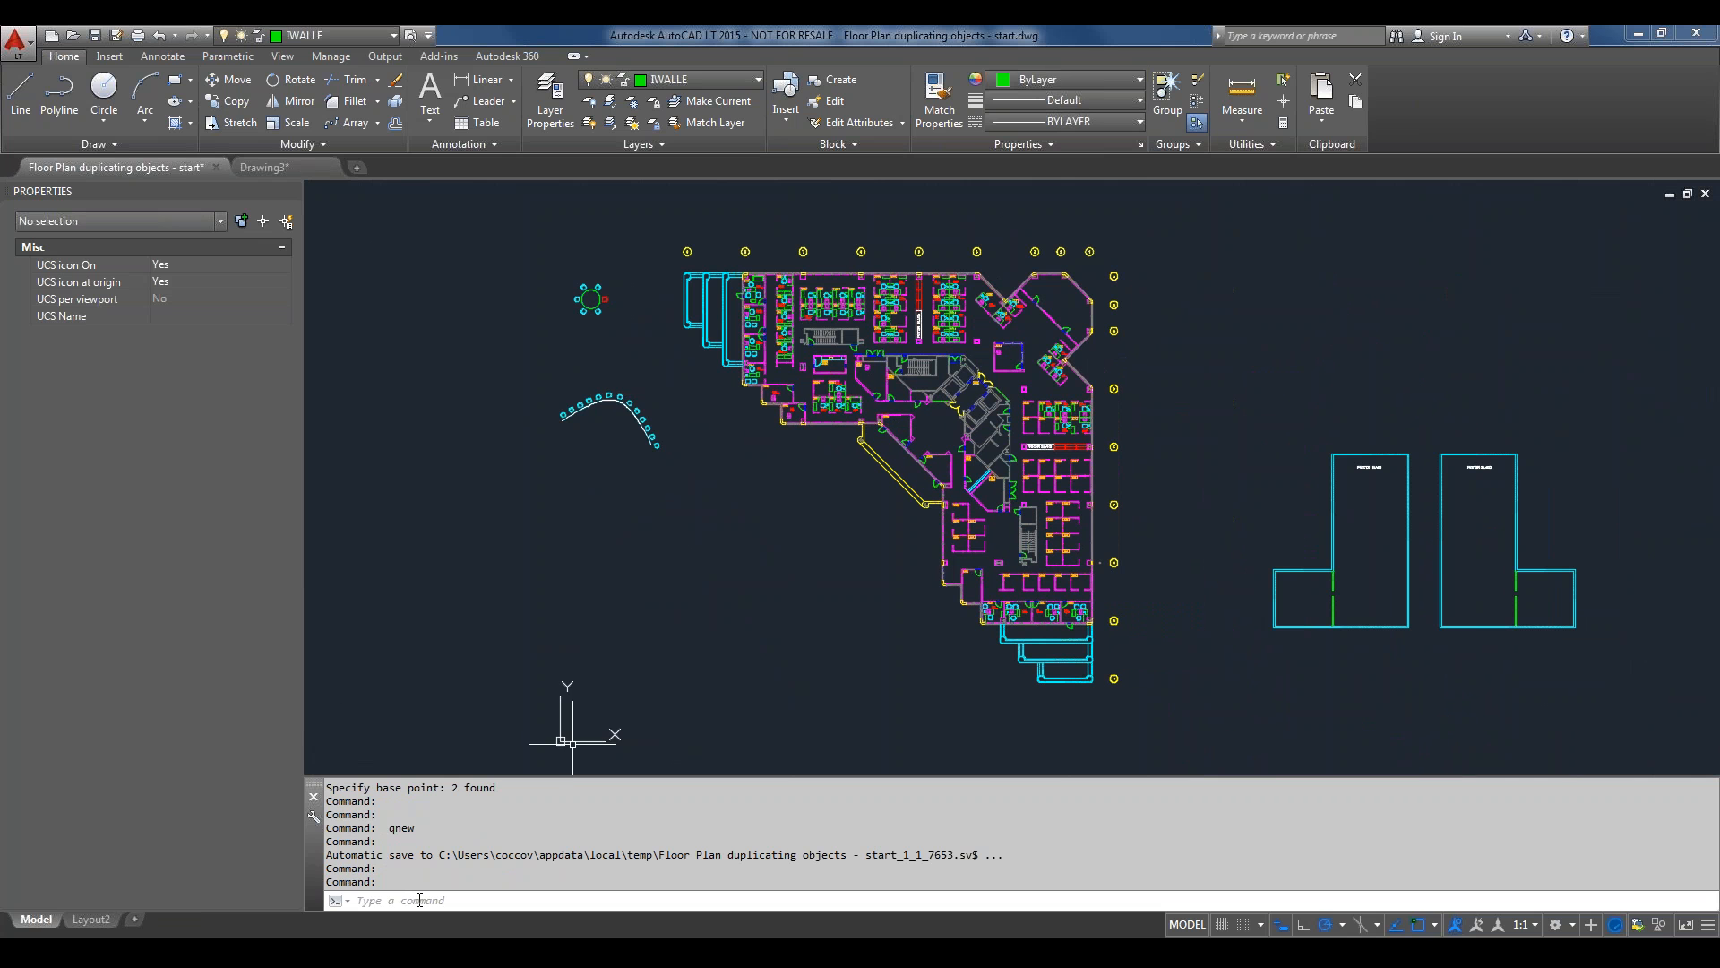
Switch to the Duplicating Objects presentation in PowerPoint and advance past Additional Resources to the Coming Attractions slide.
left_click(443, 953)
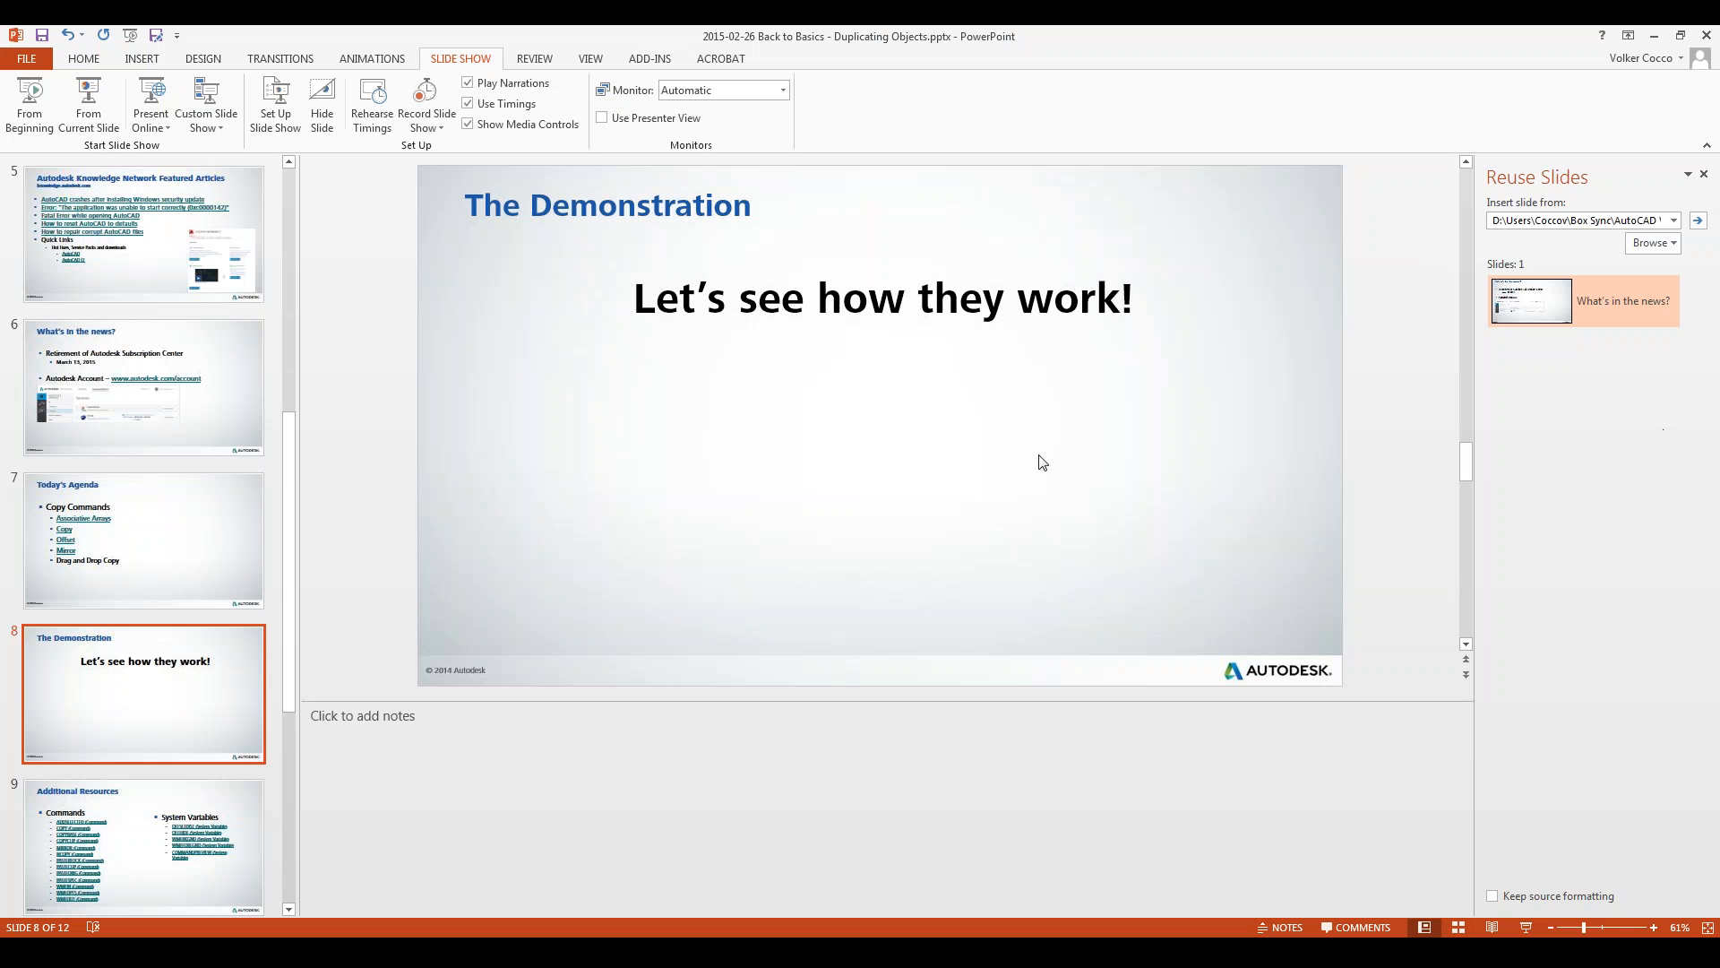
scroll(1039, 463, "down", 1)
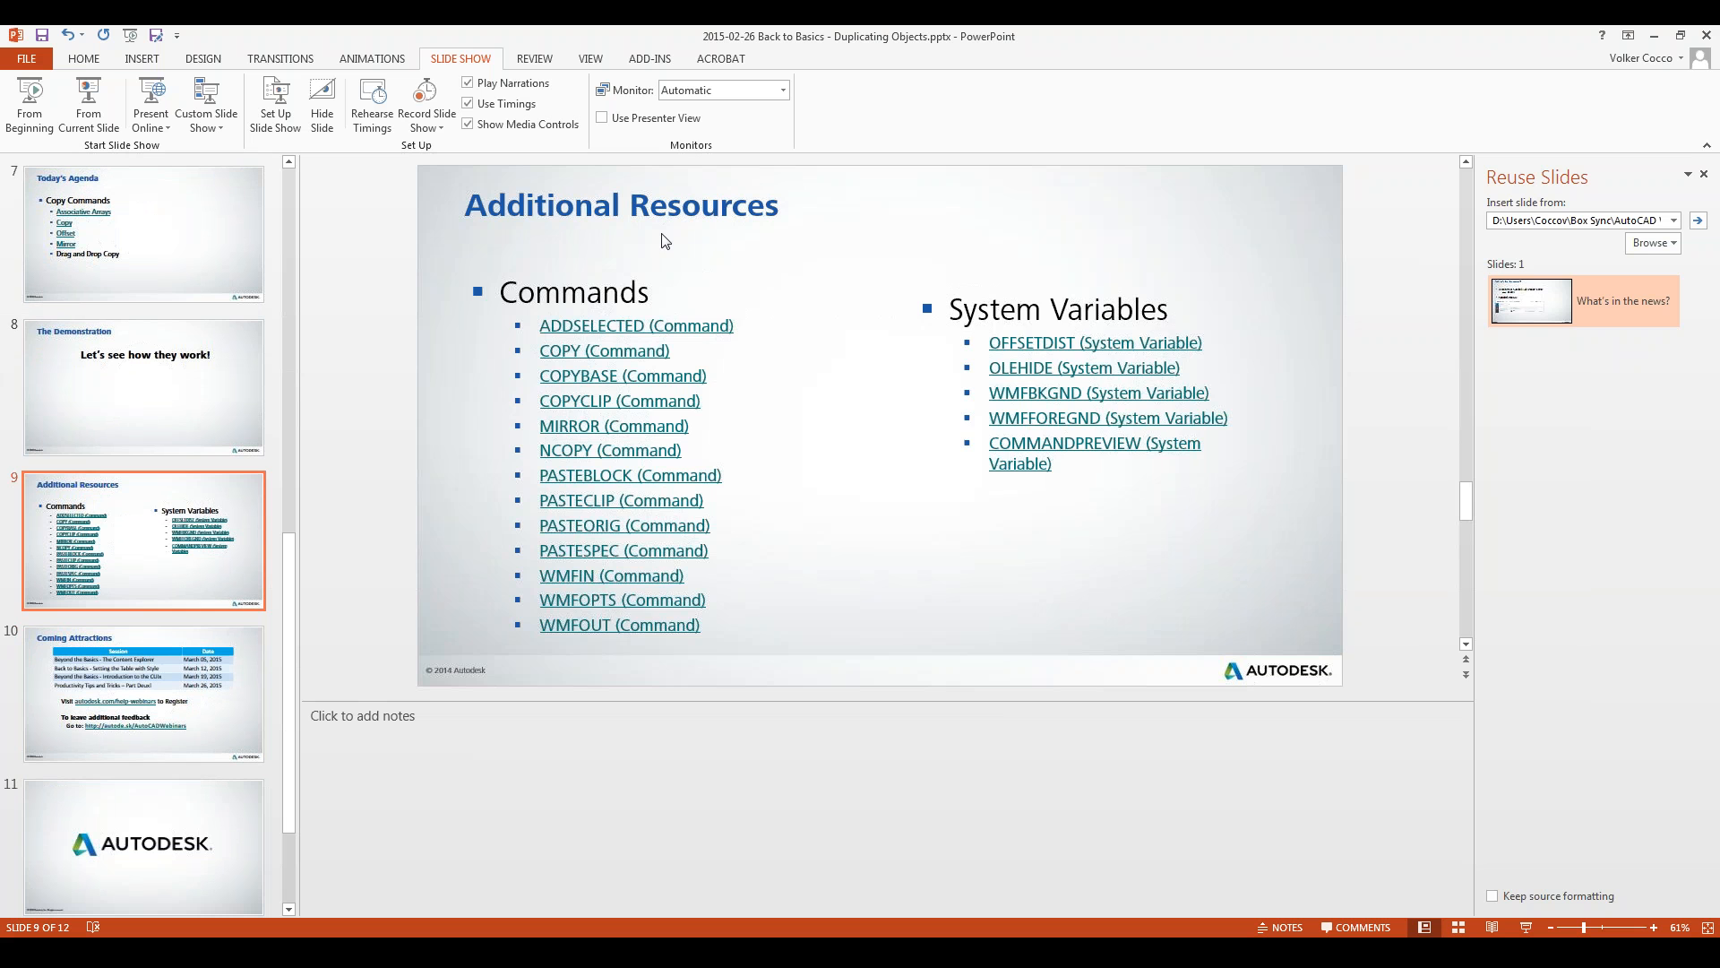
scroll(664, 253, "down", 1)
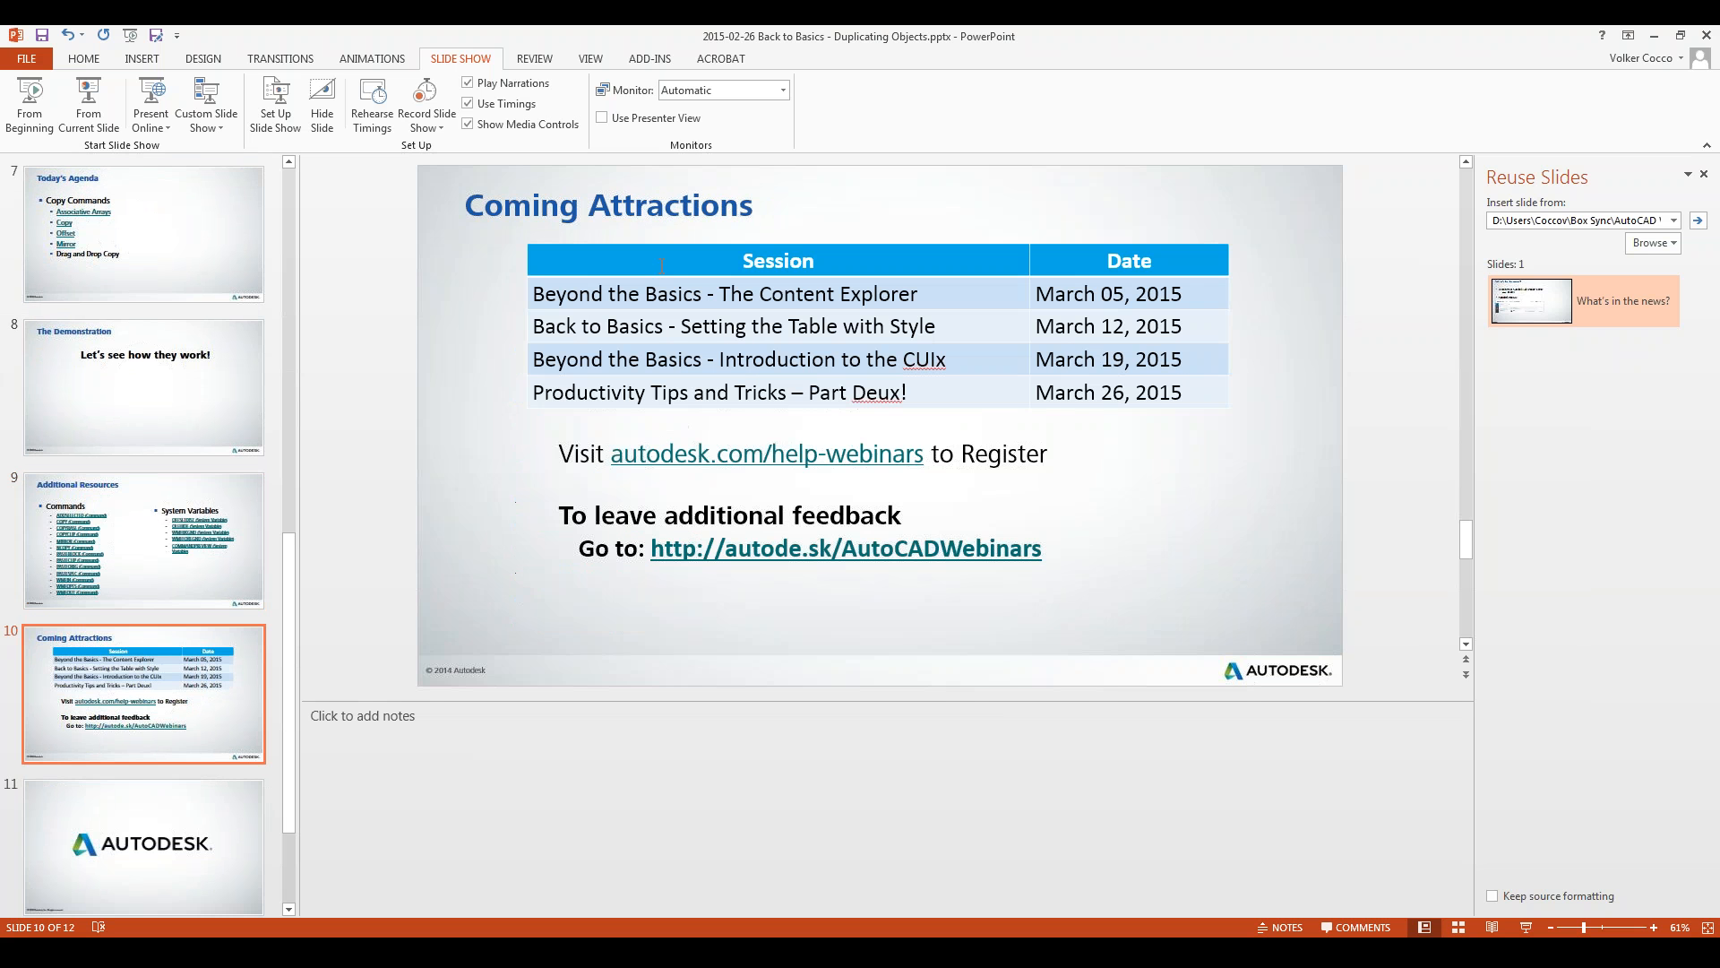